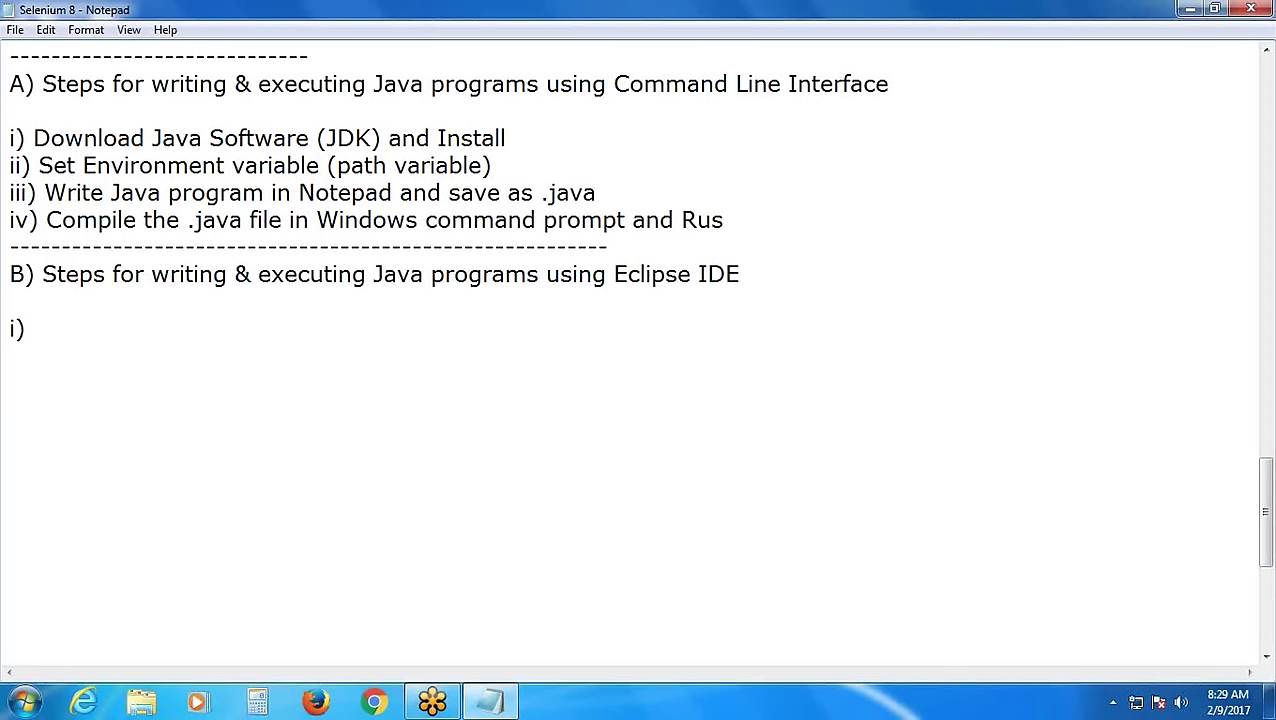
# Write "Download Java Software (JDK) and Install" as item i) under the Eclipse IDE heading in section B
pyautogui.write('Download ')
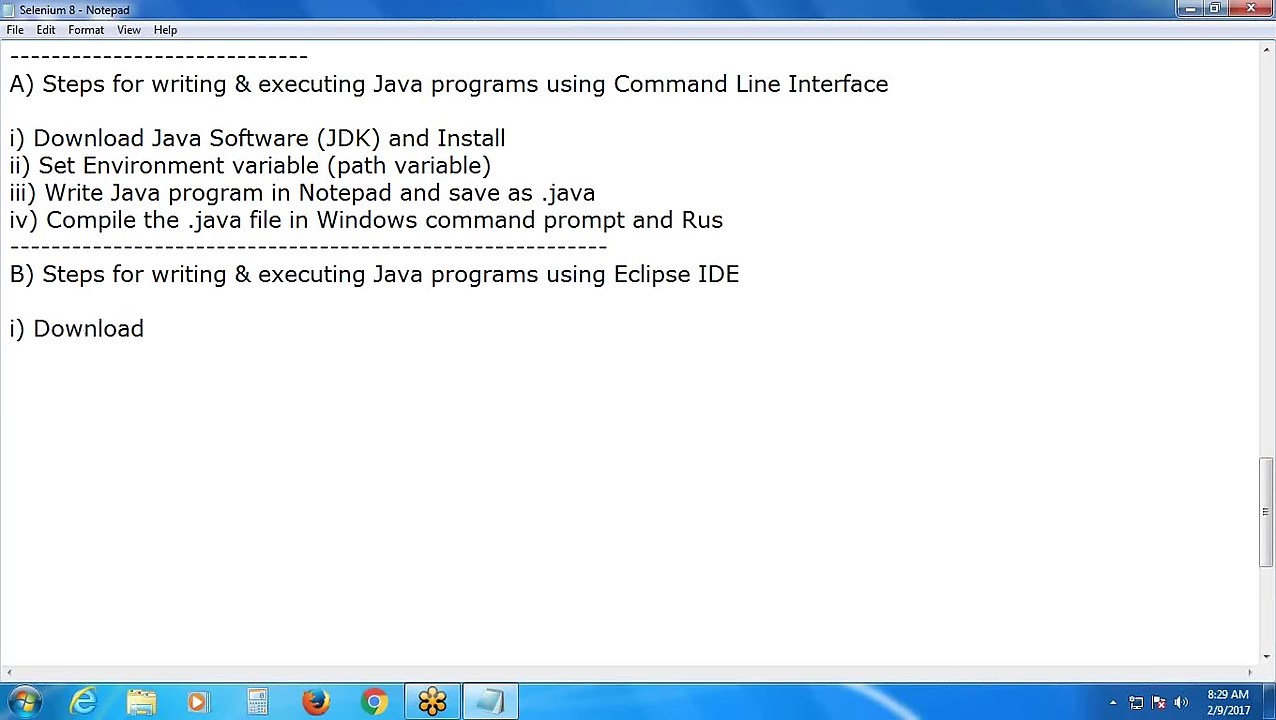
pyautogui.write('Java Software')
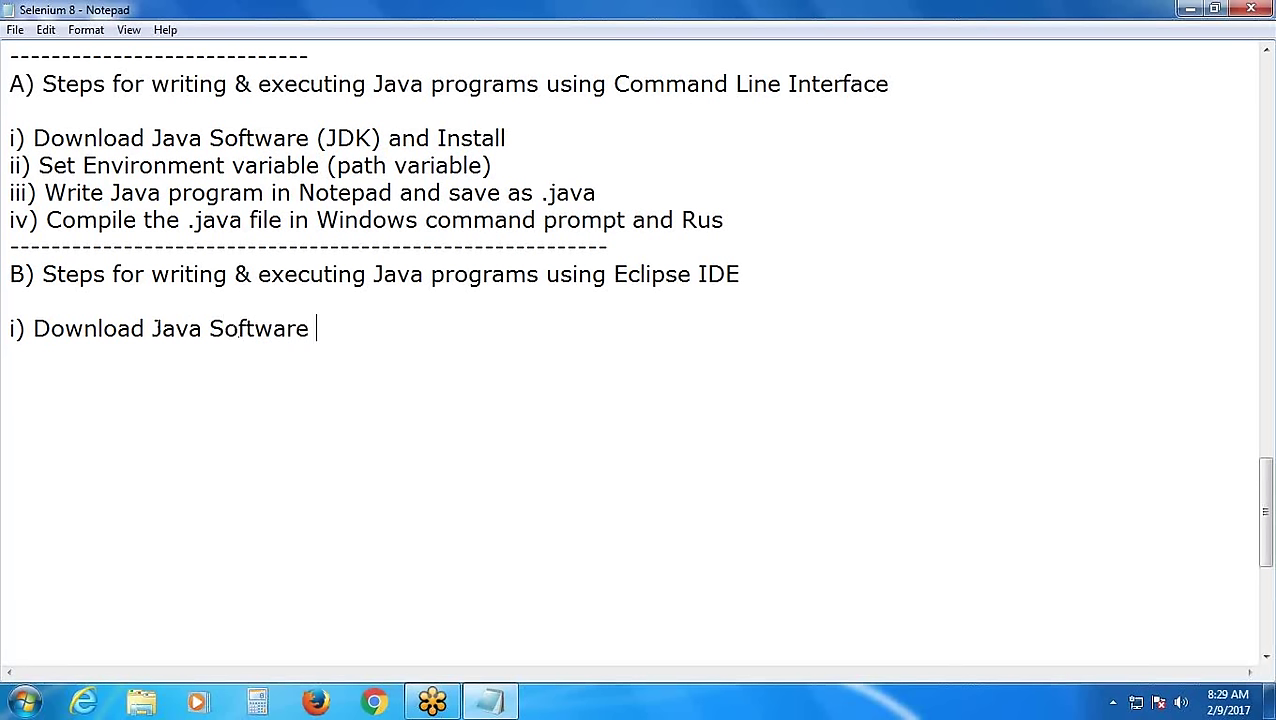
pyautogui.write(' (JDK) a')
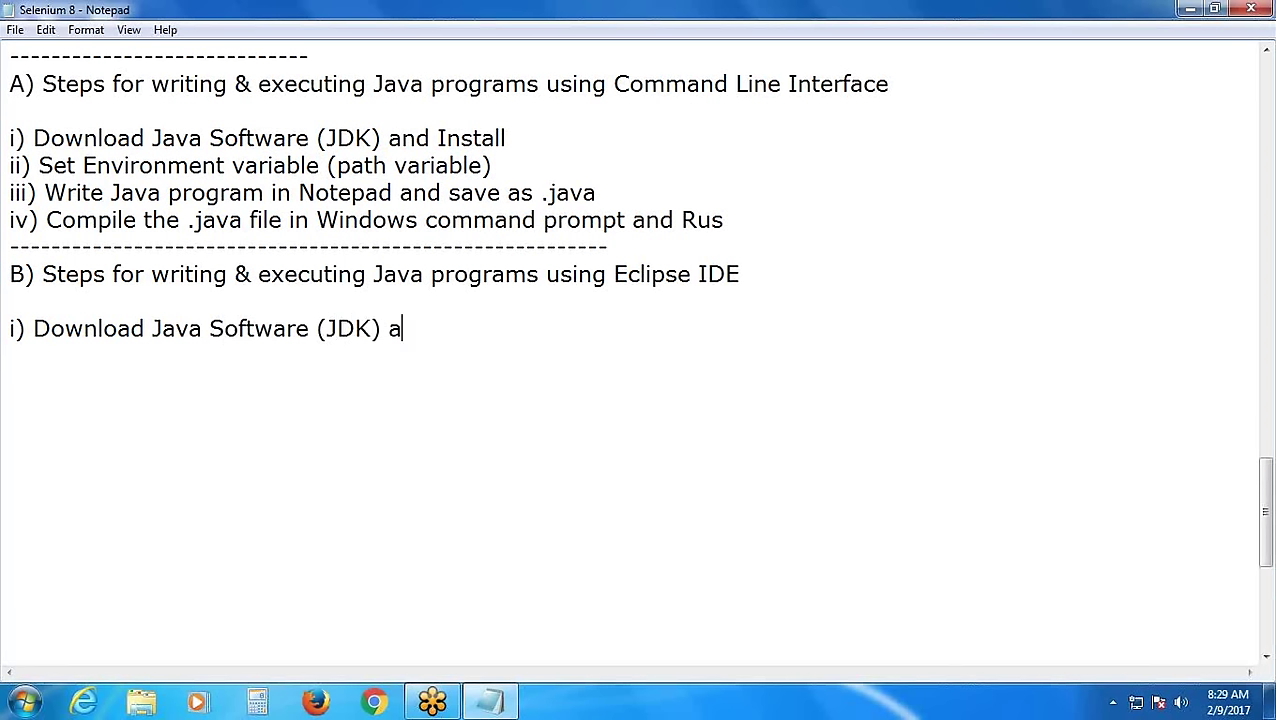
pyautogui.write('nd Install')
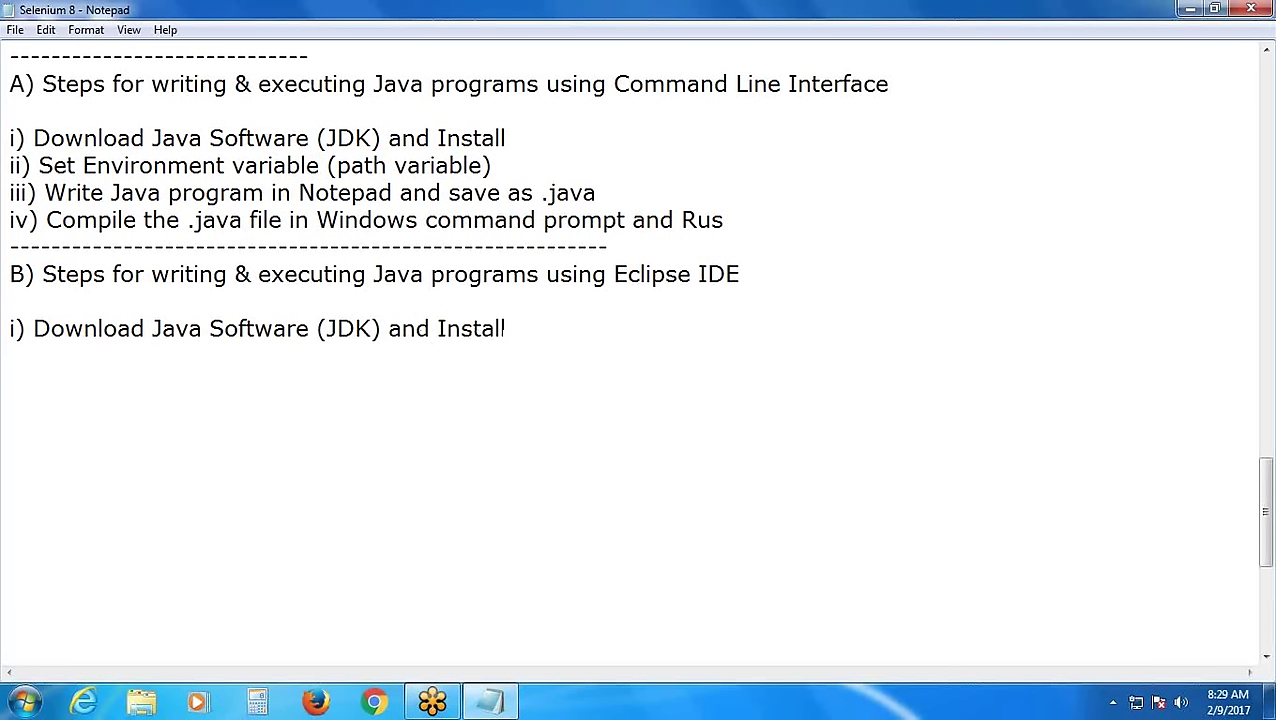
# Add item "ii) Download Eclipse IDE and Extract" to section B, leaving a blank line after item i)
pyautogui.press('Return')
pyautogui.press('Return')
pyautogui.write('ii) Dow')
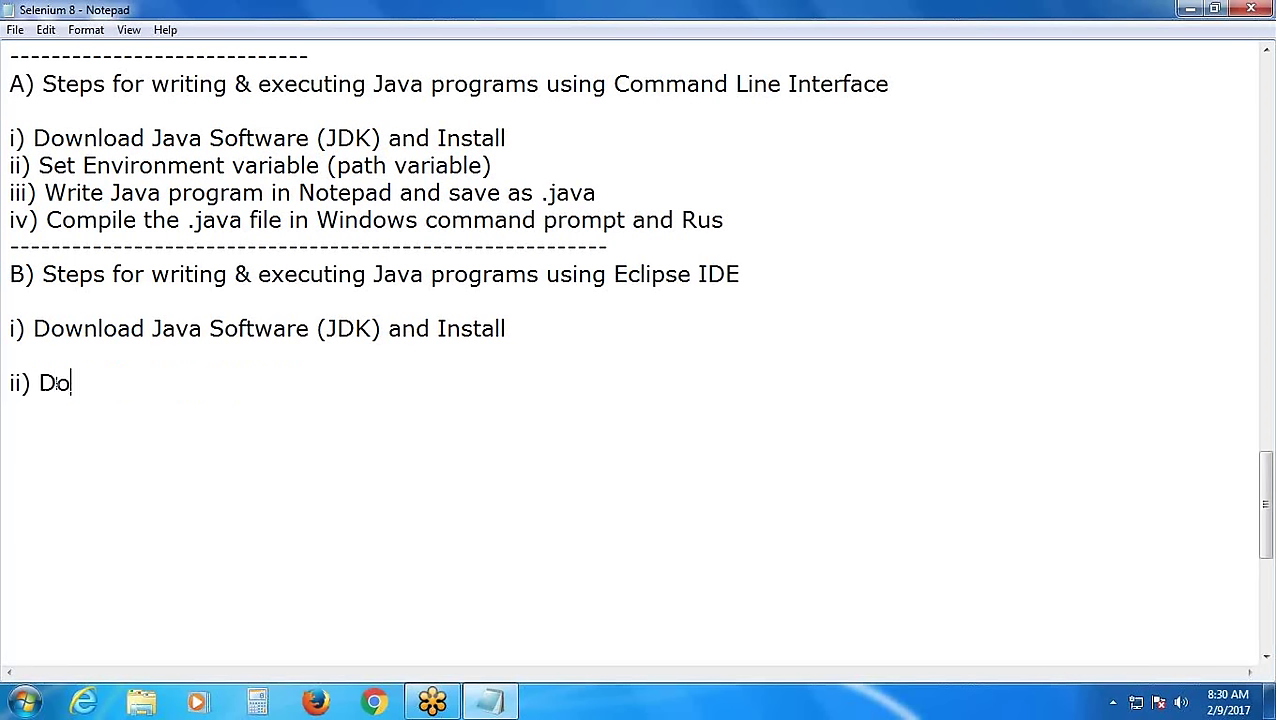
pyautogui.write('nload Ecl')
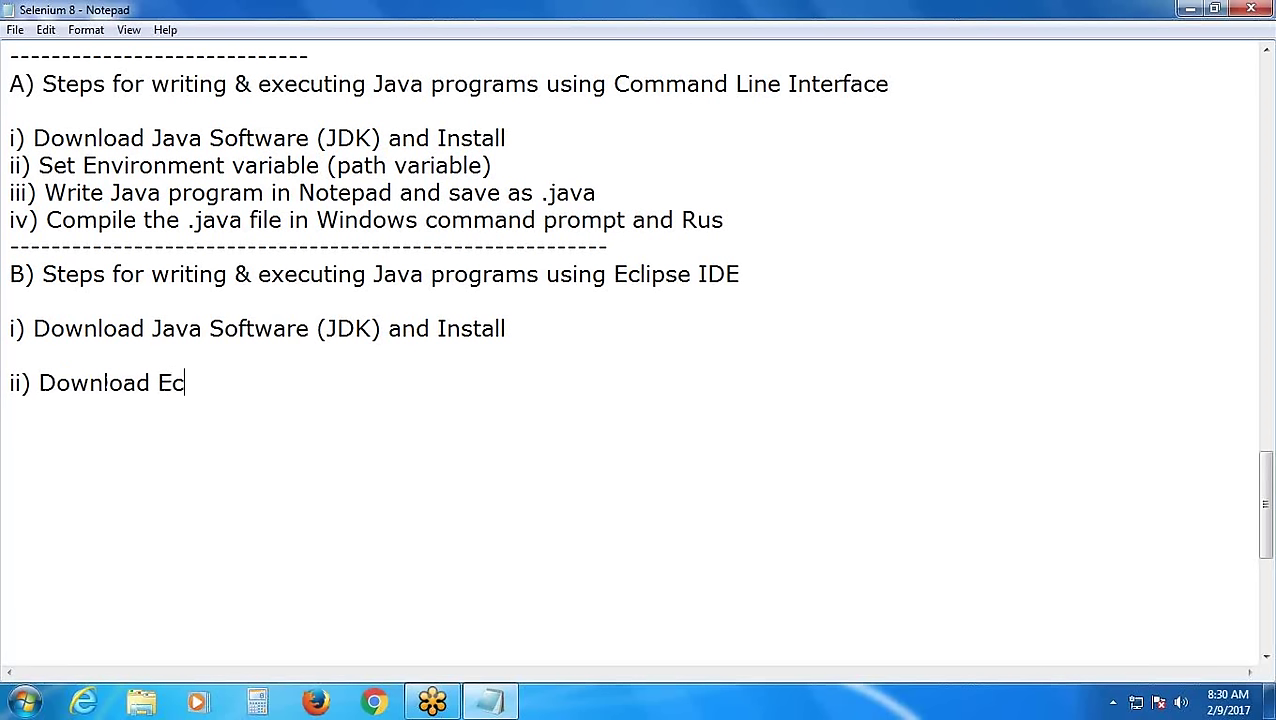
pyautogui.write('ipse')
pyautogui.write('IDE')
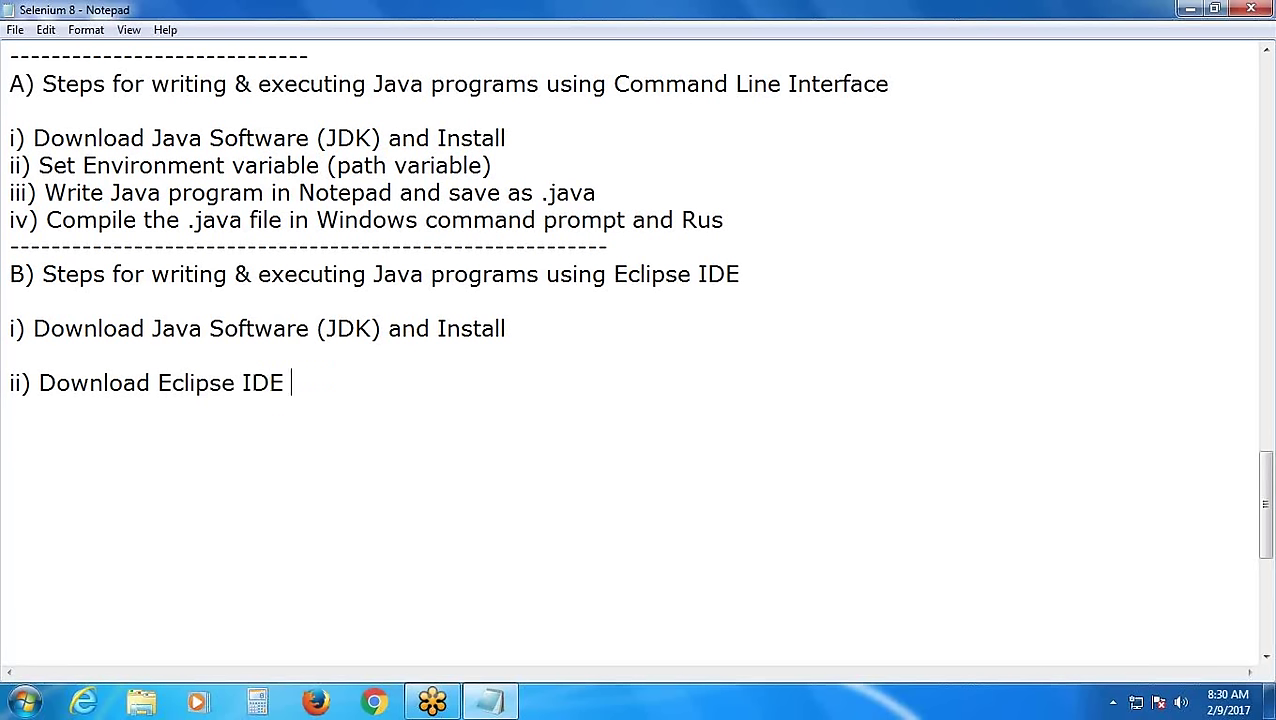
pyautogui.write('and extra')
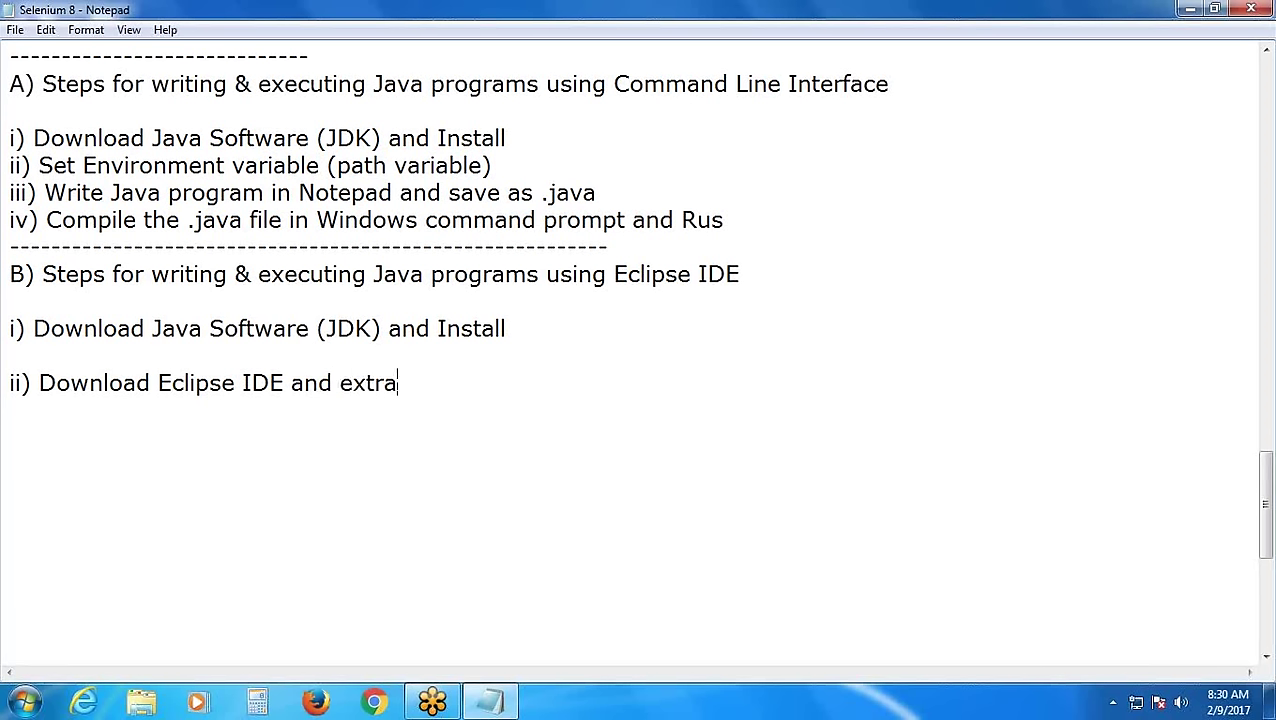
pyautogui.press('BackSpace')
pyautogui.press('BackSpace')
pyautogui.press('BackSpace')
pyautogui.press('BackSpace')
pyautogui.press('BackSpace')
pyautogui.write('Extract')
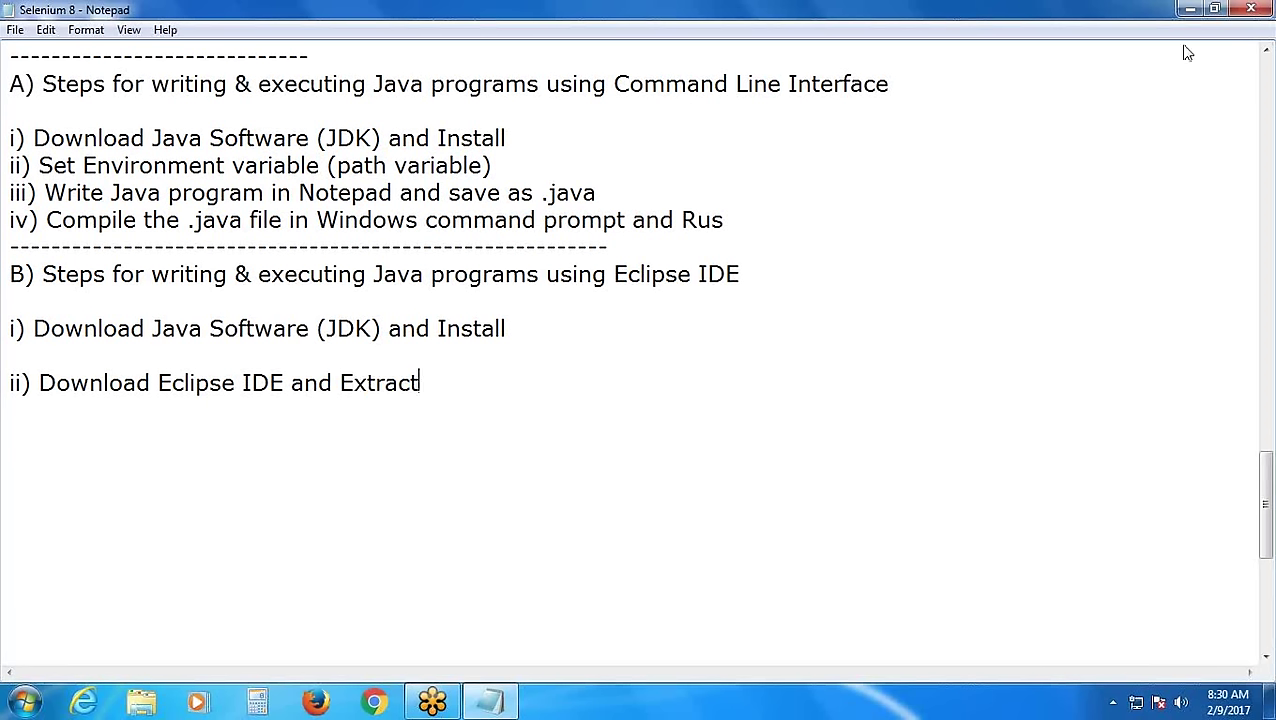
# Switch to the desktop's eclipse folder and launch Eclipse with the default workspace
pyautogui.click(1189, 9)
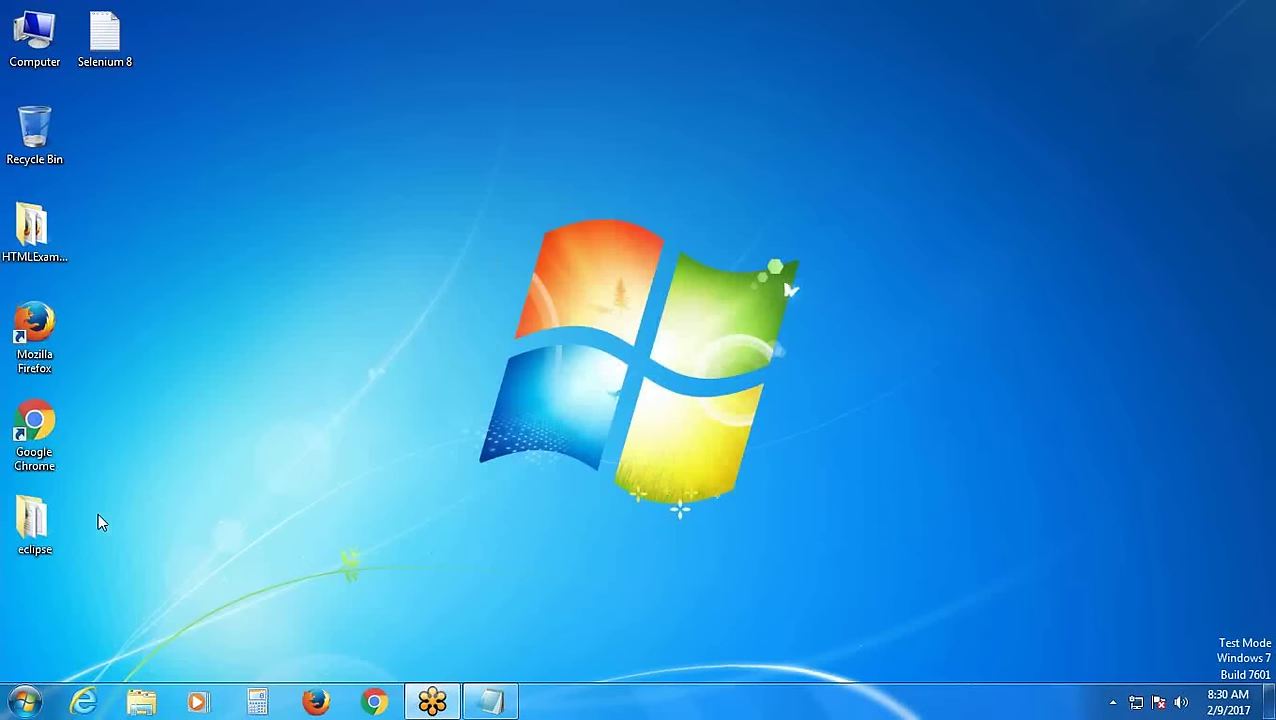
pyautogui.click(20, 530)
pyautogui.doubleClick(20, 530)
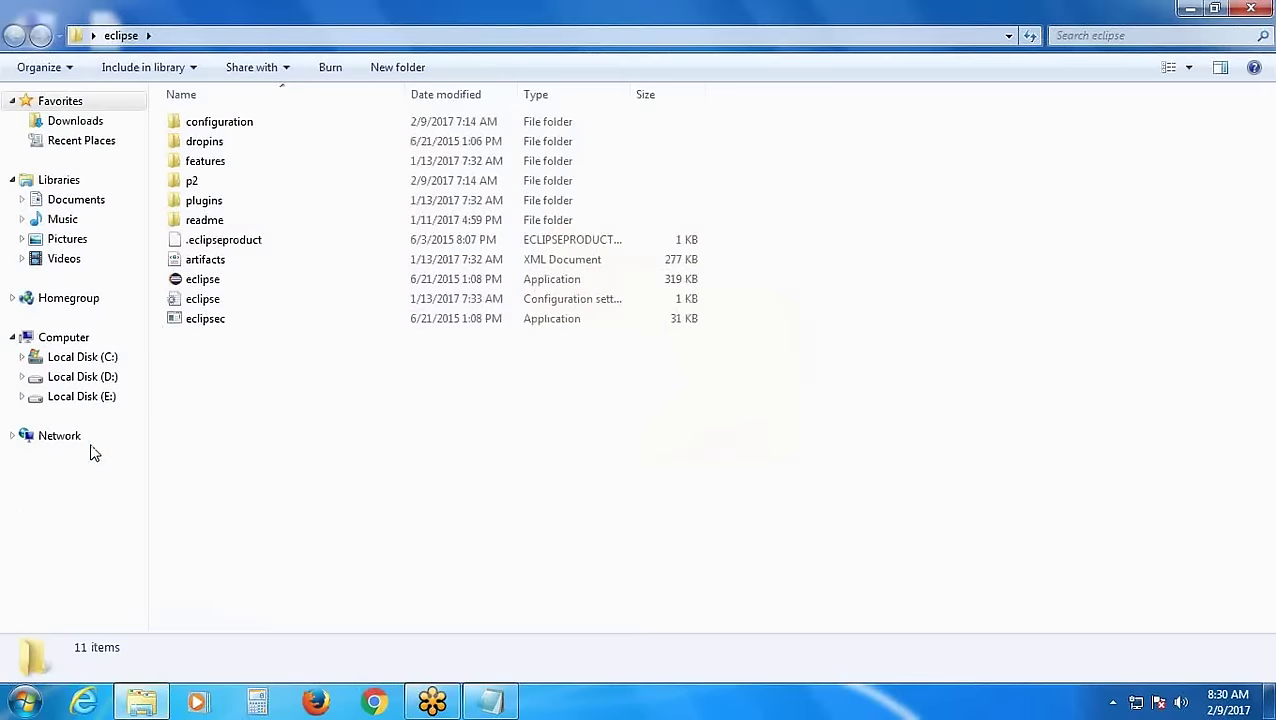
pyautogui.doubleClick(186, 287)
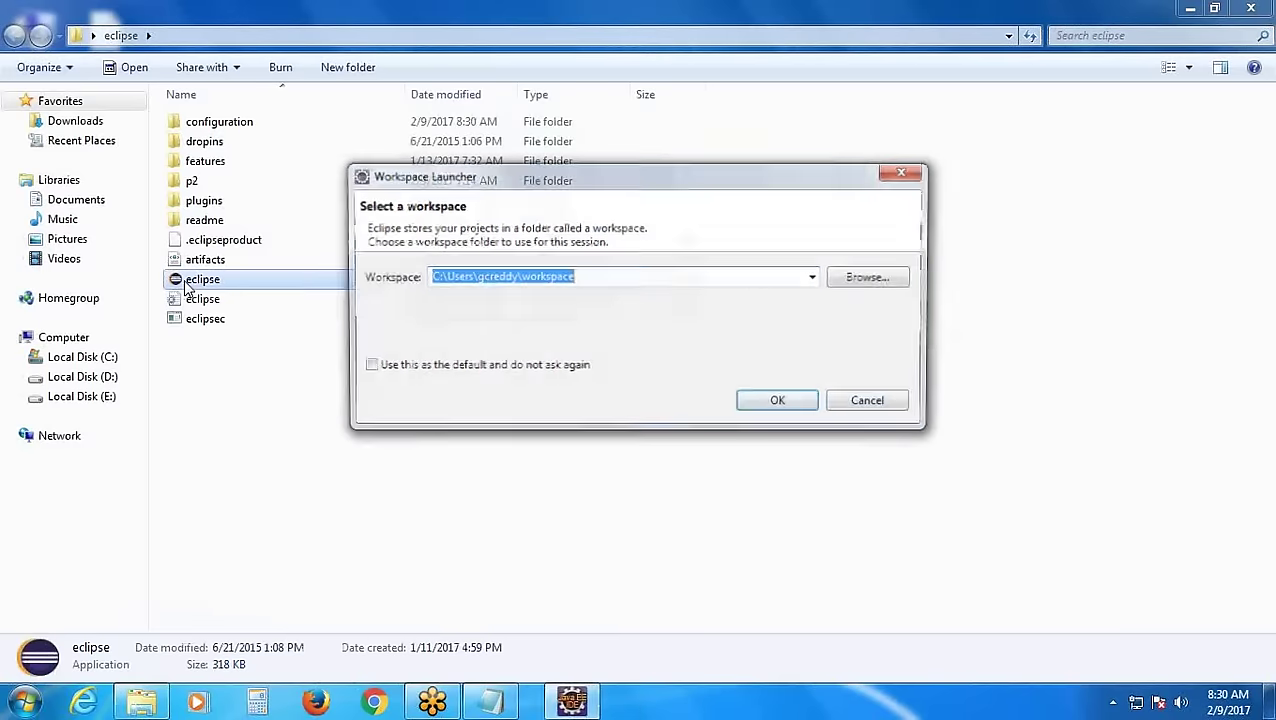
pyautogui.click(804, 403)
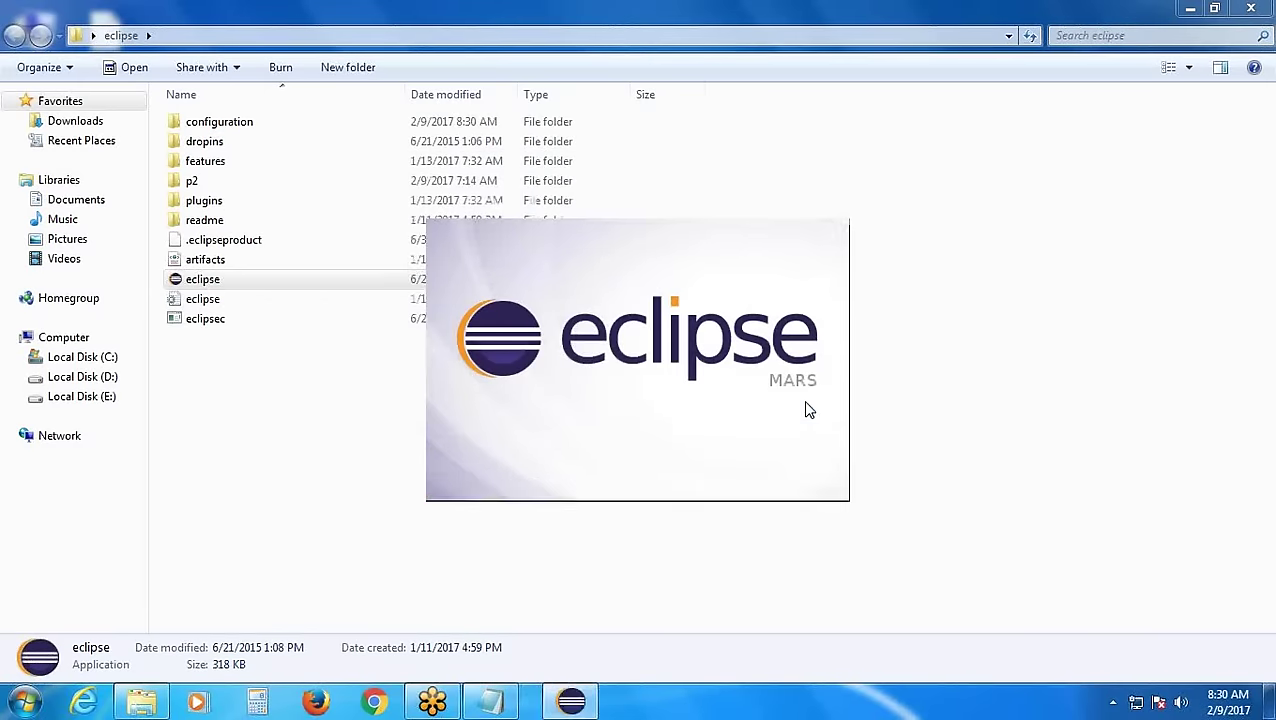
# Close the eclipse folder, exit Eclipse and return to the Selenium 8 notes in Notepad
pyautogui.click(1250, 8)
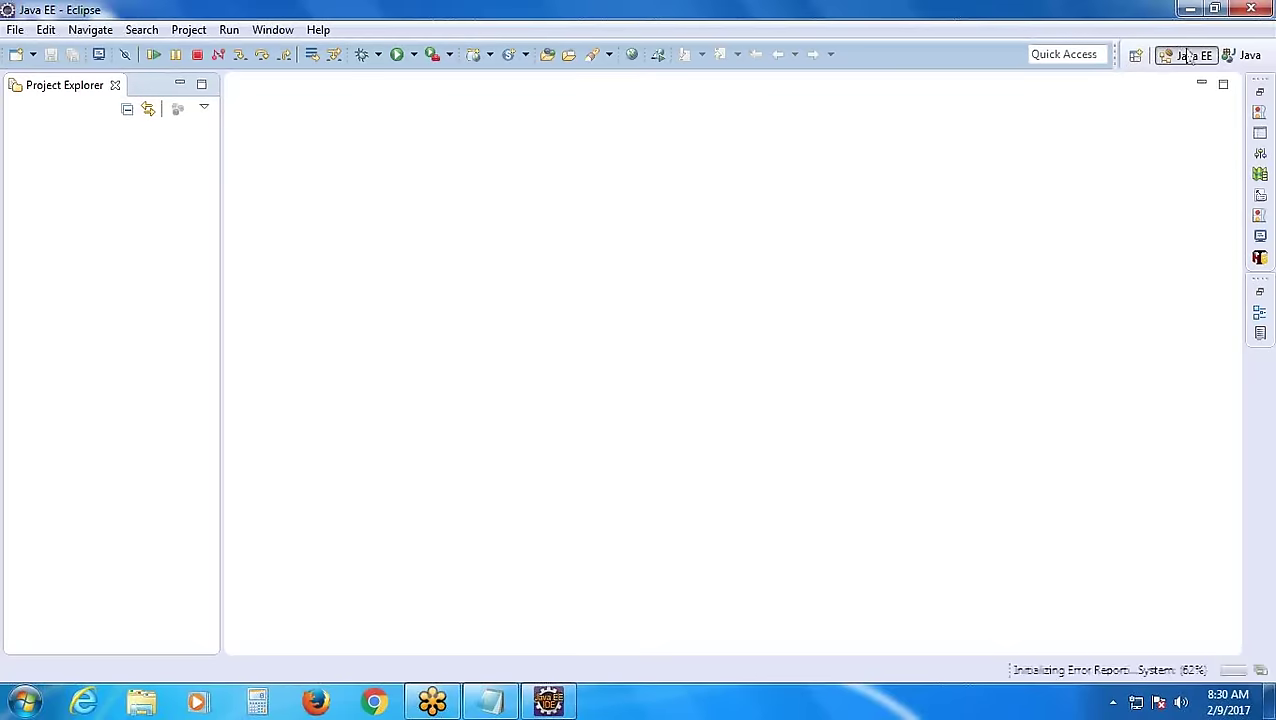
pyautogui.click(1250, 8)
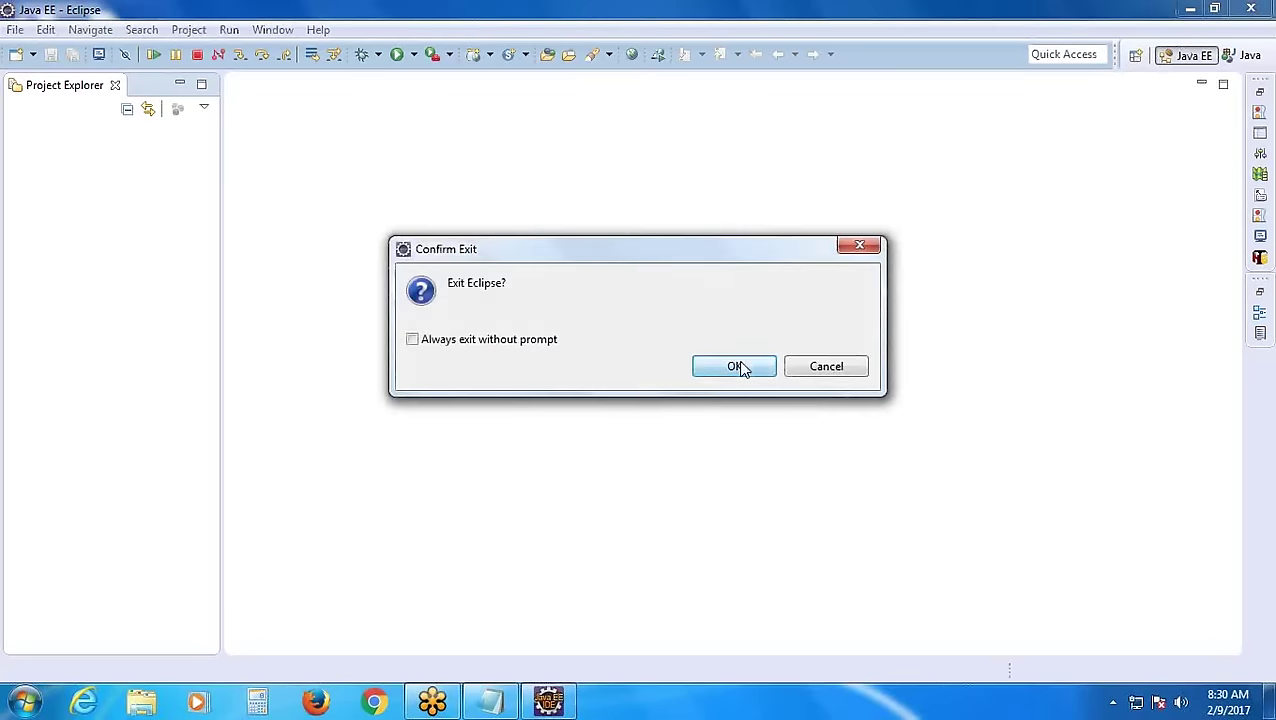
pyautogui.click(736, 366)
pyautogui.click(490, 700)
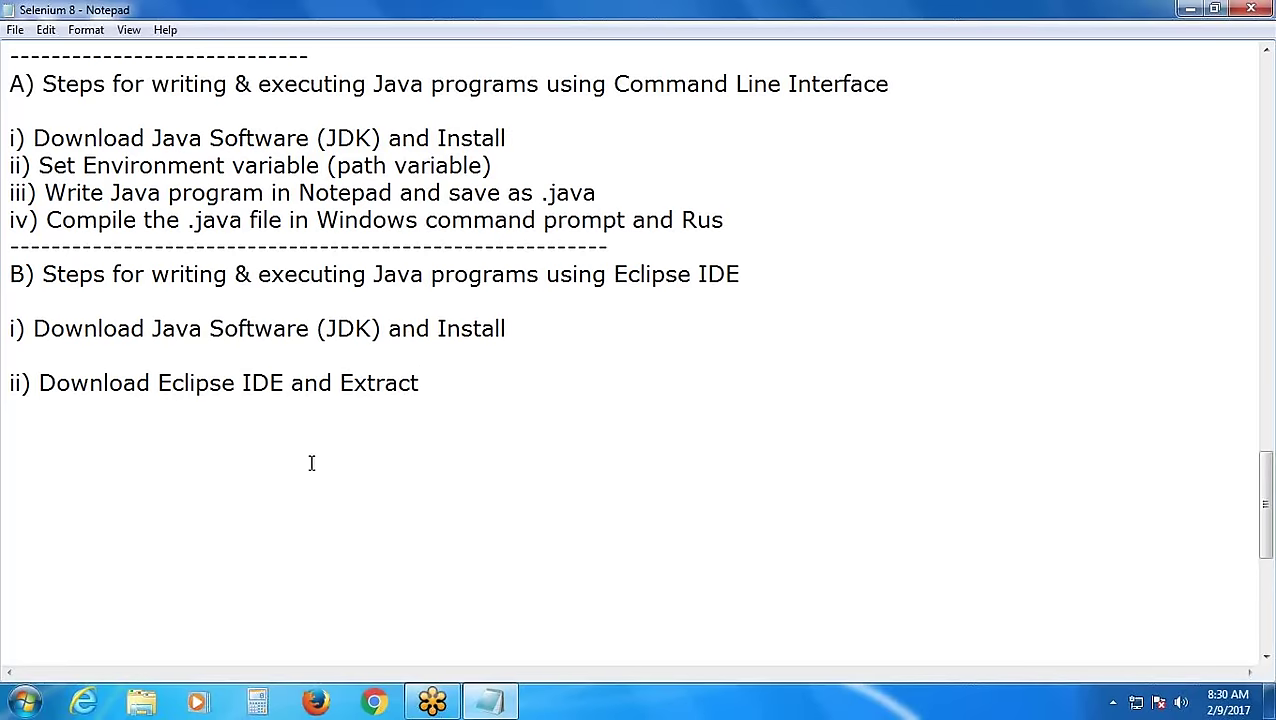
# Remove the blank line between items i) and ii) in section B
pyautogui.scroll(-1, 108, 435)
pyautogui.click(43, 273)
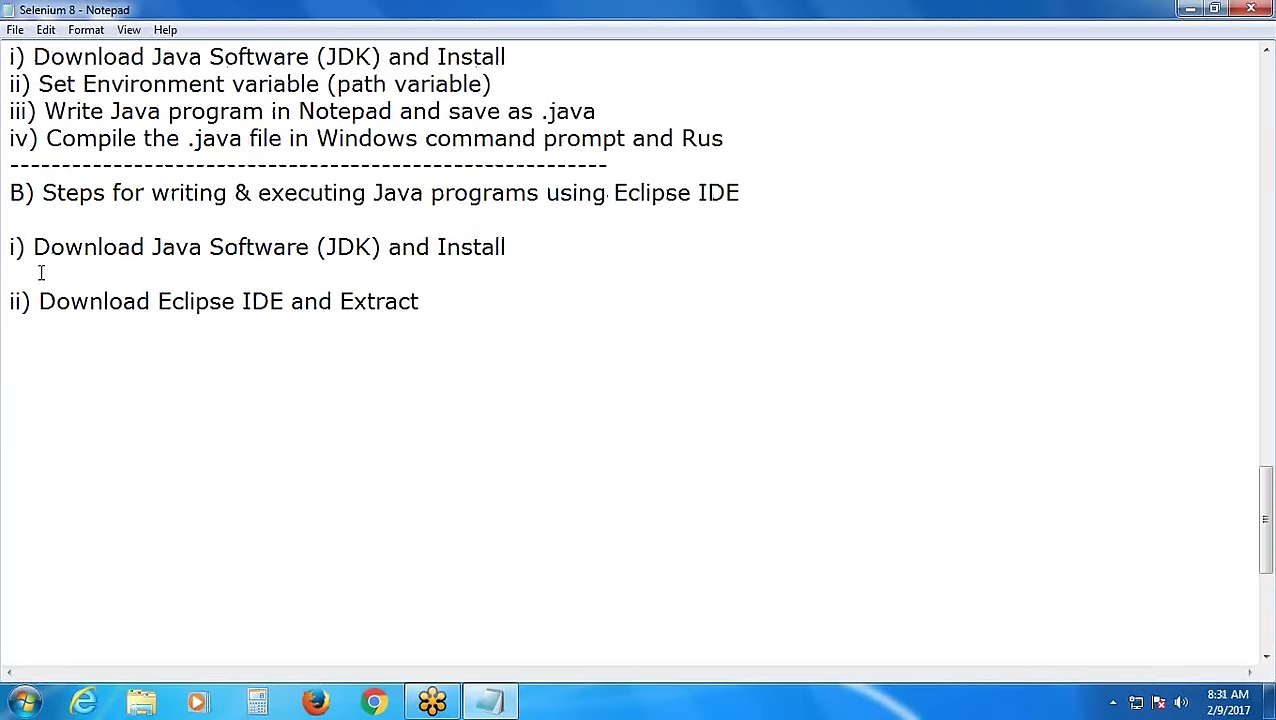
pyautogui.press('Delete')
# Add item "iii) Write Java Program in Eclipse Editor and Run" below item ii) in section B
pyautogui.click(26, 318)
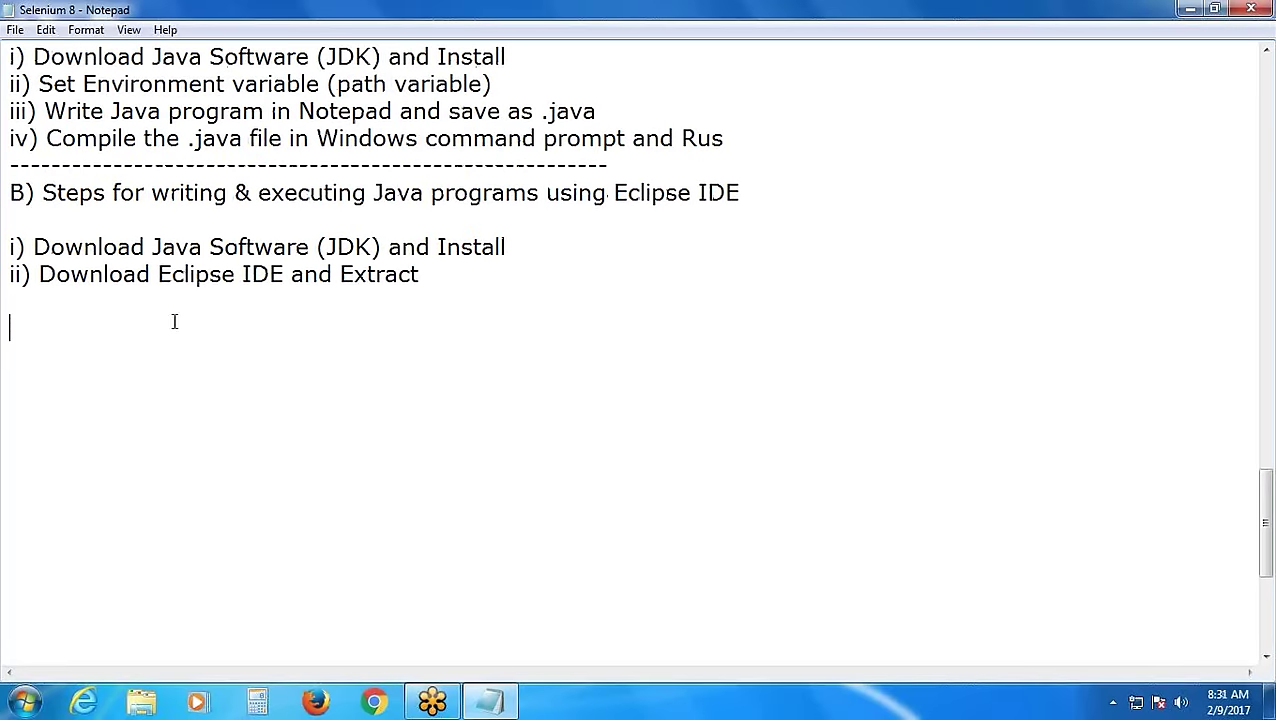
pyautogui.write('iii) Writ')
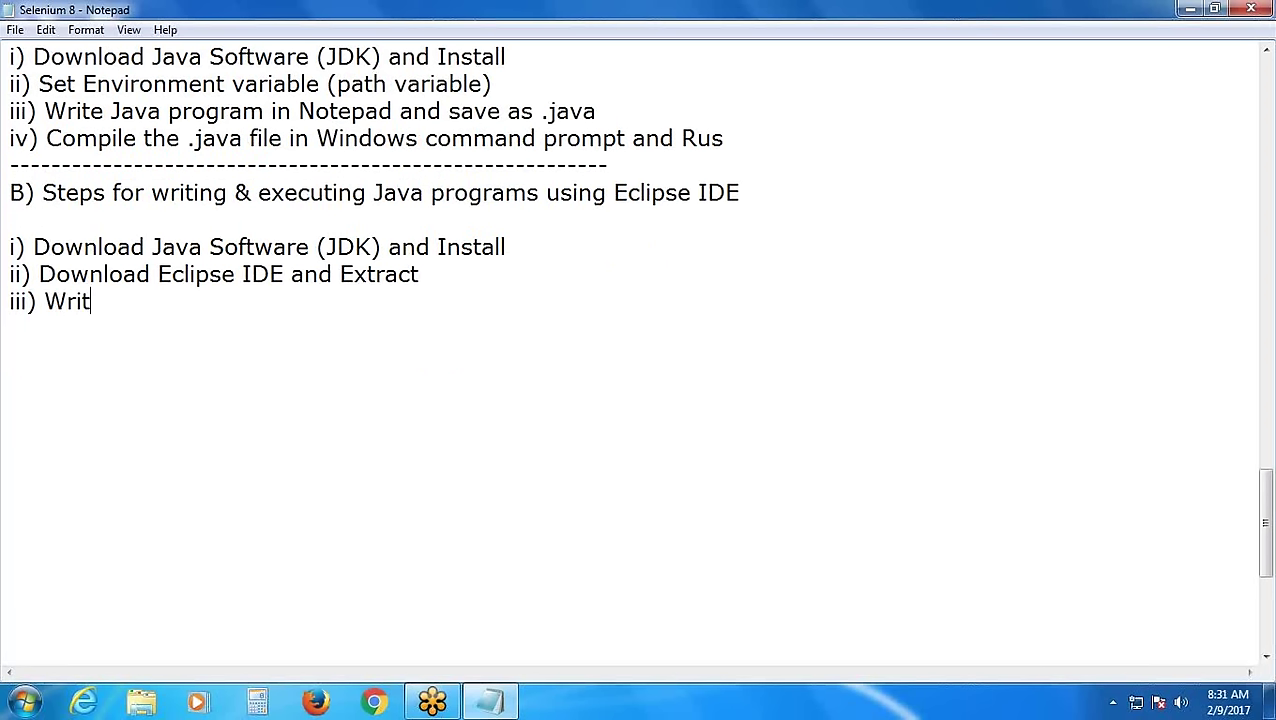
pyautogui.write('e Java Pr')
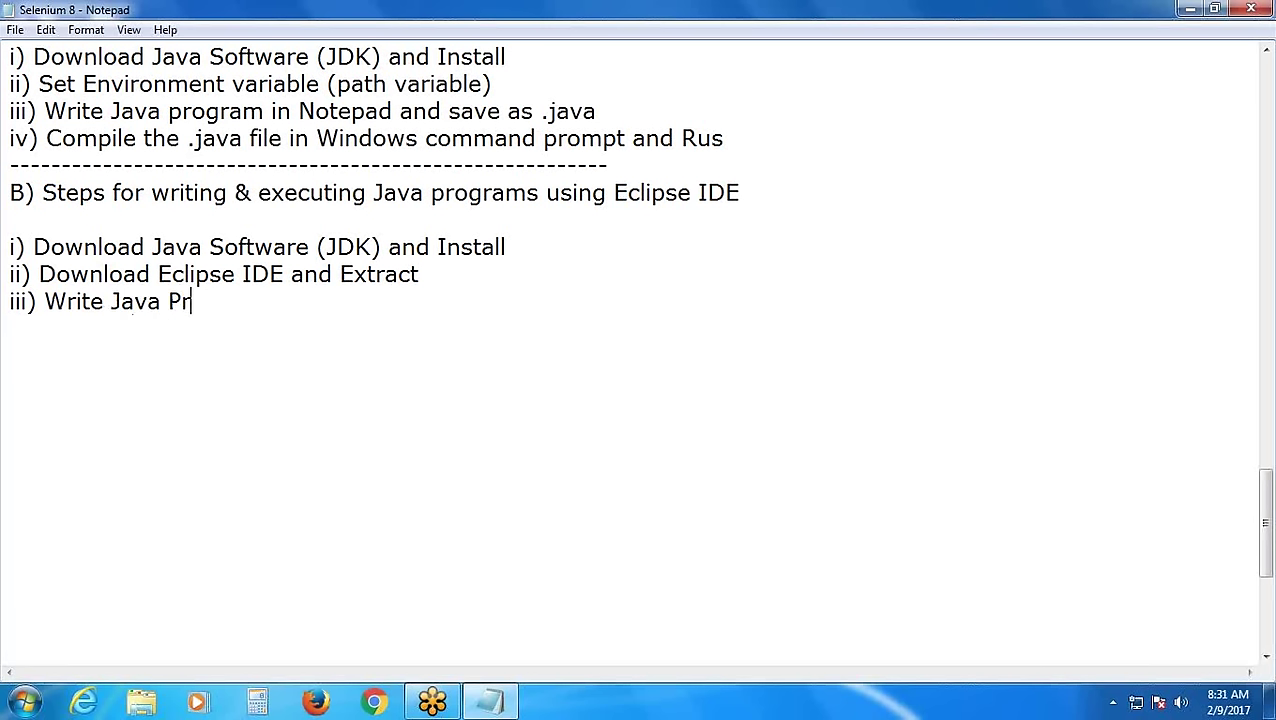
pyautogui.write('ogram ')
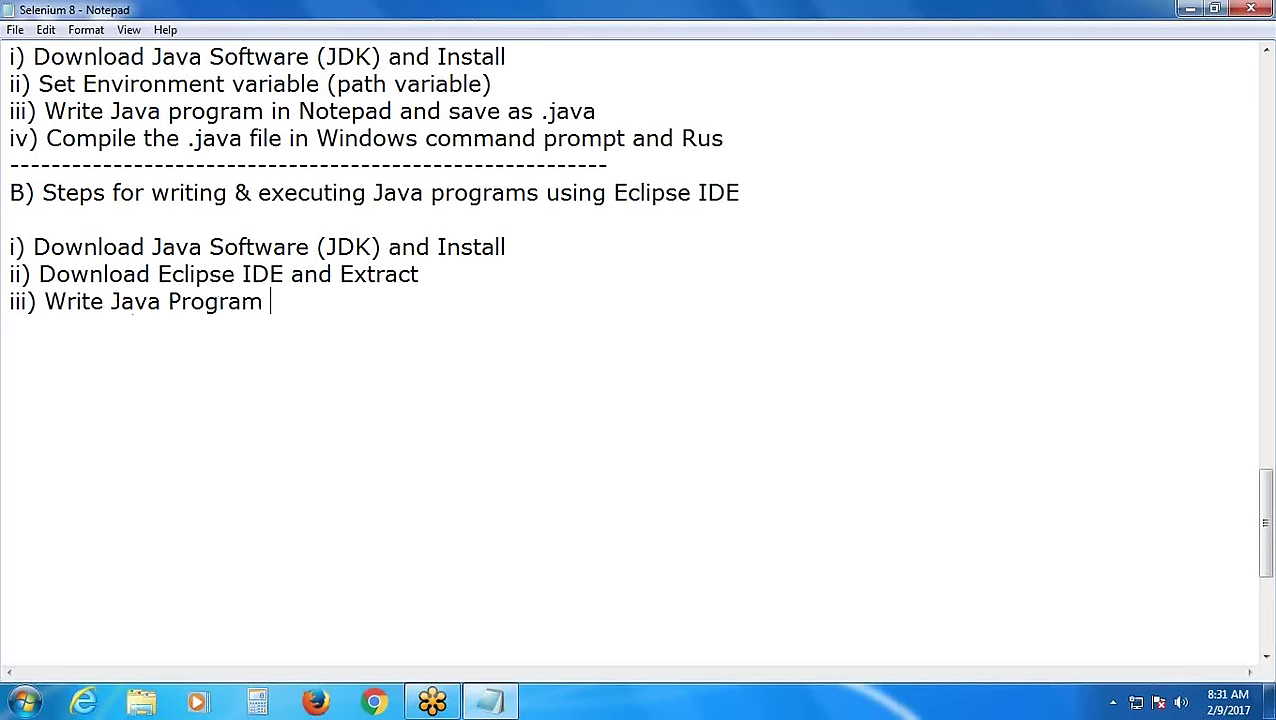
pyautogui.write('in Eclipse')
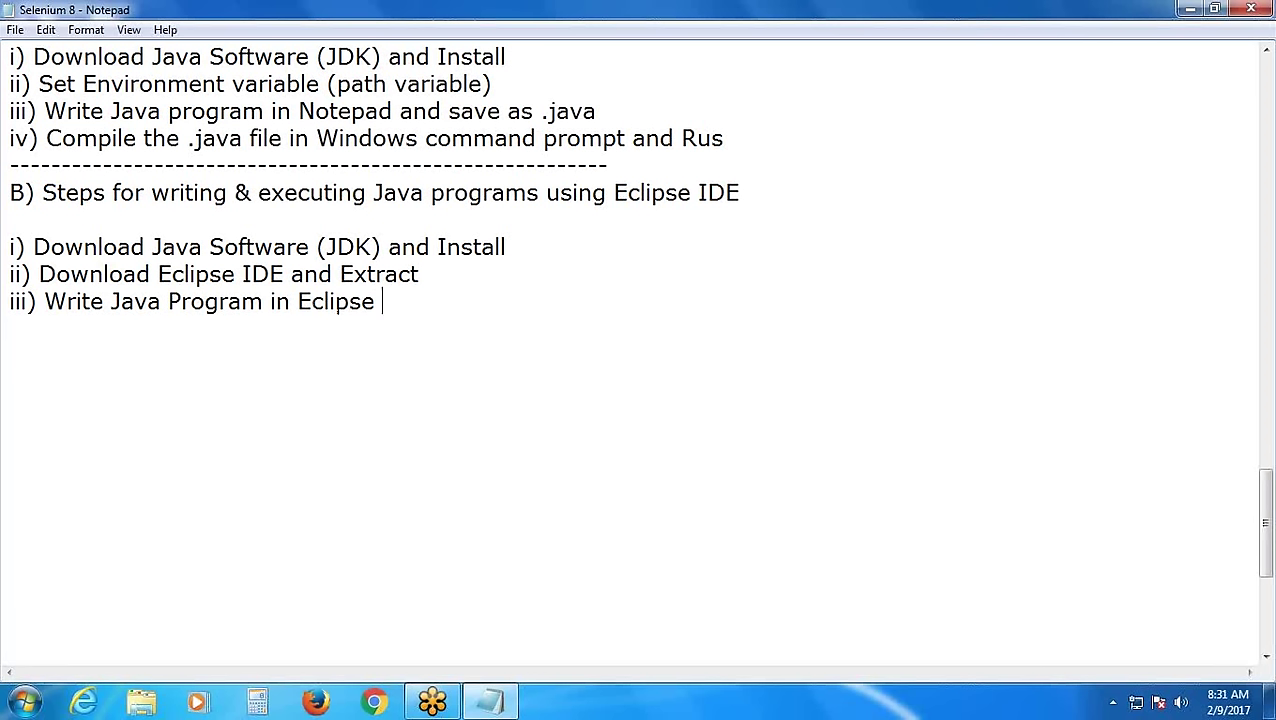
pyautogui.write(' Editor ')
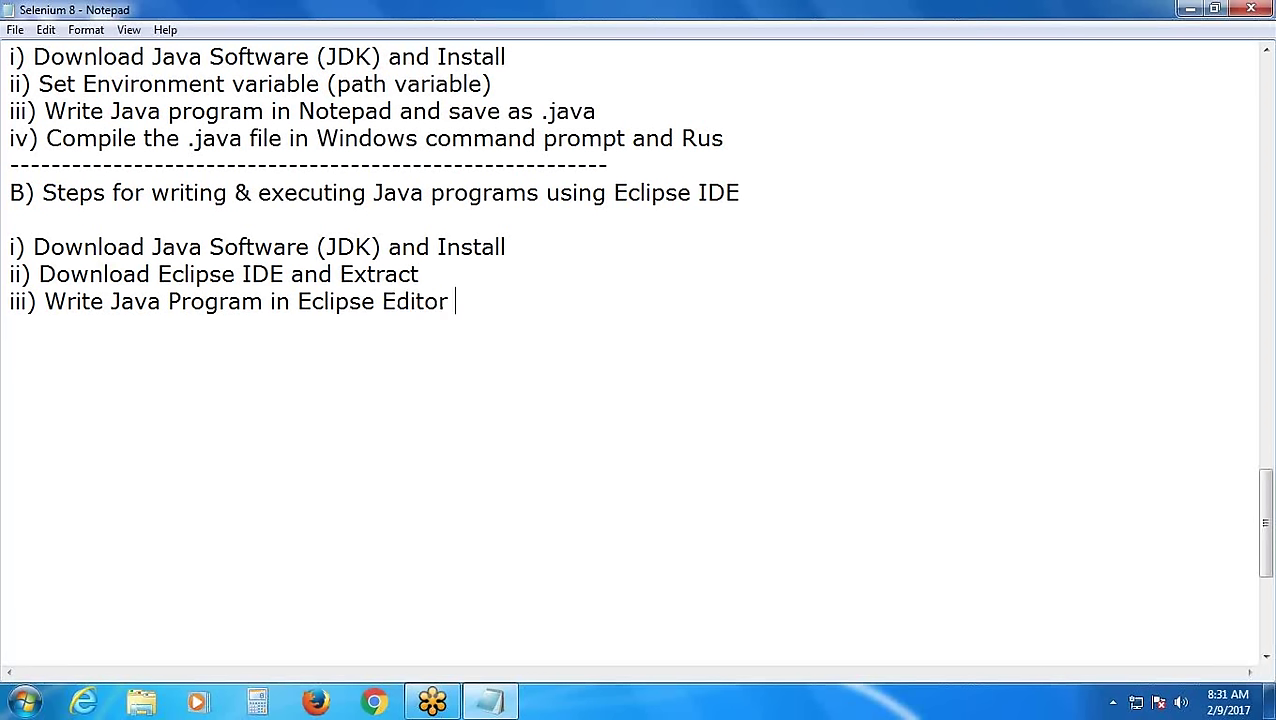
pyautogui.write('and R')
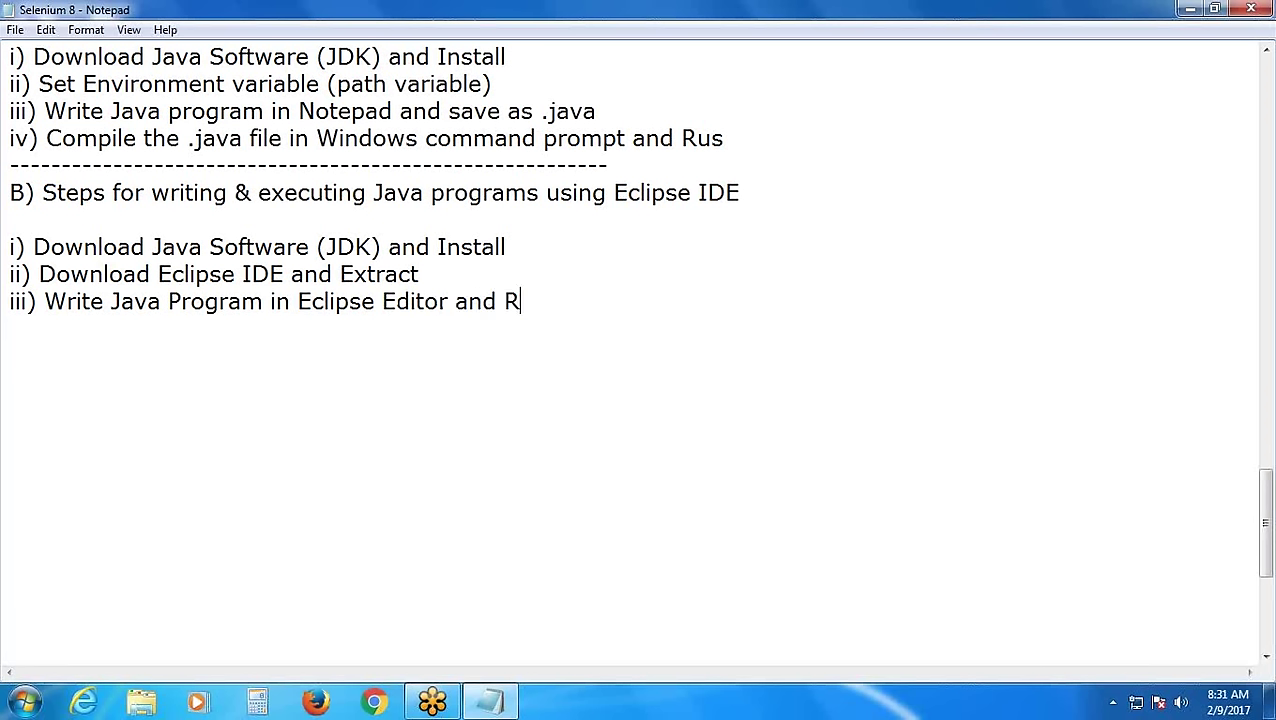
pyautogui.write('un')
# Add a long dashed separator line below item iii) to end section B
pyautogui.press('Return')
pyautogui.write('-----------------------------------------')
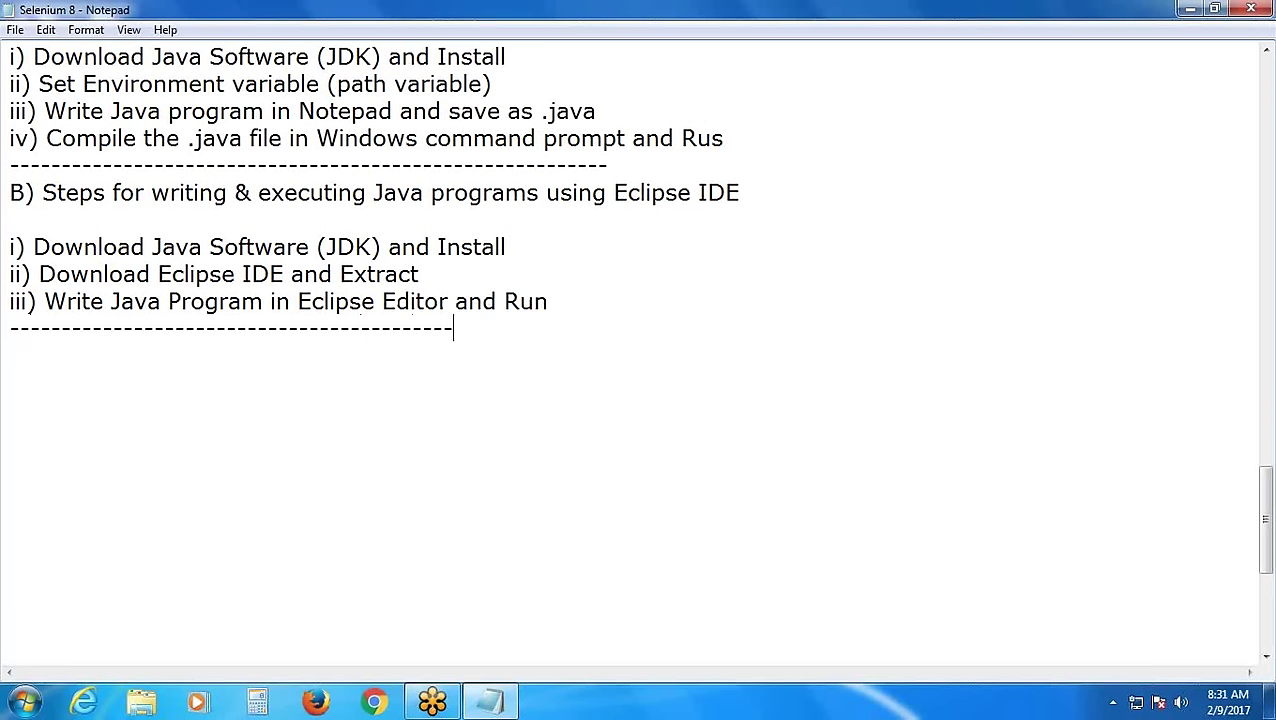
pyautogui.write('-----------------------------------------------------------')
# Complete the line "Download Java Software (JDK)" with "from either java.com or oracle.com, ans Install" and begin a new line
pyautogui.scroll(-5, 187, 338)
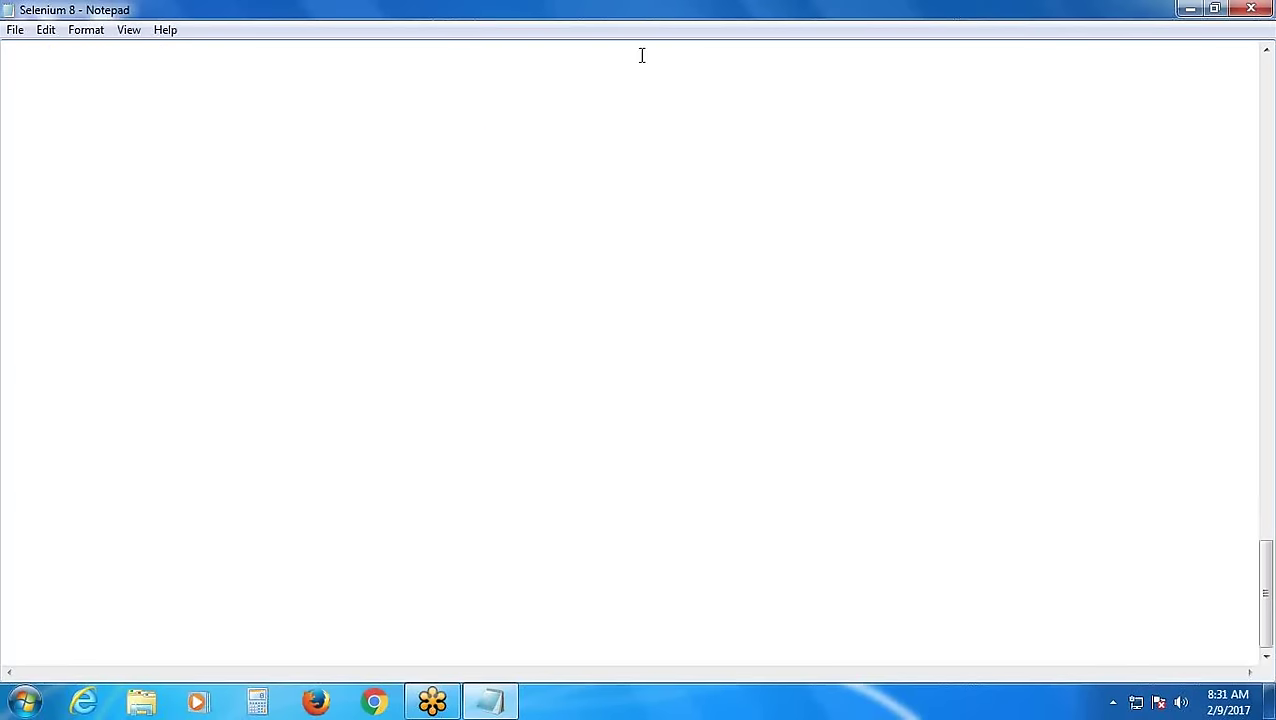
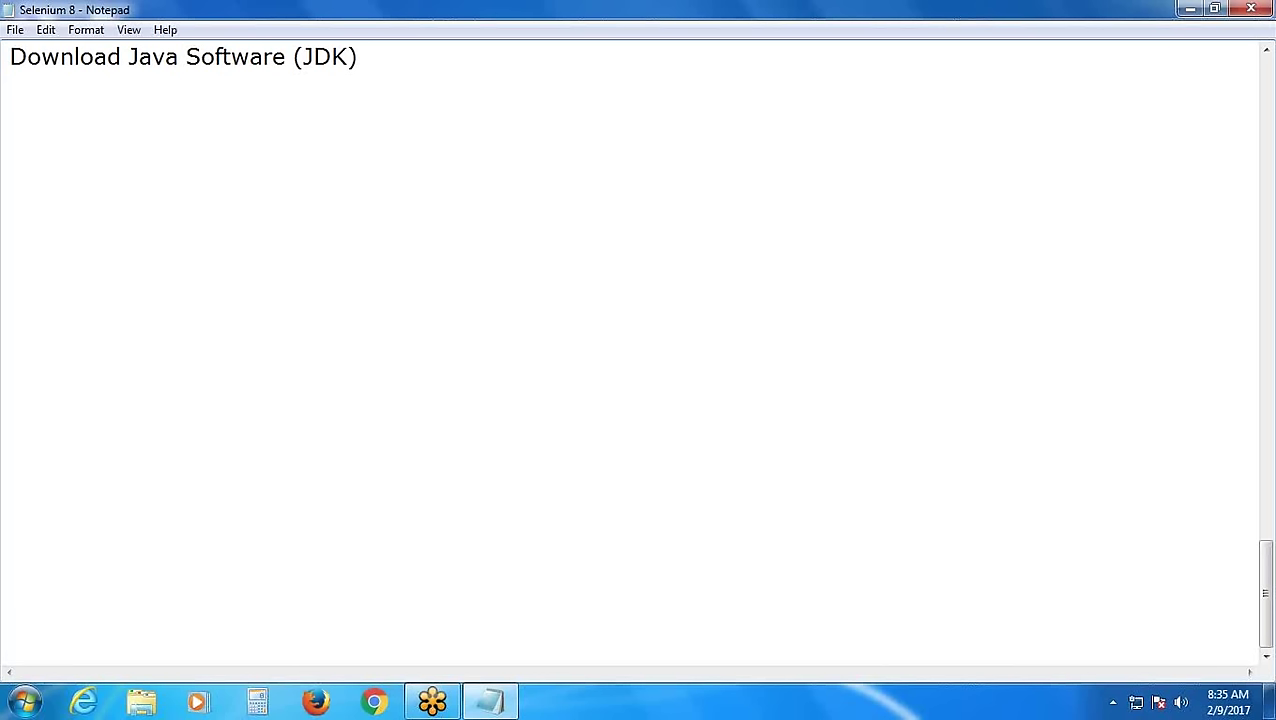
pyautogui.write('from either ')
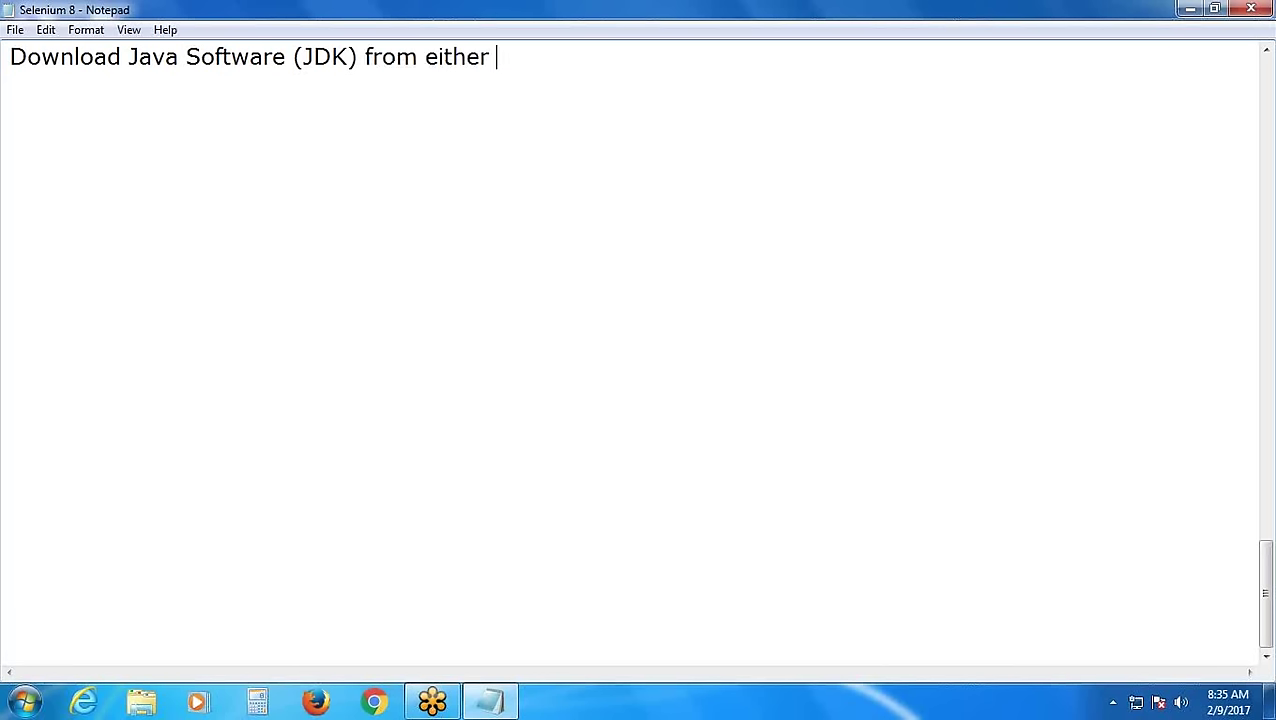
pyautogui.write('java.com ')
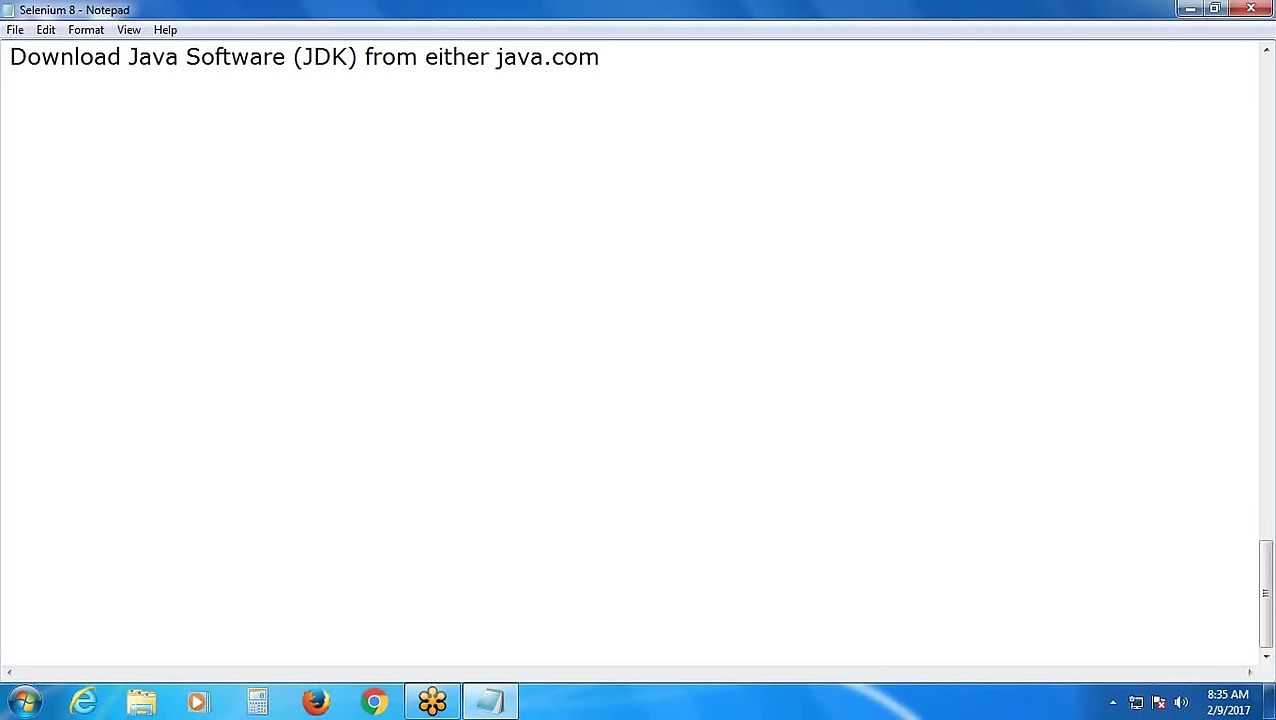
pyautogui.write('or oracle.co')
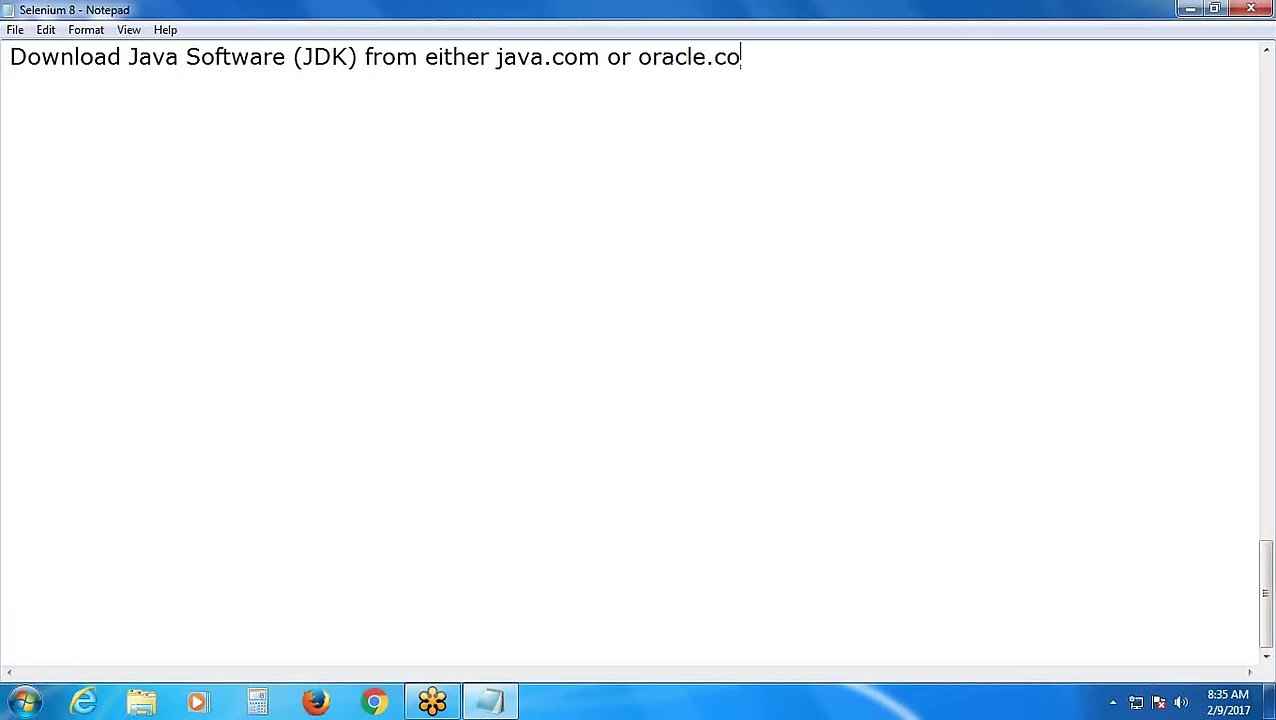
pyautogui.write('m ')
pyautogui.write(', amd')
pyautogui.press('BackSpace')
pyautogui.press('BackSpace')
pyautogui.write('ns In')
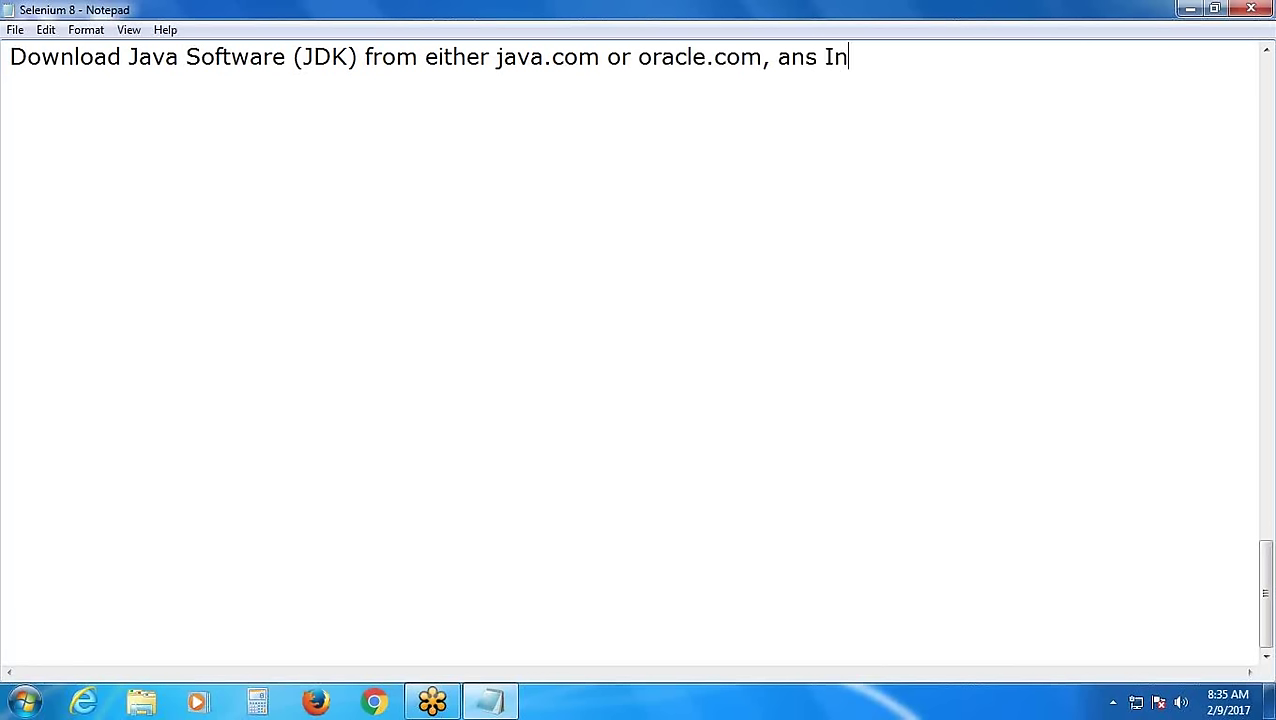
pyautogui.write('stall')
pyautogui.press('Return')
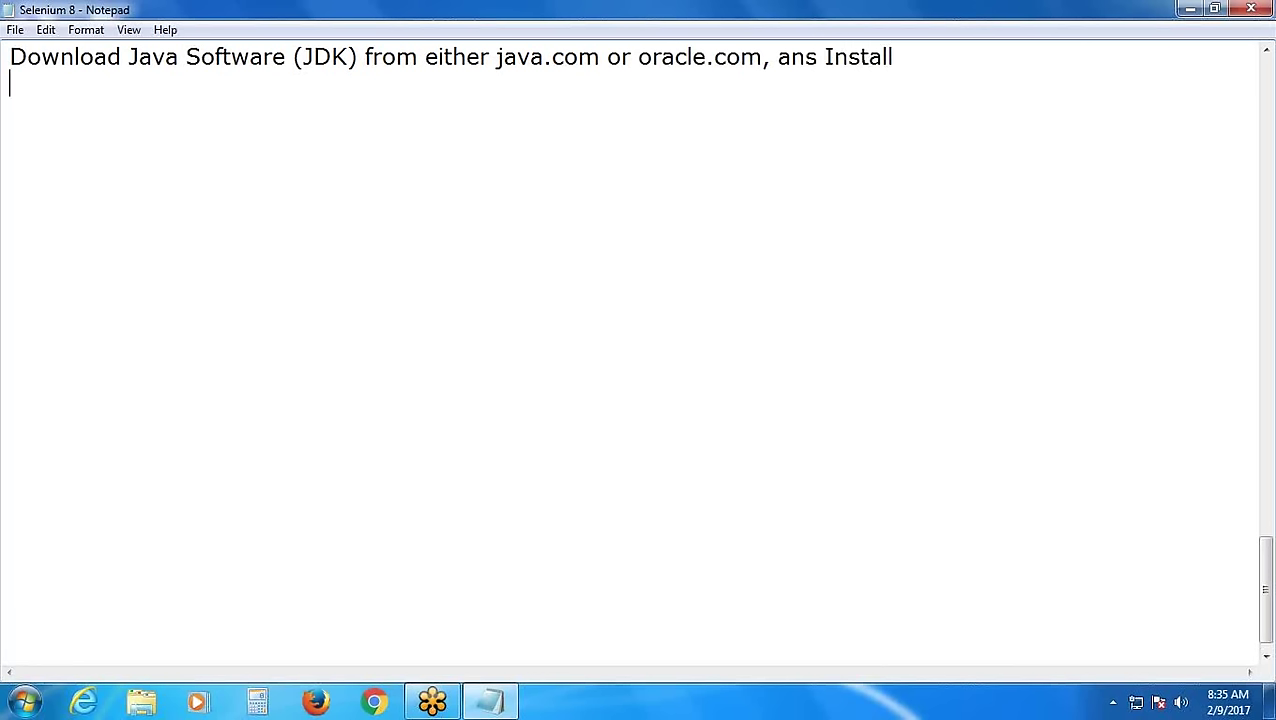
# Add the line "Note: Download Java Software based on your Operating Environment" below the JDK download line
pyautogui.write('Note: Dow')
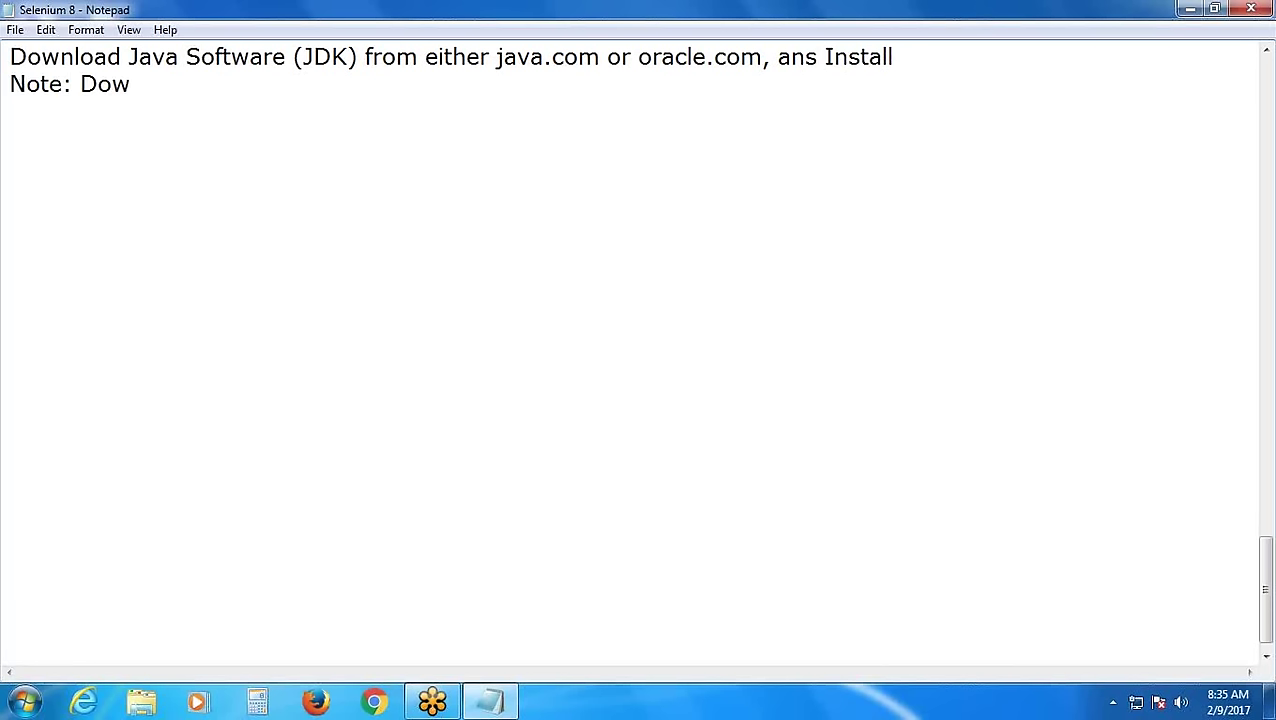
pyautogui.write('nload Java')
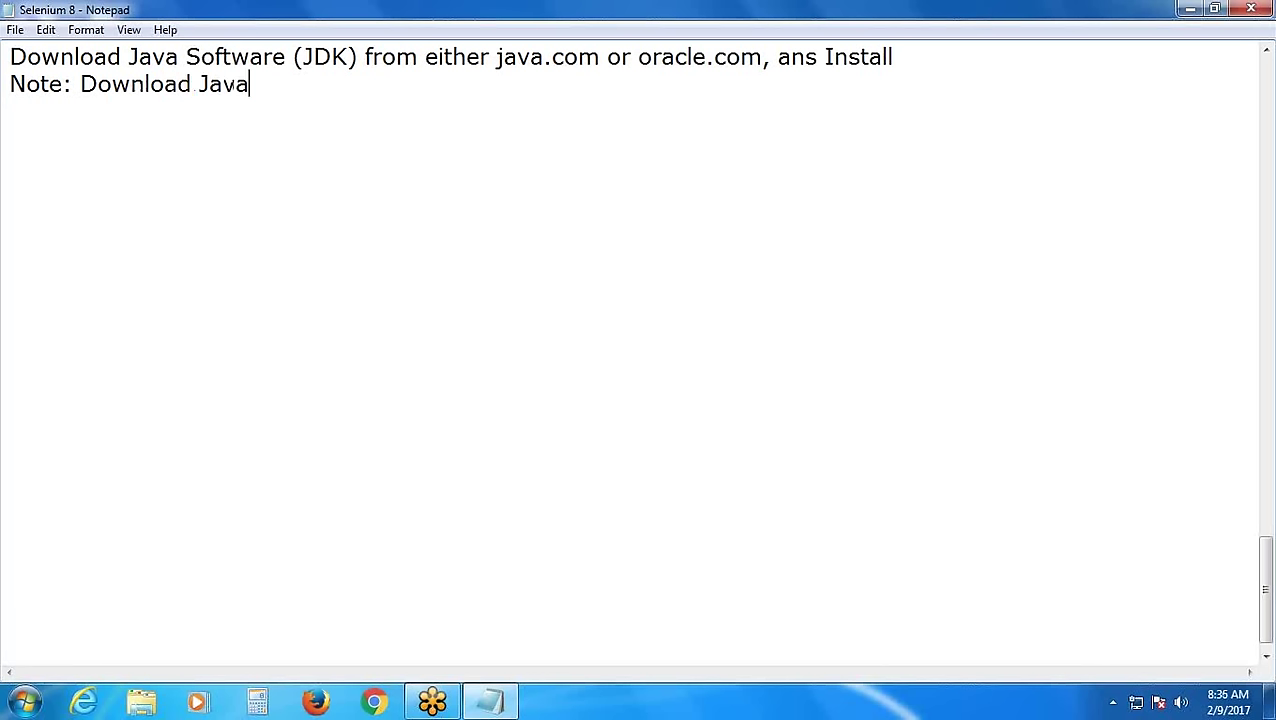
pyautogui.write(' Softare')
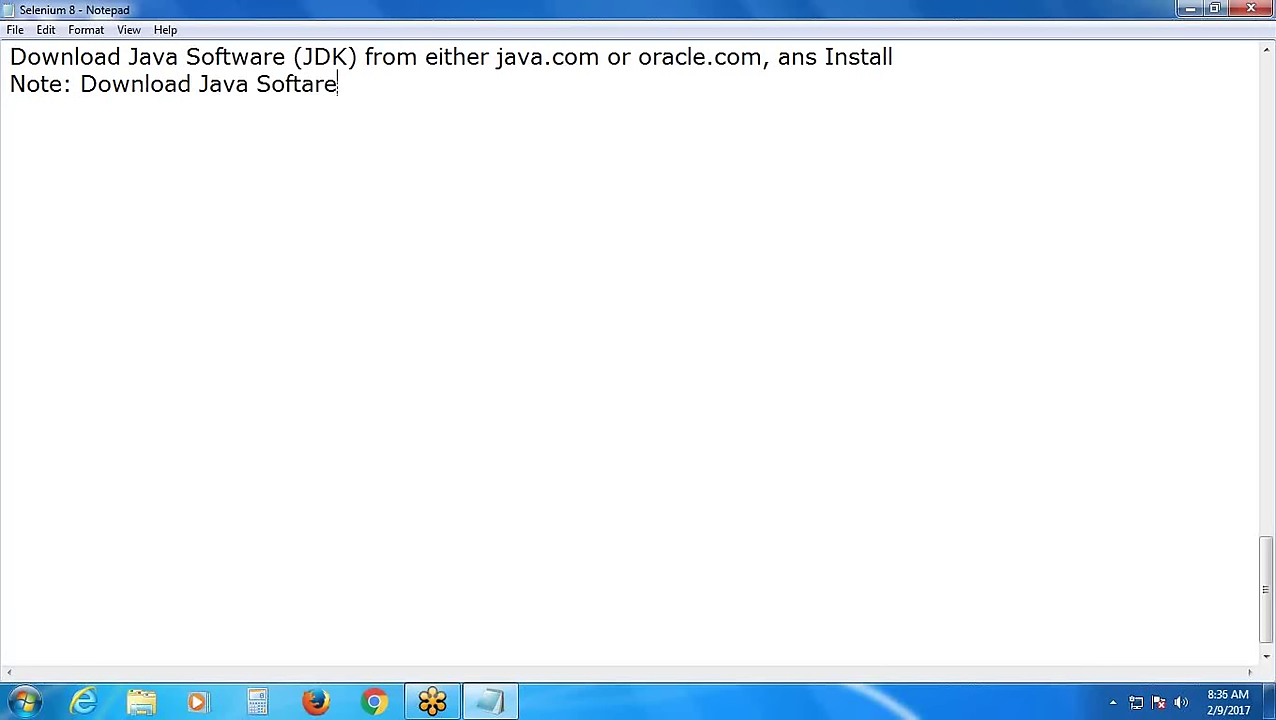
pyautogui.press('BackSpace')
pyautogui.press('BackSpace')
pyautogui.press('BackSpace')
pyautogui.write('ware base')
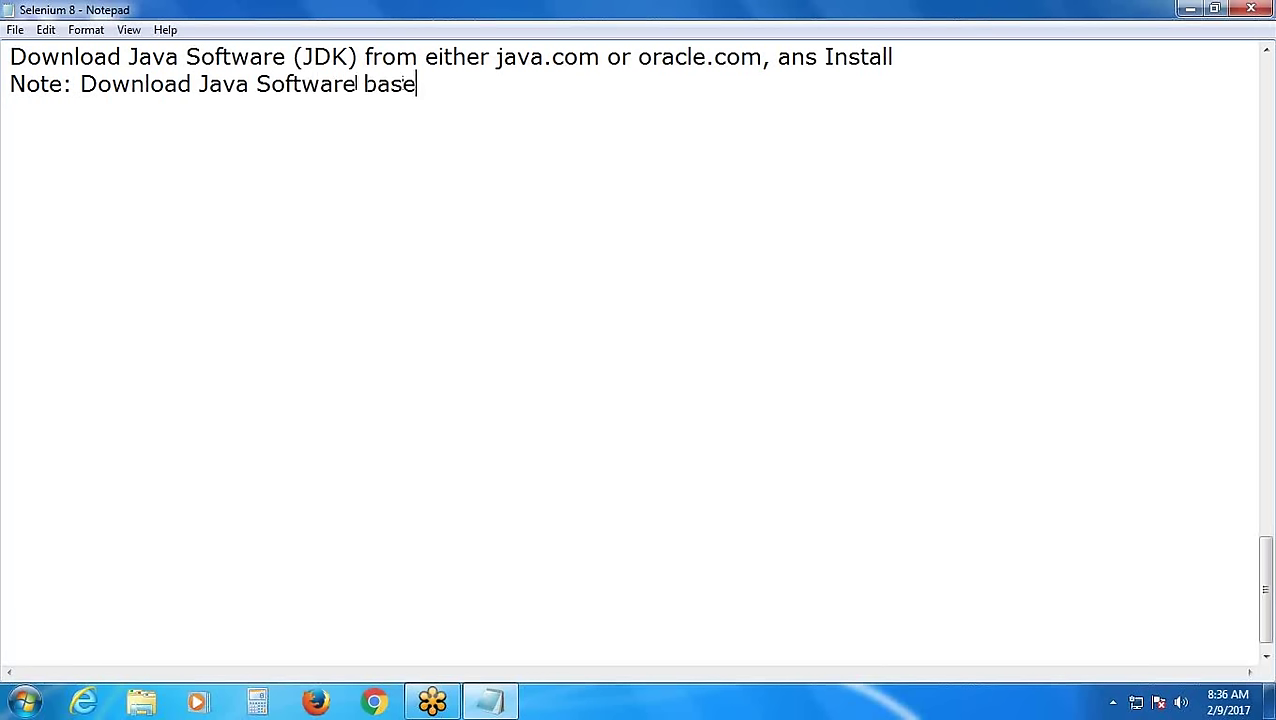
pyautogui.write('d on your ')
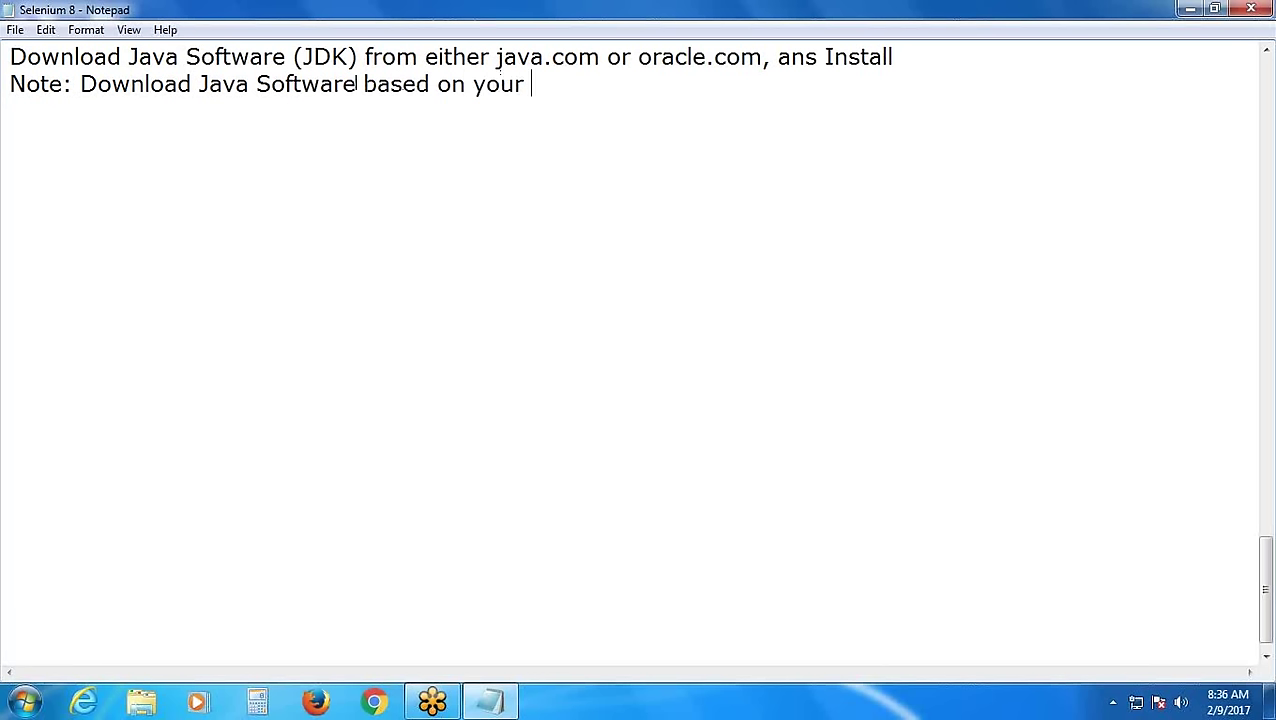
pyautogui.write('Opera')
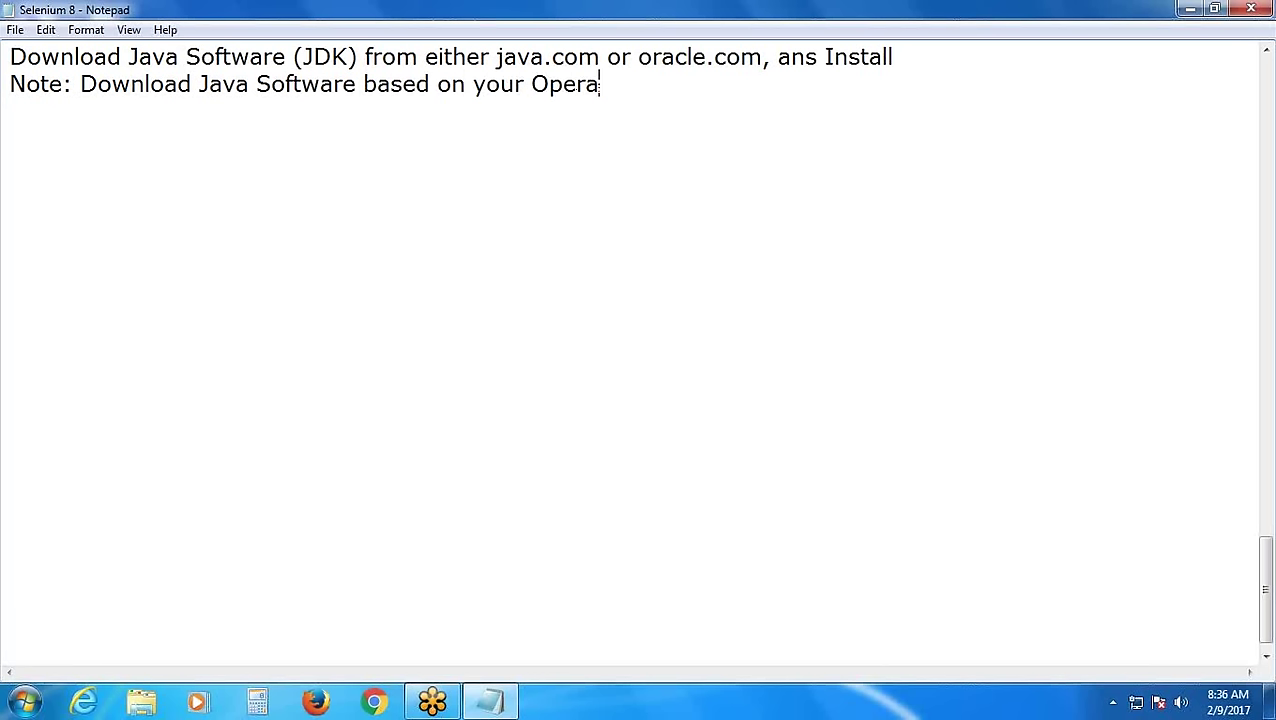
pyautogui.write('ting Envi')
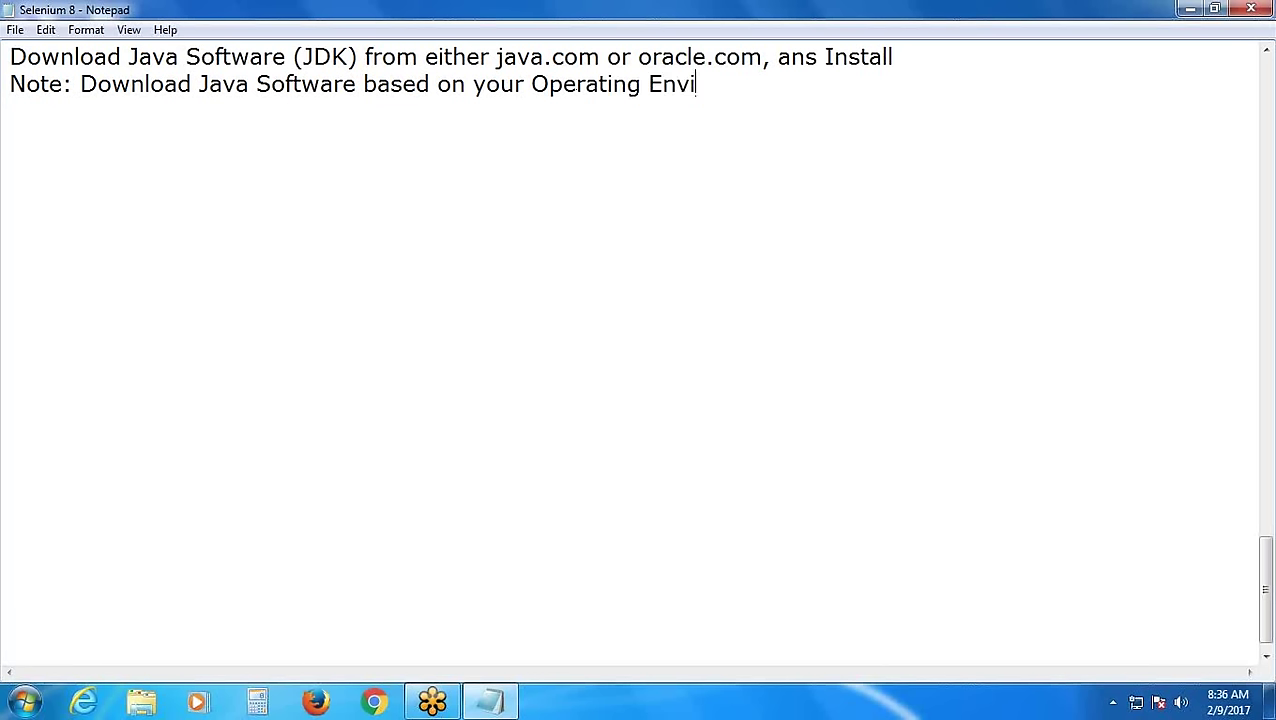
pyautogui.write('ronment')
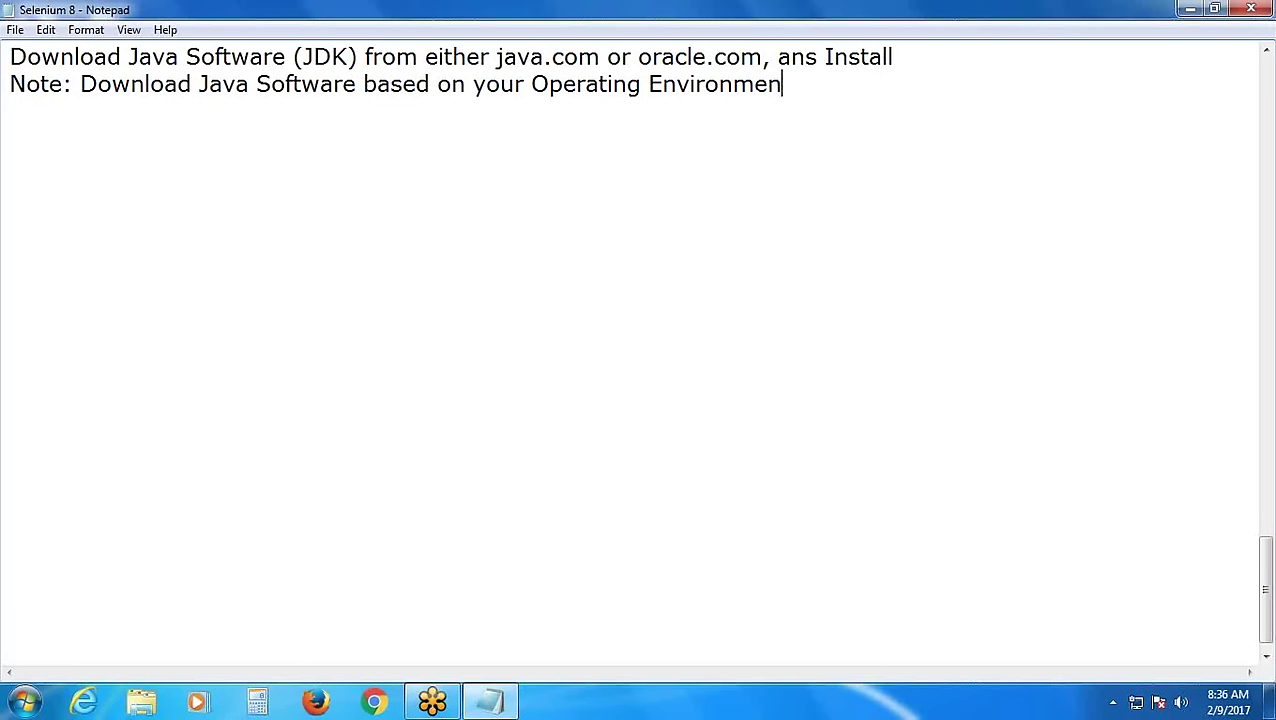
# Leave a blank line below the note and add "After Java Installation you can get Java folder in C:\Program Files"
pyautogui.press('Return')
pyautogui.press('Return')
pyautogui.write('After')
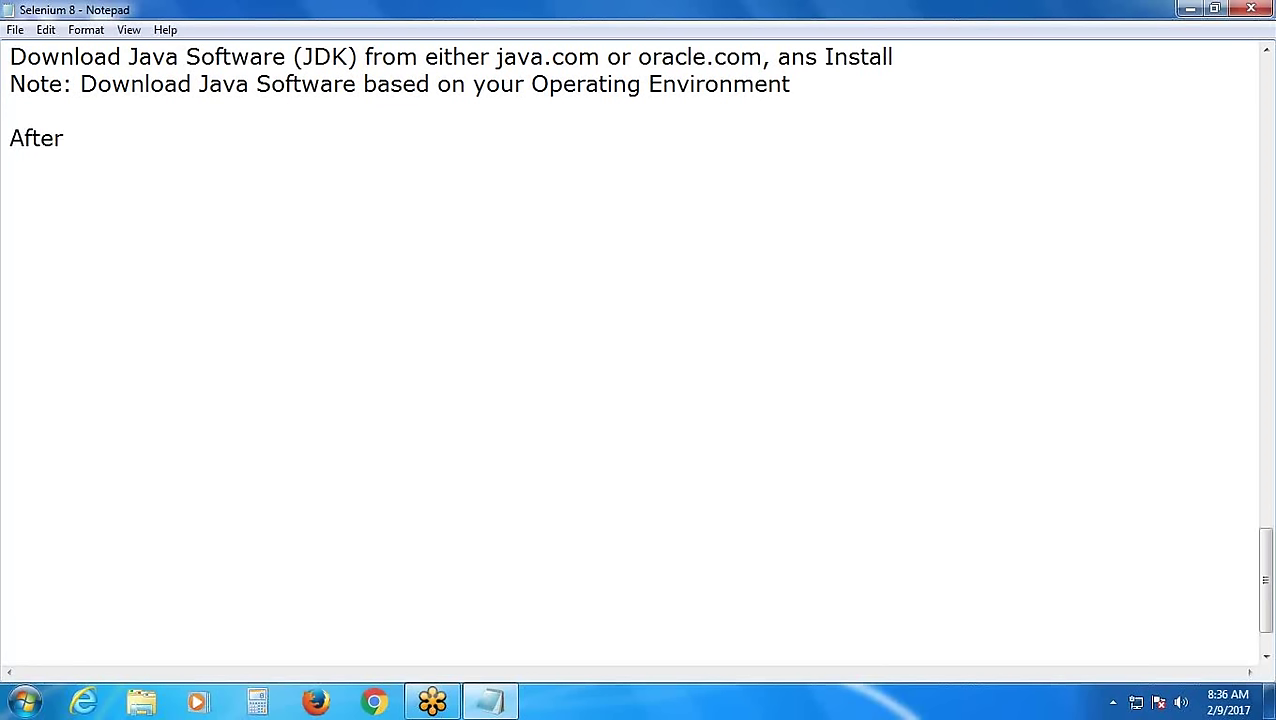
pyautogui.write(' Java')
pyautogui.write('Inst')
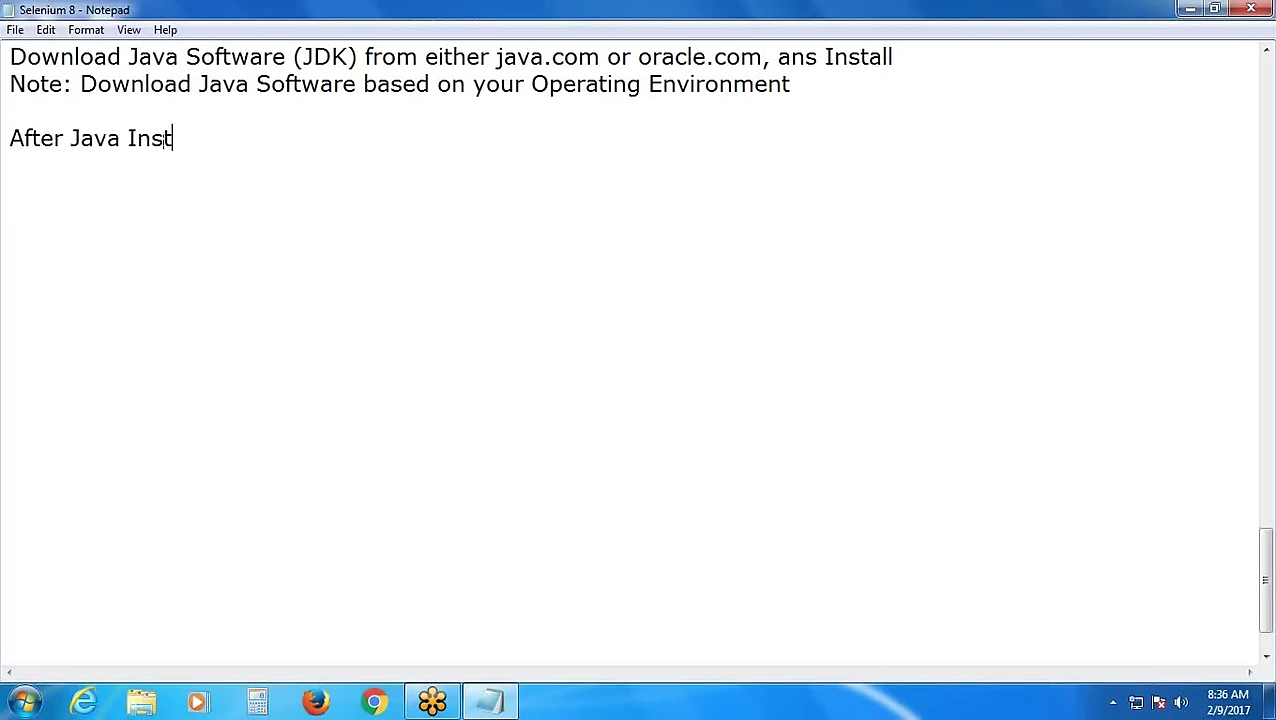
pyautogui.write('allati')
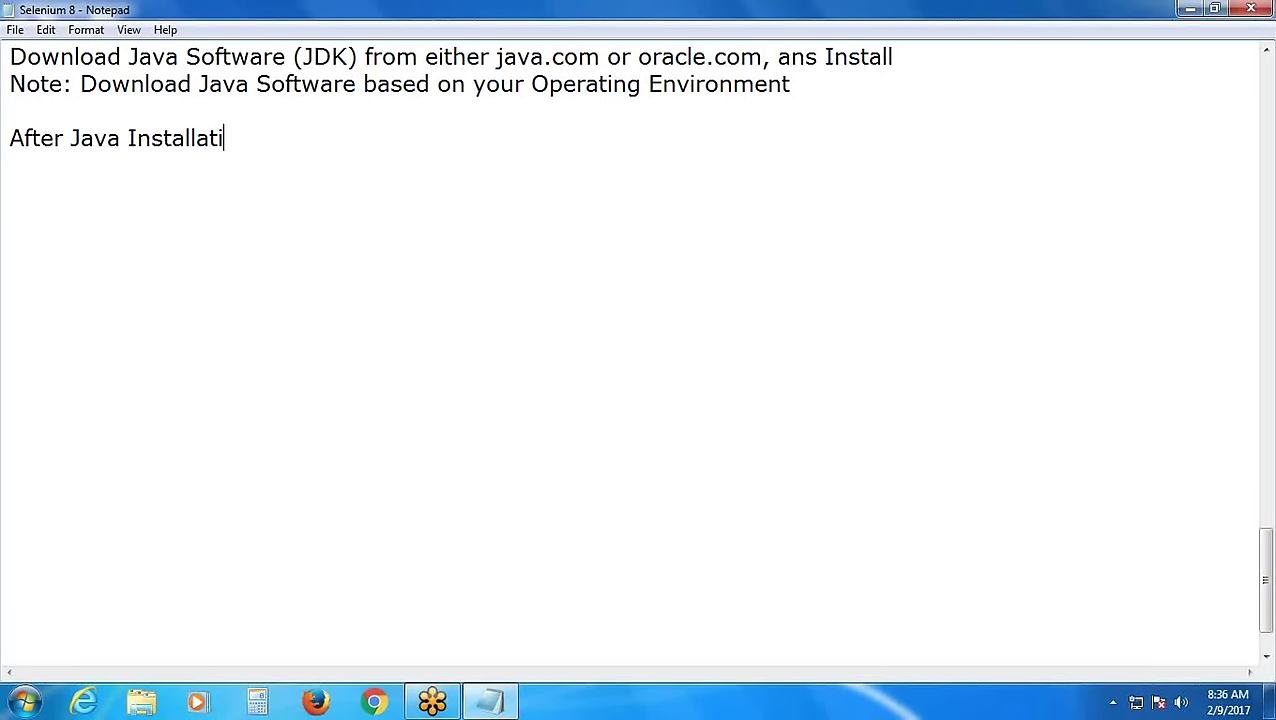
pyautogui.write('on you can gey')
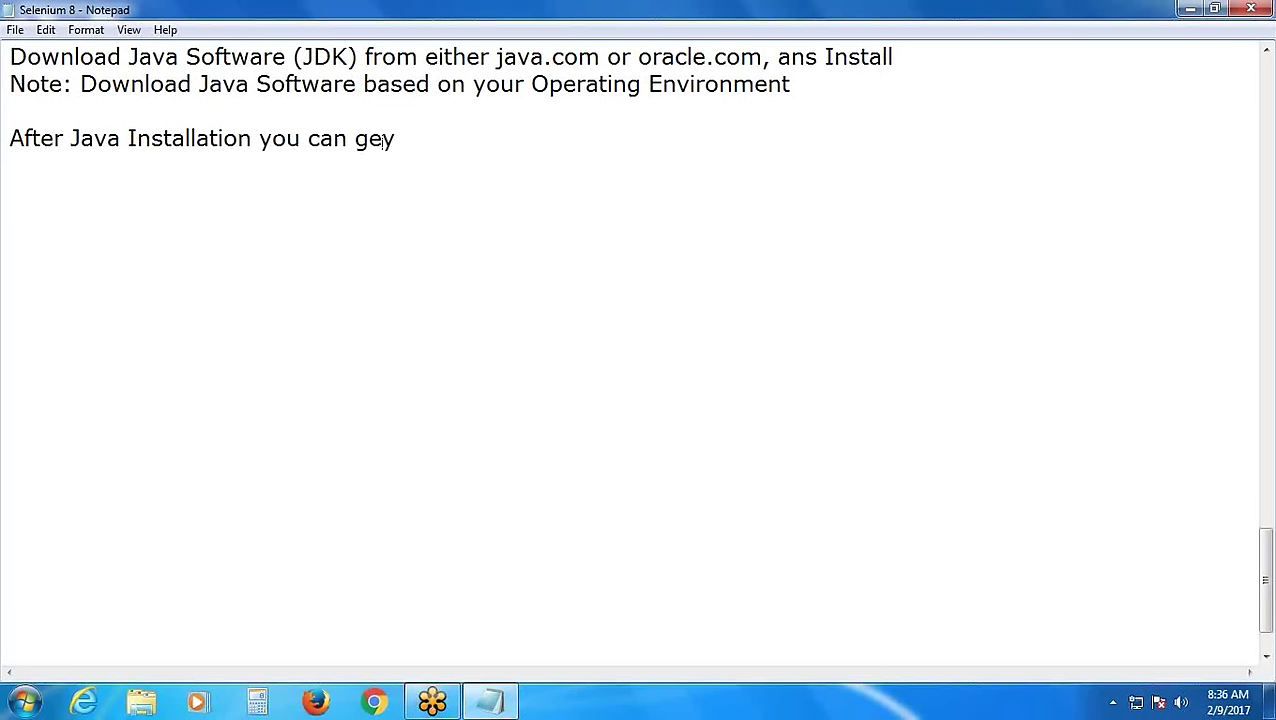
pyautogui.press('BackSpace')
pyautogui.write('t Java folder ')
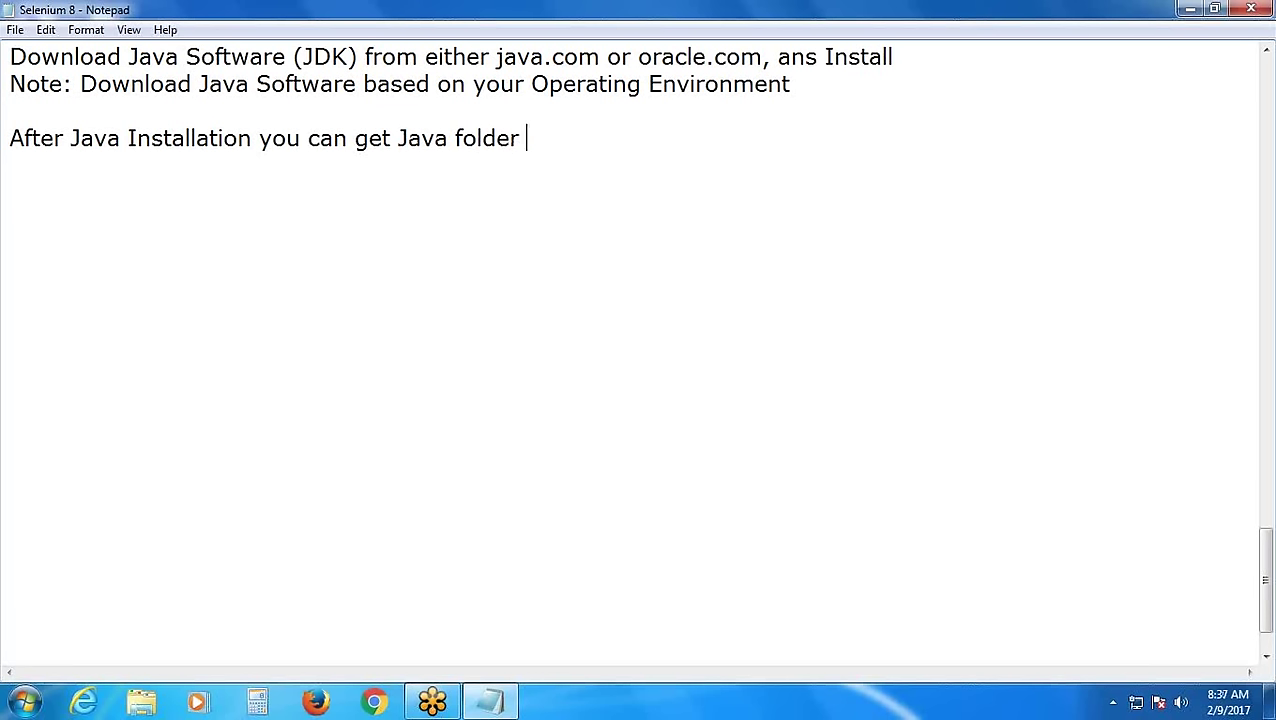
pyautogui.write('in C:\\Pr')
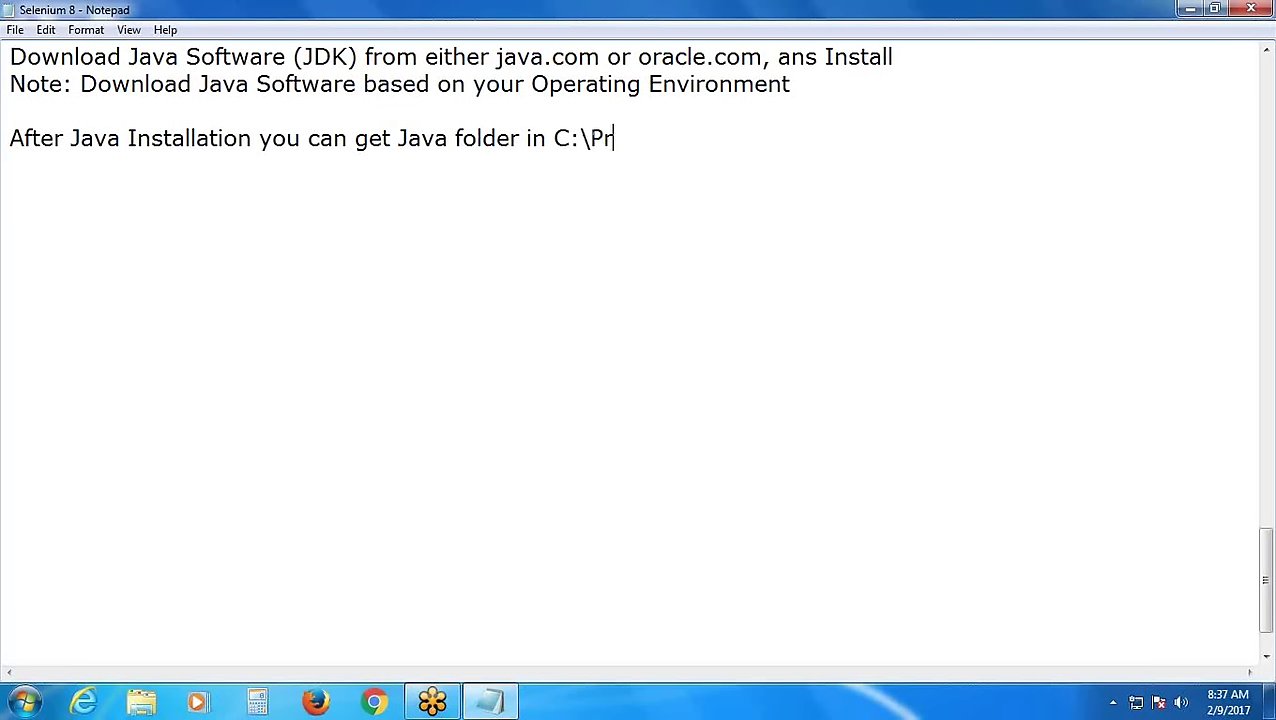
pyautogui.write('ogram Files')
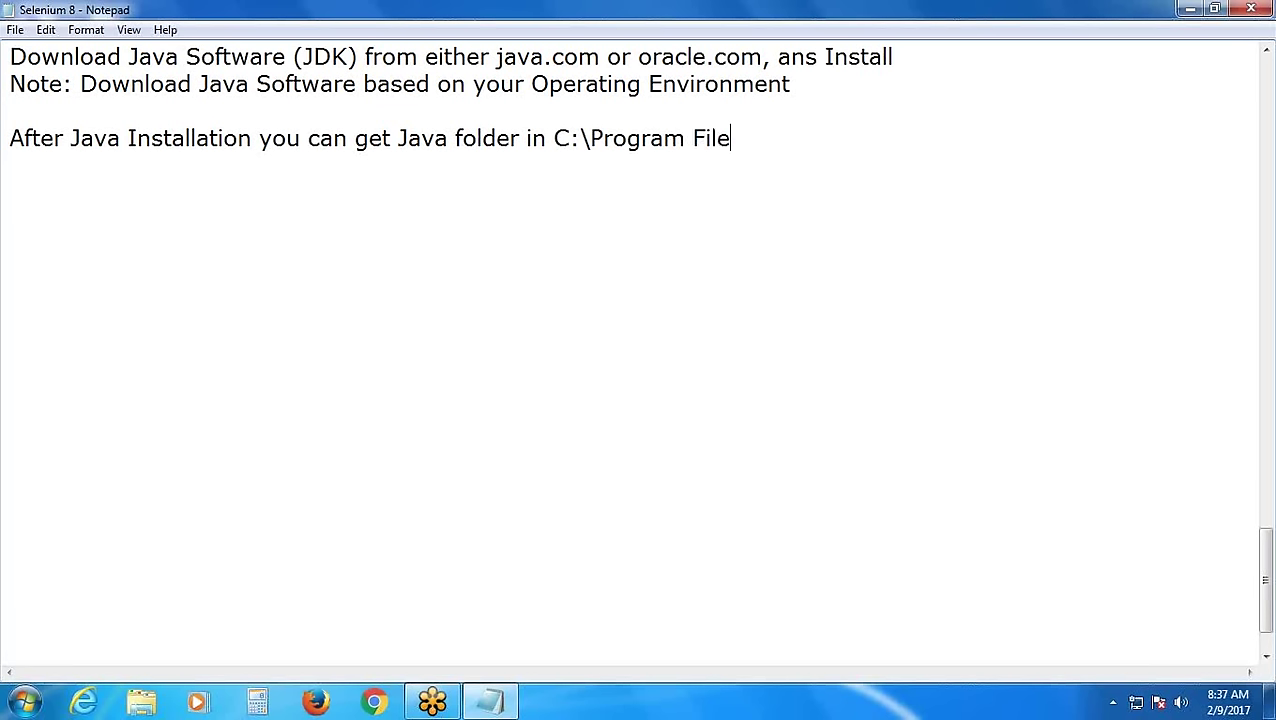
# Add a long dashed separator line directly below the Java installation folder line
pyautogui.press('Return')
pyautogui.press('Return')
pyautogui.click(189, 170)
pyautogui.write('----------------')
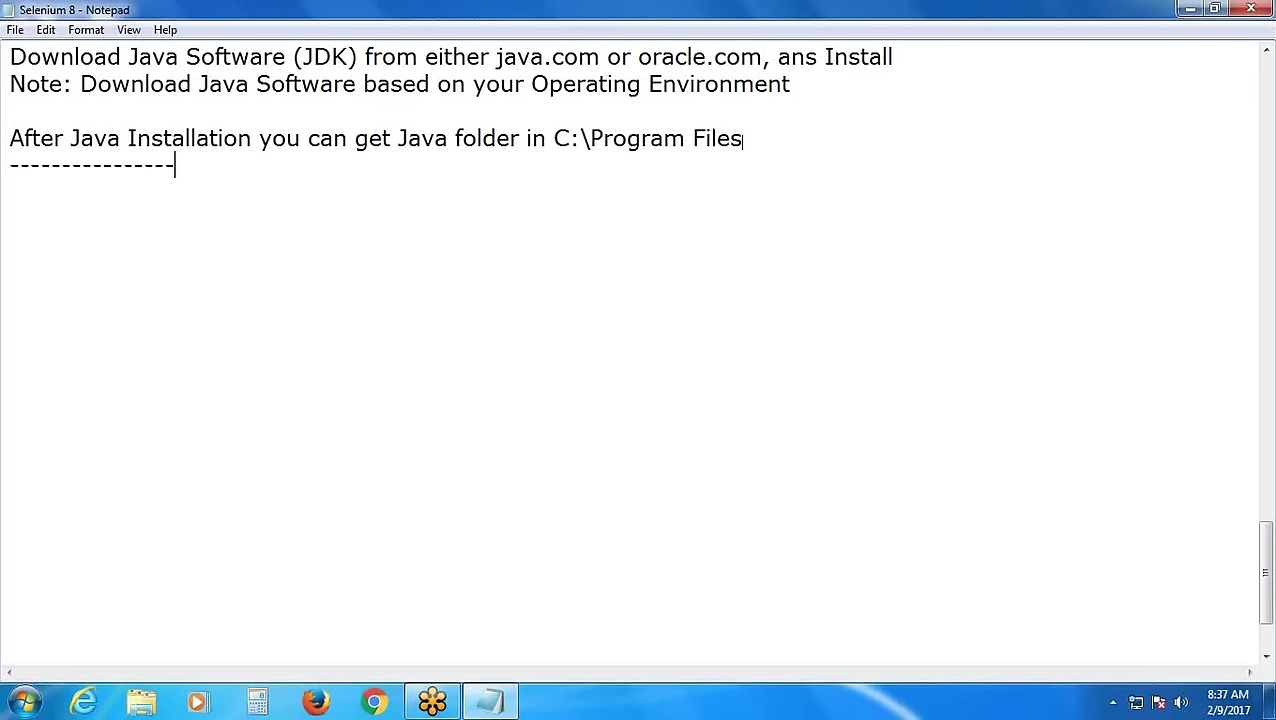
pyautogui.write('---------------------------------------------------')
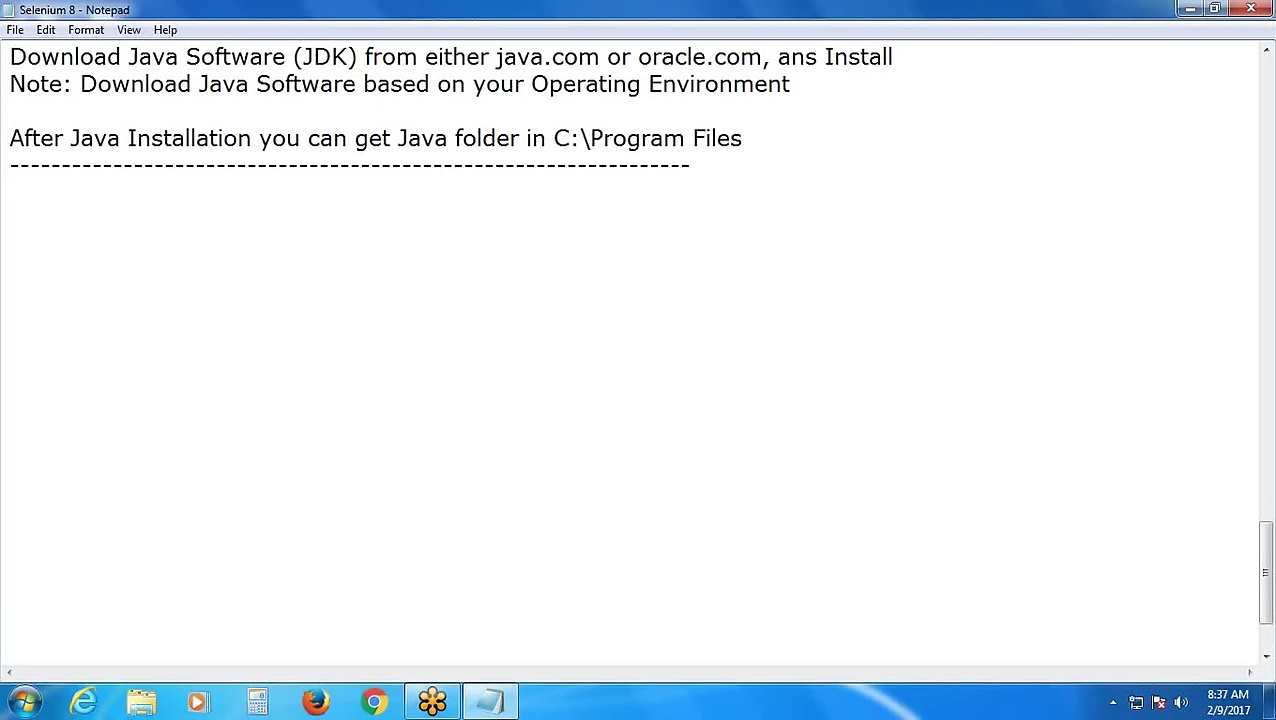
# Minimize the notes, switch to Google Chrome, and search Google for "Java", looking through the results
pyautogui.click(1189, 9)
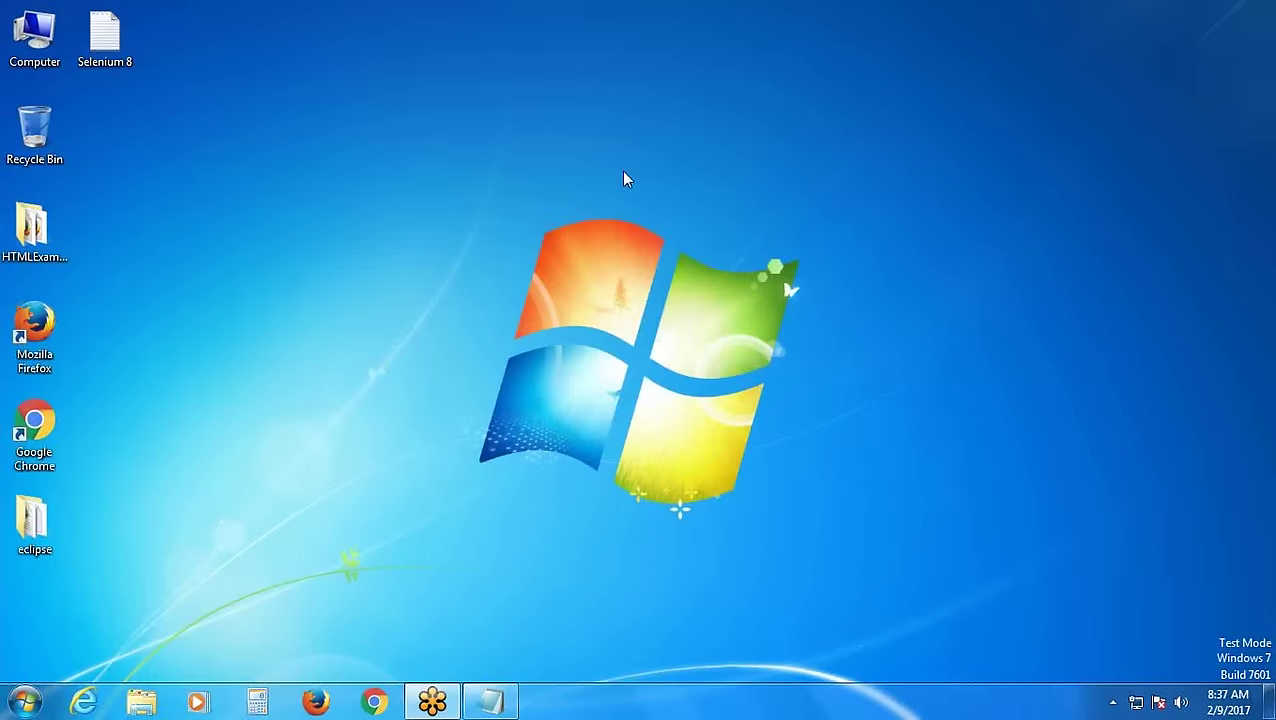
pyautogui.click(372, 702)
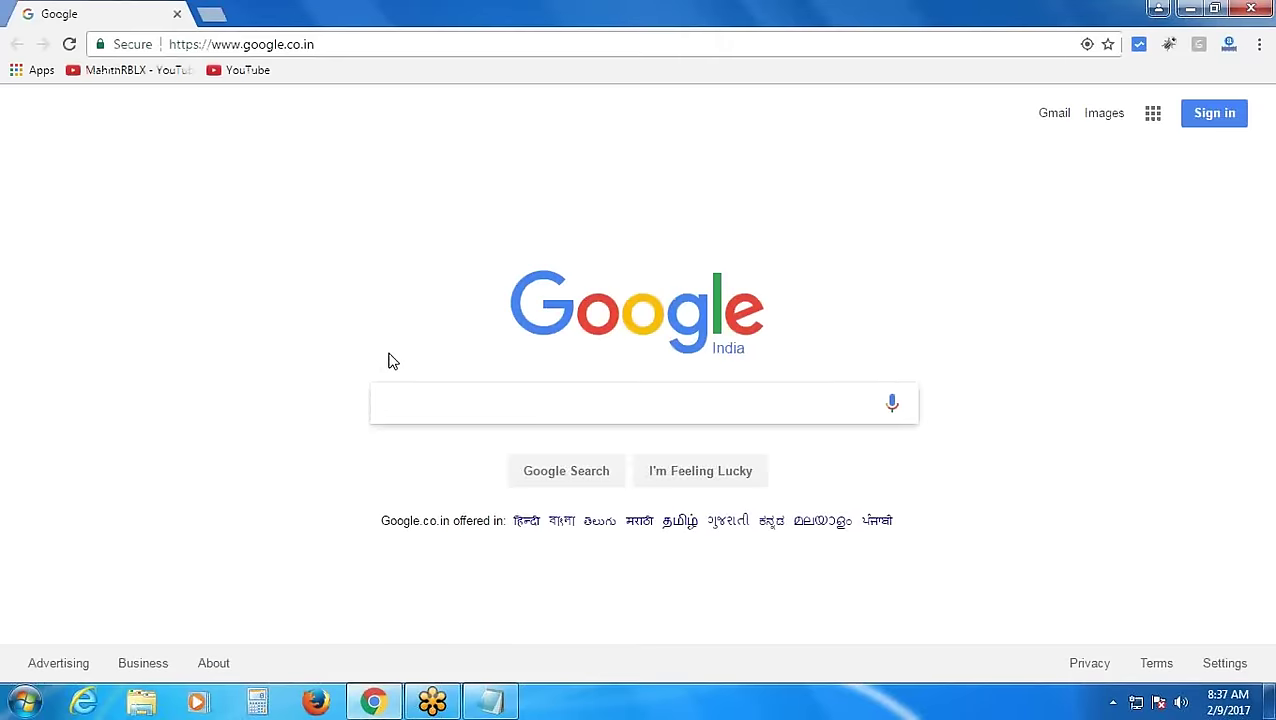
pyautogui.write('Java')
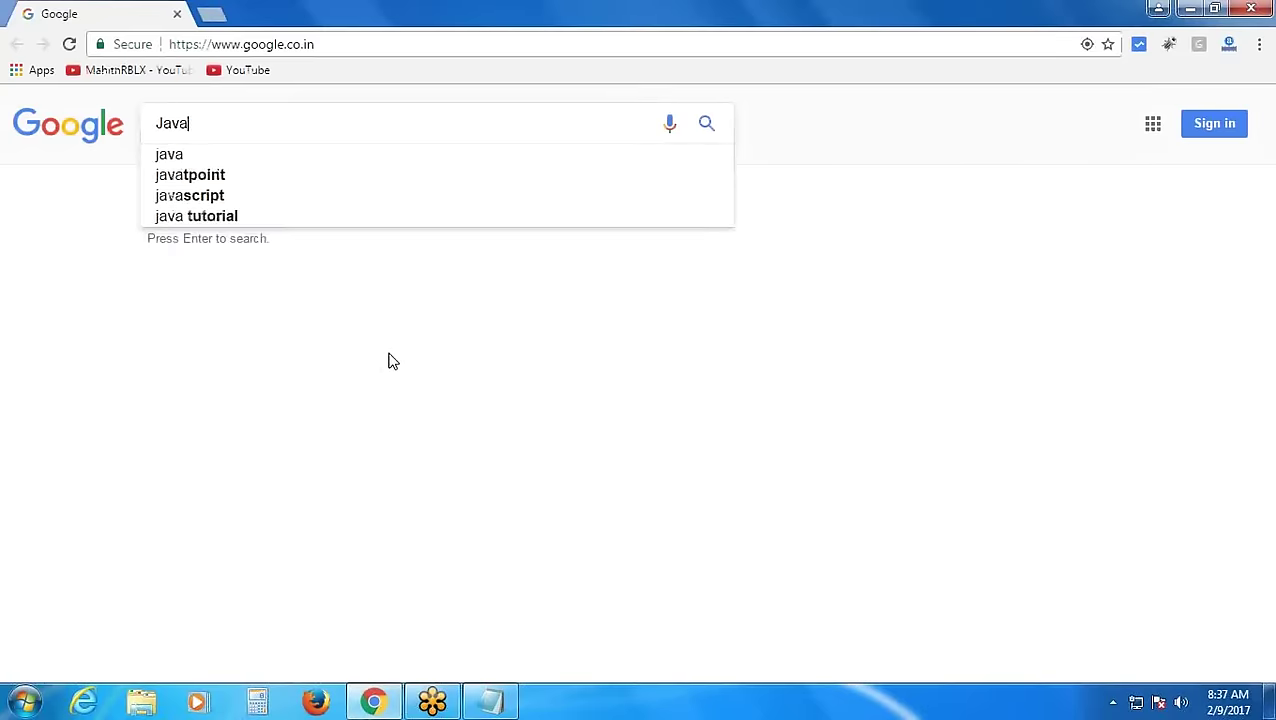
pyautogui.press('Return')
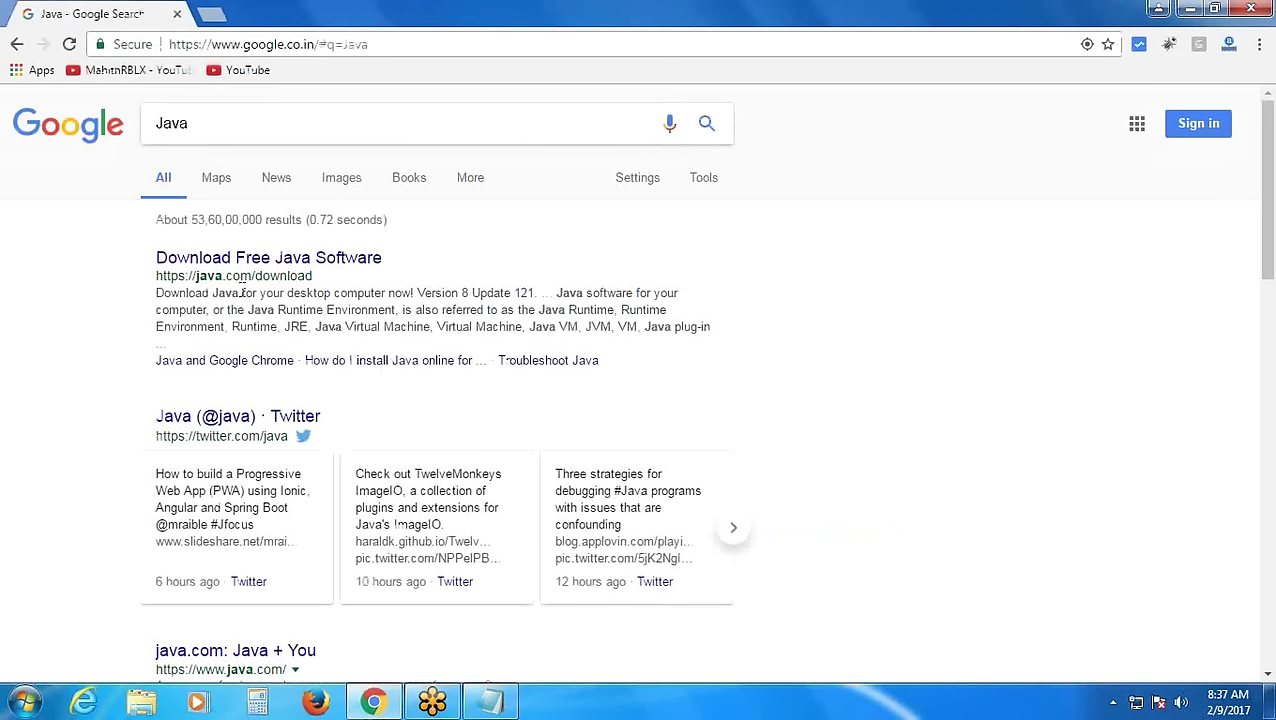
pyautogui.scroll(-4, 265, 295)
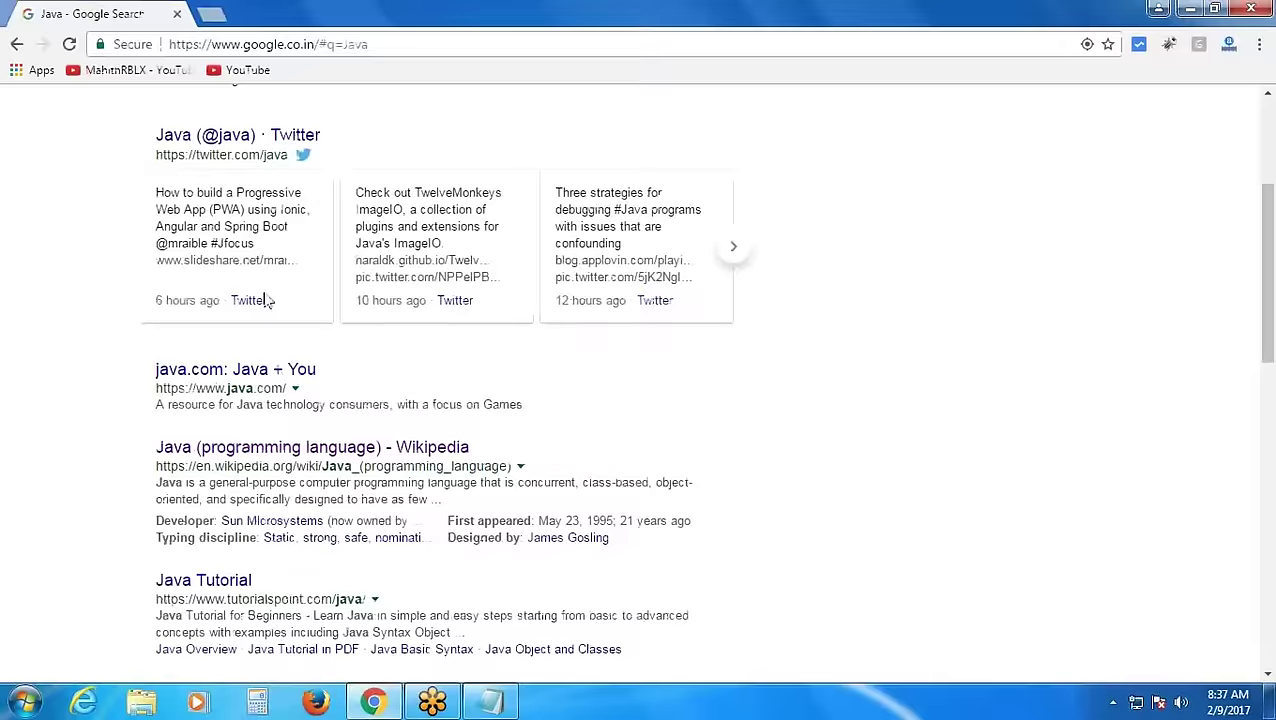
pyautogui.scroll(-2, 265, 300)
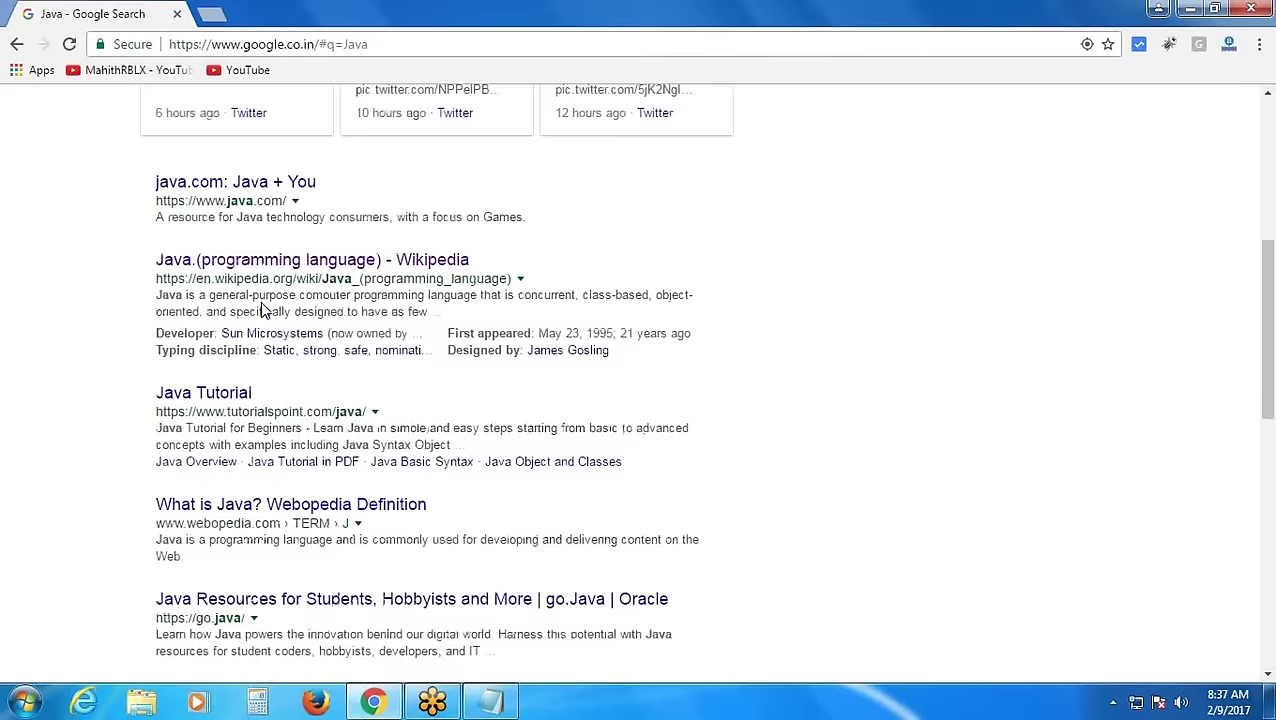
pyautogui.scroll(-1, 262, 310)
pyautogui.scroll(-4, 262, 310)
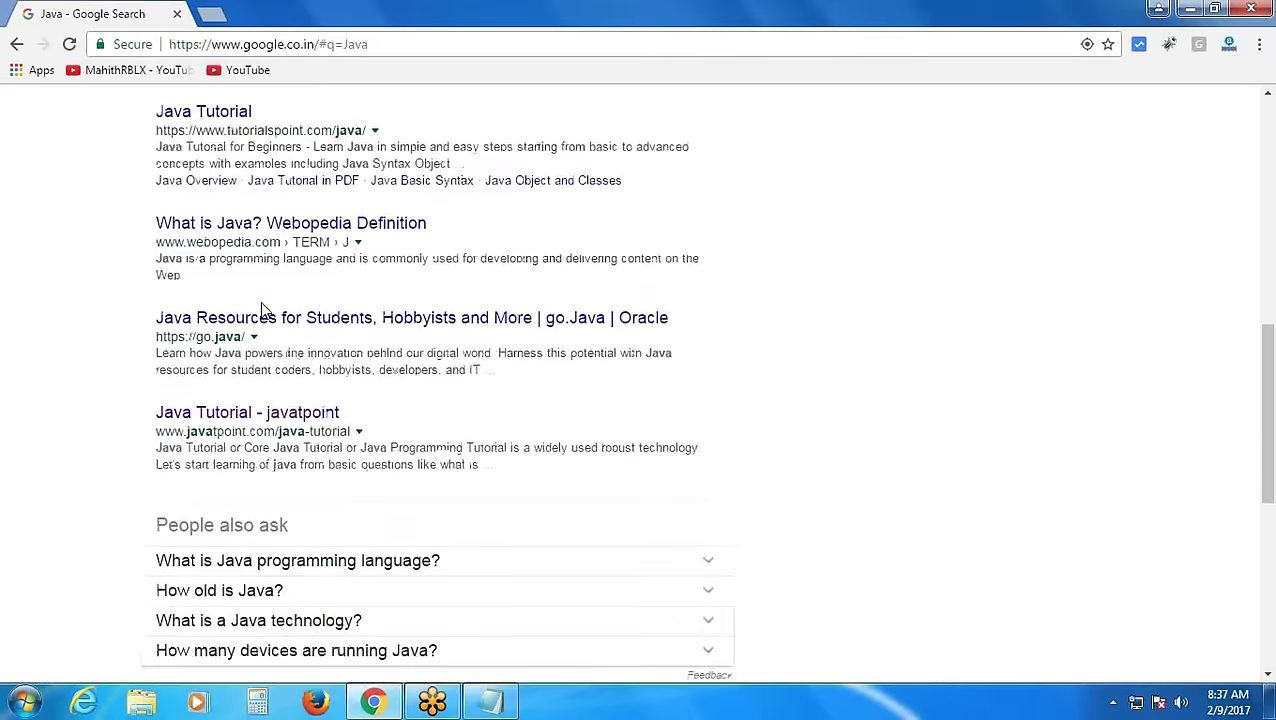
pyautogui.scroll(-2, 262, 310)
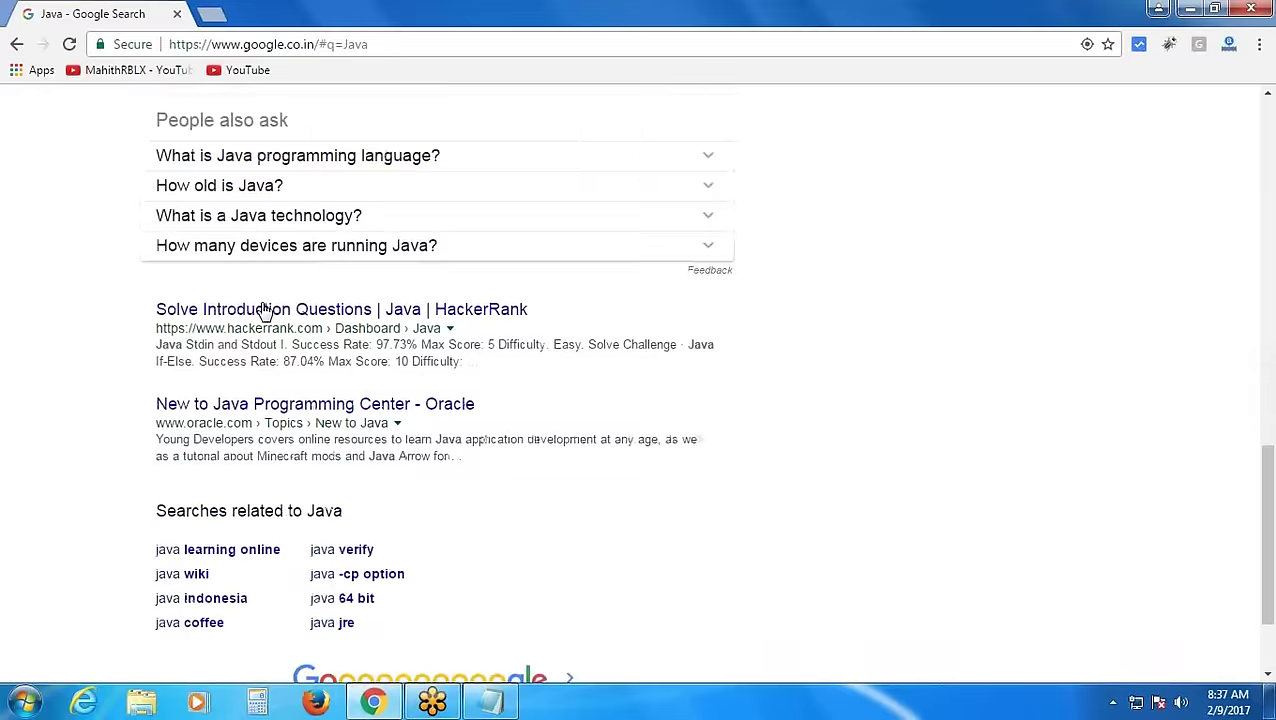
pyautogui.scroll(12, 262, 305)
# Refine the Google search to "Java download"
pyautogui.click(218, 120)
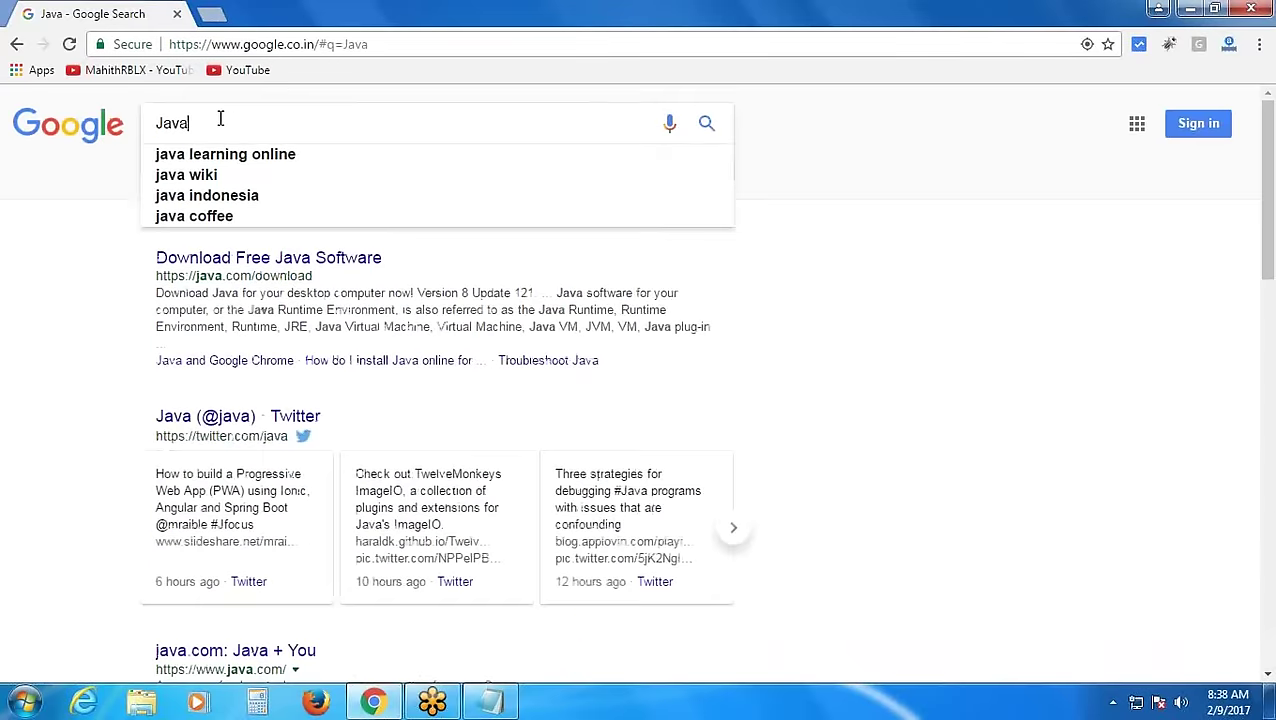
pyautogui.write('do')
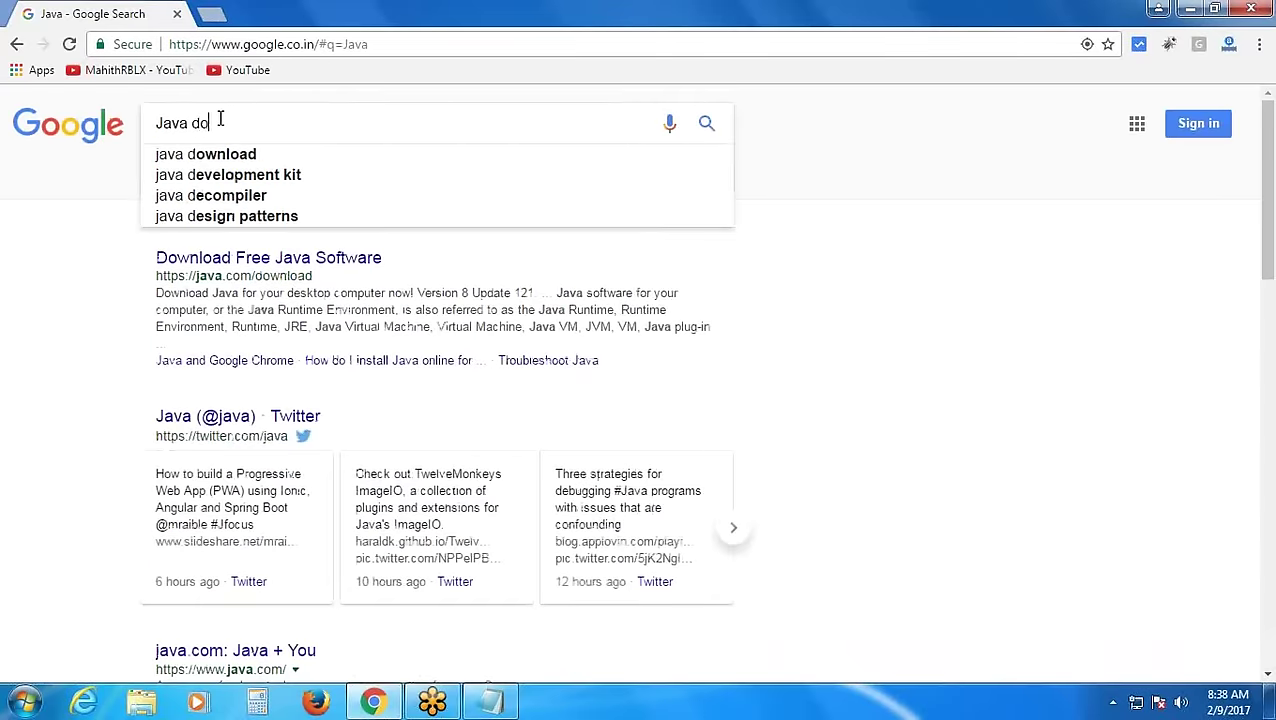
pyautogui.write('wnload')
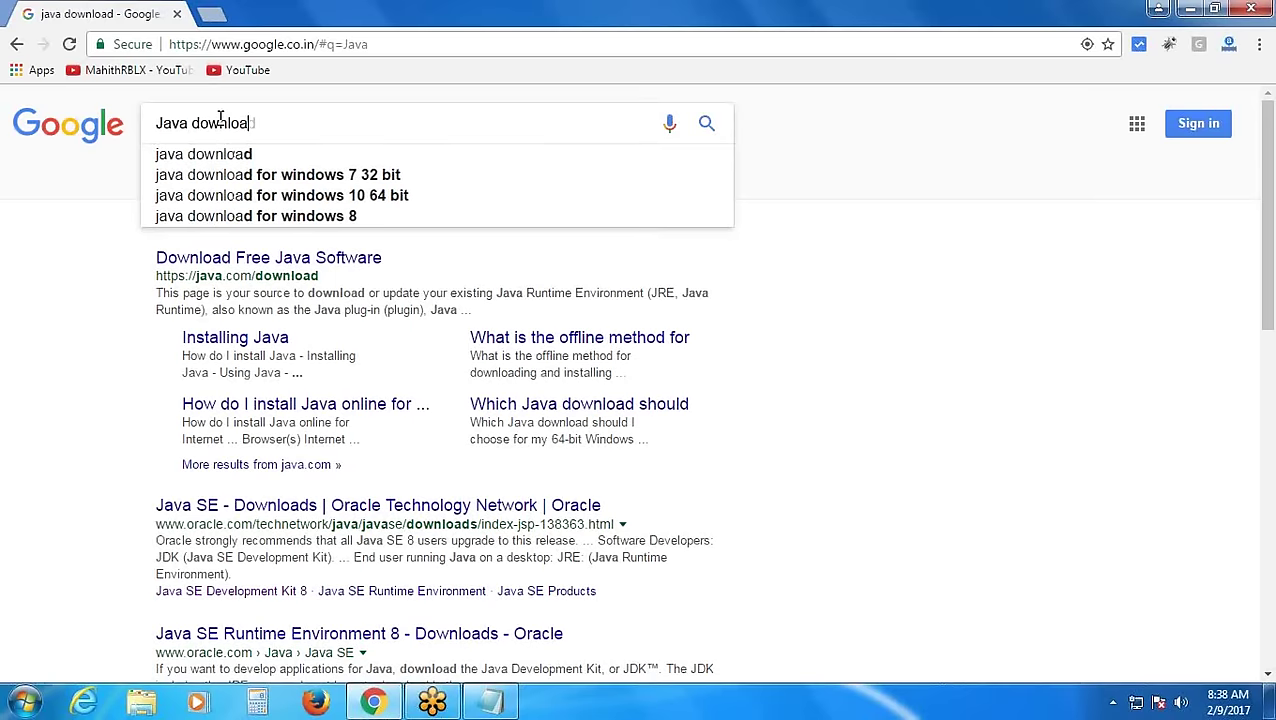
pyautogui.press('Return')
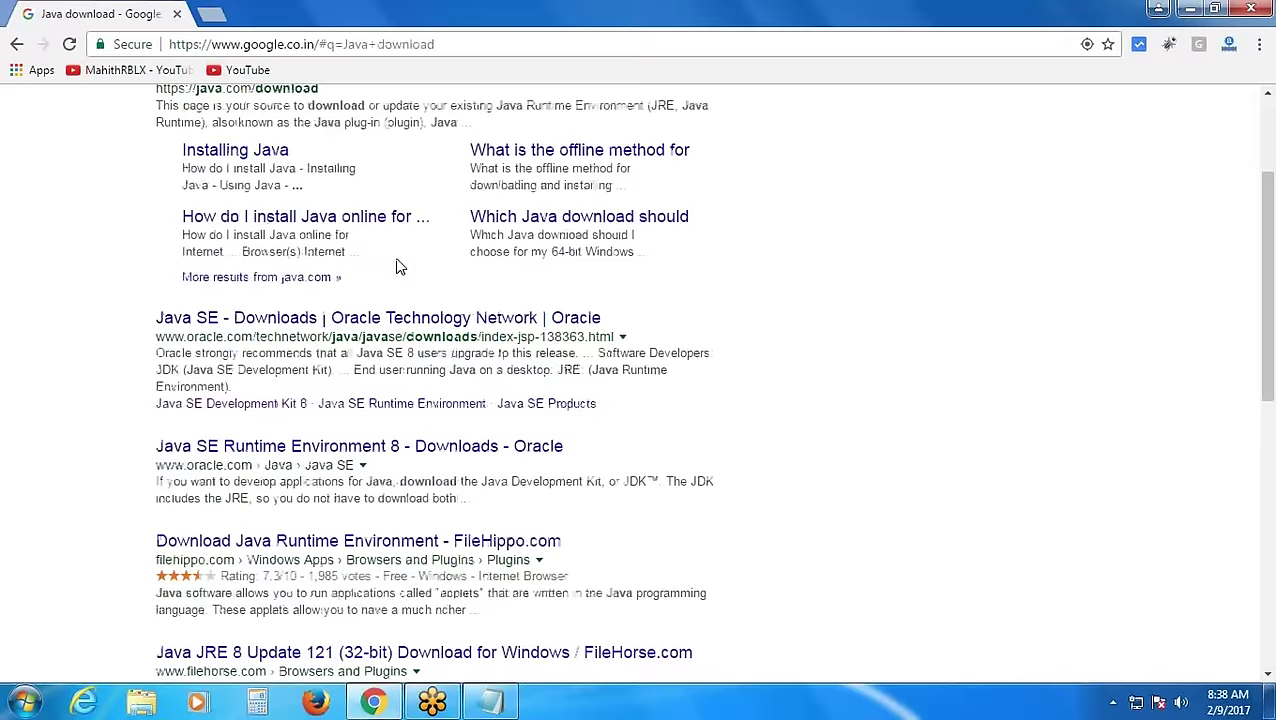
# Open Oracle's "Java SE - Downloads" search result and view the JDK download options on the page
pyautogui.scroll(2, 396, 266)
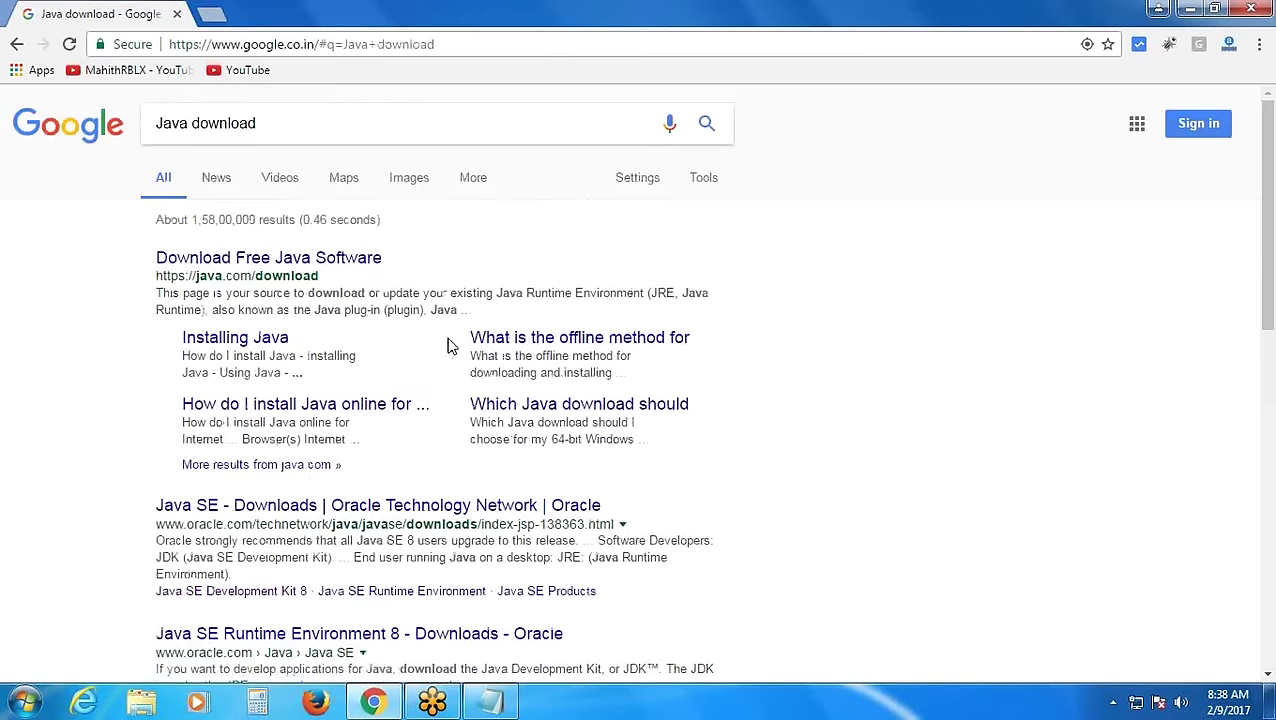
pyautogui.scroll(-2, 447, 344)
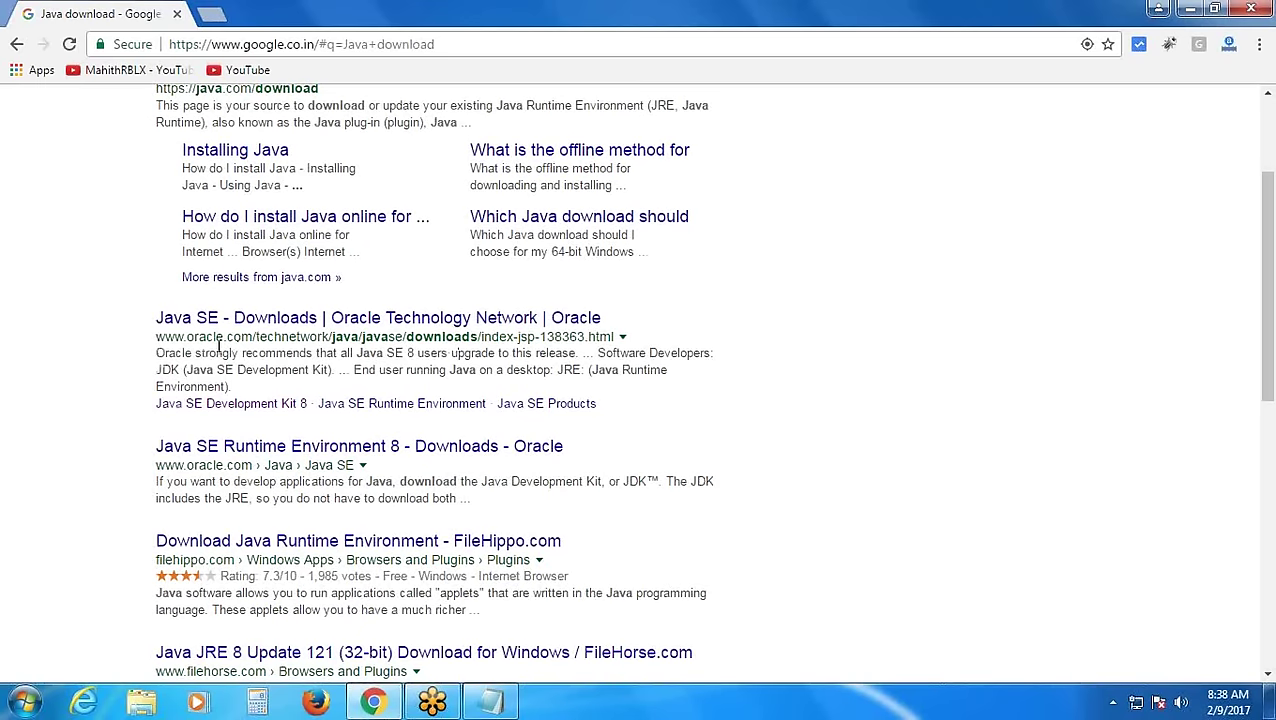
pyautogui.click(487, 319)
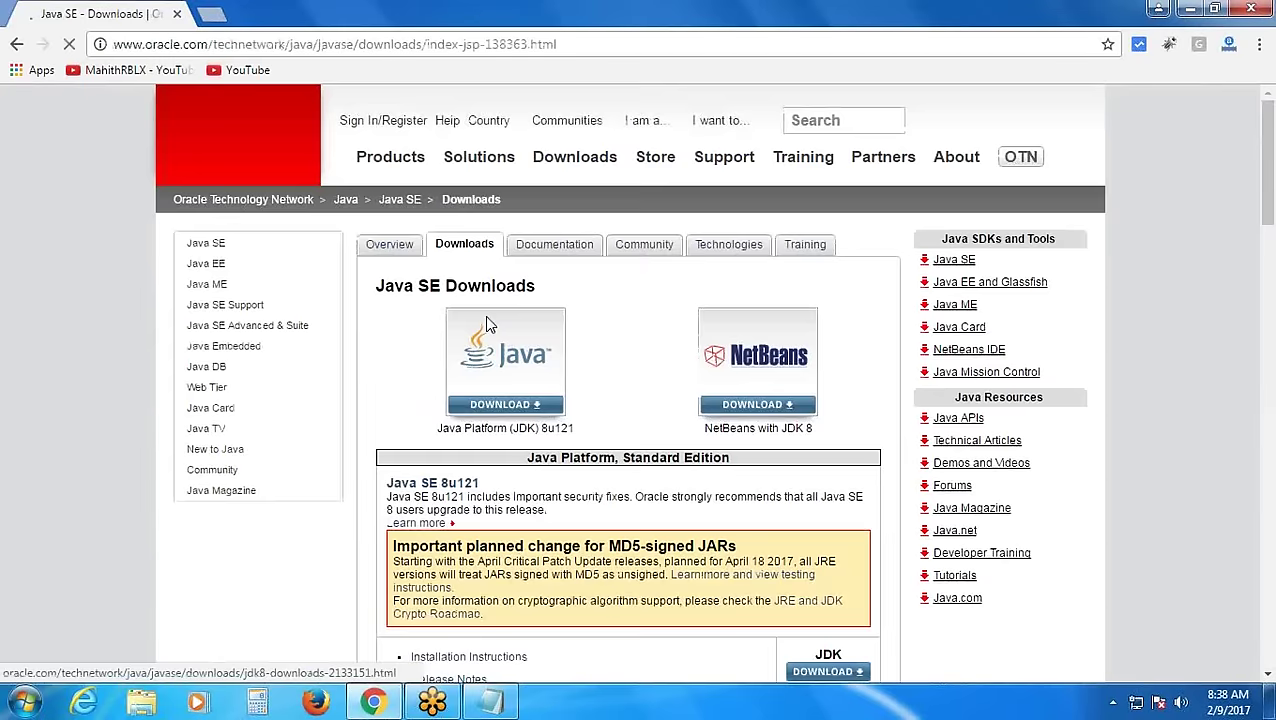
pyautogui.scroll(-1, 441, 328)
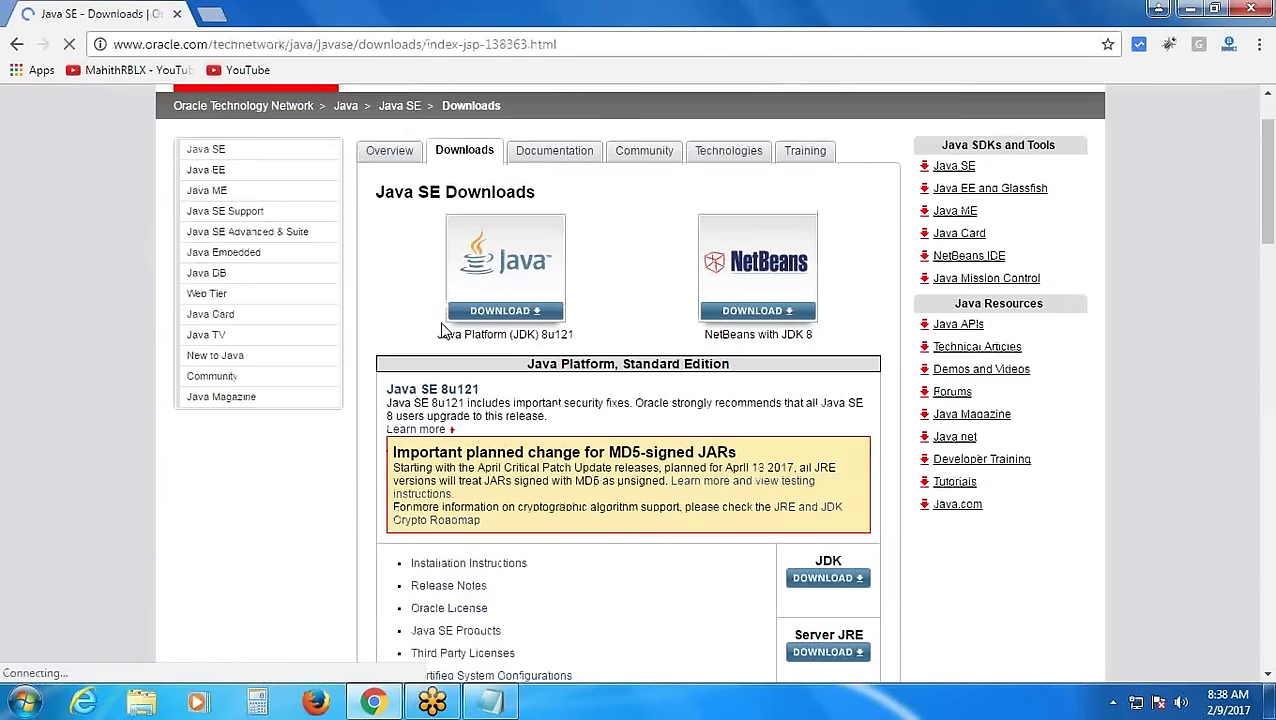
pyautogui.scroll(-1, 441, 328)
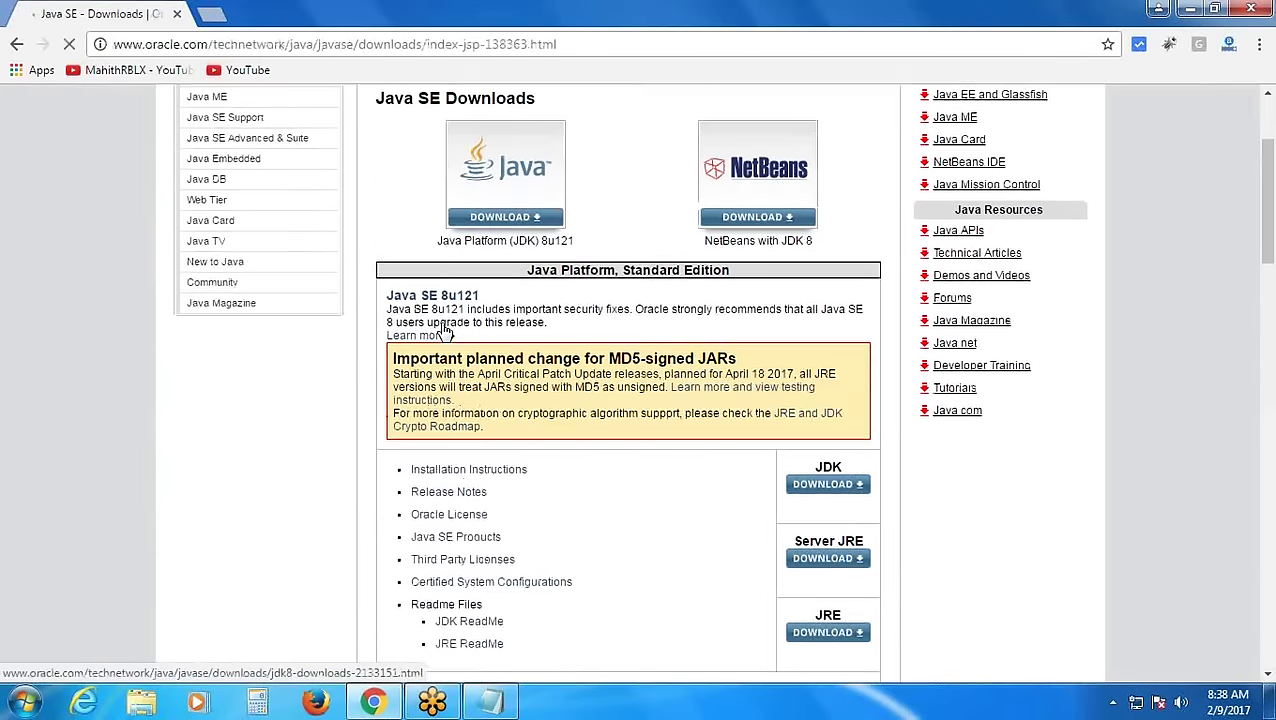
pyautogui.click(445, 333)
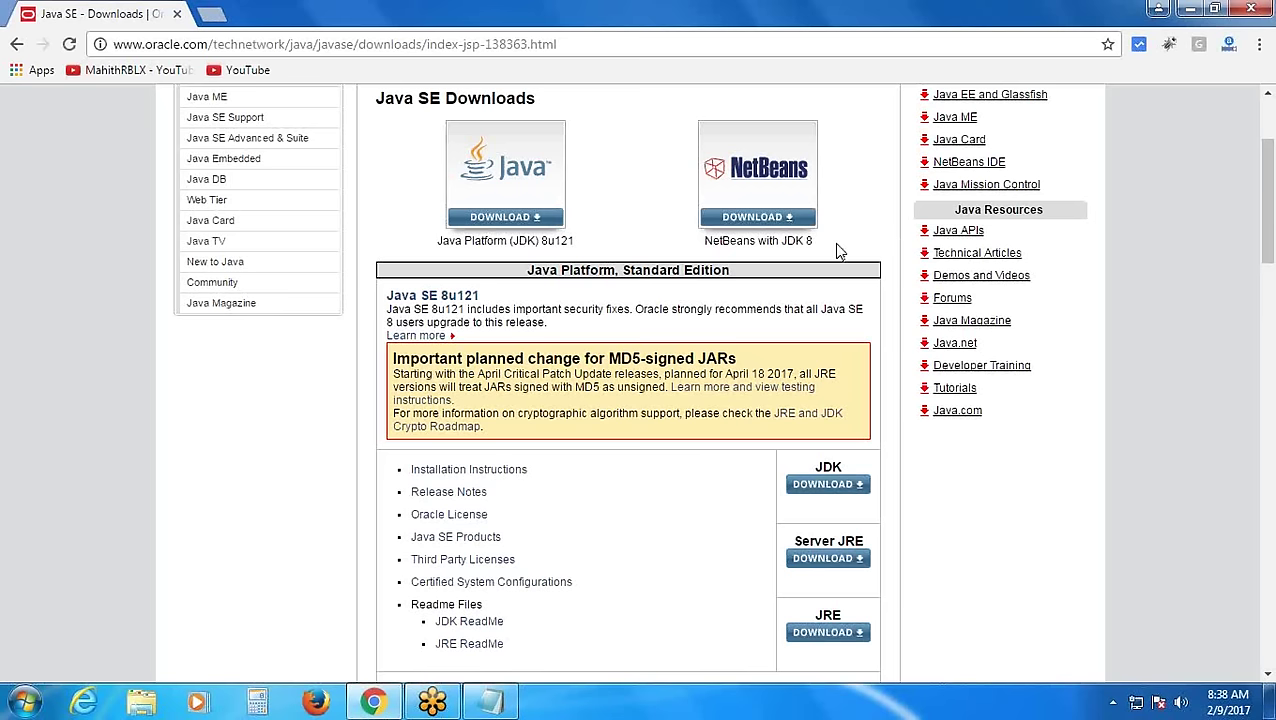
# Open the Java Platform (JDK) 8u121 download page, look through its file list, and return to Java SE Downloads
pyautogui.click(521, 173)
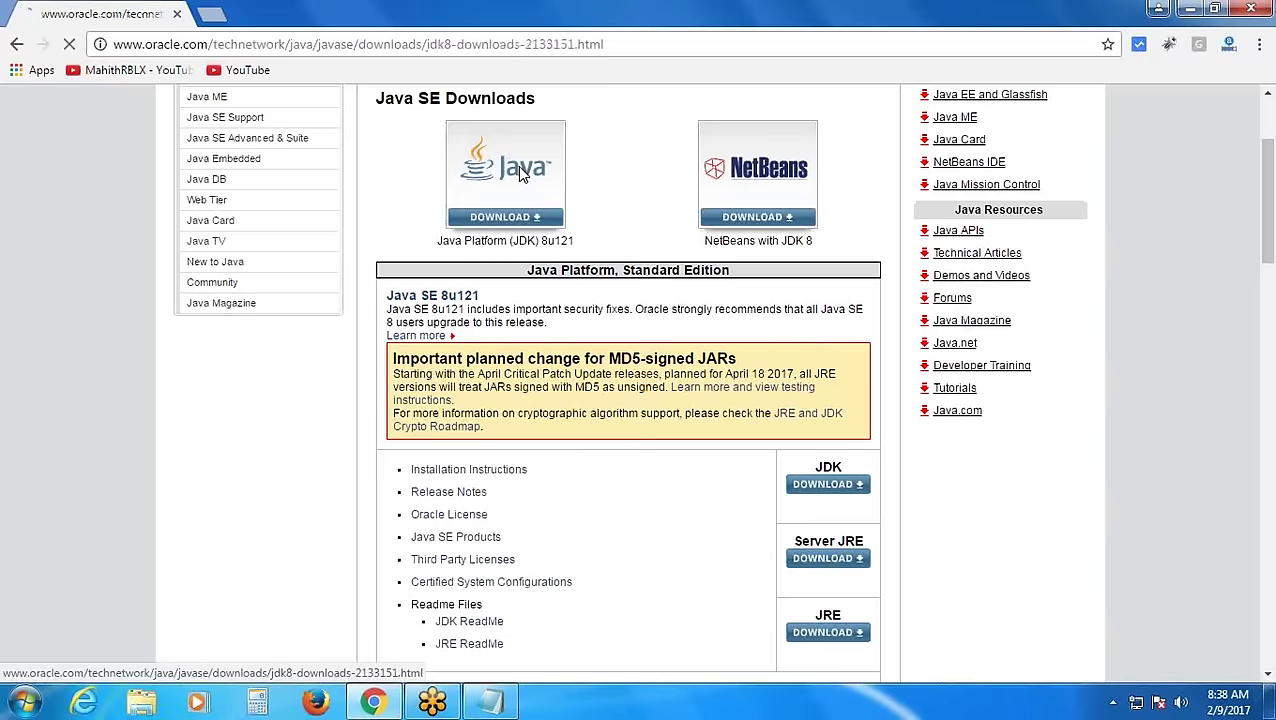
pyautogui.moveTo(521, 175)
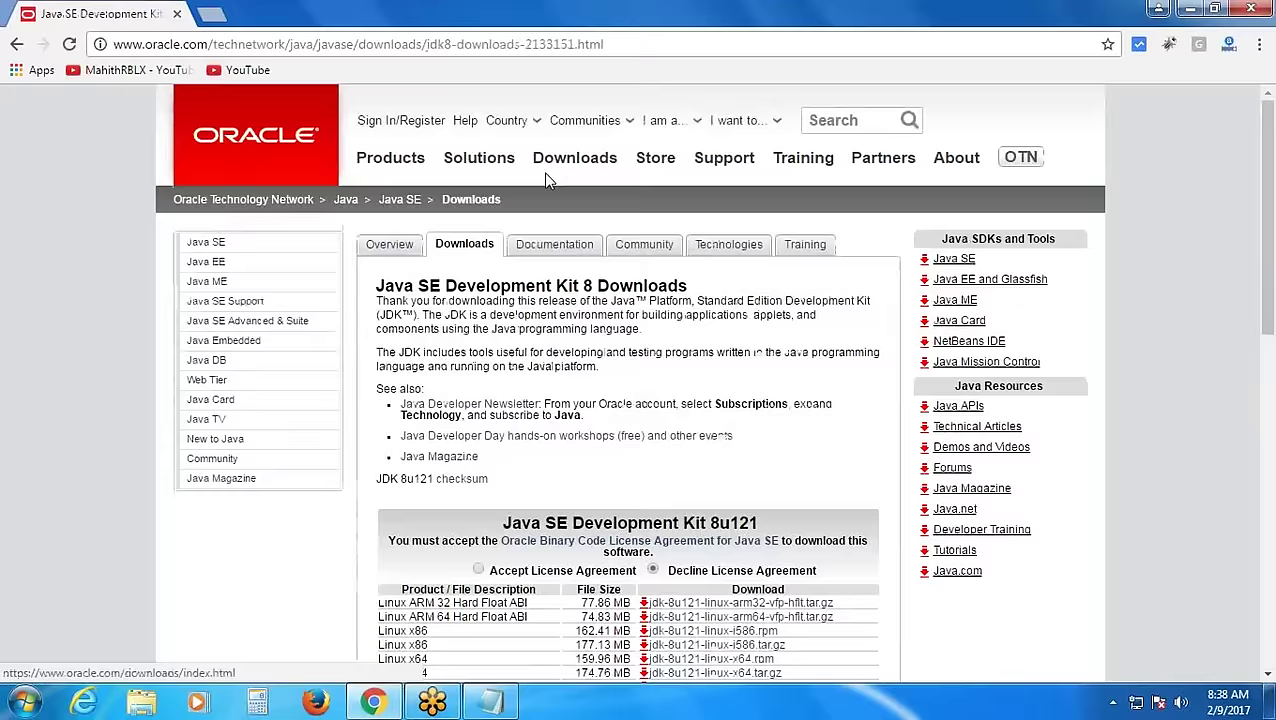
pyautogui.scroll(-3, 598, 217)
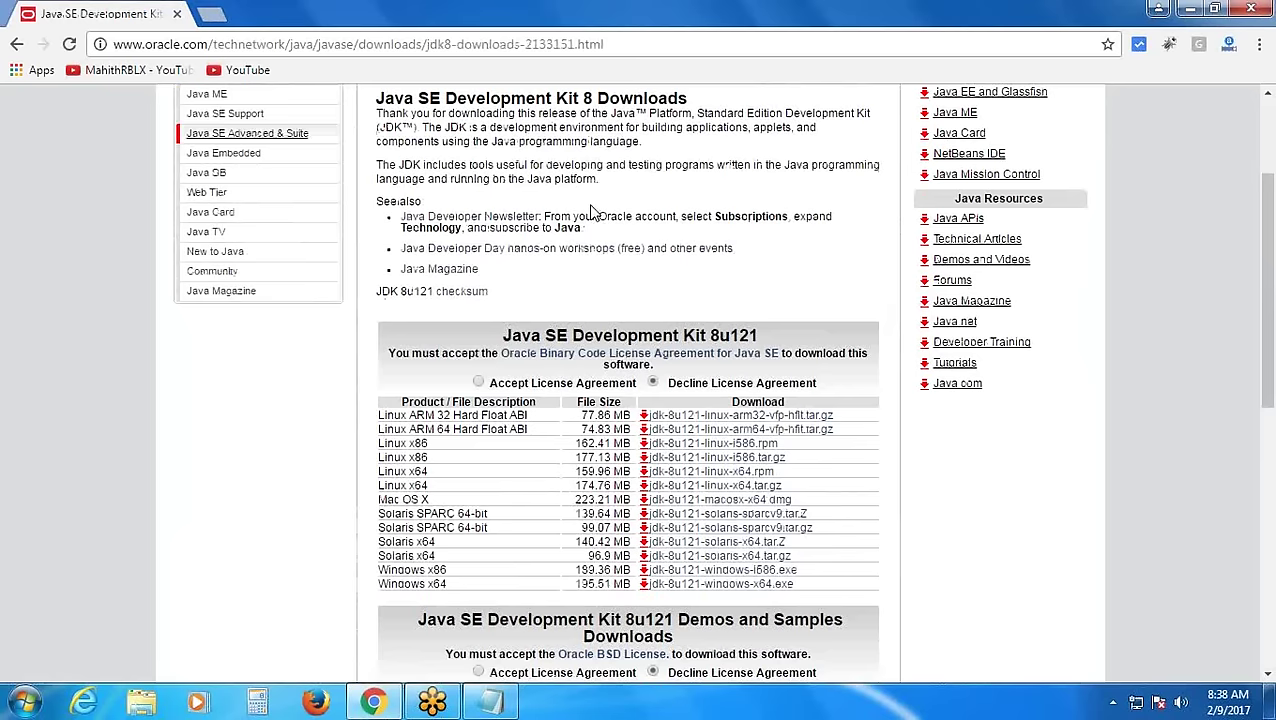
pyautogui.click(16, 44)
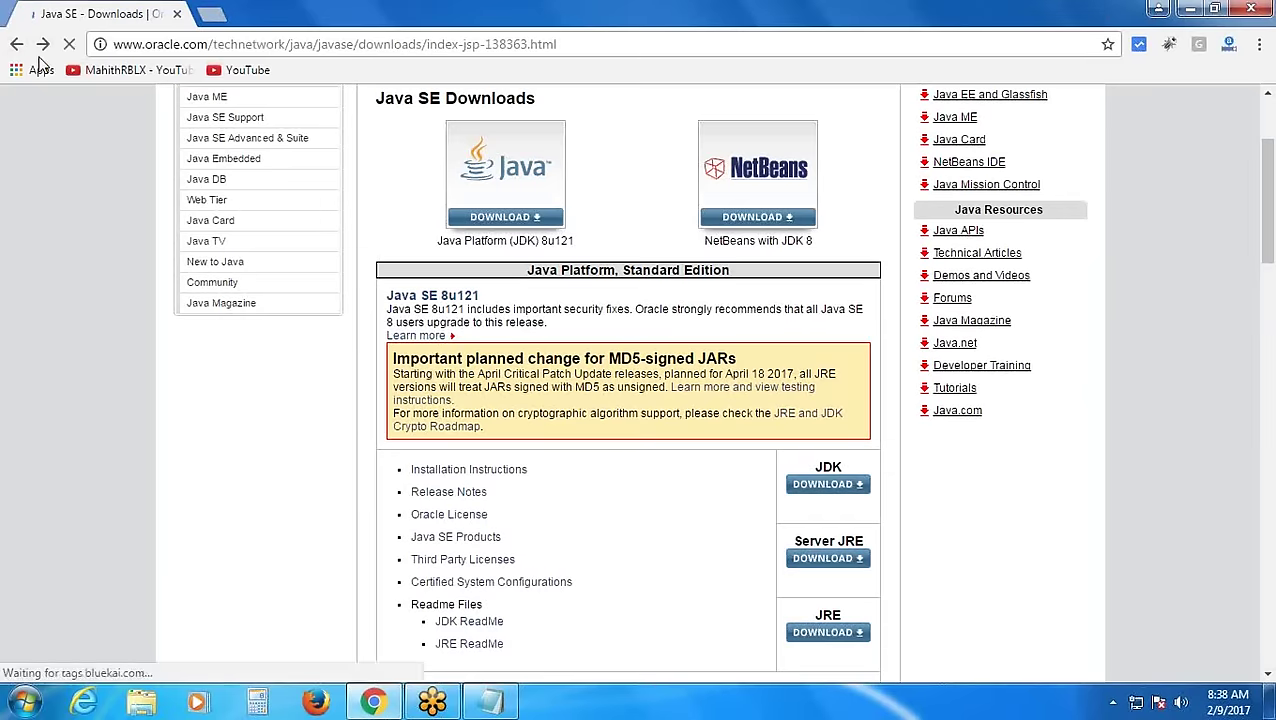
# Close Google Chrome, start it again, and search Google for "Java download"
pyautogui.click(1252, 12)
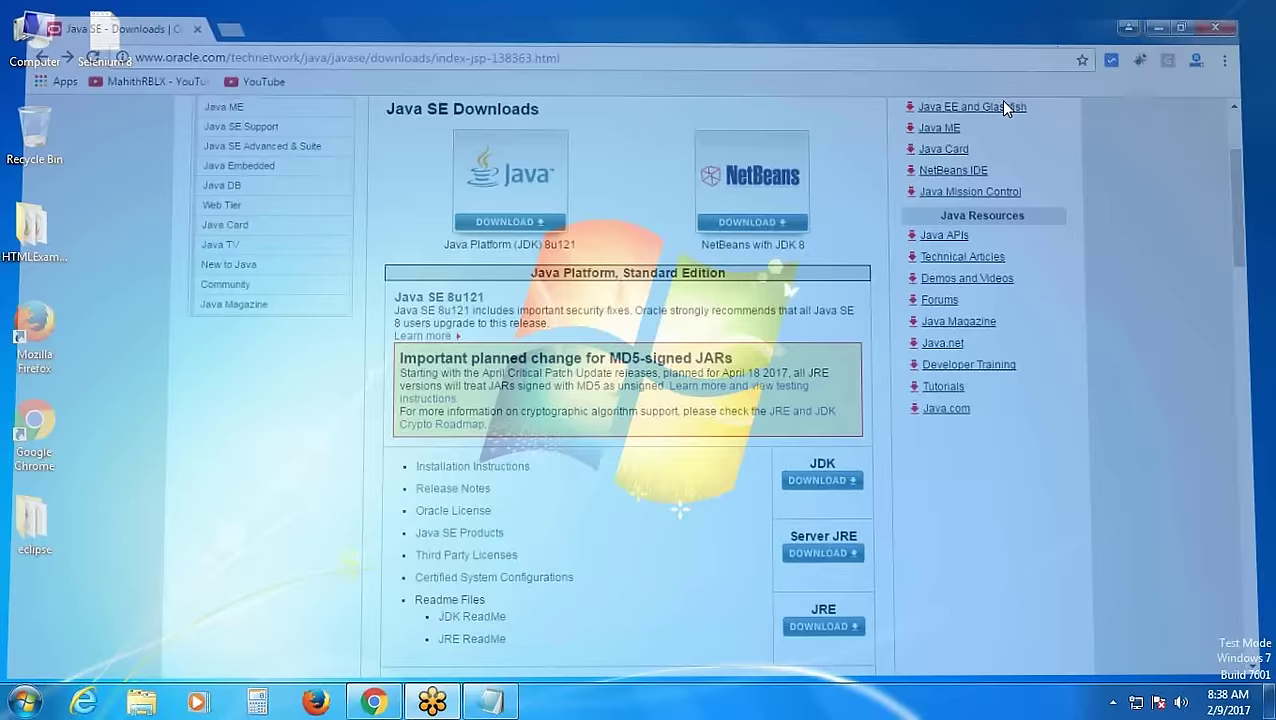
pyautogui.doubleClick(48, 425)
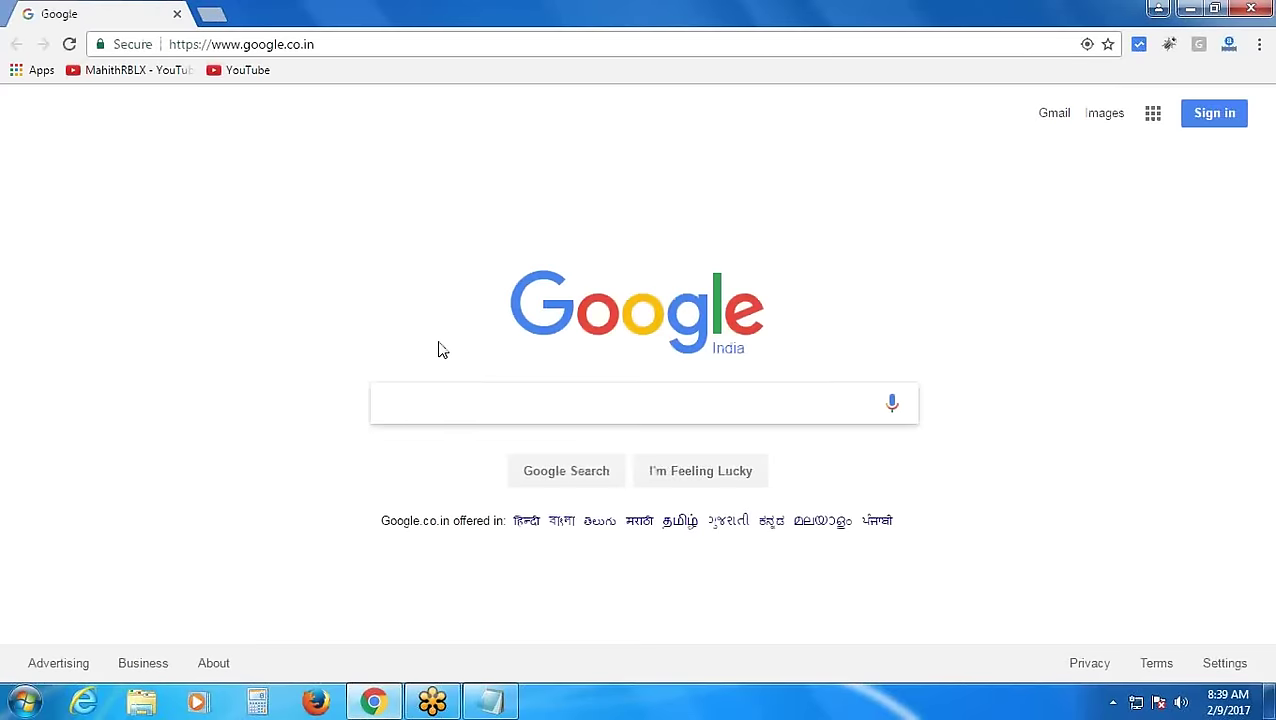
pyautogui.click(1252, 12)
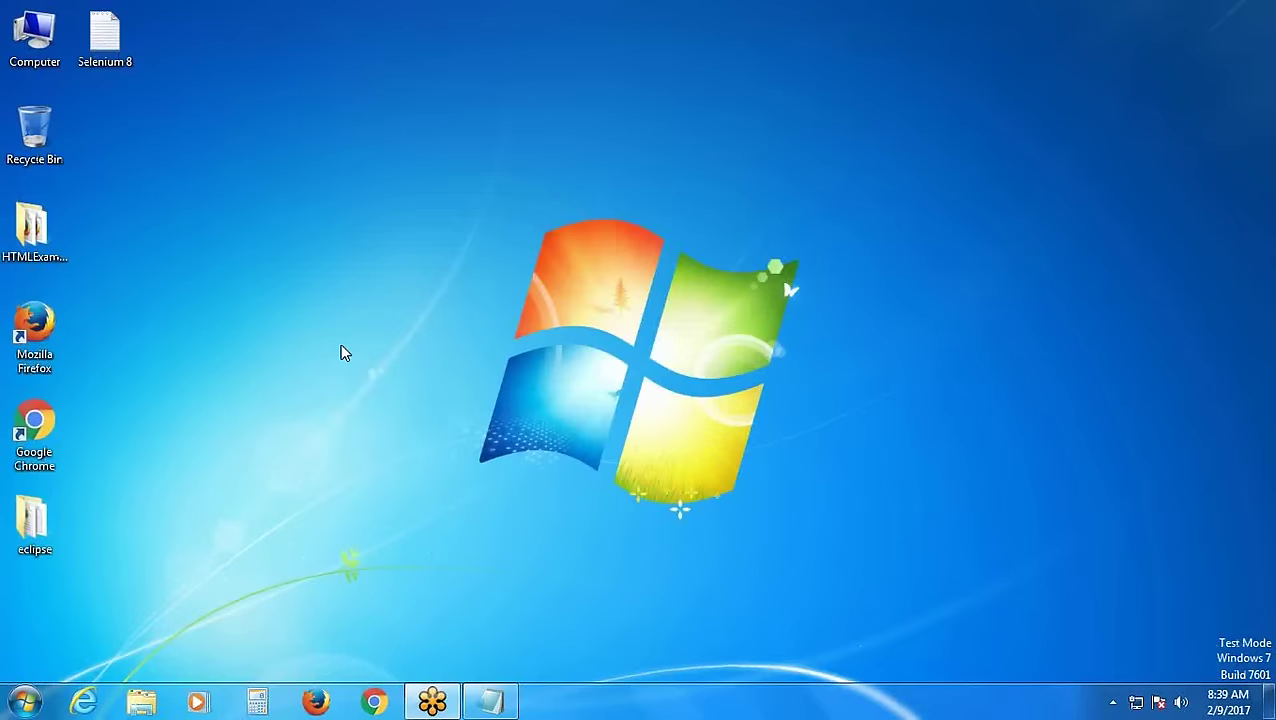
pyautogui.doubleClick(45, 428)
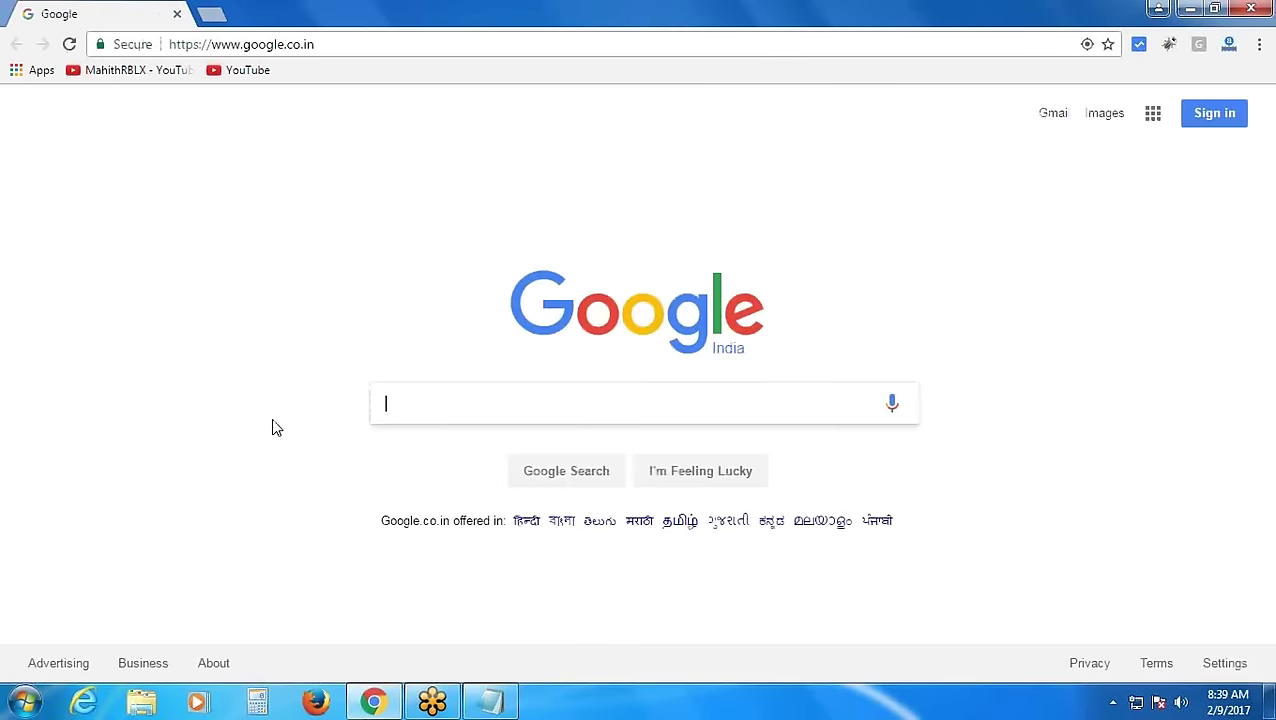
pyautogui.write('Java')
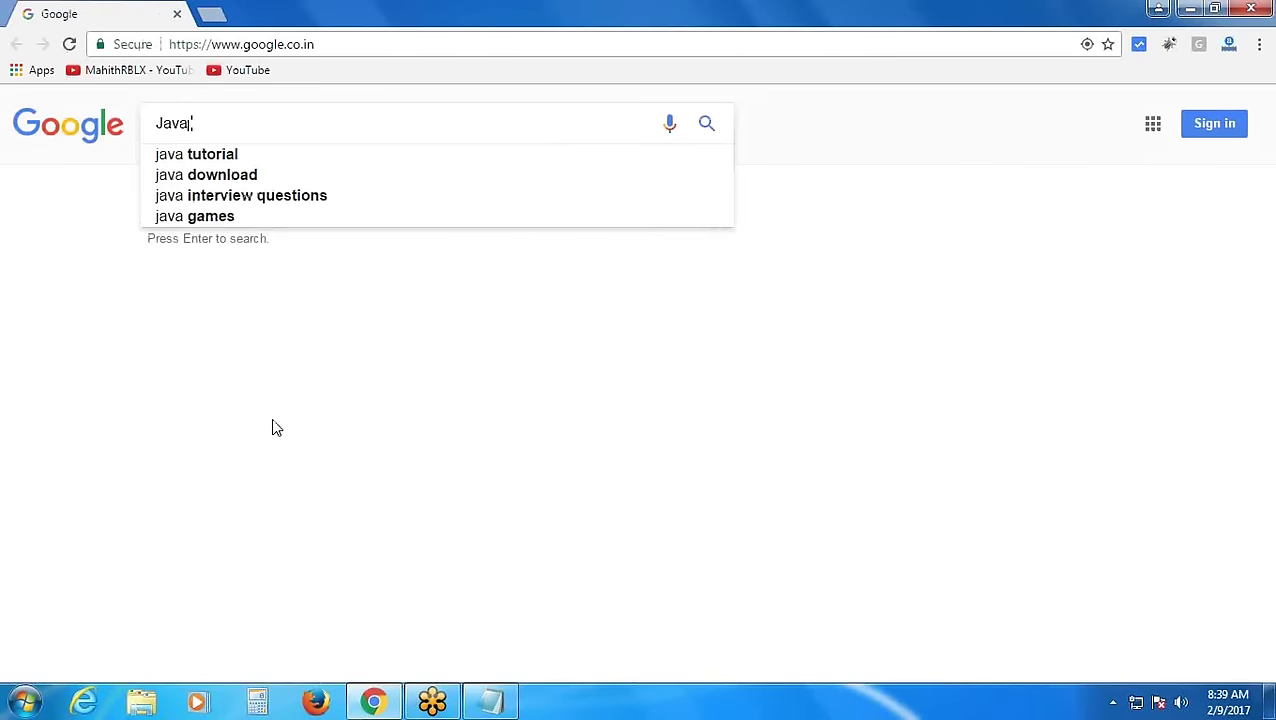
pyautogui.write(' dow')
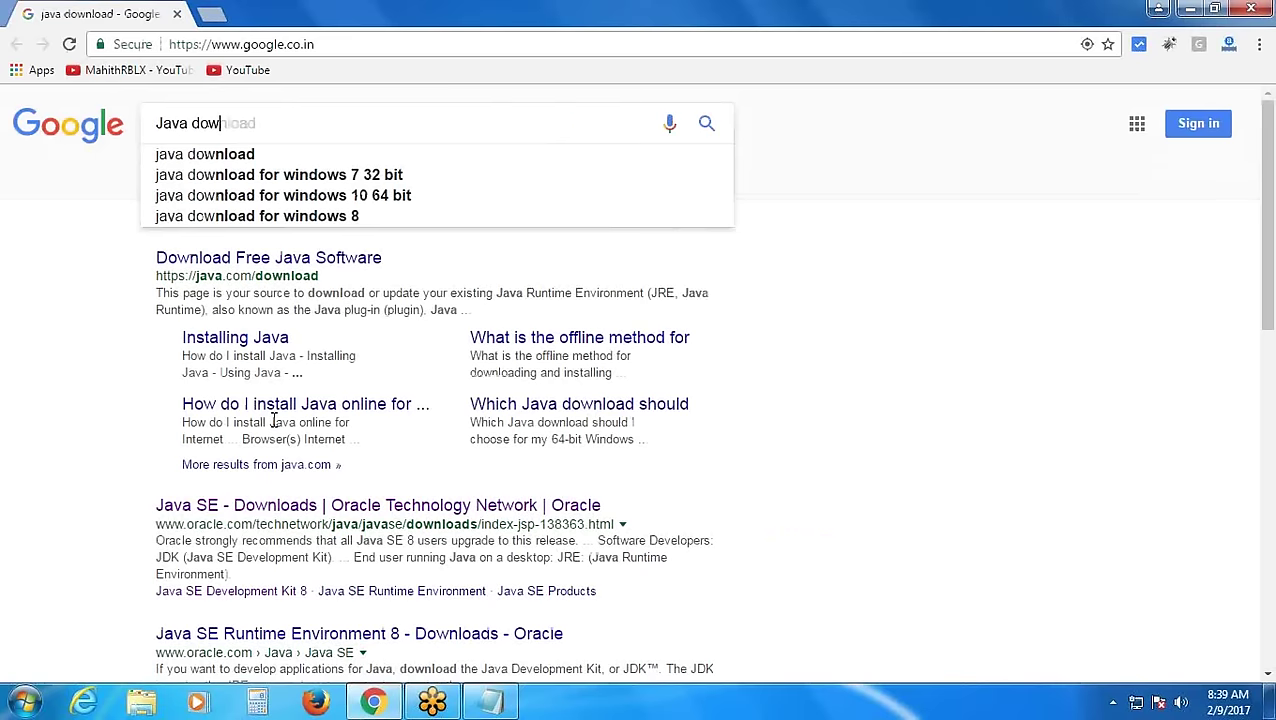
pyautogui.write('nload')
pyautogui.press('Return')
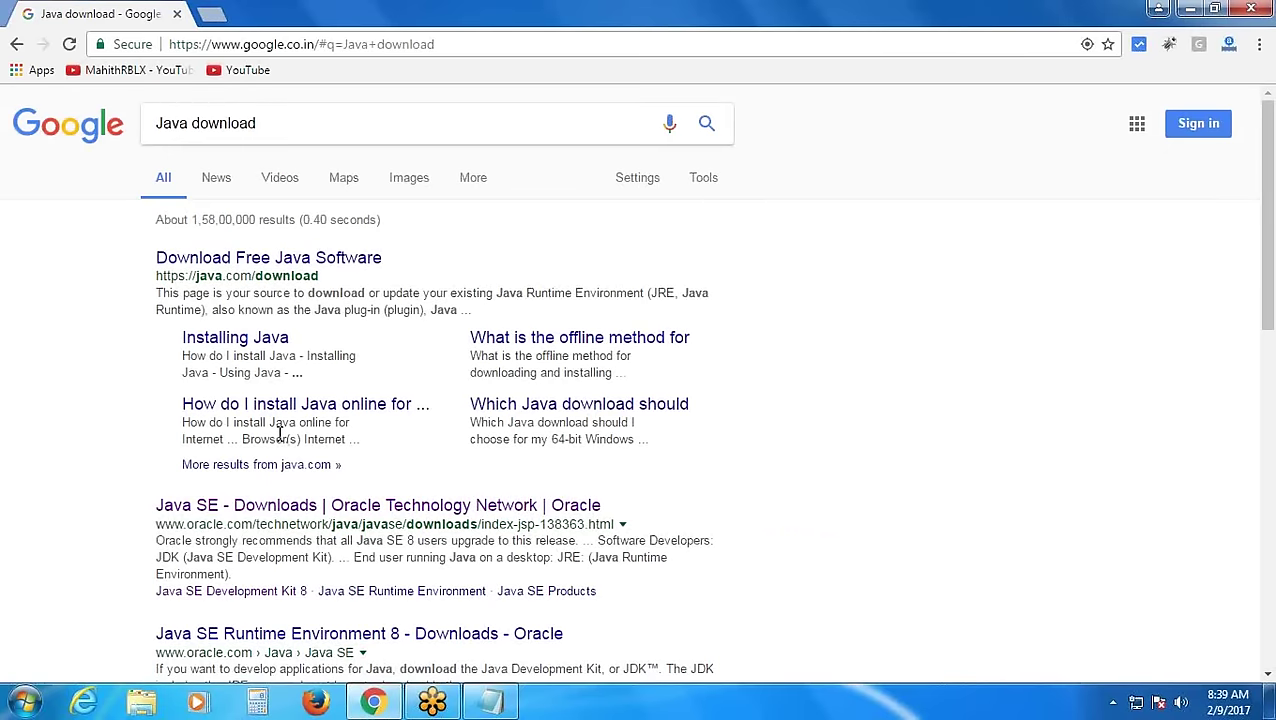
# Look through the search results and open Oracle's "Java SE - Downloads" page
pyautogui.scroll(-2, 280, 432)
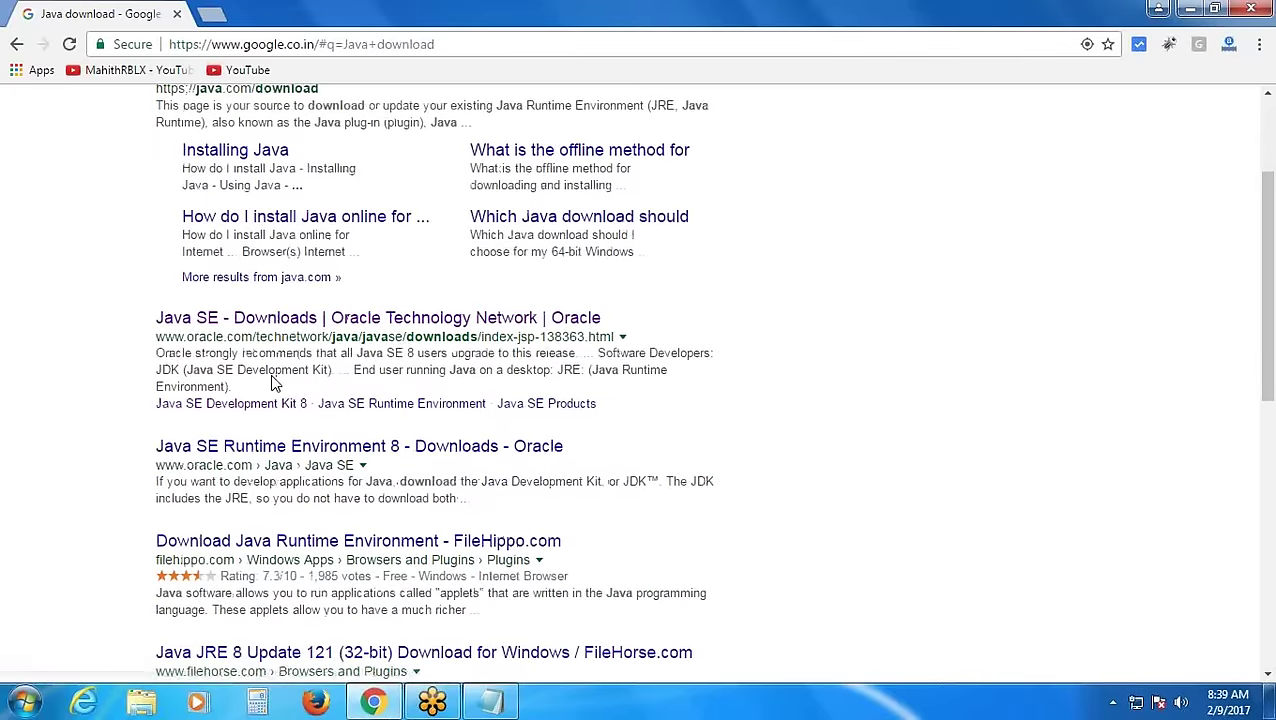
pyautogui.scroll(1, 275, 380)
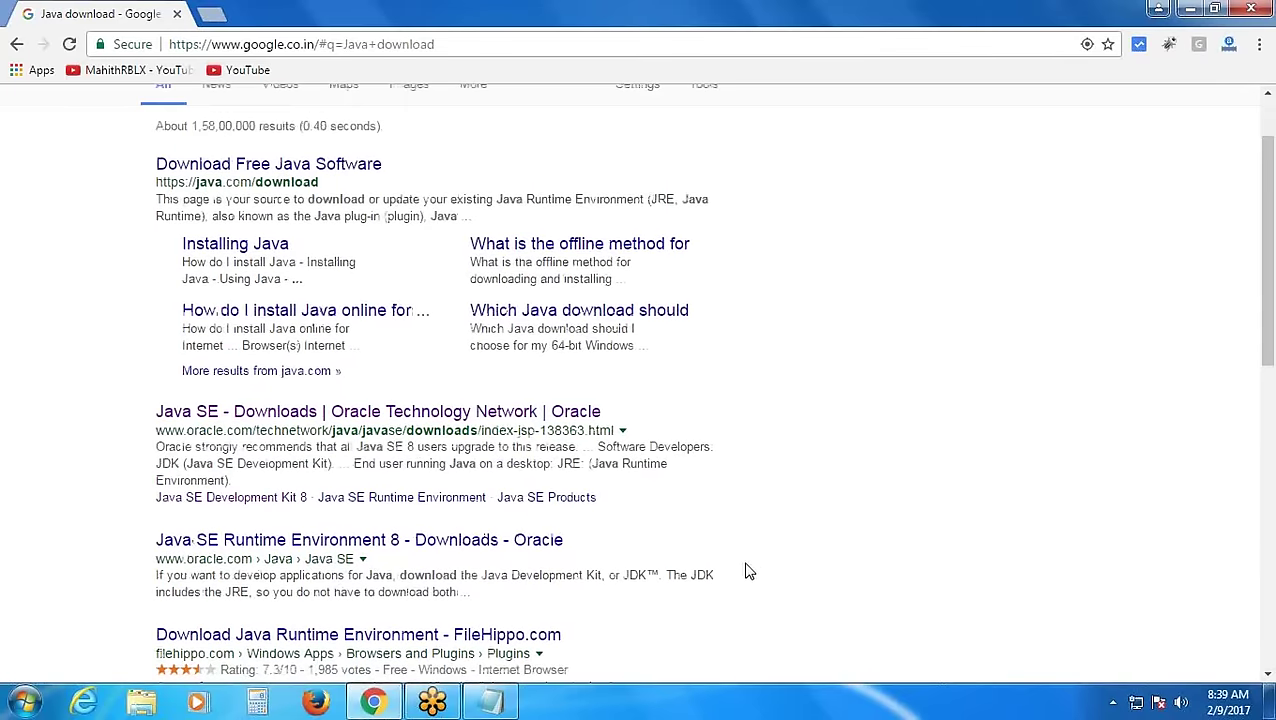
pyautogui.click(405, 423)
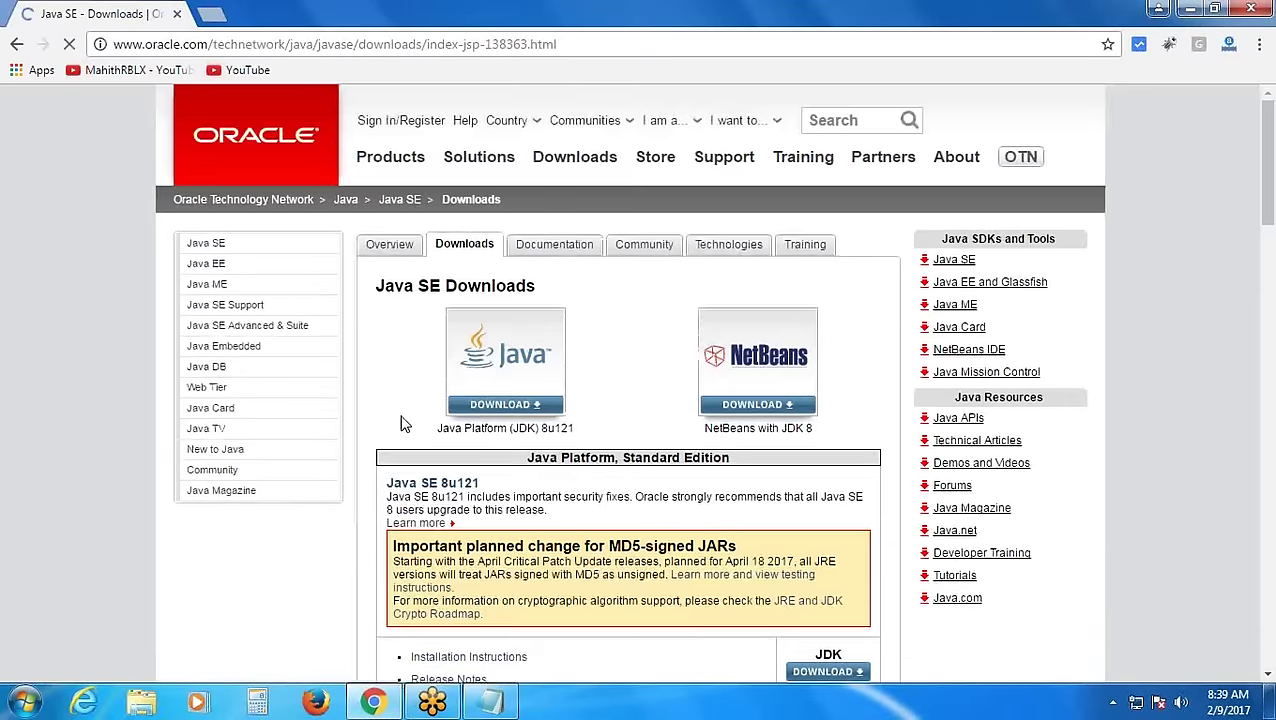
# Open the Java Platform (JDK) 8u121 download page and accept the license agreement for Java SE Development Kit 8u121
pyautogui.scroll(-1, 403, 423)
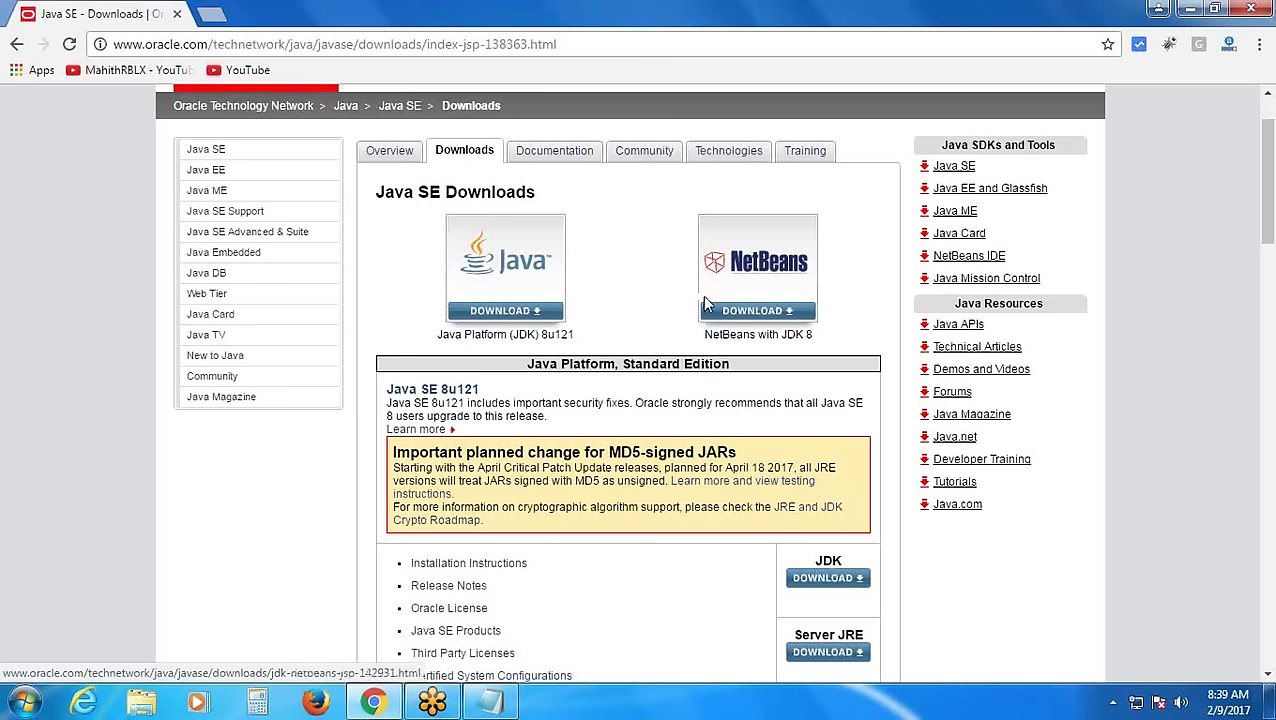
pyautogui.click(488, 292)
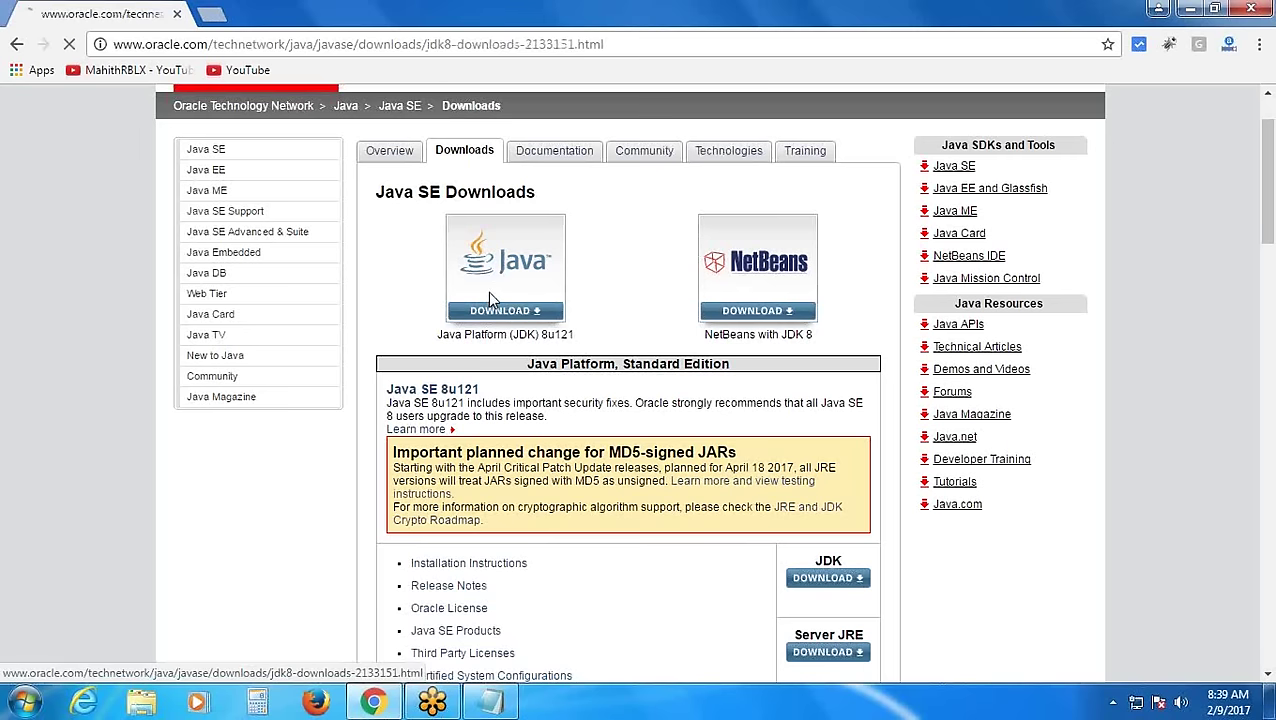
pyautogui.scroll(-3, 320, 305)
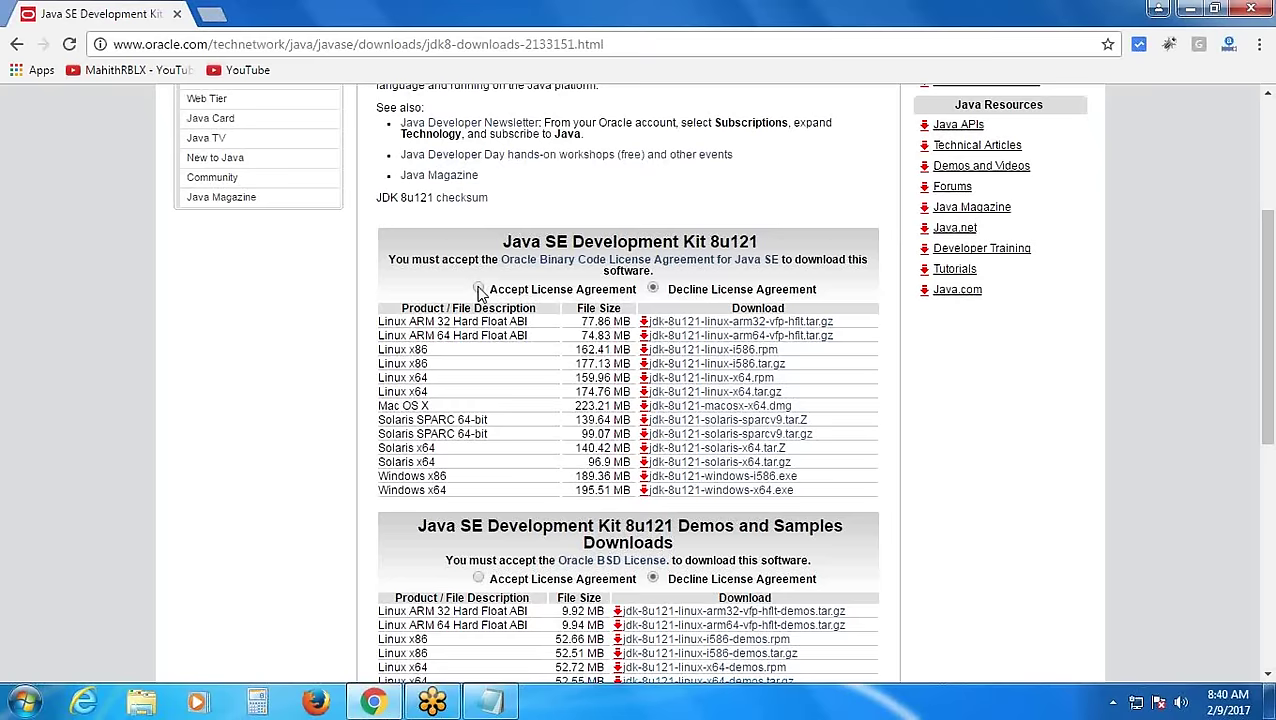
pyautogui.click(479, 289)
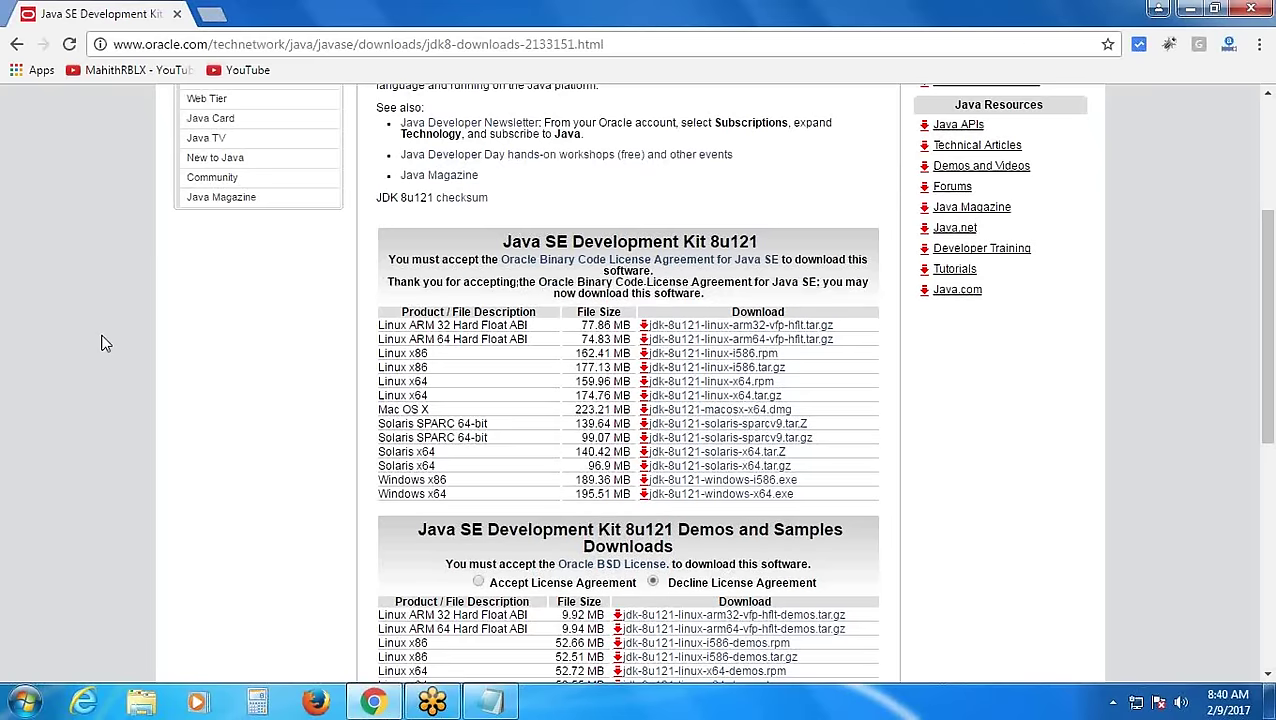
# Start downloading the Windows x86 installer jdk-8u121-windows-i586.exe and cancel the download
pyautogui.scroll(-1, 237, 343)
pyautogui.scroll(-2, 236, 343)
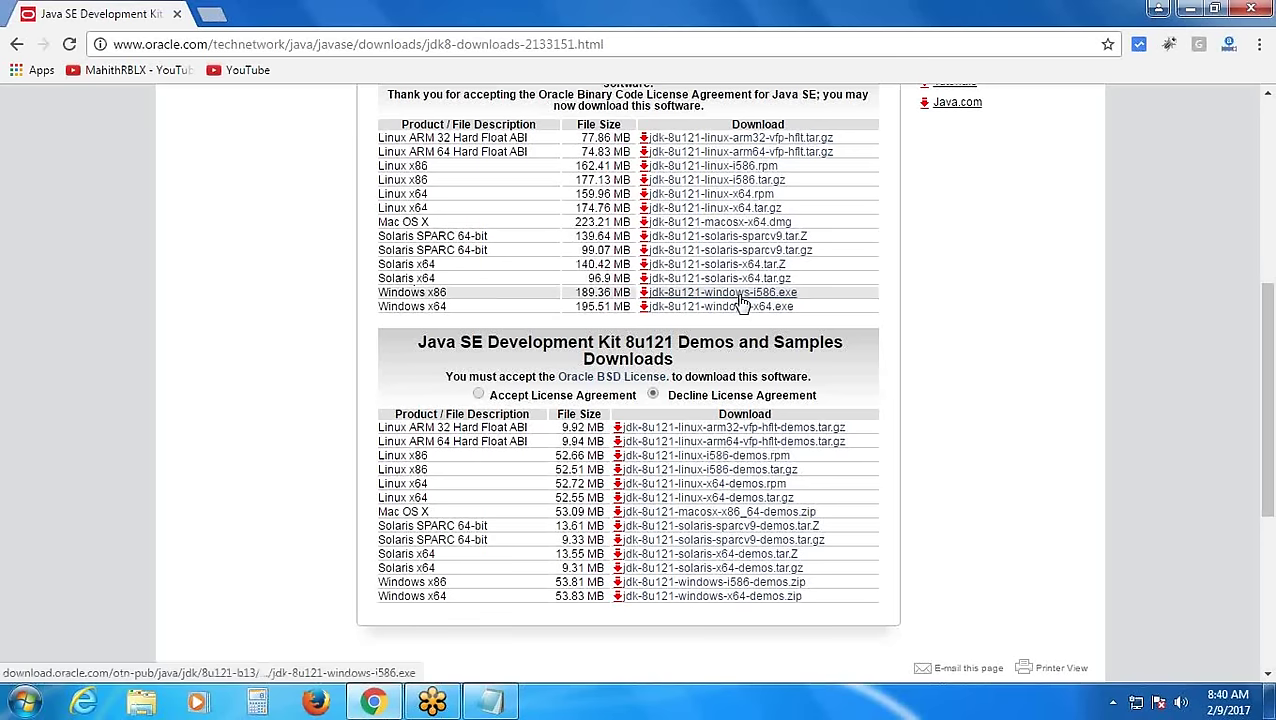
pyautogui.click(740, 292)
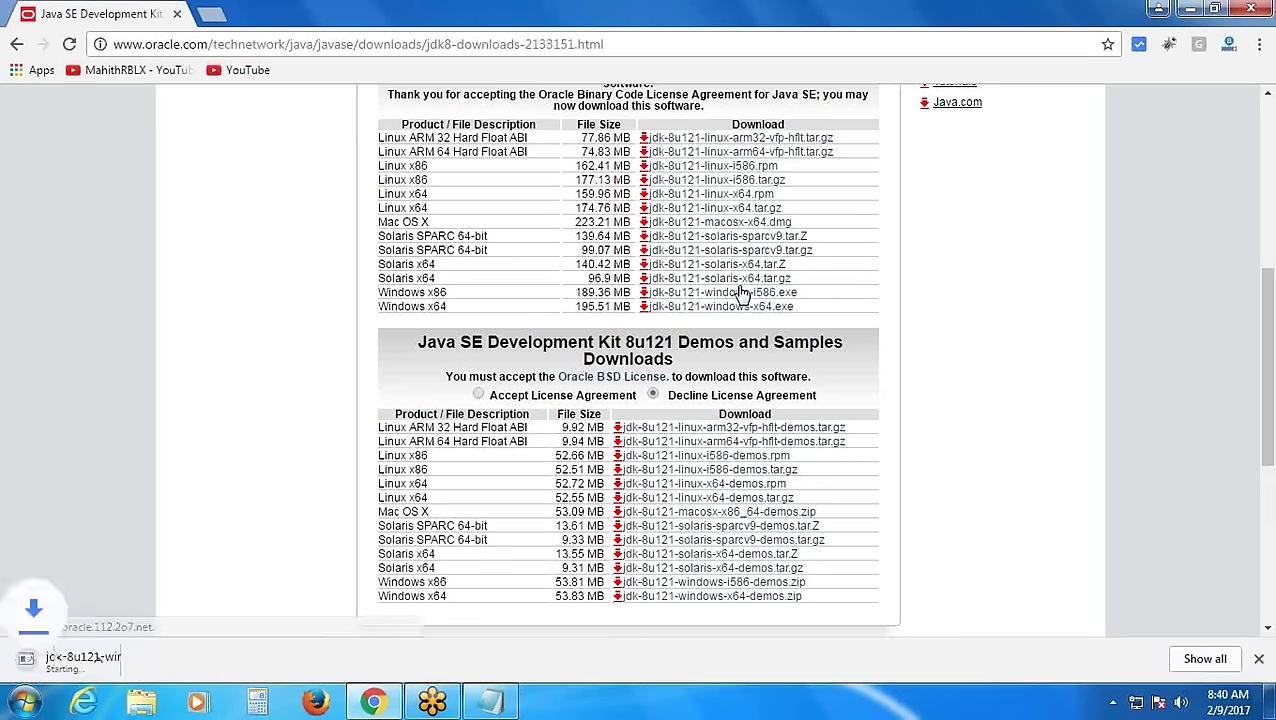
pyautogui.click(193, 659)
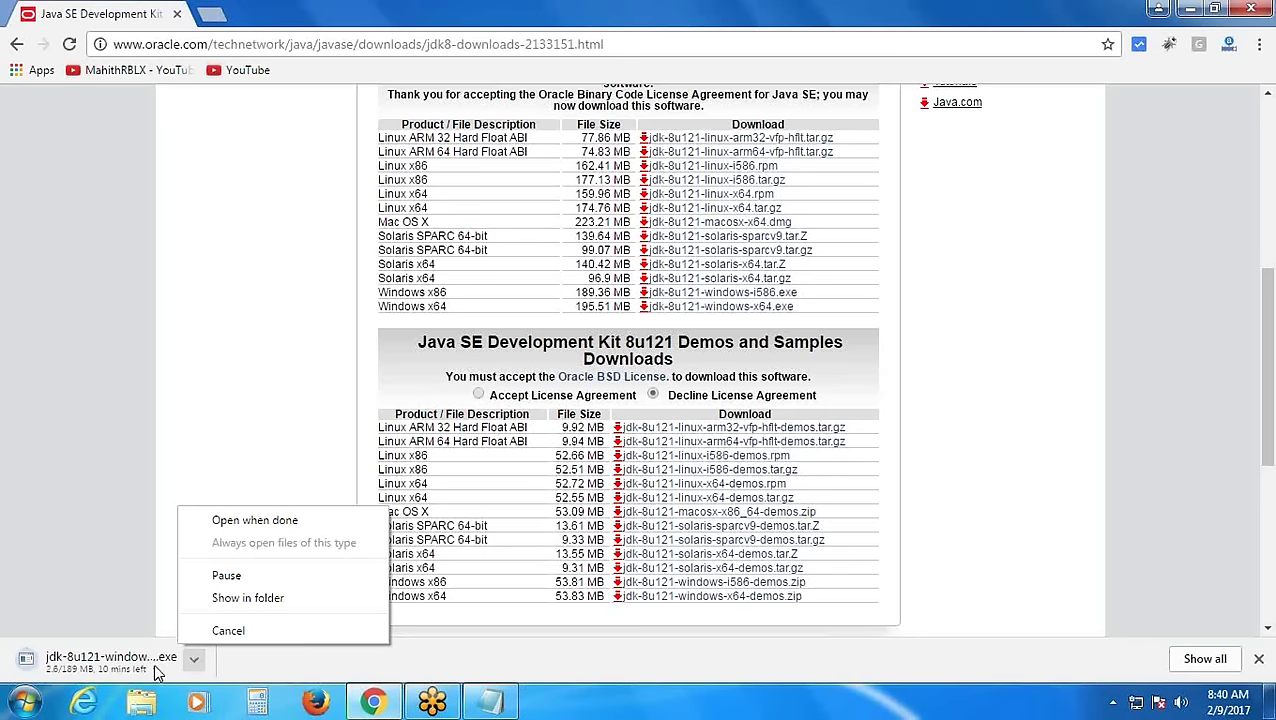
pyautogui.click(226, 631)
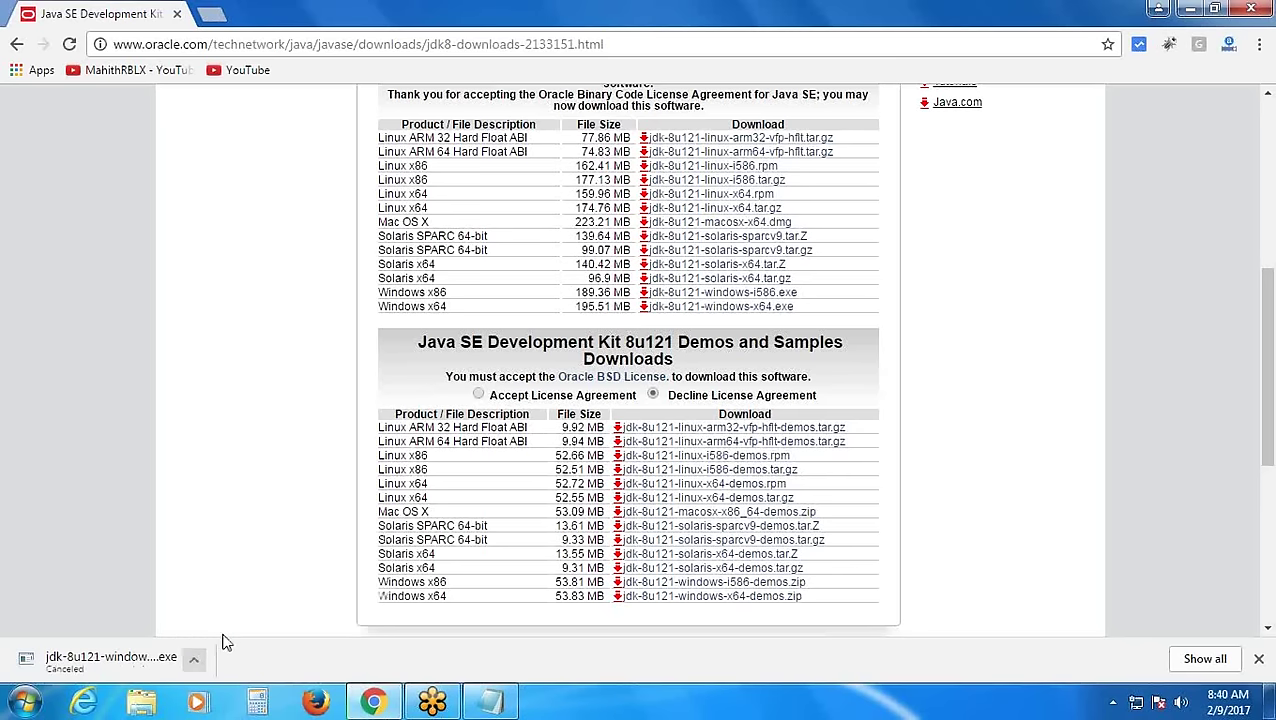
# Minimize Chrome, browse in Windows Explorer to C:\Program Files\Java\jdk1.8.0_111 to examine the installed JDK folder, and close the window
pyautogui.click(1188, 12)
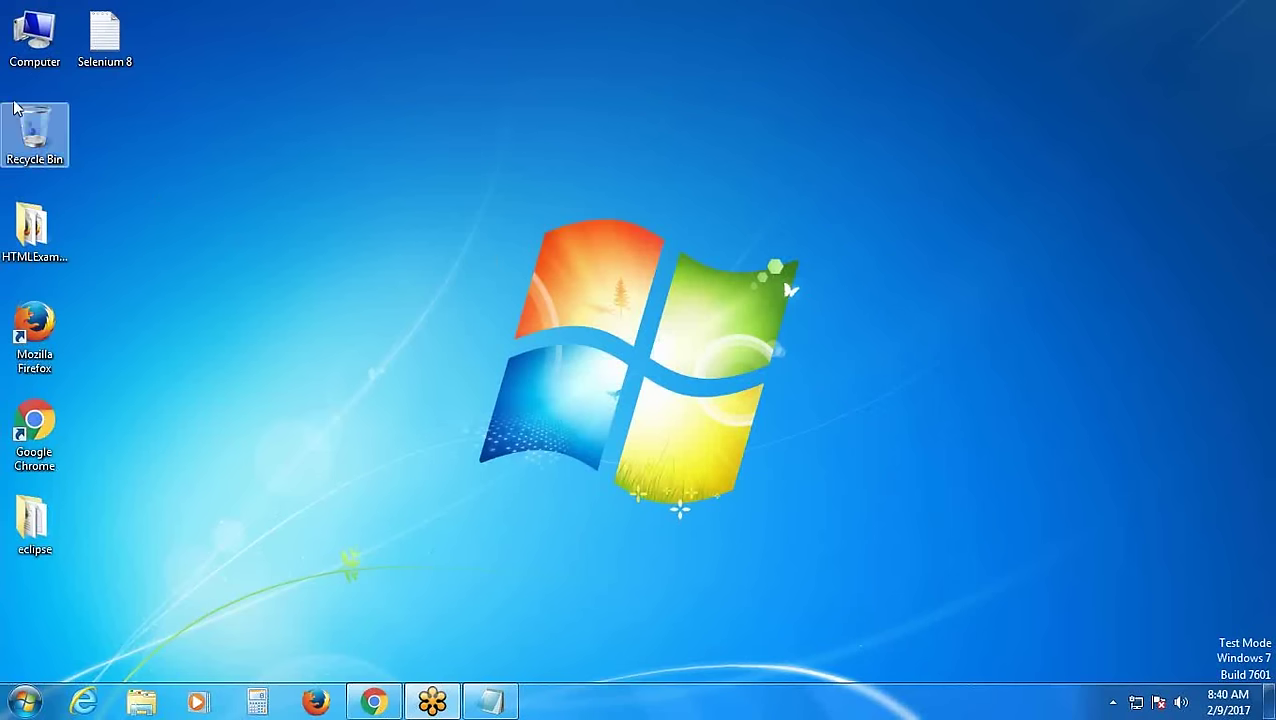
pyautogui.doubleClick(22, 40)
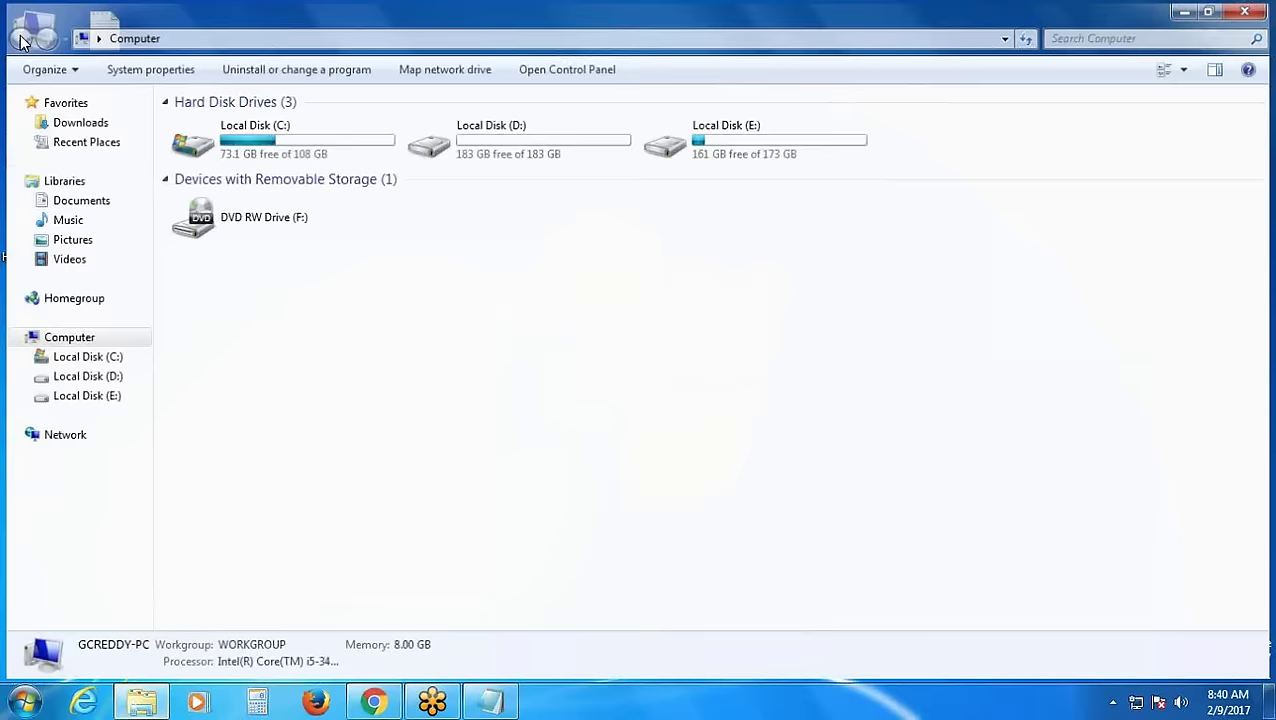
pyautogui.doubleClick(205, 142)
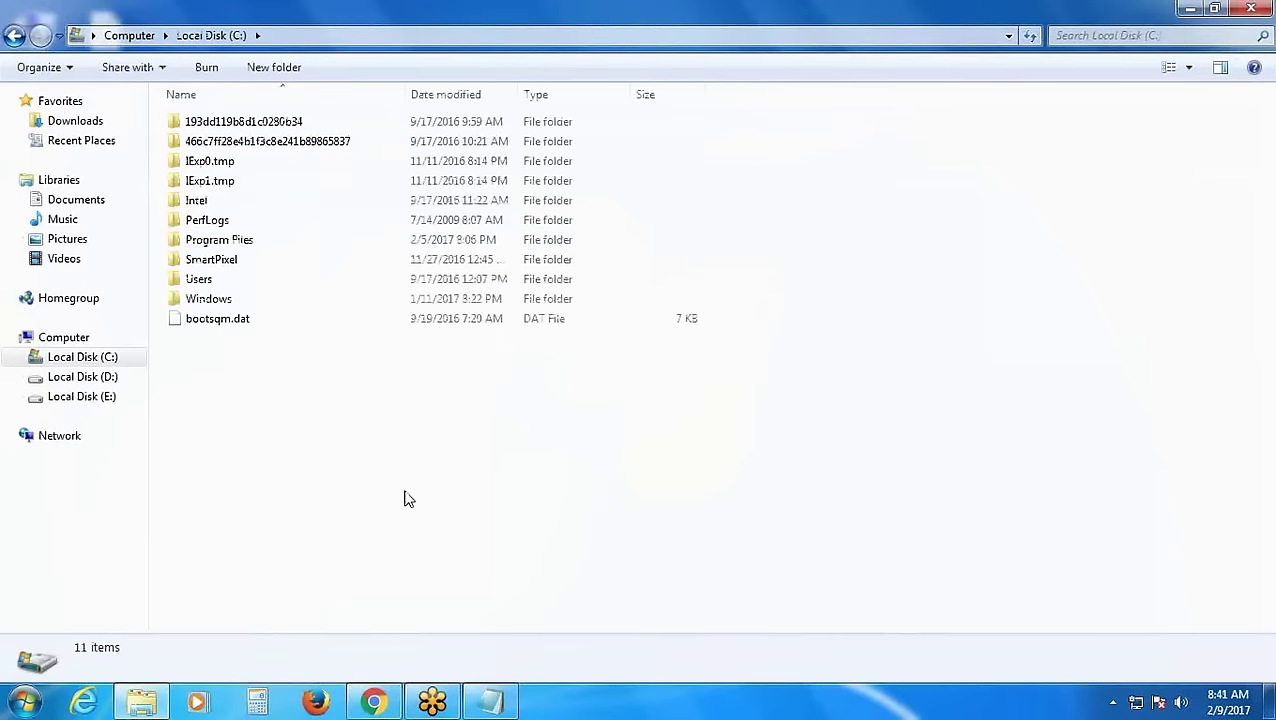
pyautogui.click(221, 248)
pyautogui.doubleClick(221, 248)
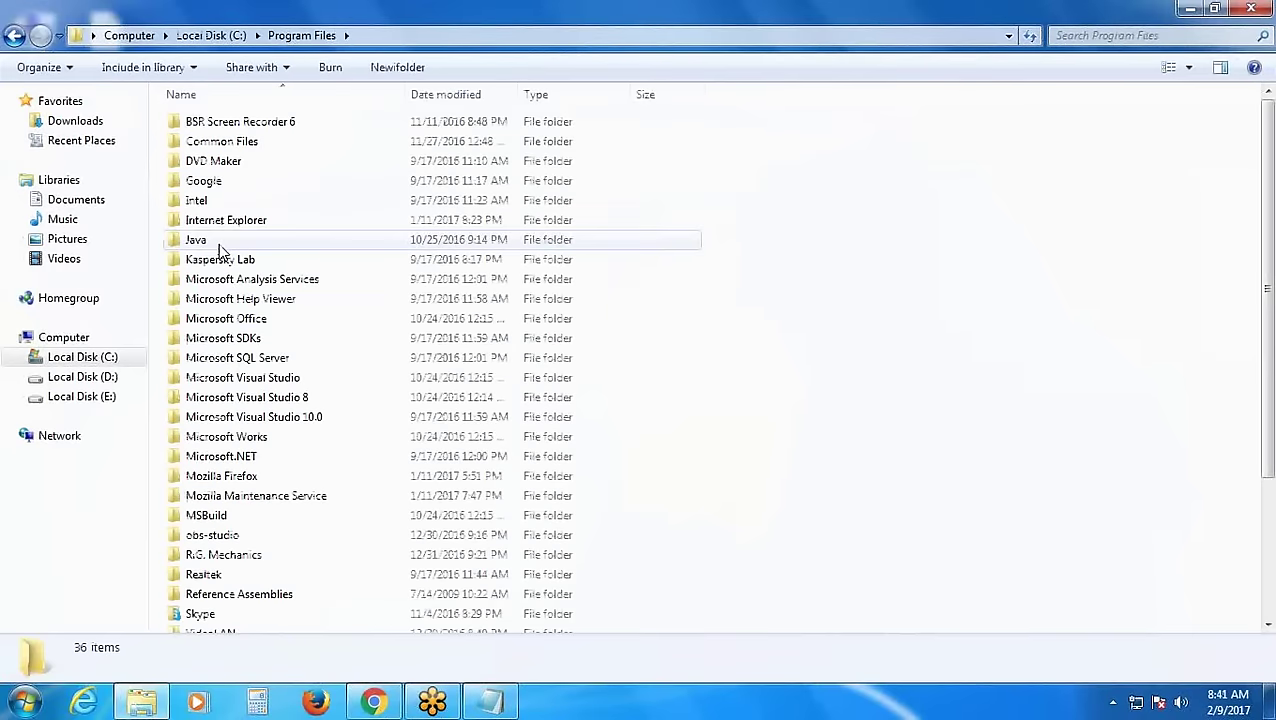
pyautogui.click(212, 241)
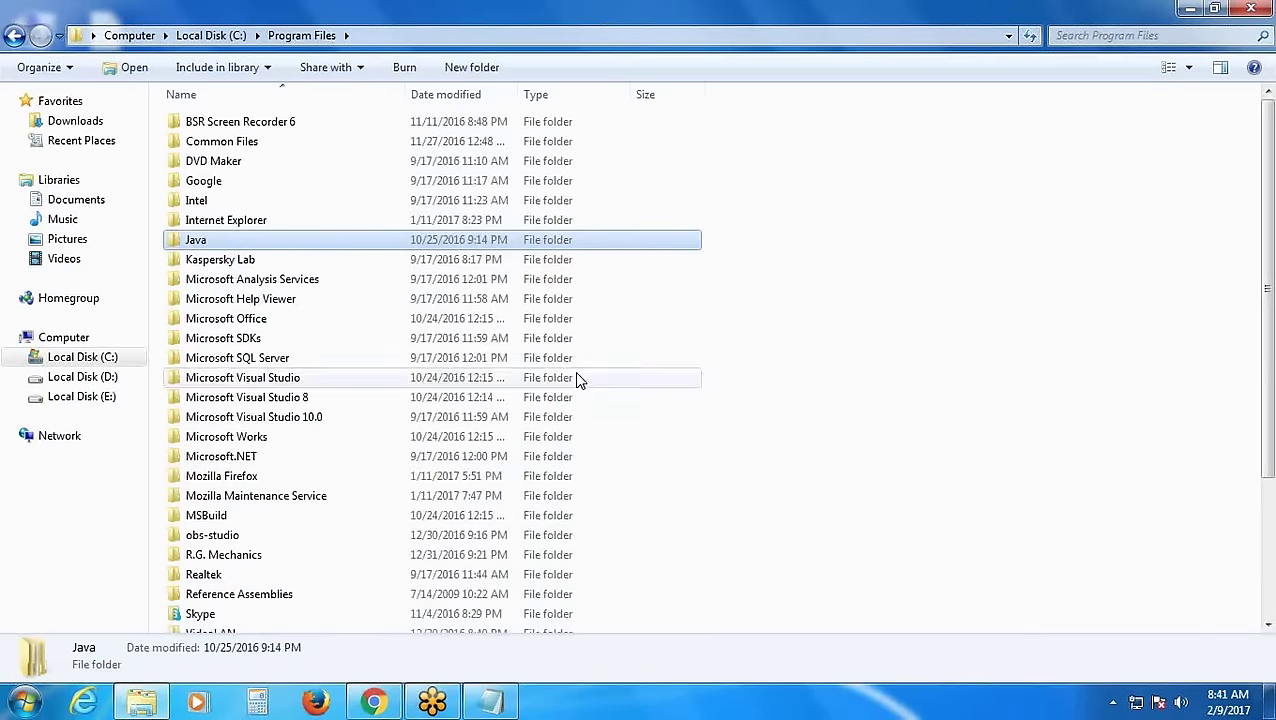
pyautogui.doubleClick(268, 241)
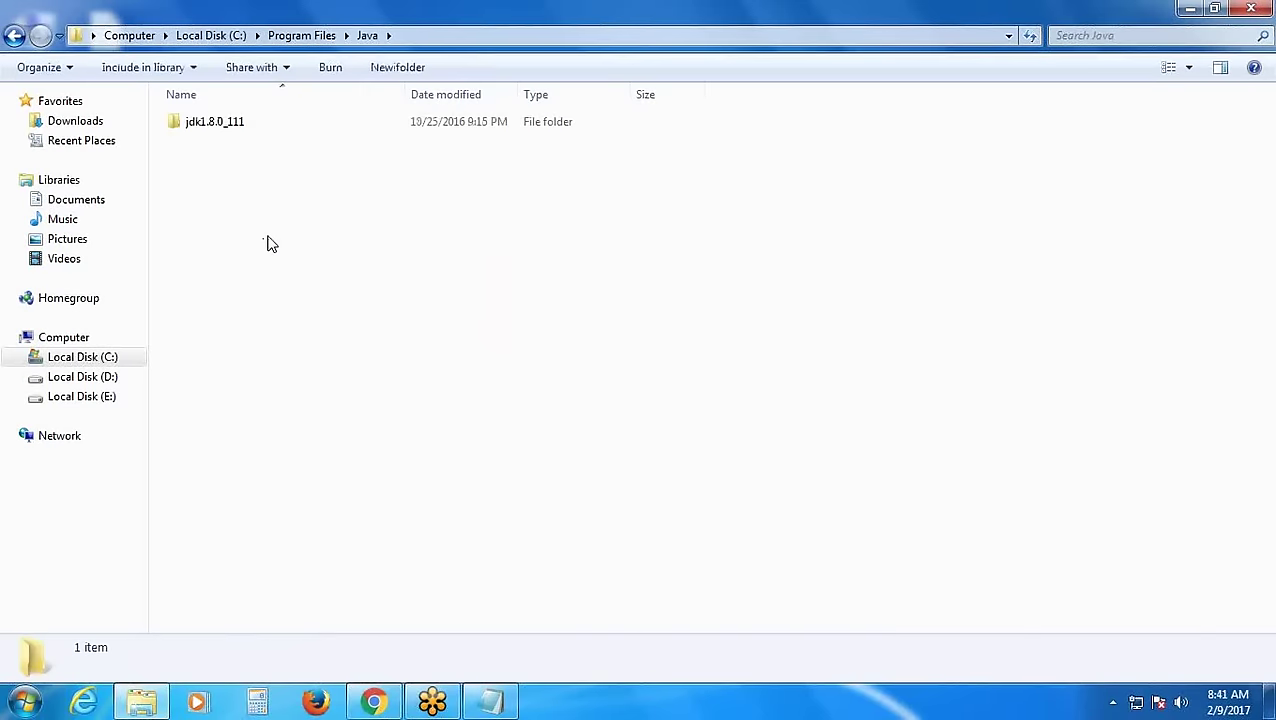
pyautogui.doubleClick(208, 124)
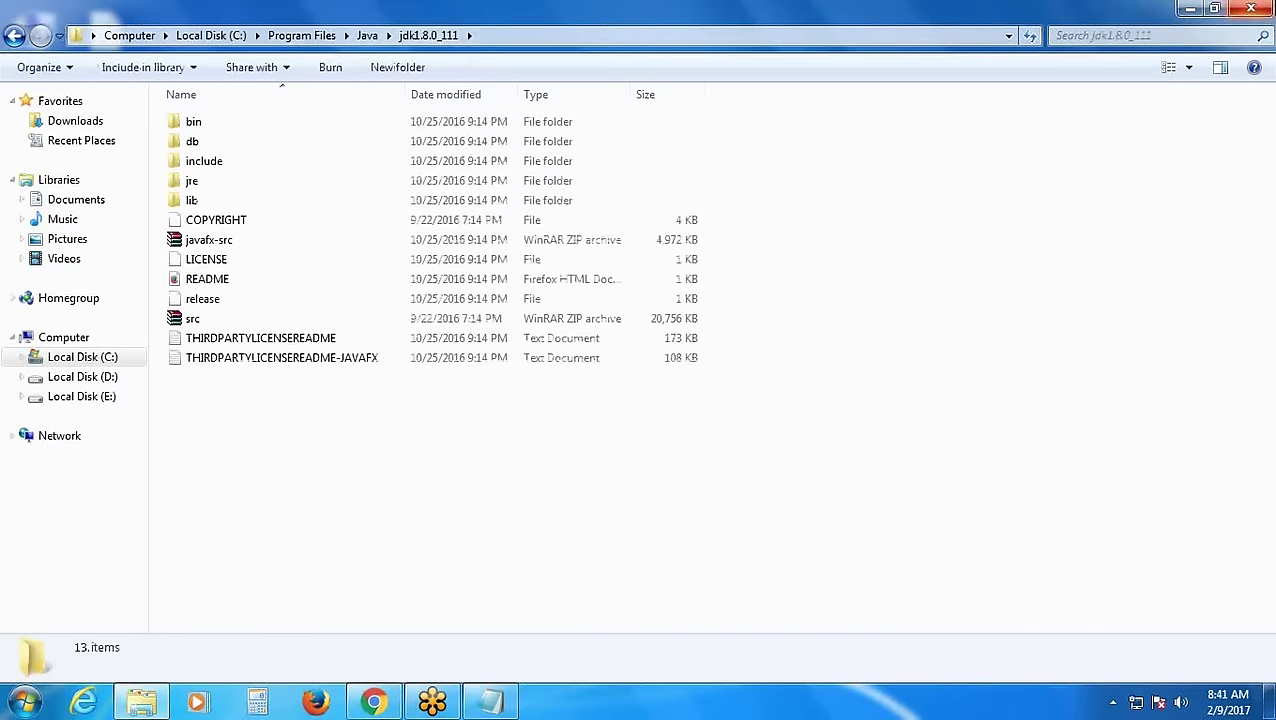
pyautogui.click(1250, 8)
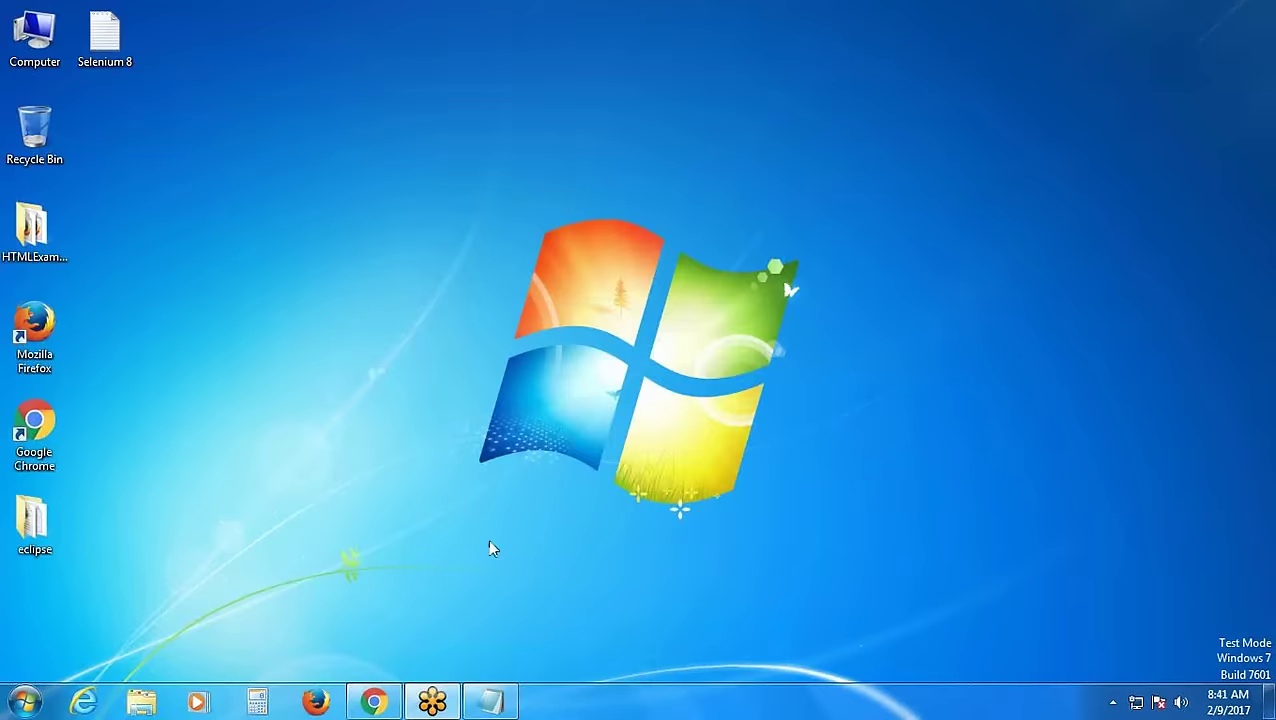
# Switch to the Selenium 8 notes in Notepad and add the heading "Set Environment Variable (path)" below the last dashed line
pyautogui.click(491, 702)
pyautogui.scroll(-2, 513, 501)
pyautogui.scroll(2, 6, 134)
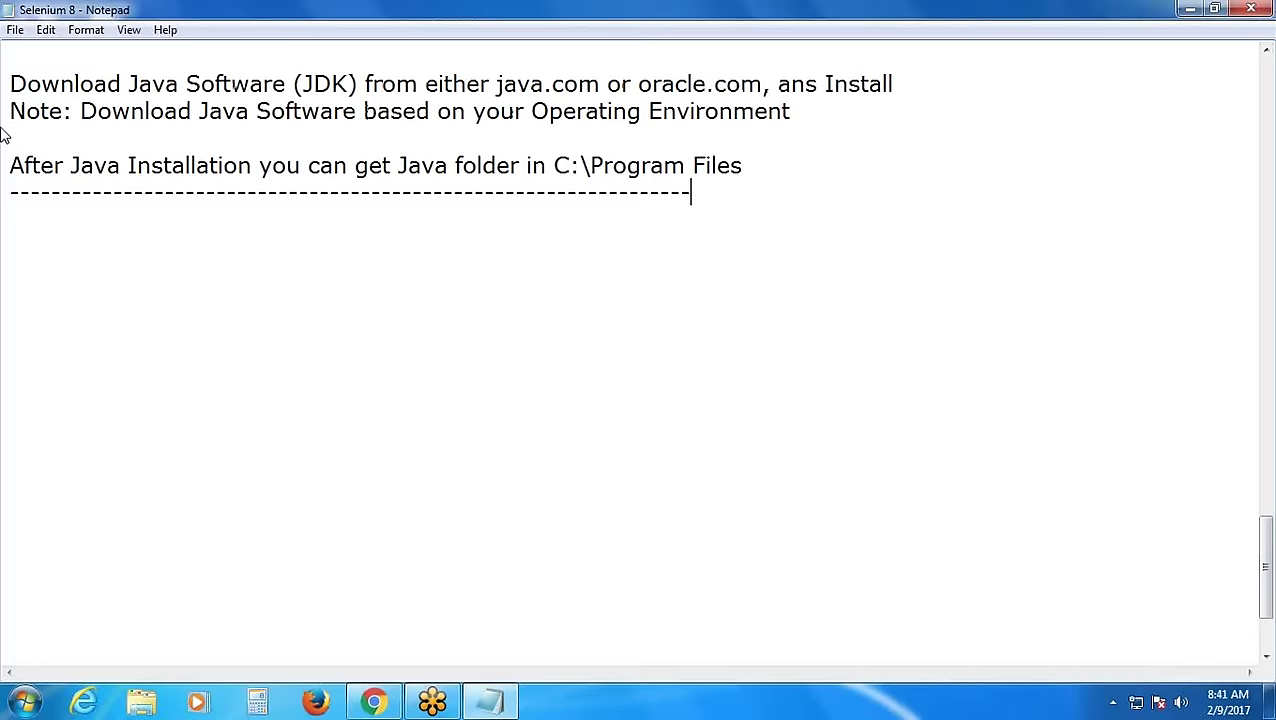
pyautogui.scroll(-1, 46, 177)
pyautogui.click(43, 152)
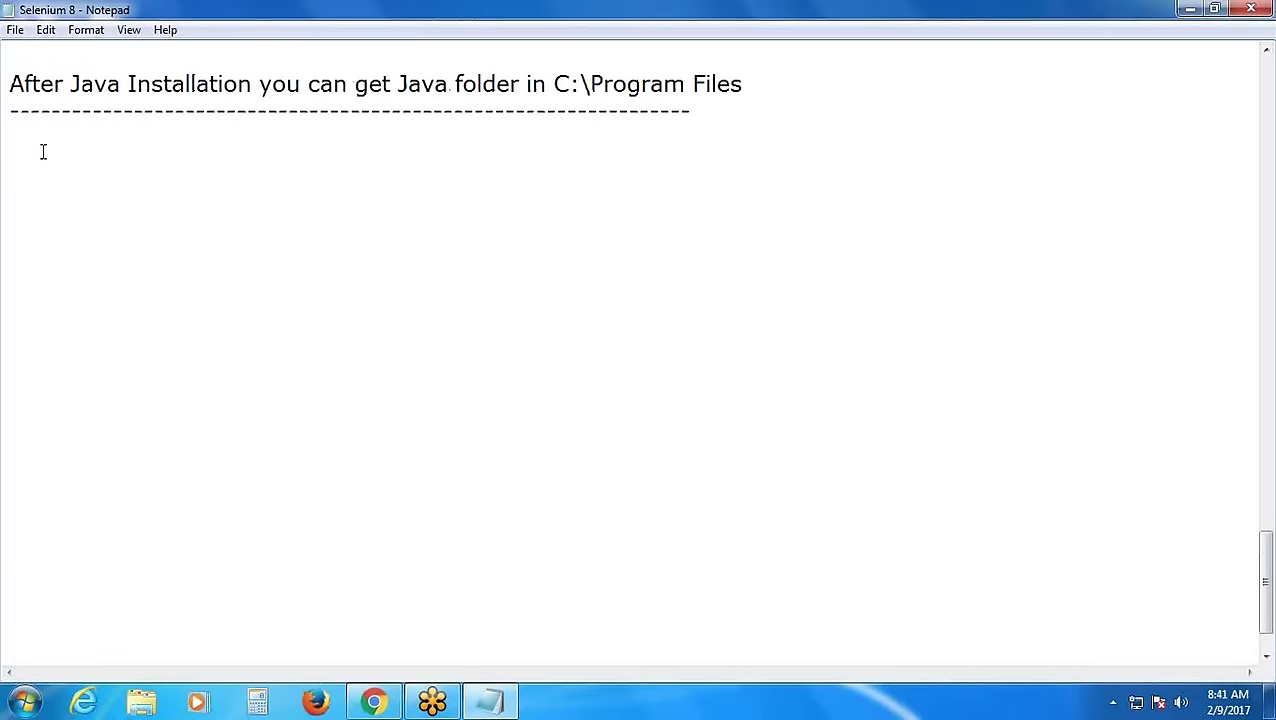
pyautogui.click(43, 128)
pyautogui.write('Set Env')
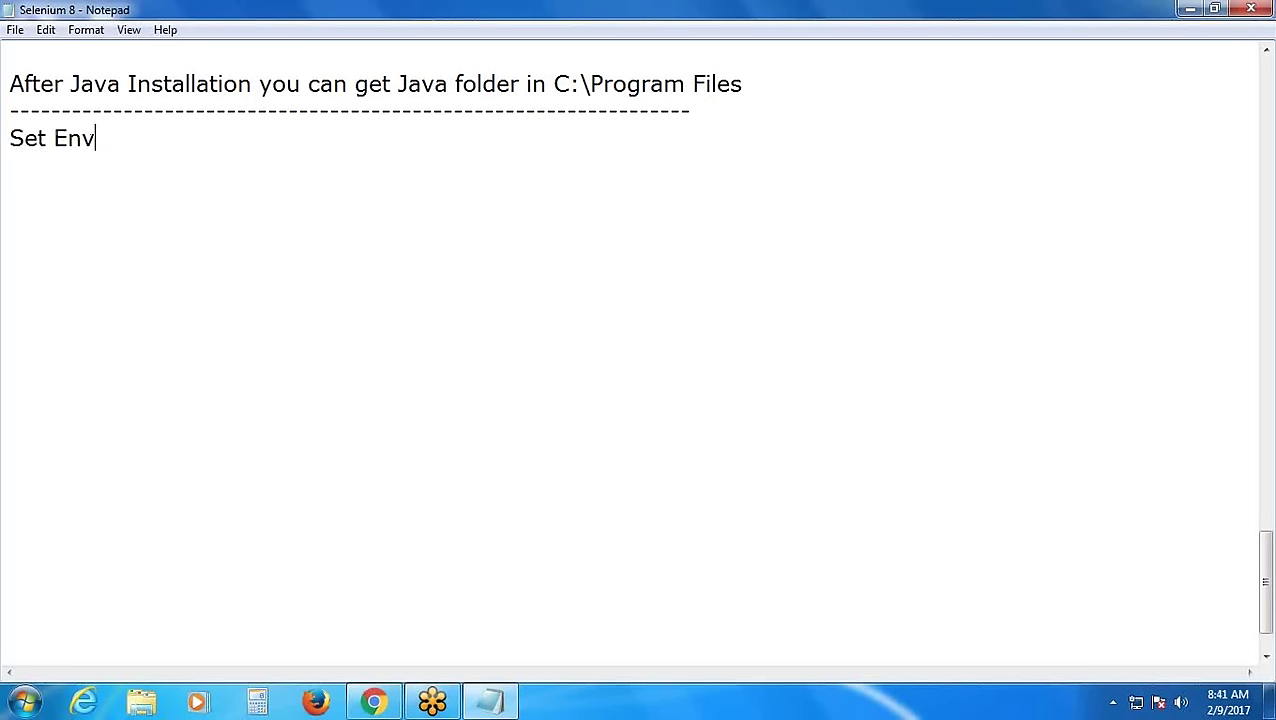
pyautogui.write('ironment Va')
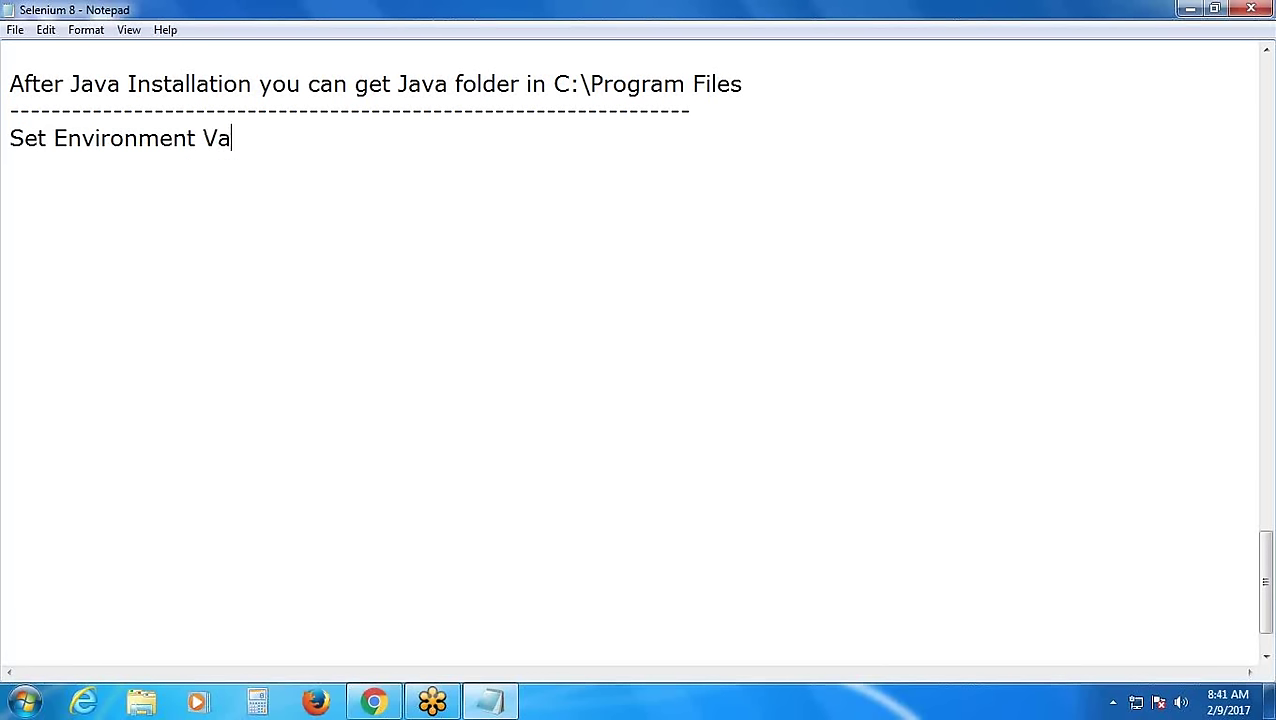
pyautogui.write('riable (p')
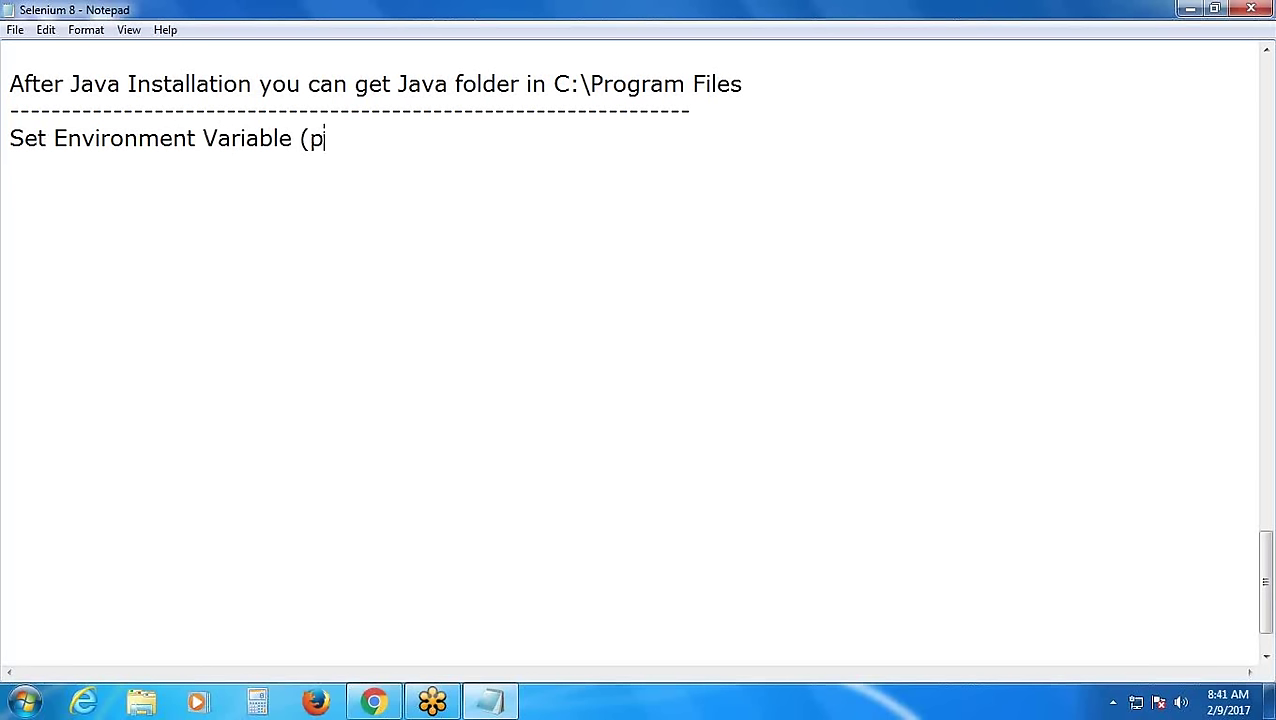
pyautogui.write('ath)')
pyautogui.press('Return')
# Add the line "Navigation:" under the "Set Environment Variable (path)" heading
pyautogui.write('Navi')
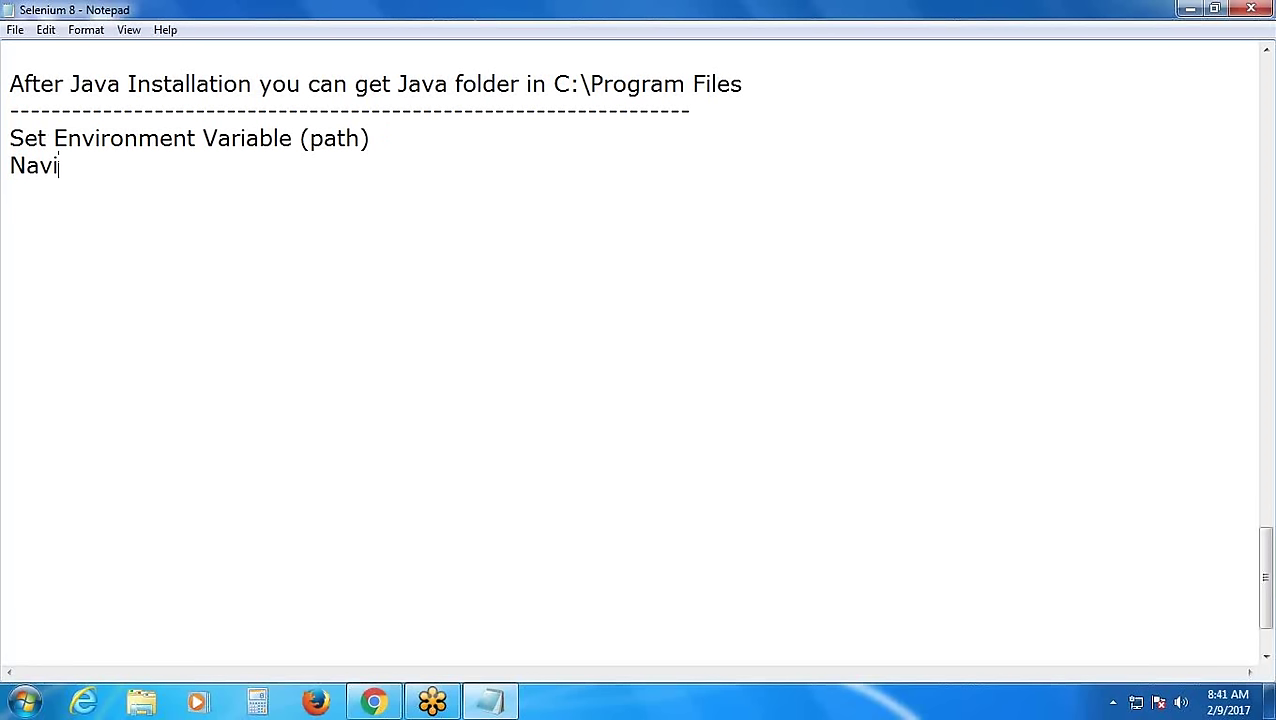
pyautogui.write('a')
pyautogui.press('BackSpace')
pyautogui.write('gation:')
pyautogui.press('Return')
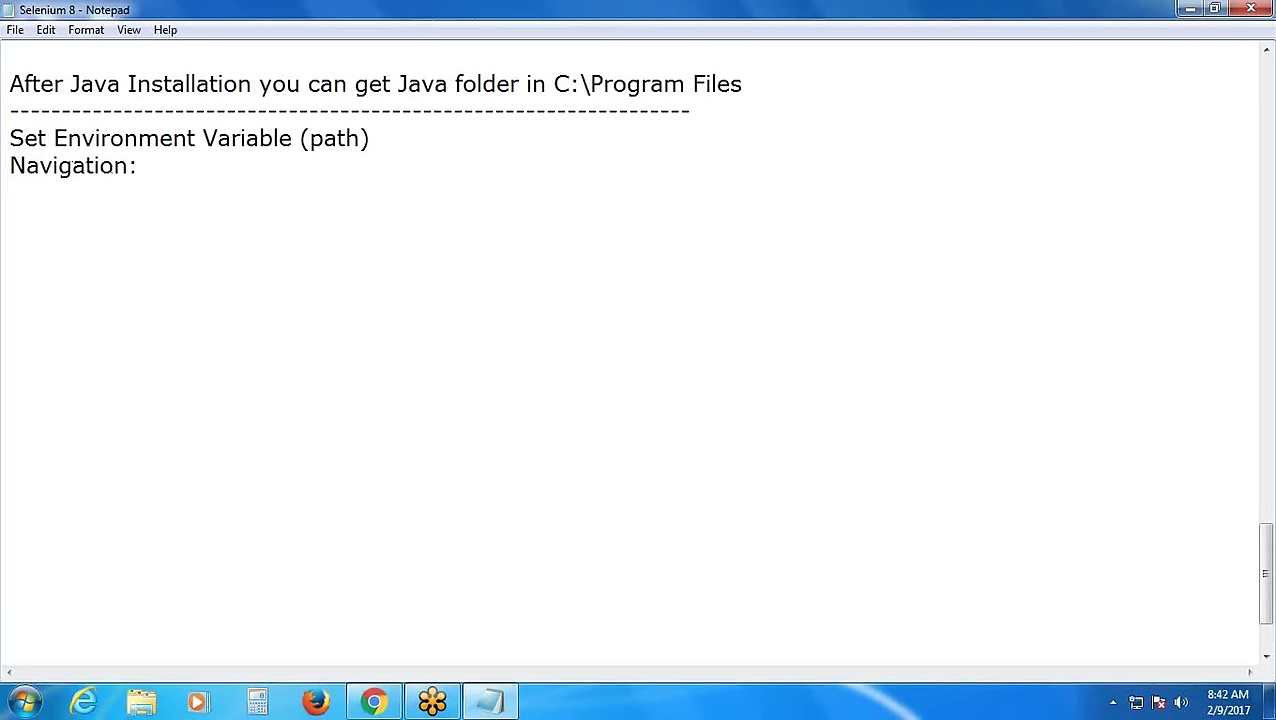
# Write "First copy jdk bin direcory path," under "Navigation:" and leave a blank line below it
pyautogui.write('First copy ')
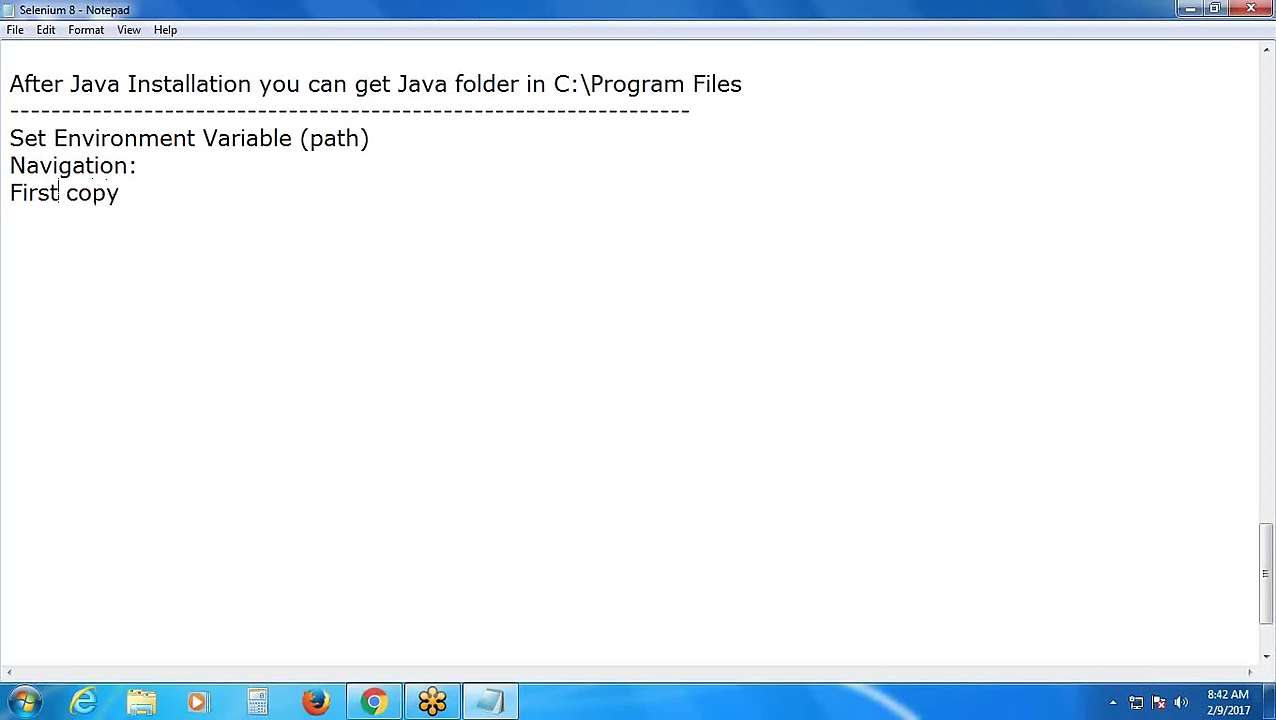
pyautogui.write('jdk bin ')
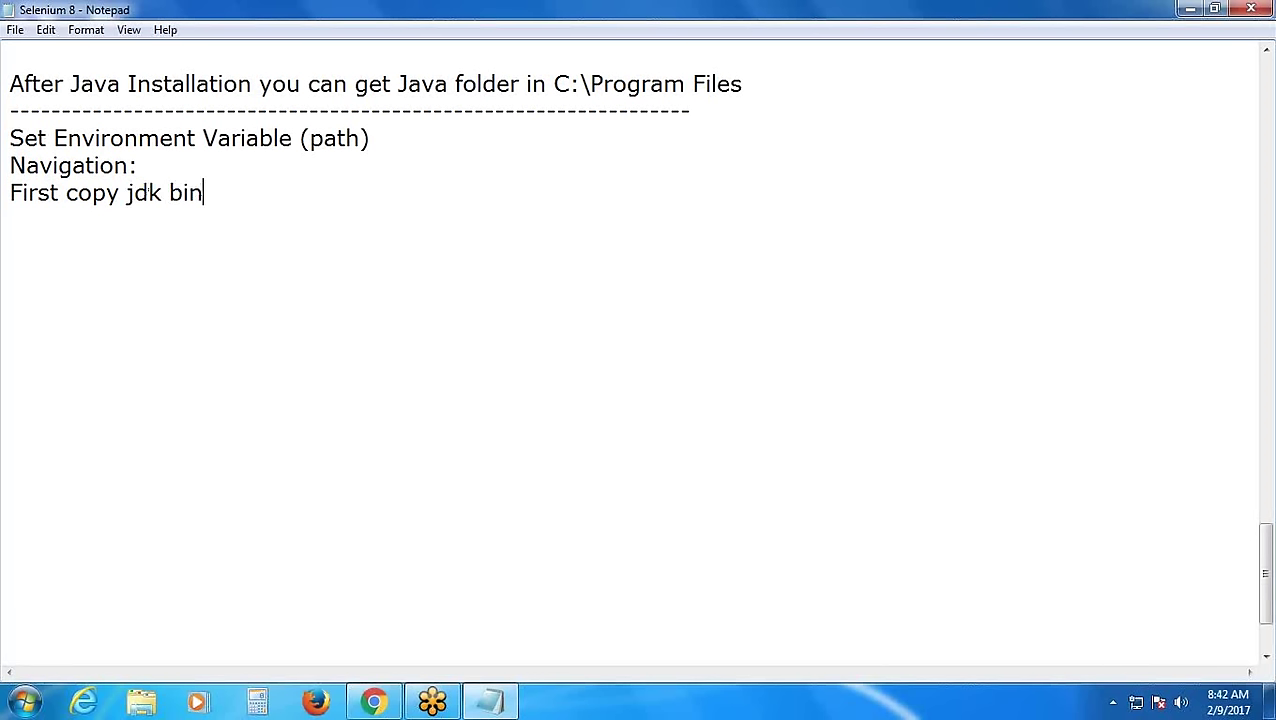
pyautogui.write('direcory')
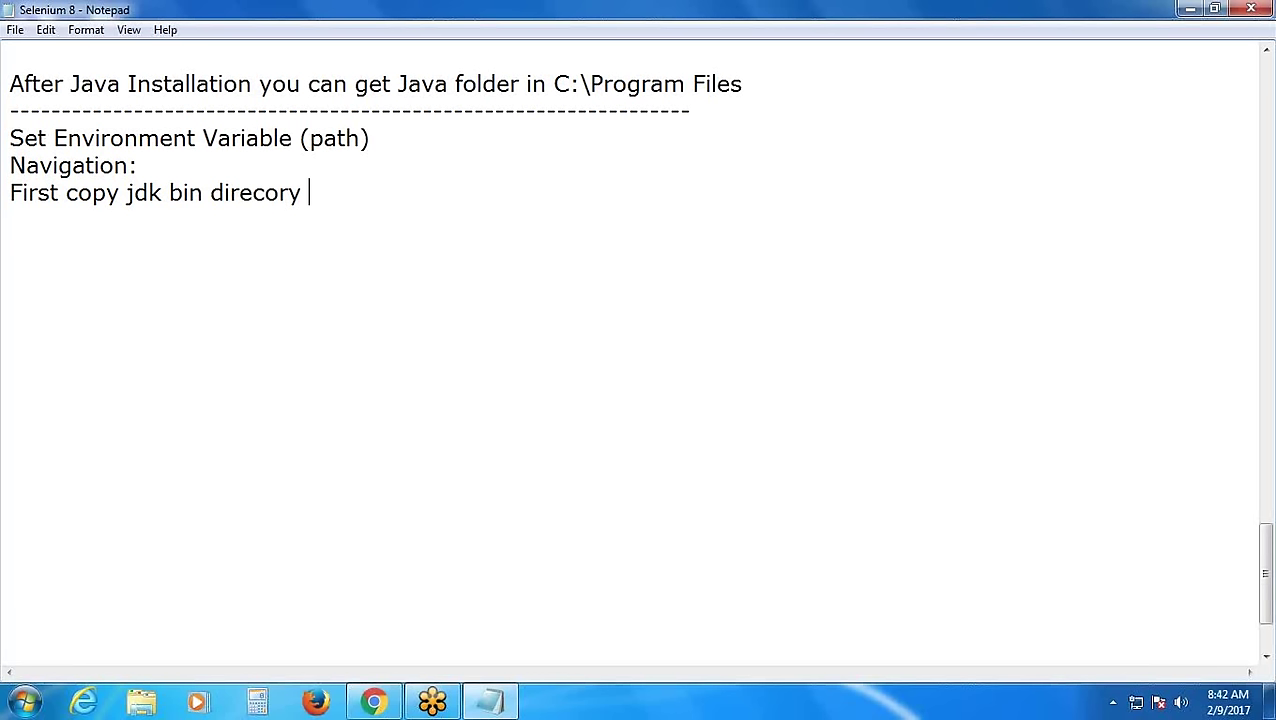
pyautogui.write('fi')
pyautogui.press('BackSpace')
pyautogui.press('BackSpace')
pyautogui.write('path;')
pyautogui.press('Return')
pyautogui.press('Return')
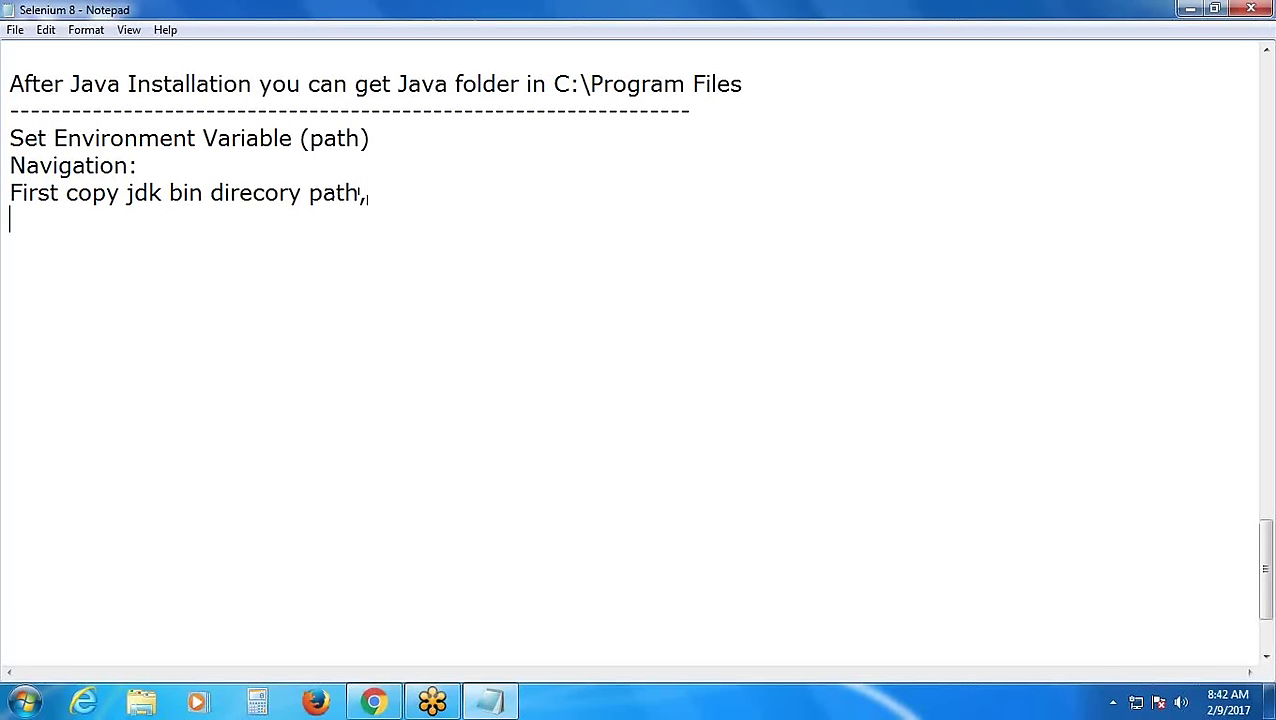
# Add the line Select "MyComputer" after the blank line, with a capital S
pyautogui.write('c')
pyautogui.press('BackSpace')
pyautogui.write('sele')
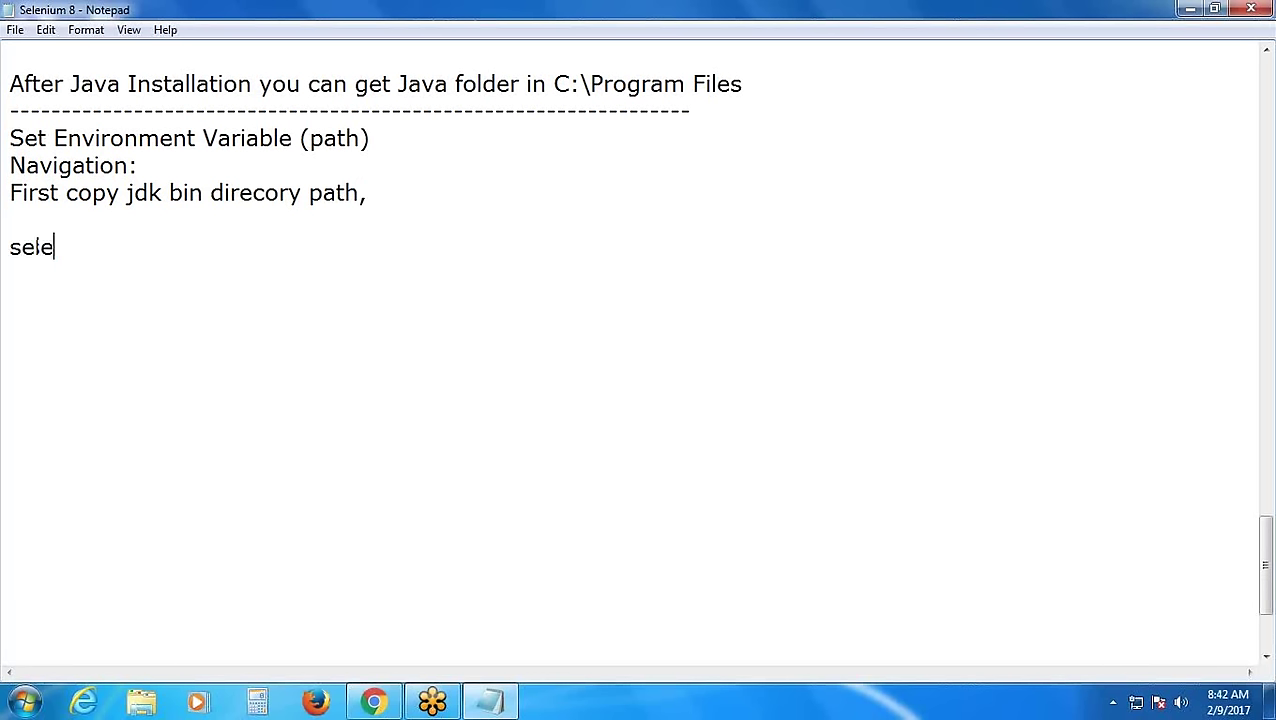
pyautogui.write('ct "MyC')
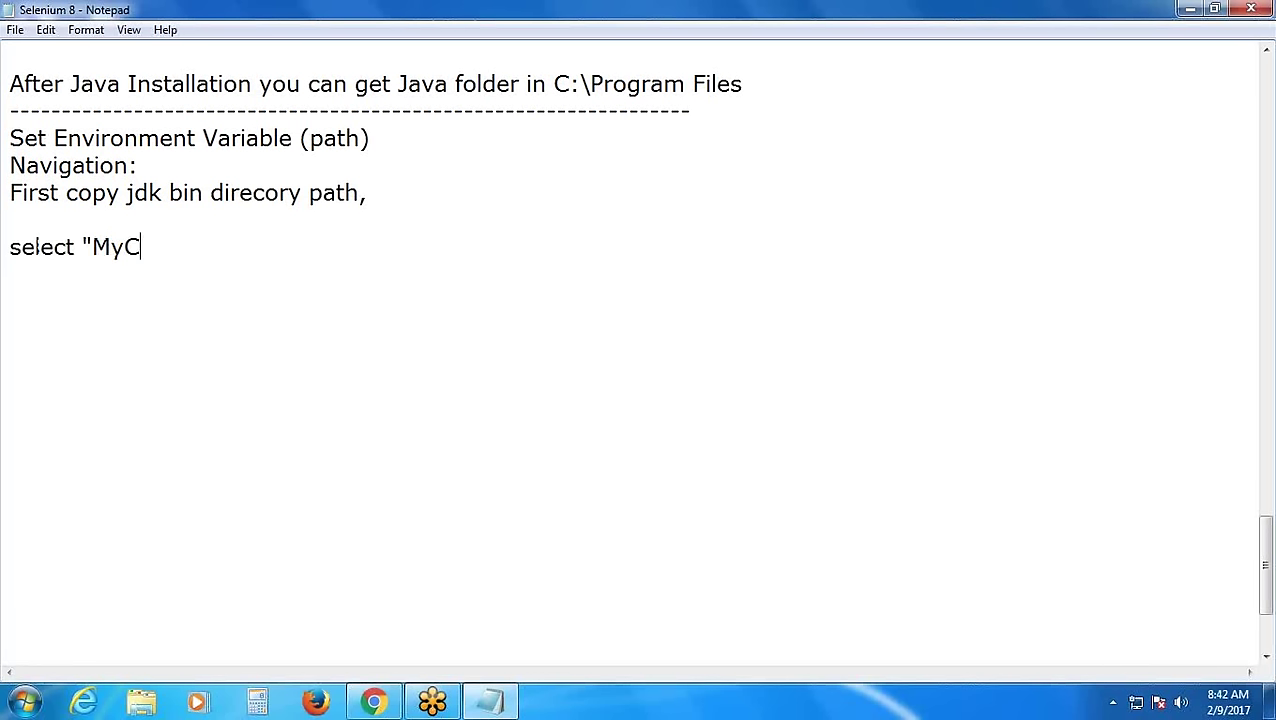
pyautogui.write('omputer')
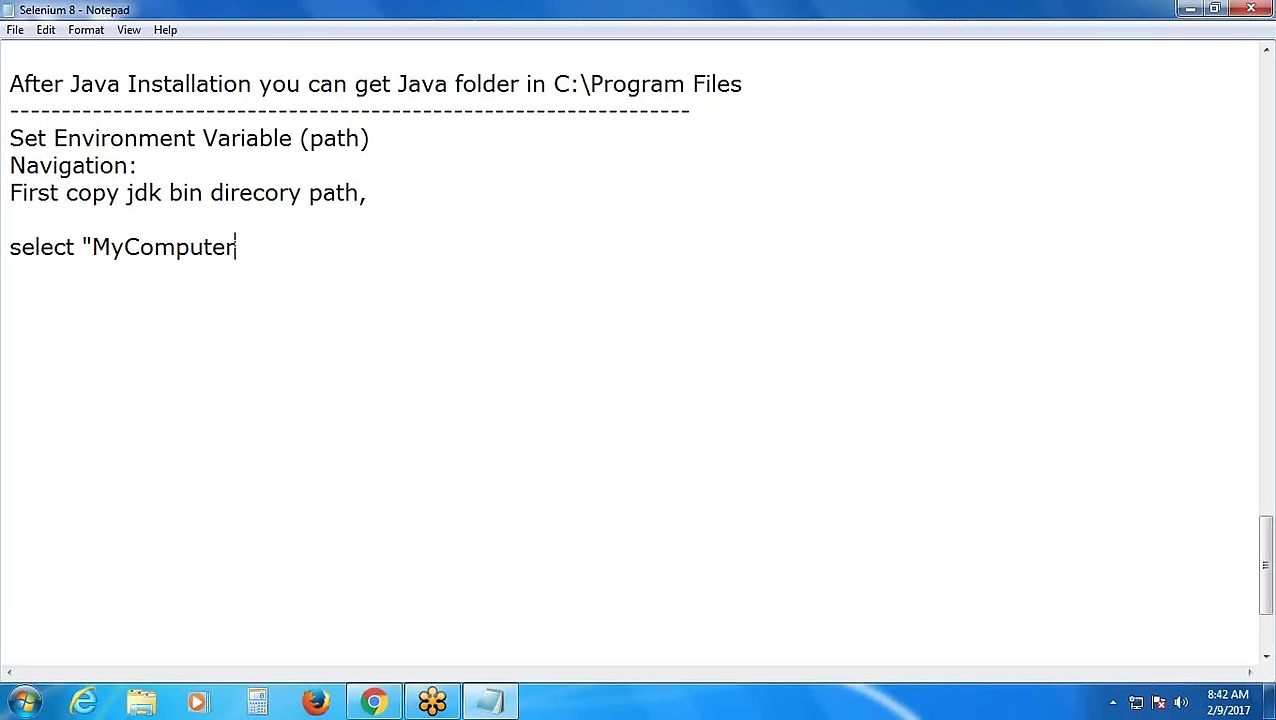
pyautogui.write('"')
pyautogui.press('Return')
pyautogui.click(20, 247)
pyautogui.press('BackSpace')
pyautogui.write('S')
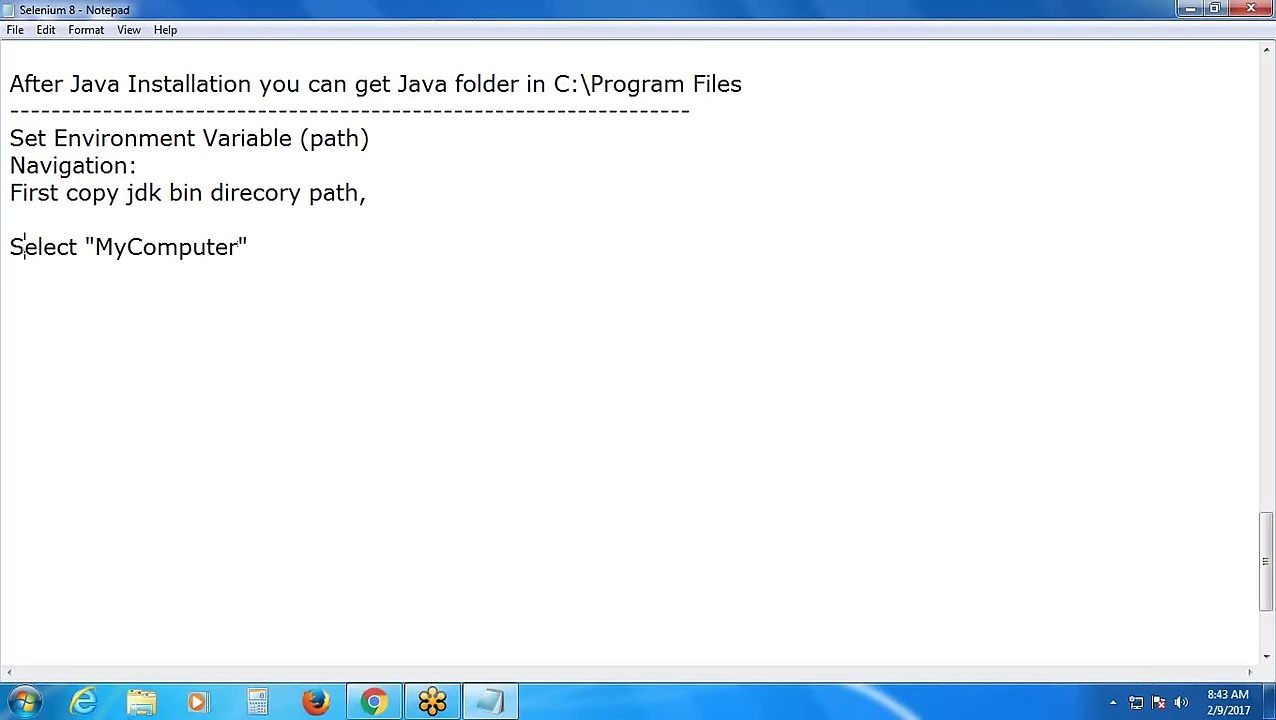
# Add the navigation lines "> Properties" and "> Advanced System Settings" below the MyComputer line
pyautogui.click(14, 272)
pyautogui.write('> Prope')
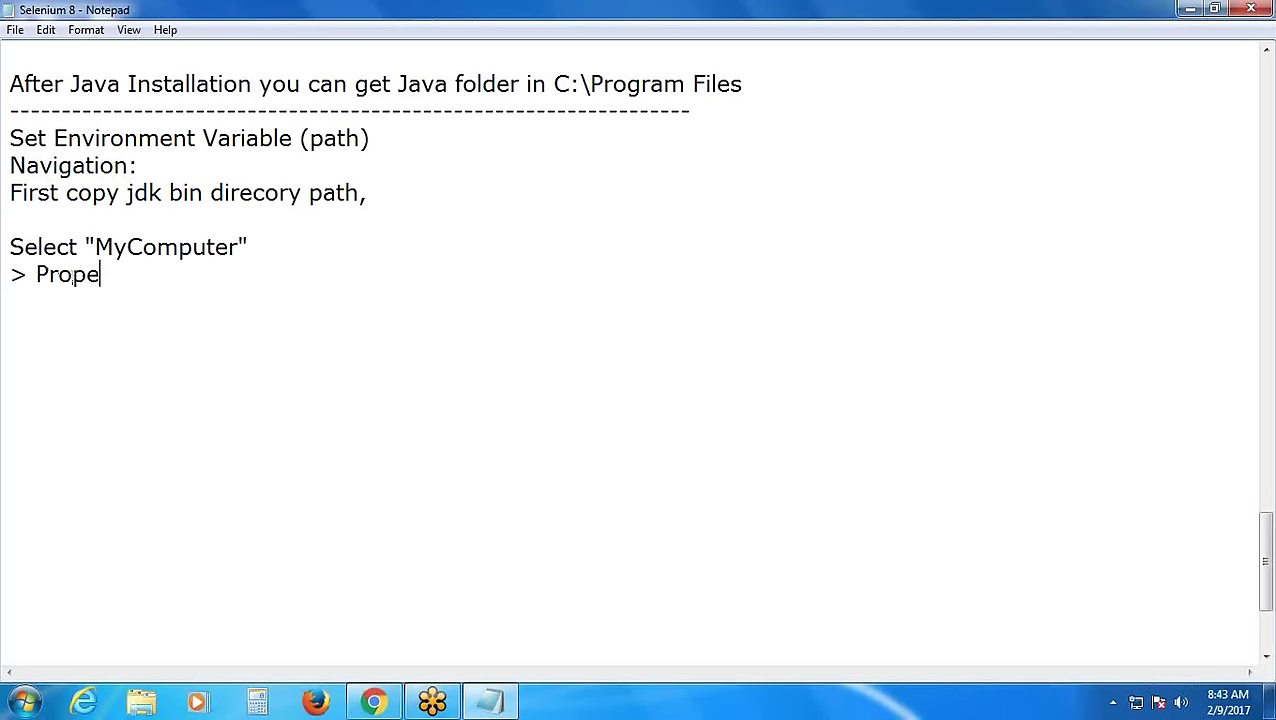
pyautogui.write('rties')
pyautogui.press('Return')
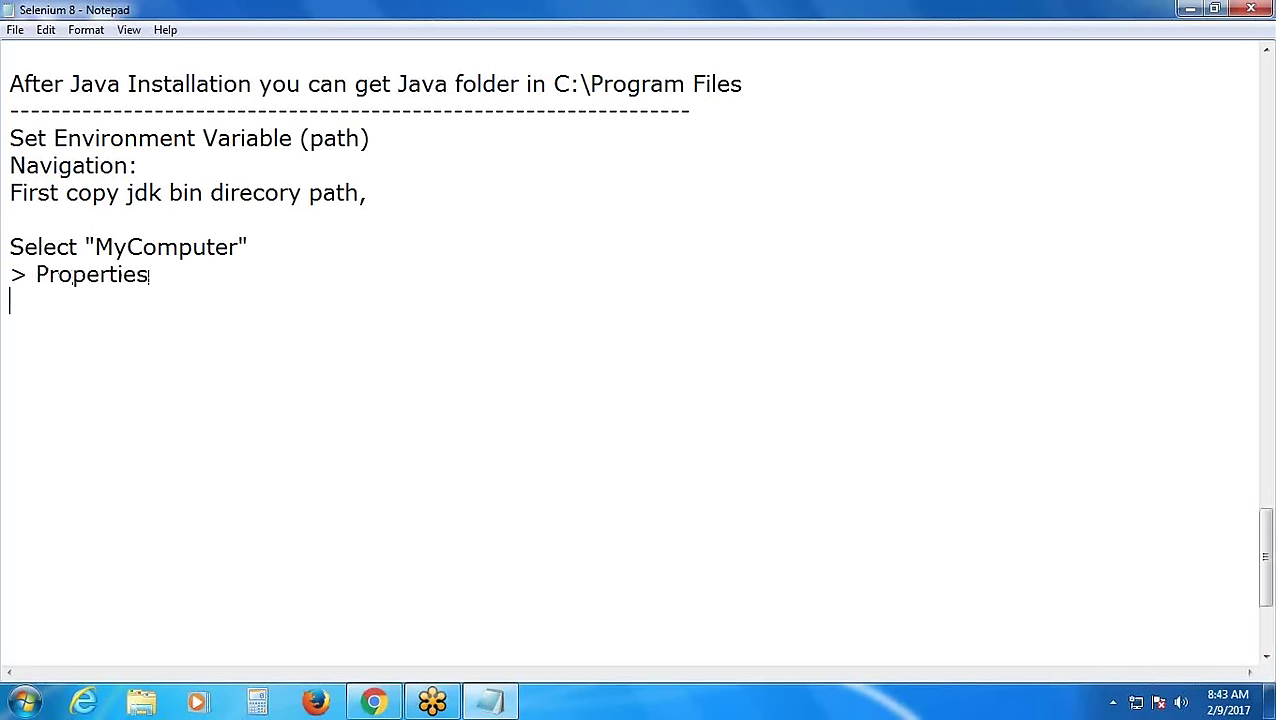
pyautogui.write('> Advanced ')
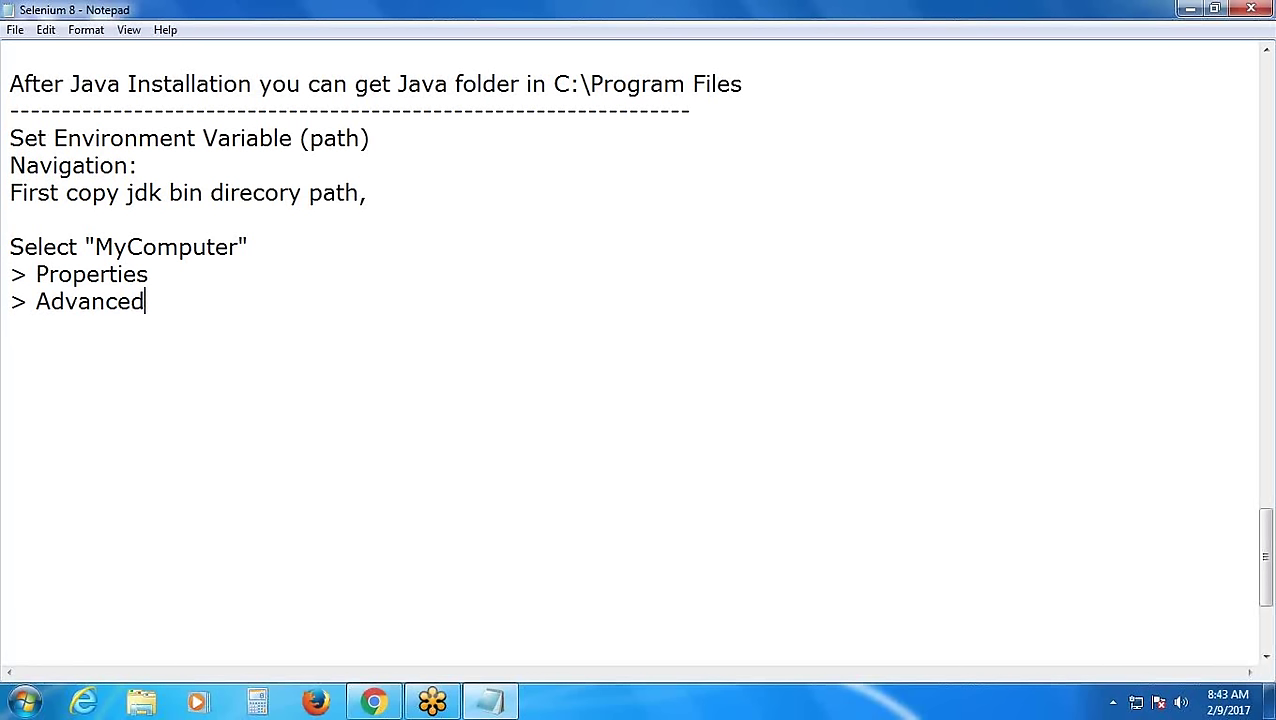
pyautogui.write('System S')
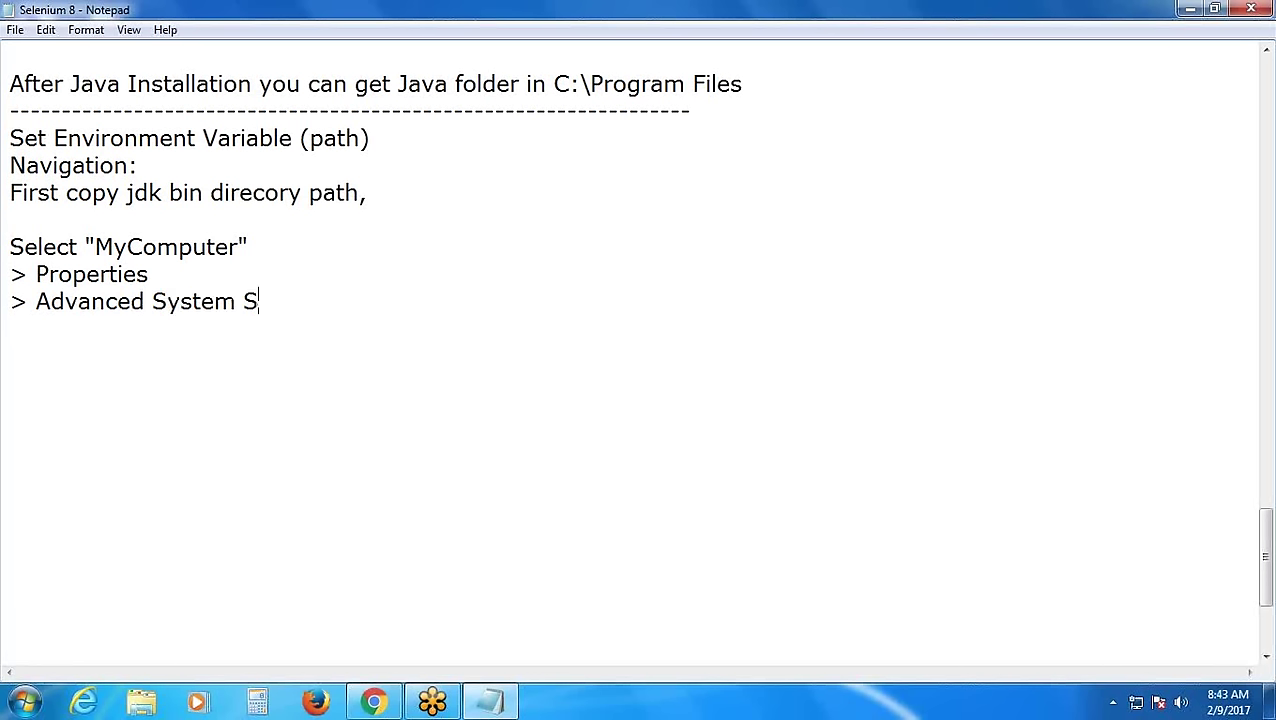
pyautogui.write('ettings')
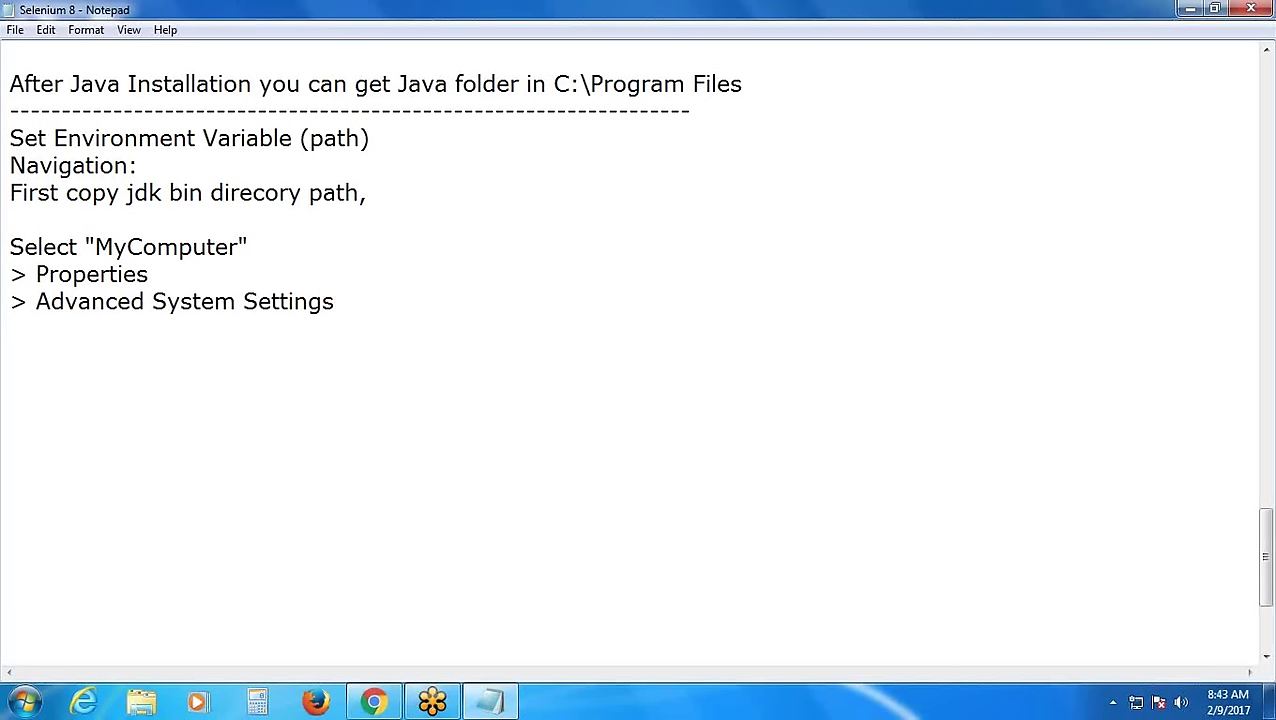
# Add the navigation line "> Environment Variables" below "> Advanced System Settings"
pyautogui.press('Return')
pyautogui.write('>')
pyautogui.write('Enviro')
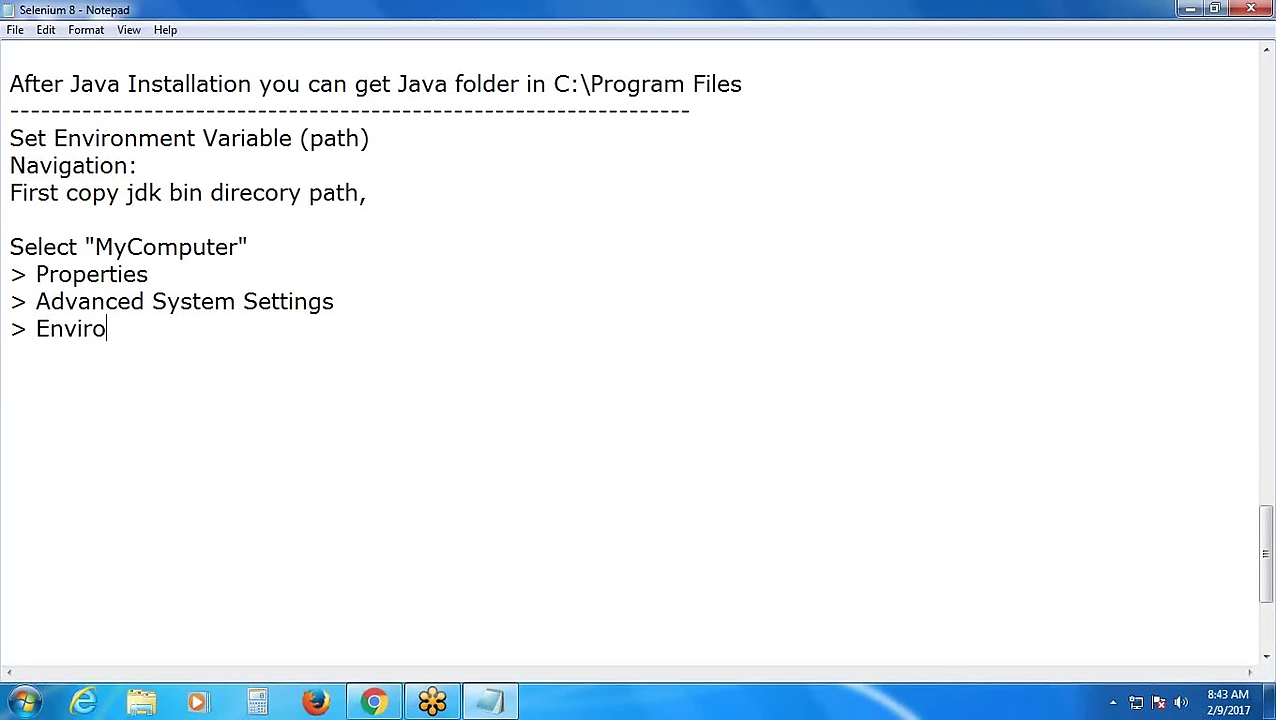
pyautogui.write('nment Varia')
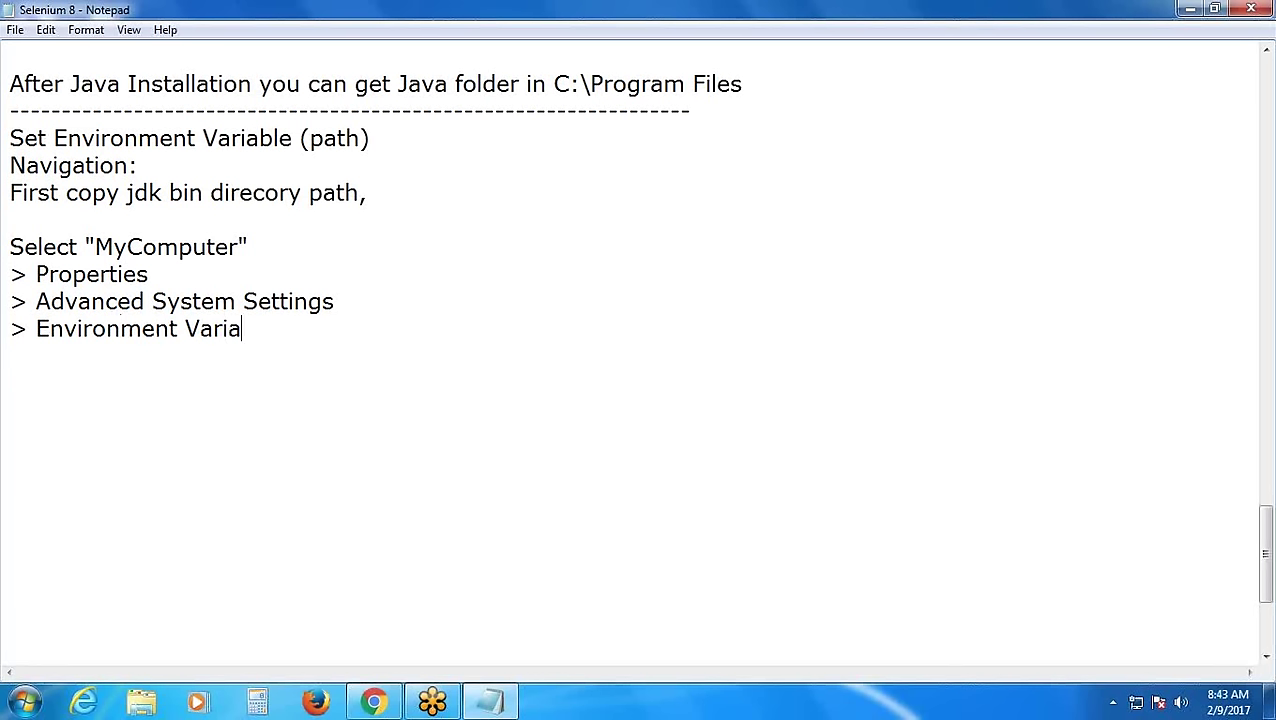
pyautogui.write('bles')
pyautogui.press('Return')
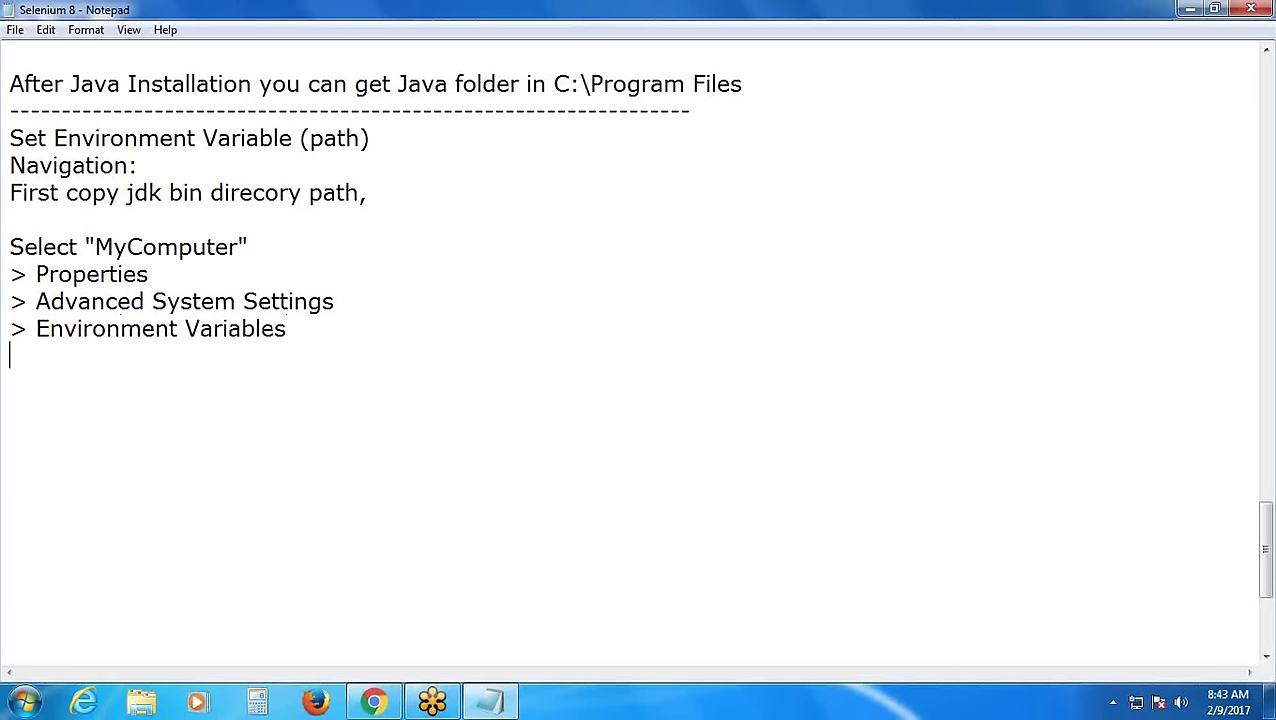
# Add the lines > Select path variable from "System" Variables and > Edit to the navigation list
pyautogui.write('>')
pyautogui.write('Selec')
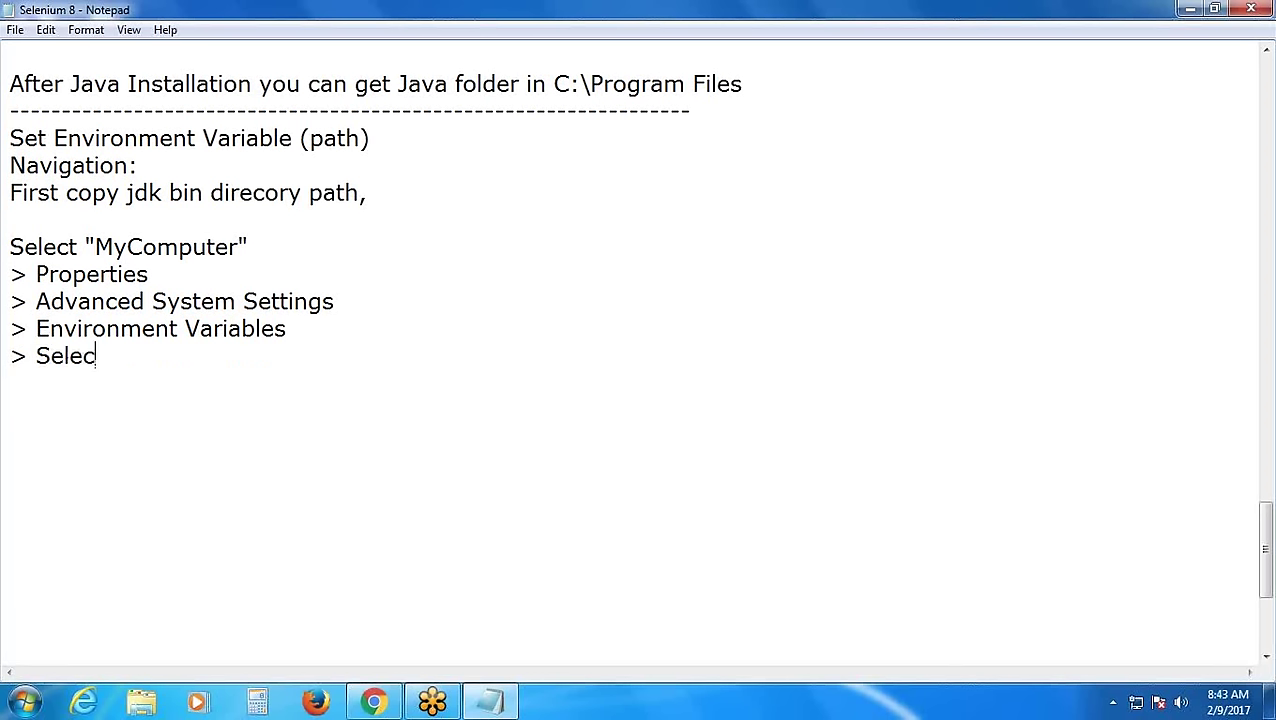
pyautogui.write('t path var')
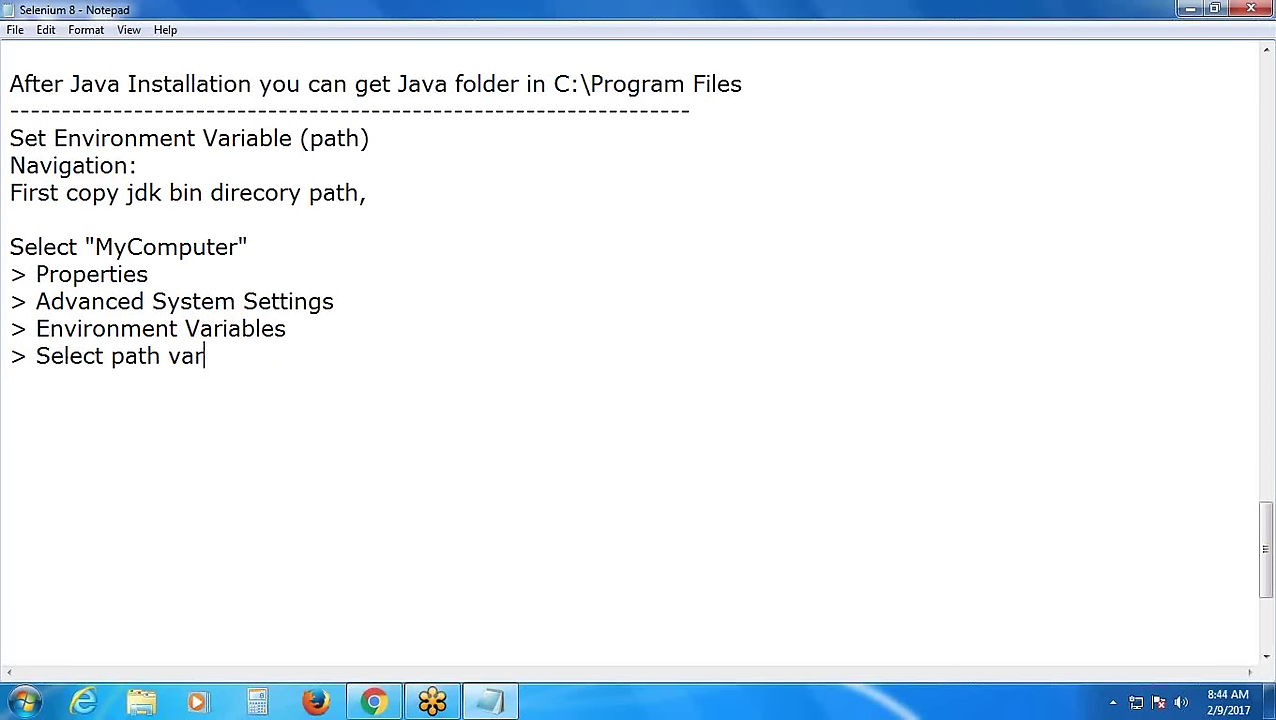
pyautogui.write('iable from ')
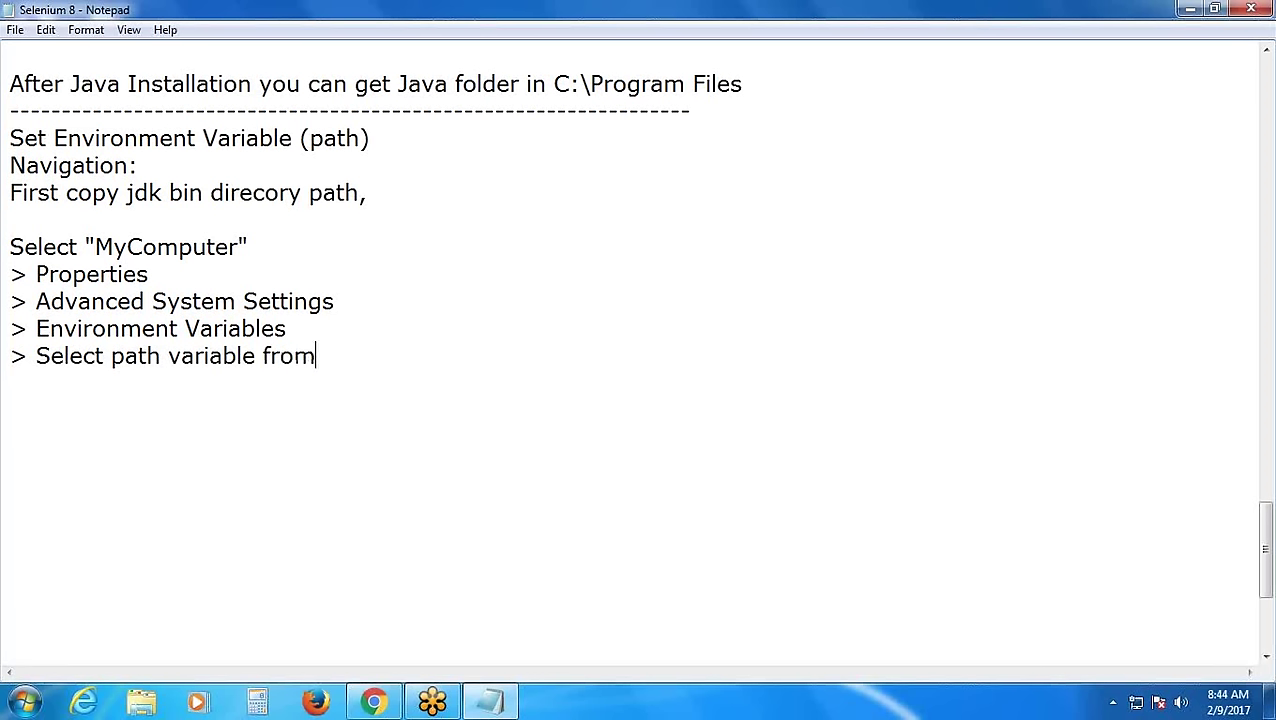
pyautogui.write('"System" ')
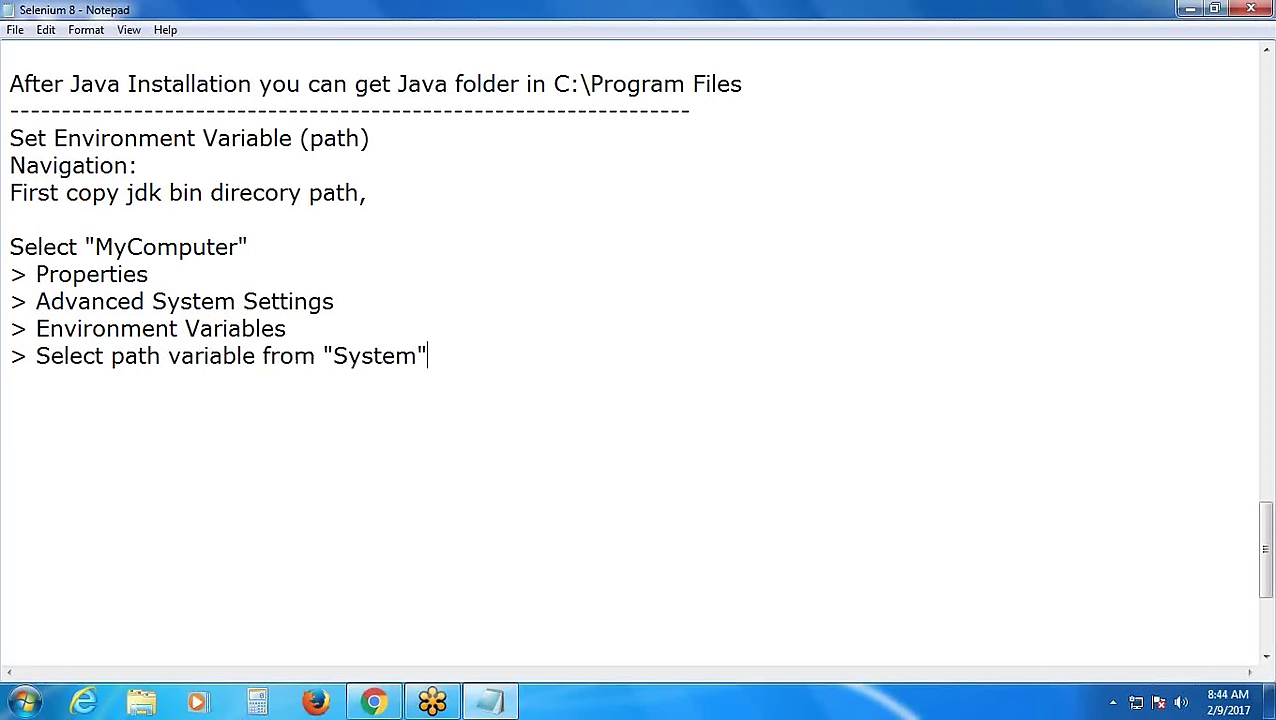
pyautogui.write('Variables')
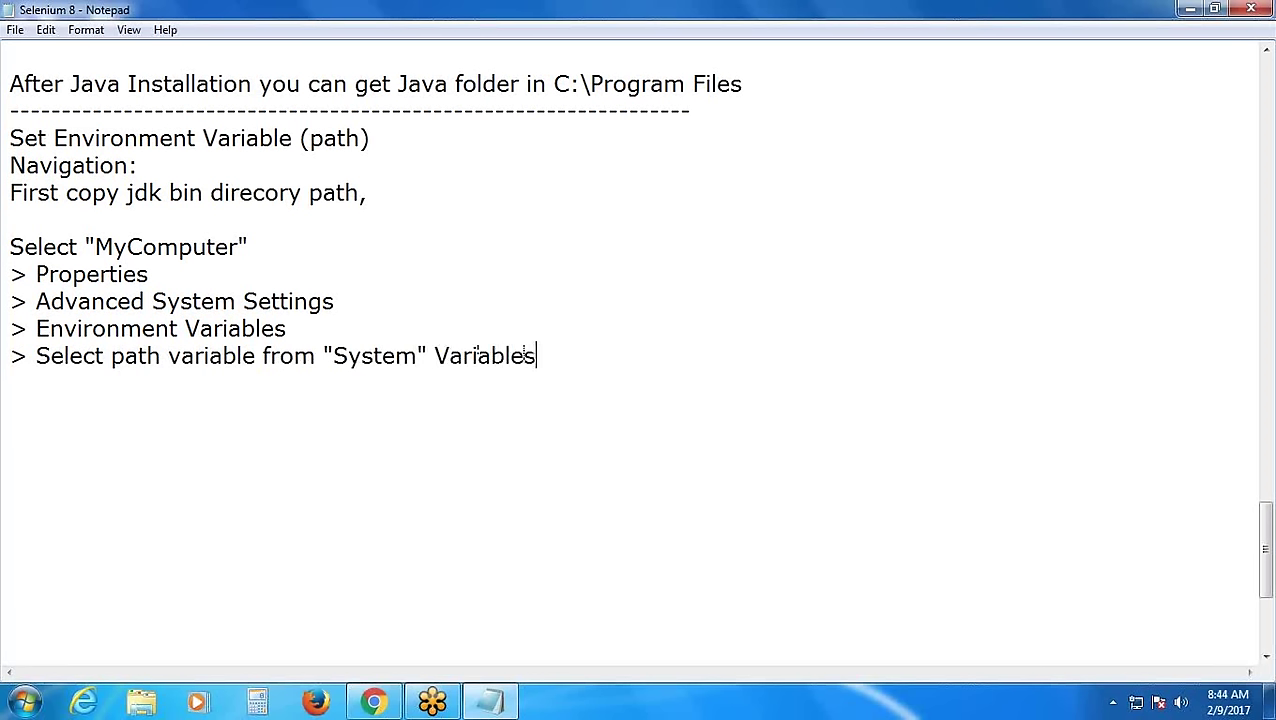
pyautogui.press('Return')
pyautogui.write('> Edit')
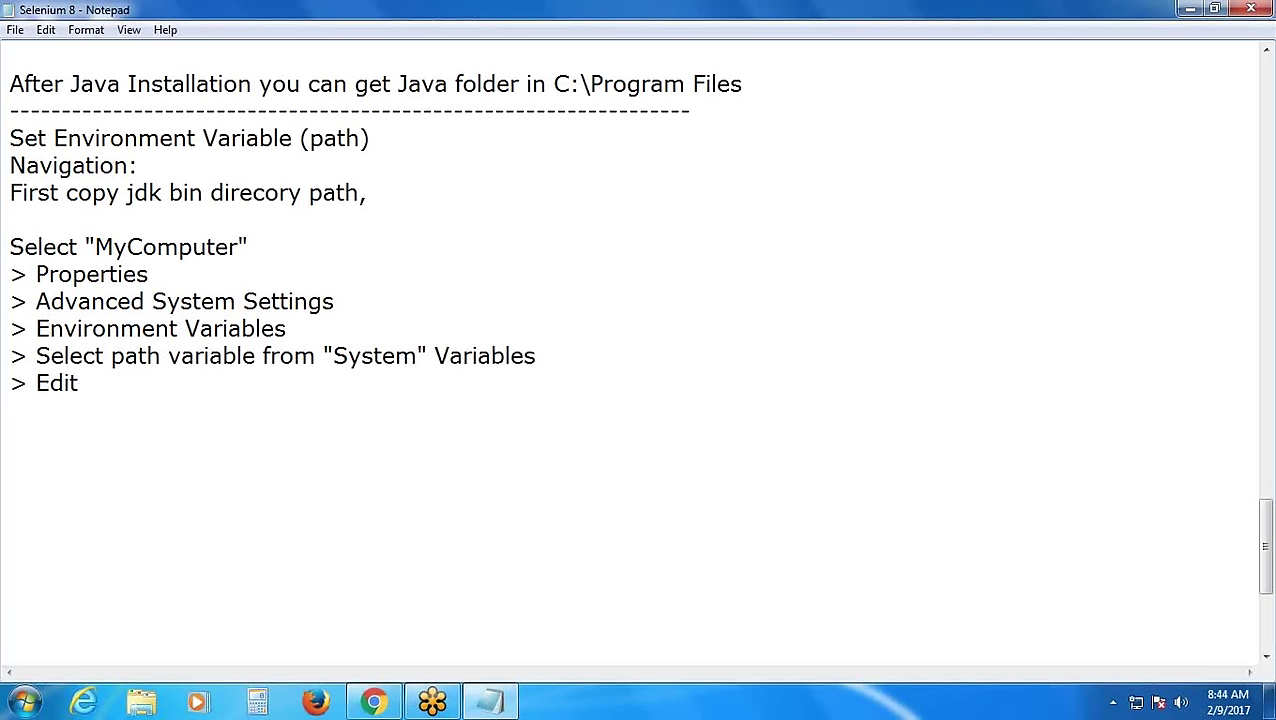
# Add the line "> Paste Java bin directory path in valiable value field" below "> Edit", with a capital P in "Paste"
pyautogui.press('Return')
pyautogui.write('> paste')
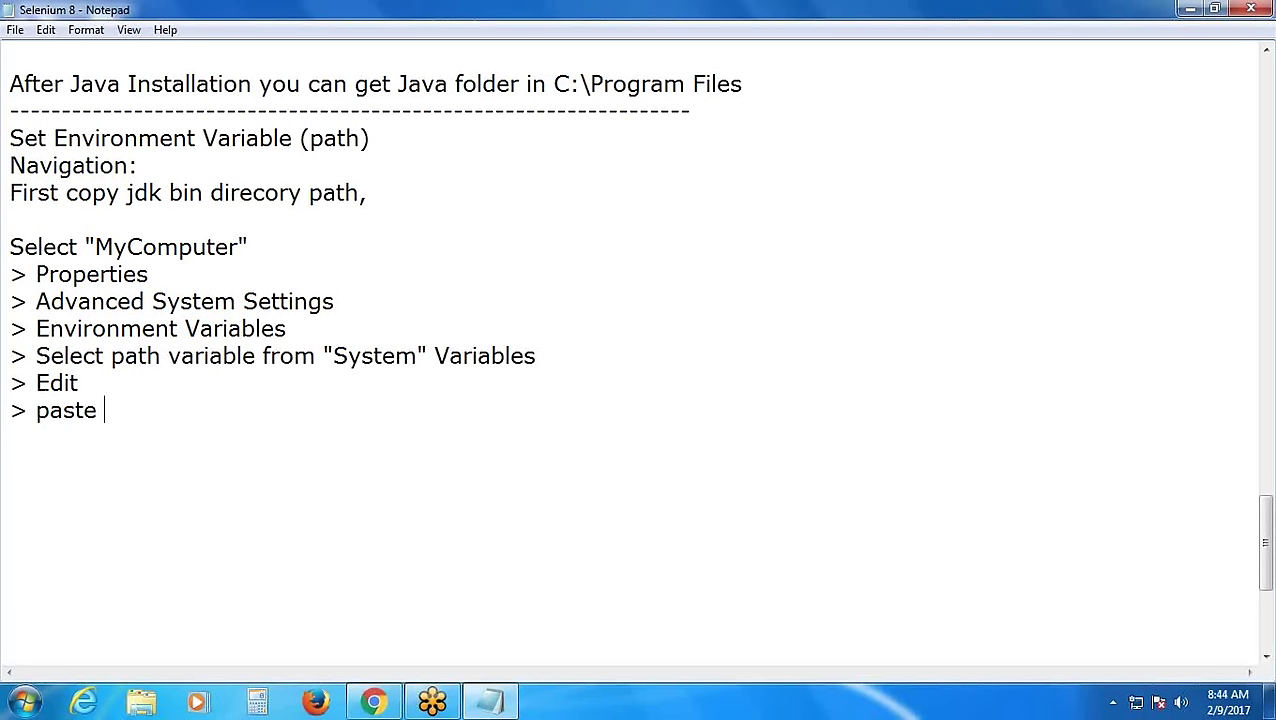
pyautogui.write(' Java bin')
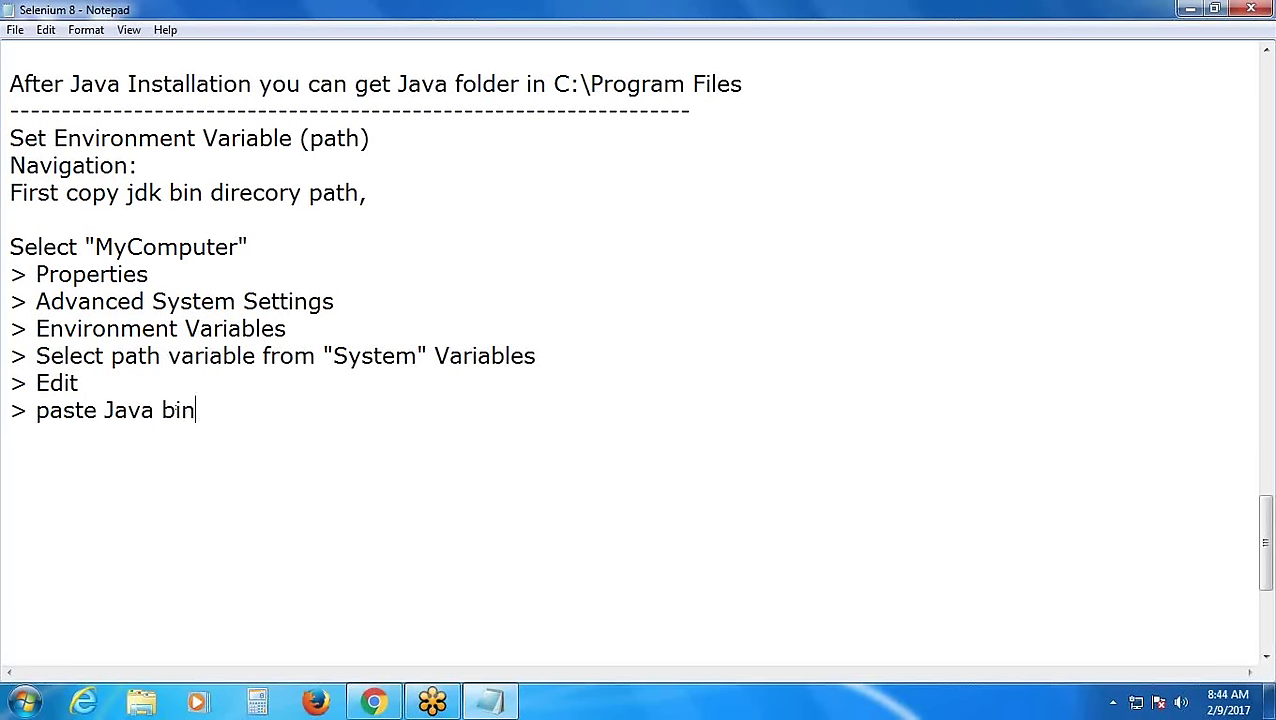
pyautogui.write(' directory ')
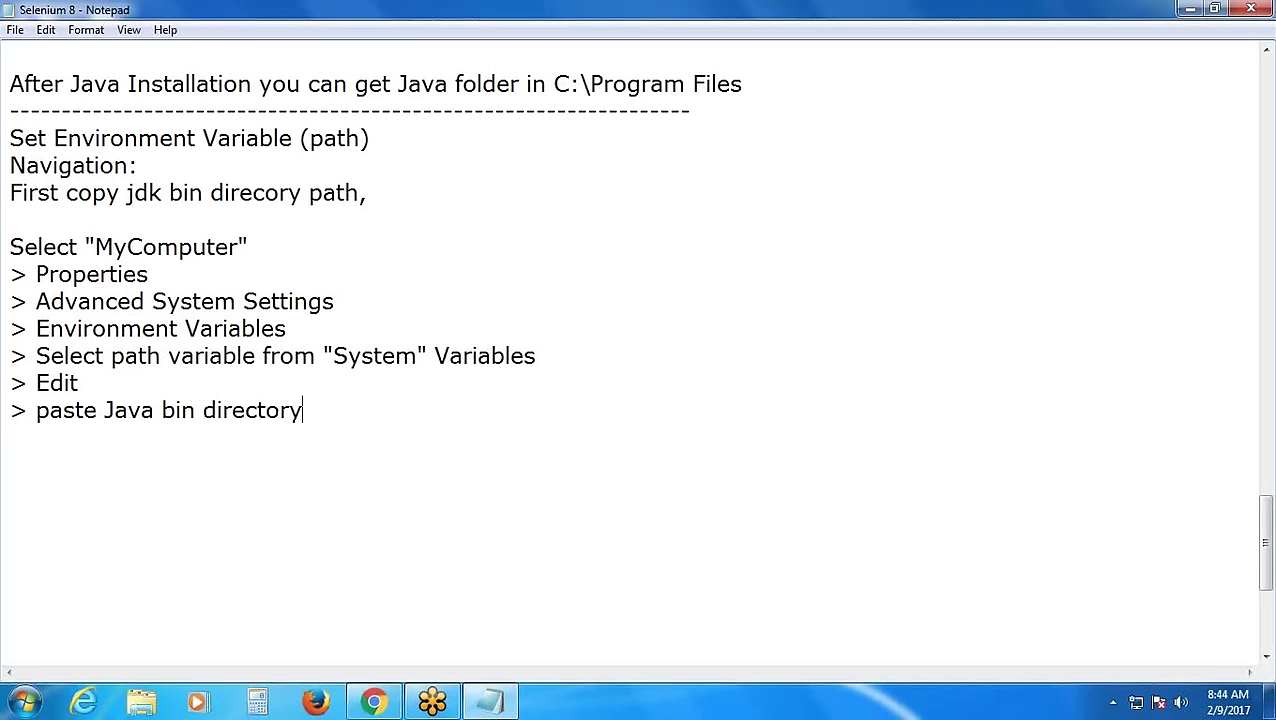
pyautogui.write('path')
pyautogui.click(42, 410)
pyautogui.press('Delete')
pyautogui.write('P')
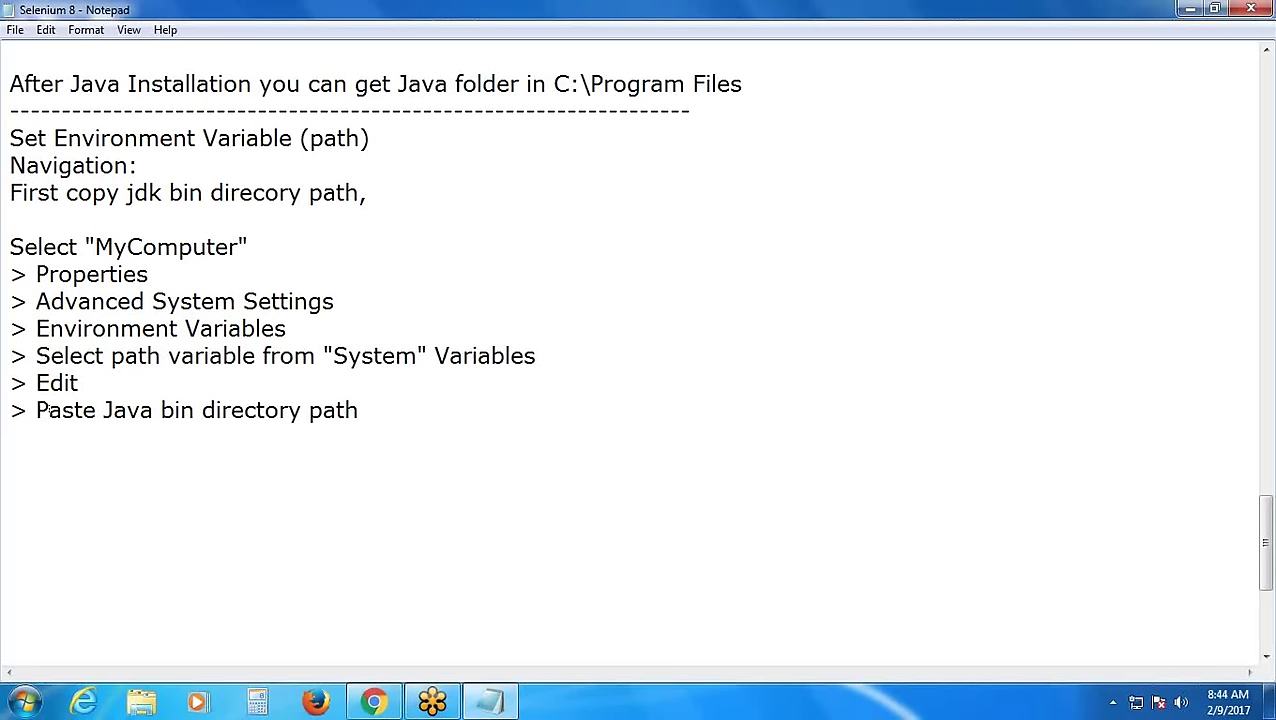
pyautogui.click(364, 407)
pyautogui.write('in valiable ')
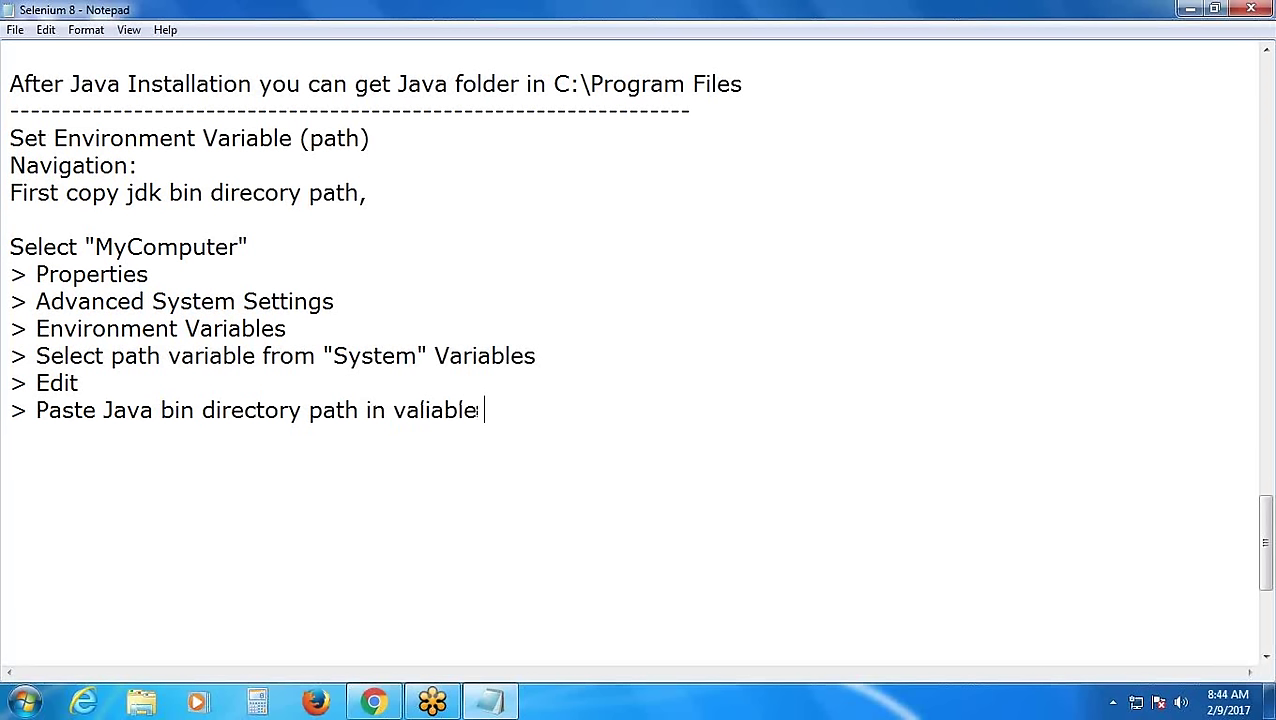
pyautogui.write('value field')
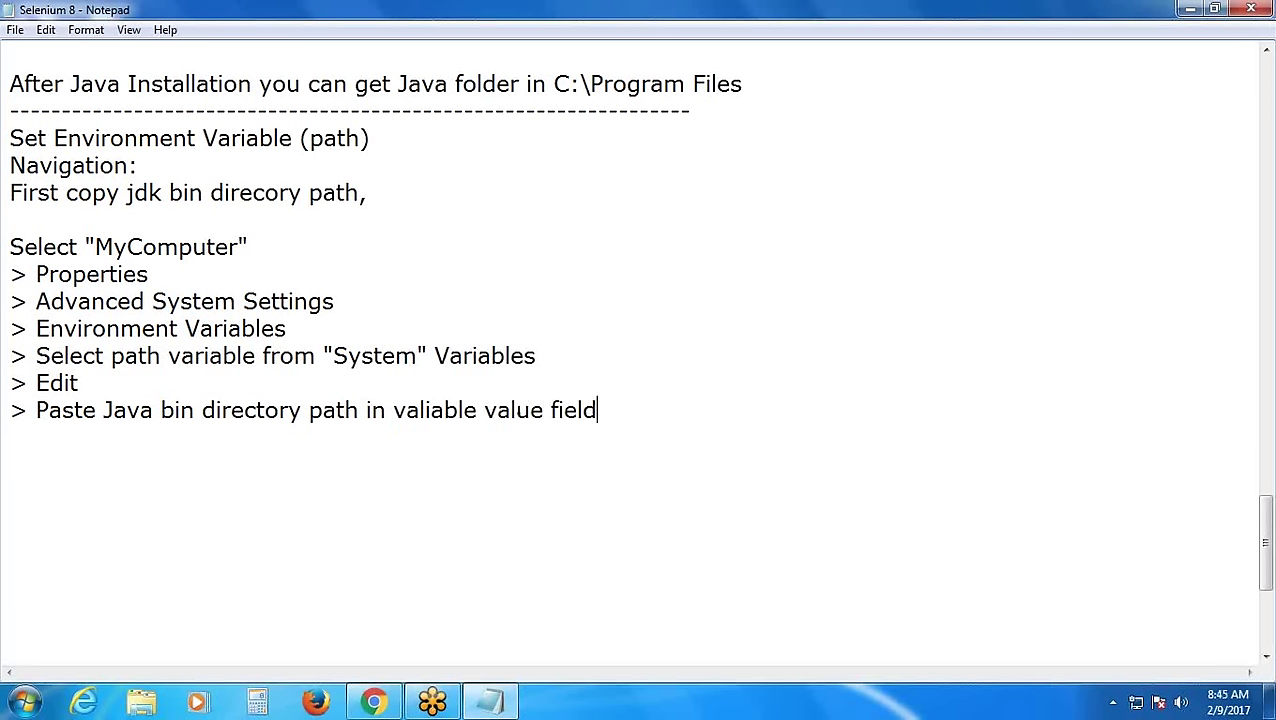
# Add three "> OK" lines below the "> Paste Java bin directory path" line in the navigation list
pyautogui.press('Return')
pyautogui.write('> OK')
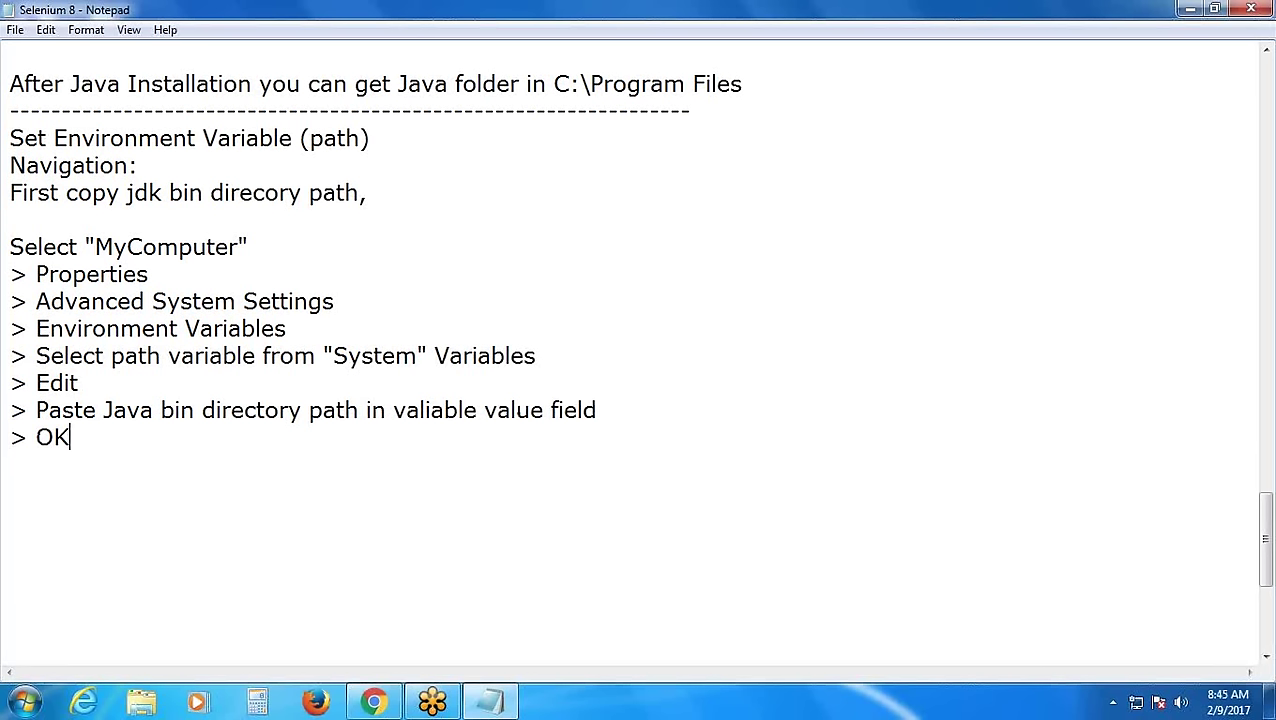
pyautogui.press('Return')
pyautogui.write('> OK')
pyautogui.press('Return')
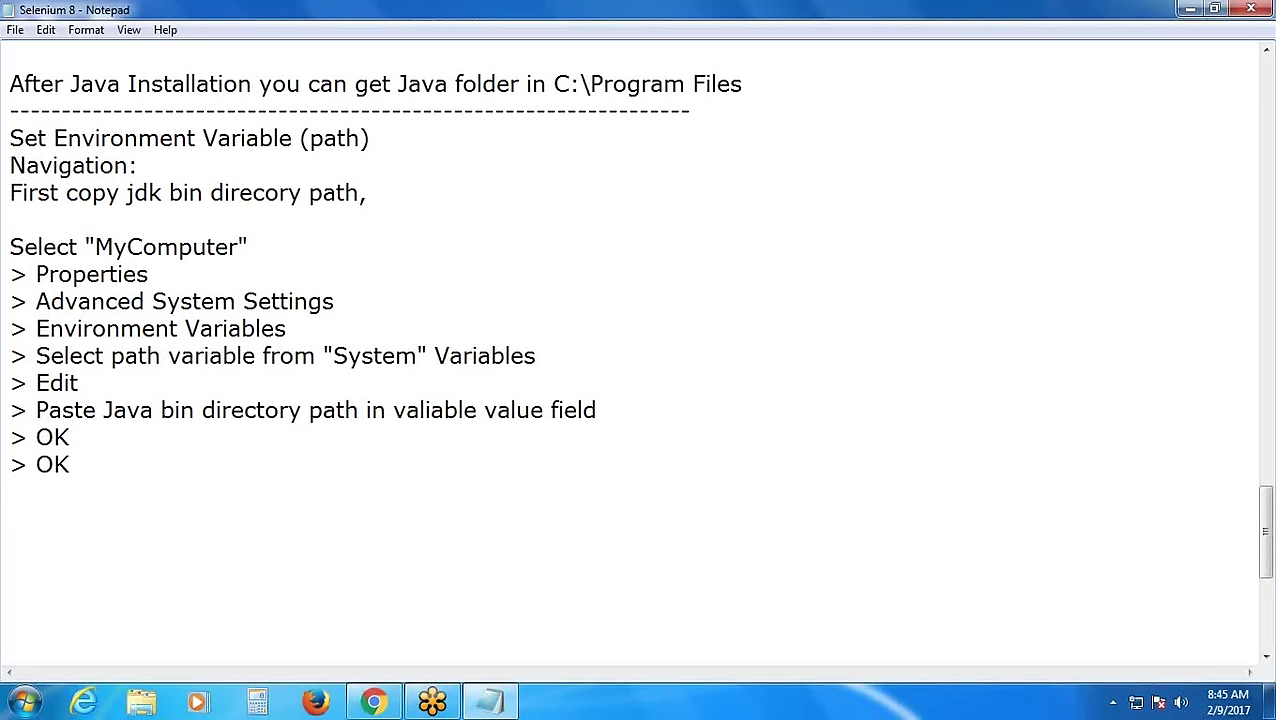
pyautogui.write('> OK')
# Add the line "> Close" below the last "> OK" and a dashed separator line under it
pyautogui.press('Return')
pyautogui.write('> Olose')
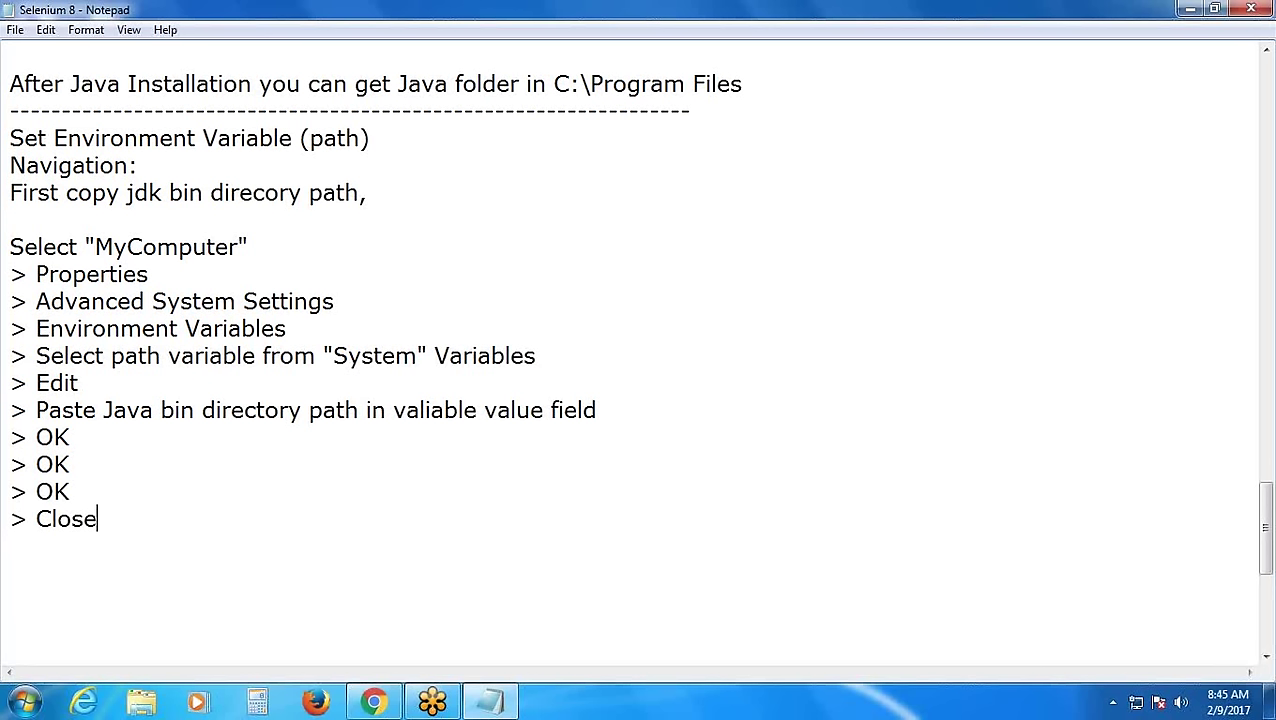
pyautogui.press('Return')
pyautogui.write('-----------------------')
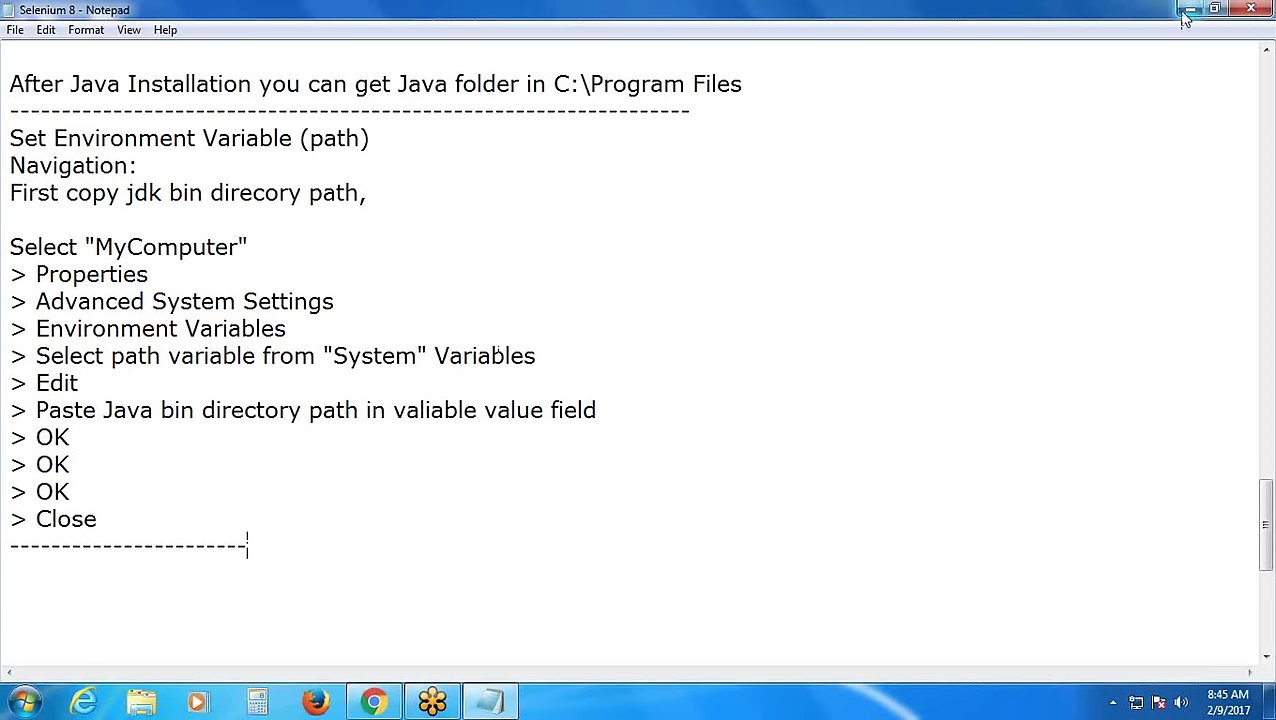
# Minimize the notes and browse from Computer to the folder C:\Program Files\Java\jdk1.8.0_111\bin
pyautogui.click(1188, 12)
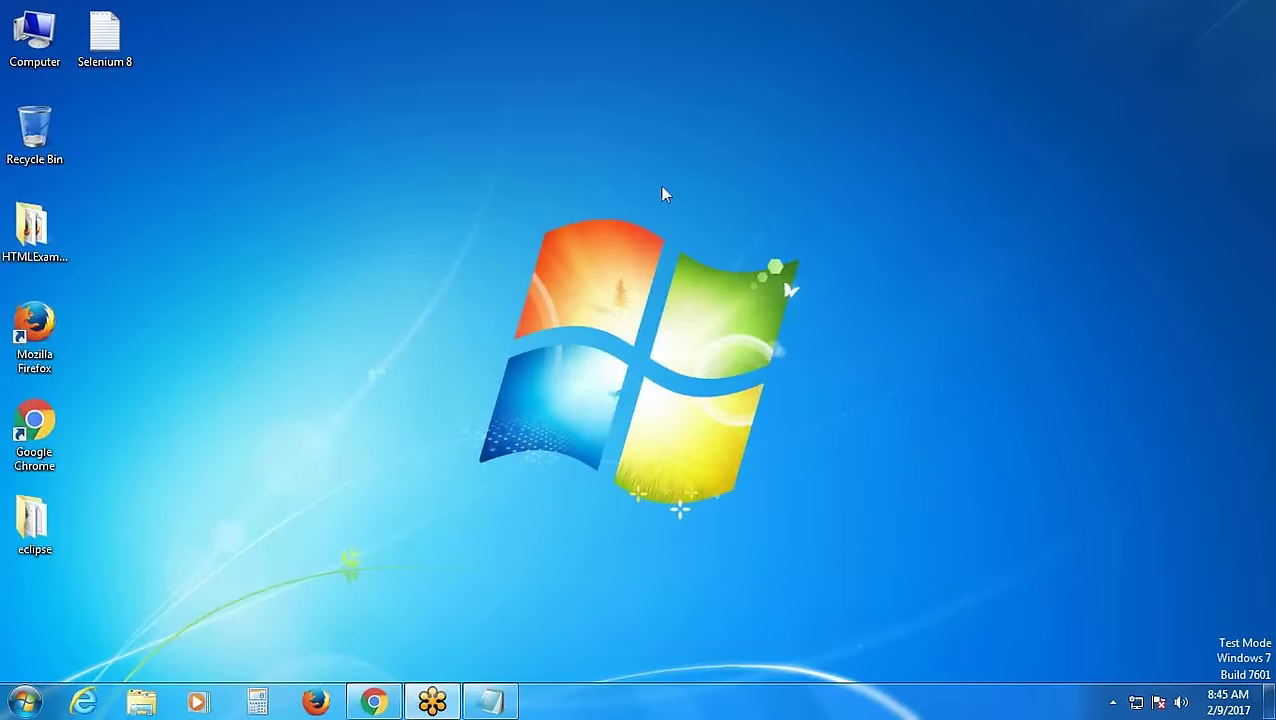
pyautogui.doubleClick(30, 75)
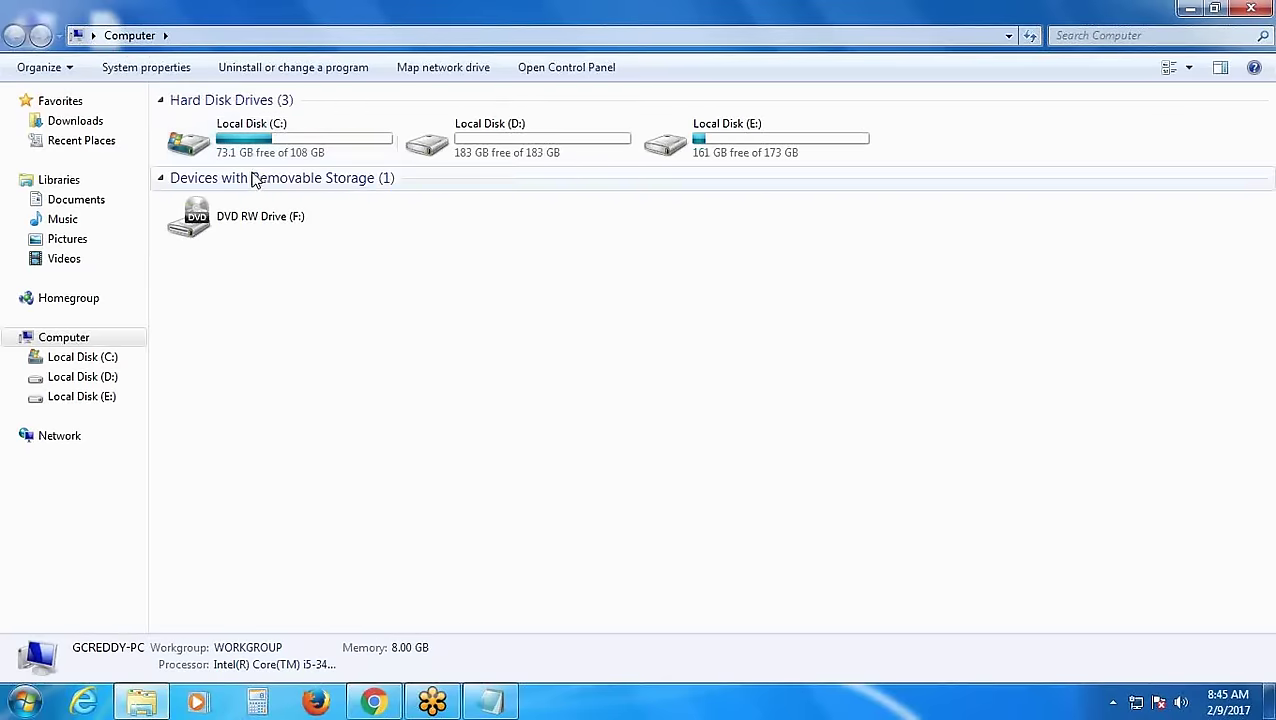
pyautogui.doubleClick(257, 148)
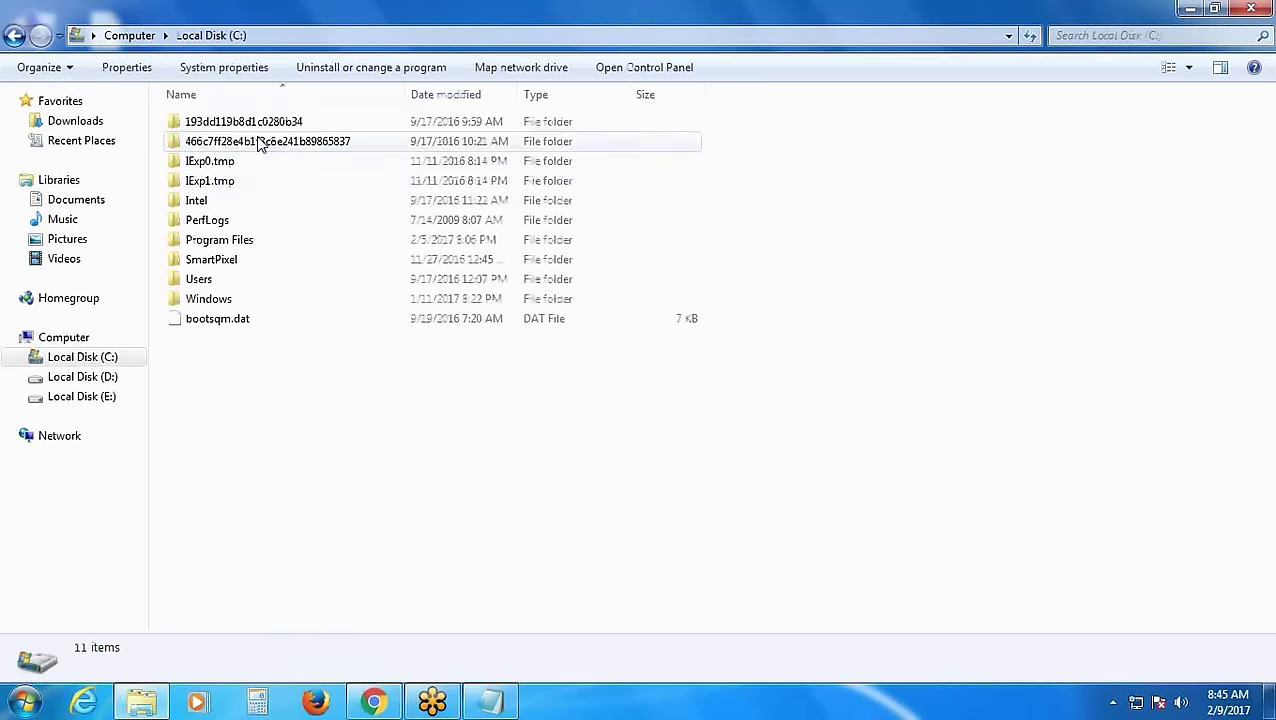
pyautogui.doubleClick(219, 240)
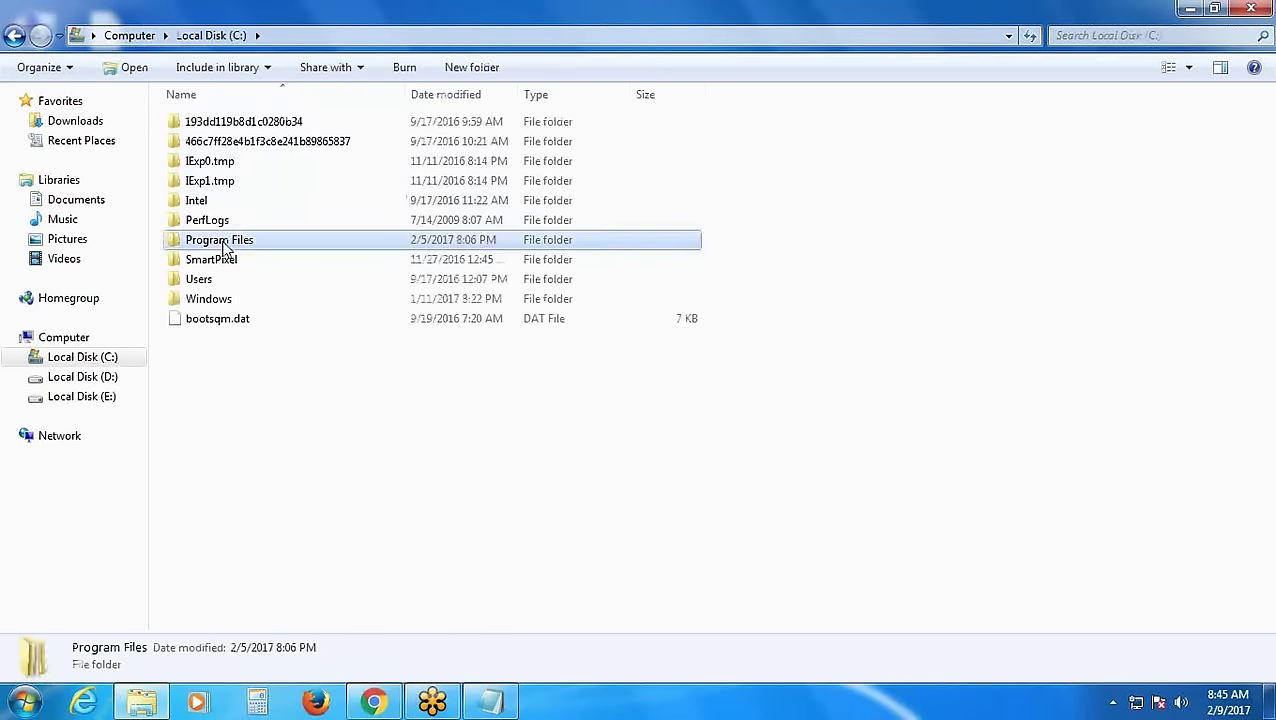
pyautogui.doubleClick(215, 241)
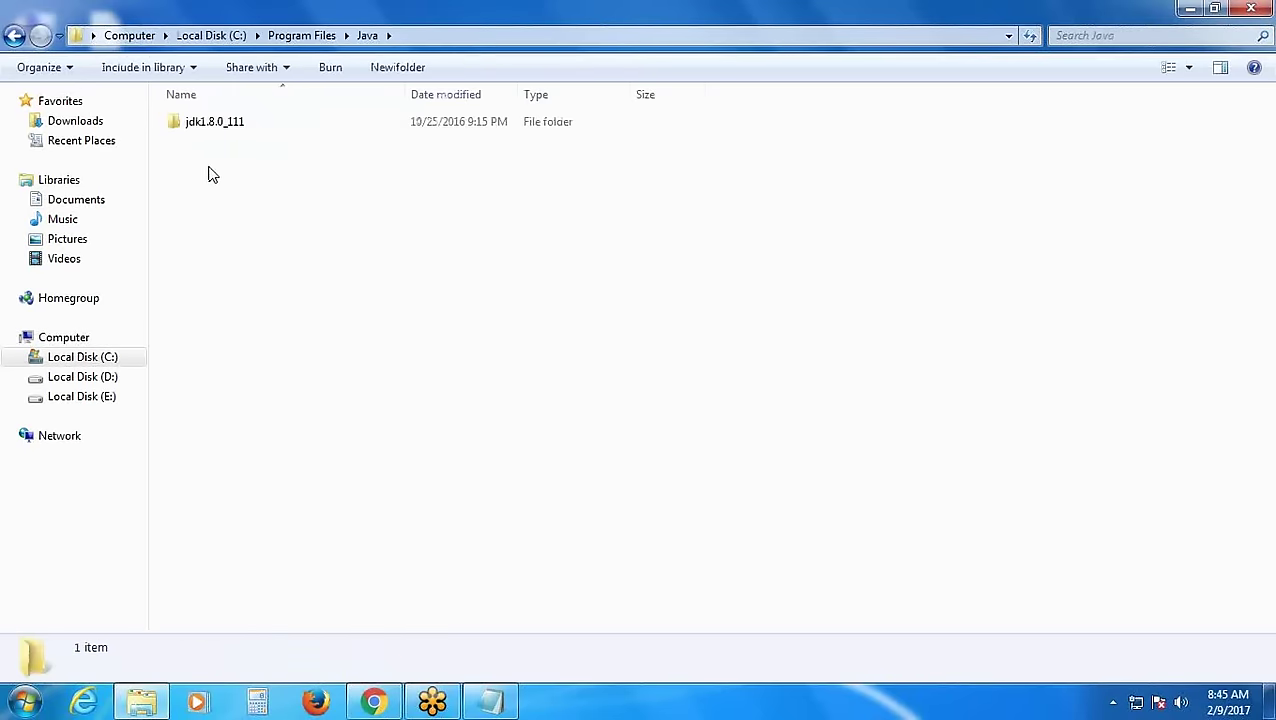
pyautogui.click(203, 134)
pyautogui.doubleClick(203, 134)
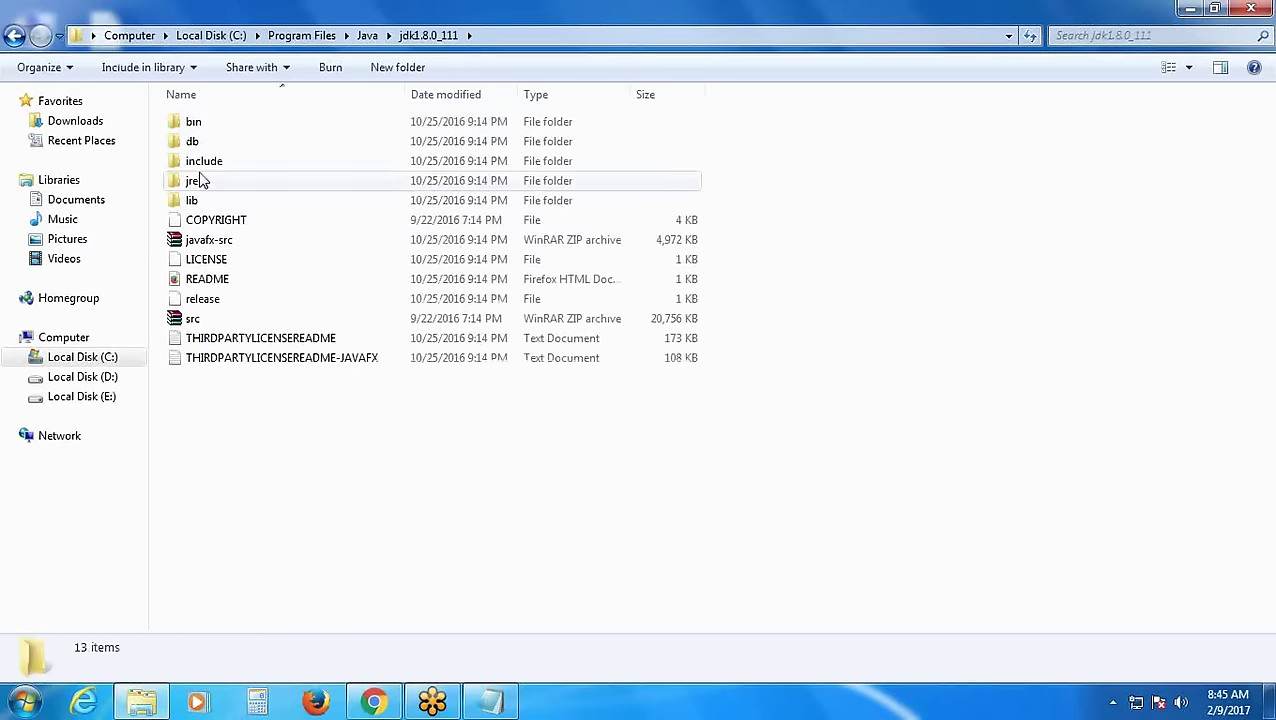
pyautogui.doubleClick(193, 124)
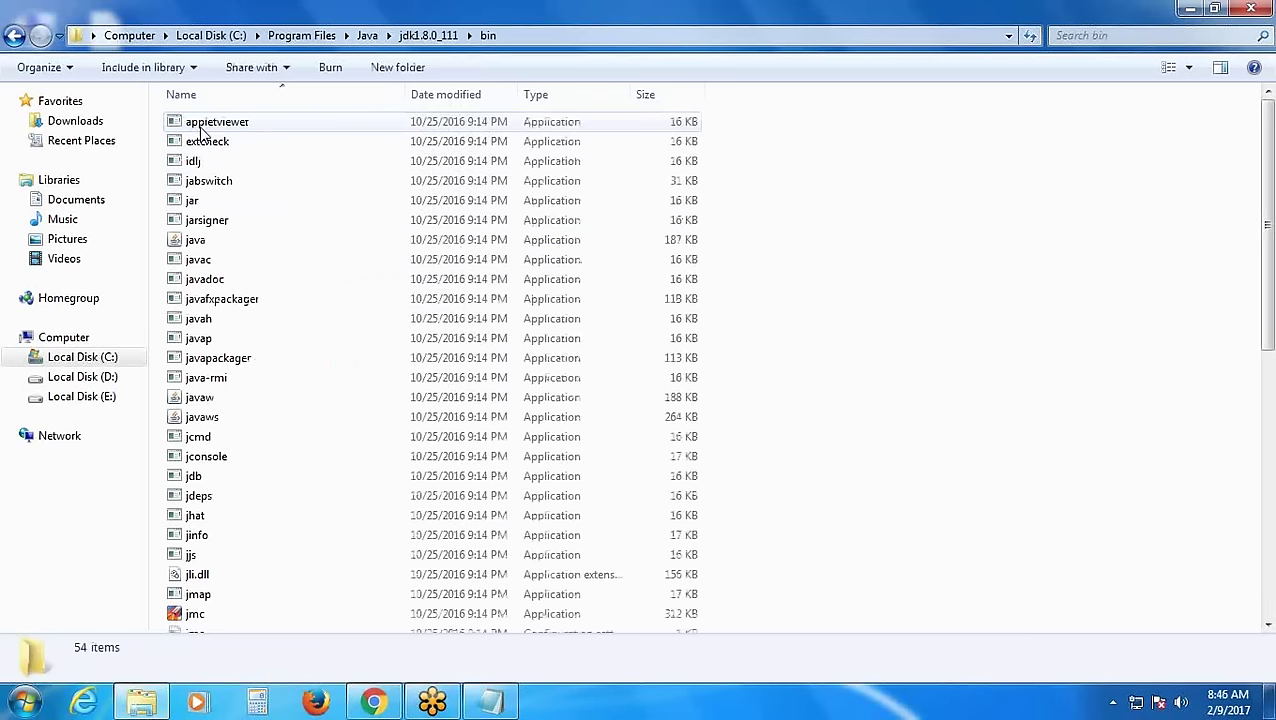
# Copy the full path of the JDK bin folder and close the Explorer window
pyautogui.click(862, 40)
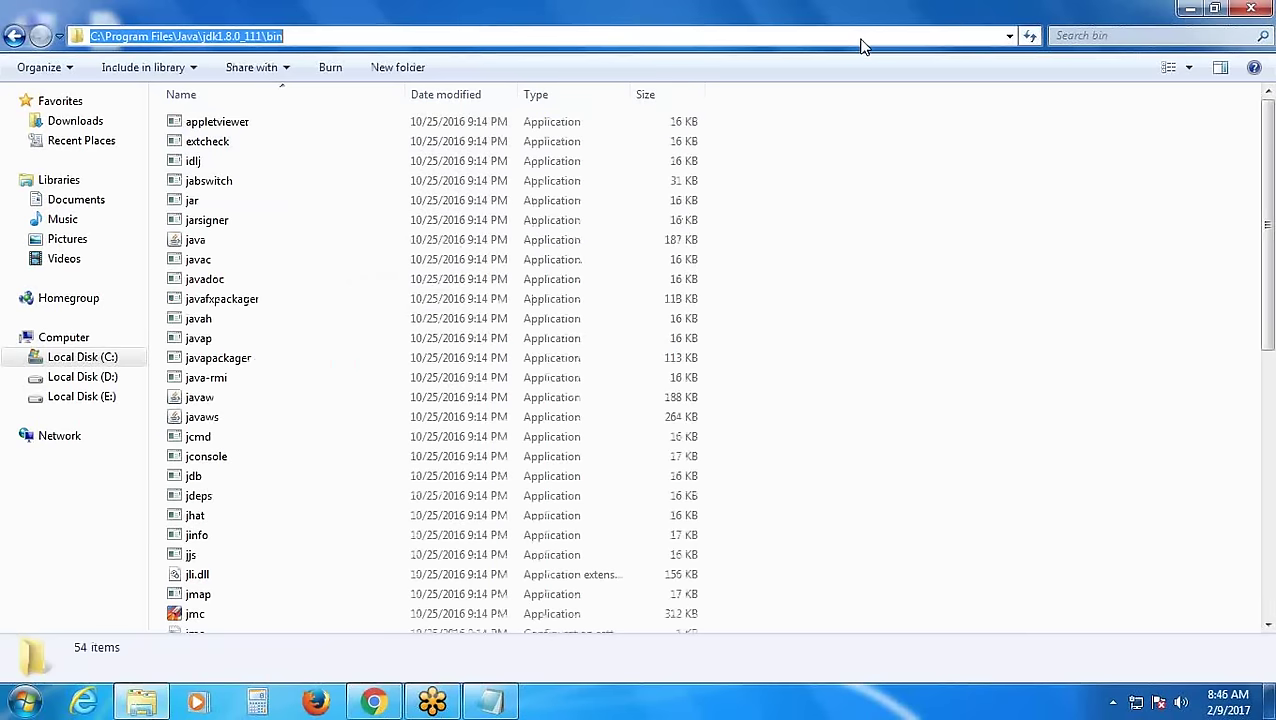
pyautogui.rightClick(272, 38)
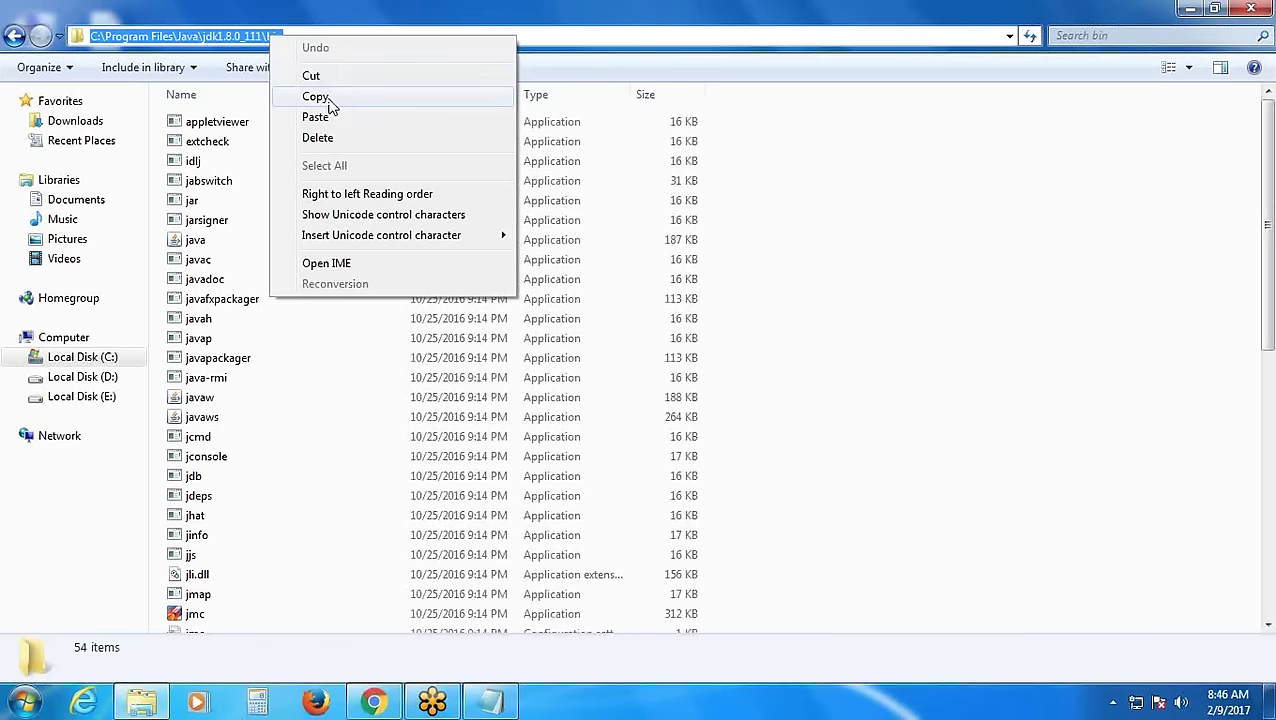
pyautogui.click(330, 101)
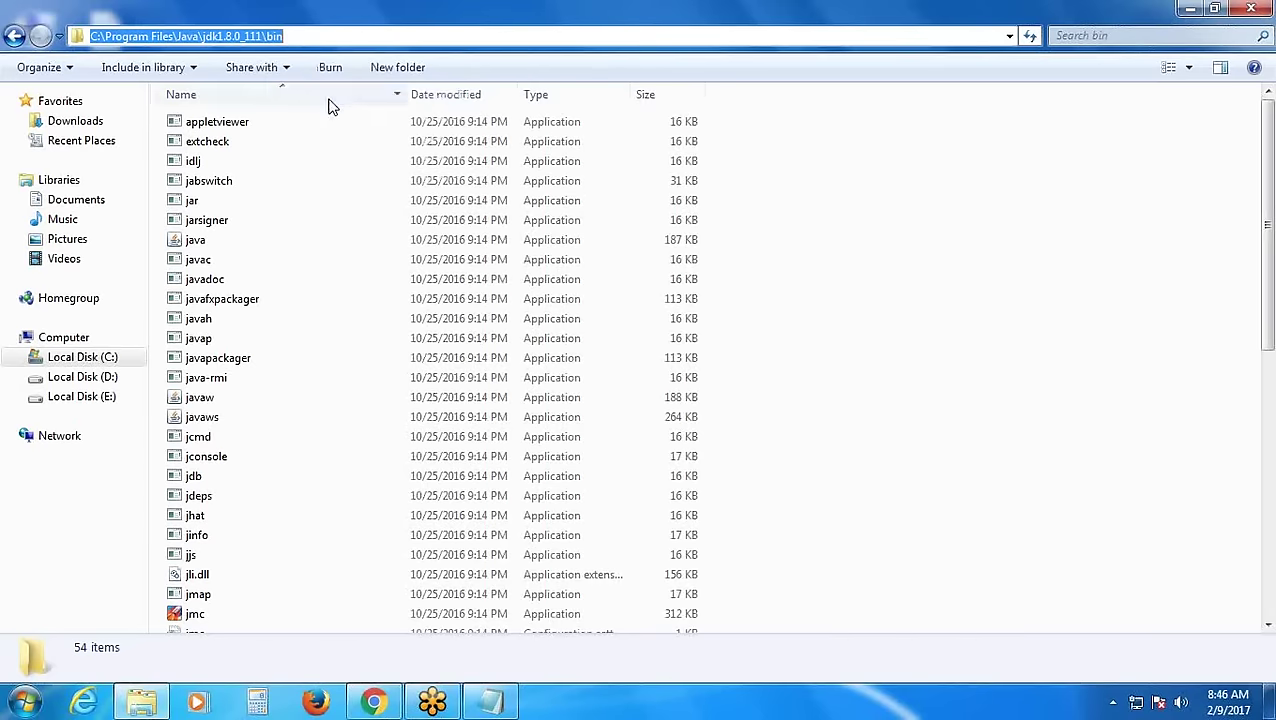
pyautogui.click(1255, 10)
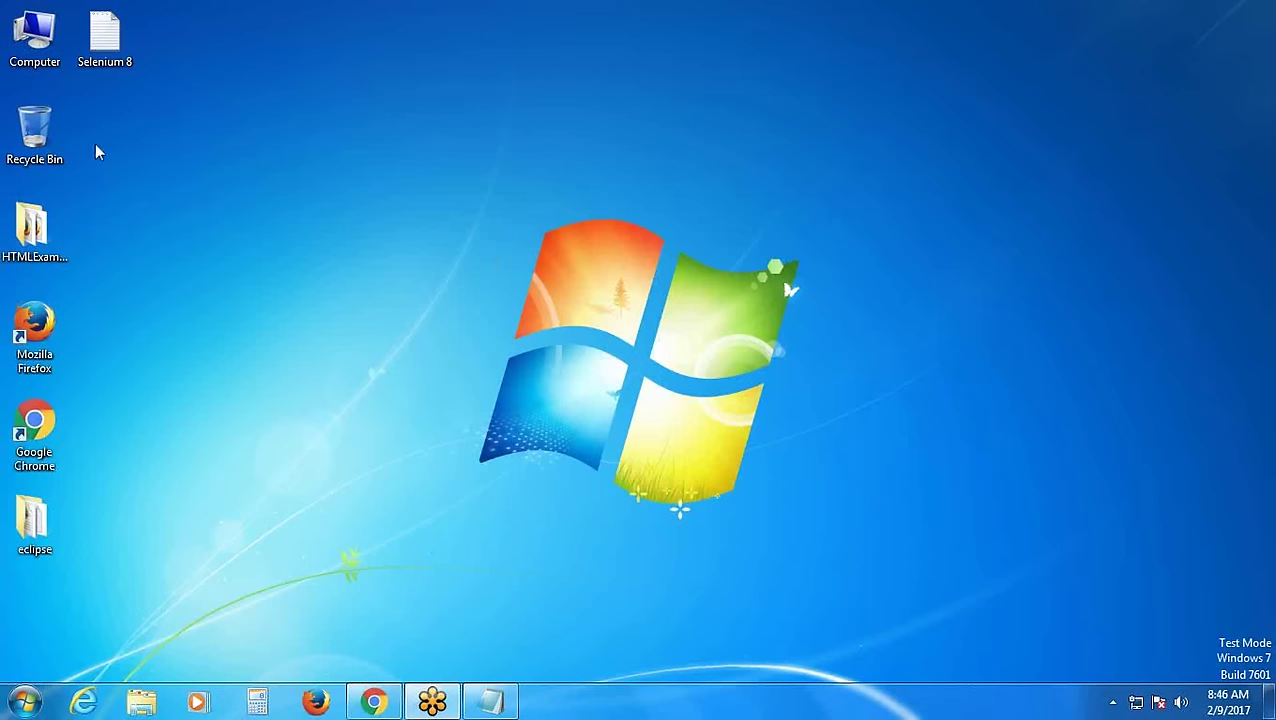
# Return to the Notepad notes and append "and right click" to the line Select "MyComputer"
pyautogui.rightClick(39, 64)
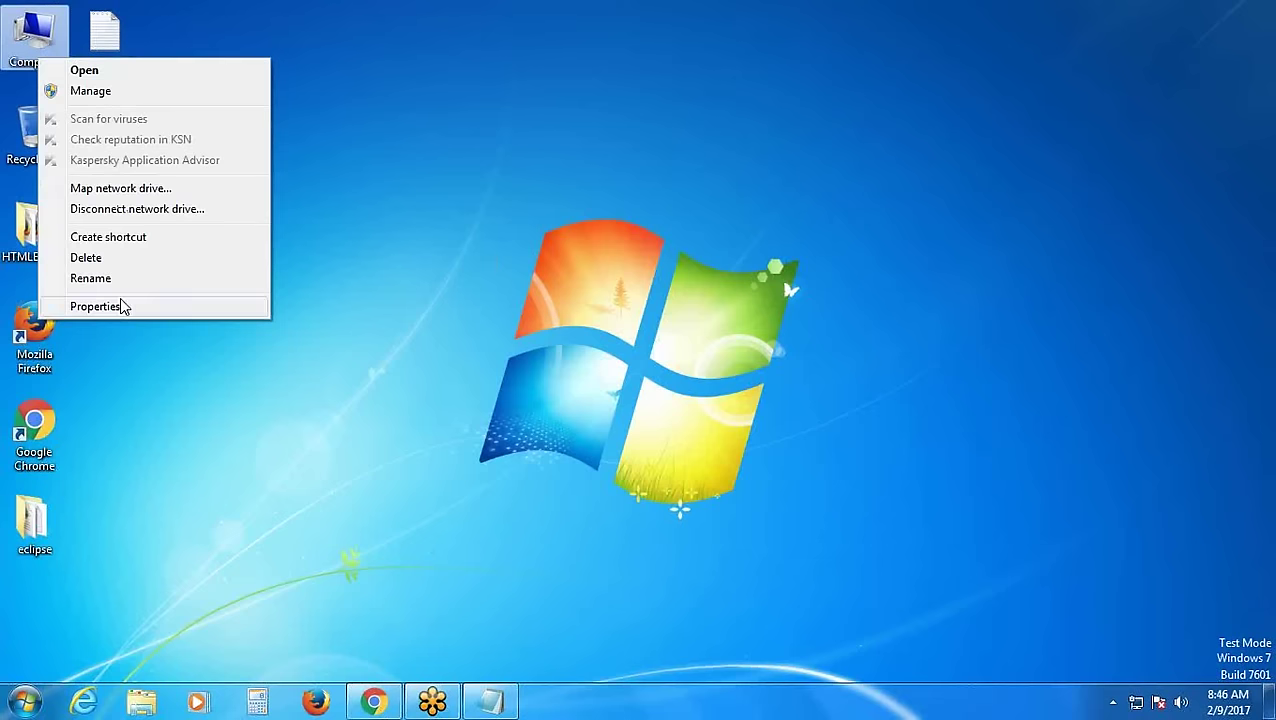
pyautogui.click(486, 702)
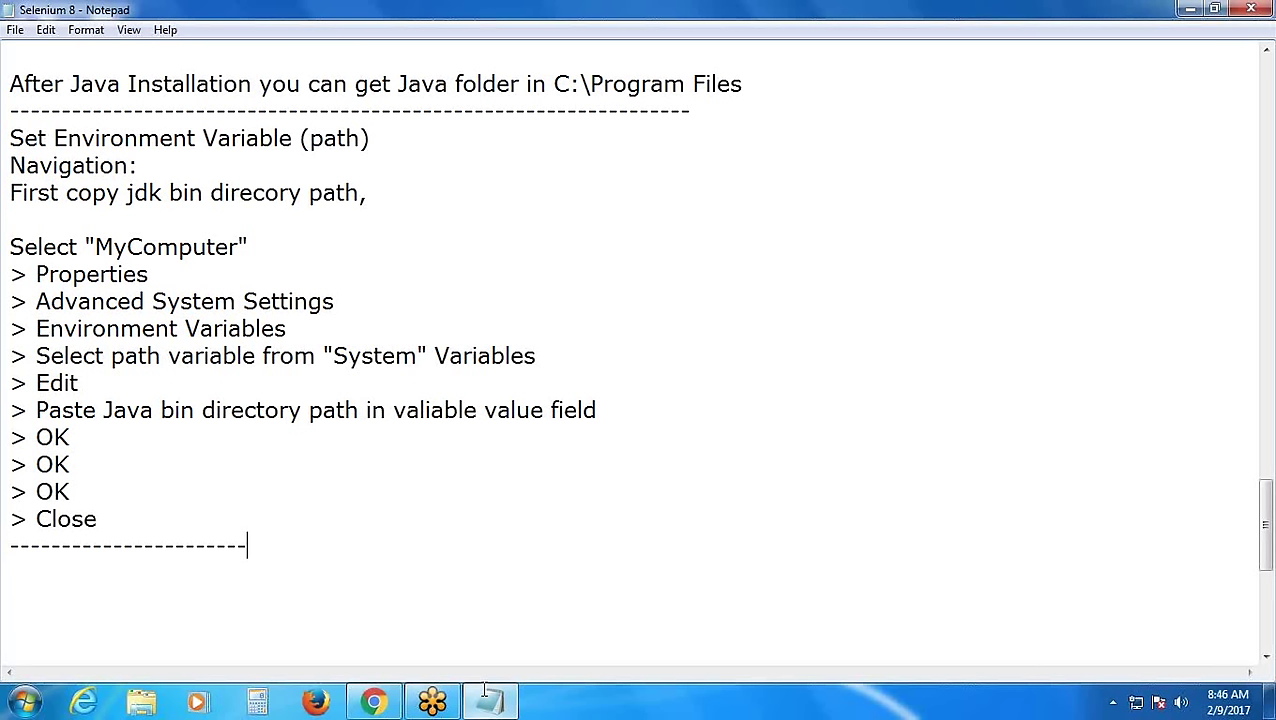
pyautogui.click(281, 237)
pyautogui.write('and ri')
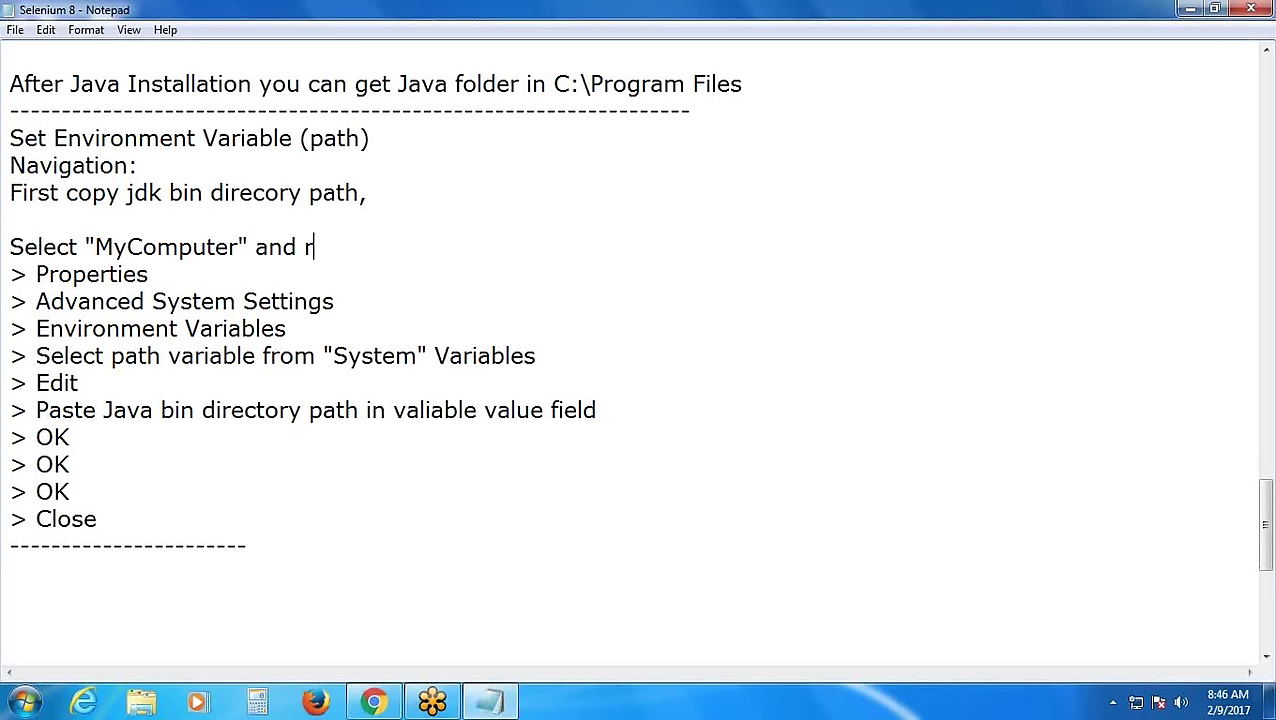
pyautogui.write('ght click')
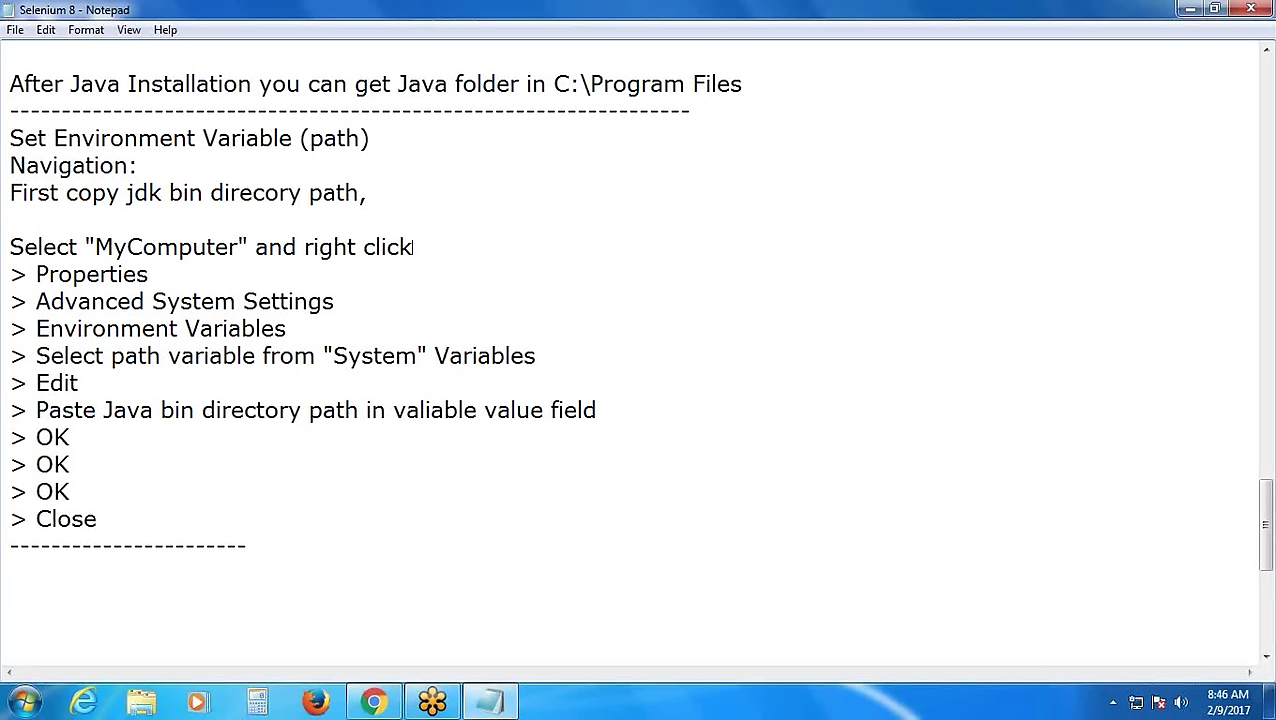
# Minimize the notes and open the Environment Variables dialog through Computer's properties and the advanced system settings
pyautogui.click(1189, 9)
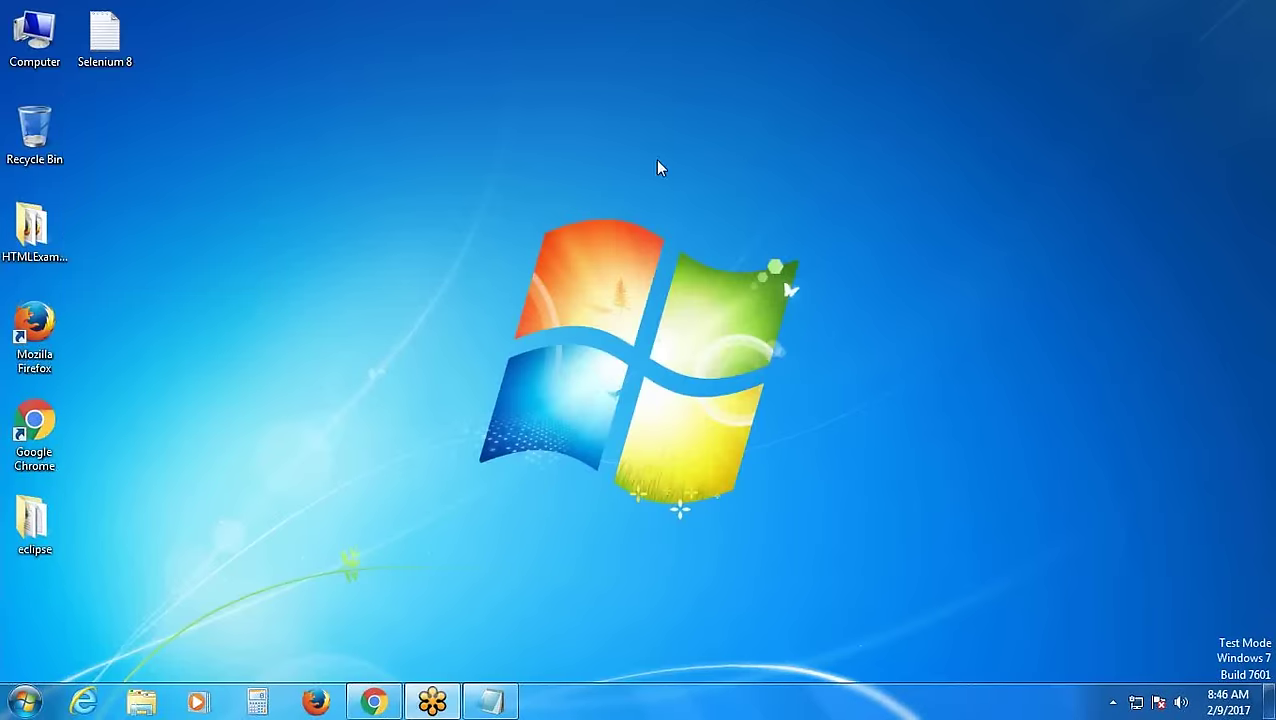
pyautogui.click(52, 34)
pyautogui.rightClick(56, 31)
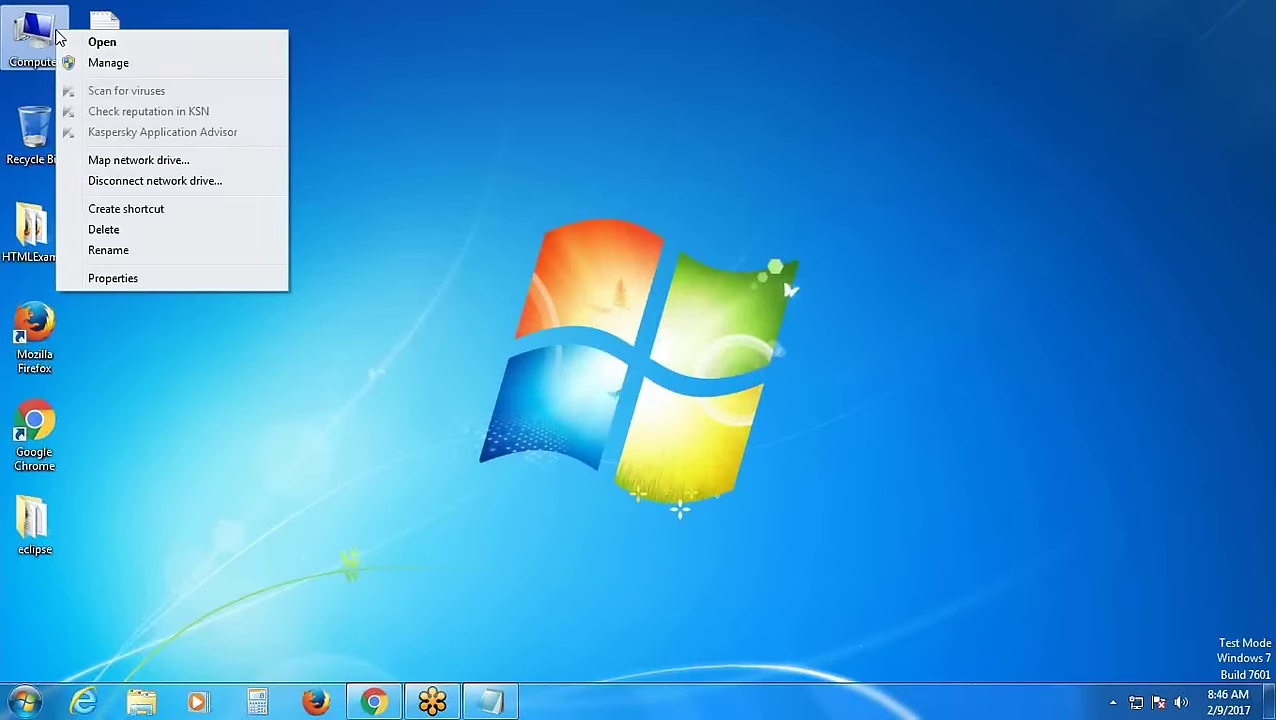
pyautogui.click(141, 279)
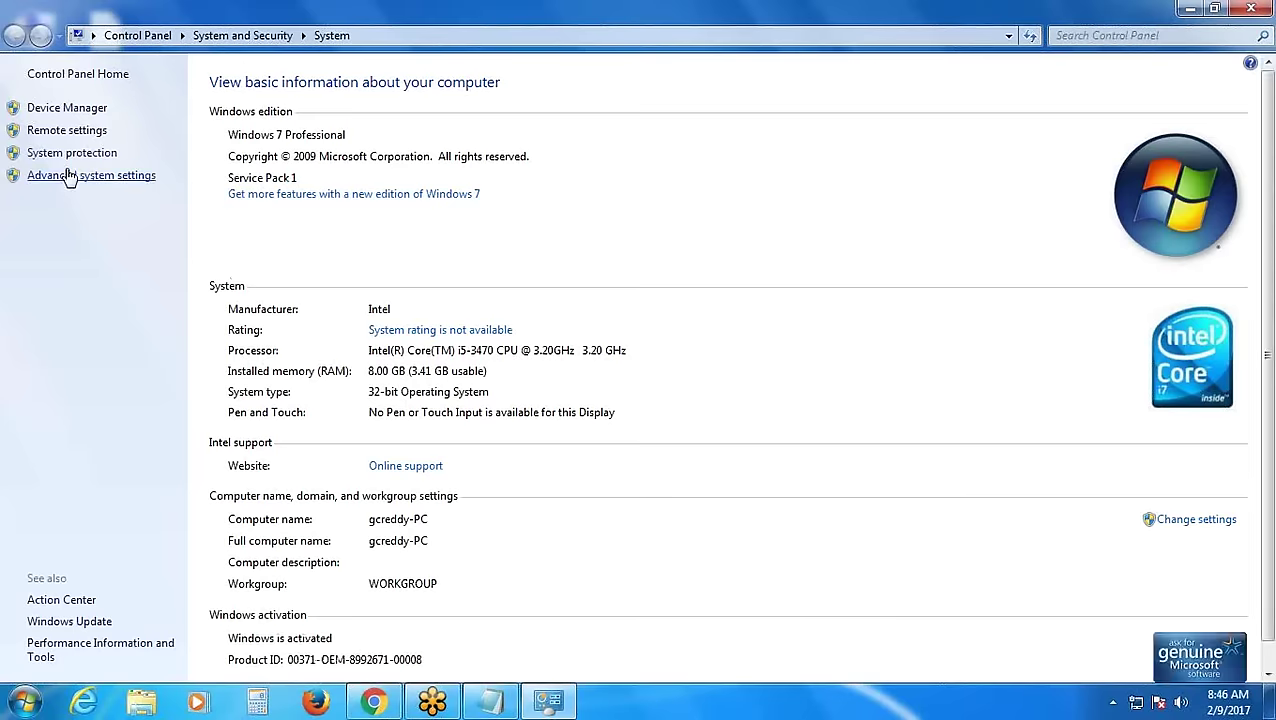
pyautogui.click(68, 176)
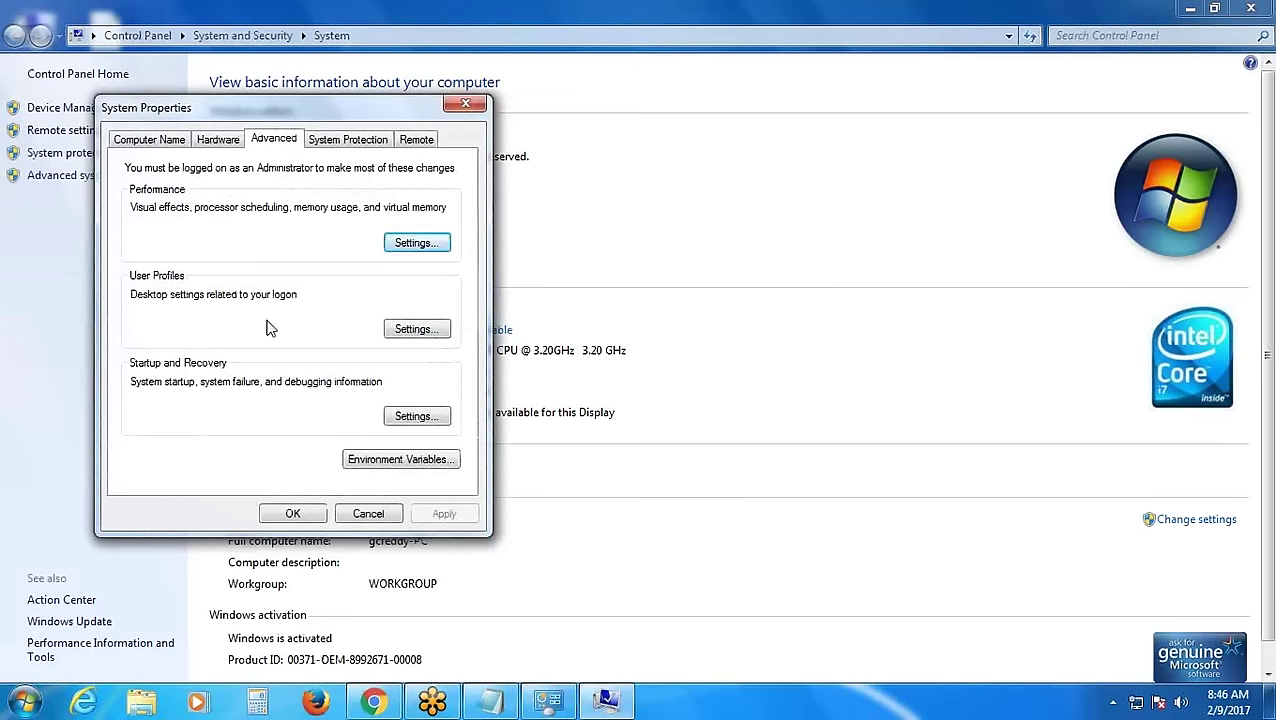
pyautogui.click(380, 460)
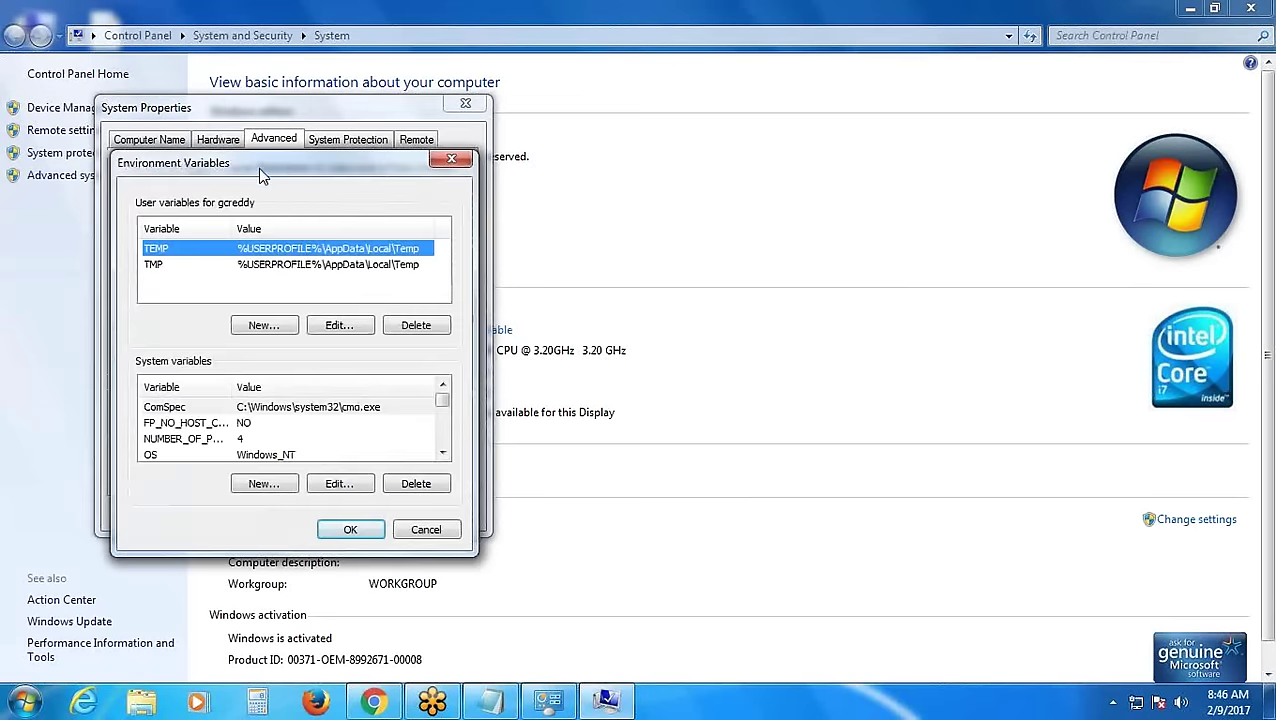
# Replace the value of the Path system variable with the copied path C:\Program Files\Java\jdk1.8.0_111\bin
pyautogui.moveTo(258, 167); pyautogui.dragTo(426, 106)
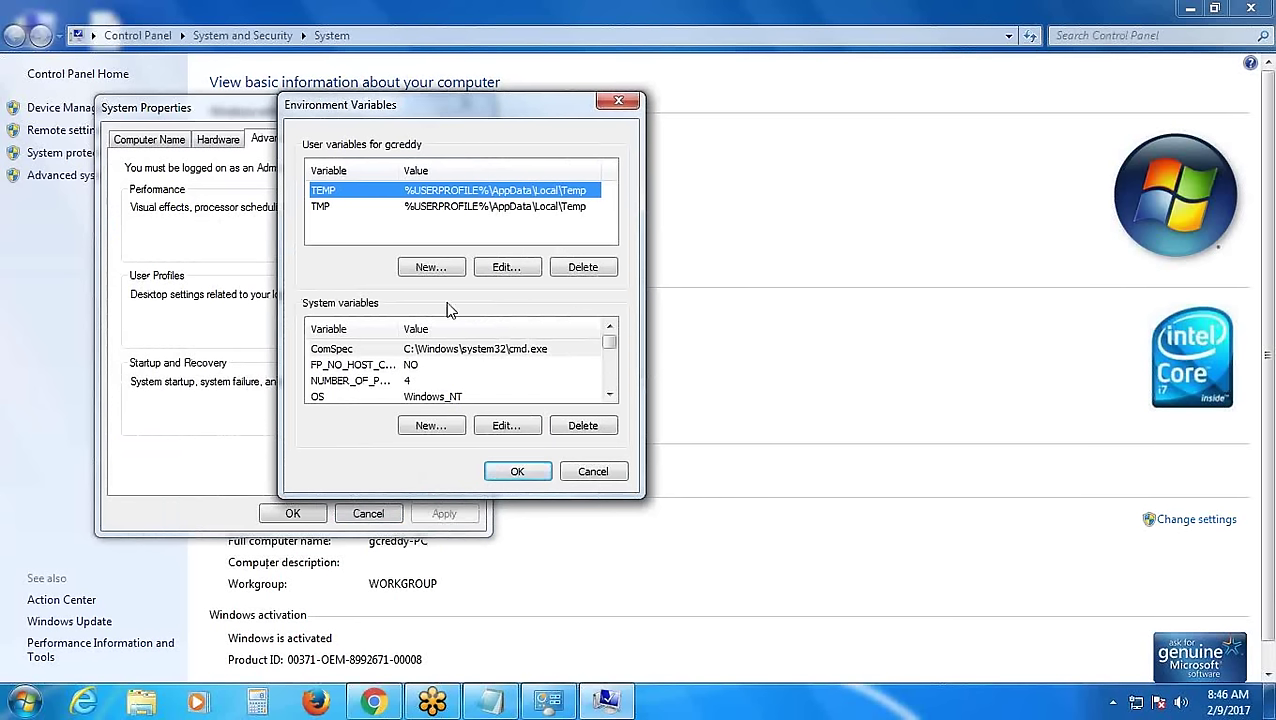
pyautogui.click(609, 396)
pyautogui.click(609, 396)
pyautogui.click(609, 396)
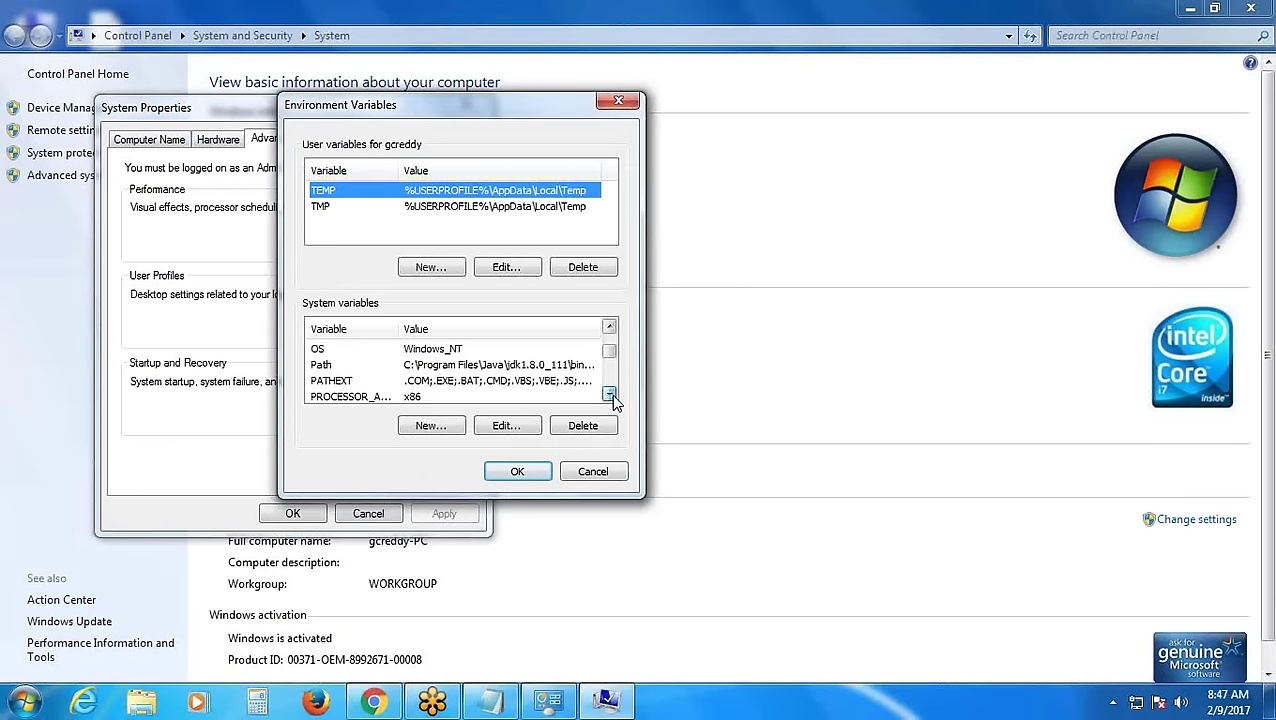
pyautogui.click(609, 396)
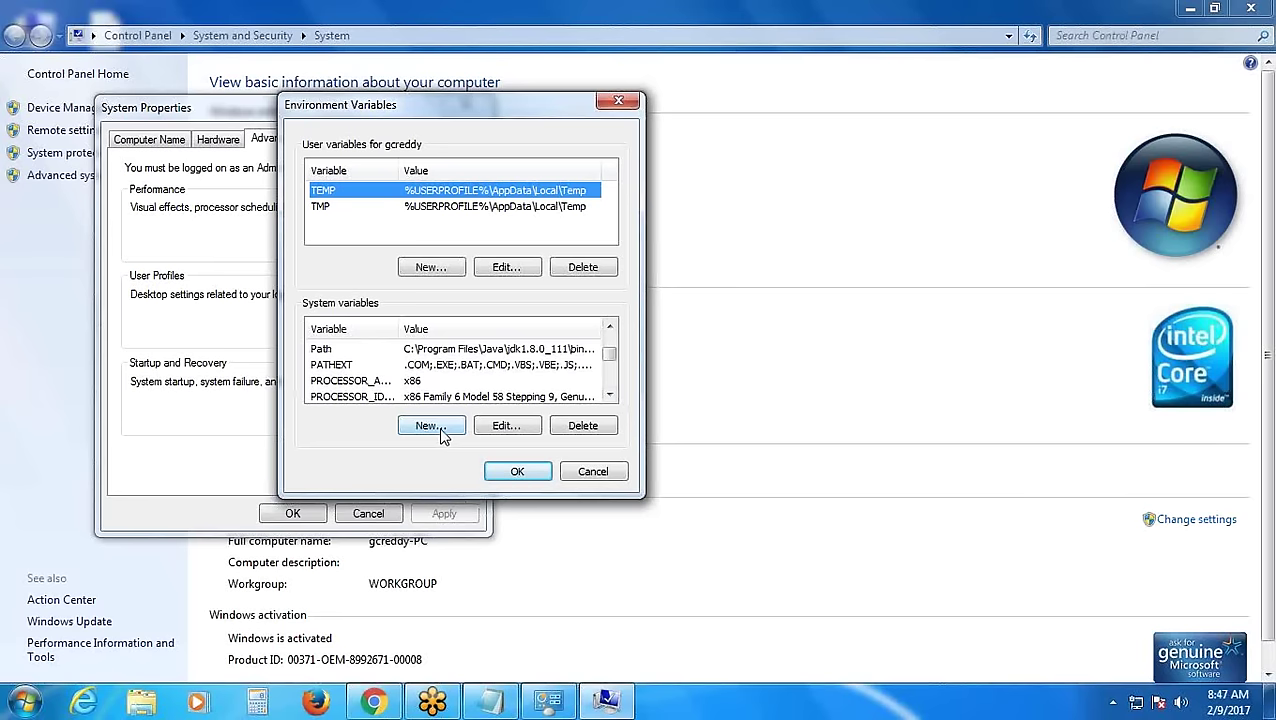
pyautogui.click(338, 350)
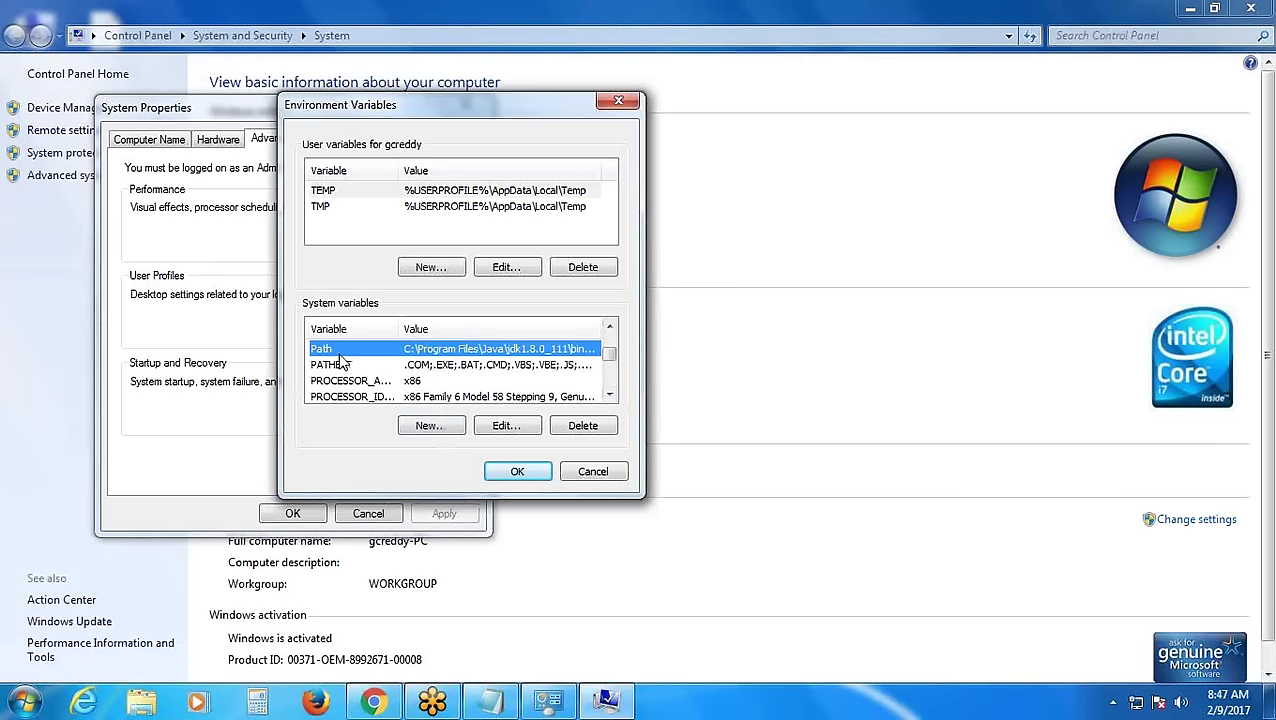
pyautogui.click(509, 432)
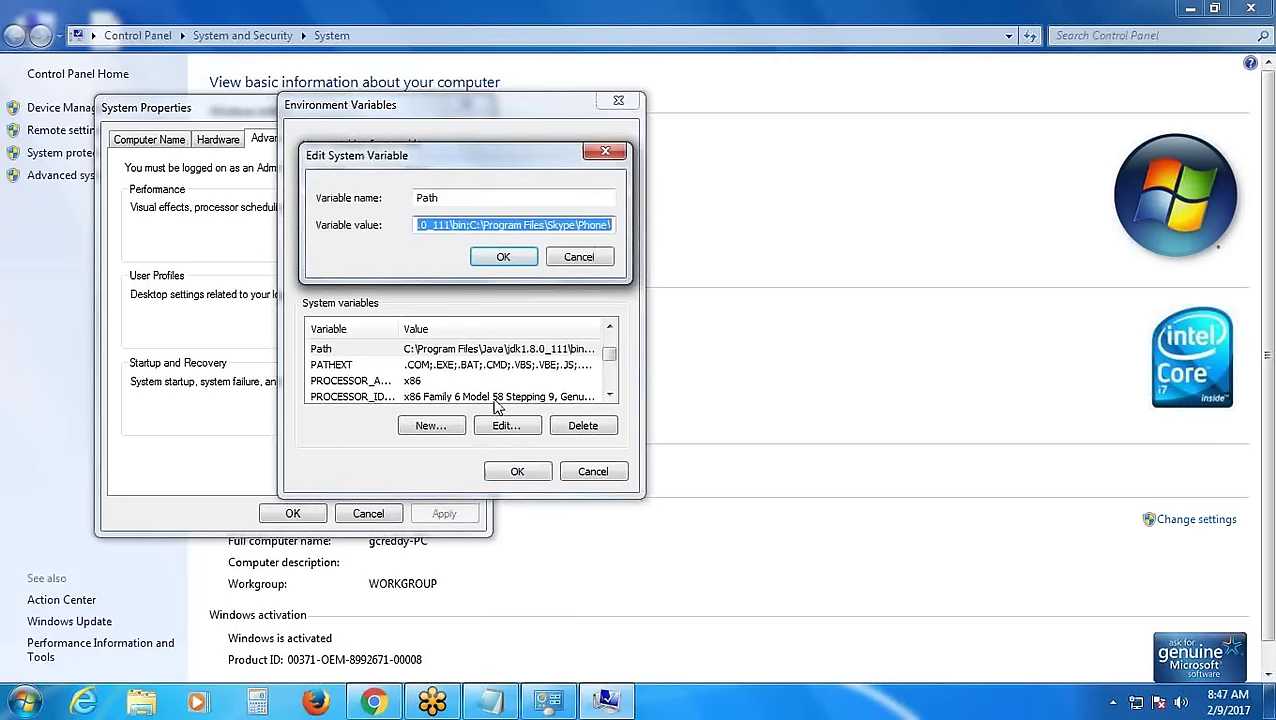
pyautogui.press('Delete')
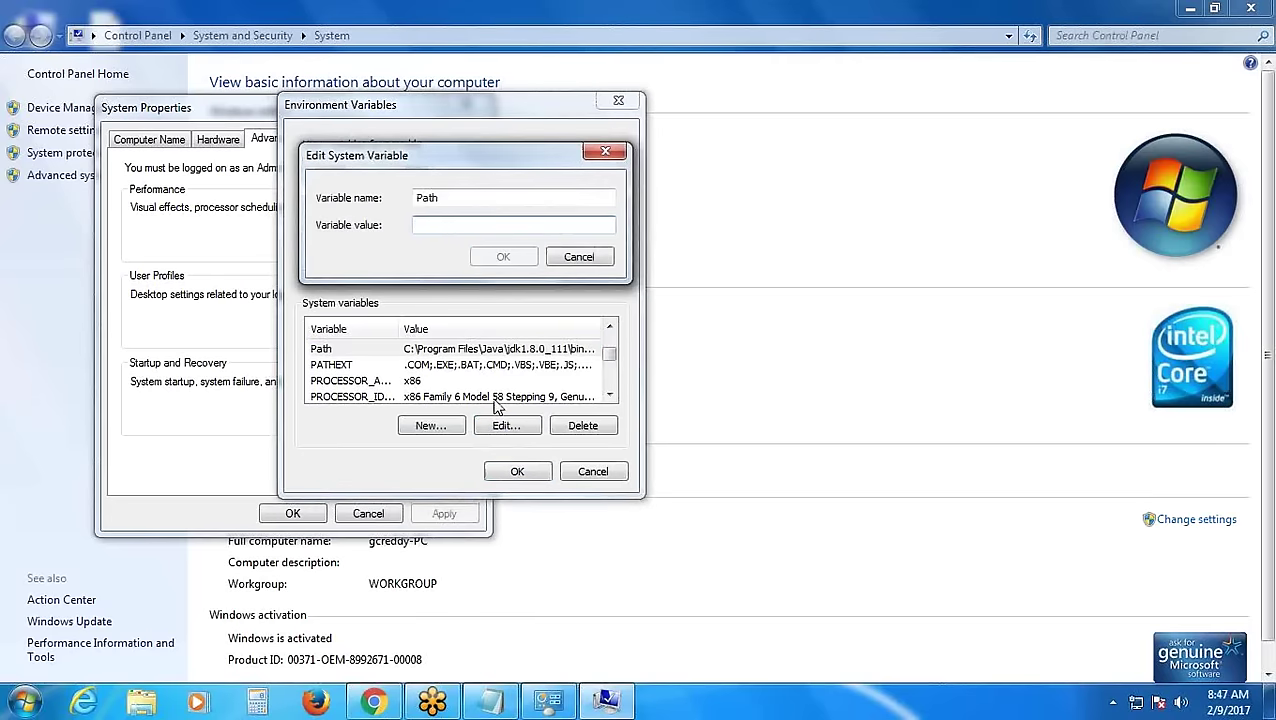
pyautogui.hotkey('ctrl', 'v')
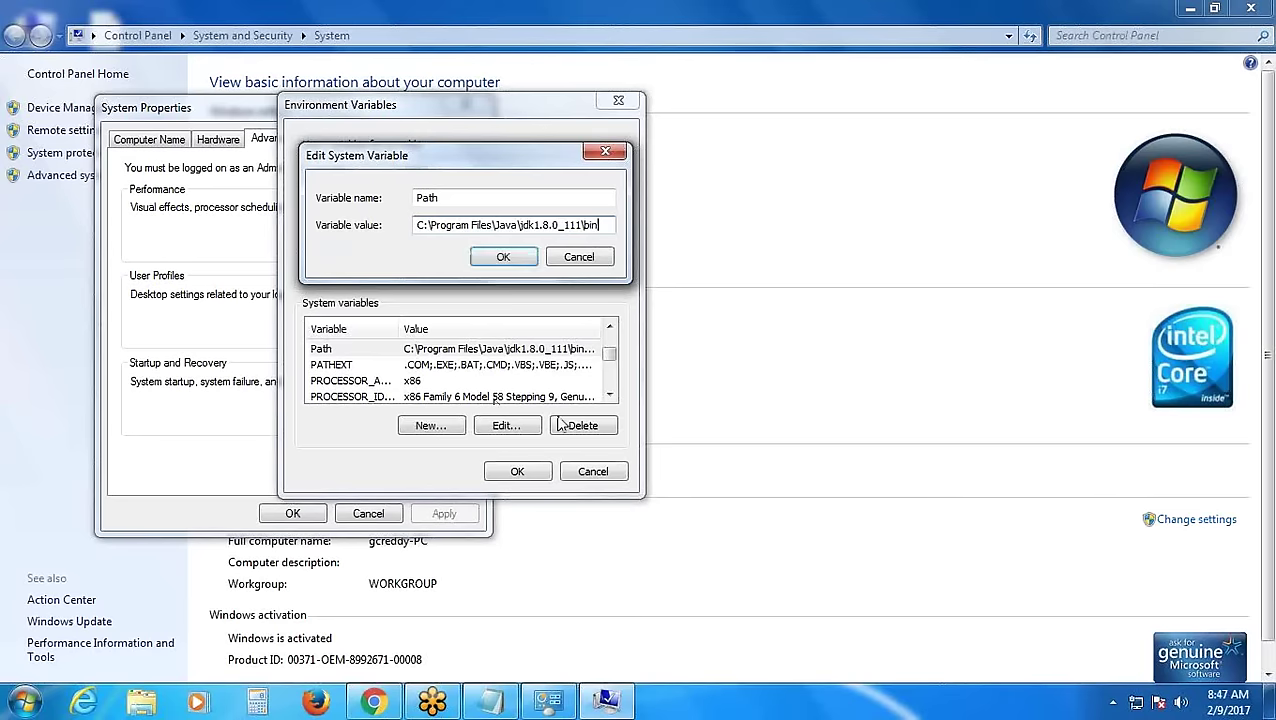
pyautogui.click(504, 257)
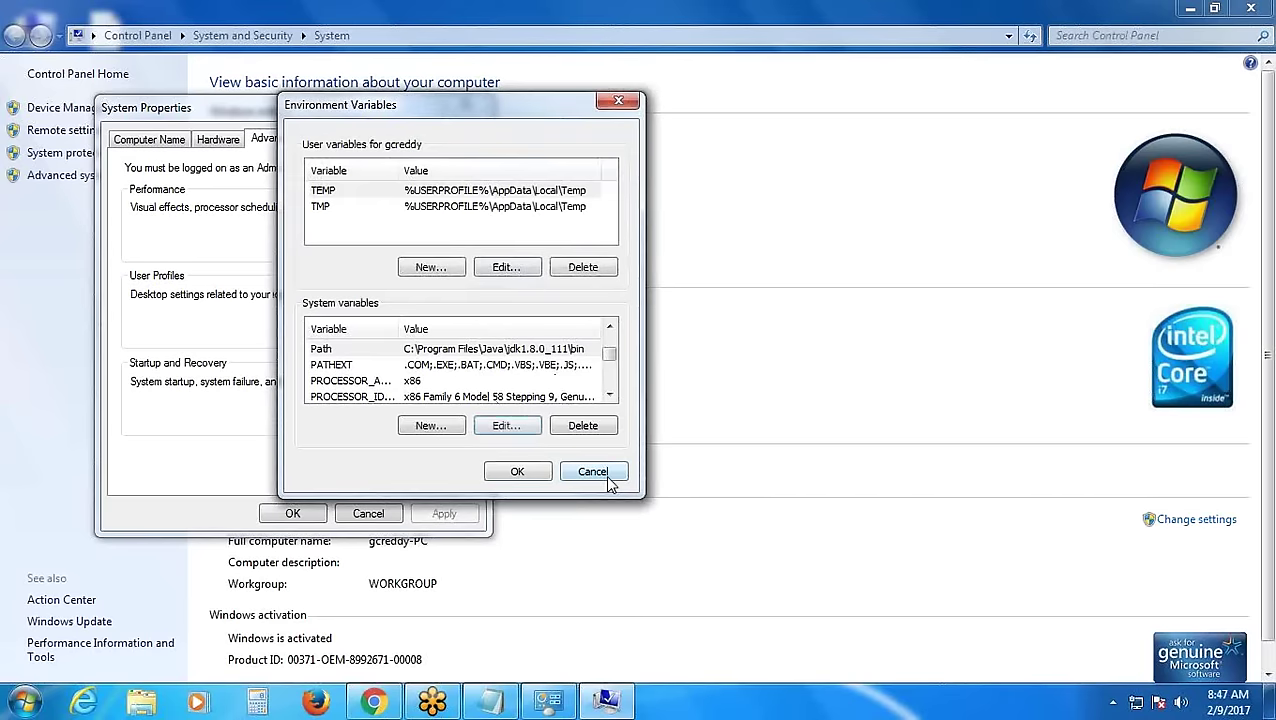
# Accept the changes in Environment Variables and System Properties, and close the System window
pyautogui.click(517, 472)
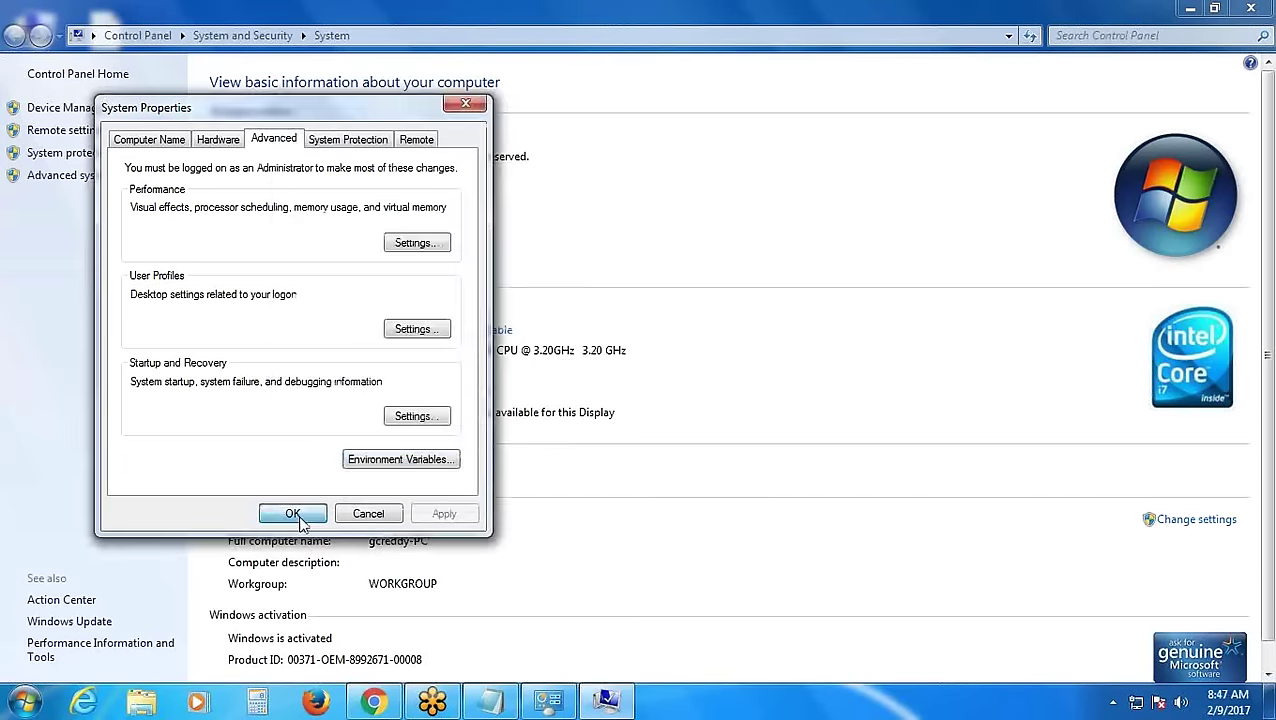
pyautogui.click(292, 513)
pyautogui.click(1250, 8)
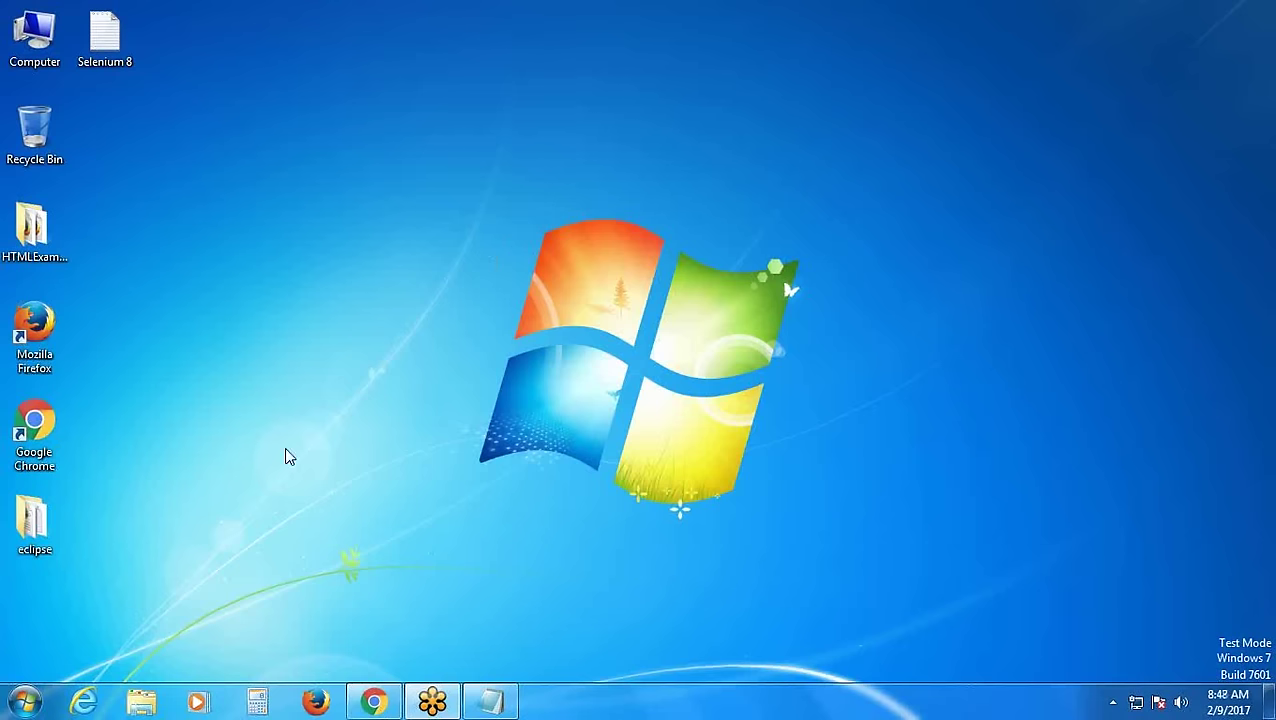
# Return to the Selenium 8 notes and lengthen the dashed separator line below "> Close"
pyautogui.click(500, 703)
pyautogui.scroll(-5, 305, 504)
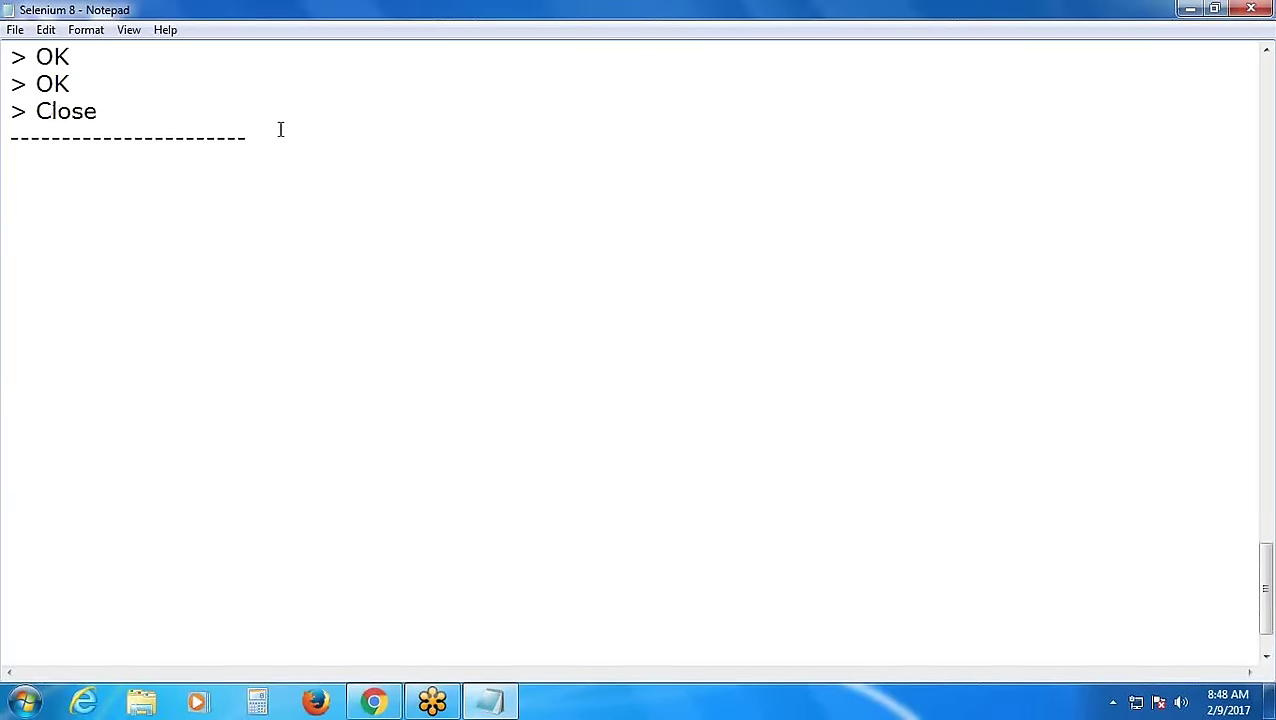
pyautogui.write('-----------------------------------------------------------------------------------')
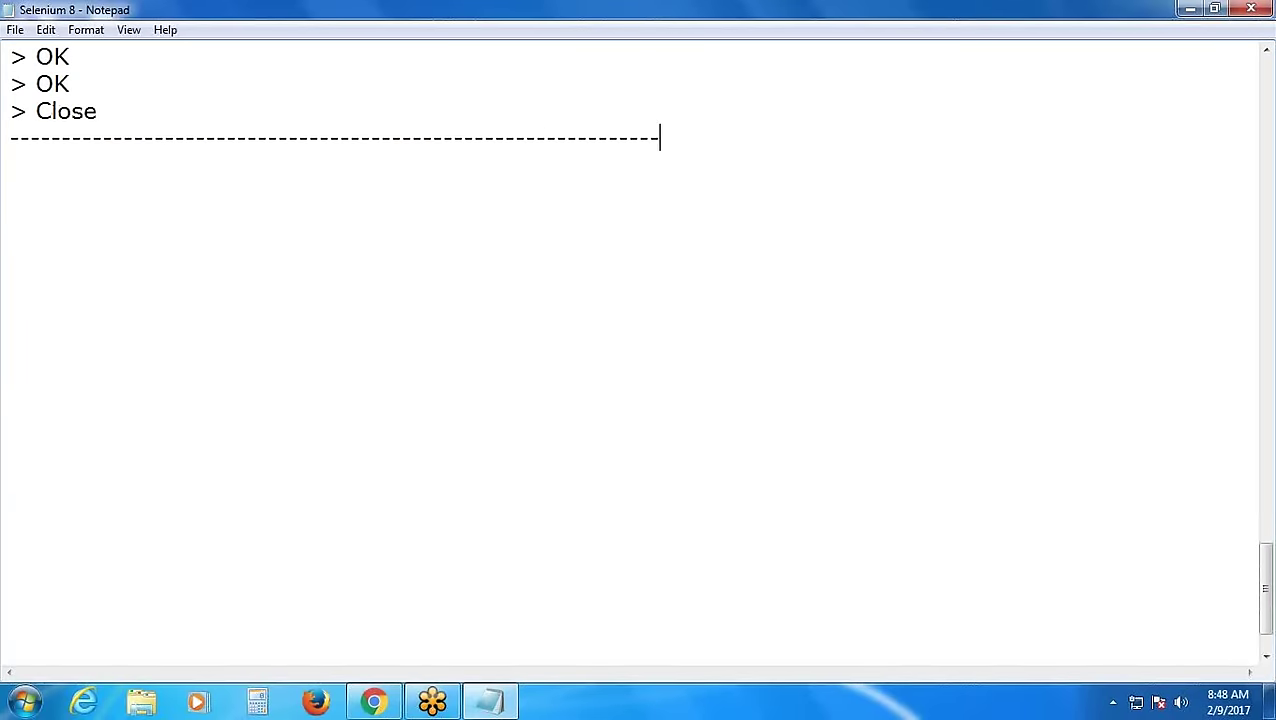
# Add the heading "Write and Execute a Java Program" below the dashed separator, followed by a blank line
pyautogui.press('Return')
pyautogui.write('rite ')
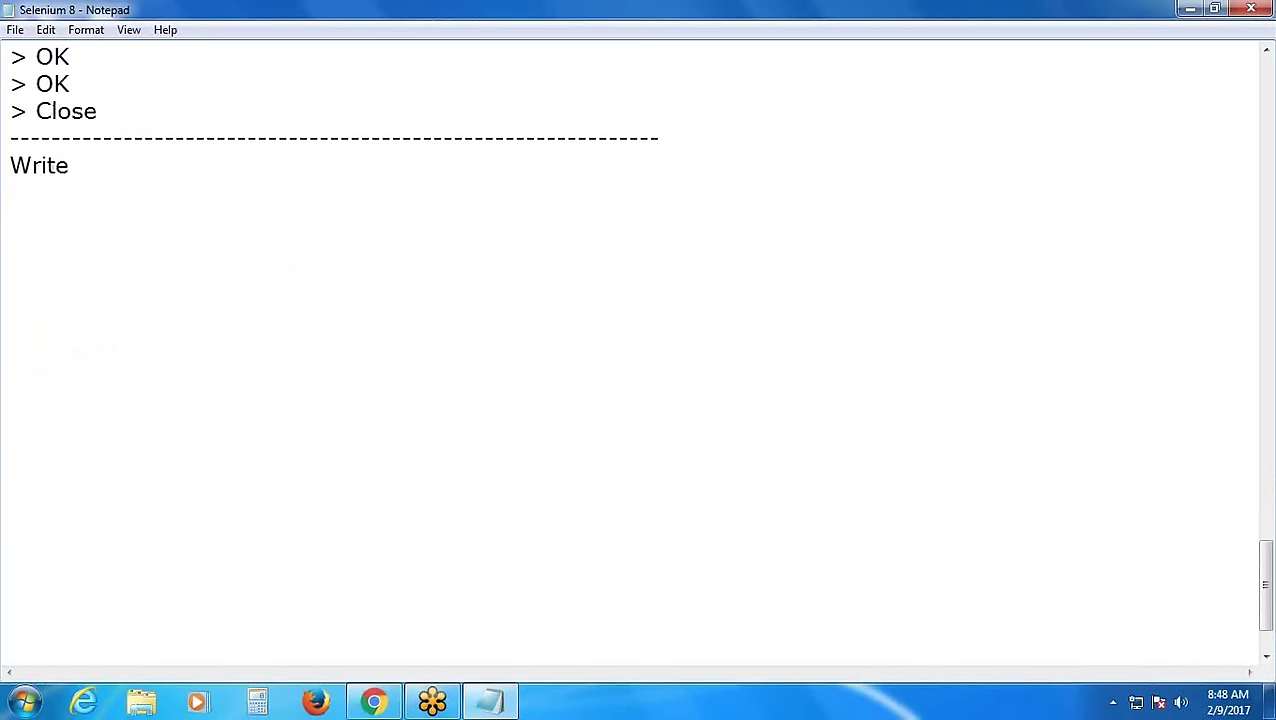
pyautogui.write('and Execut')
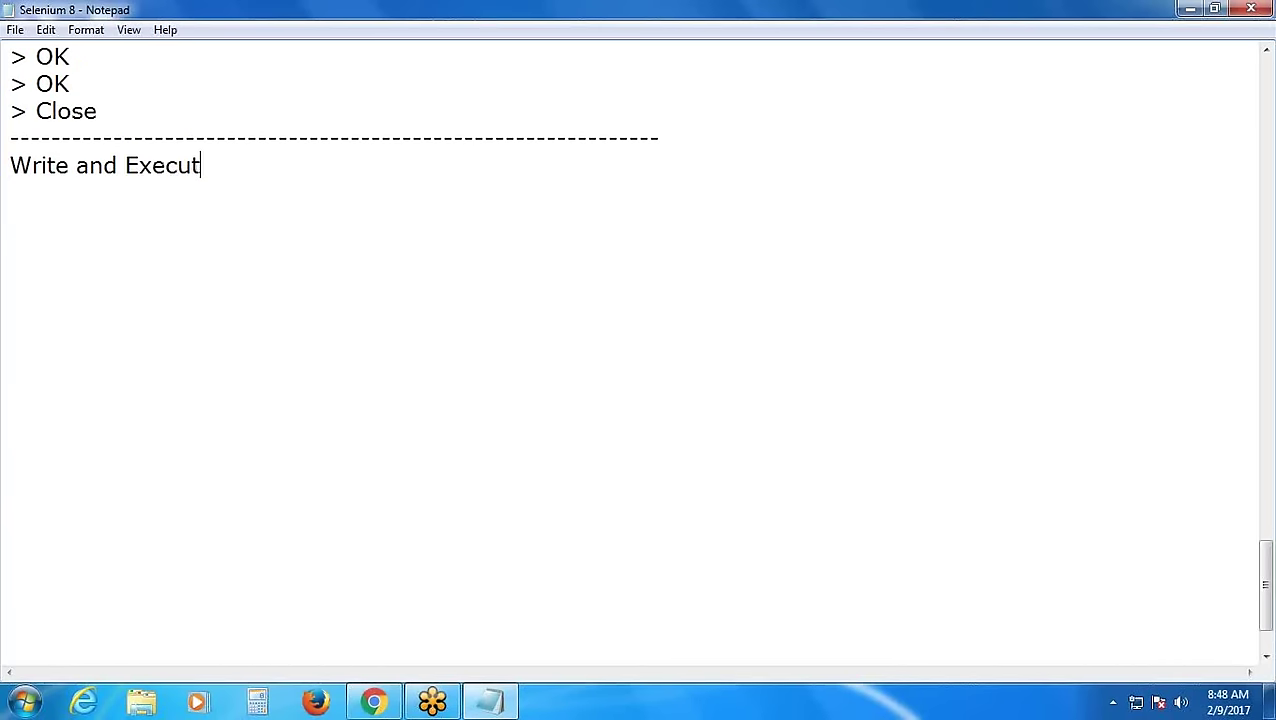
pyautogui.write('e a java')
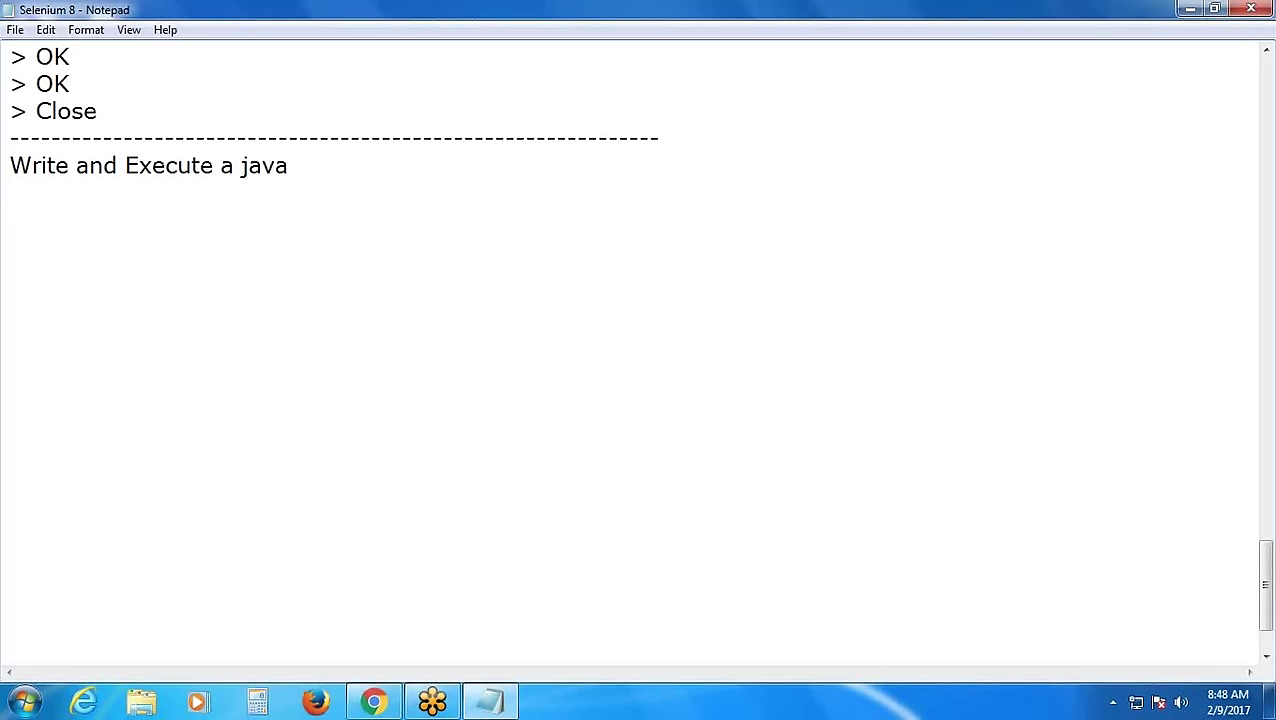
pyautogui.press('BackSpace')
pyautogui.press('BackSpace')
pyautogui.press('BackSpace')
pyautogui.press('BackSpace')
pyautogui.press('BackSpace')
pyautogui.write('Java Progr')
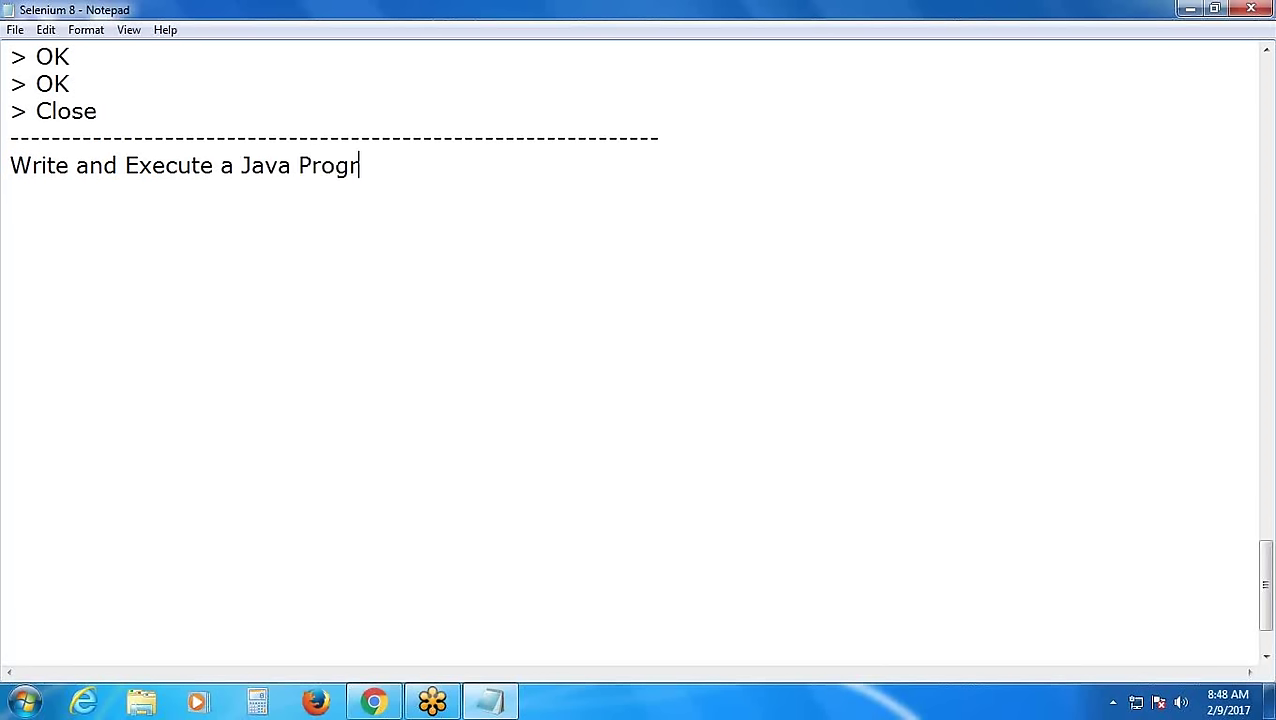
pyautogui.write('am')
pyautogui.press('Return')
pyautogui.press('Return')
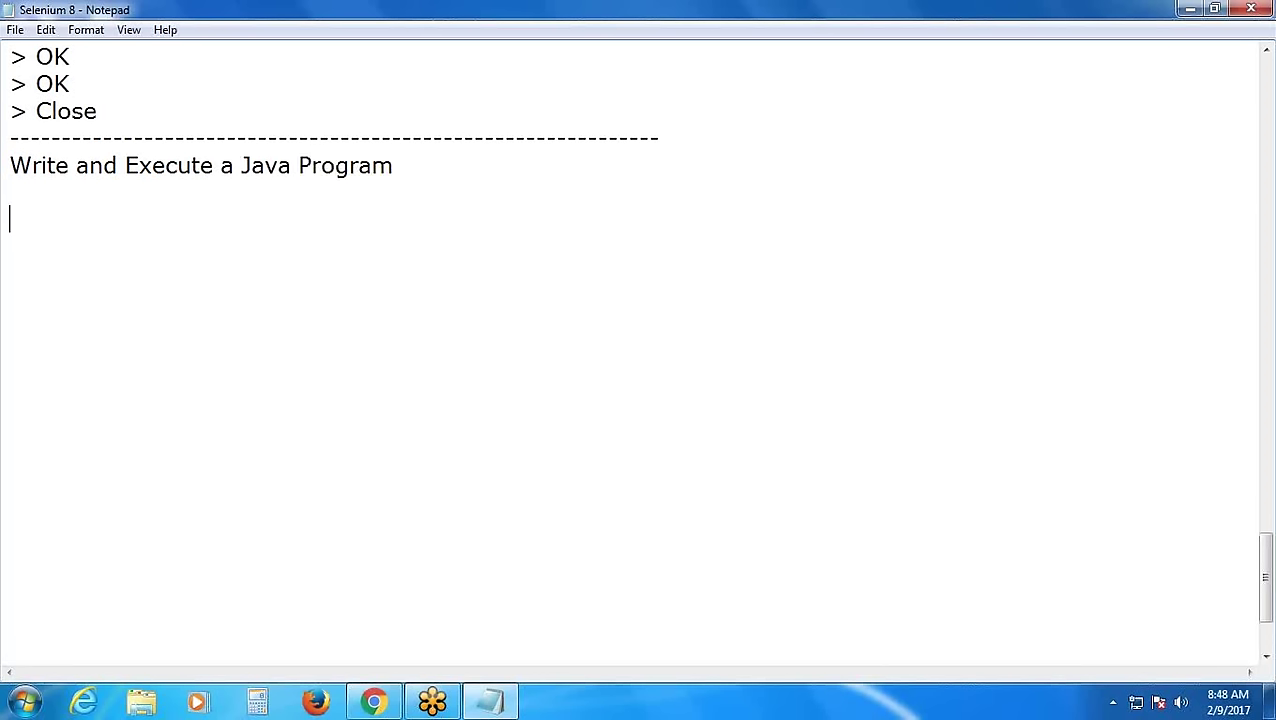
# Write the line "Step 1: Write a Program" under the heading and leave a blank line after it
pyautogui.write('Step 1')
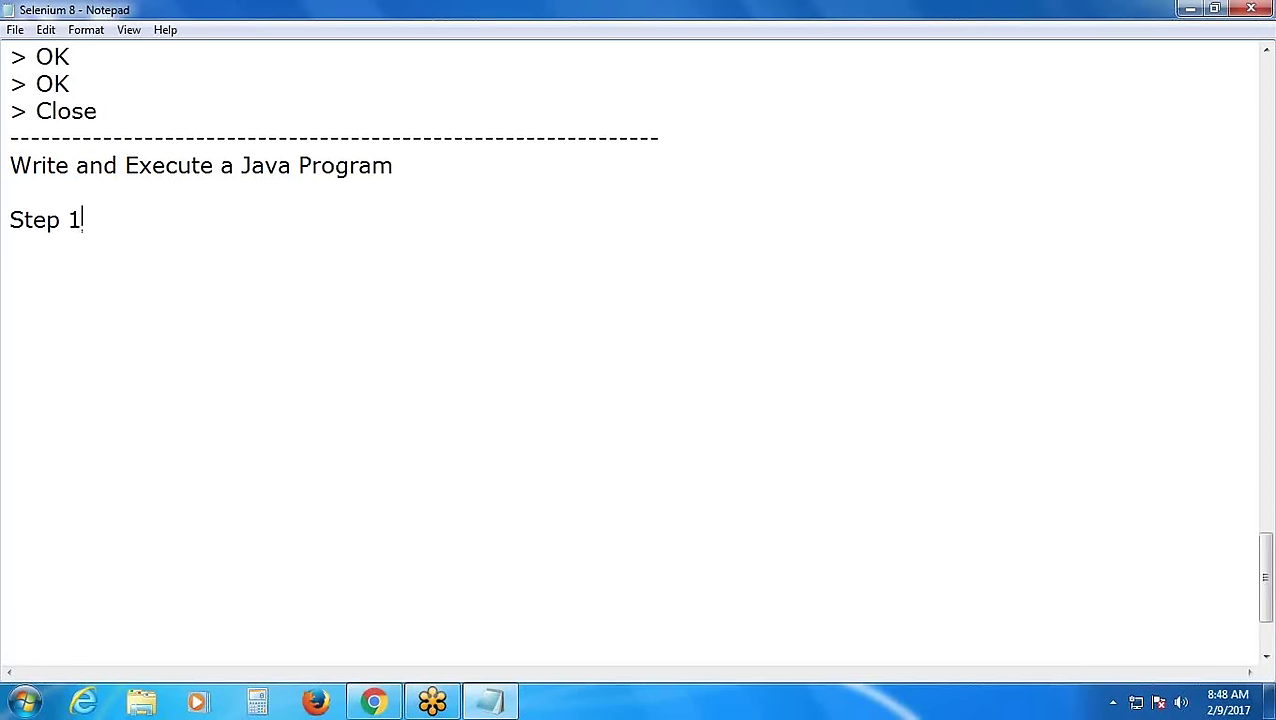
pyautogui.write(': Write ')
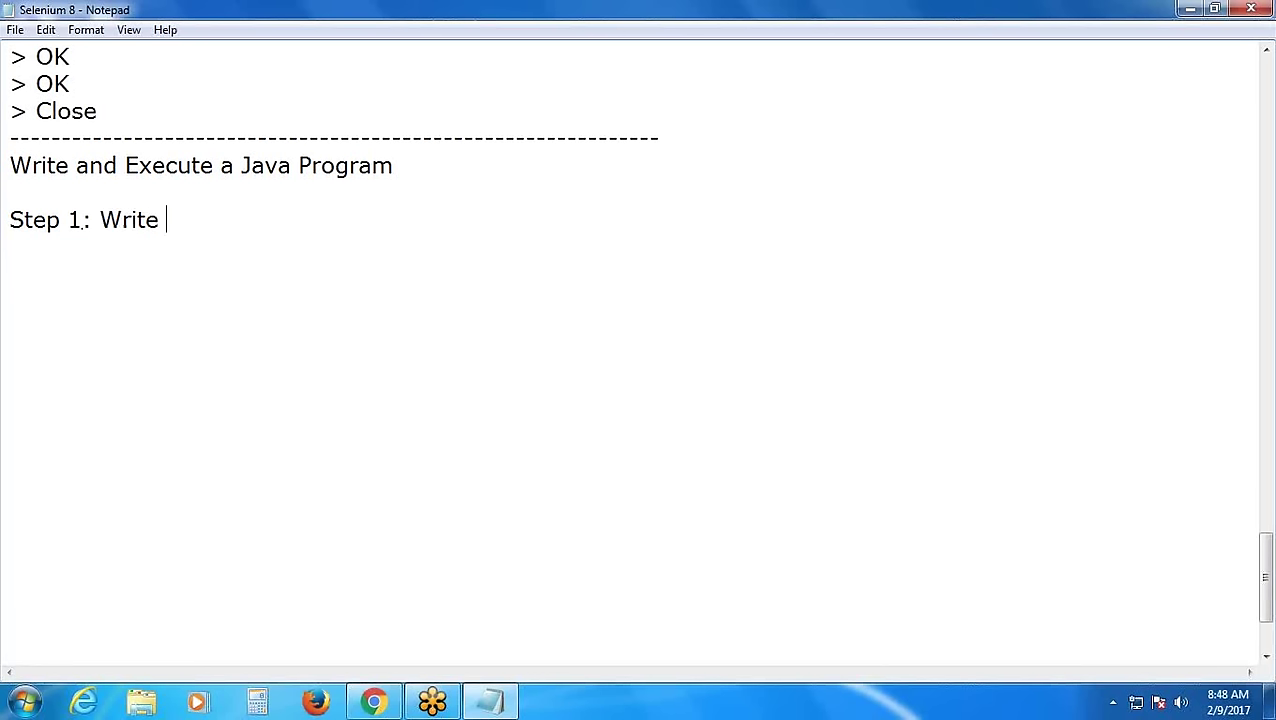
pyautogui.write('a Program')
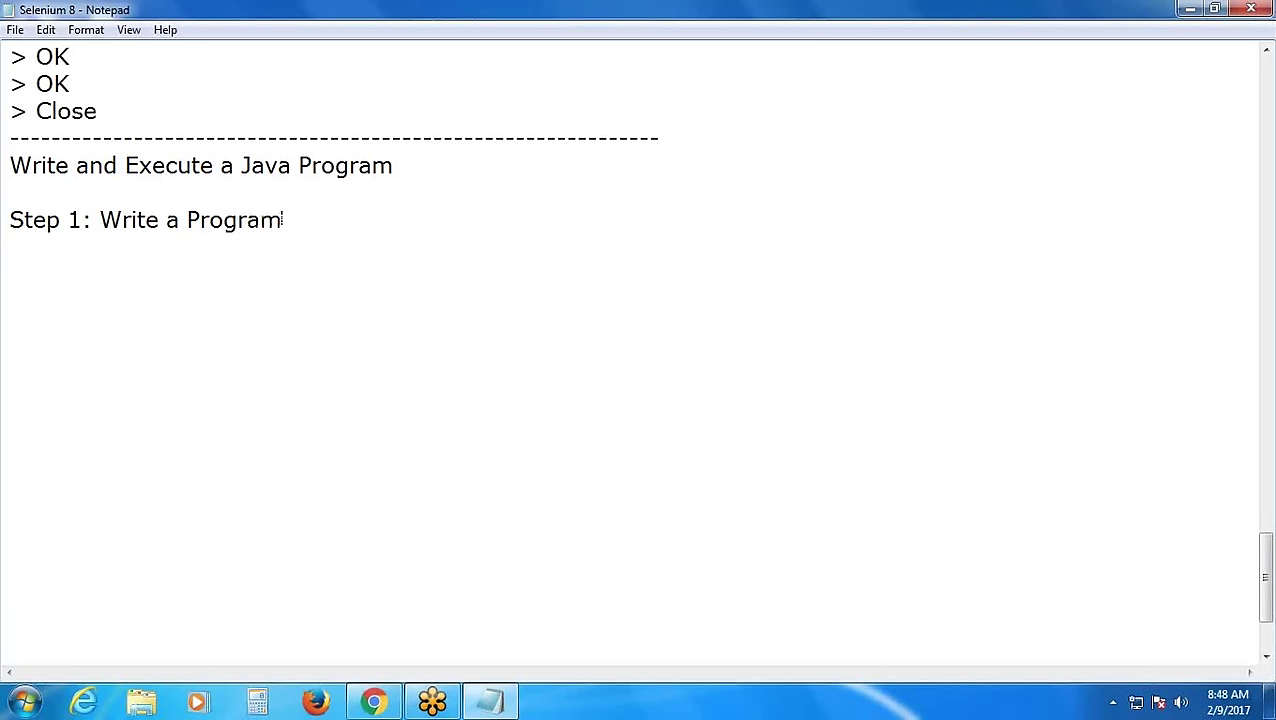
pyautogui.press('Return')
pyautogui.press('Return')
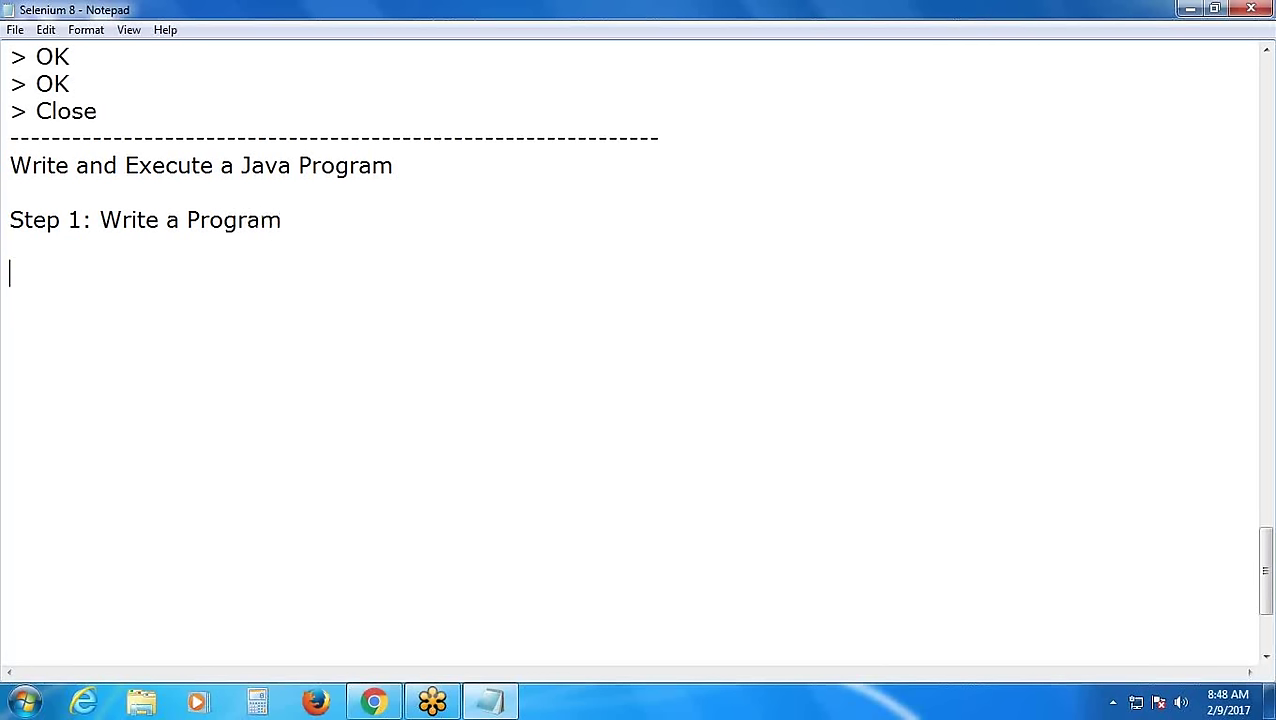
# Minimize the notes, create a new text document on the desktop with its default name, and open it maximized
pyautogui.click(1190, 13)
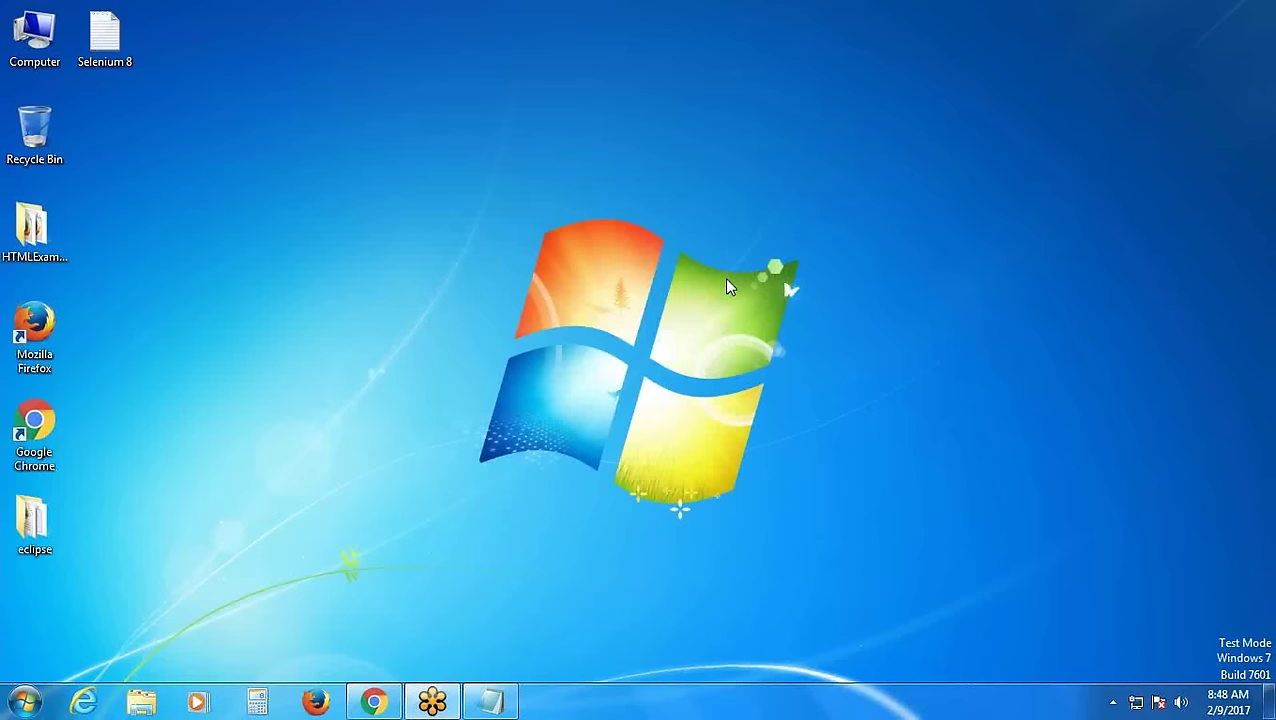
pyautogui.rightClick(248, 216)
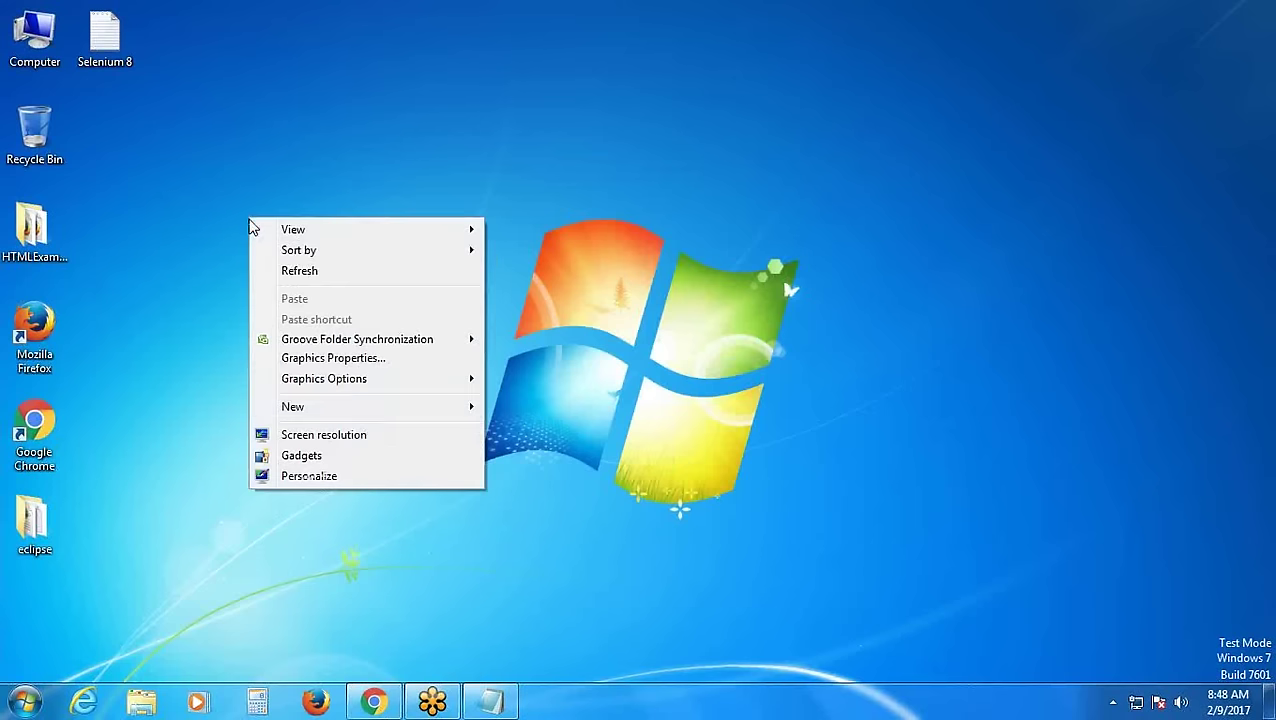
pyautogui.moveTo(330, 407)
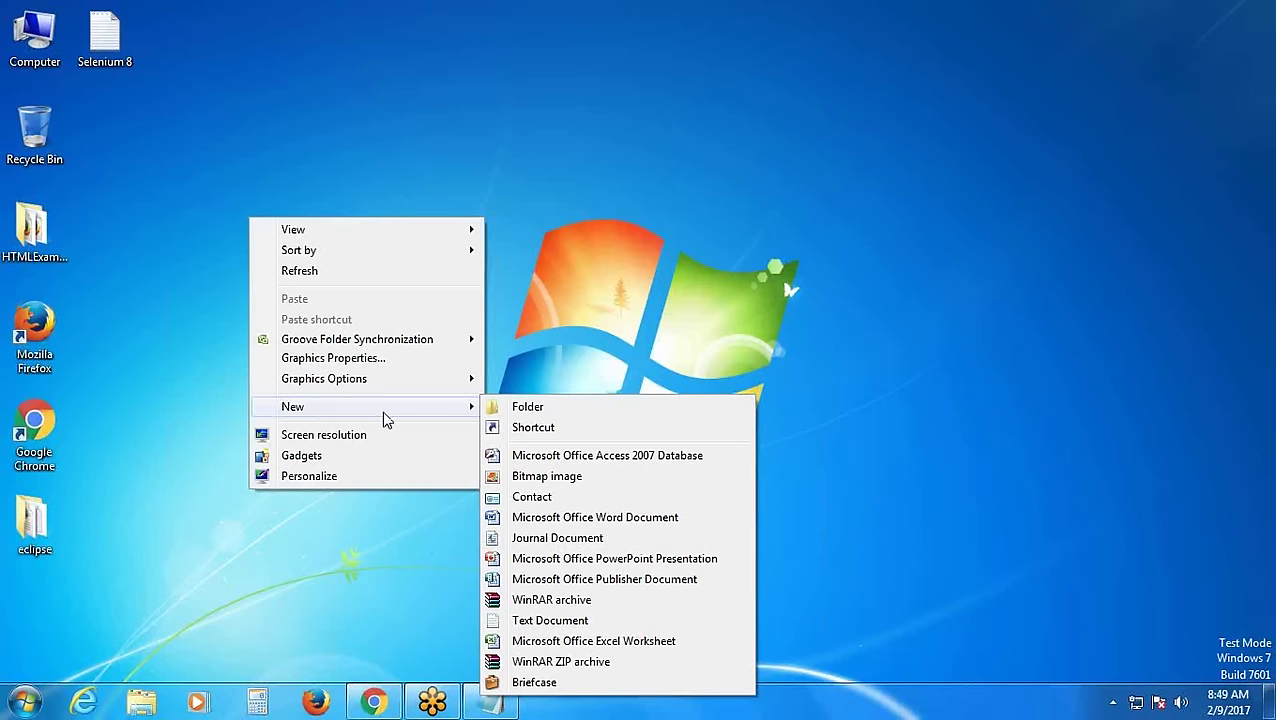
pyautogui.click(505, 620)
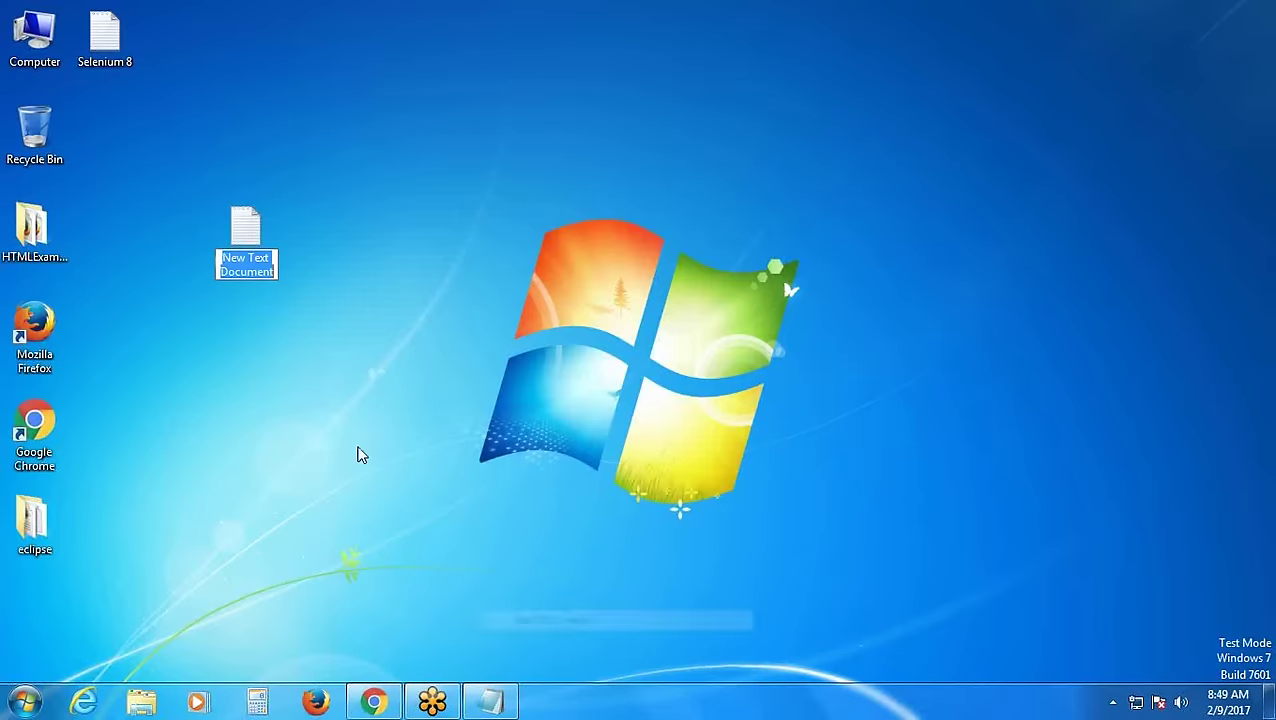
pyautogui.click(247, 238)
pyautogui.doubleClick(247, 238)
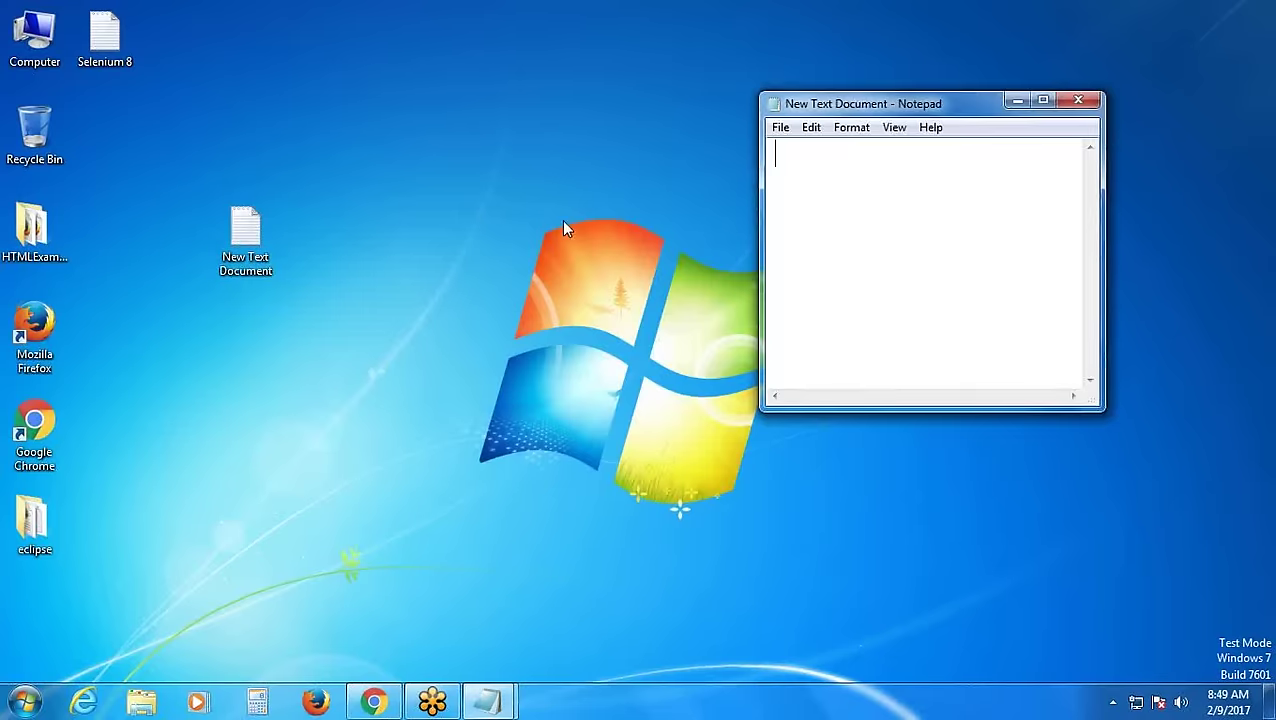
pyautogui.click(1046, 101)
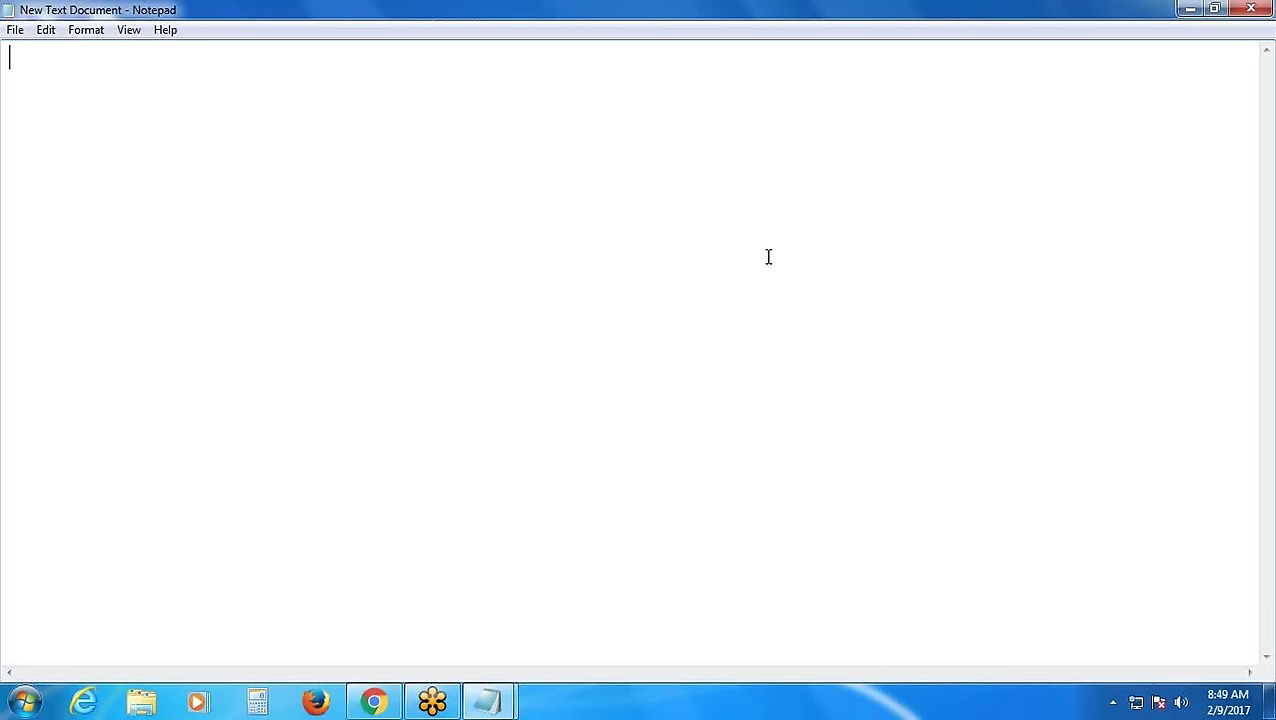
# Write the class declaration "public class Sample {" with its closing brace on the following line
pyautogui.write('public ')
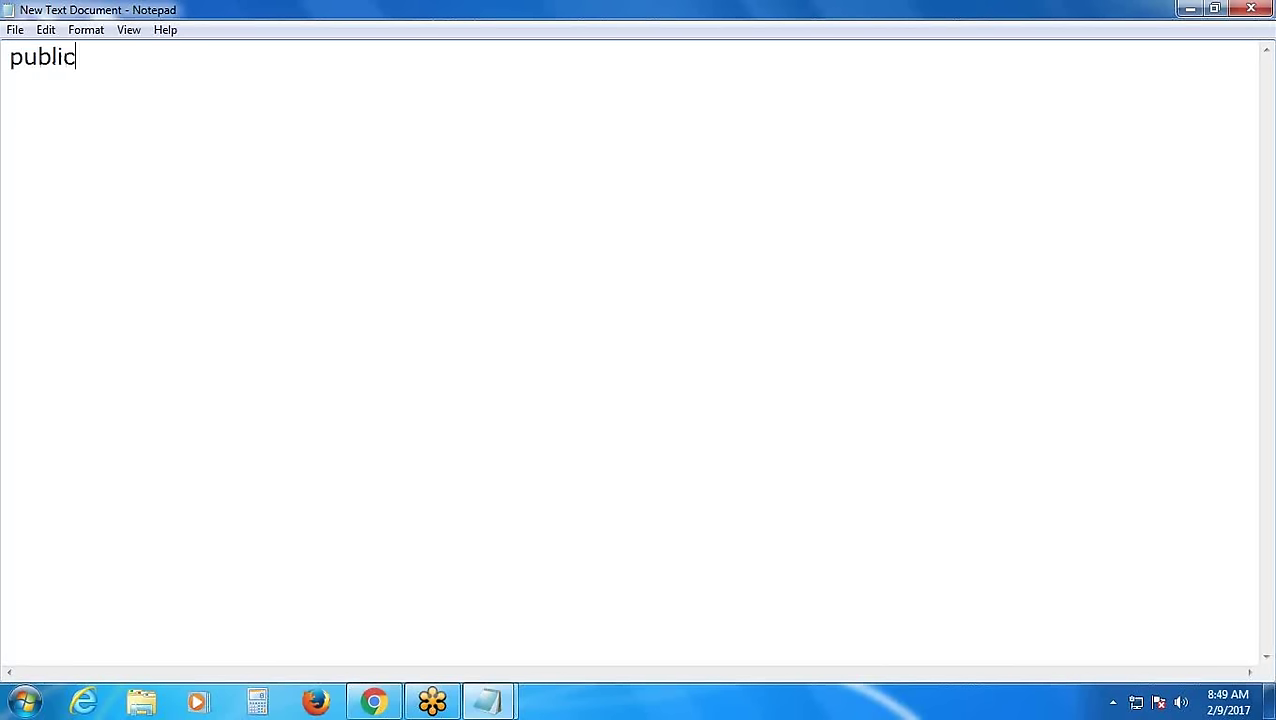
pyautogui.write('class Sampl')
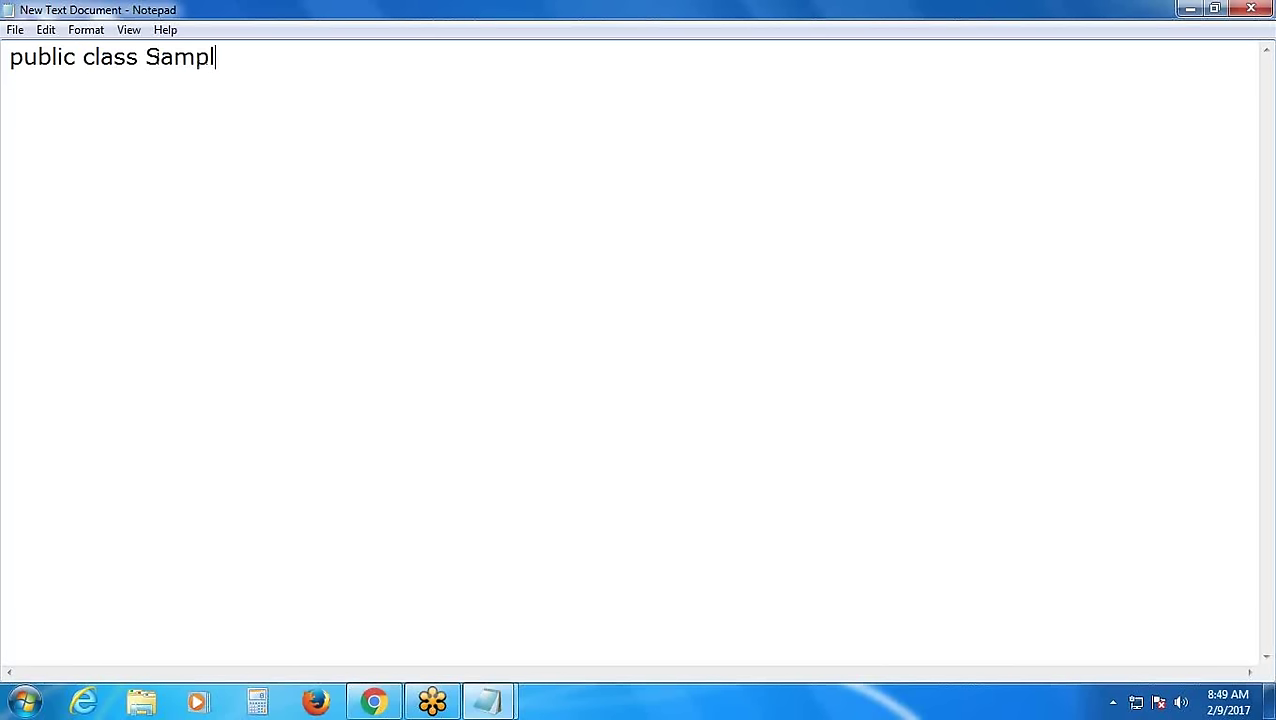
pyautogui.write('e {')
pyautogui.press('Return')
pyautogui.write('}')
# Insert the method "public static void main (String [] args) {" with its closing brace inside the Sample class
pyautogui.click(268, 50)
pyautogui.press('Return')
pyautogui.write('pub')
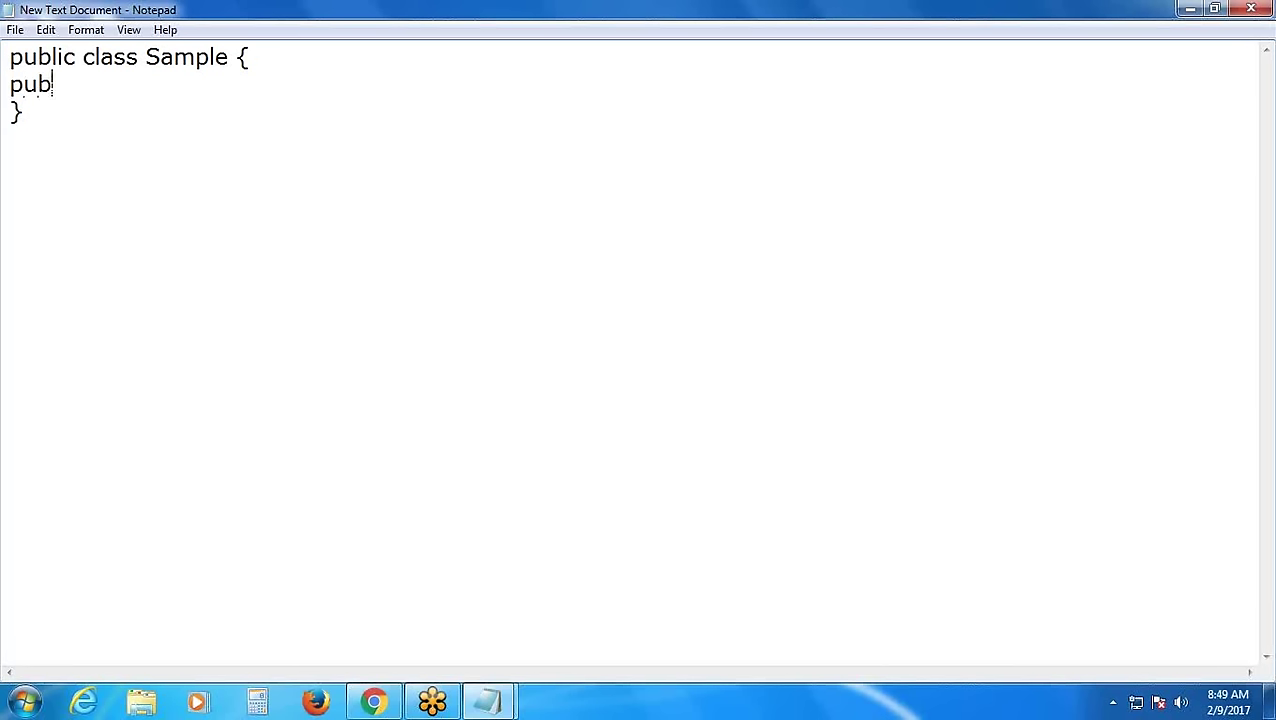
pyautogui.write('lic static v')
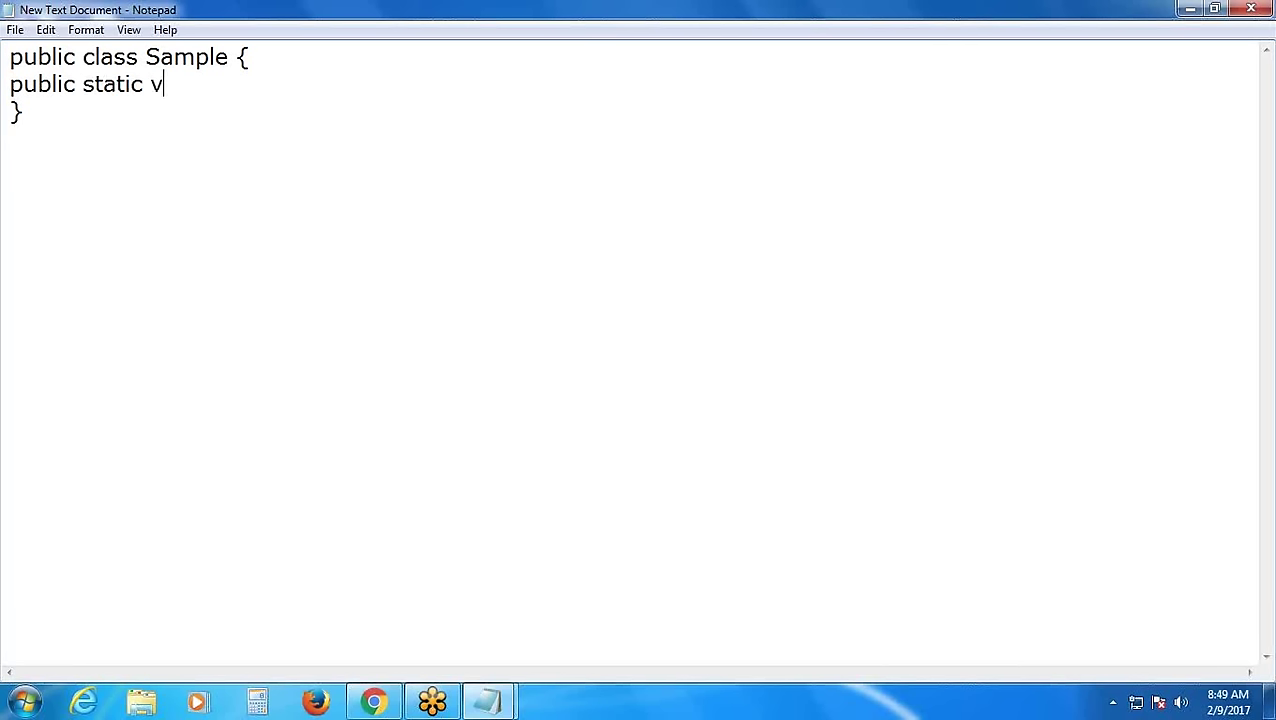
pyautogui.write('oid main')
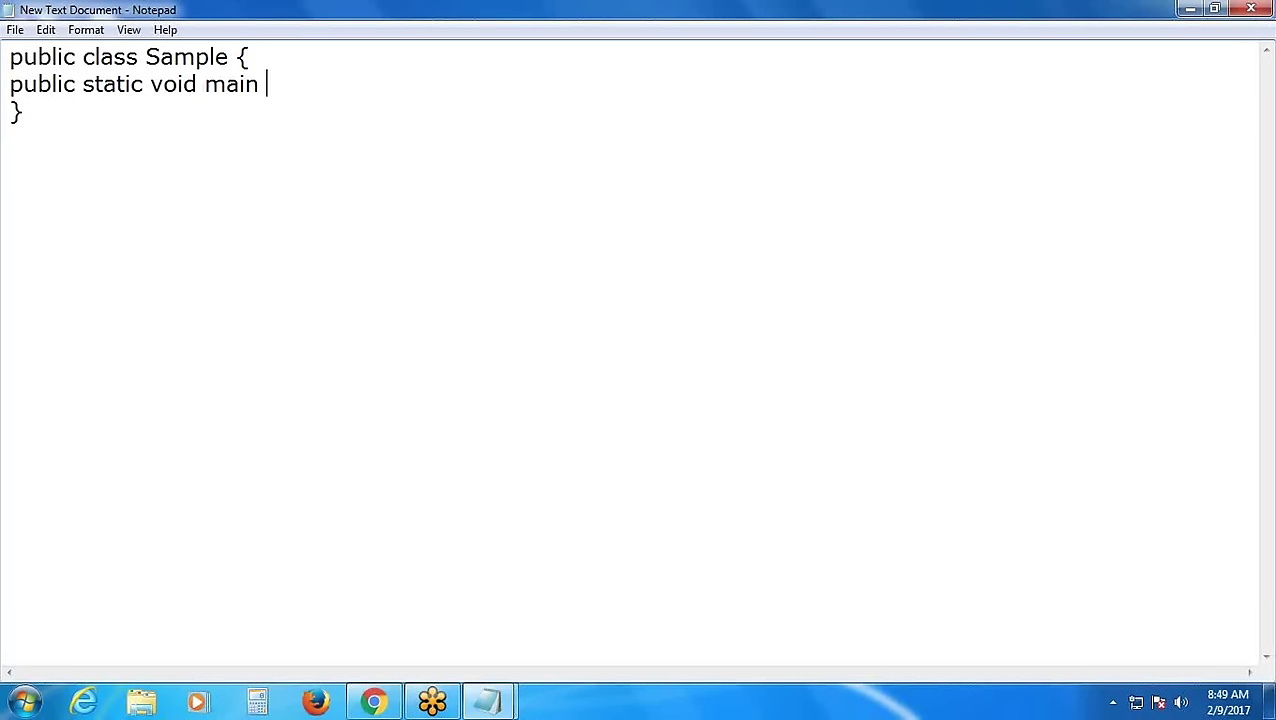
pyautogui.write(' (String ')
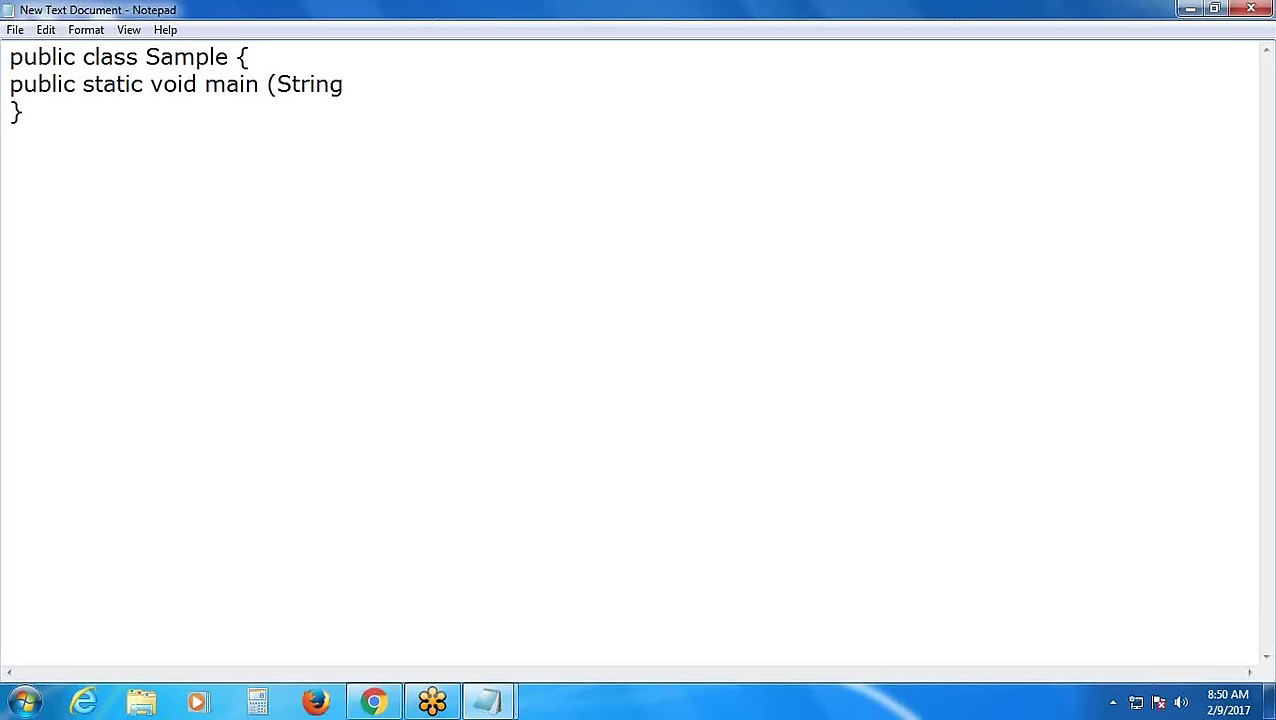
pyautogui.write('[] args')
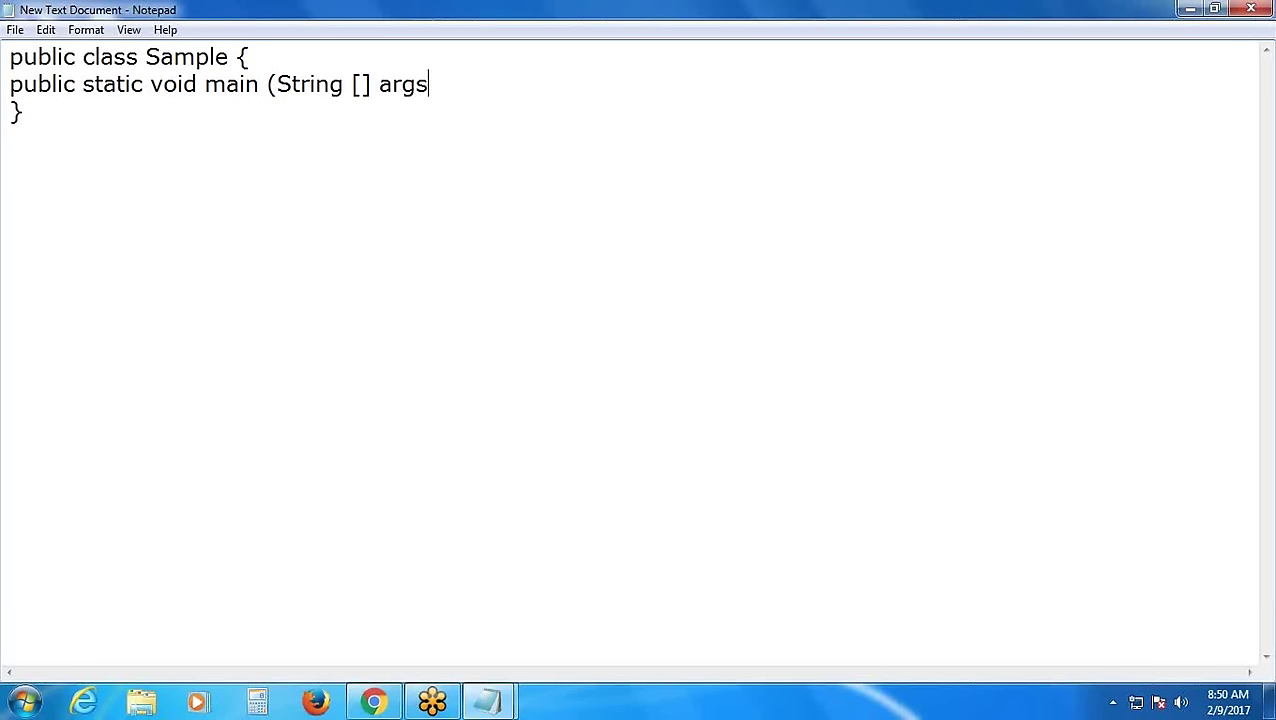
pyautogui.write(') {')
pyautogui.press('Return')
pyautogui.write('}')
# Add the statement System.out.println("hello Java World"); inside the main method
pyautogui.click(490, 84)
pyautogui.press('Return')
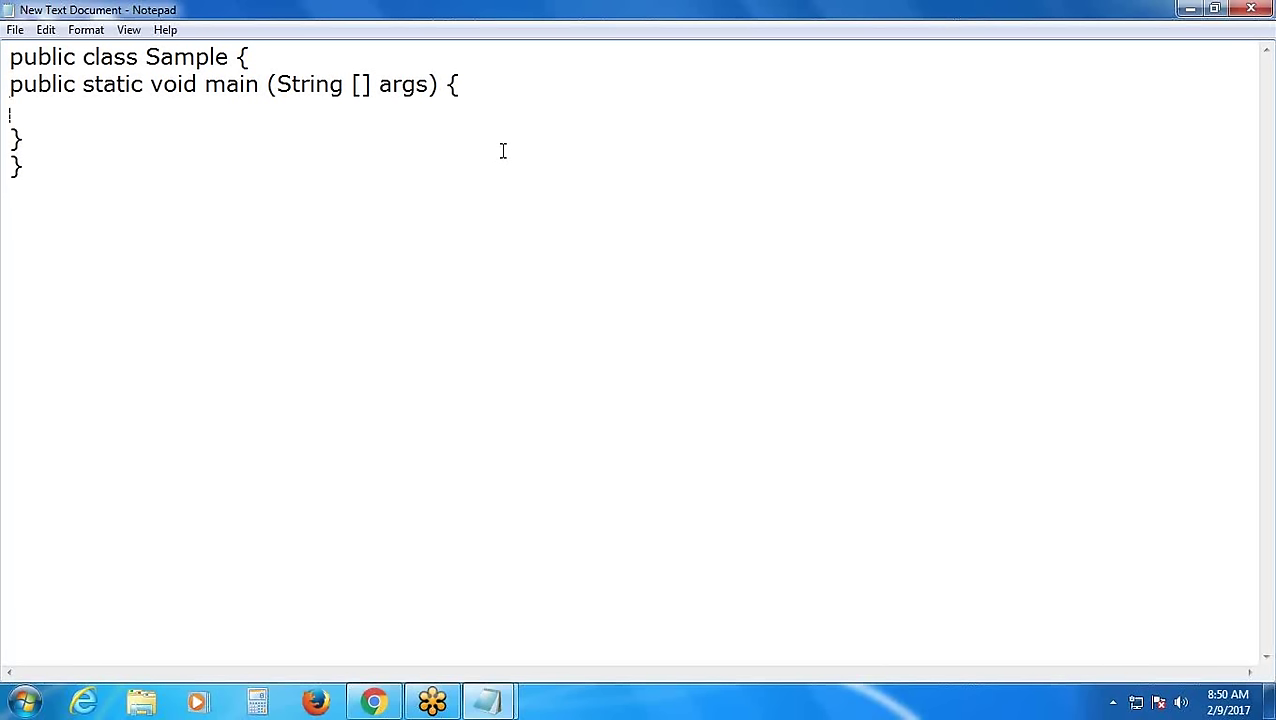
pyautogui.write('System')
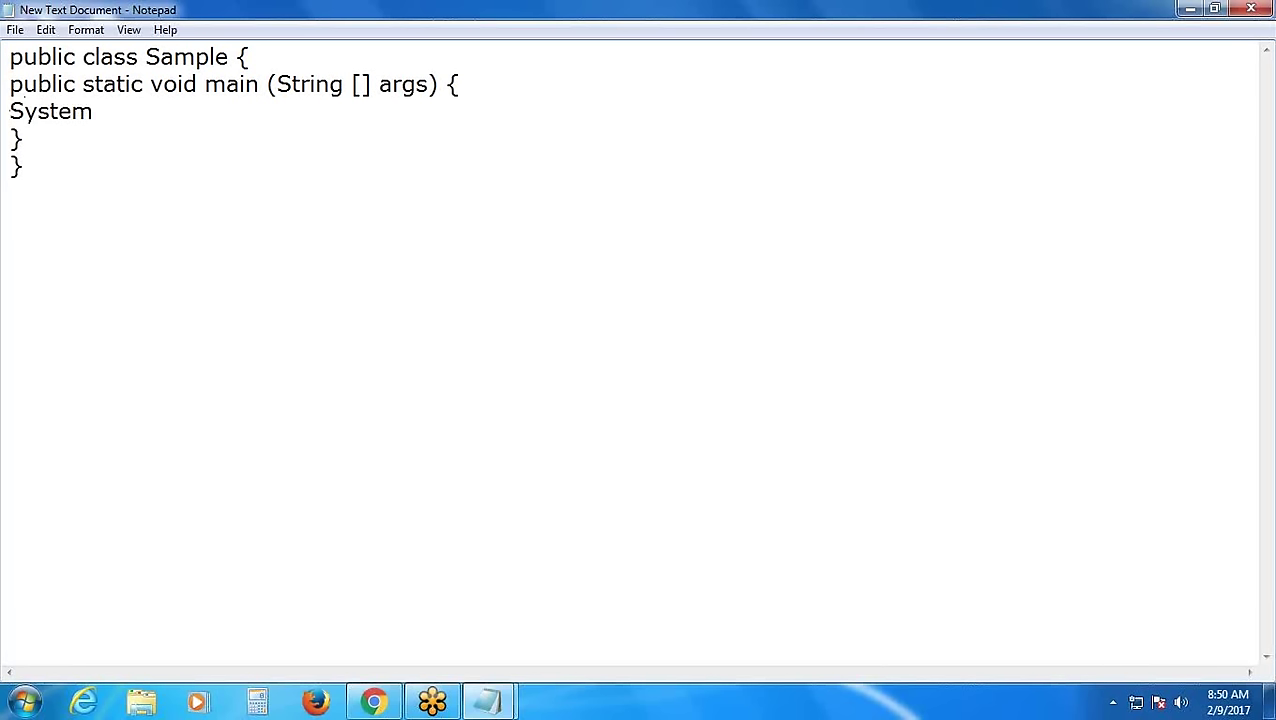
pyautogui.write('.out.prin')
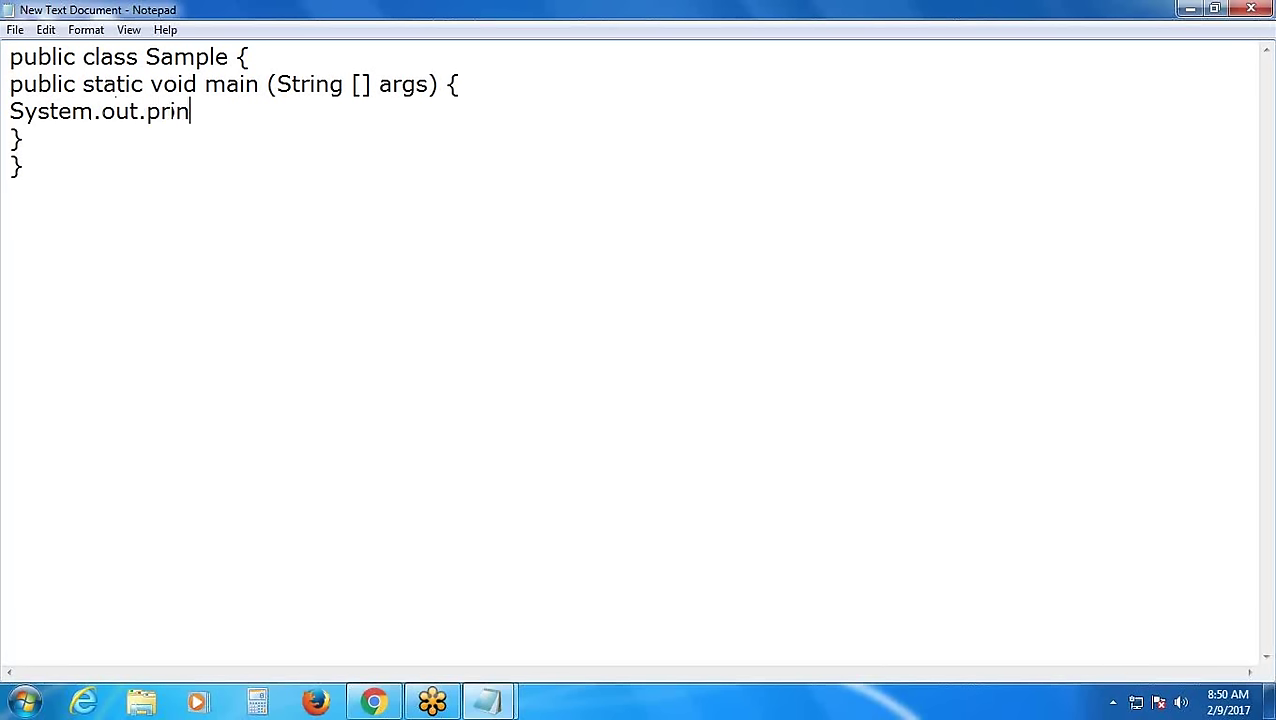
pyautogui.write('tln("h')
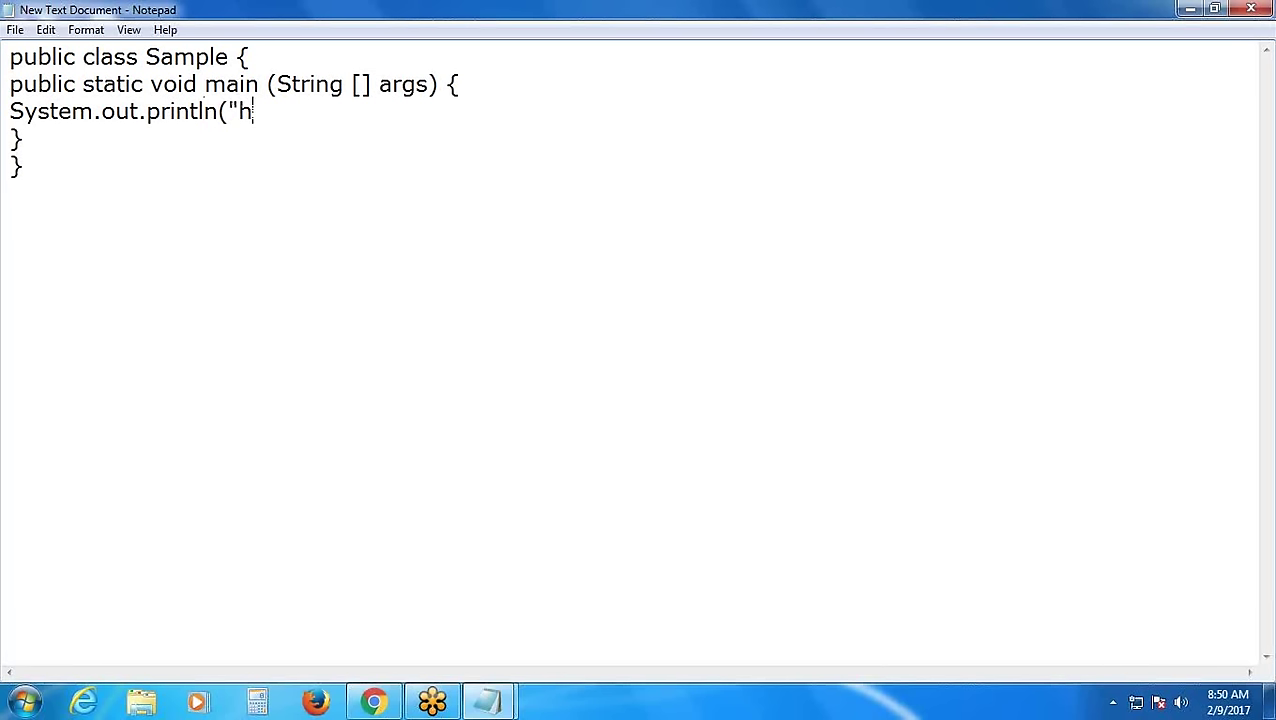
pyautogui.write('ello Java')
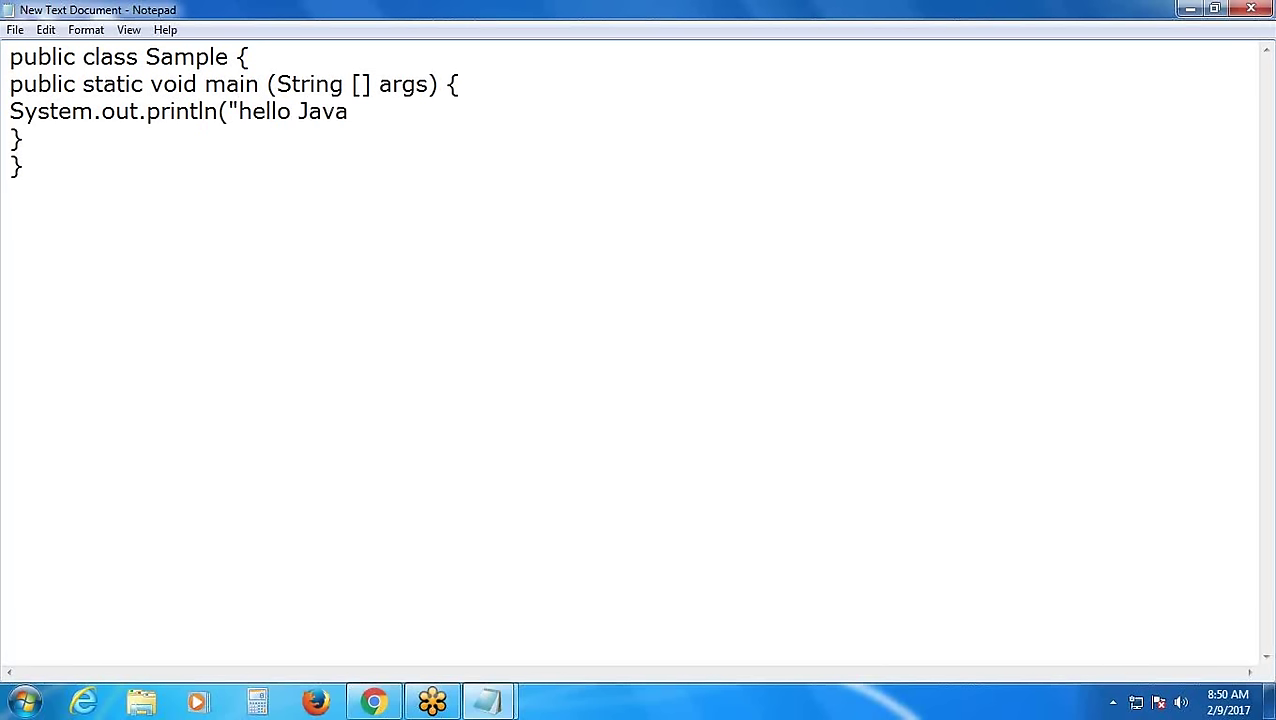
pyautogui.write(' World")')
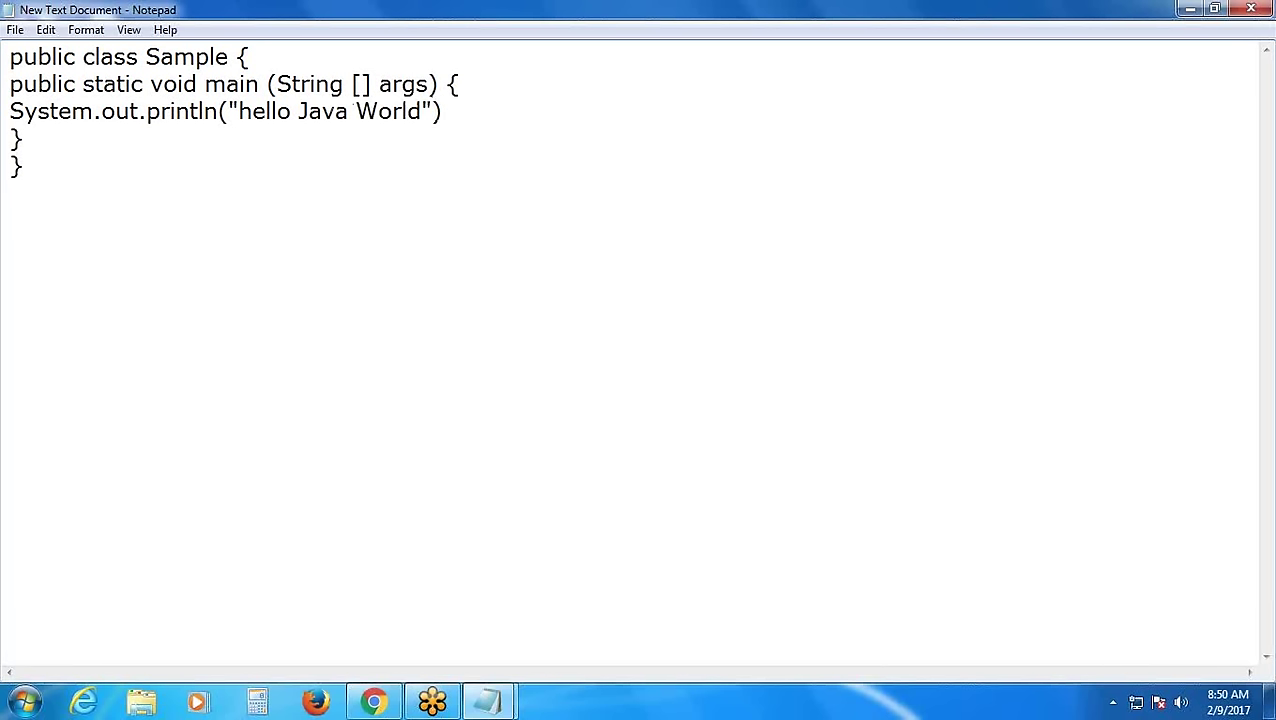
pyautogui.write(';')
# Check the Selenium 8 notes, return to the new text document, and copy the entire Sample program
pyautogui.moveTo(488, 700)
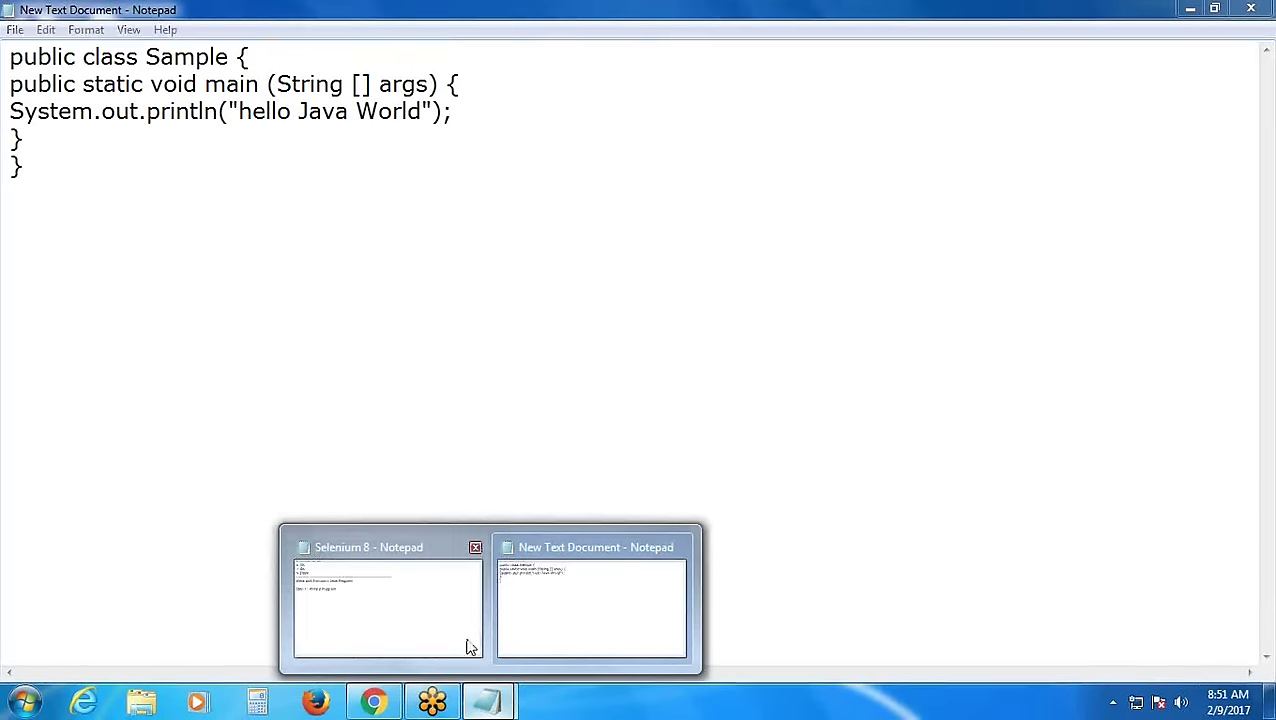
pyautogui.click(431, 588)
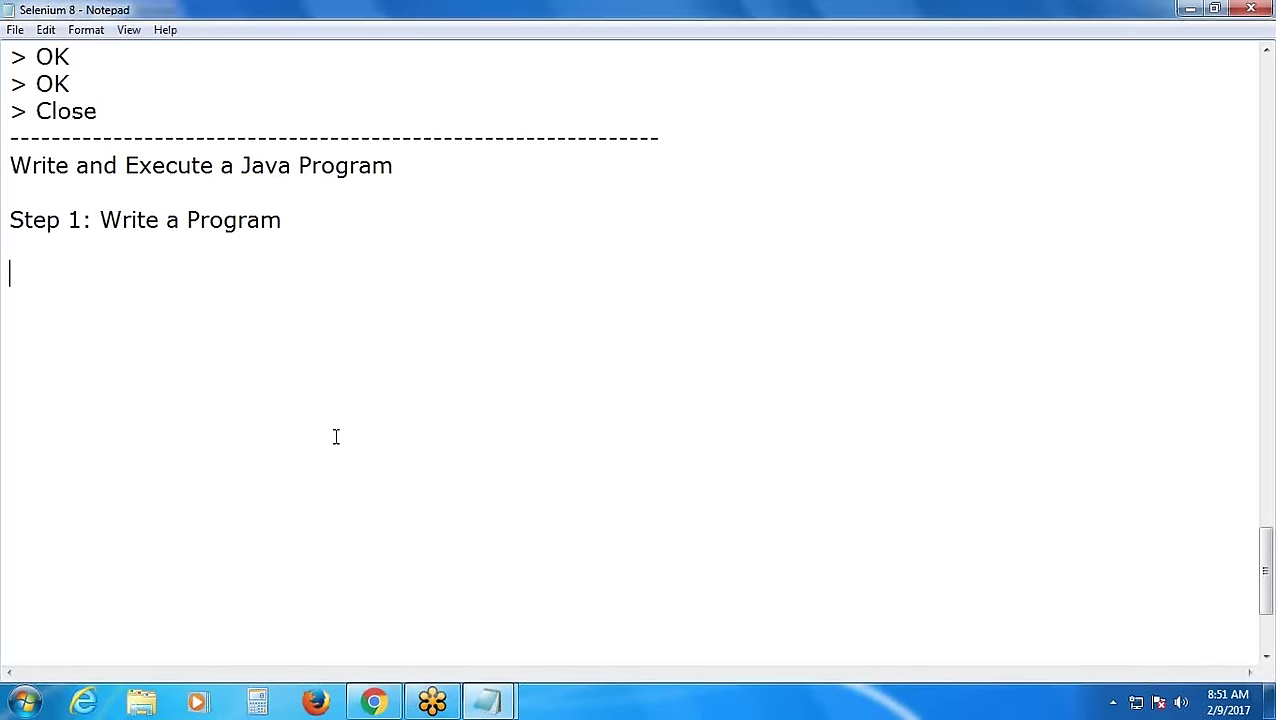
pyautogui.moveTo(488, 700)
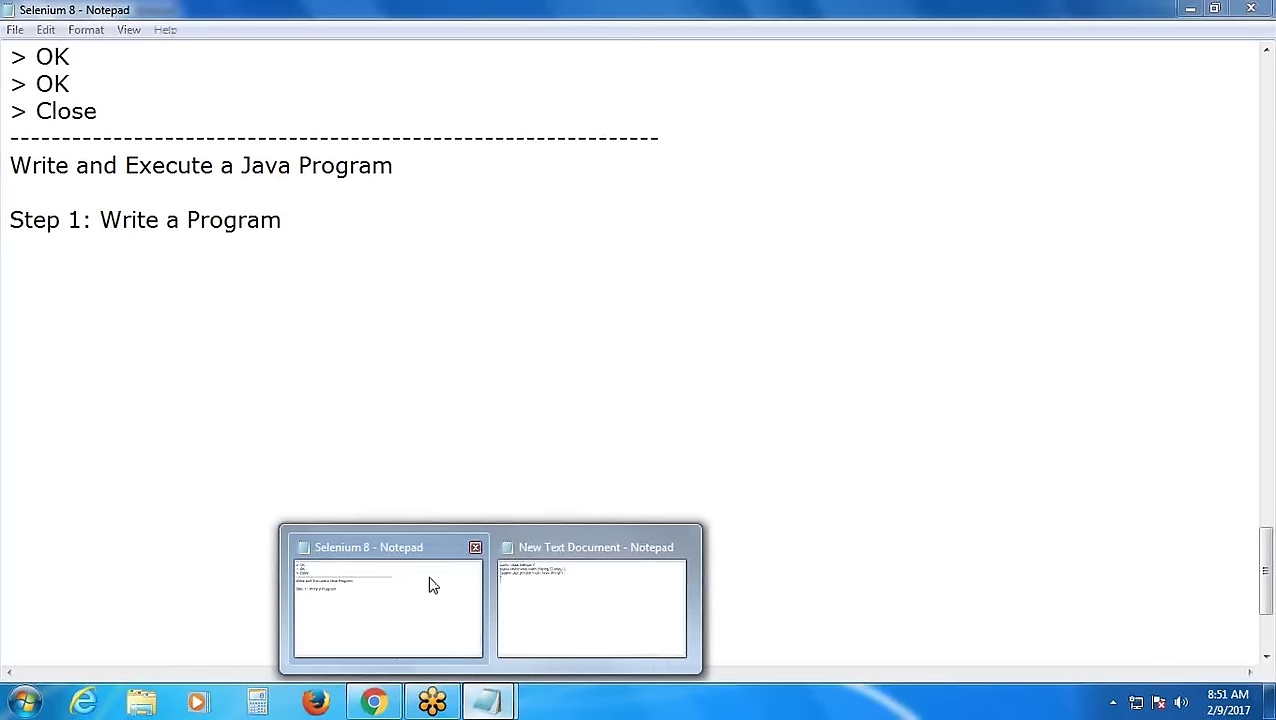
pyautogui.click(528, 594)
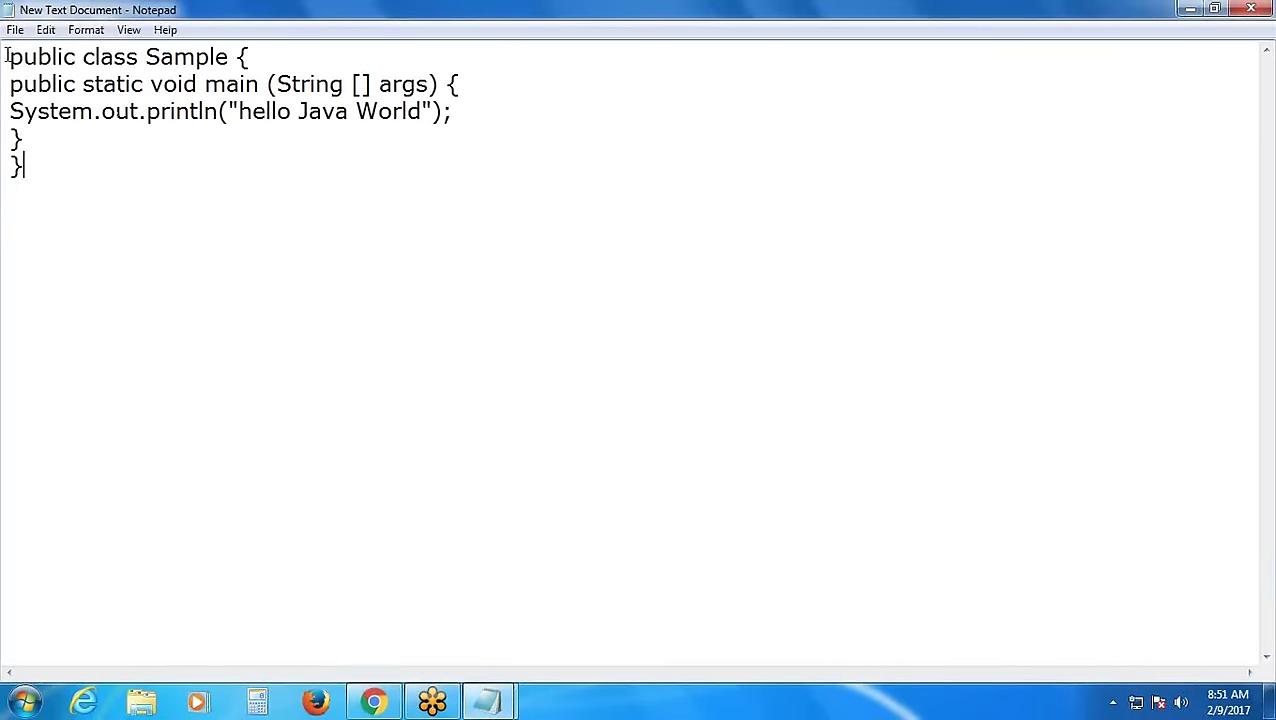
pyautogui.moveTo(8, 57); pyautogui.dragTo(82, 157)
pyautogui.hotkey('ctrl', 'c')
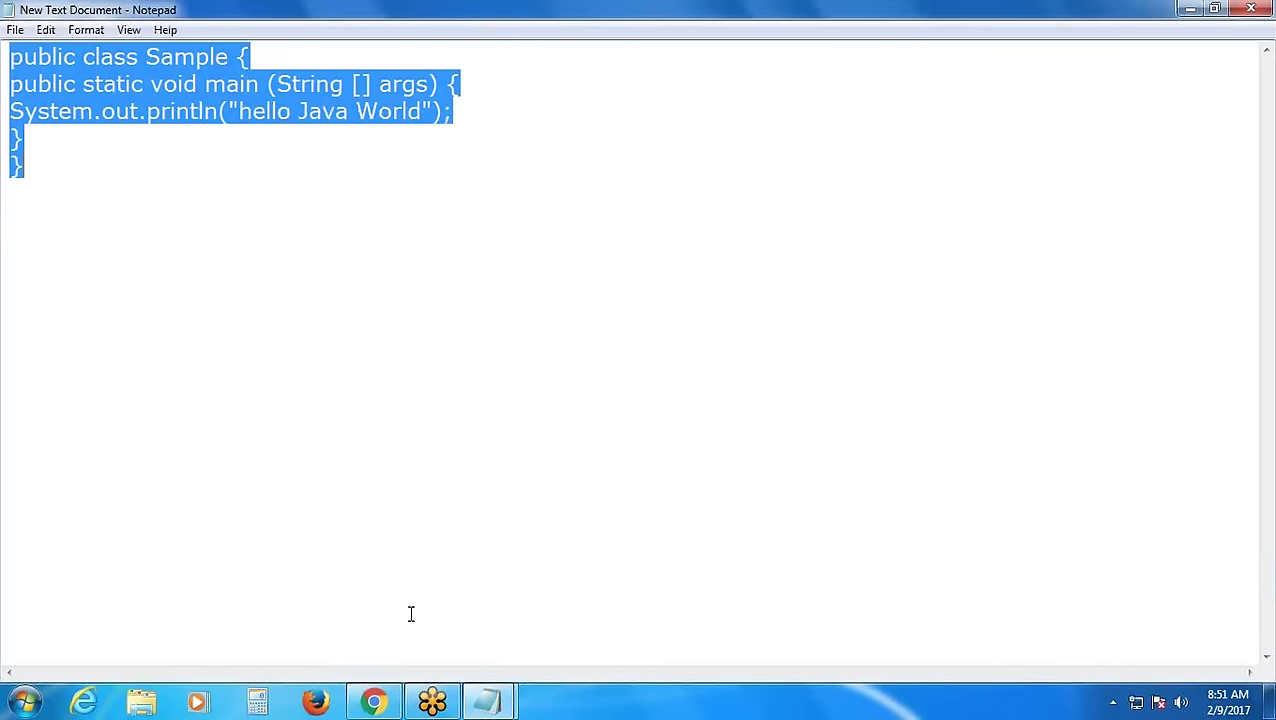
# Paste the Sample program under Step 1 in the Selenium 8 notes, followed by a dashed separator line and the label "Step 2:"
pyautogui.moveTo(488, 700)
pyautogui.click(422, 650)
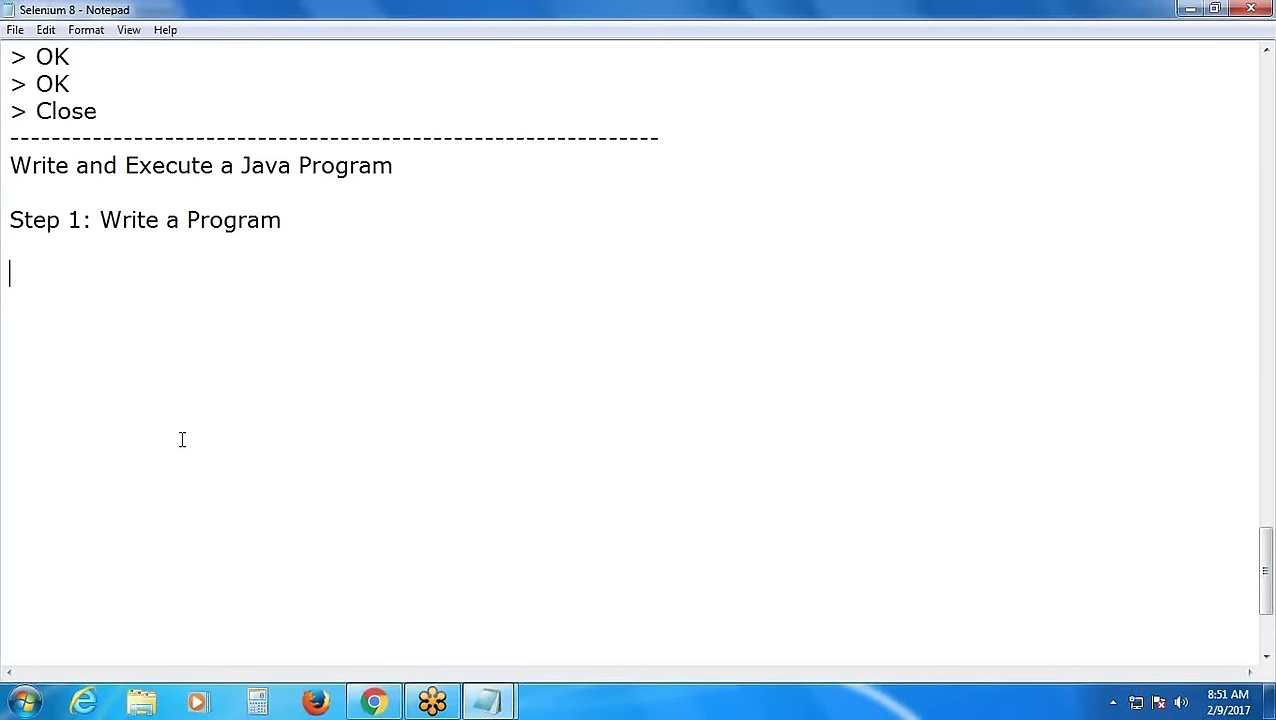
pyautogui.hotkey('ctrl', 'v')
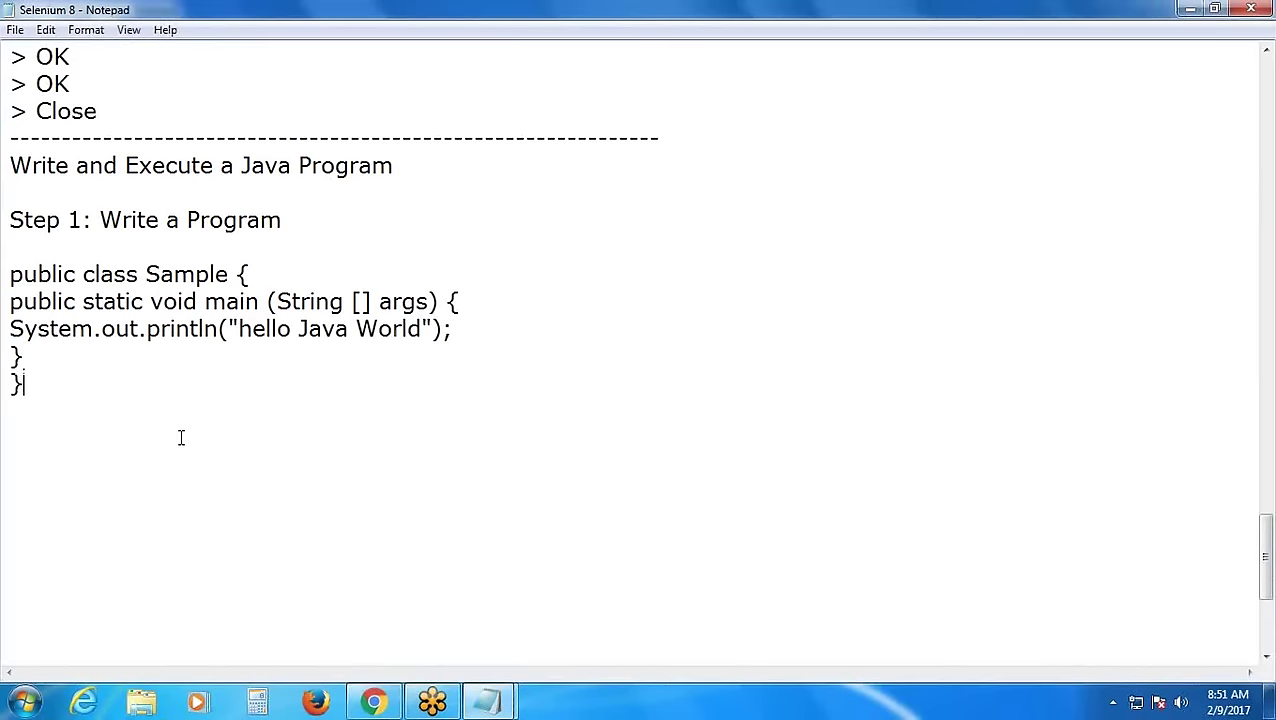
pyautogui.press('Return')
pyautogui.write('------------------------------------------')
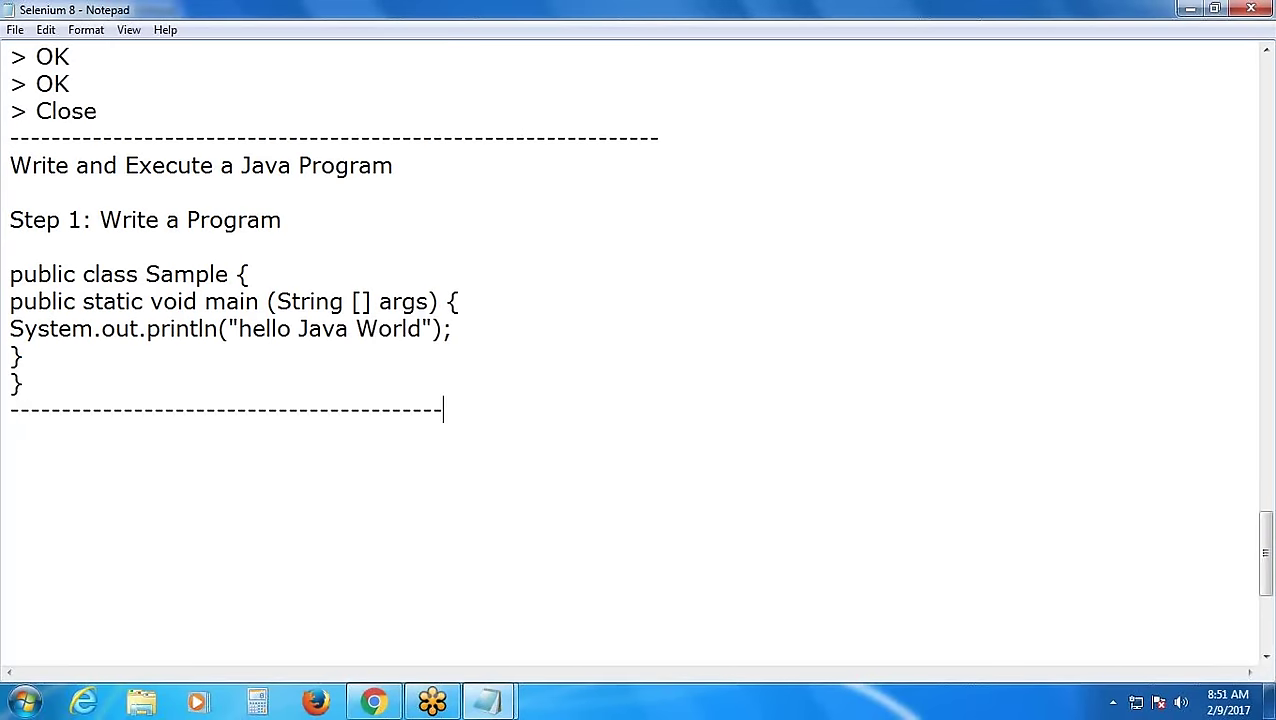
pyautogui.press('Return')
pyautogui.write('Step 2:')
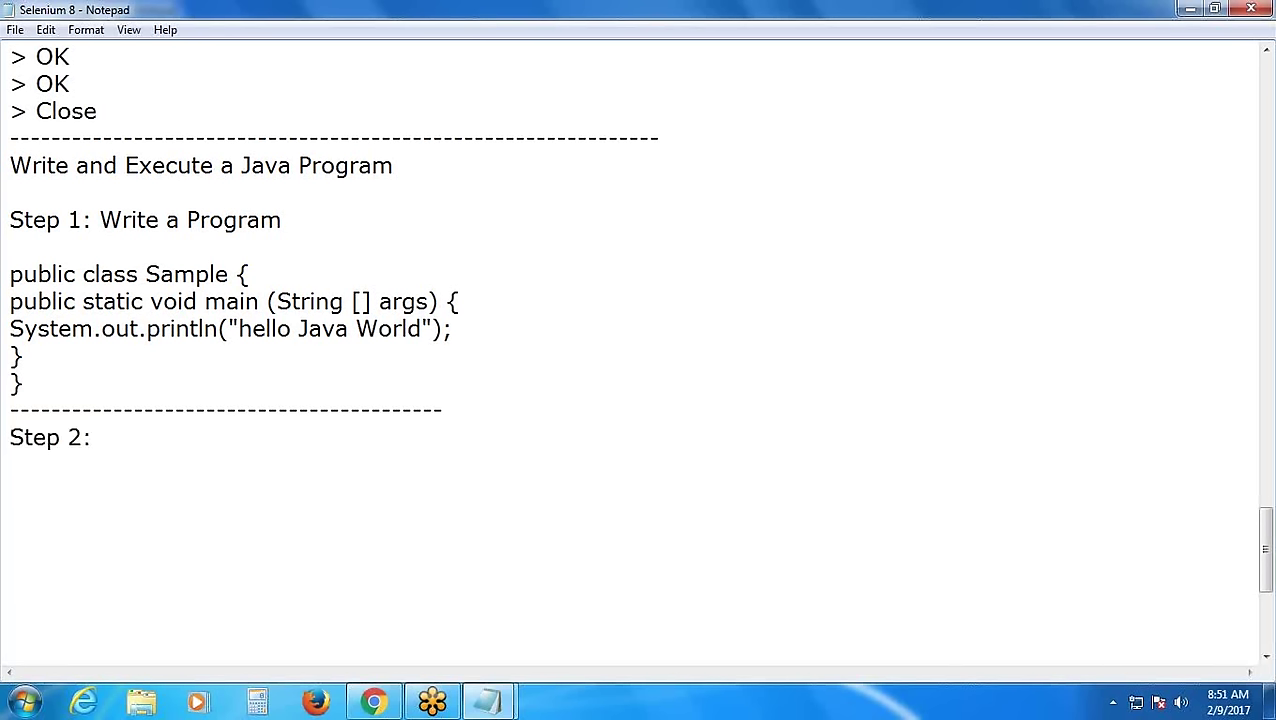
# Add the line "Save as .java file with Class name" between the pasted program and the dashed separator
pyautogui.click(140, 393)
pyautogui.press('Return')
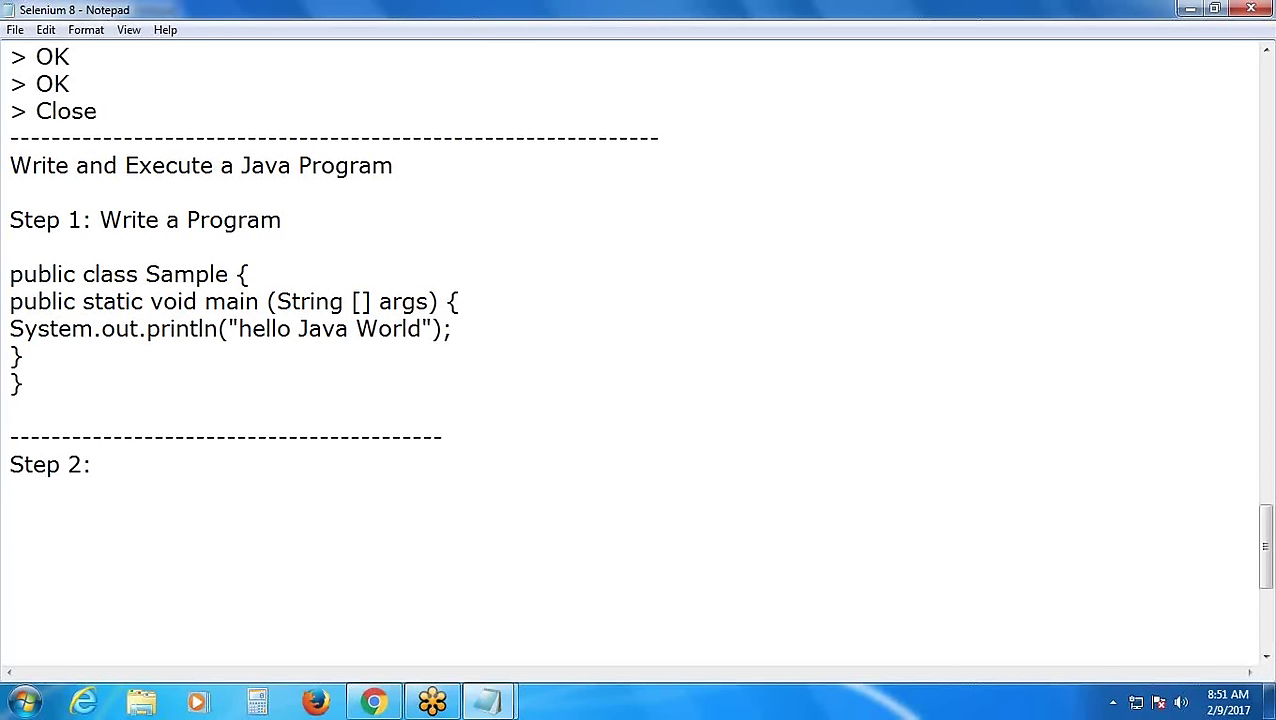
pyautogui.write('Save .java')
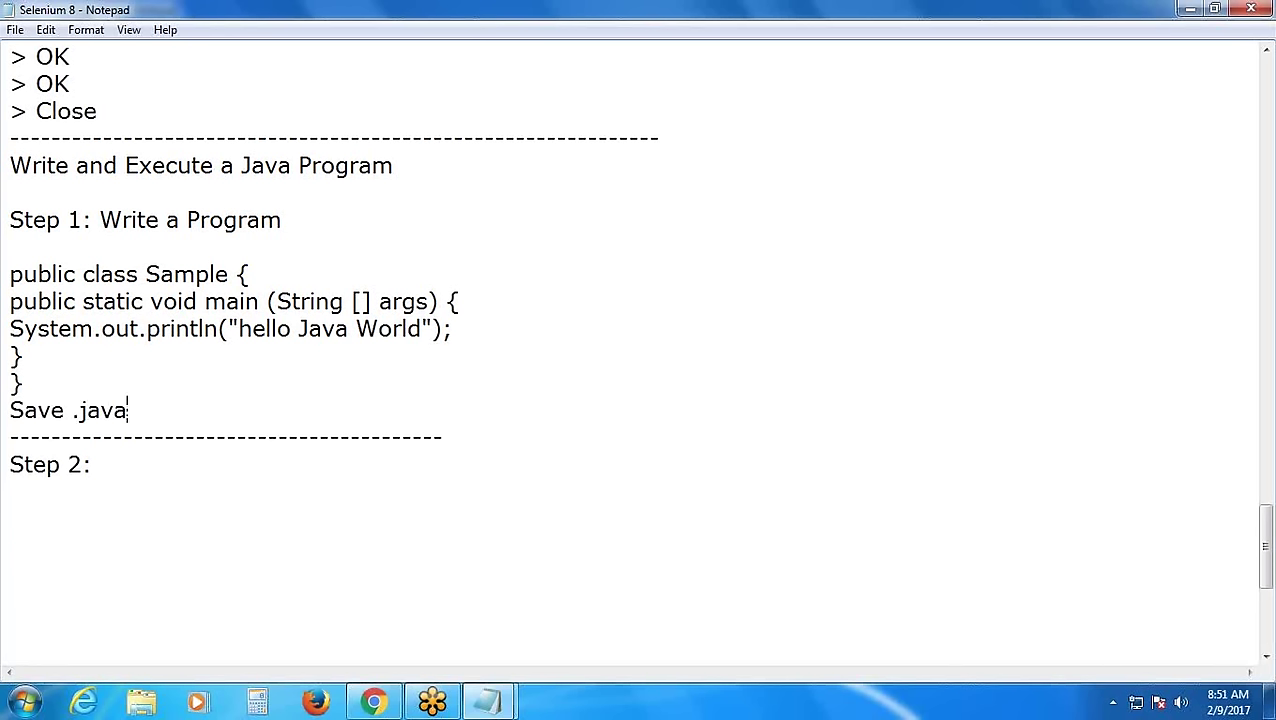
pyautogui.click(71, 410)
pyautogui.write('a')
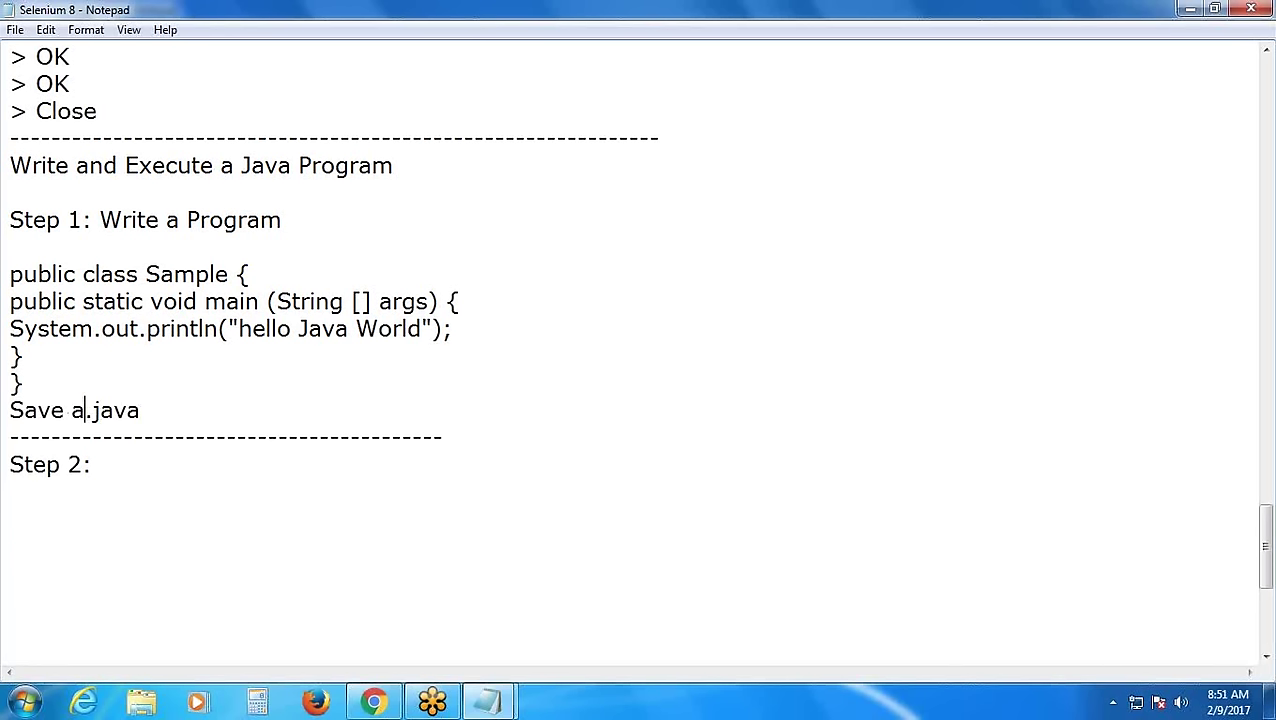
pyautogui.write('s')
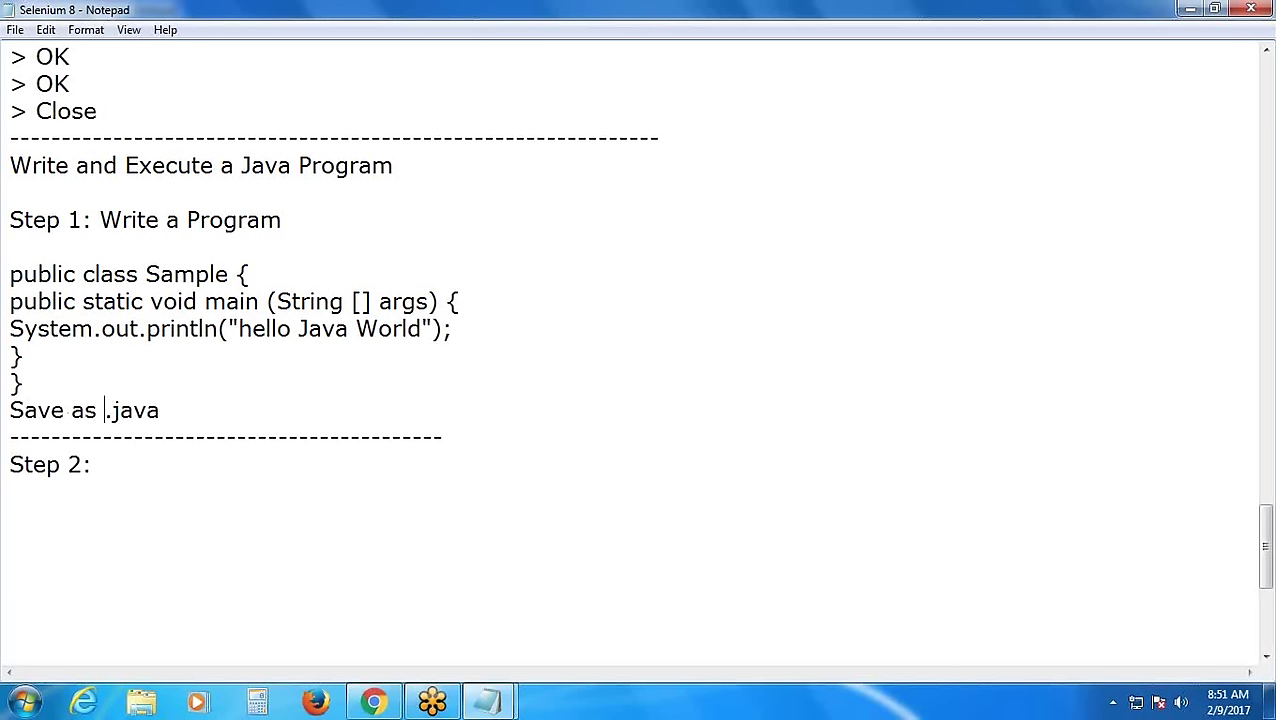
pyautogui.click(164, 409)
pyautogui.write('file with')
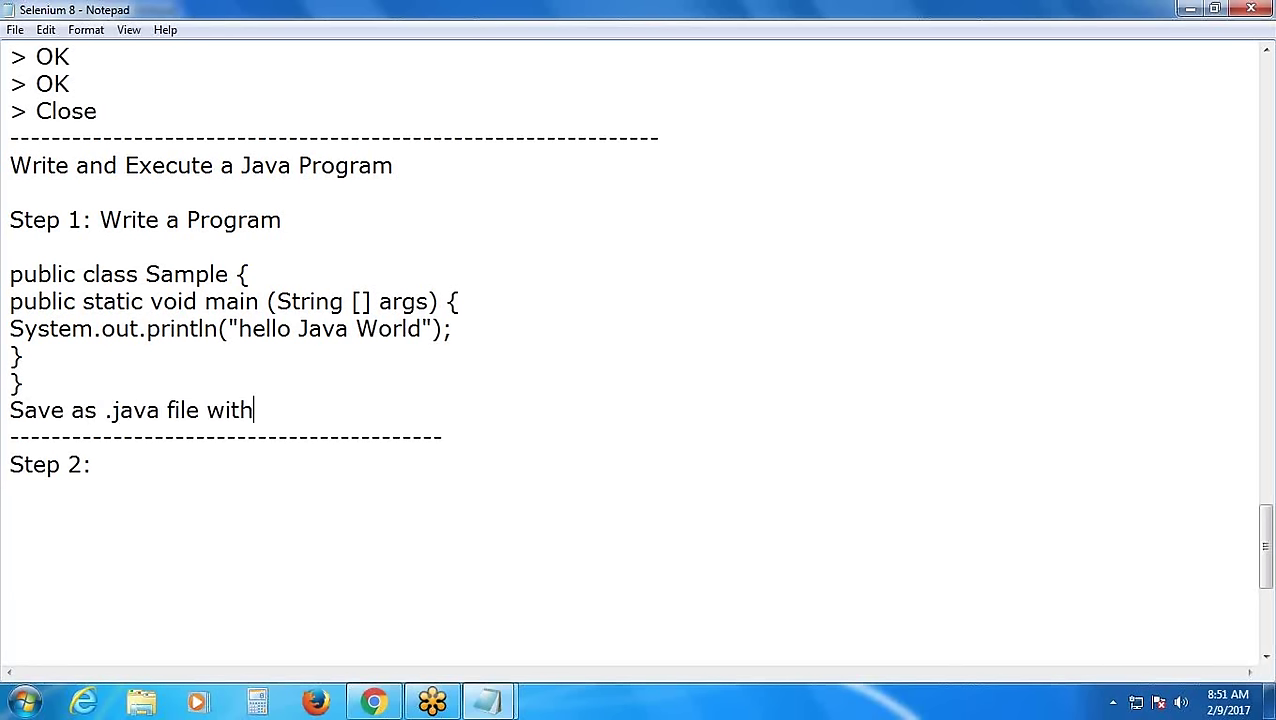
pyautogui.write(' Class name')
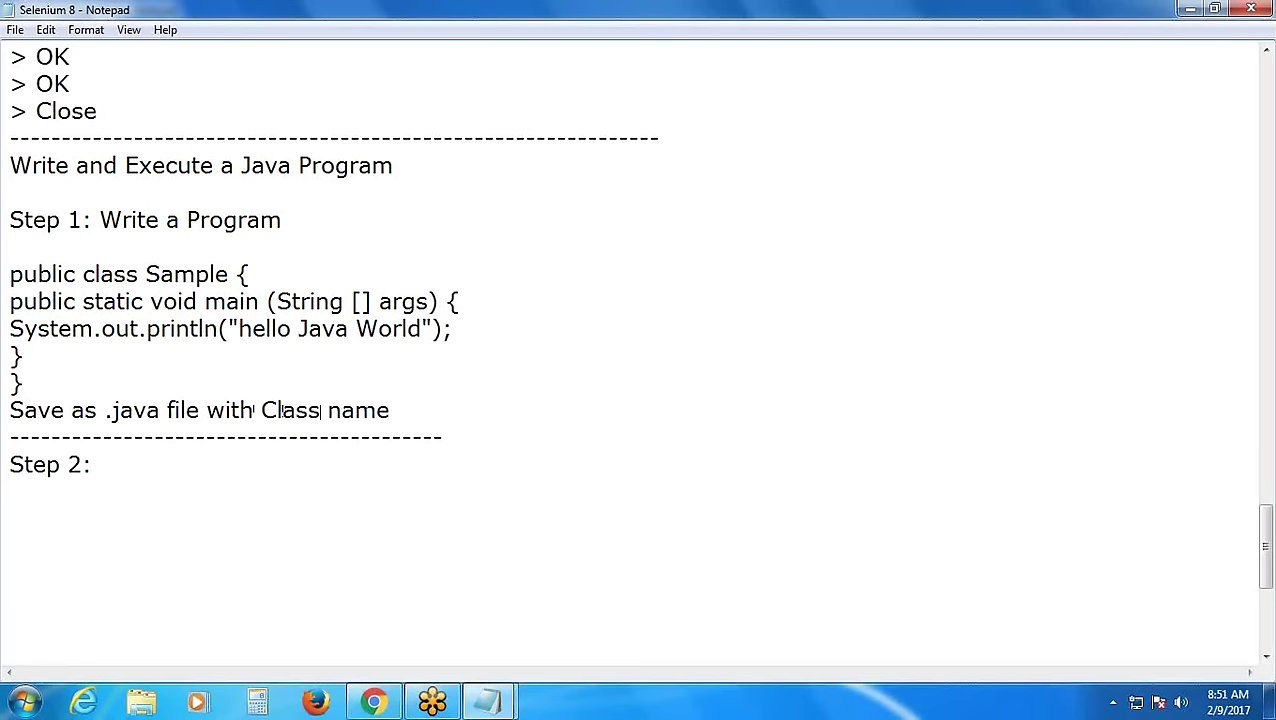
# Add the example file name "Sample.java" on a new line below the save instruction
pyautogui.press('Return')
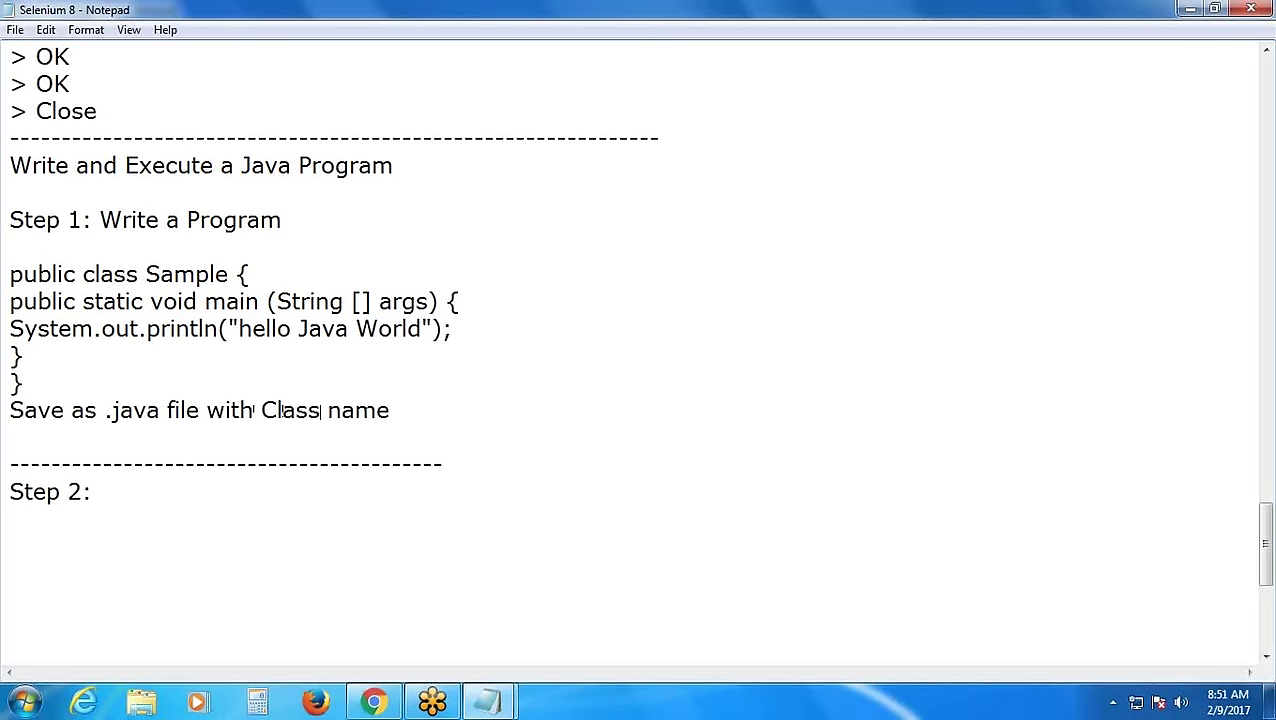
pyautogui.write('Sample.j')
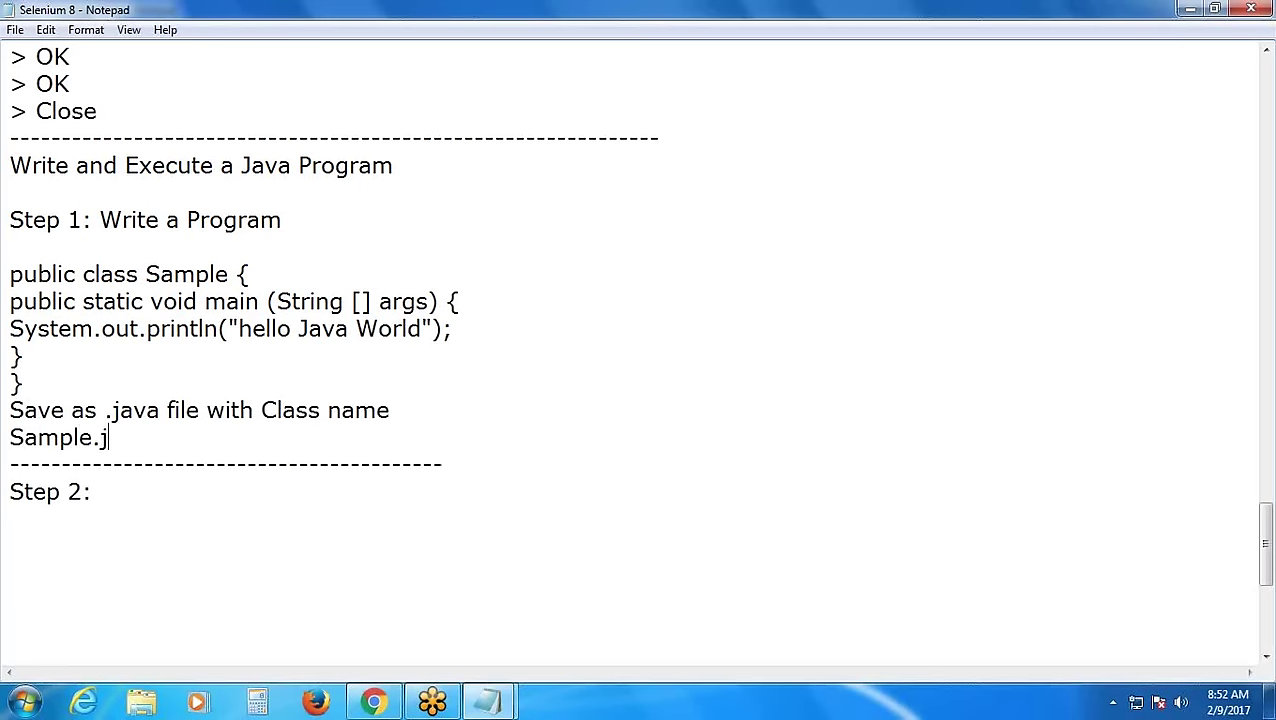
pyautogui.write('ava')
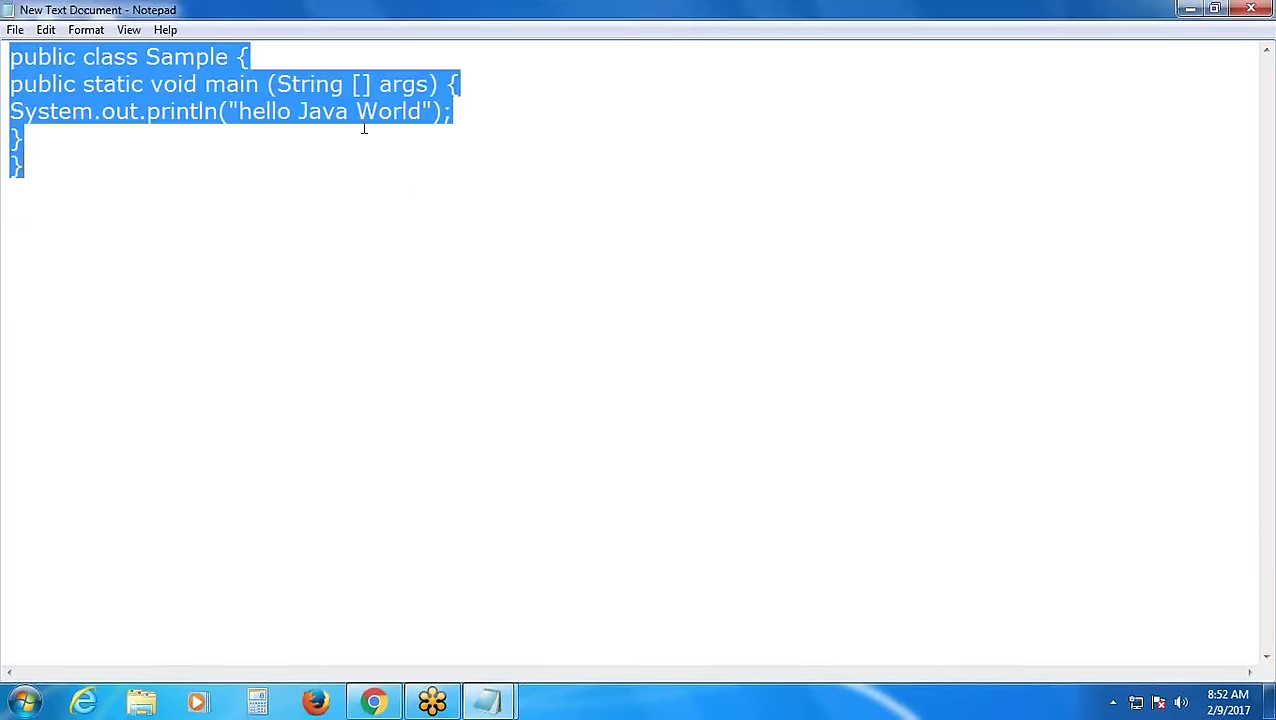
# Save the program in the new text document to the Desktop as Sample.java and close the document
pyautogui.click(145, 223)
pyautogui.click(15, 31)
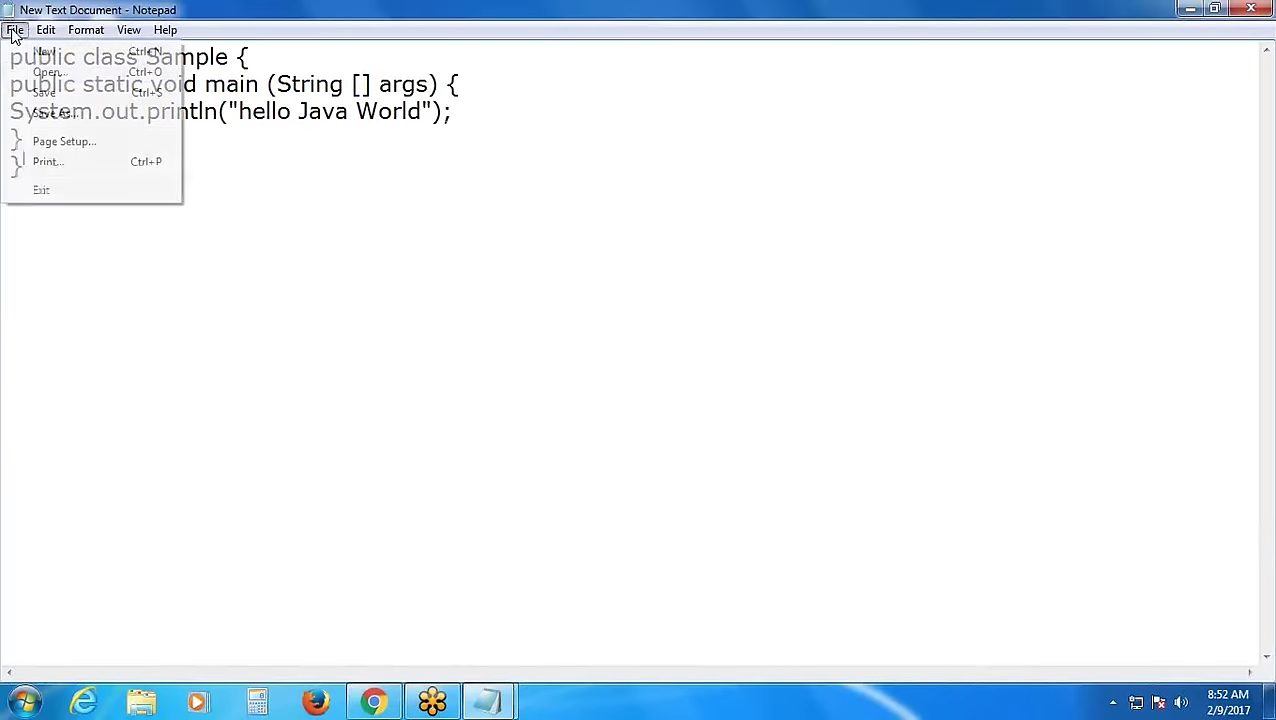
pyautogui.click(62, 119)
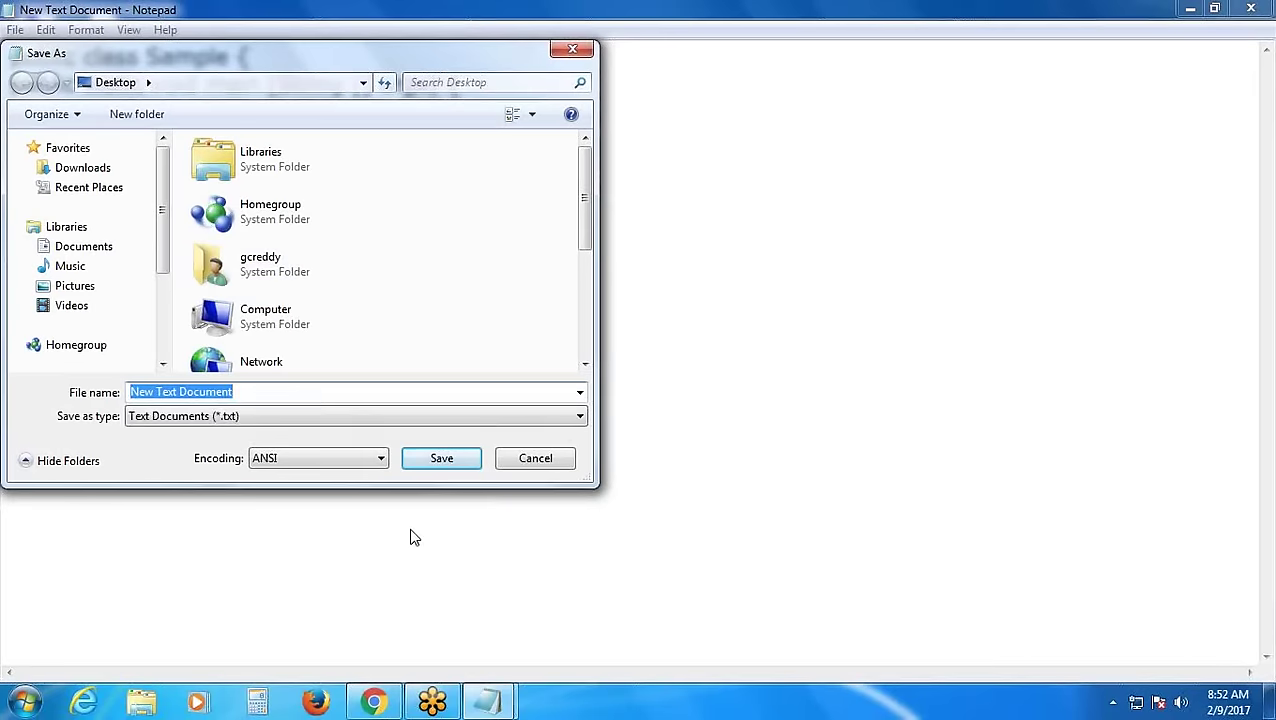
pyautogui.write('Sample')
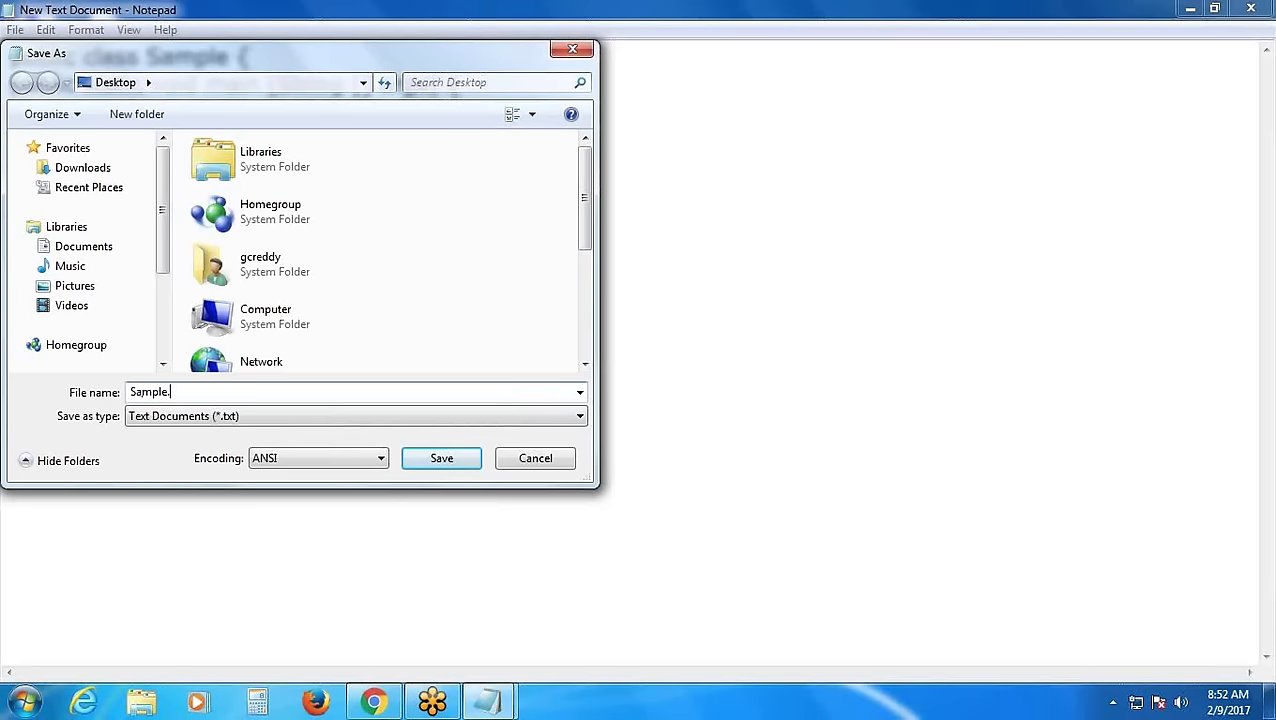
pyautogui.write('.java')
pyautogui.click(443, 460)
pyautogui.click(1251, 9)
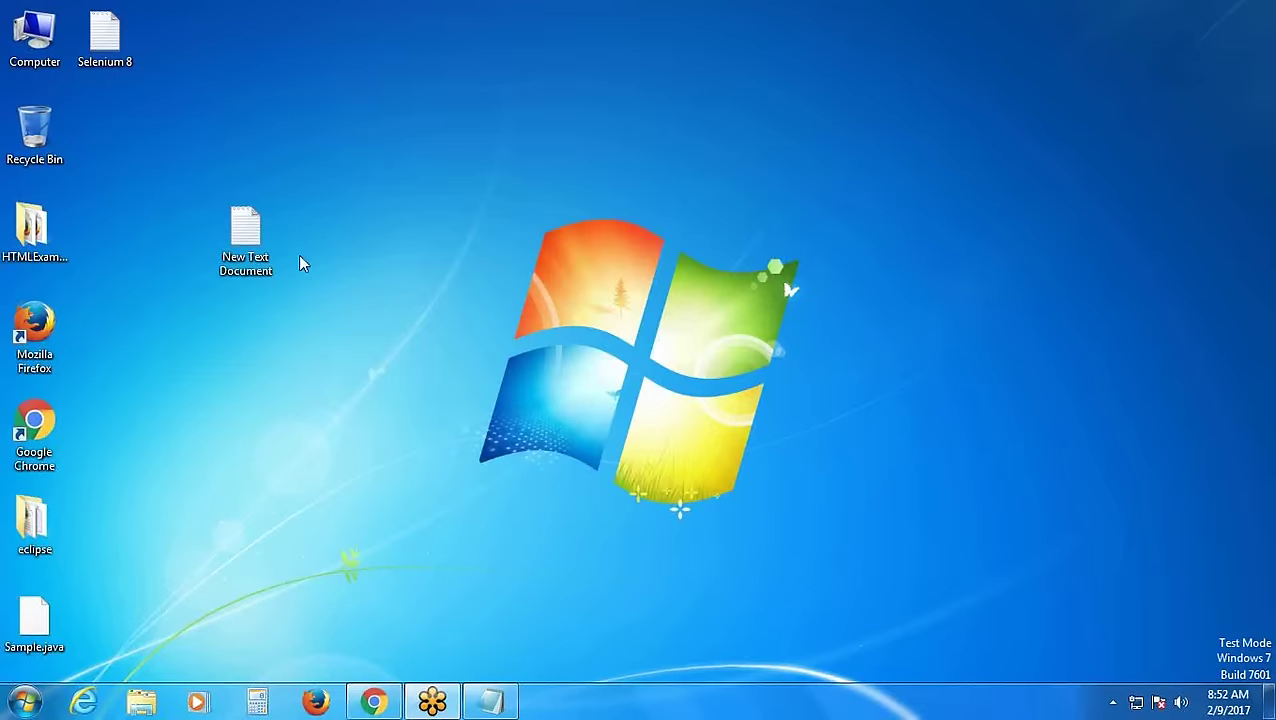
# Delete the New Text Document file from the desktop and place the Sample.java icon directly below Selenium 8
pyautogui.click(258, 245)
pyautogui.rightClick(262, 248)
pyautogui.click(360, 621)
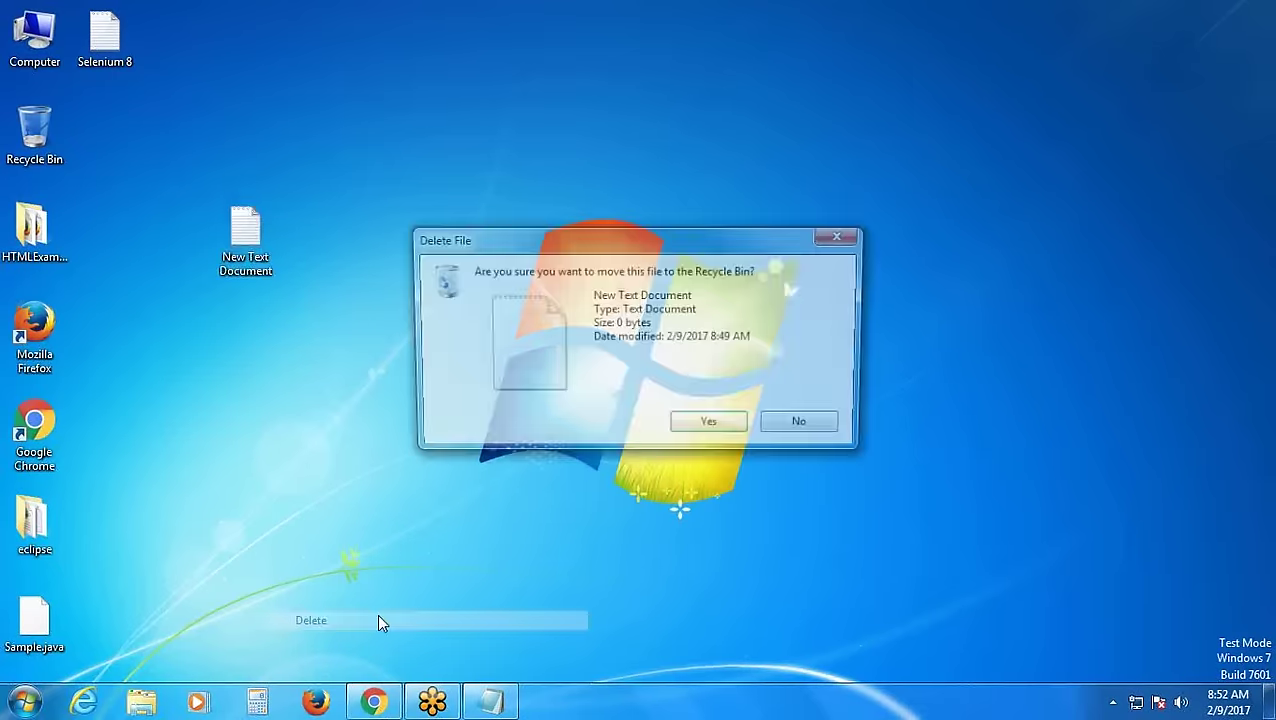
pyautogui.click(682, 424)
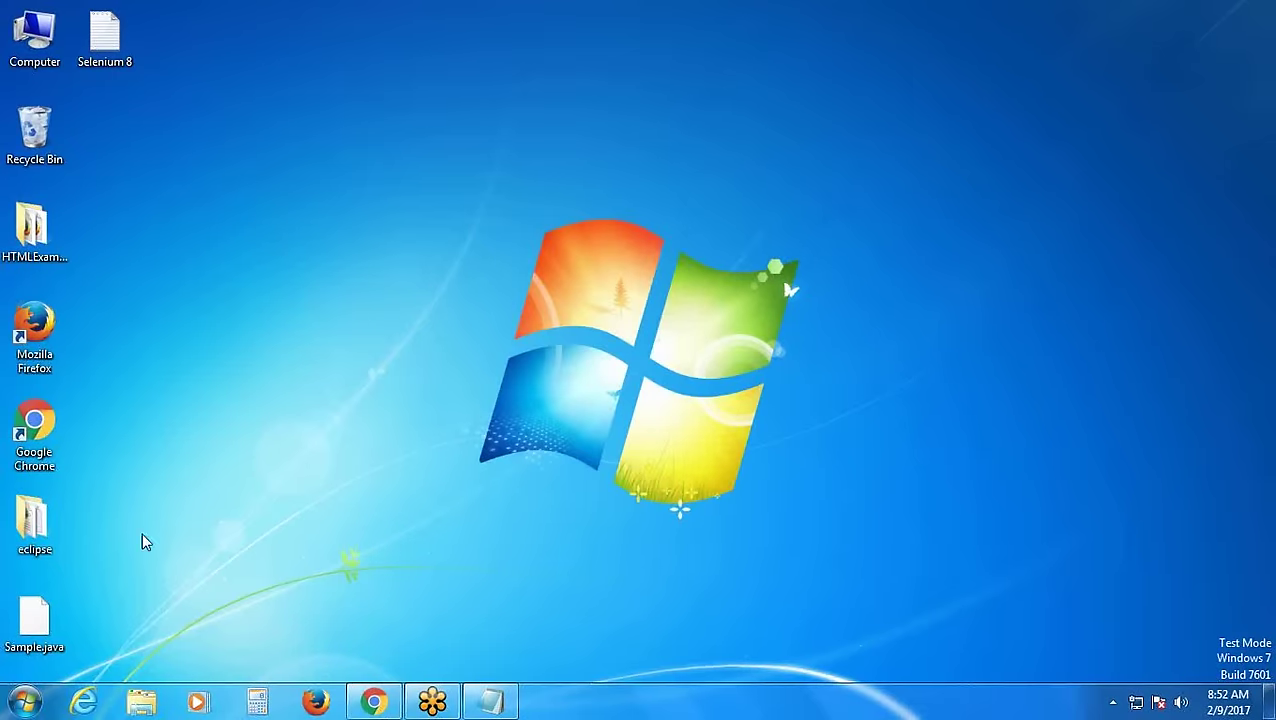
pyautogui.moveTo(45, 620); pyautogui.dragTo(203, 158)
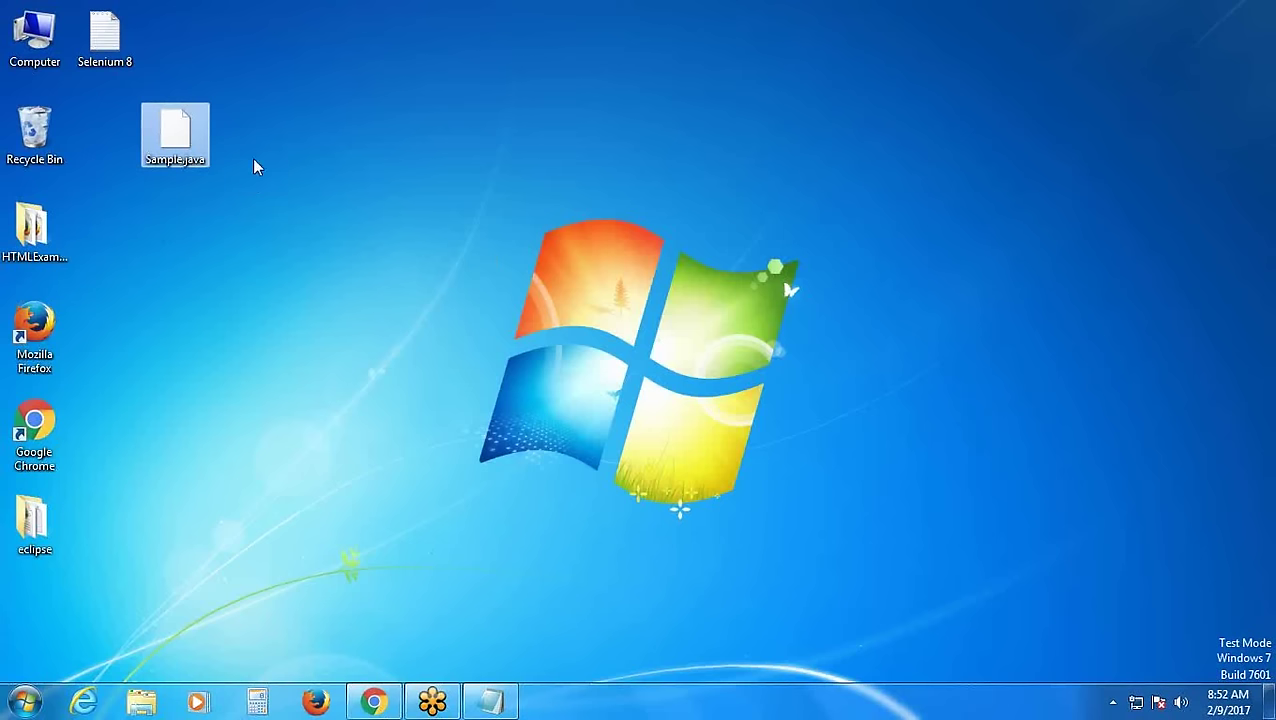
pyautogui.moveTo(178, 135); pyautogui.dragTo(138, 134)
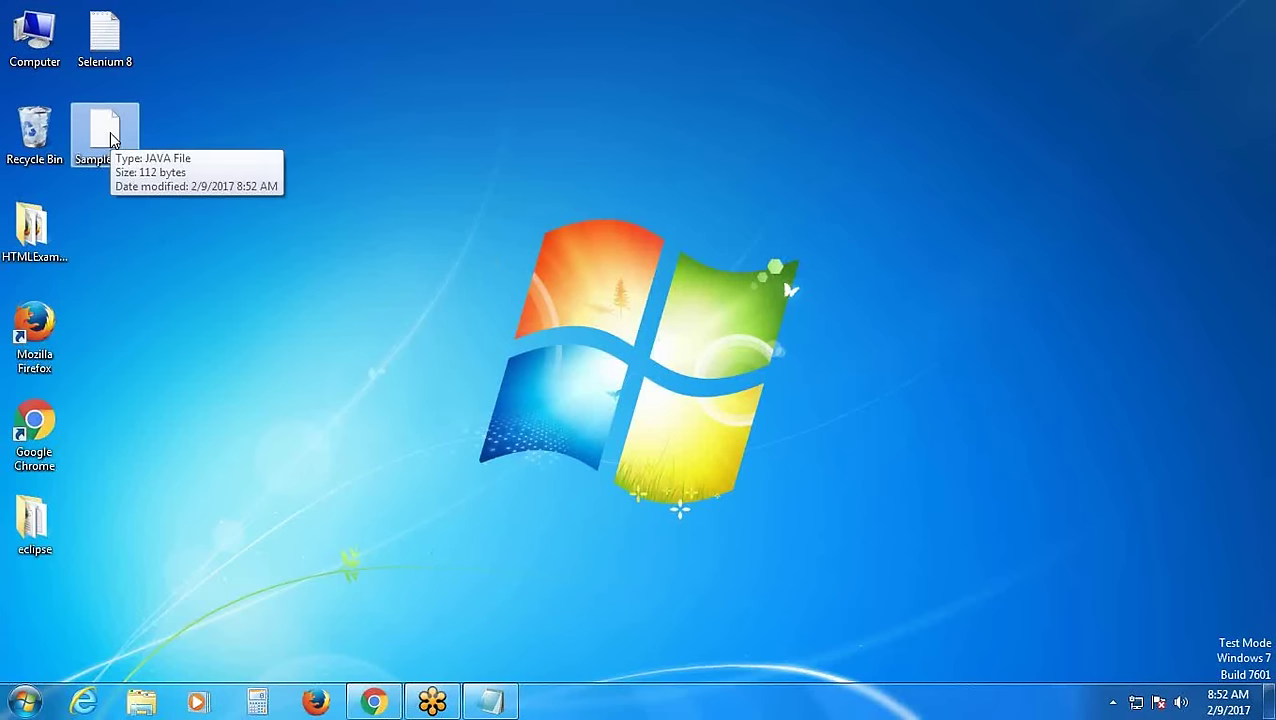
# Try to open Sample.java directly from the desktop
pyautogui.rightClick(110, 136)
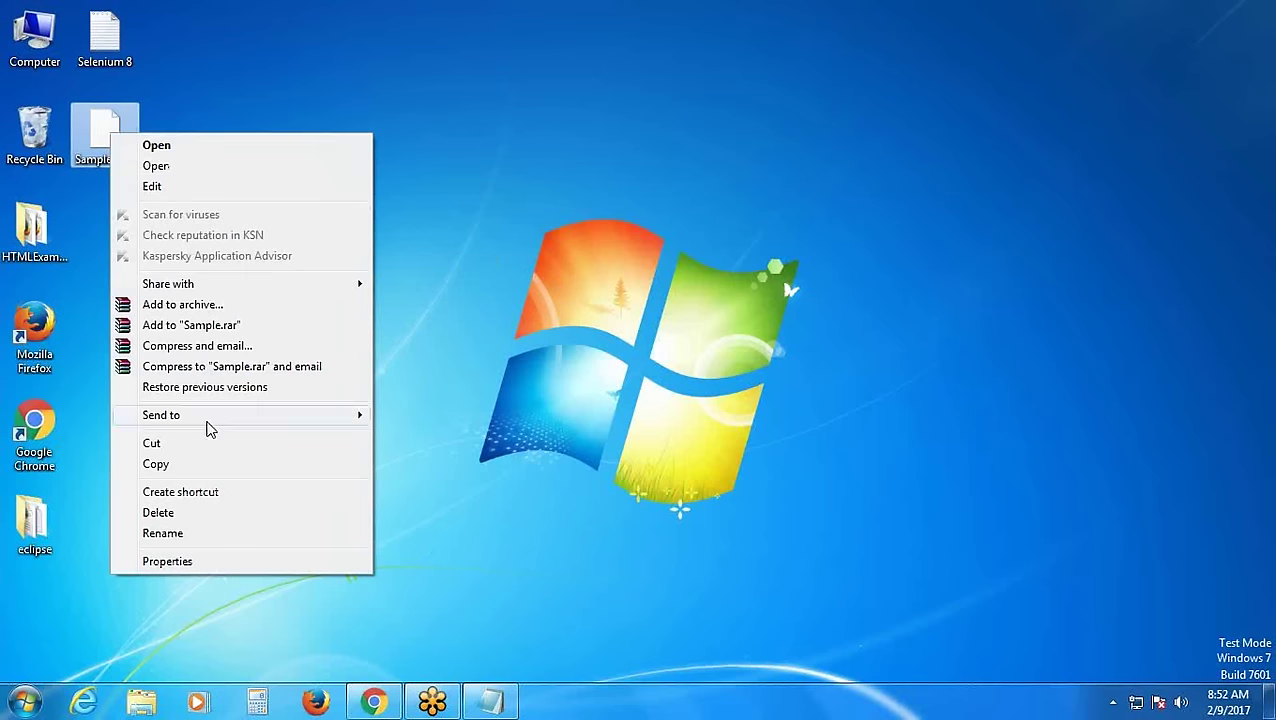
pyautogui.click(167, 153)
pyautogui.click(790, 437)
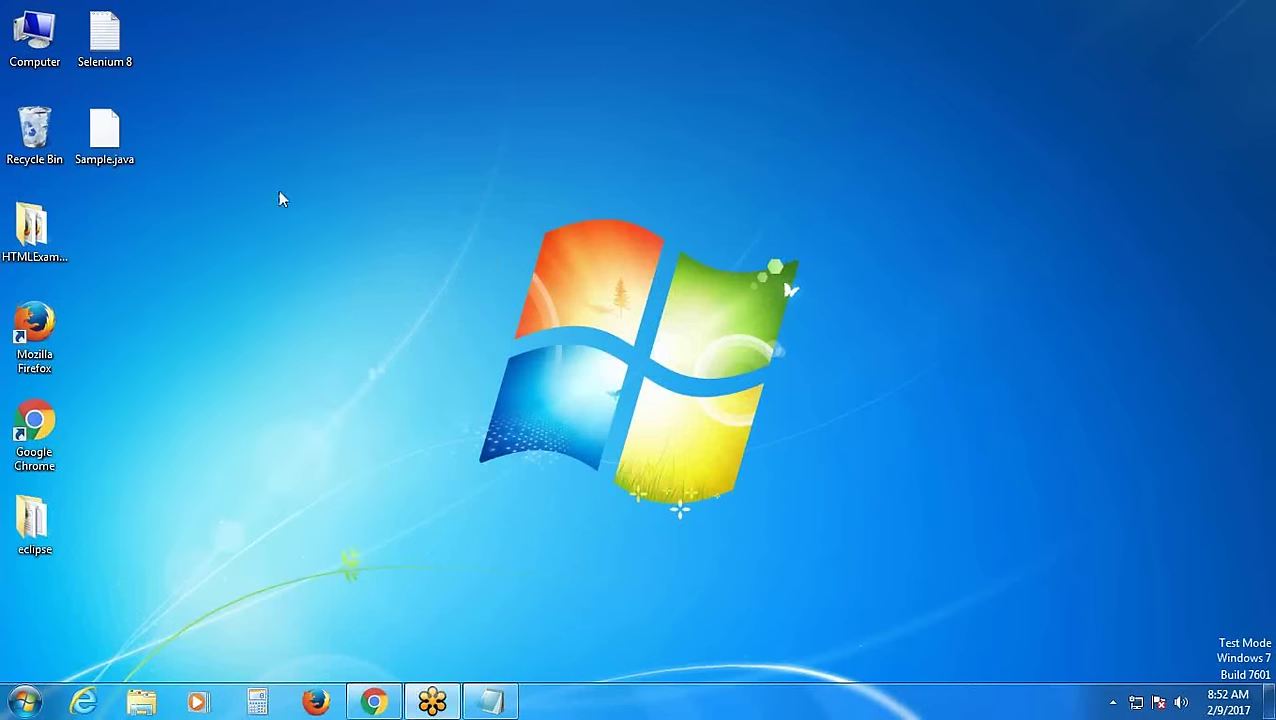
# Open Sample.java for editing in Notepad twice to view its code in a maximized window, closing it each time
pyautogui.rightClick(114, 146)
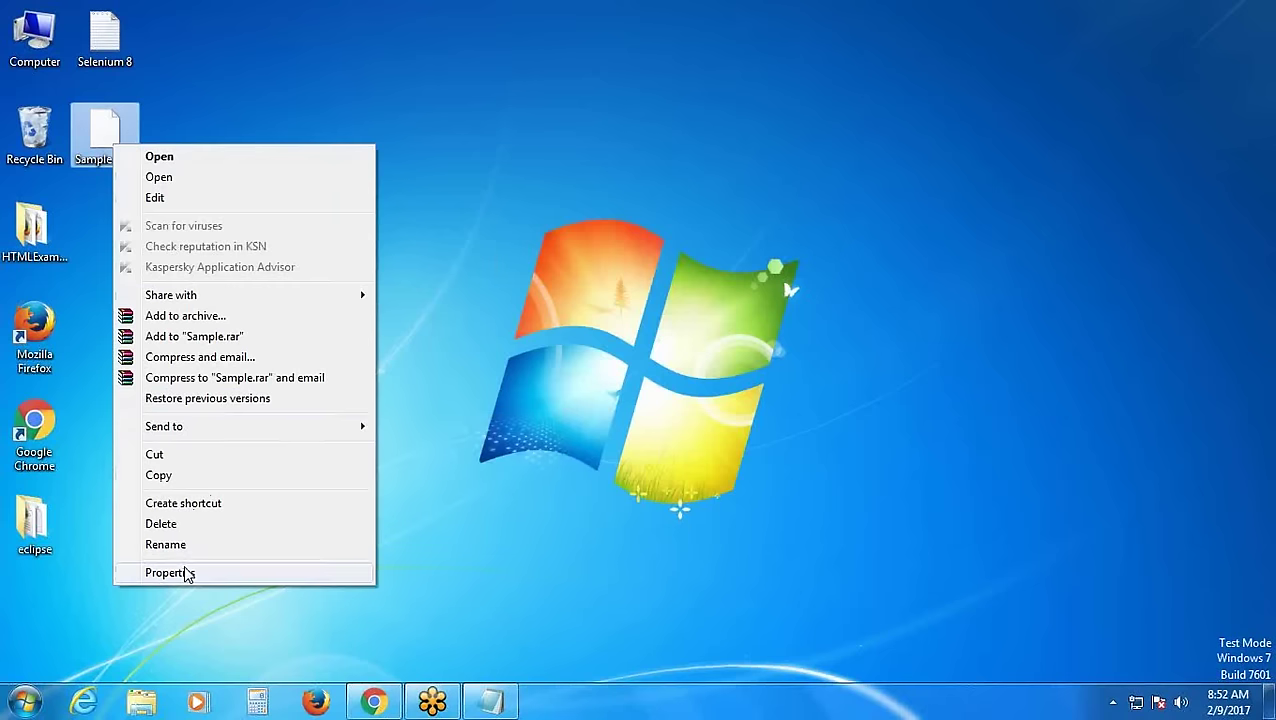
pyautogui.click(160, 197)
pyautogui.click(1043, 100)
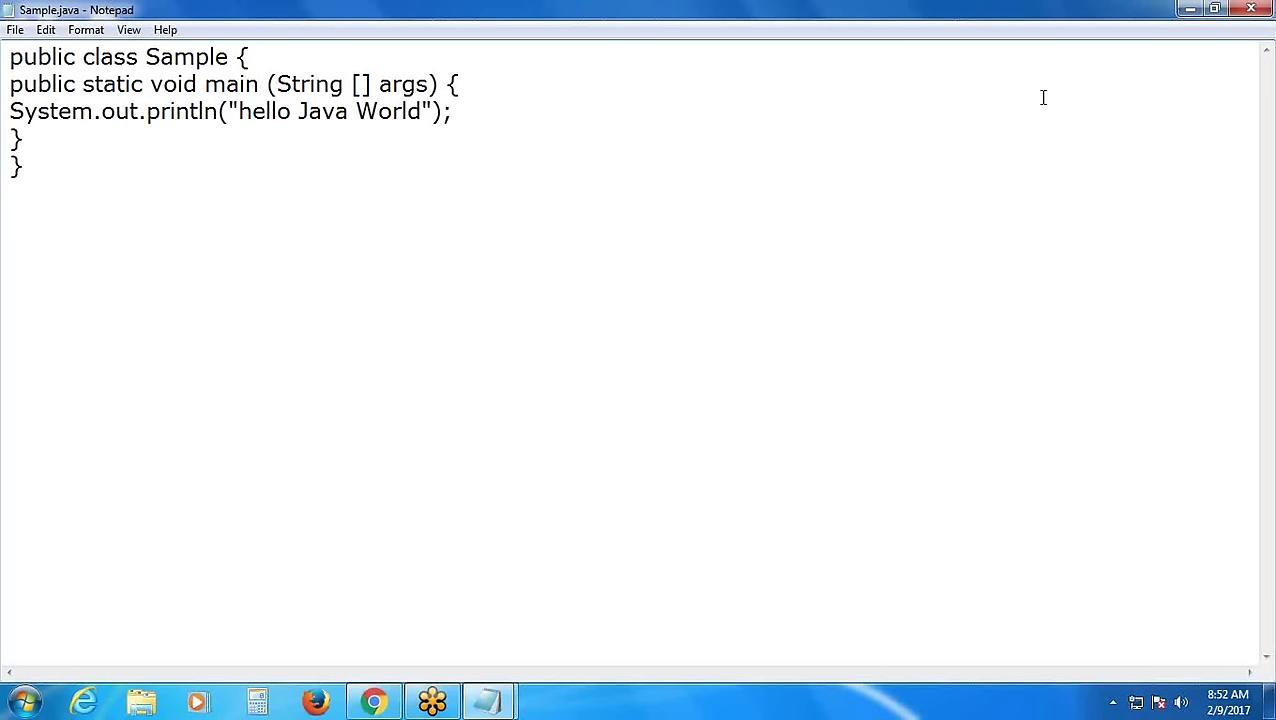
pyautogui.click(355, 147)
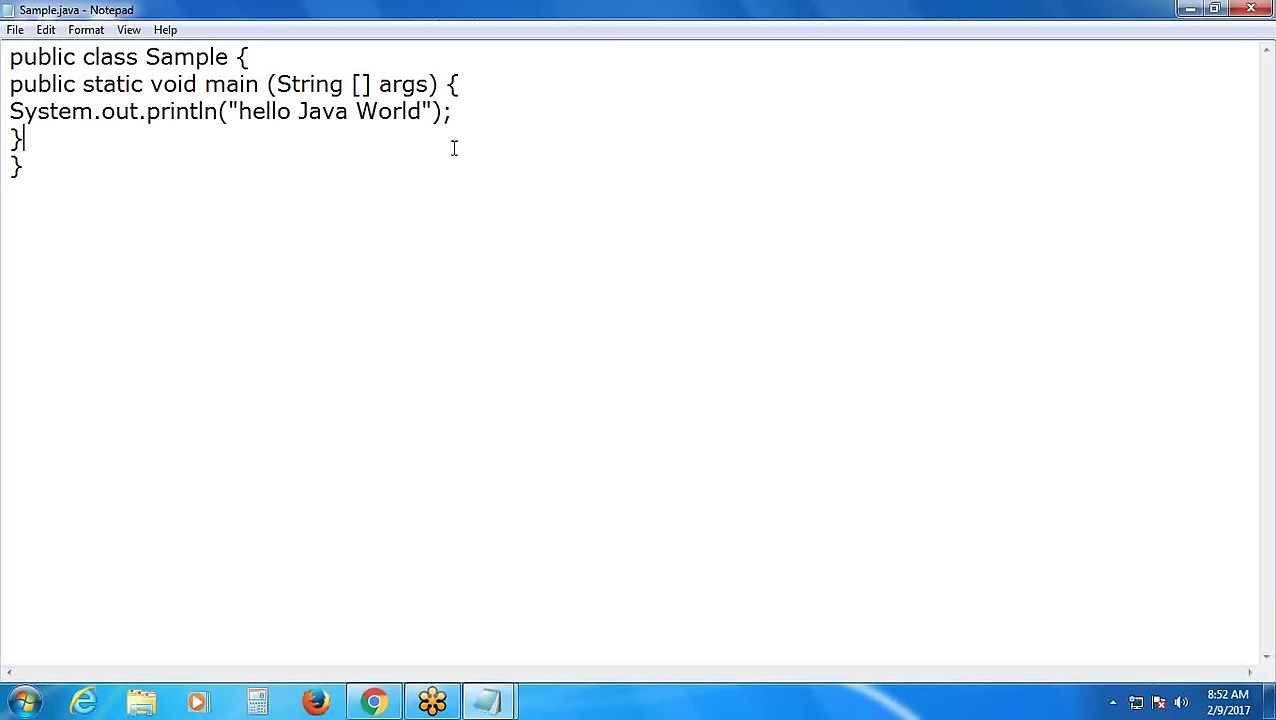
pyautogui.click(1252, 12)
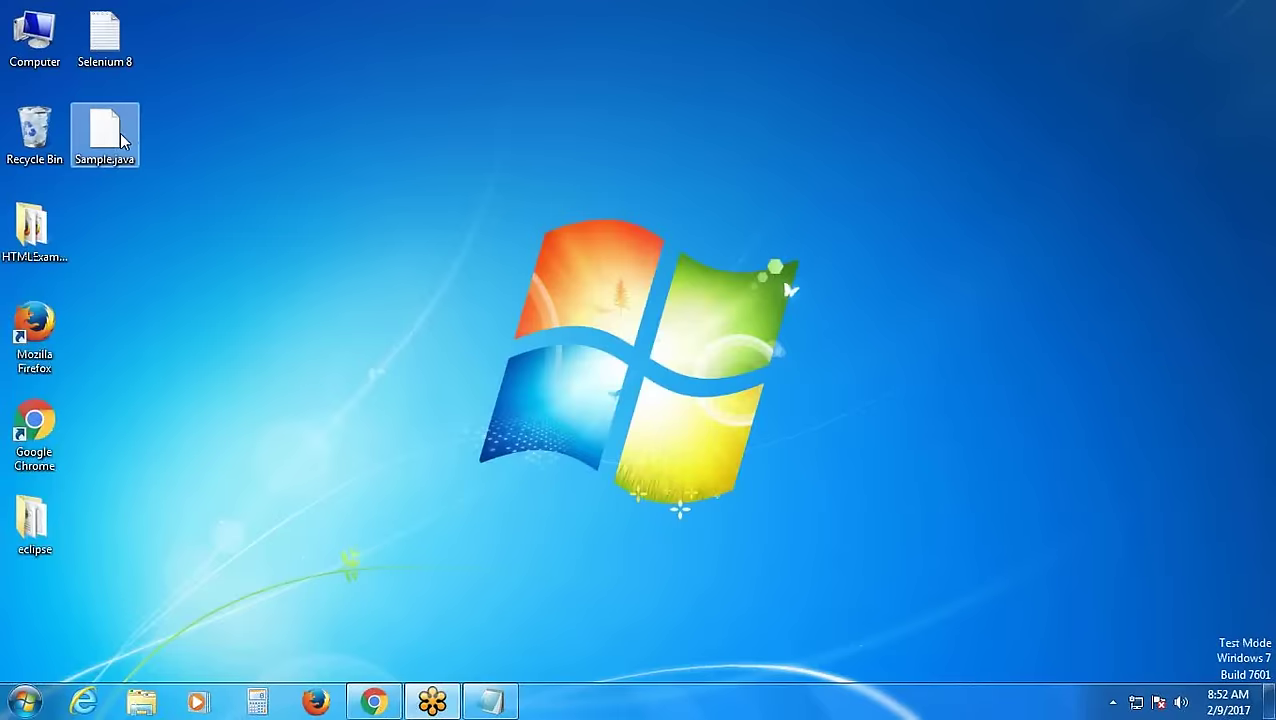
pyautogui.rightClick(121, 140)
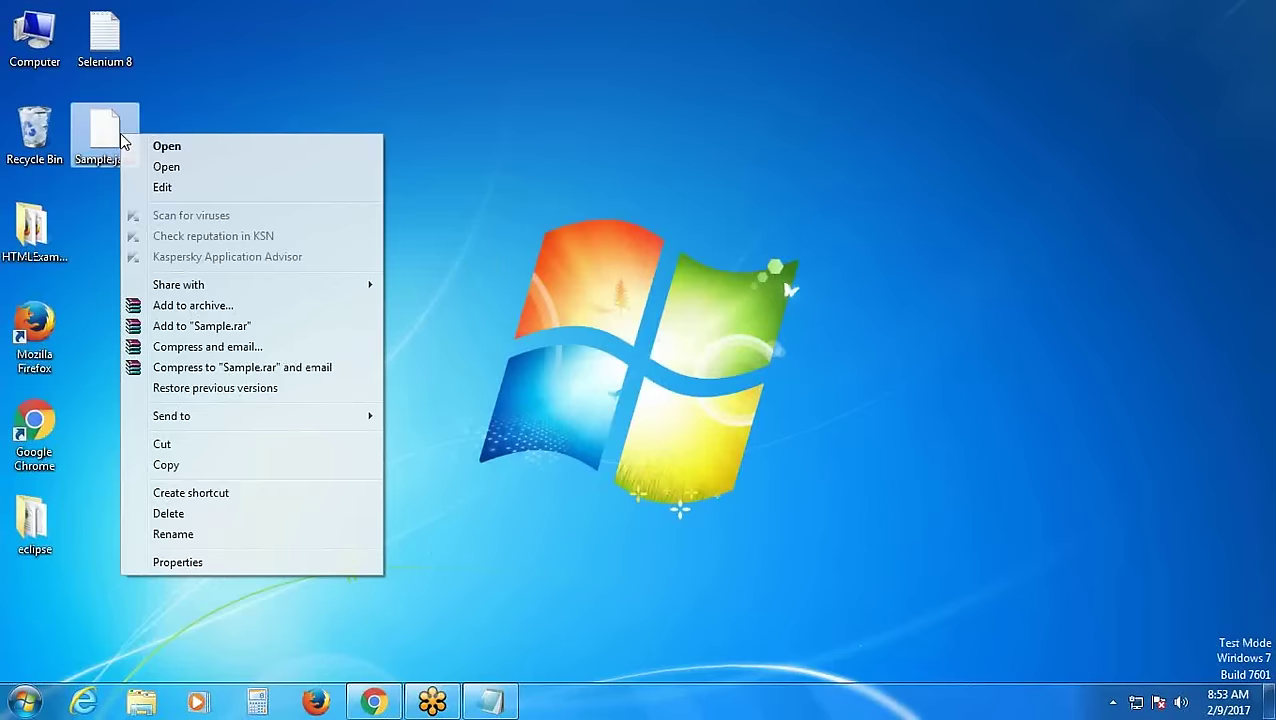
pyautogui.click(165, 187)
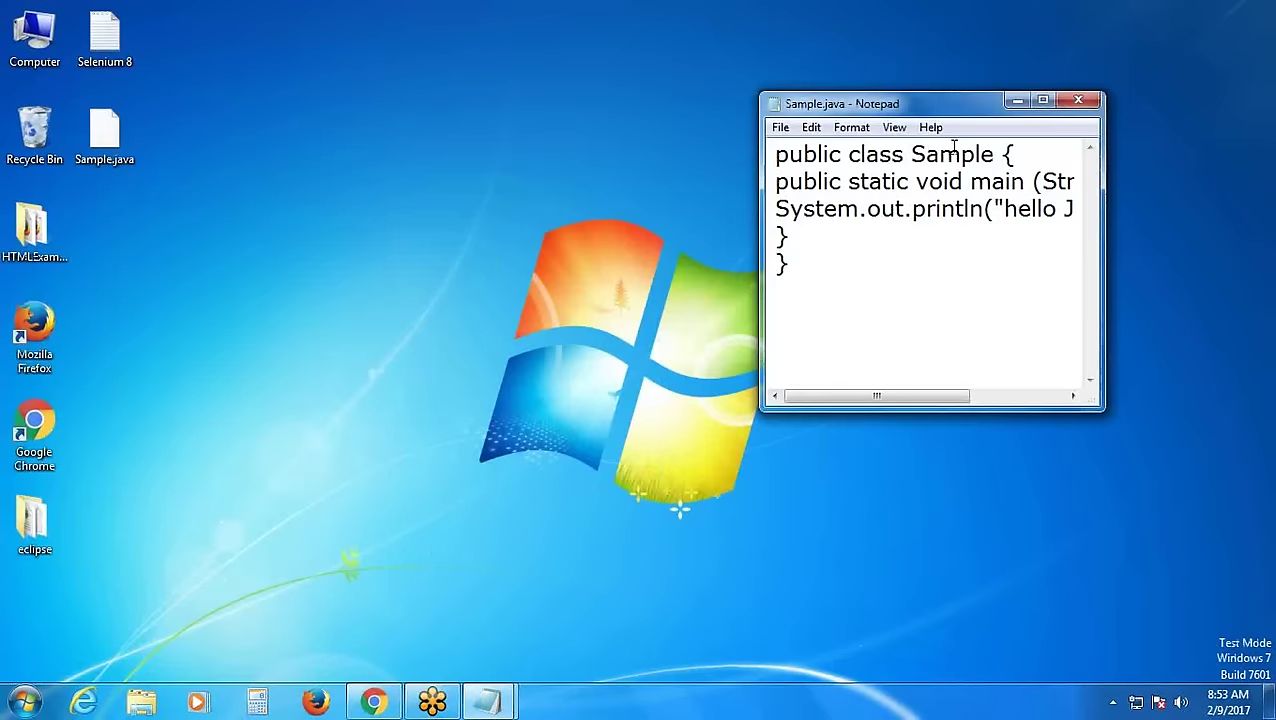
pyautogui.click(1043, 100)
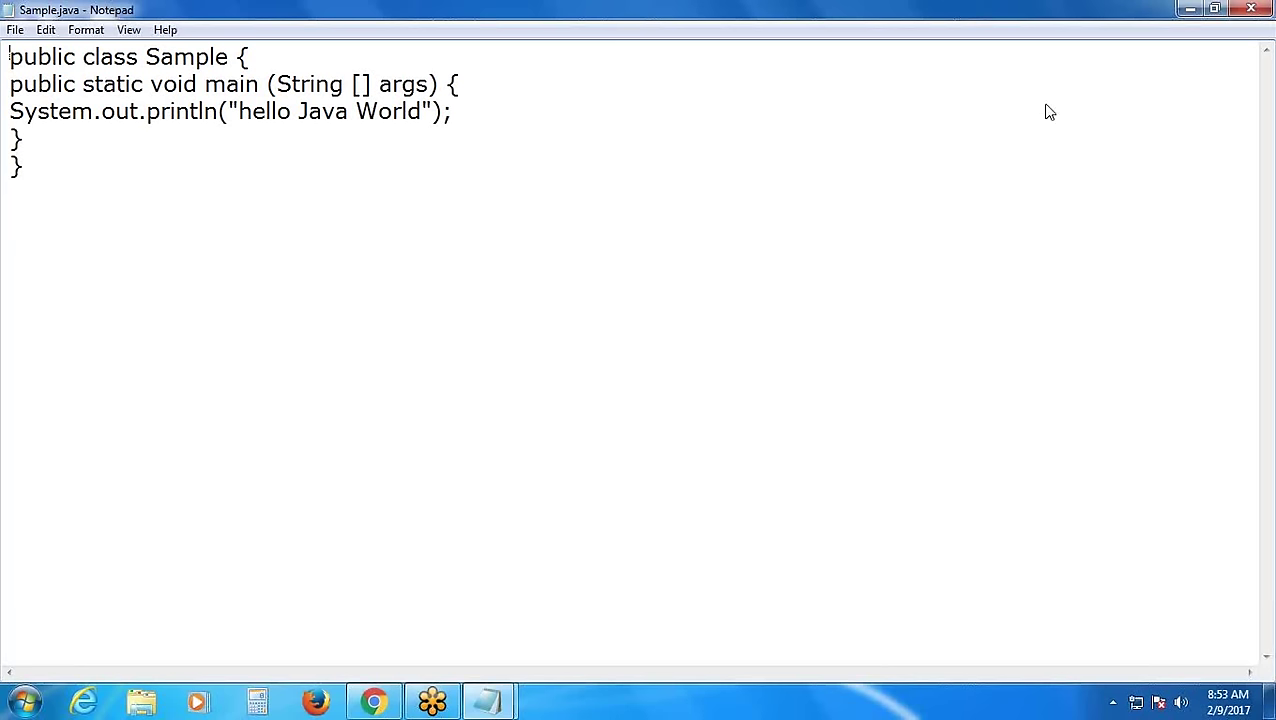
pyautogui.click(1252, 10)
# Return to the Selenium 8 notes and complete the Step 2 heading with "Compile the Program"
pyautogui.moveTo(390, 708)
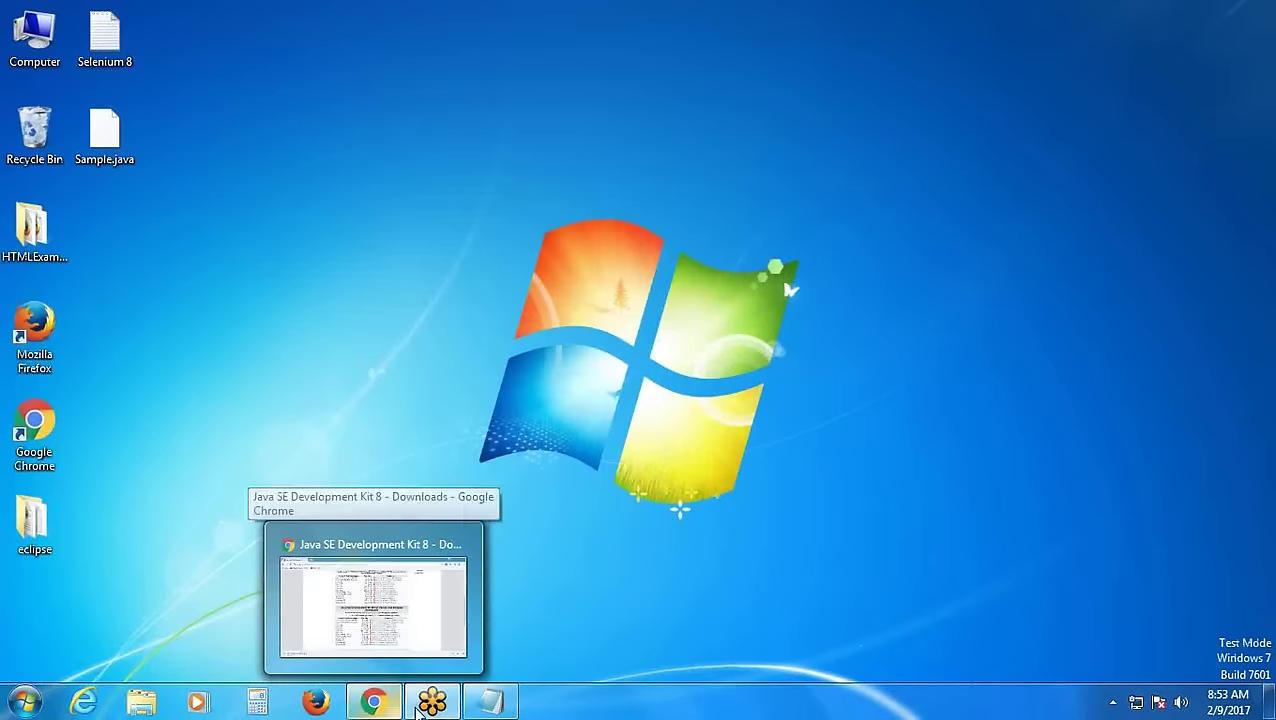
pyautogui.click(490, 702)
pyautogui.scroll(-4, 289, 451)
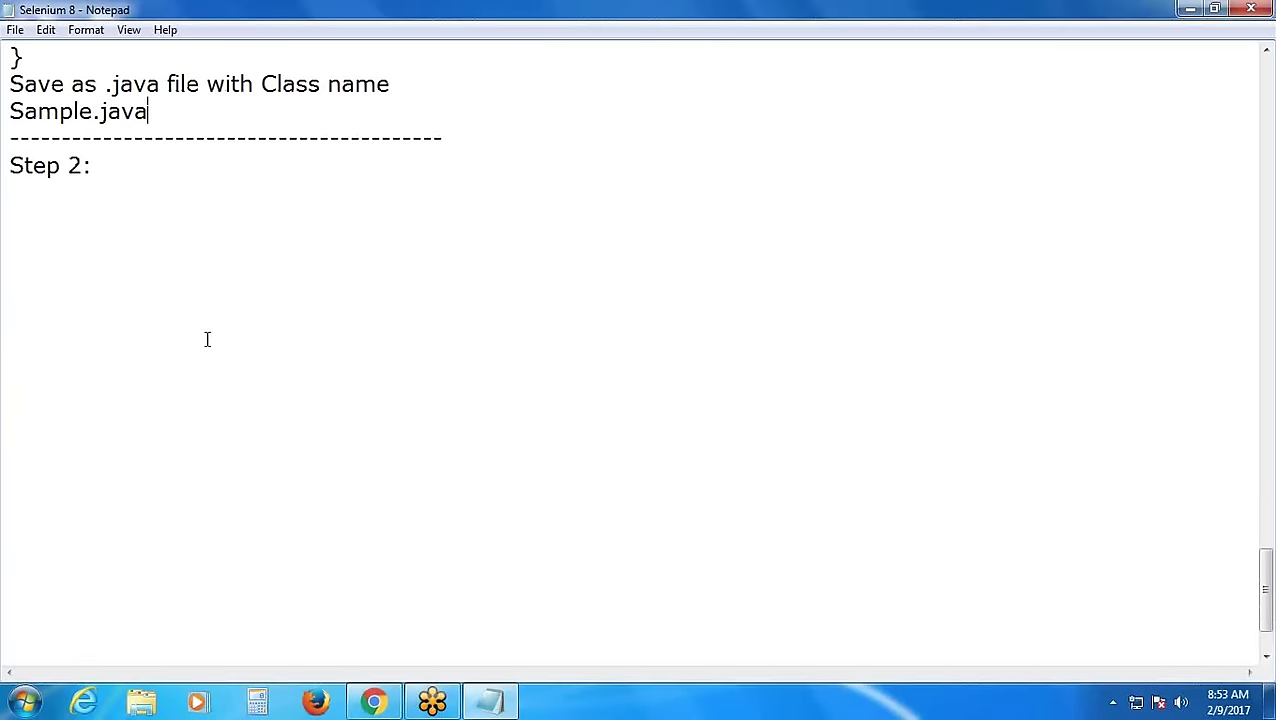
pyautogui.click(135, 170)
pyautogui.write('Compil')
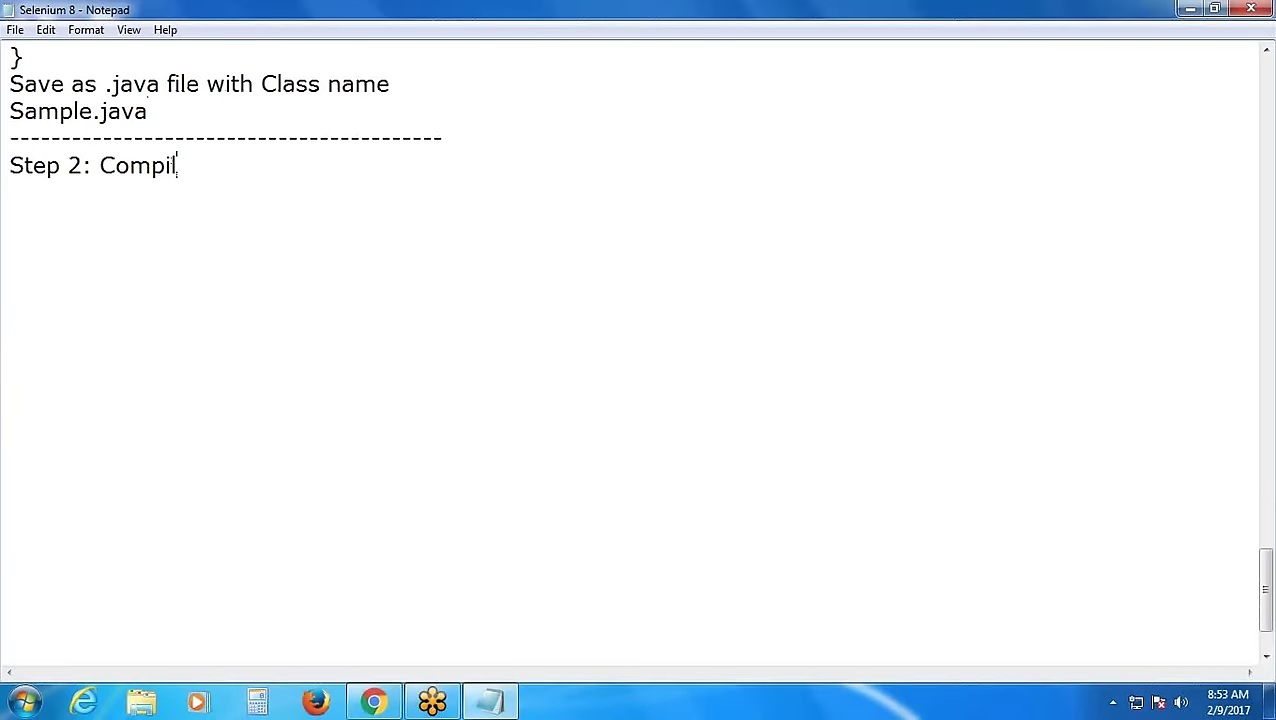
pyautogui.write('e the Pr')
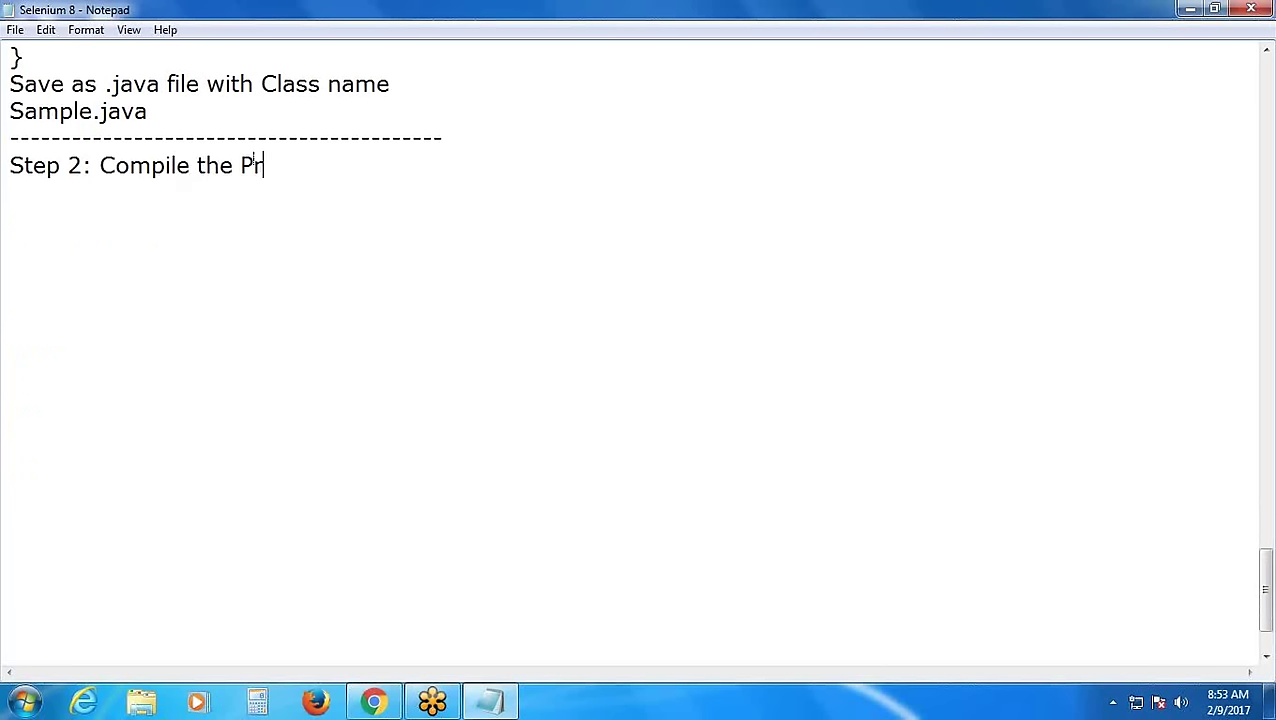
pyautogui.write('ogram')
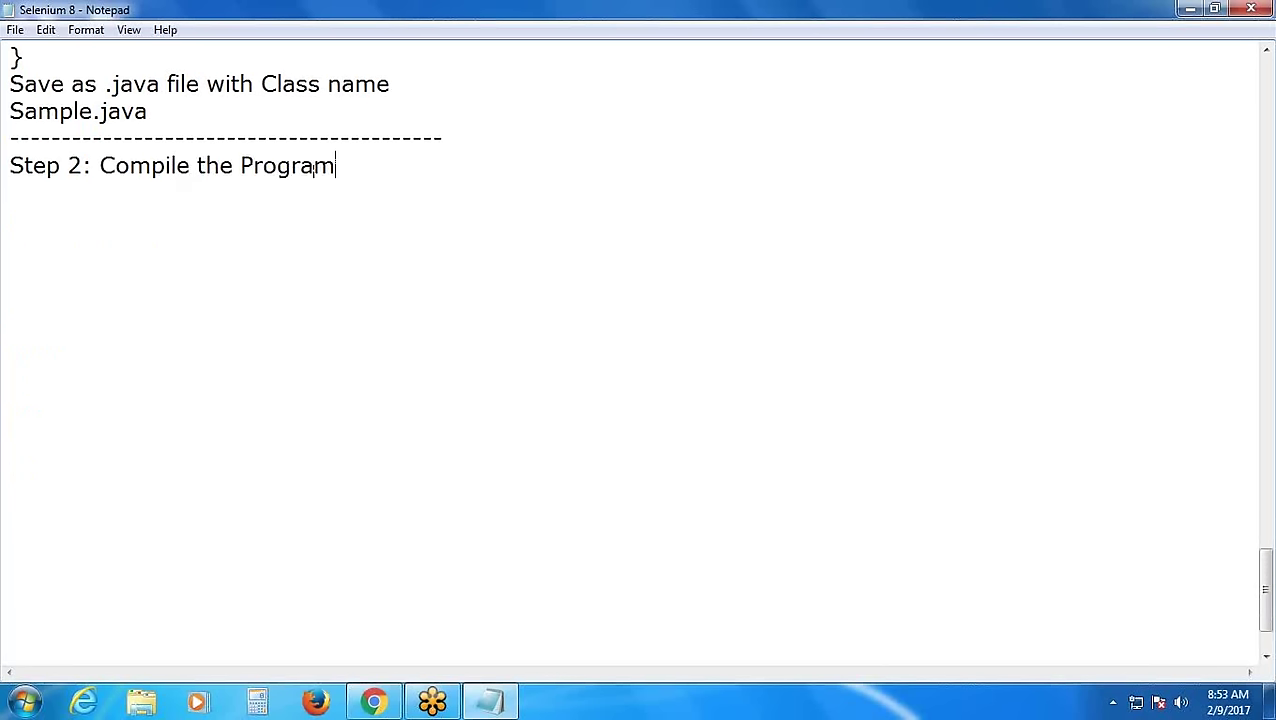
# Add the line "> Launch Command prompt" under the Step 2 heading, leaving a blank line between them
pyautogui.press('Return')
pyautogui.press('Return')
pyautogui.write('> la')
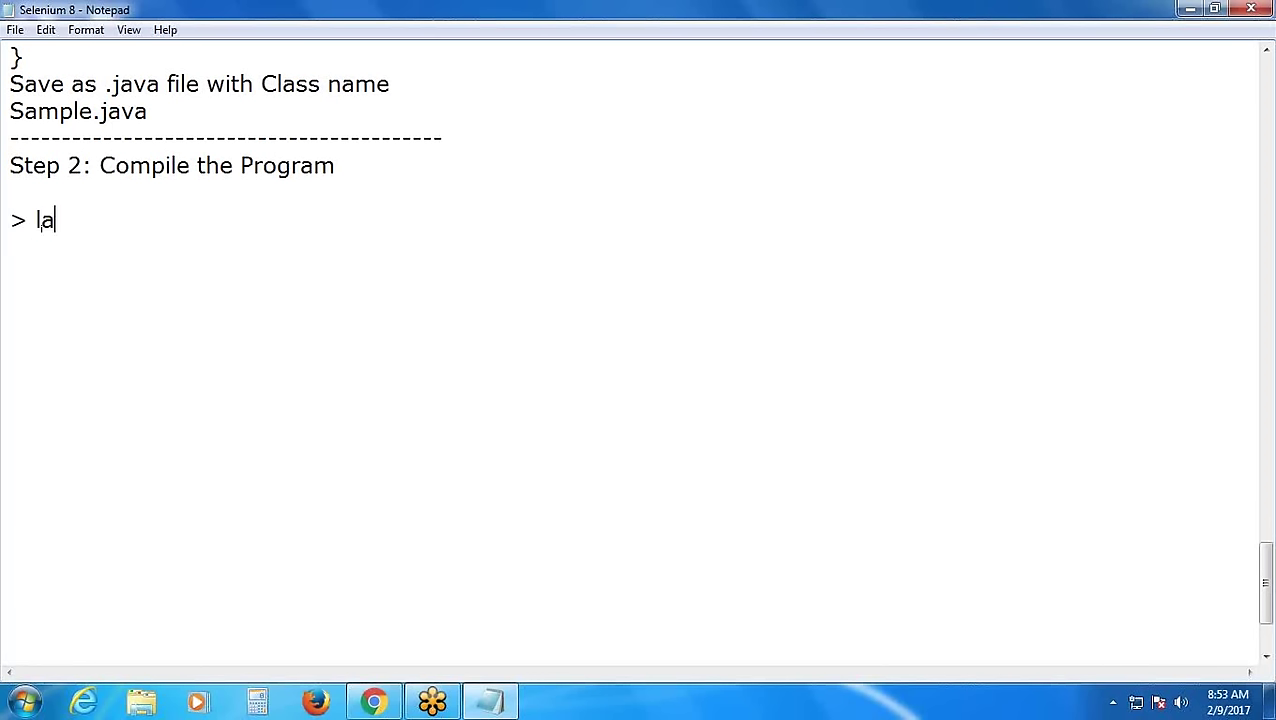
pyautogui.write('unch')
pyautogui.click(29, 219)
pyautogui.press('Delete')
pyautogui.press('Delete')
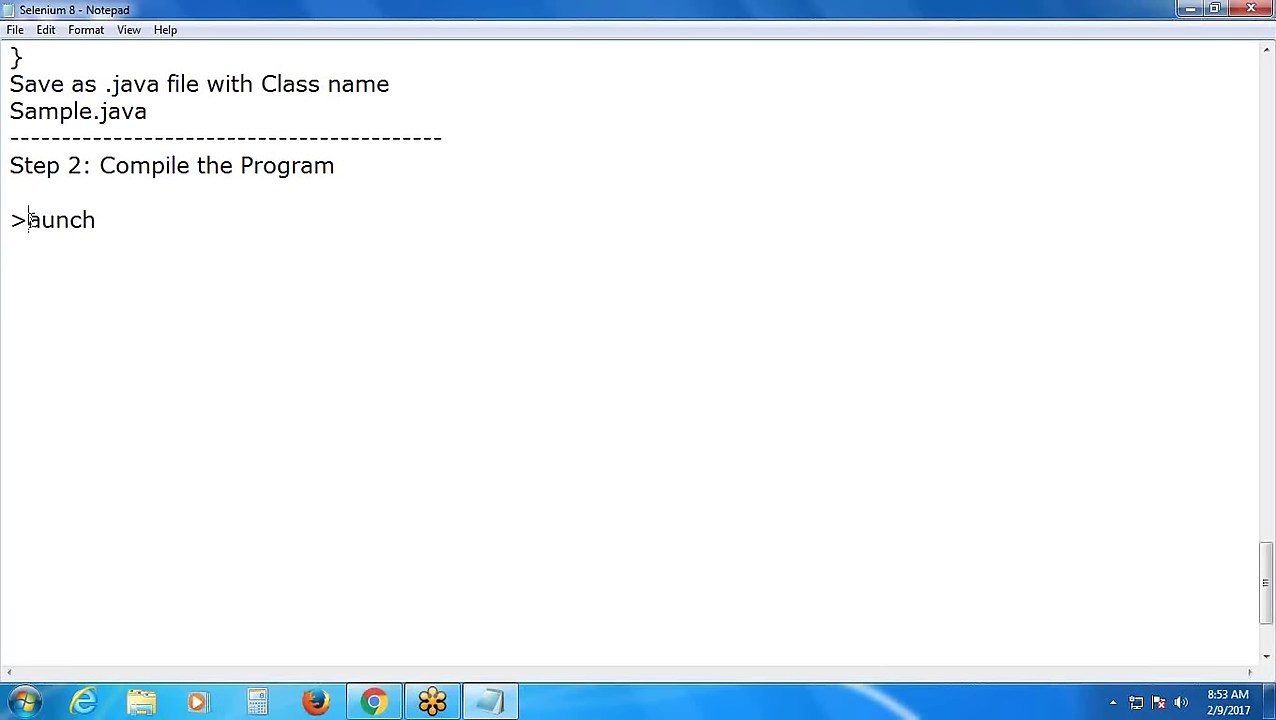
pyautogui.write('L')
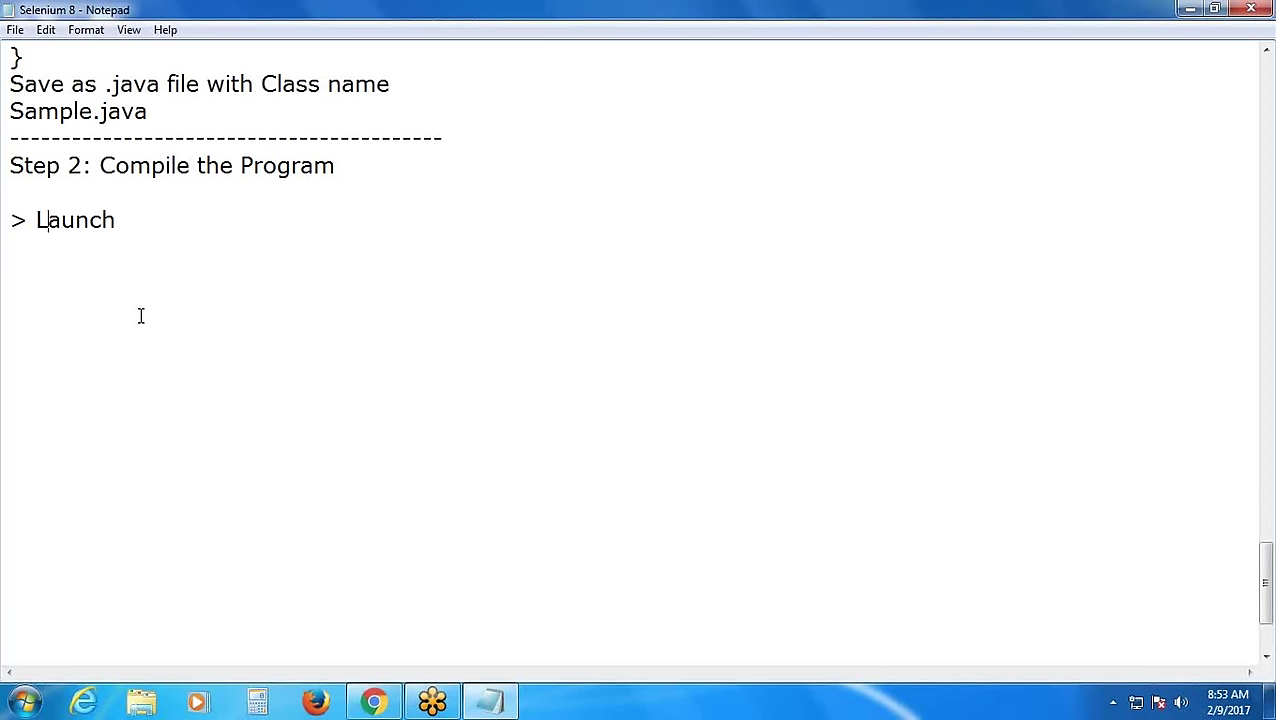
pyautogui.click(130, 215)
pyautogui.write('Comma')
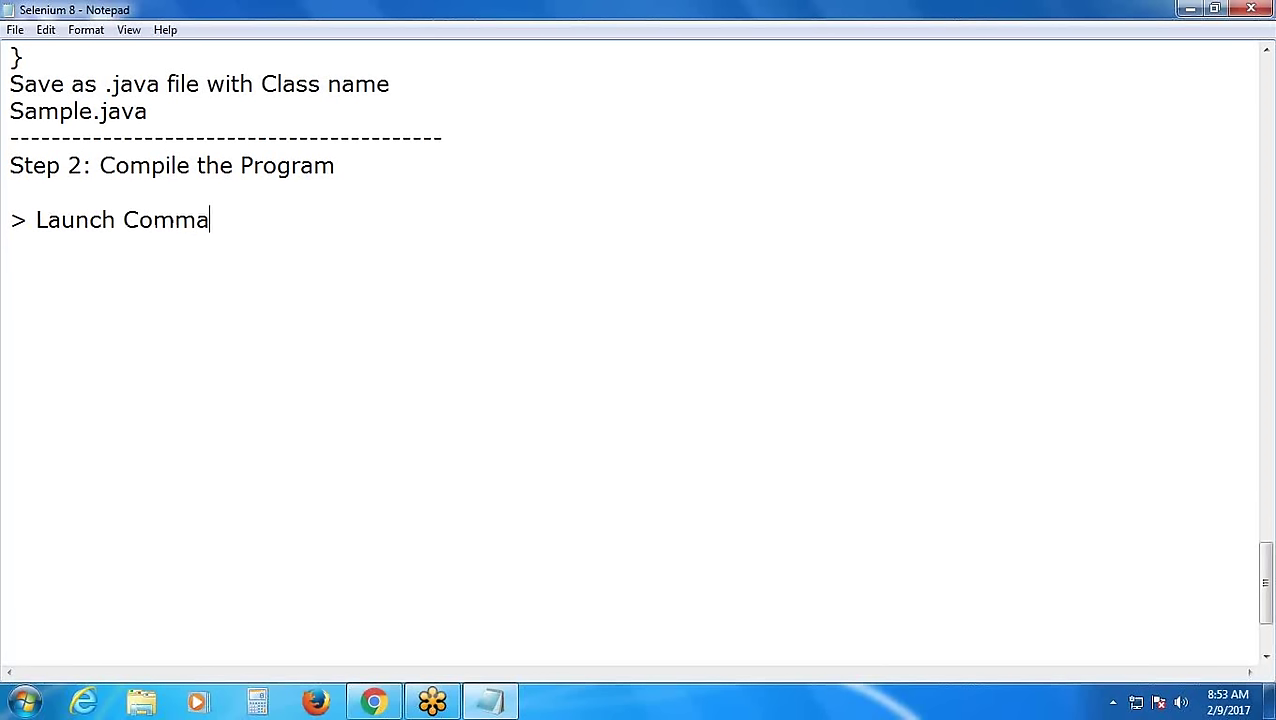
pyautogui.write('nd promp')
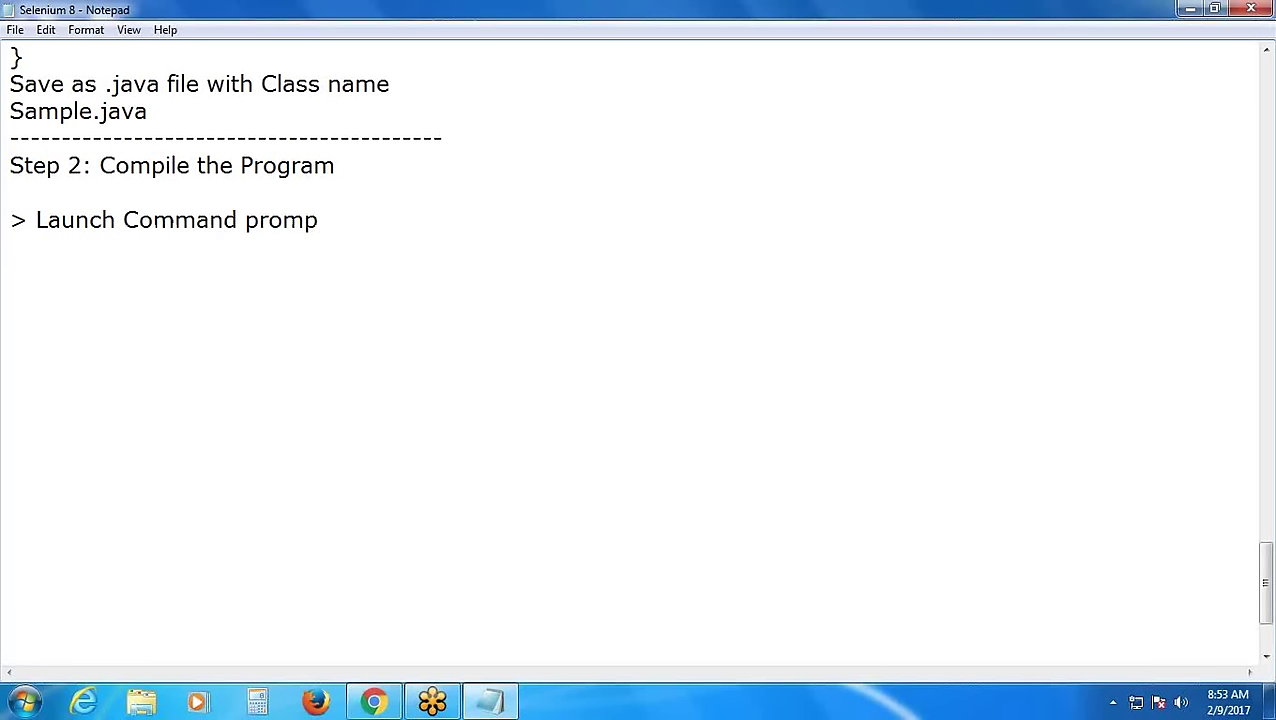
pyautogui.write('t')
# Add a second Step 2 line reading "> Change to Java Program file direcory"
pyautogui.press('Return')
pyautogui.write('> Change to ')
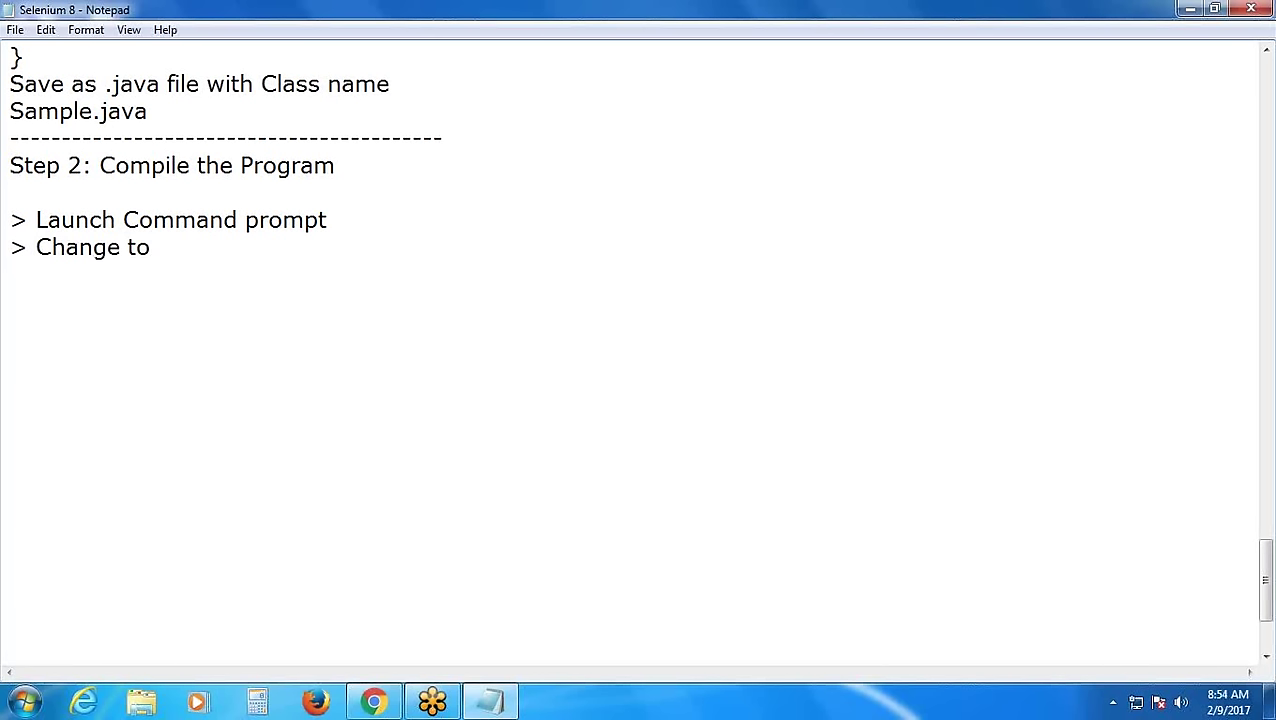
pyautogui.write('java')
pyautogui.press('BackSpace')
pyautogui.press('BackSpace')
pyautogui.press('BackSpace')
pyautogui.press('BackSpace')
pyautogui.press('BackSpace')
pyautogui.write('Java Pr')
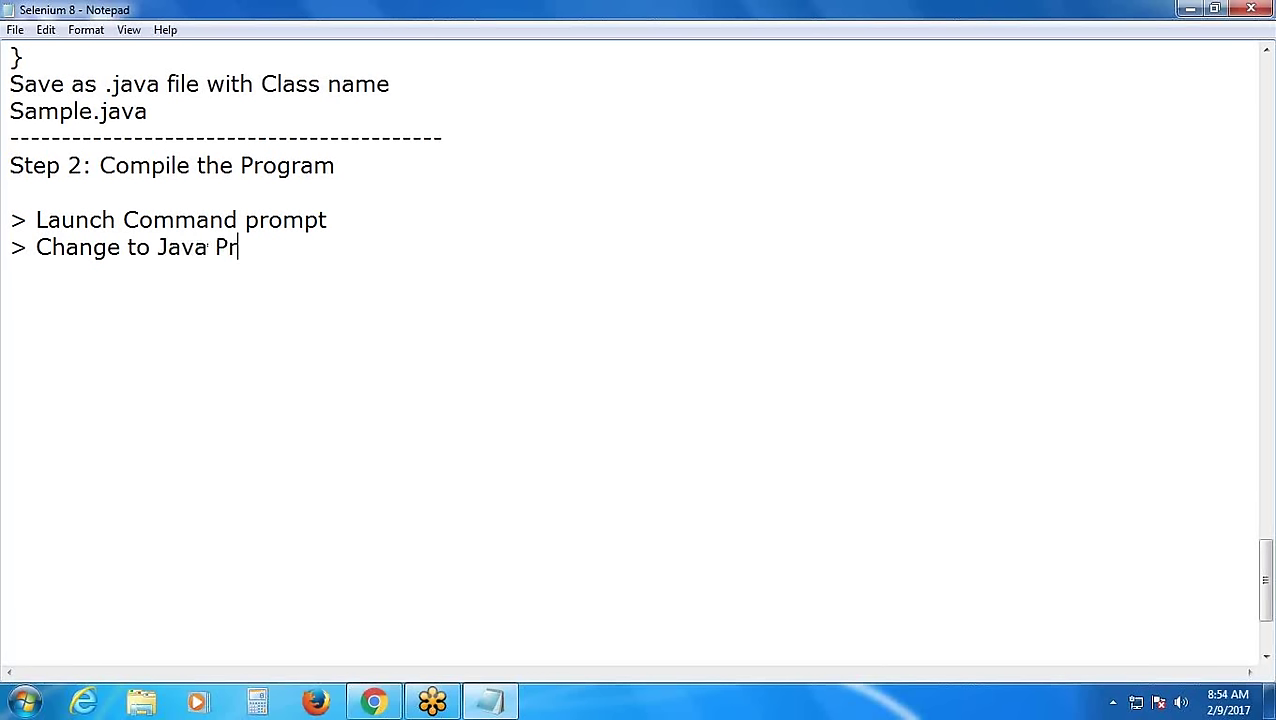
pyautogui.write('ogram file')
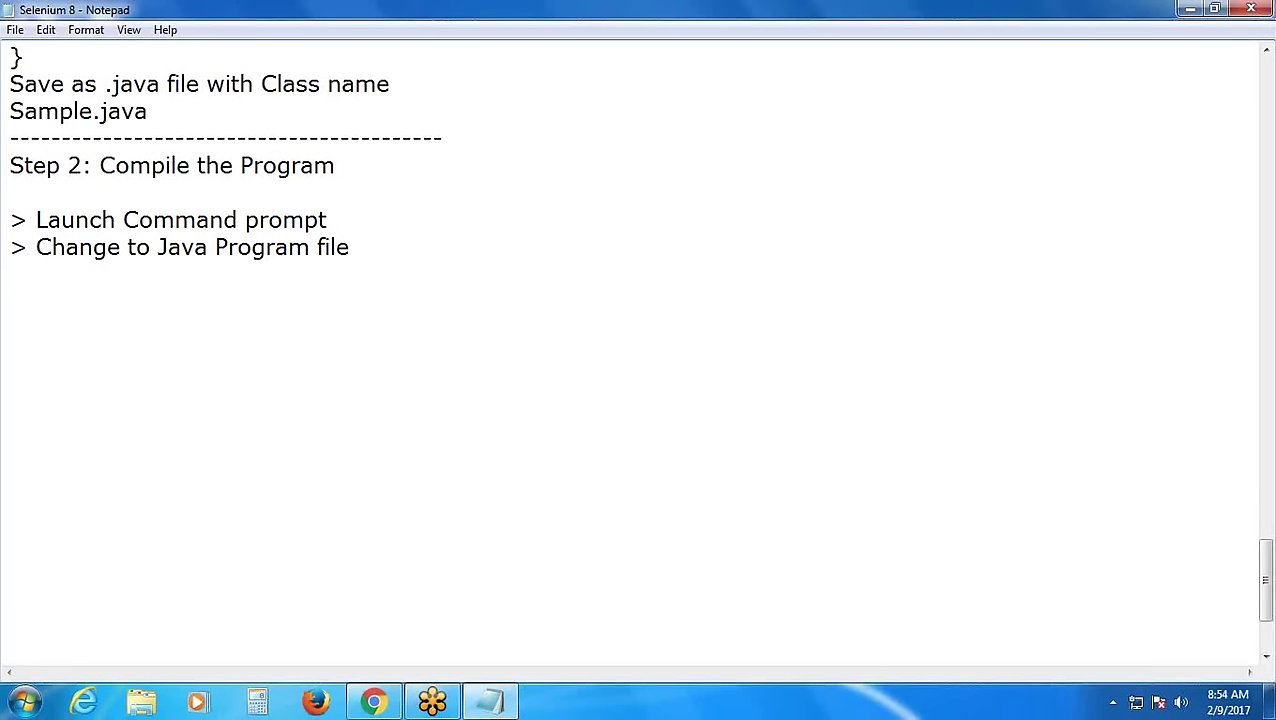
pyautogui.write('direcory')
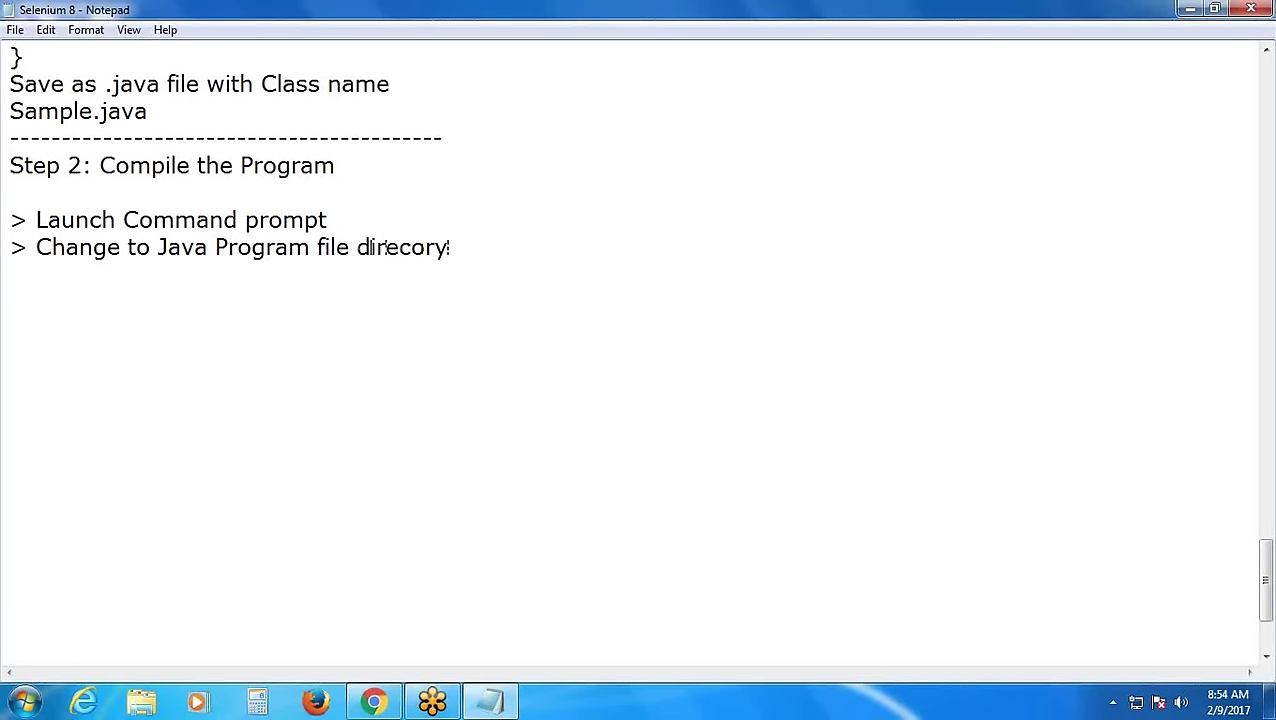
# Add a third Step 2 line reading "> Type javac File Name / Sample.java"
pyautogui.press('Return')
pyautogui.write('> Type')
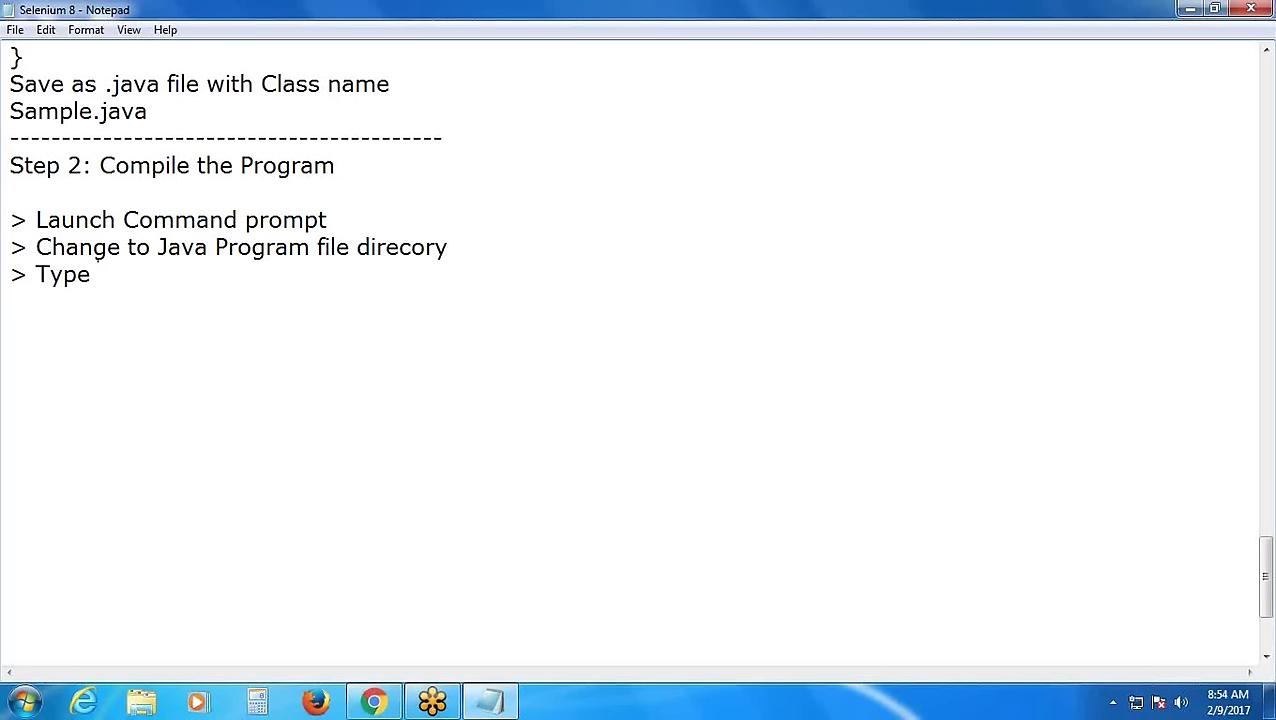
pyautogui.write(' javac')
pyautogui.press('BackSpace')
pyautogui.write('c S')
pyautogui.press('BackSpace')
pyautogui.write('File')
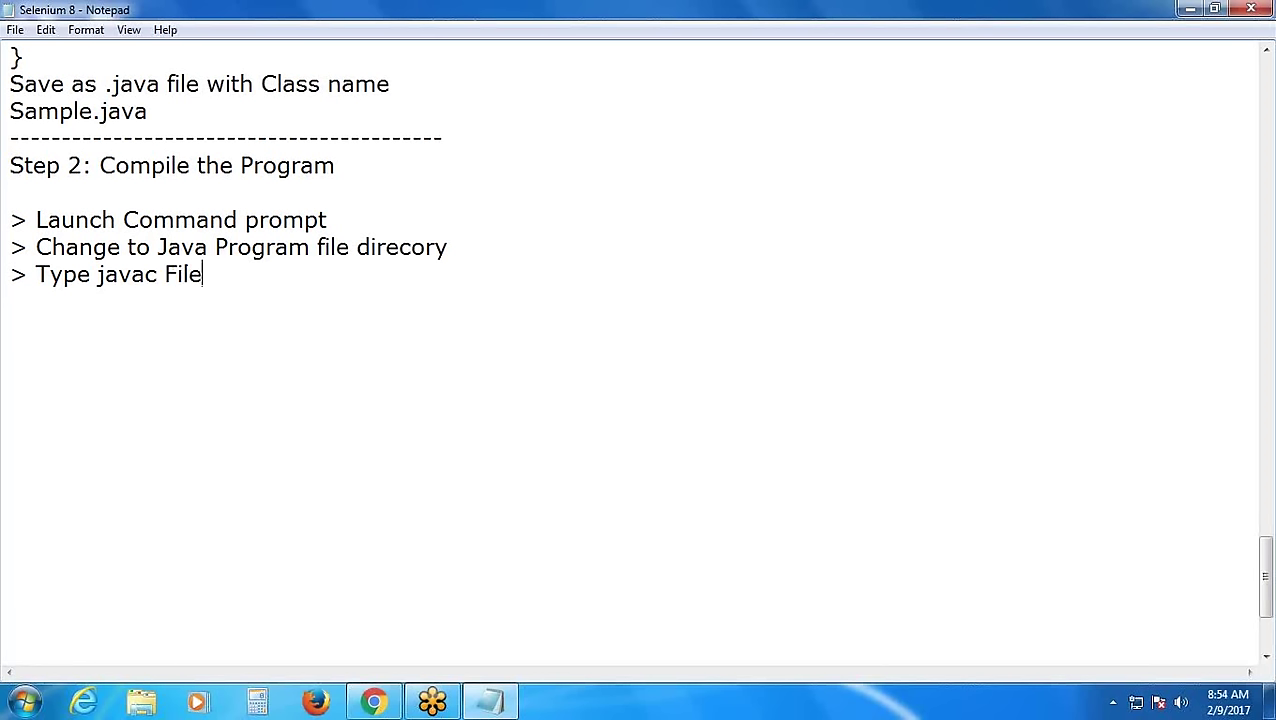
pyautogui.write(' Name /')
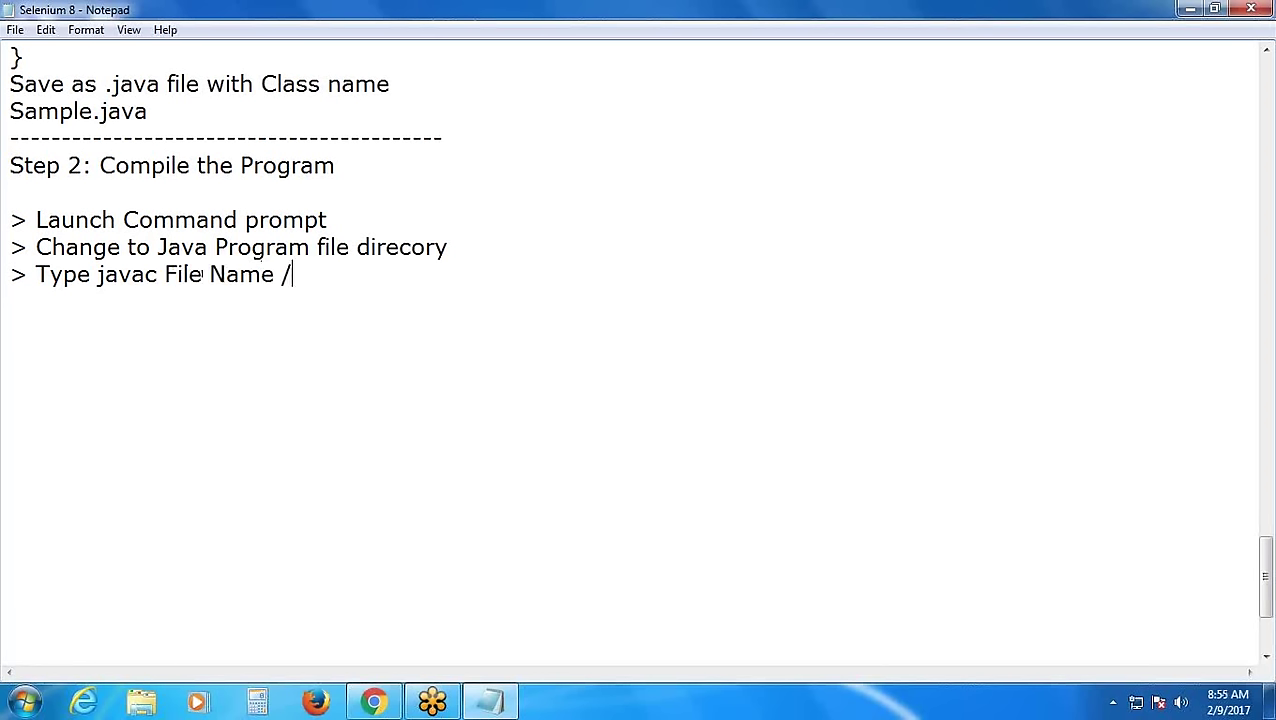
pyautogui.write(' Sample.java')
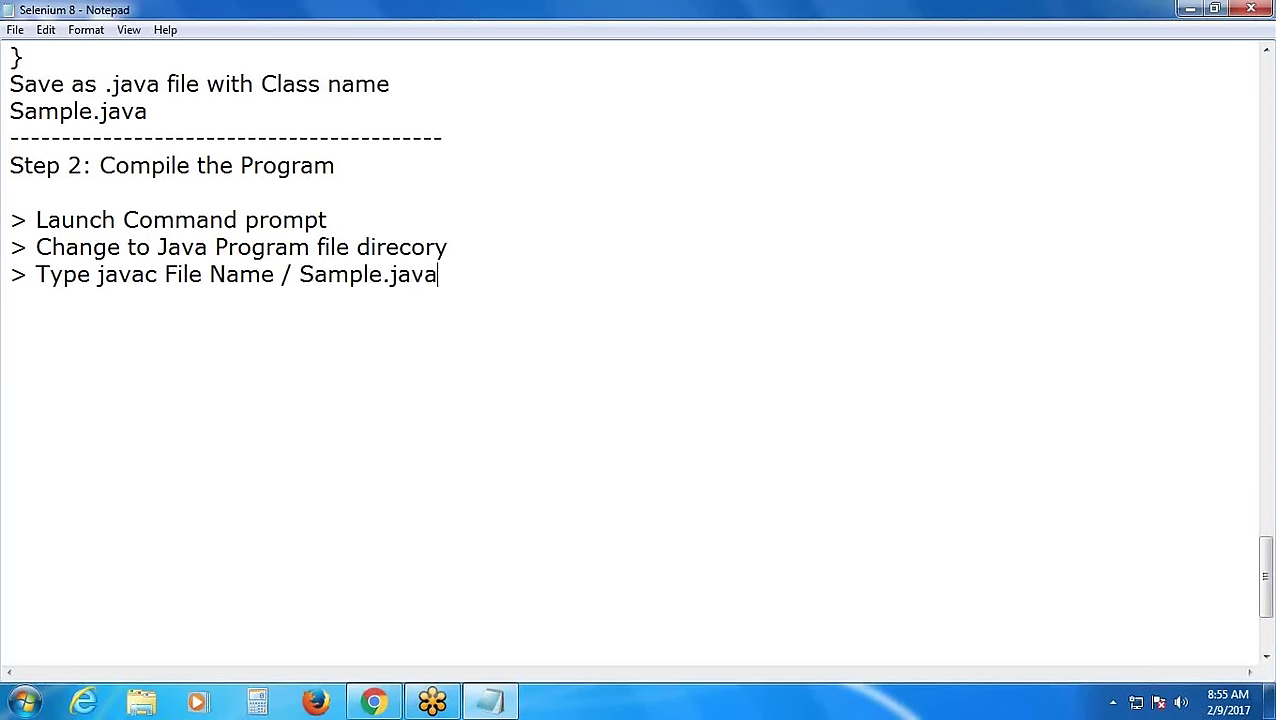
# Close Step 2 with a dashed separator line and insert "Note: It creates Java Class File" above it, after a blank line
pyautogui.press('Return')
pyautogui.write('---------------------------------------------------')
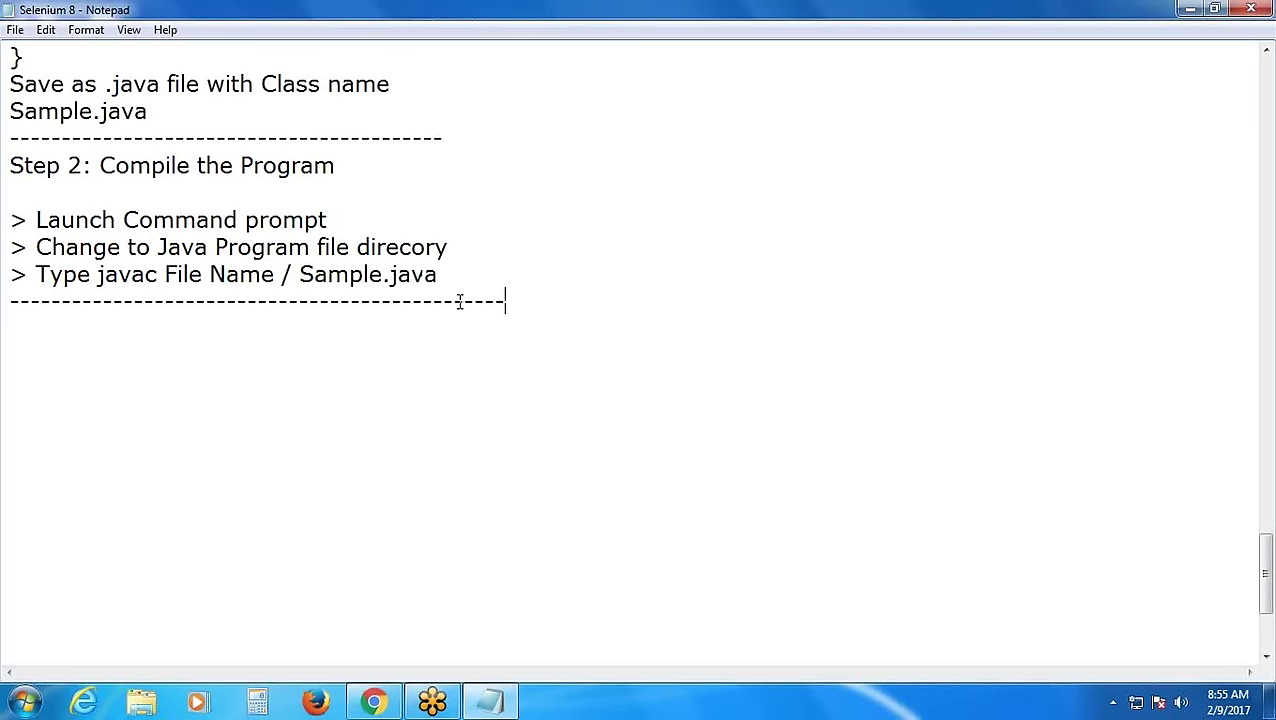
pyautogui.click(477, 275)
pyautogui.press('Return')
pyautogui.press('Return')
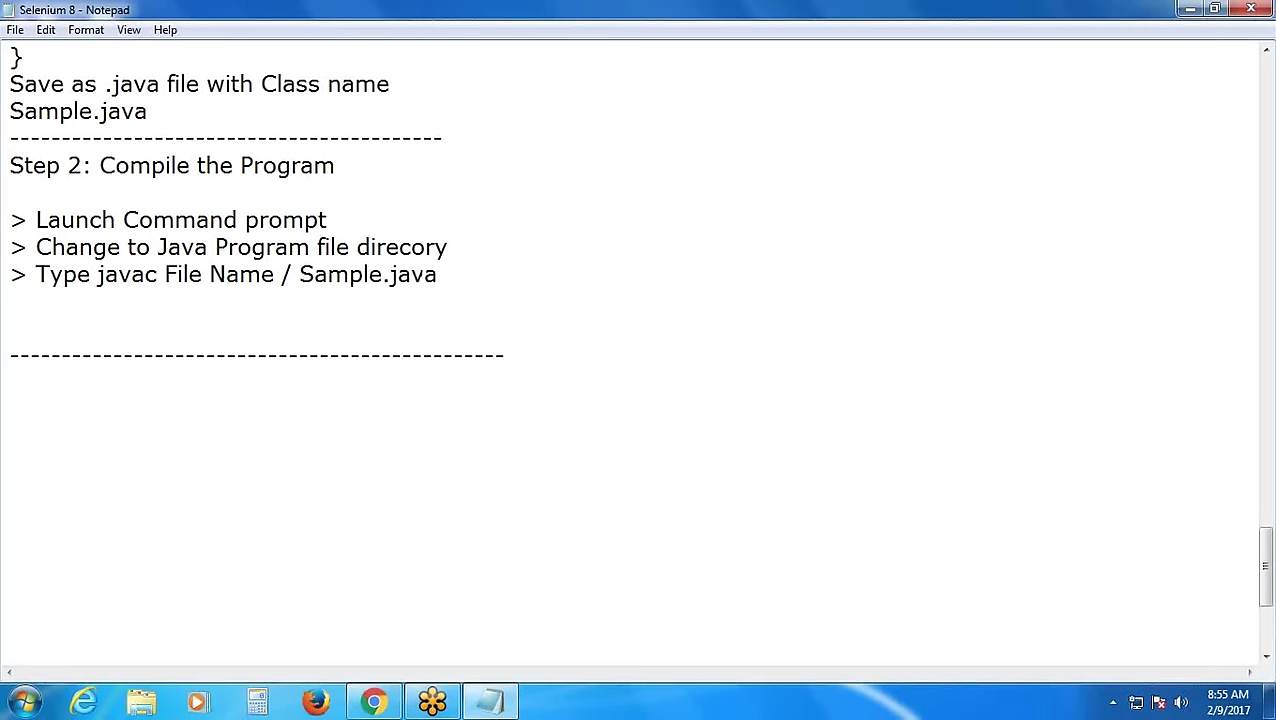
pyautogui.write('Note: It cr')
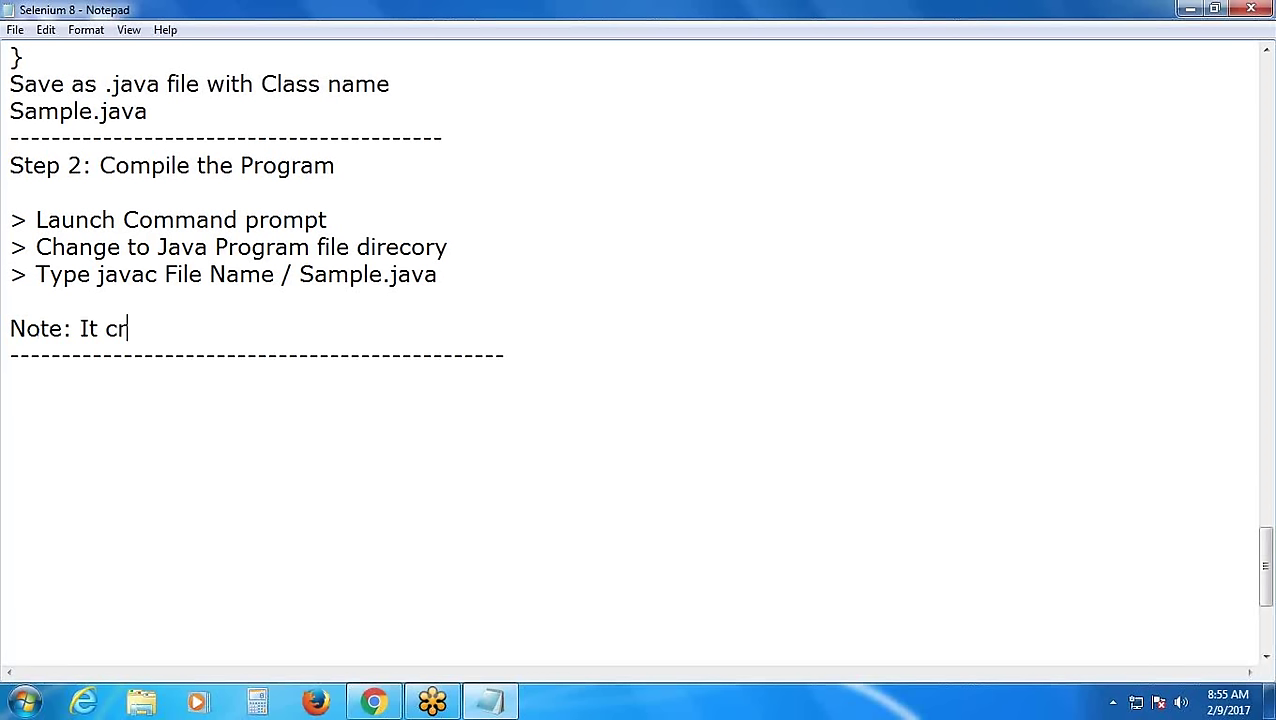
pyautogui.write('eates Jav')
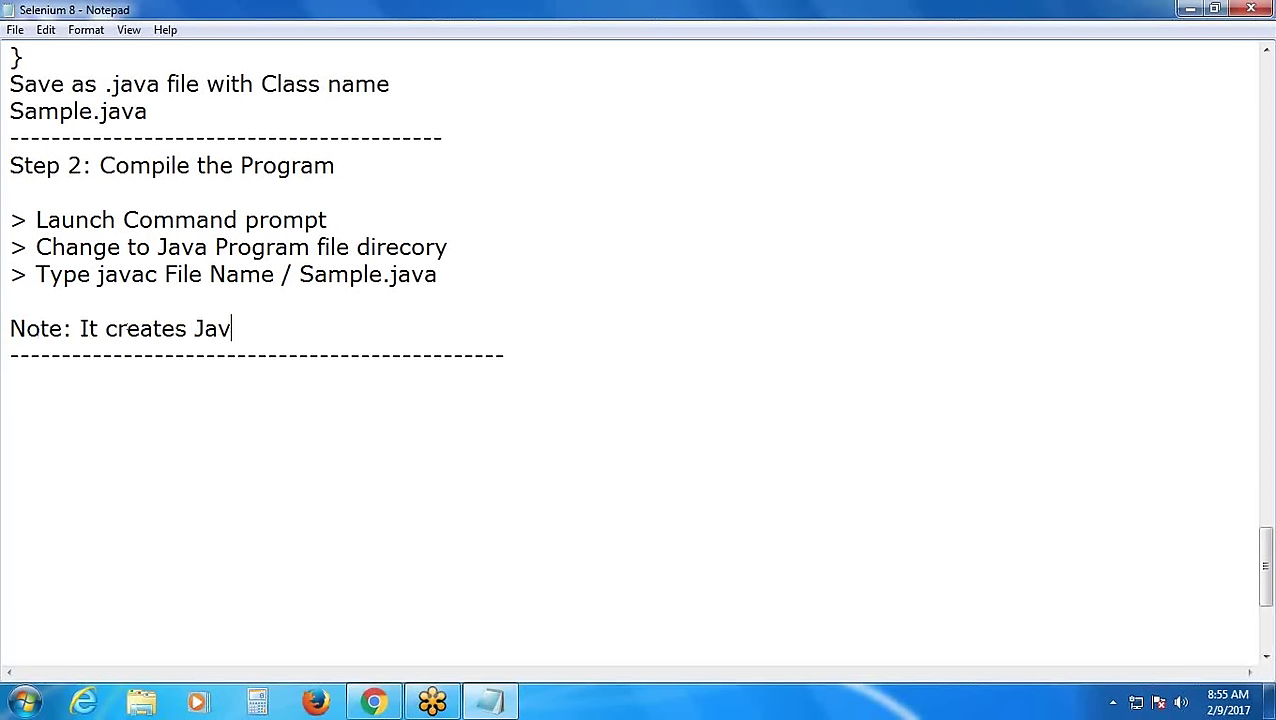
pyautogui.write('a Class File')
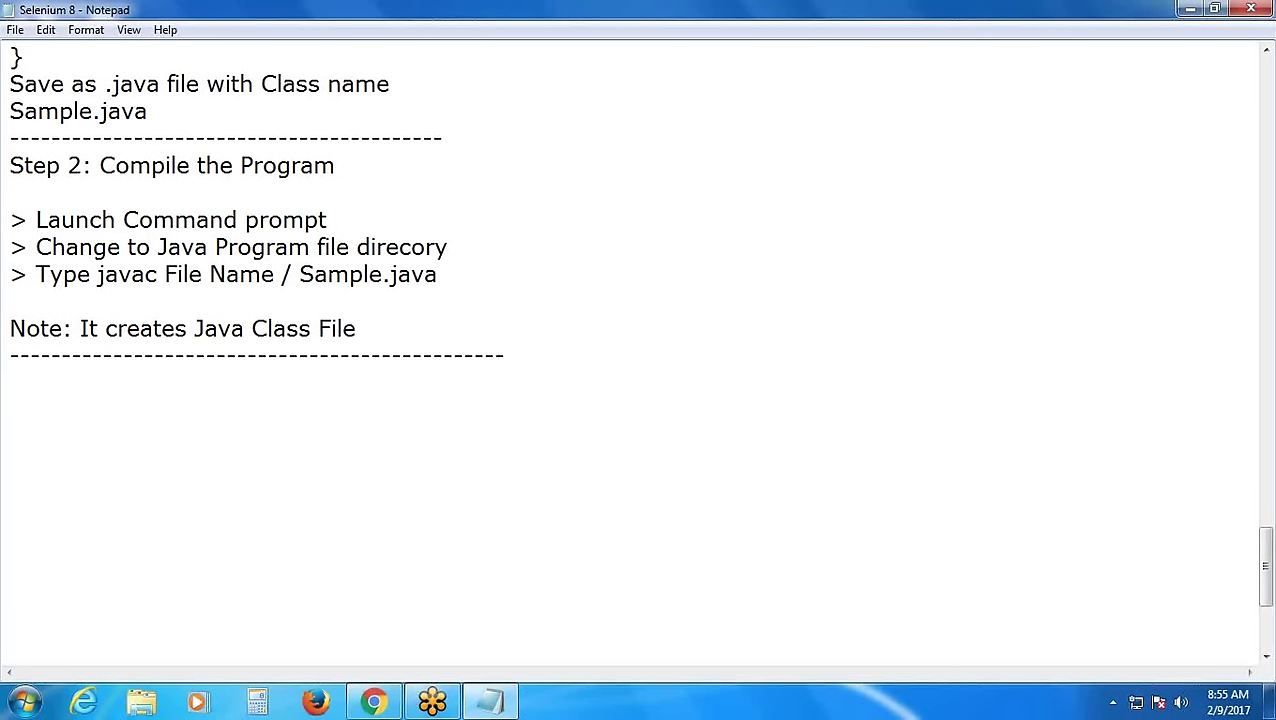
# Write the heading "Step 3: Run / Execute the Program" directly below the dashed separator
pyautogui.scroll(-3, 387, 290)
pyautogui.click(148, 176)
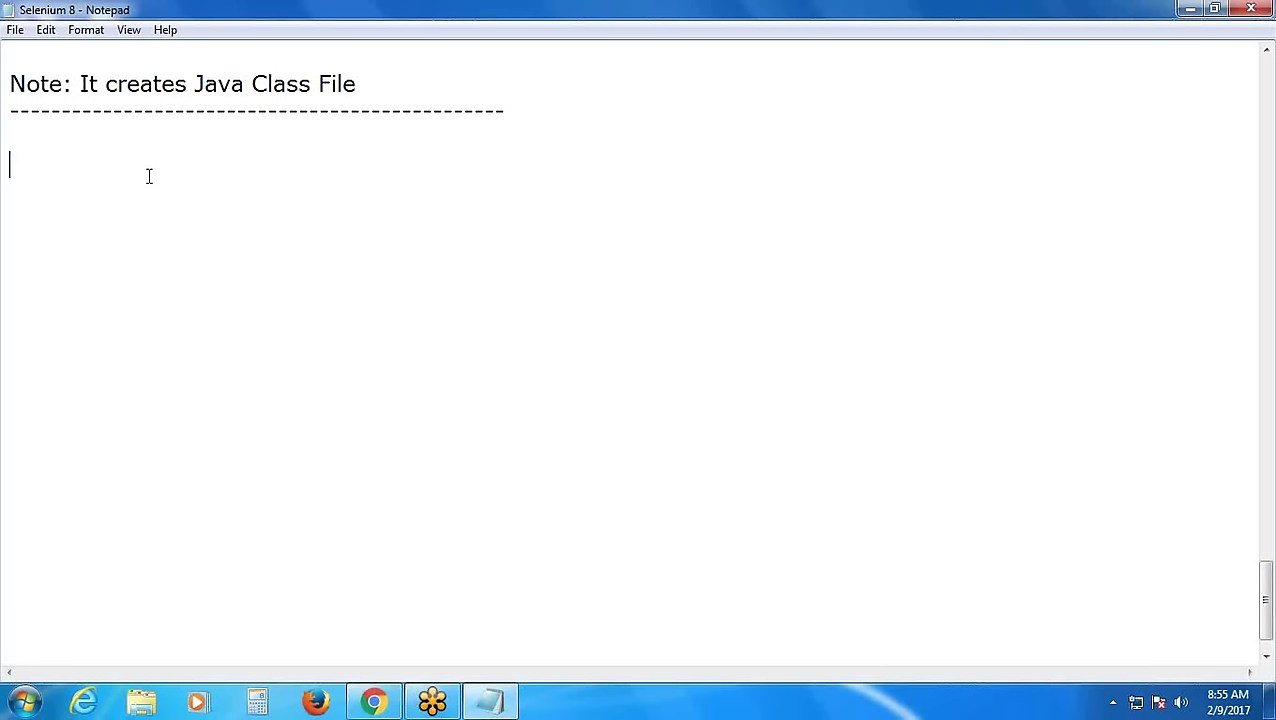
pyautogui.click(31, 137)
pyautogui.write('Step ')
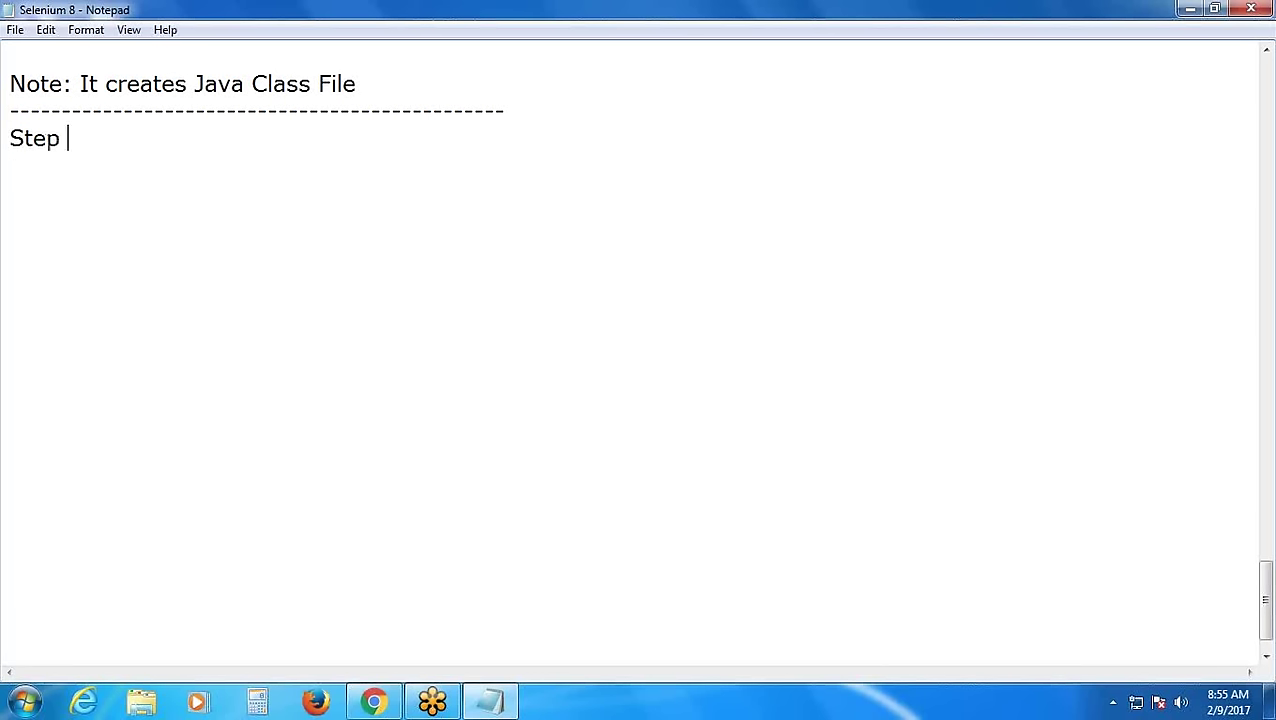
pyautogui.write('3: Run ')
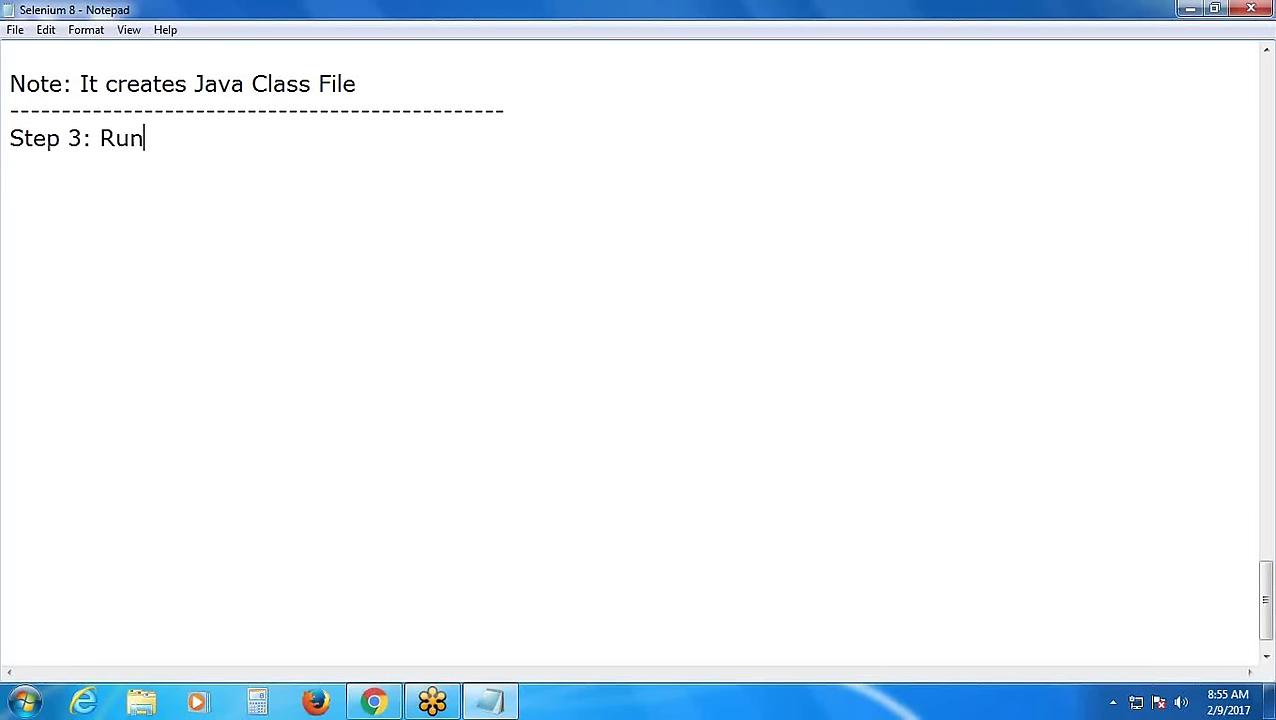
pyautogui.write('/ execute')
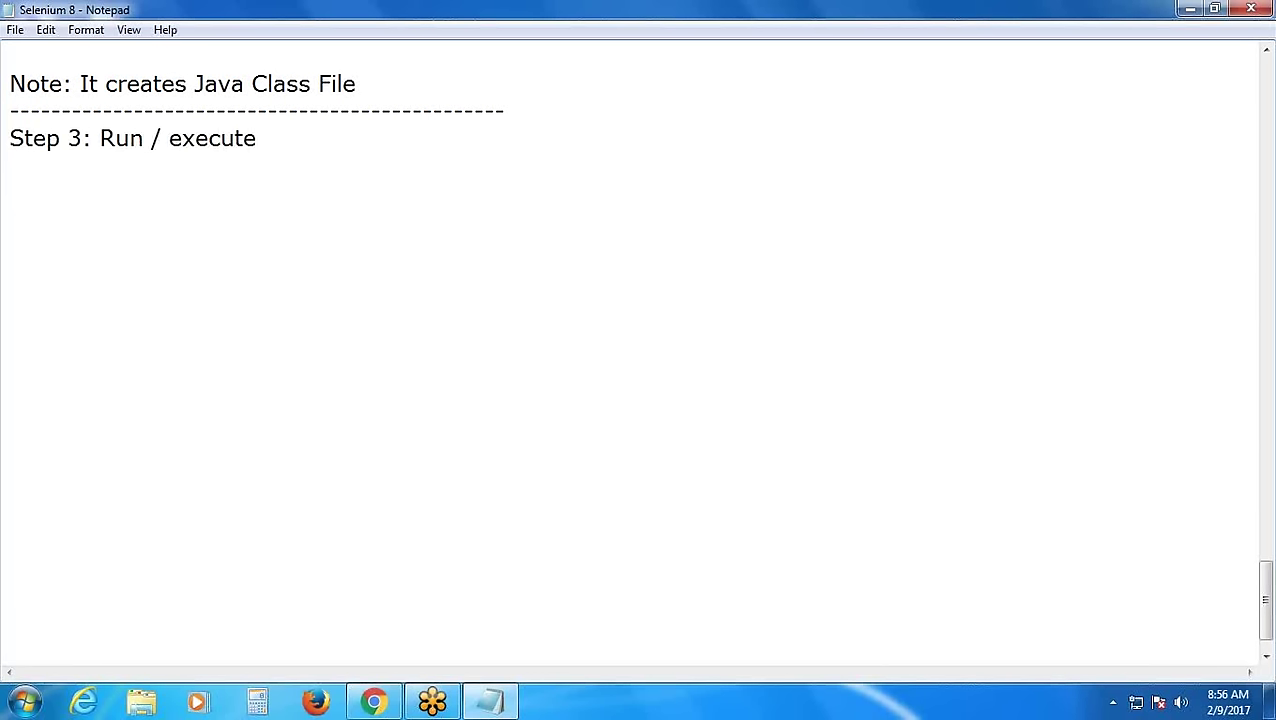
pyautogui.click(167, 138)
pyautogui.press('Delete')
pyautogui.write('E')
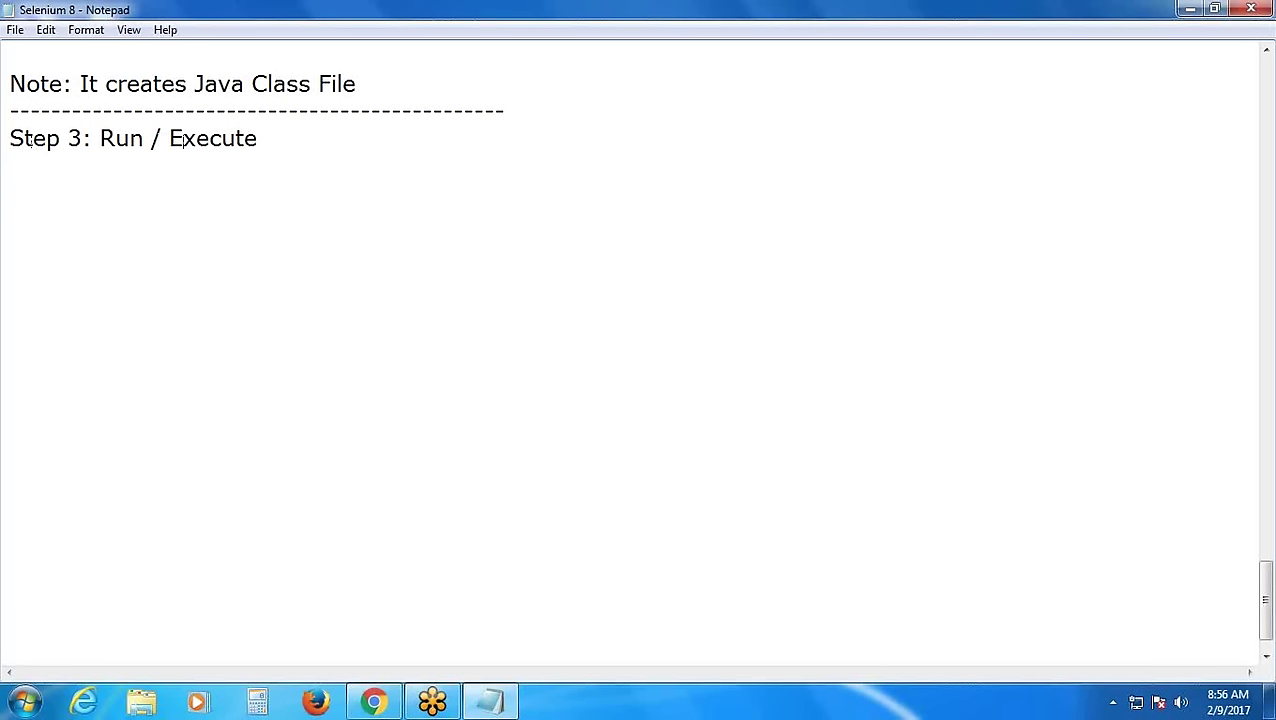
pyautogui.click(396, 142)
pyautogui.write('the Pr')
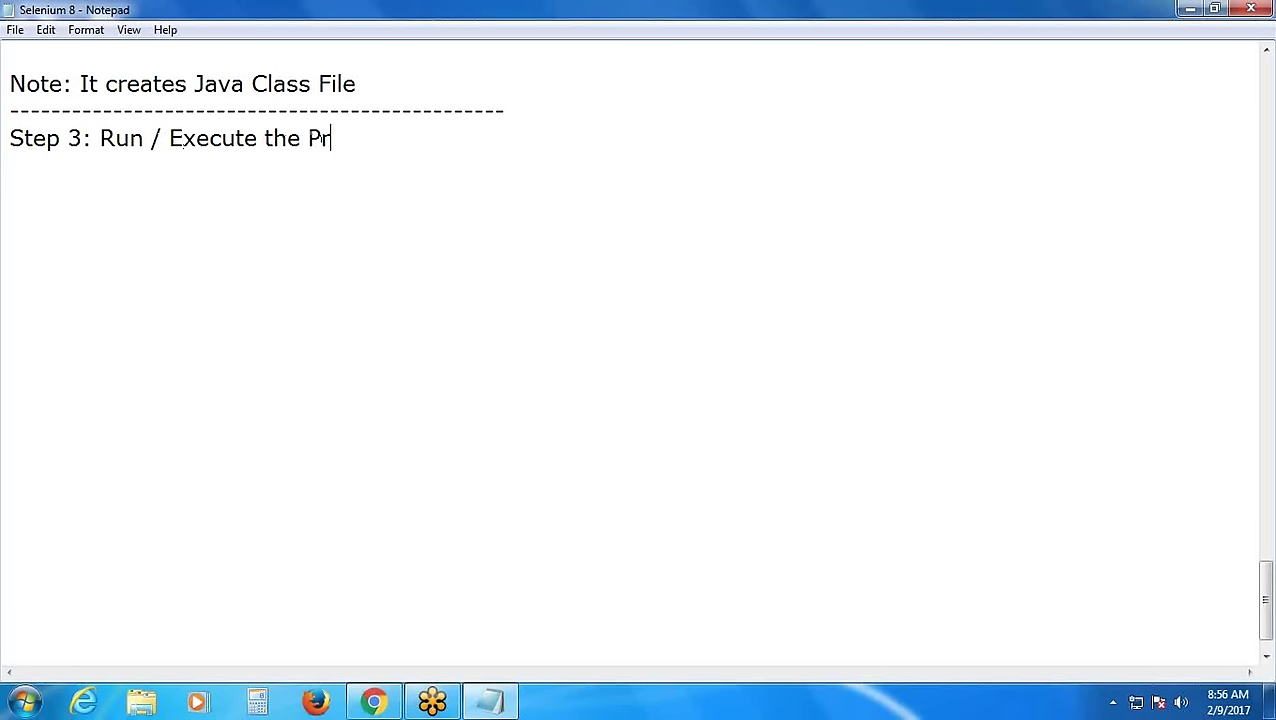
pyautogui.write('ogram')
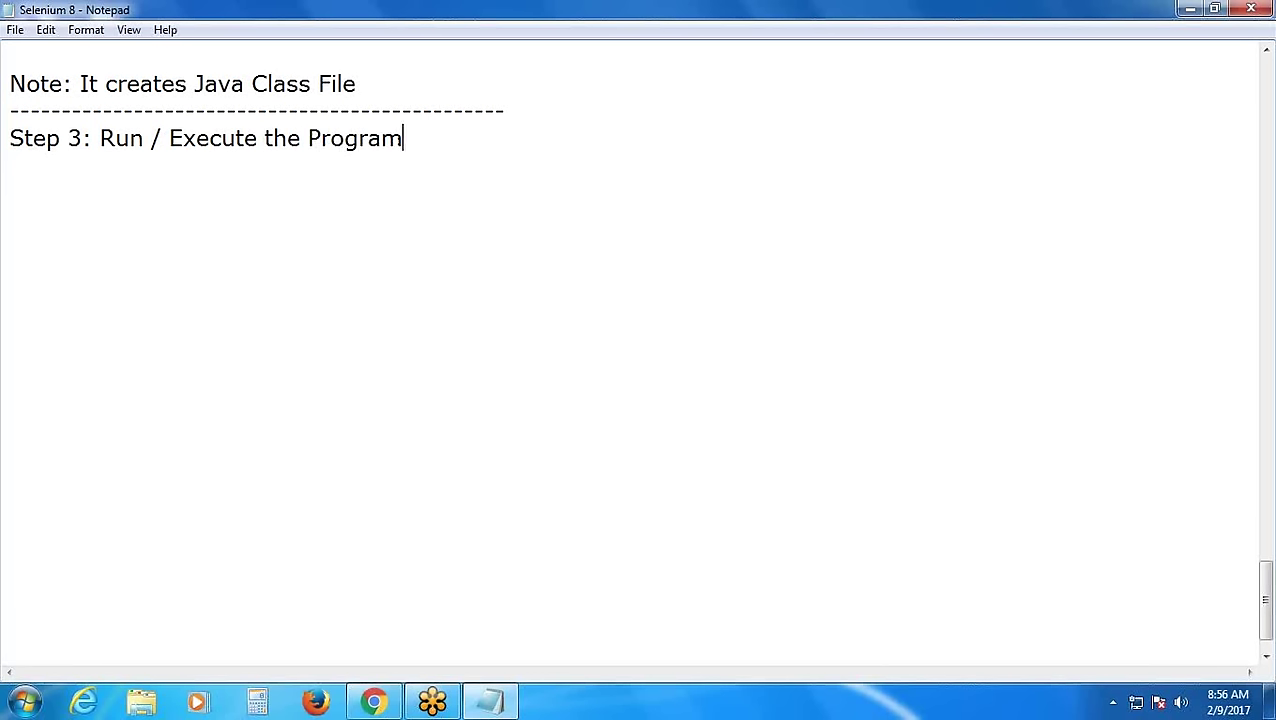
# Add "> Launch Command prompt" as the first Step 3 instruction, one blank line below the heading
pyautogui.press('Return')
pyautogui.press('Return')
pyautogui.write('> La')
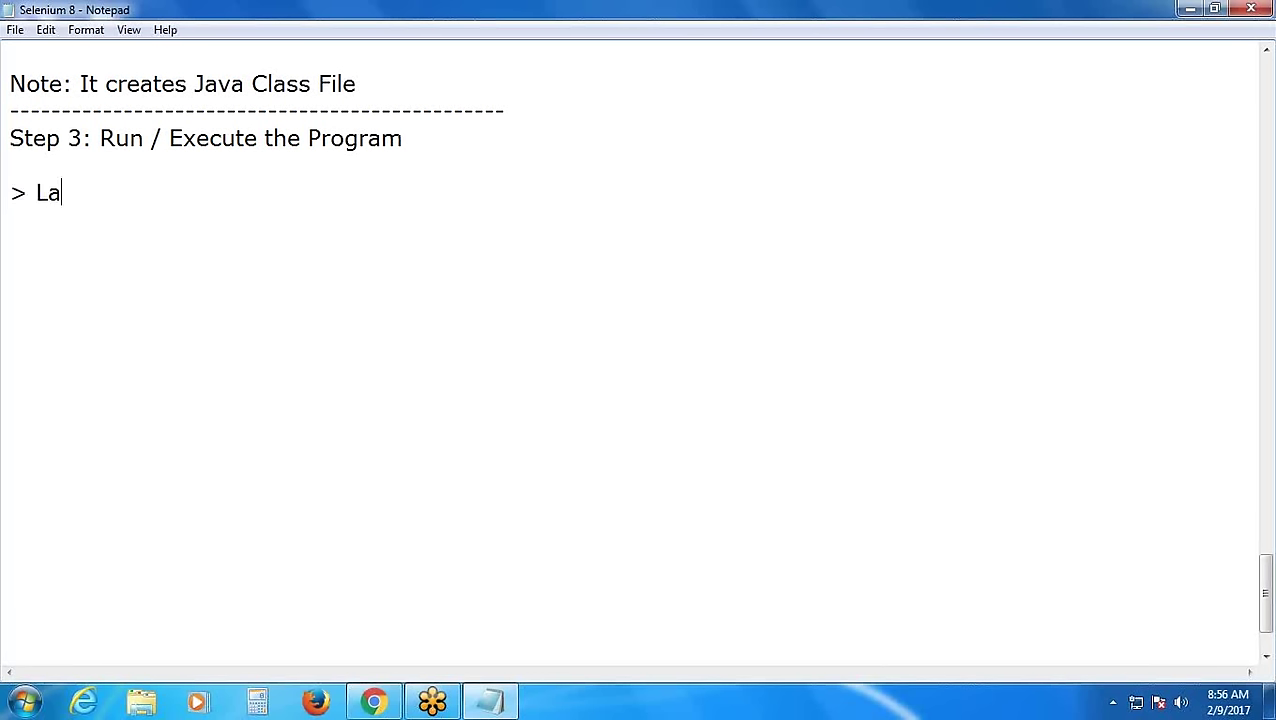
pyautogui.write('unch Comman')
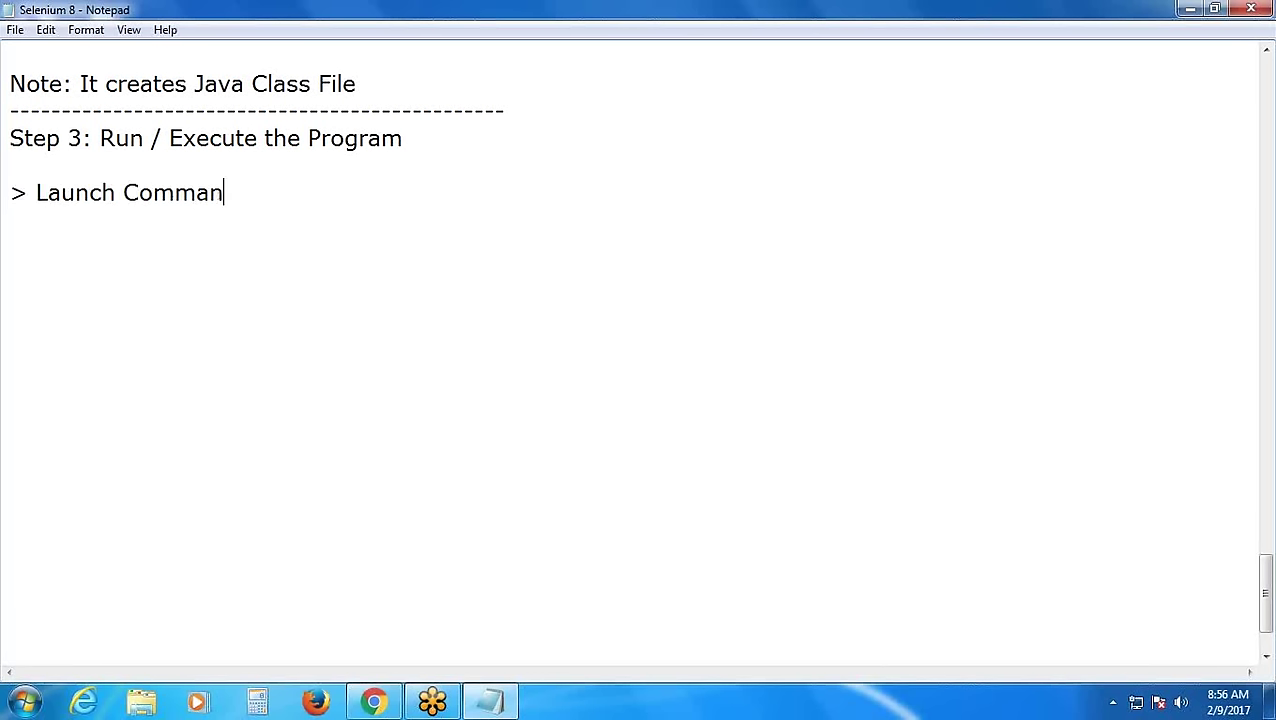
pyautogui.write('d prompt')
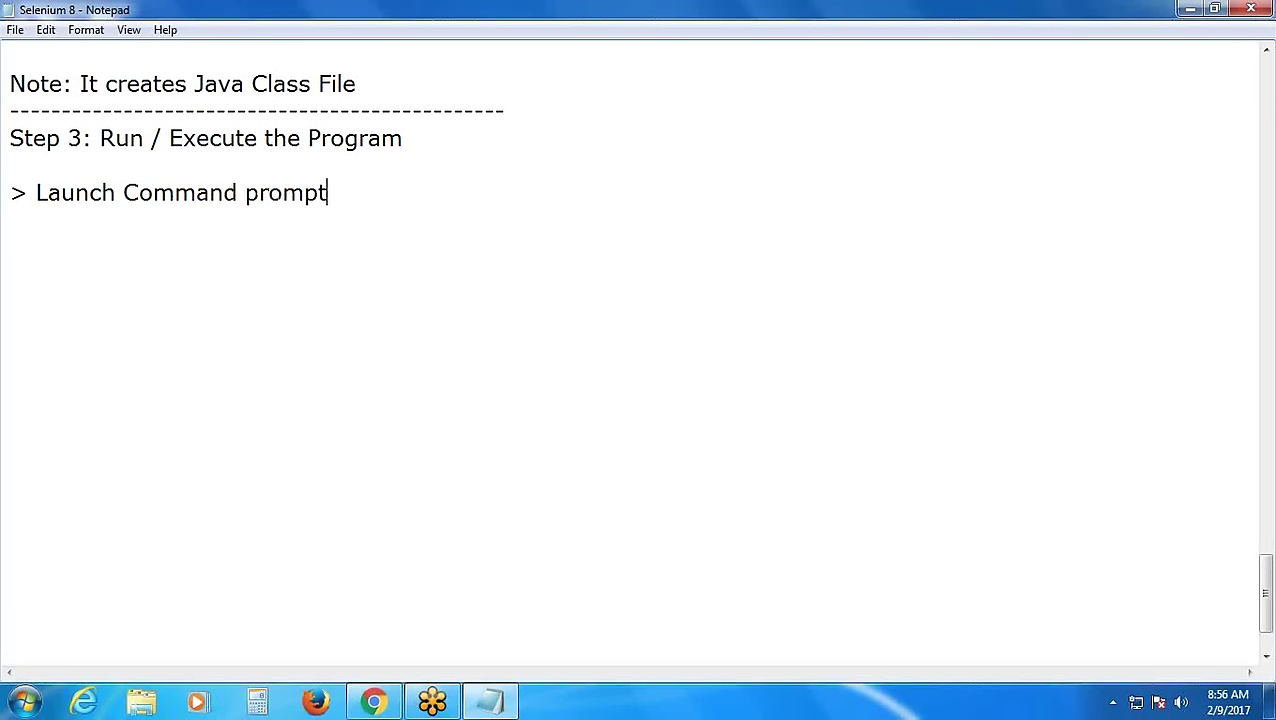
# Add a second Step 3 instruction reading "> Type java File name without extension"
pyautogui.press('Return')
pyautogui.write('> Type ')
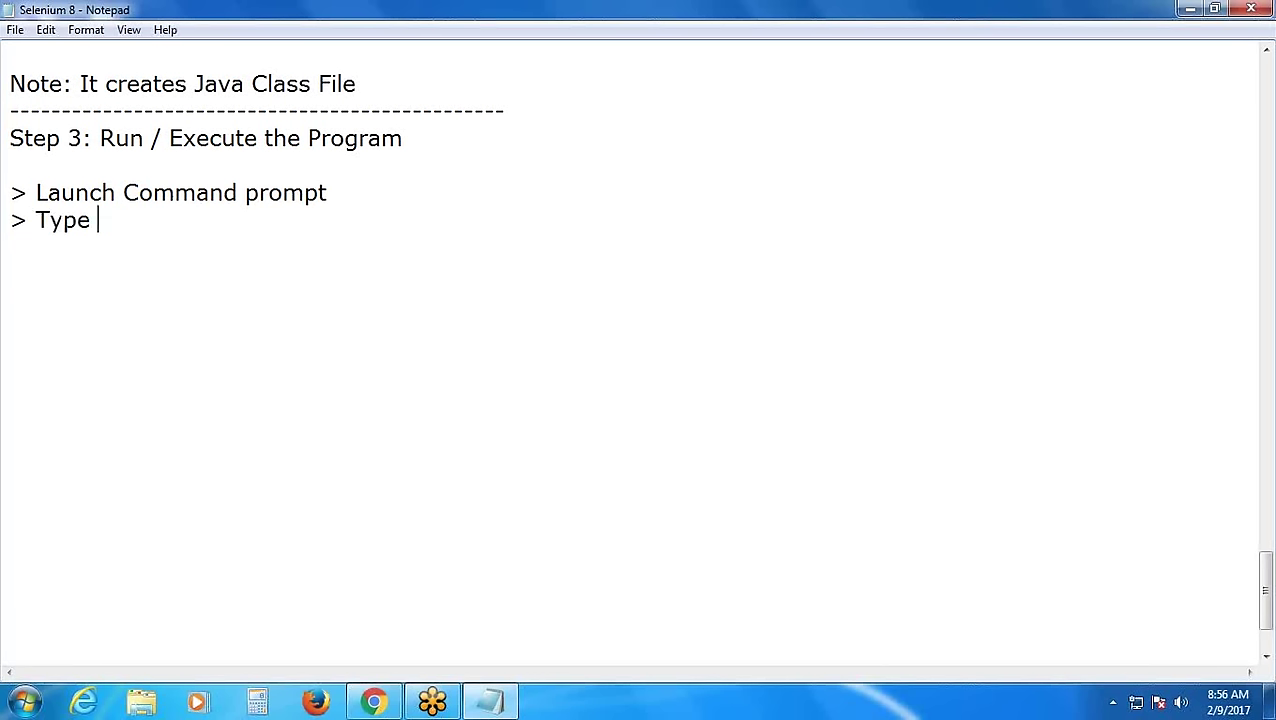
pyautogui.write('java')
pyautogui.write('File ')
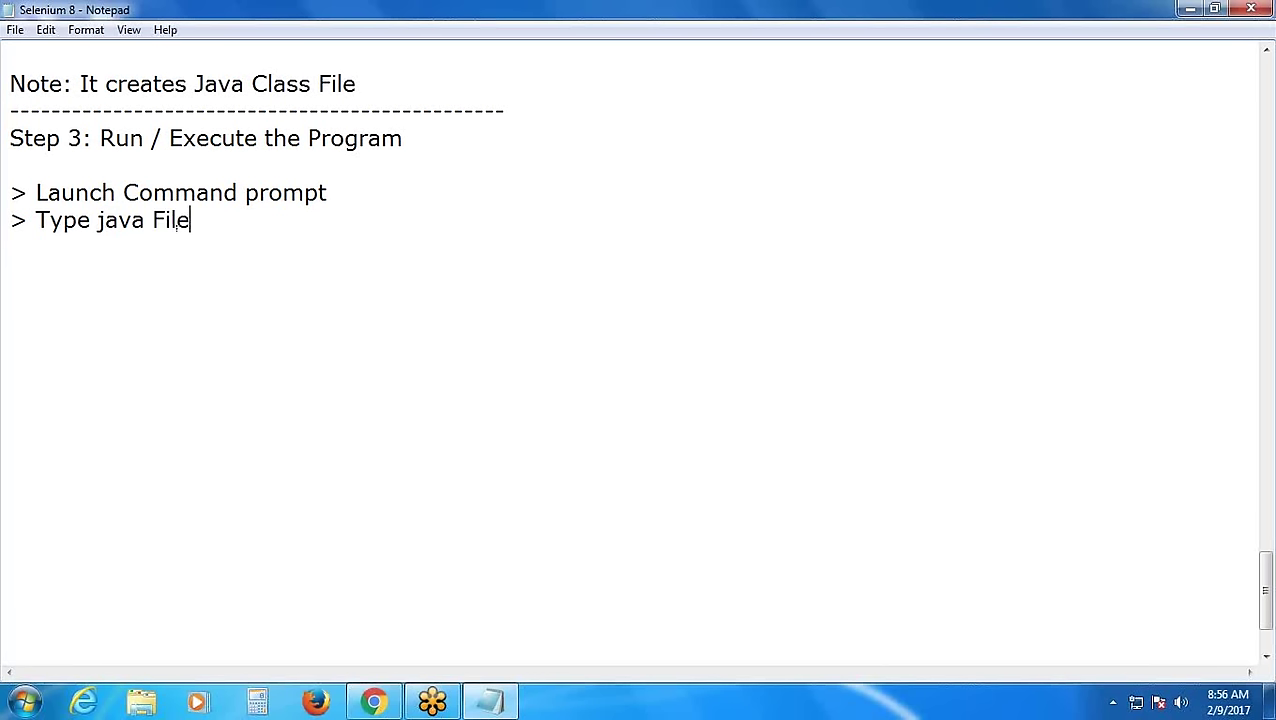
pyautogui.write('name w')
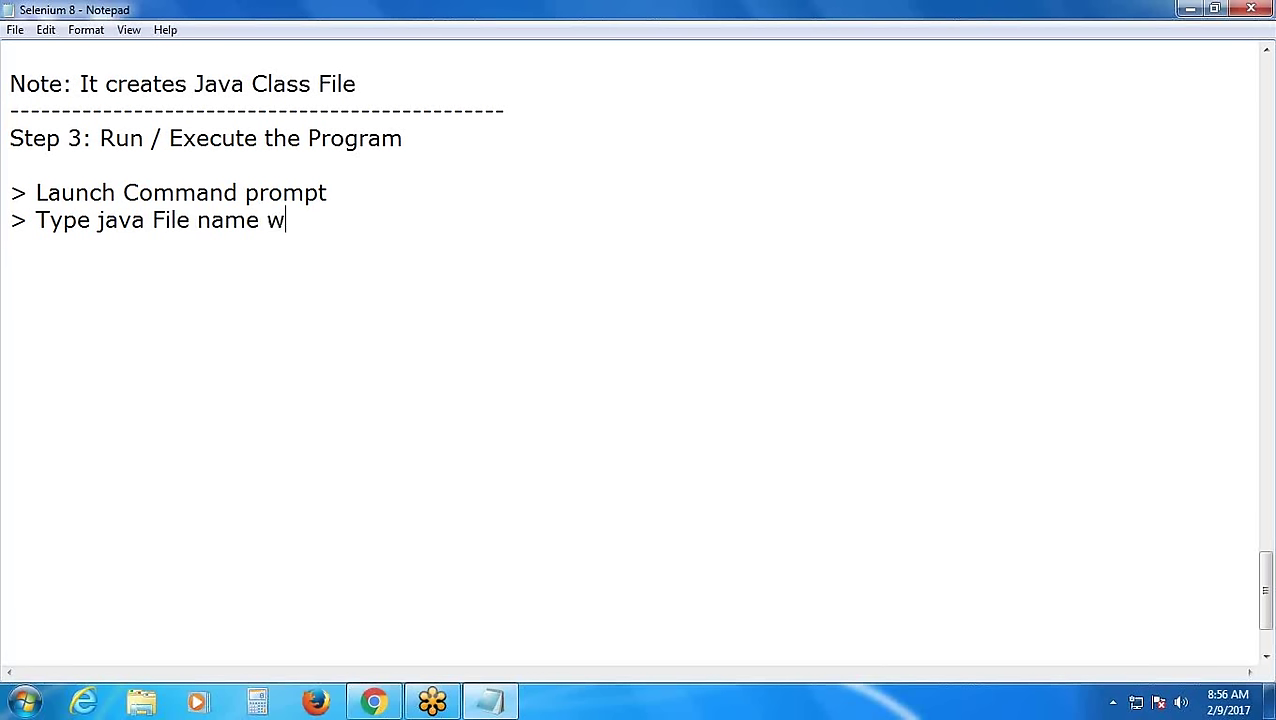
pyautogui.write('ithout exte')
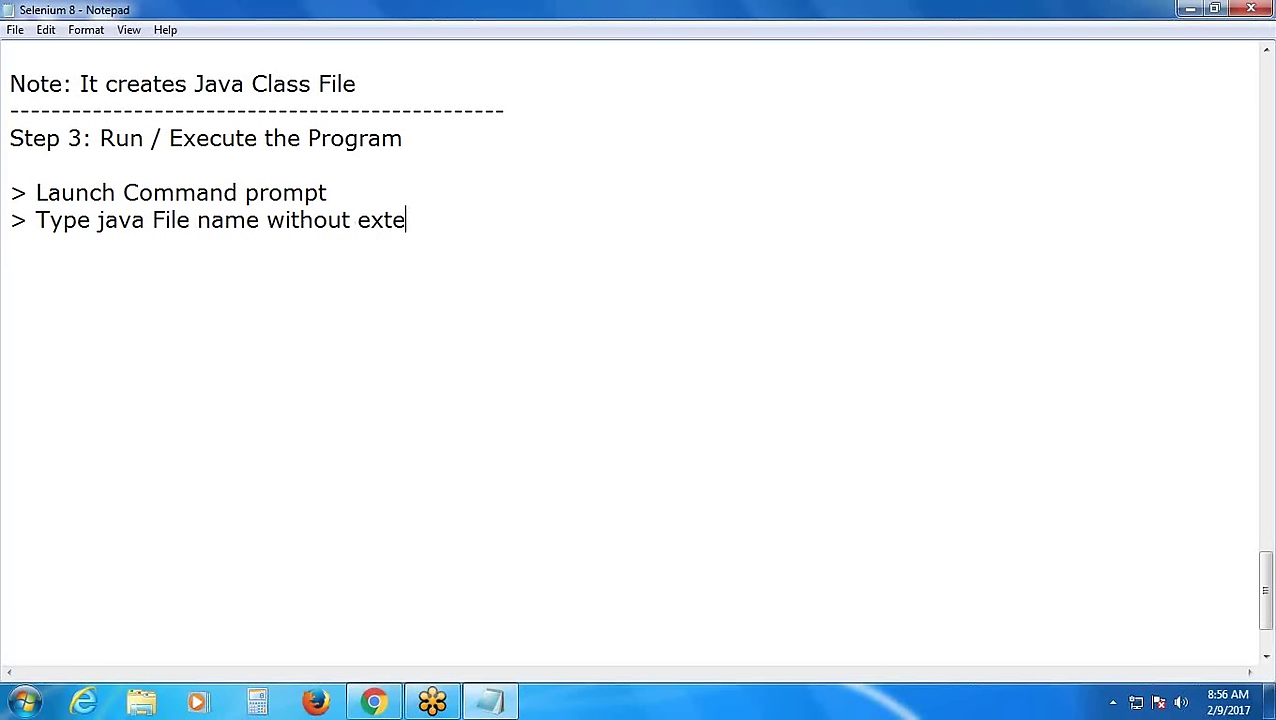
pyautogui.write('nsion')
# Append "(.clsss file)" to the Java Class File note and return to the end of the last Step 3 line
pyautogui.click(381, 68)
pyautogui.click(389, 79)
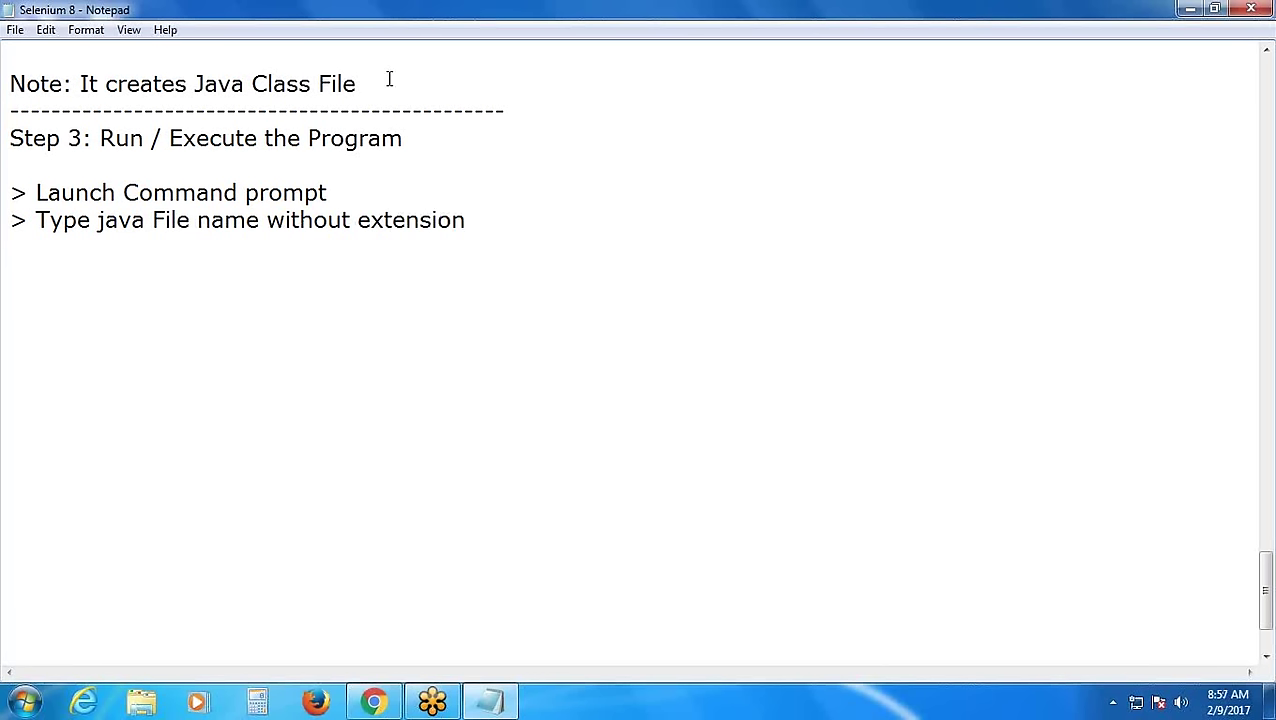
pyautogui.write('(.clsss')
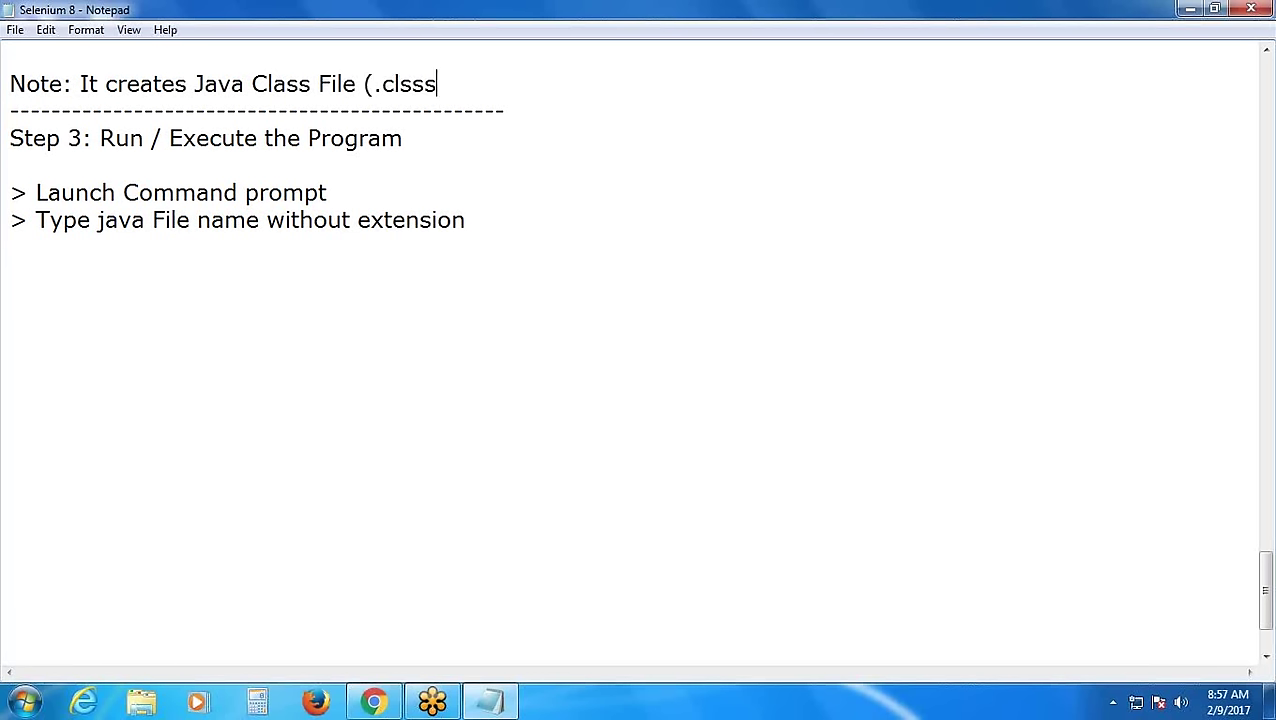
pyautogui.write(' file)')
pyautogui.click(506, 232)
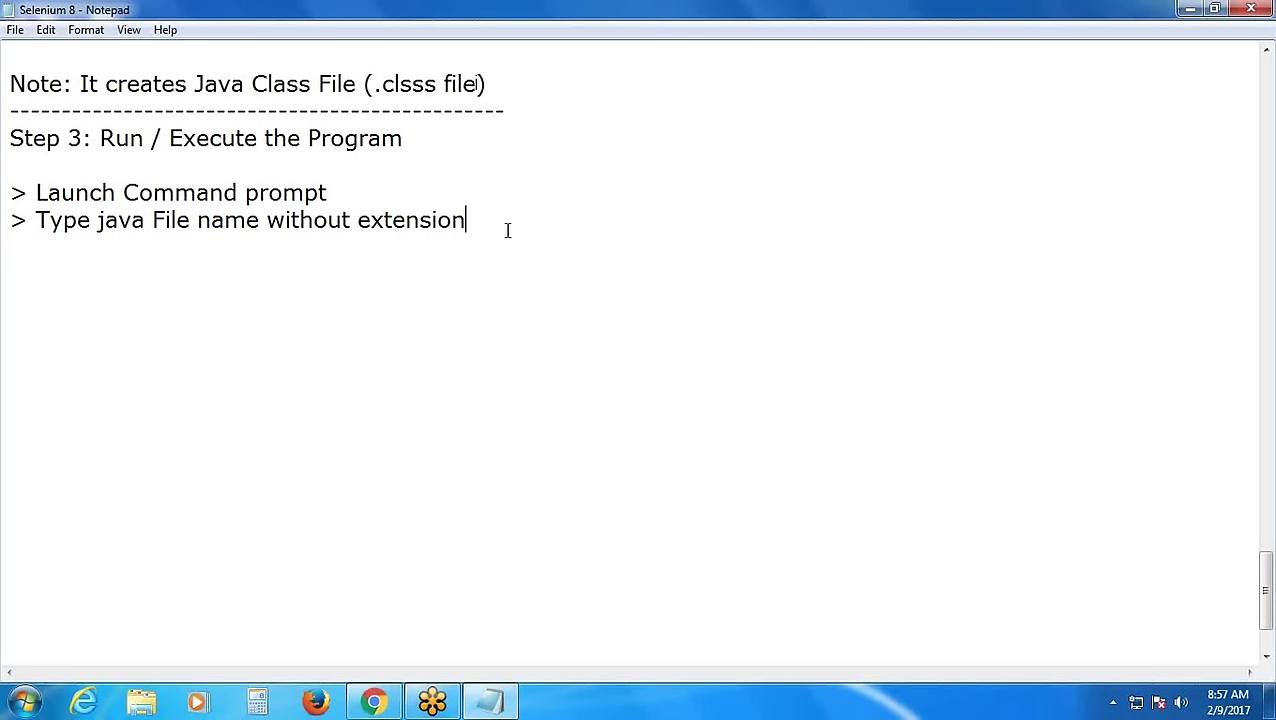
# Below the last Step 3 instruction, add an "Ex:" line followed by the example command "java Sample" on its own line
pyautogui.press('Return')
pyautogui.write('>')
pyautogui.press('BackSpace')
pyautogui.press('BackSpace')
pyautogui.write('Ex:')
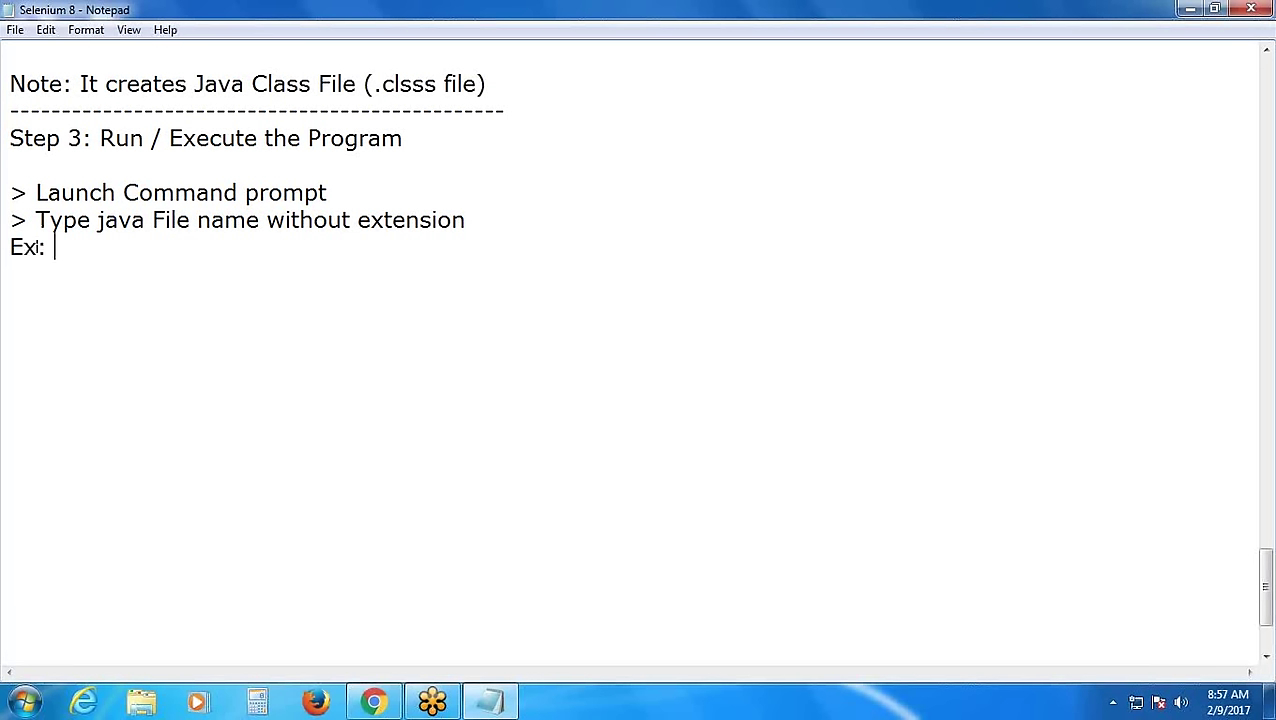
pyautogui.press('Return')
pyautogui.write('Ty')
pyautogui.press('BackSpace')
pyautogui.press('BackSpace')
pyautogui.write('java ')
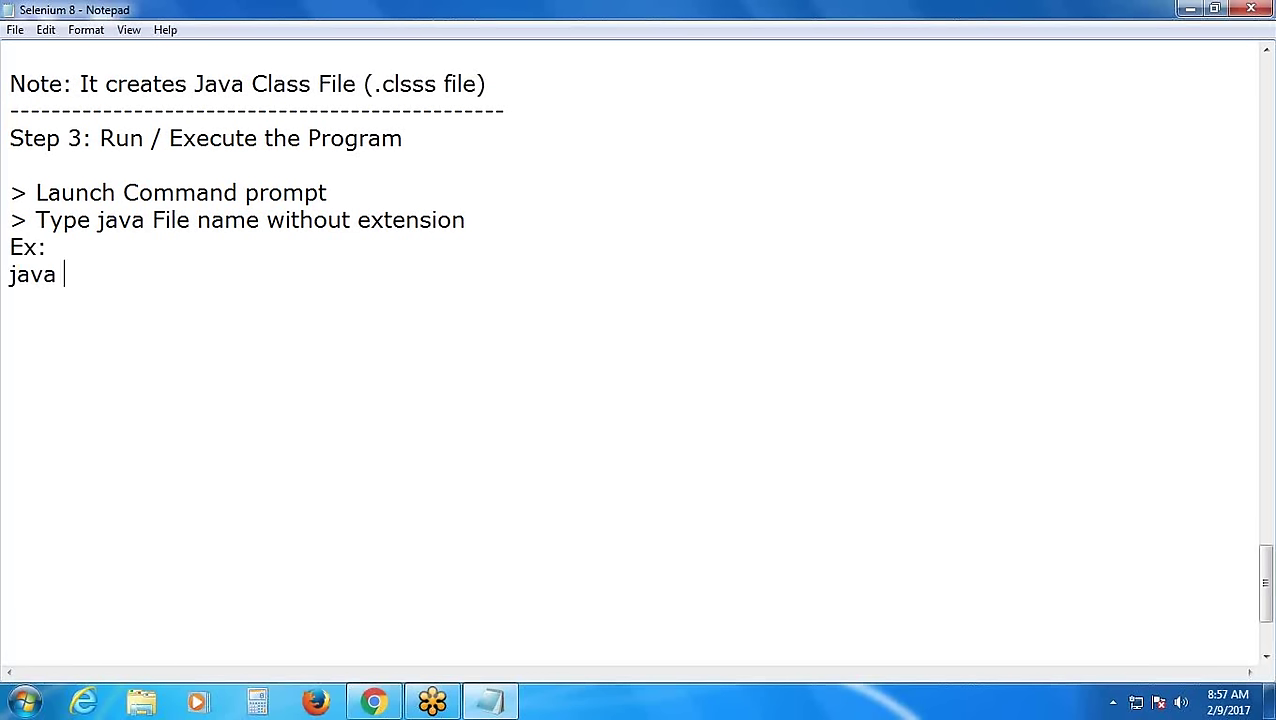
pyautogui.write('Sample')
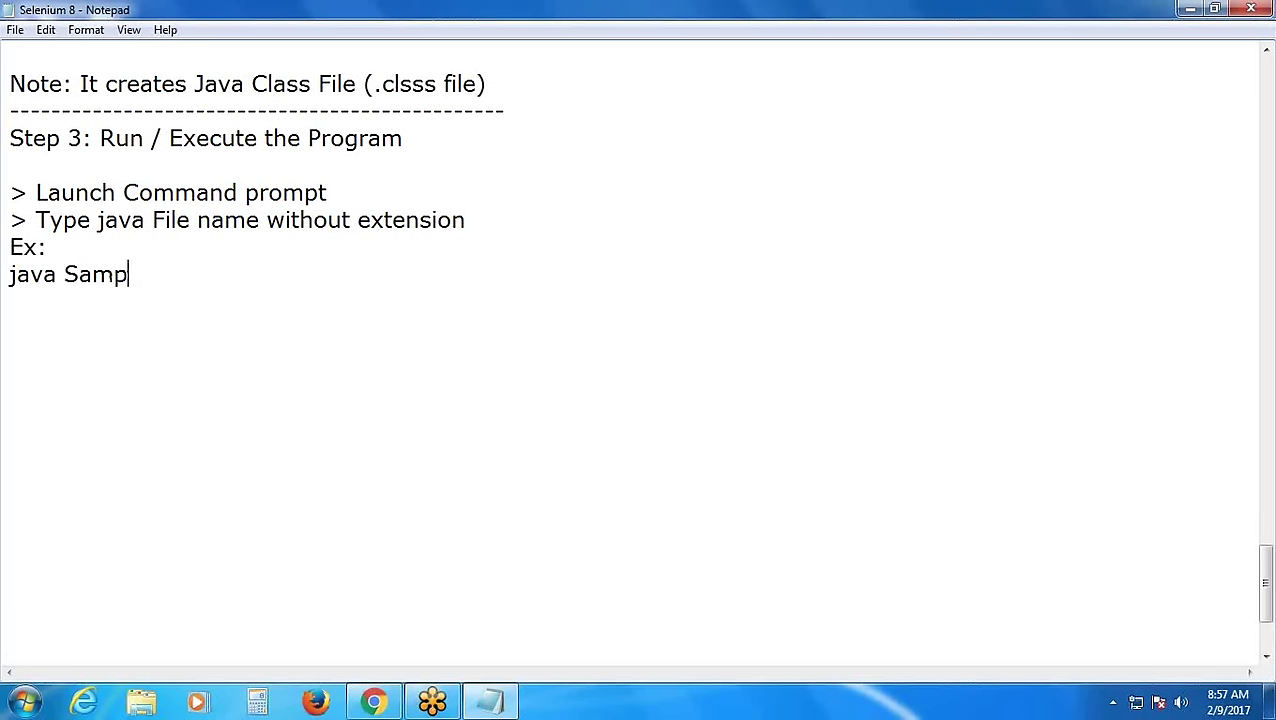
# Write "Note: It displays the Output on the Console" one blank line below the java Sample example
pyautogui.press('Return')
pyautogui.press('Return')
pyautogui.write('Not')
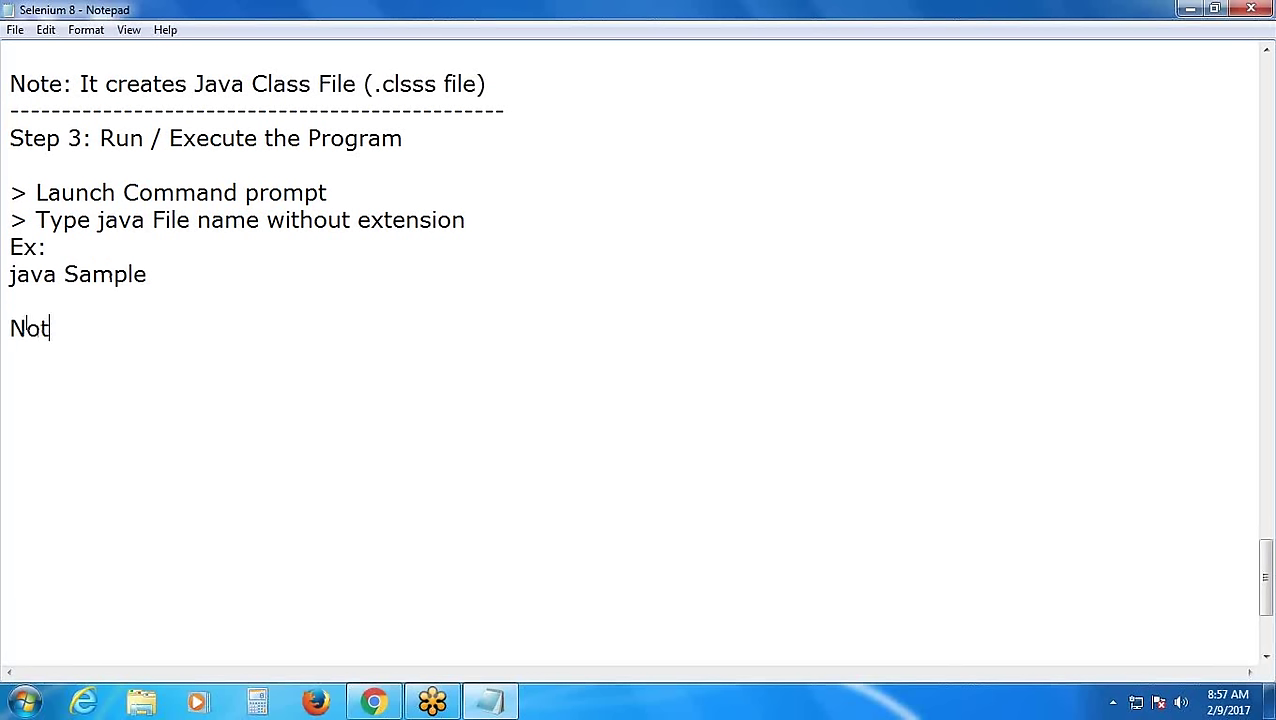
pyautogui.write('e: It disp')
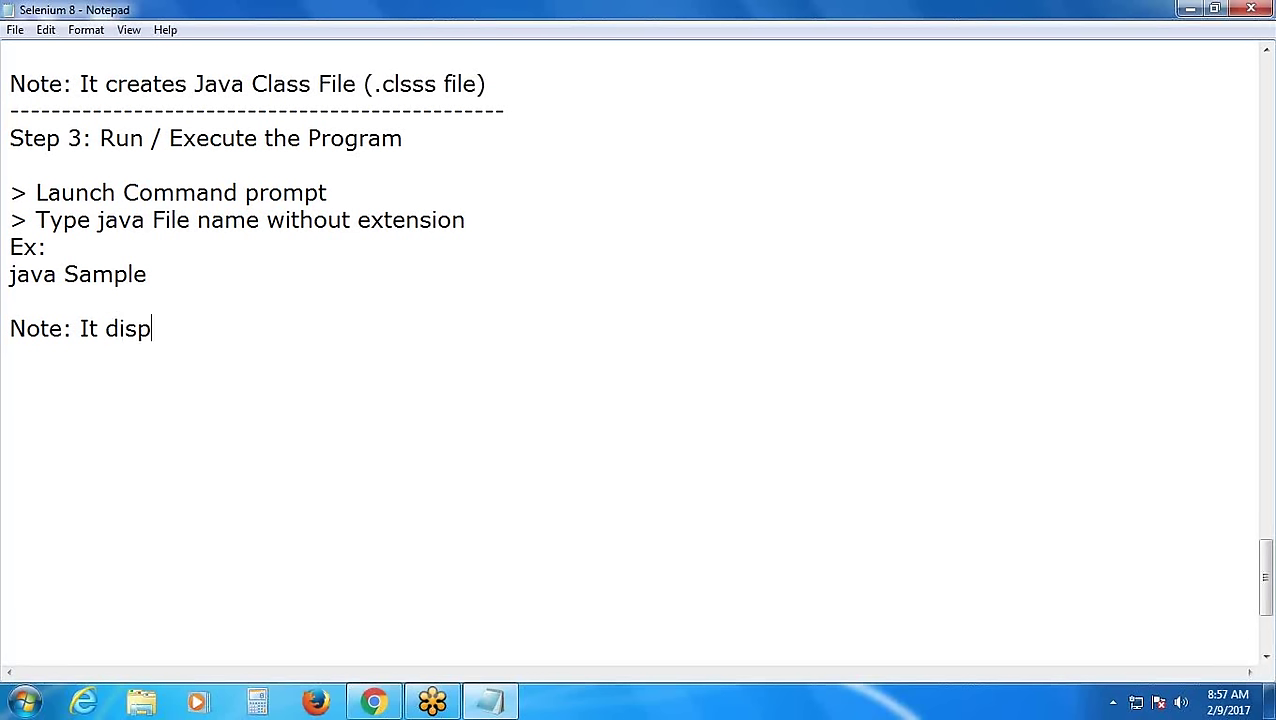
pyautogui.write('lays the OU')
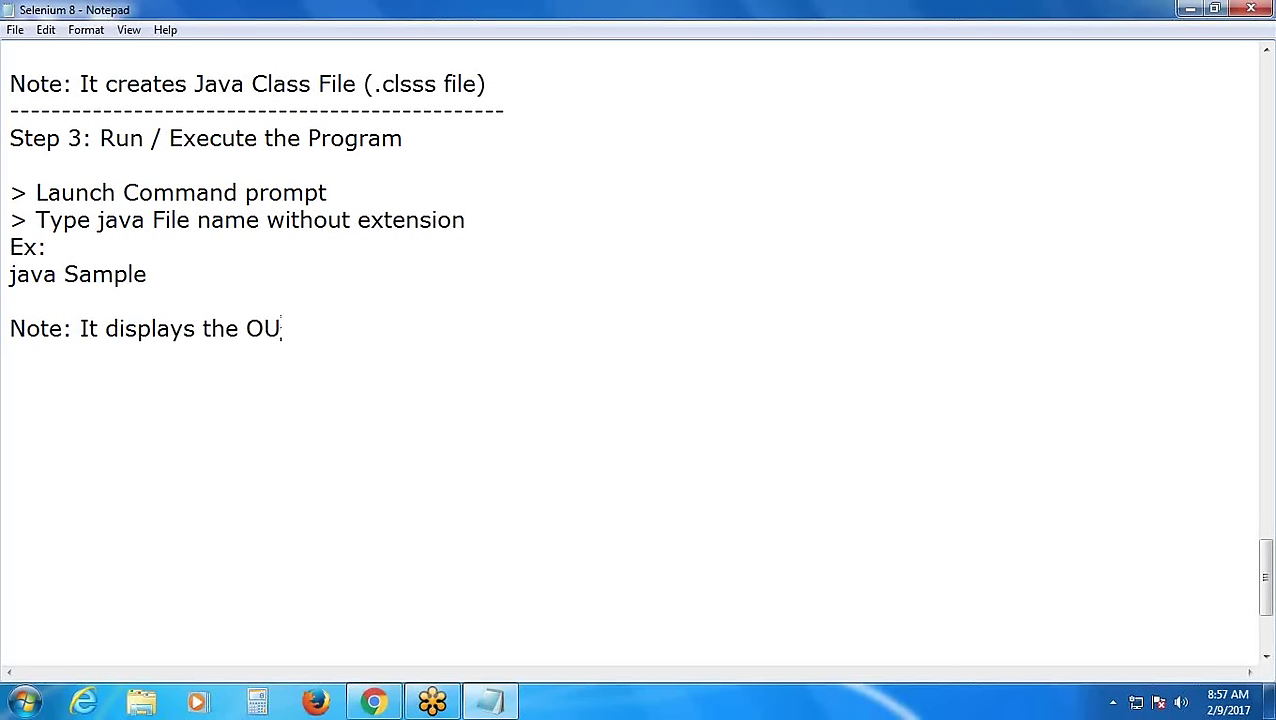
pyautogui.press('BackSpace')
pyautogui.write('utput on')
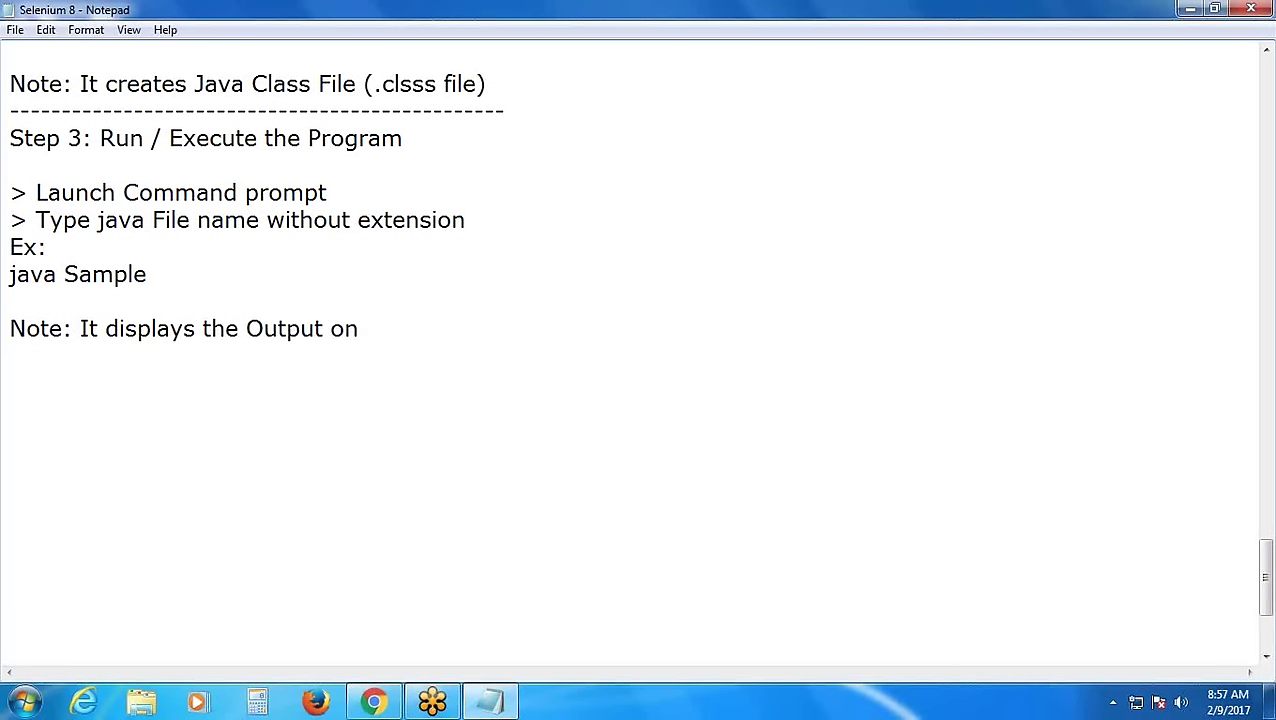
pyautogui.write(' the Console')
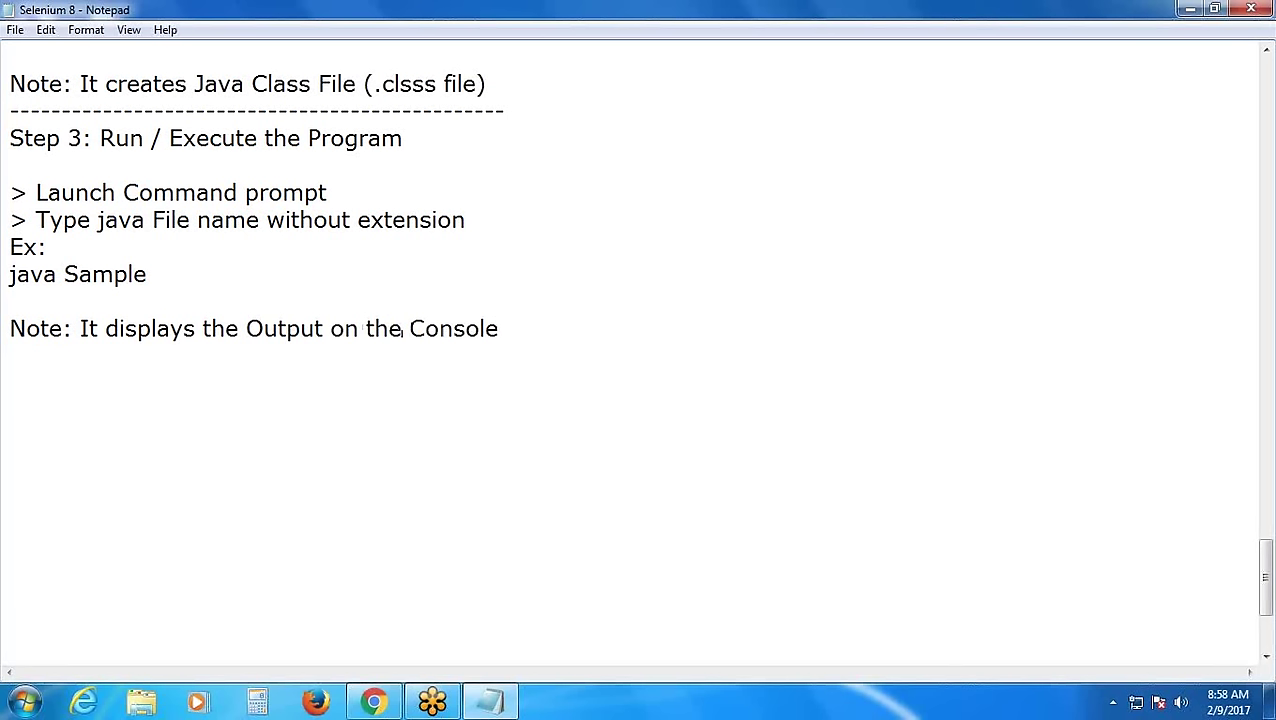
# End the console output note with a period, add a dashed separator line below it, and save the notes
pyautogui.write('.')
pyautogui.press('Return')
pyautogui.write('-')
pyautogui.write('--------------------------------------------------------------')
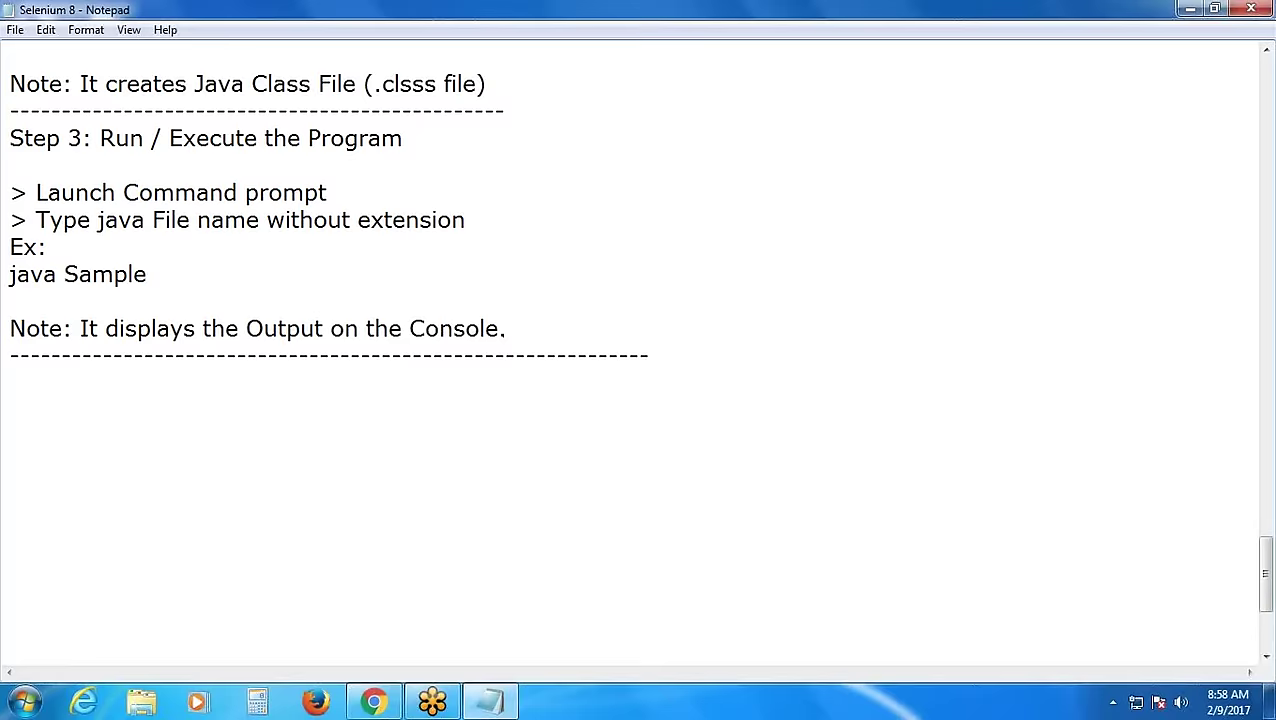
pyautogui.scroll(6, 405, 33)
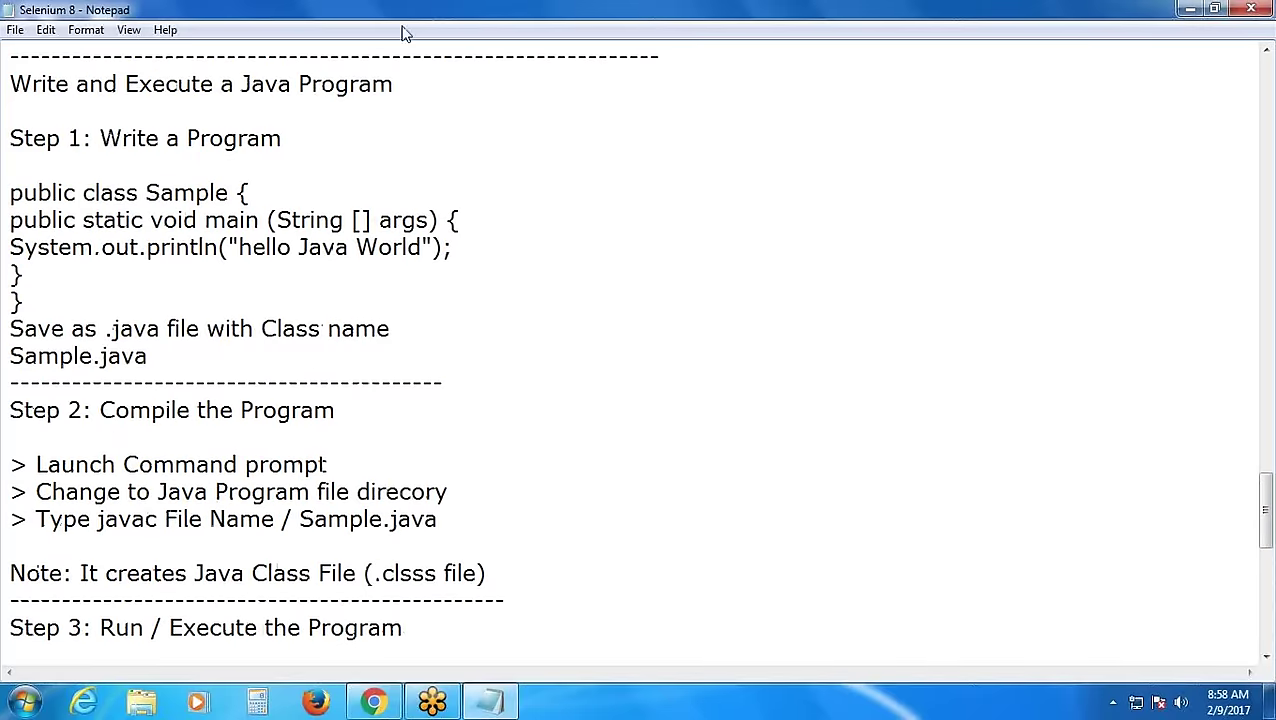
pyautogui.click(15, 29)
pyautogui.click(44, 92)
# Minimize the notes and launch the Command Prompt with cmd
pyautogui.click(1190, 12)
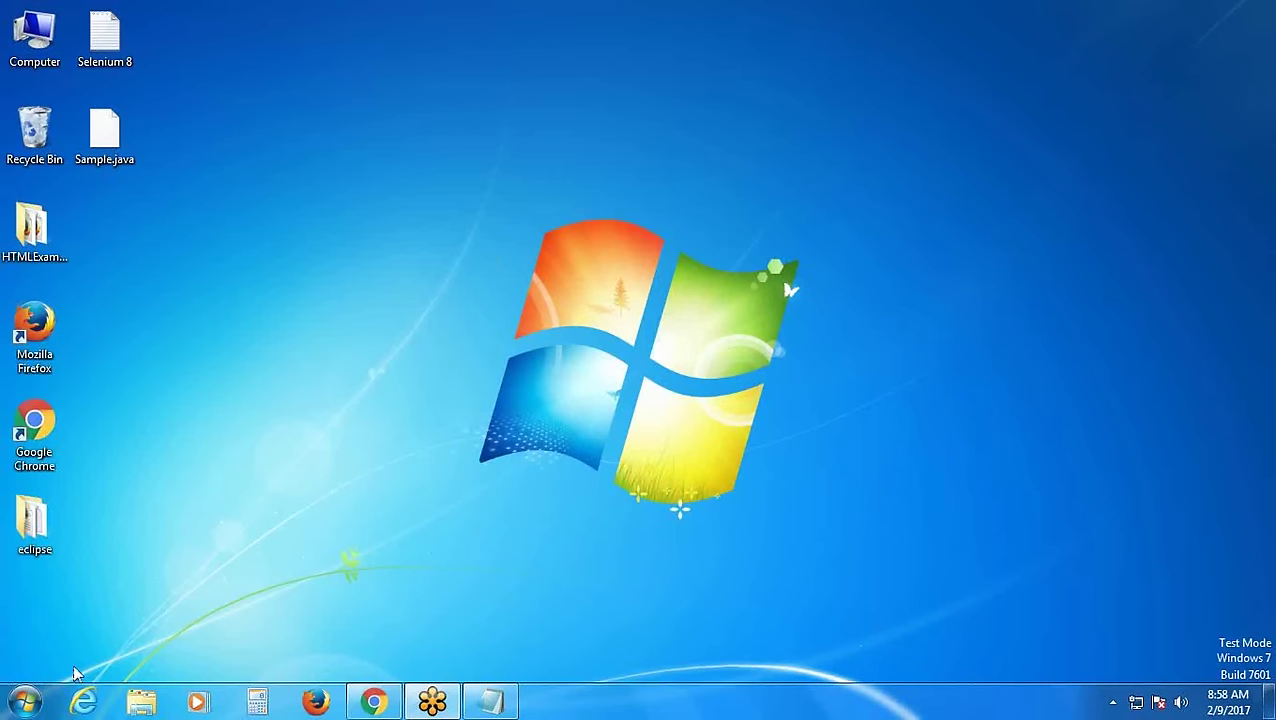
pyautogui.click(26, 703)
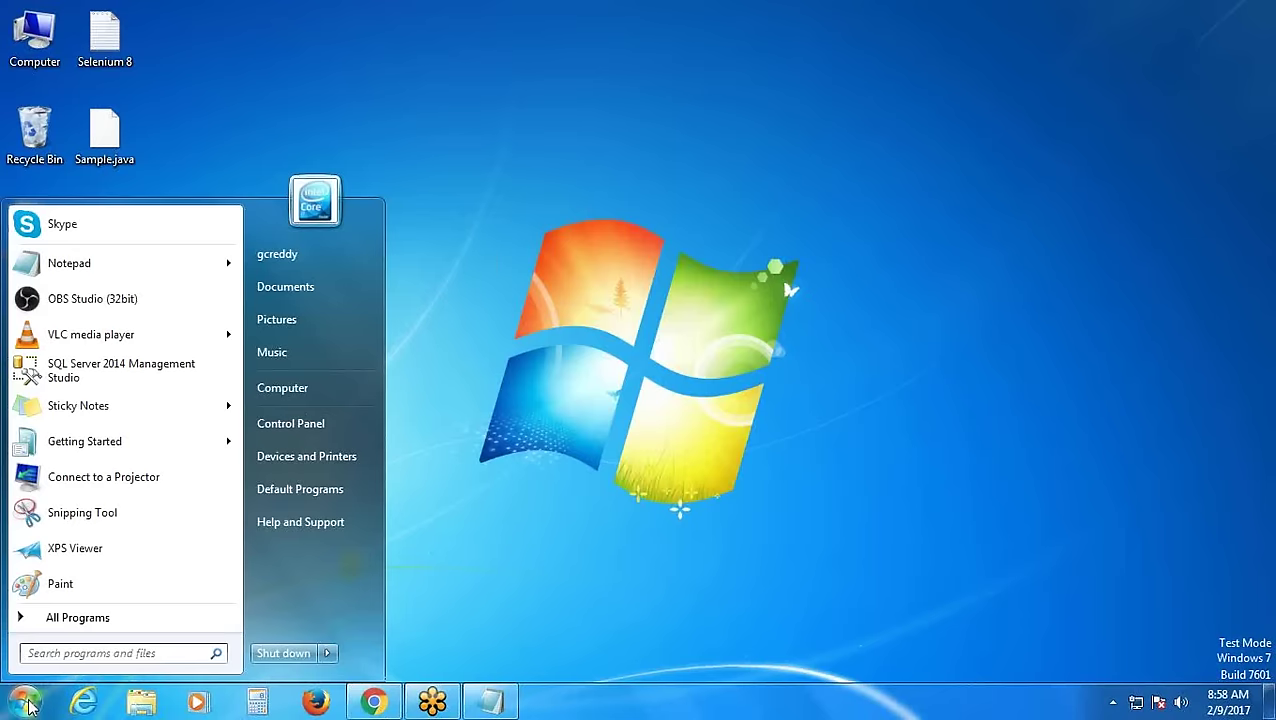
pyautogui.write('cmd')
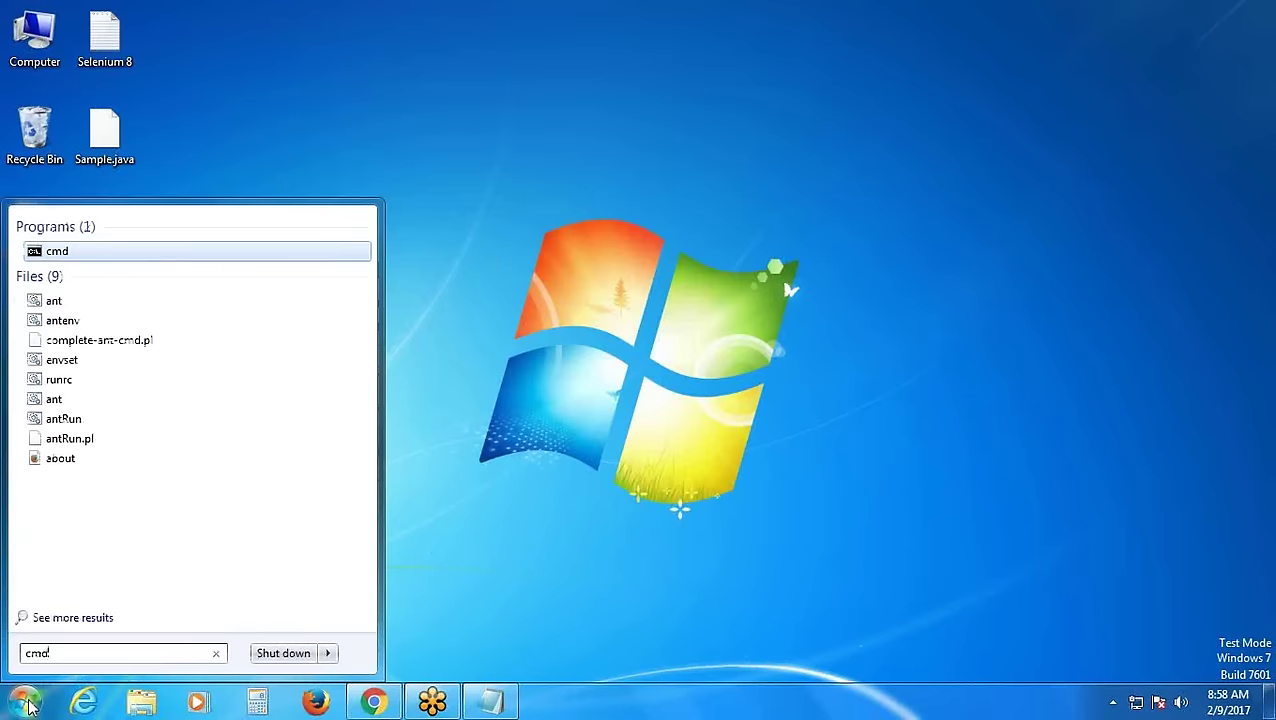
pyautogui.press('Return')
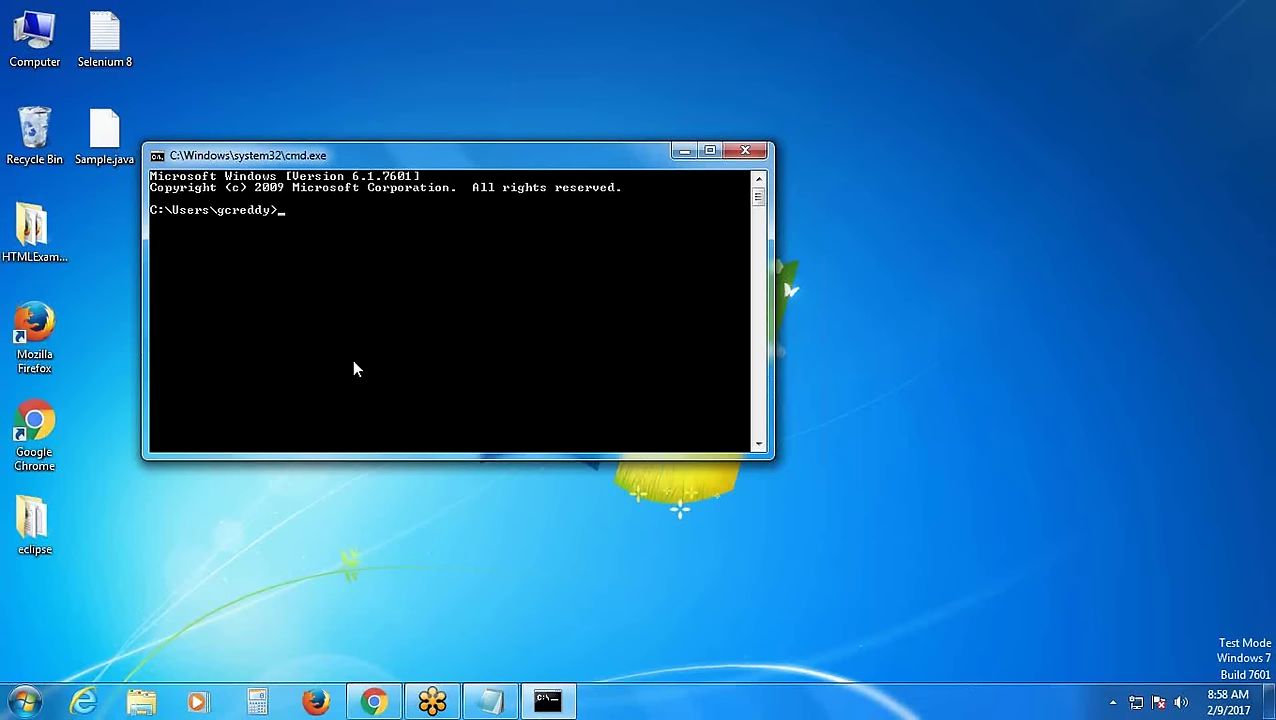
# Change to the root of drive C with CD/, and try to enter the Desktop directory from there
pyautogui.write('CD/')
pyautogui.press('Return')
pyautogui.write('CD Desktop')
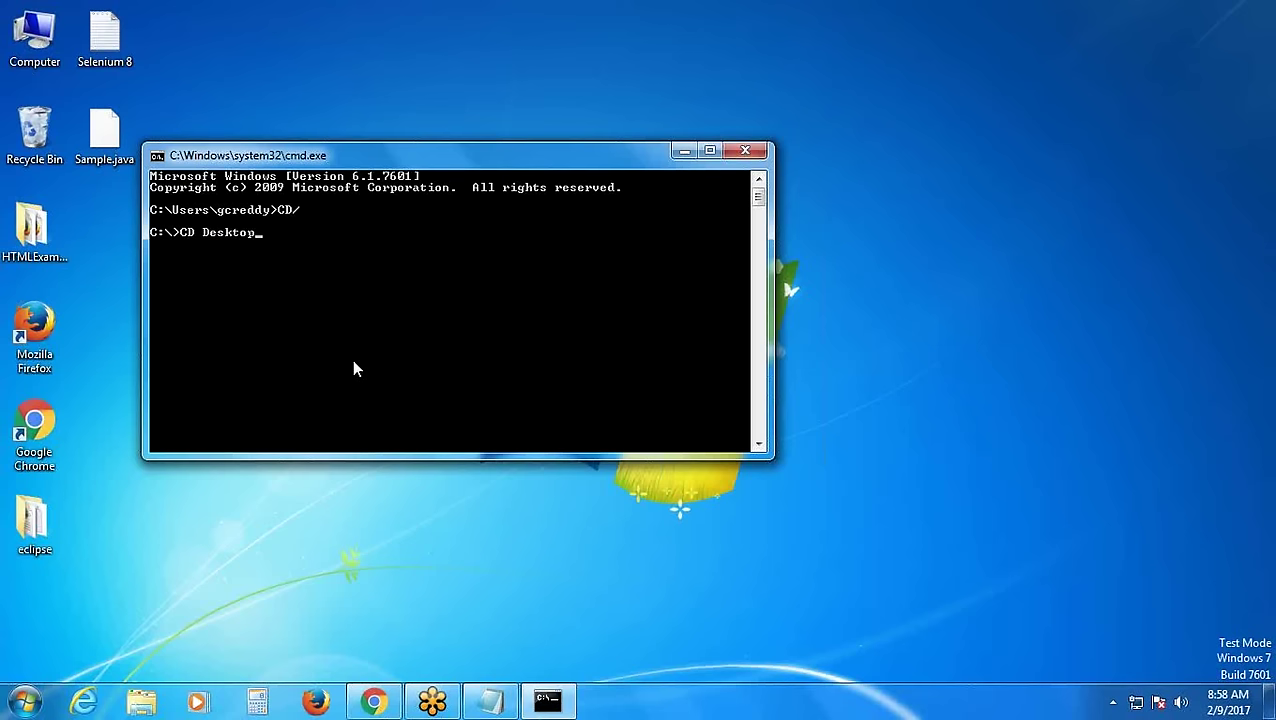
pyautogui.press('Return')
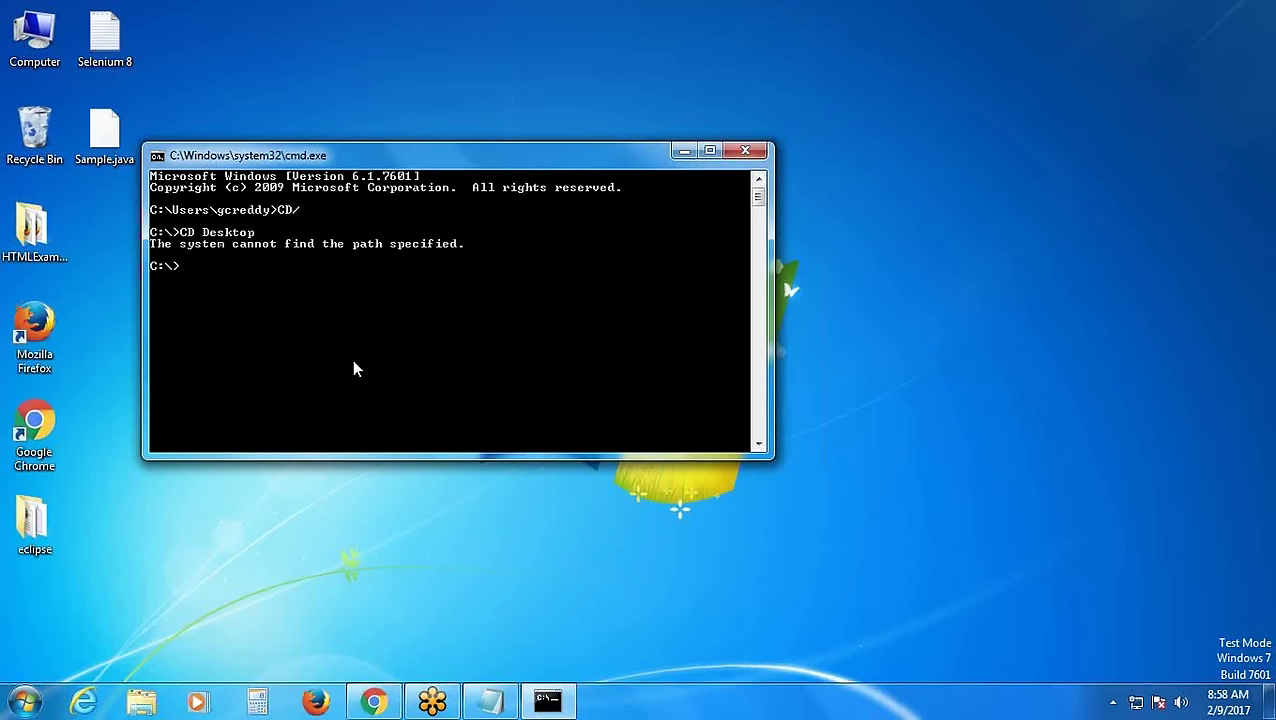
# List the contents of the C drive root with Dir, and clear the console with cls
pyautogui.write('Dir')
pyautogui.press('Return')
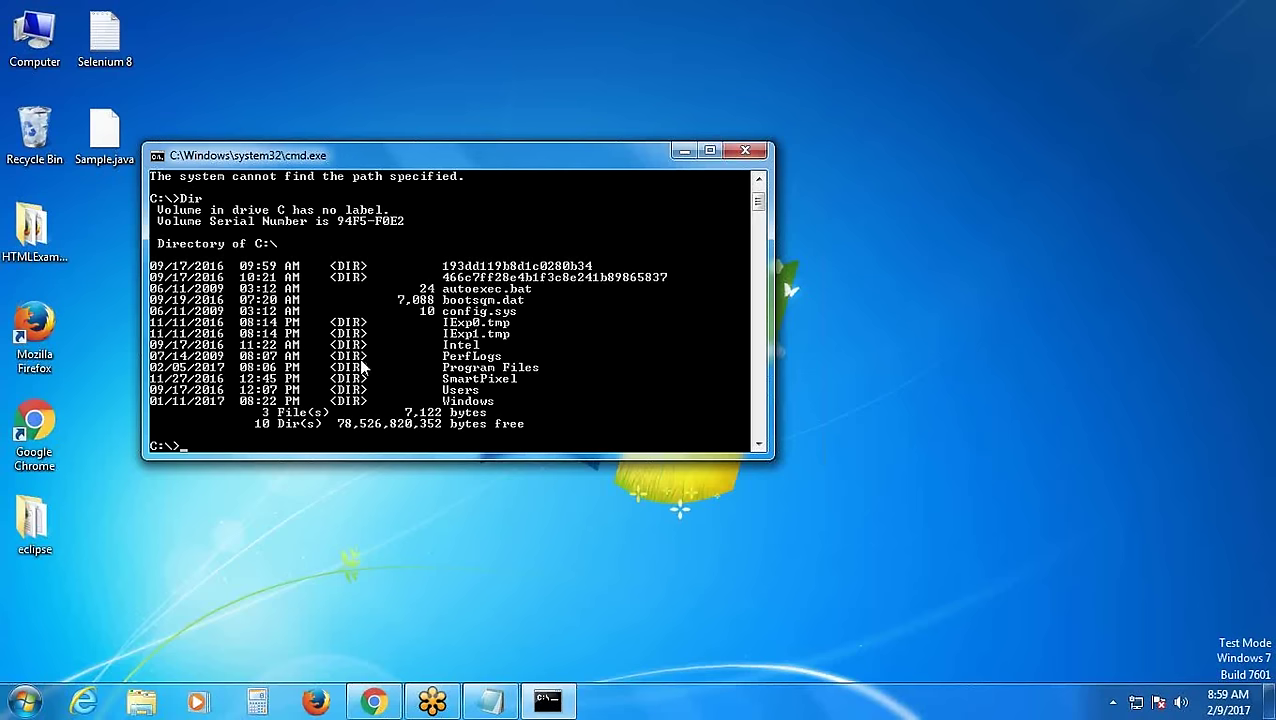
pyautogui.scroll(-1, 372, 410)
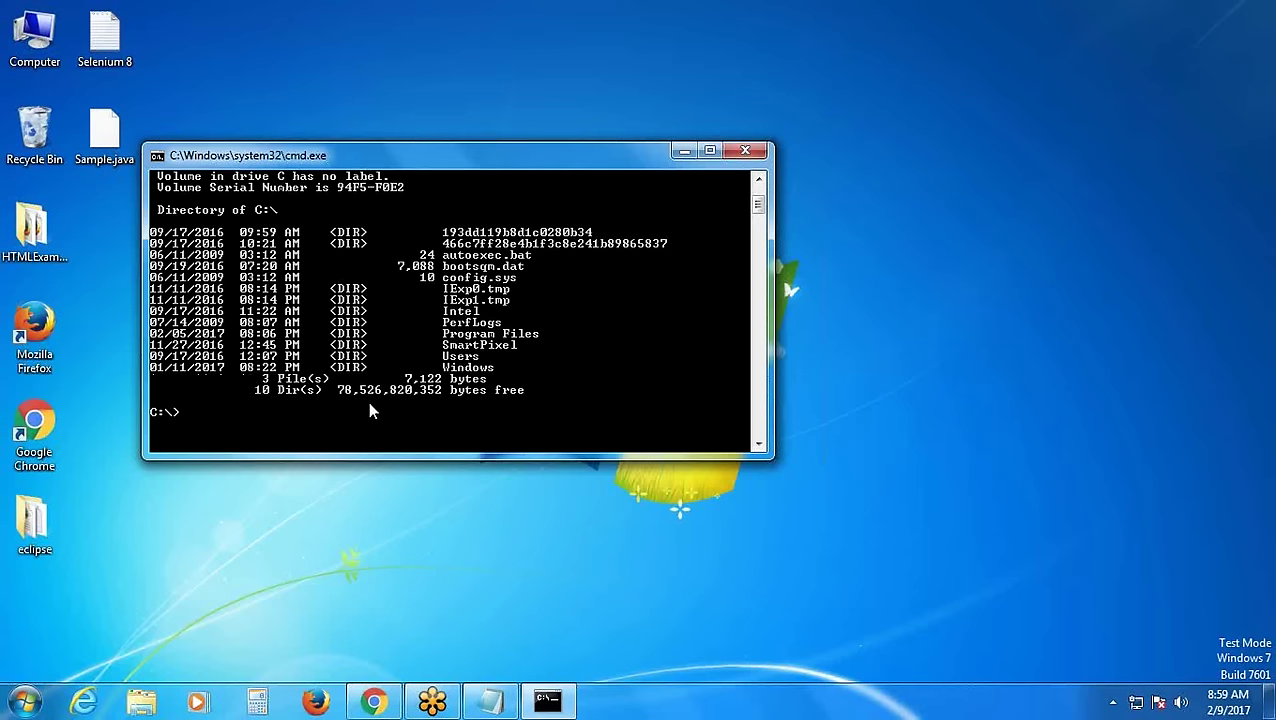
pyautogui.write('cls')
pyautogui.press('Return')
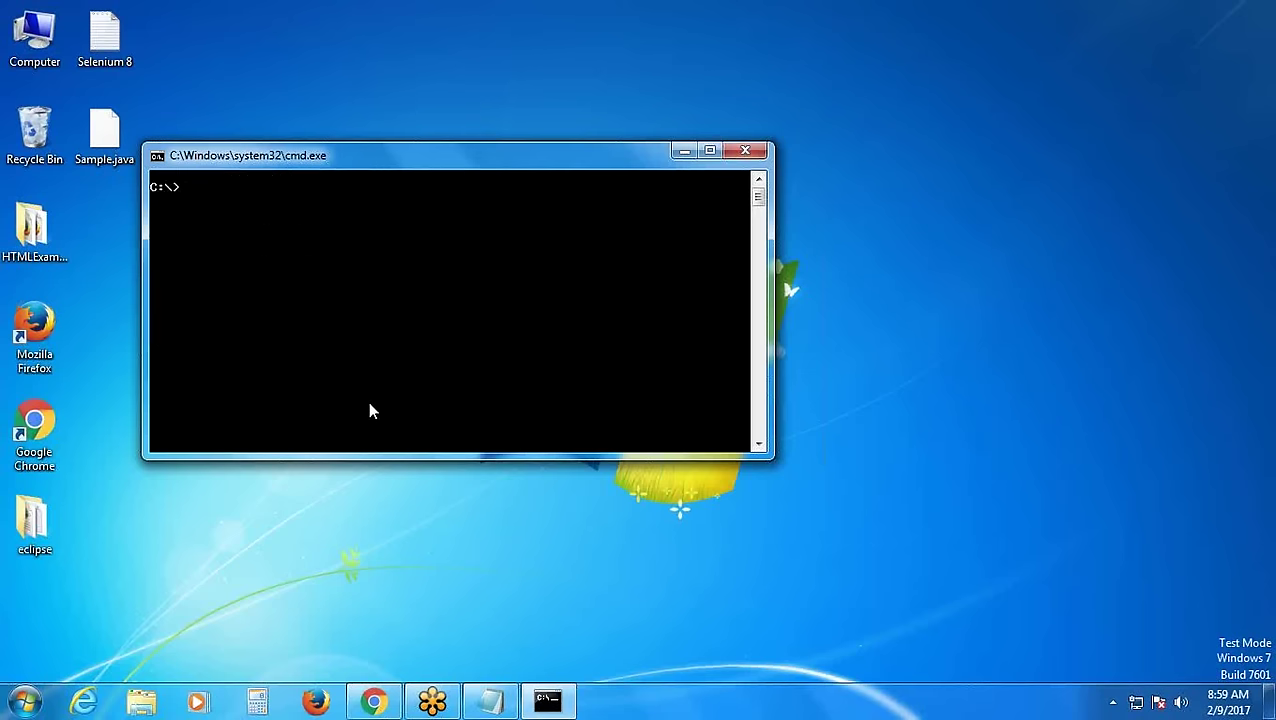
# Try to change from the C drive root to the Desktop directory using only the account folder name and Desktop as the path
pyautogui.write('CD')
pyautogui.write(' F')
pyautogui.press('BackSpace')
pyautogui.write('G C Redd')
pyautogui.press('BackSpace')
pyautogui.press('BackSpace')
pyautogui.press('BackSpace')
pyautogui.press('BackSpace')
pyautogui.press('BackSpace')
pyautogui.press('BackSpace')
pyautogui.write('CR')
pyautogui.press('BackSpace')
pyautogui.press('BackSpace')
pyautogui.press('BackSpace')
pyautogui.write('Gcreddy/Desky')
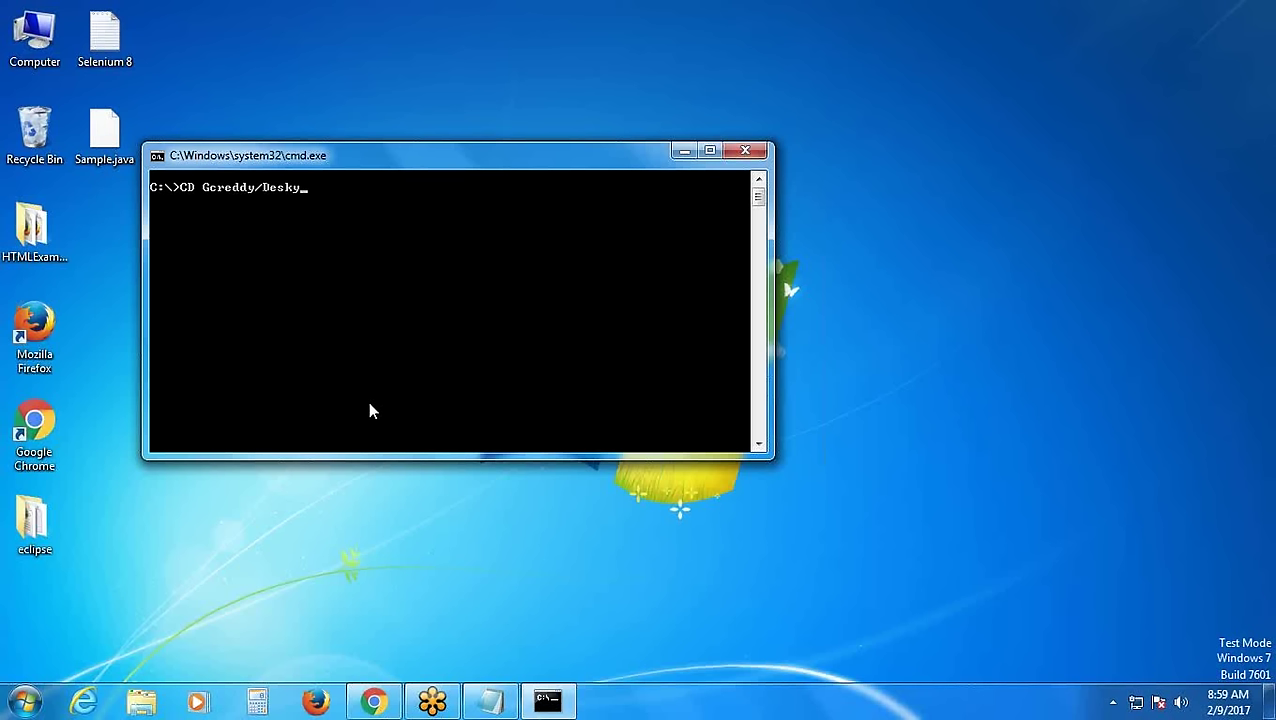
pyautogui.press('BackSpace')
pyautogui.write('top')
pyautogui.press('Return')
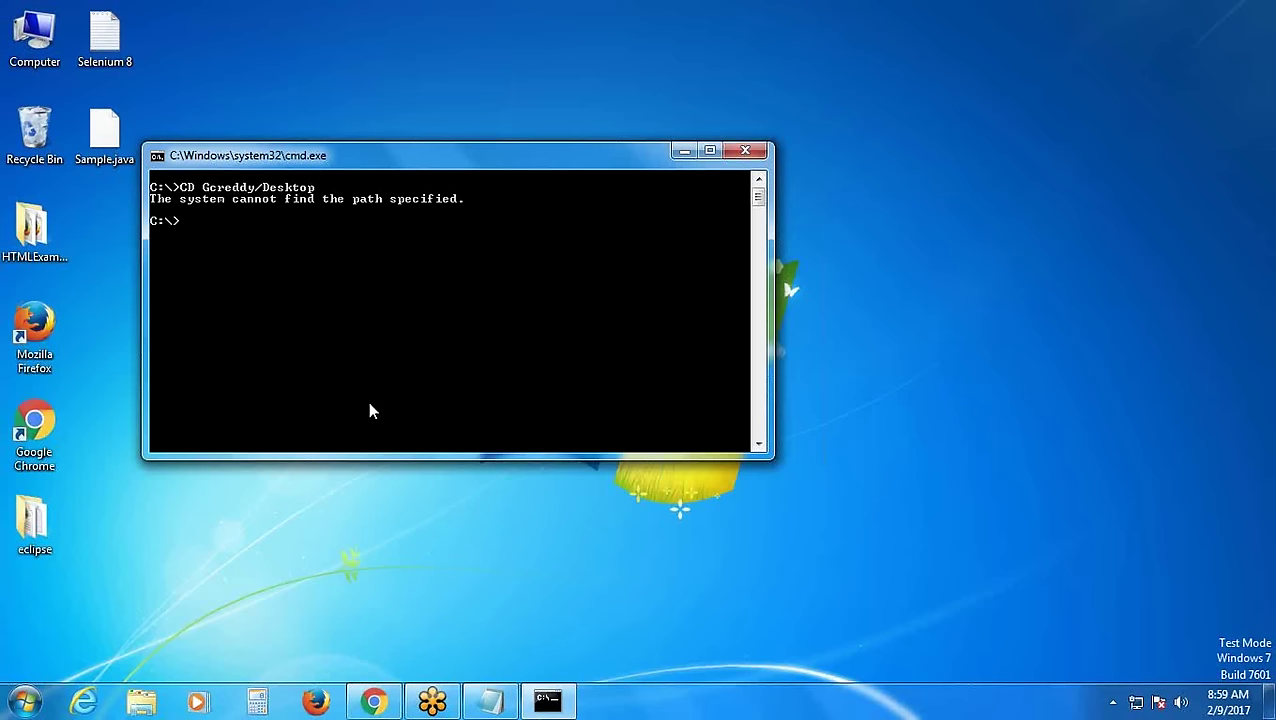
# Browse drive C through Users to the account's own folder to examine the Desktop path, and close the file browser
pyautogui.click(38, 42)
pyautogui.doubleClick(38, 42)
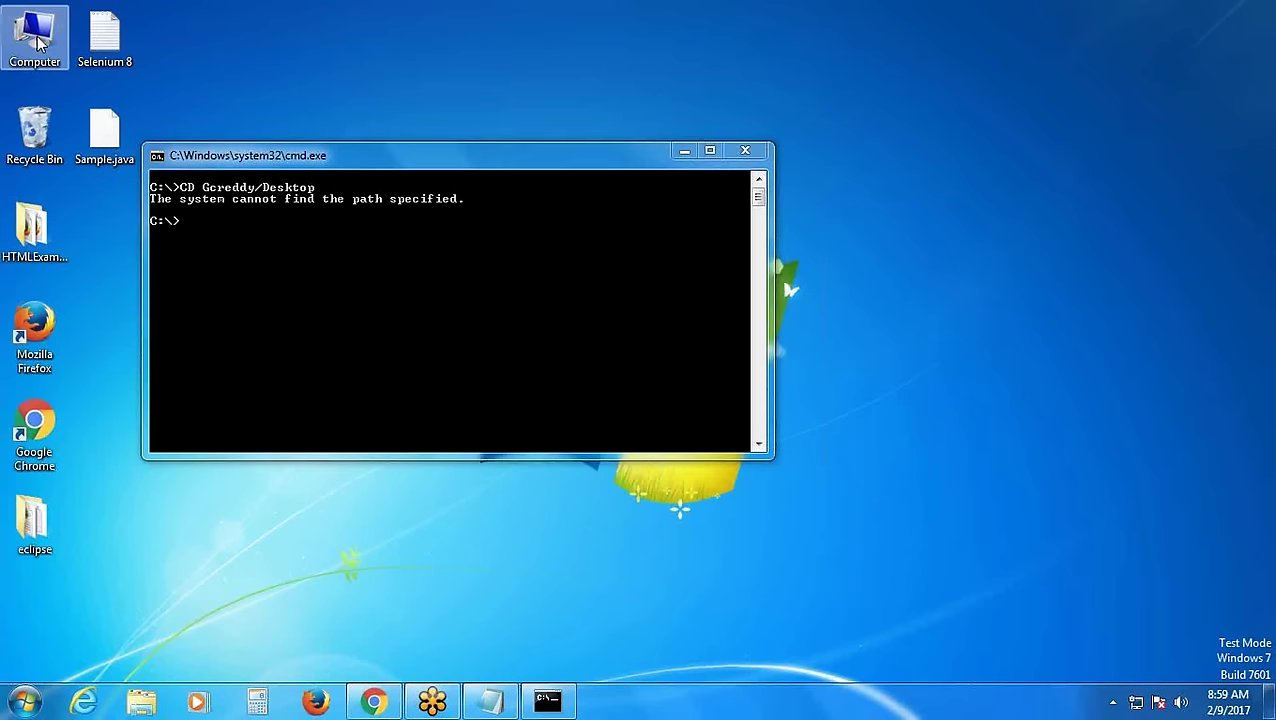
pyautogui.doubleClick(277, 151)
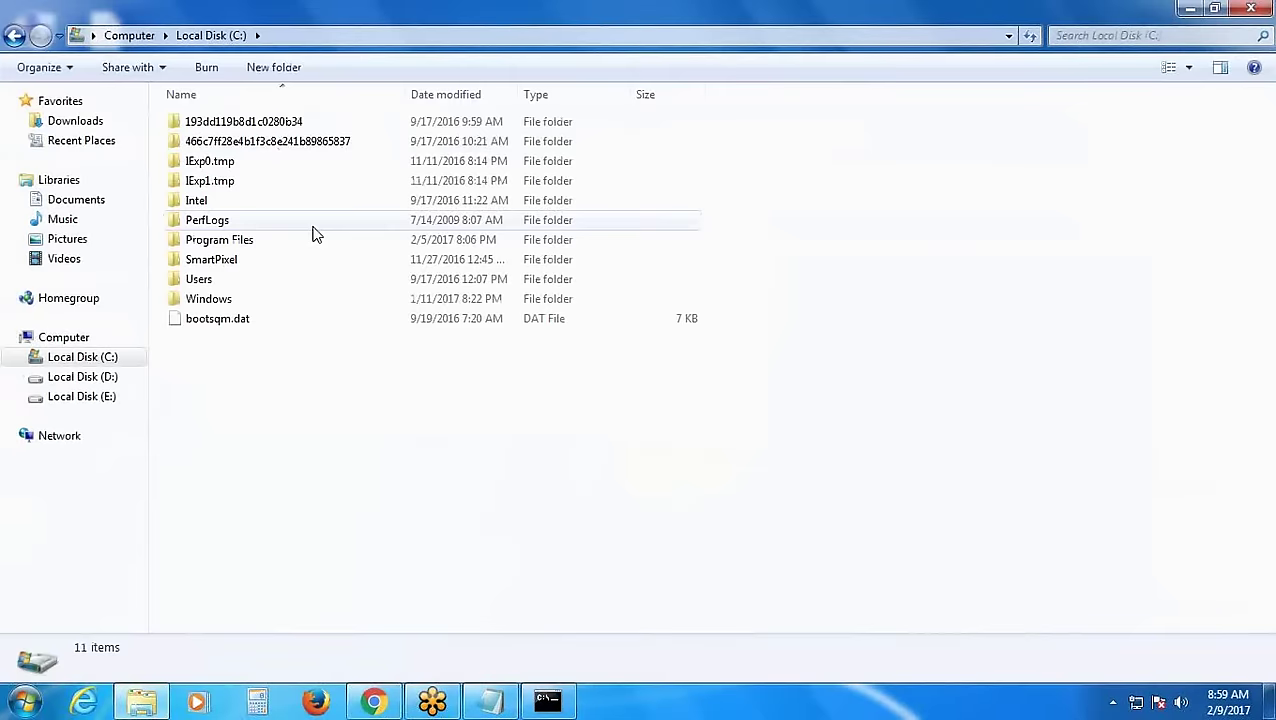
pyautogui.doubleClick(204, 281)
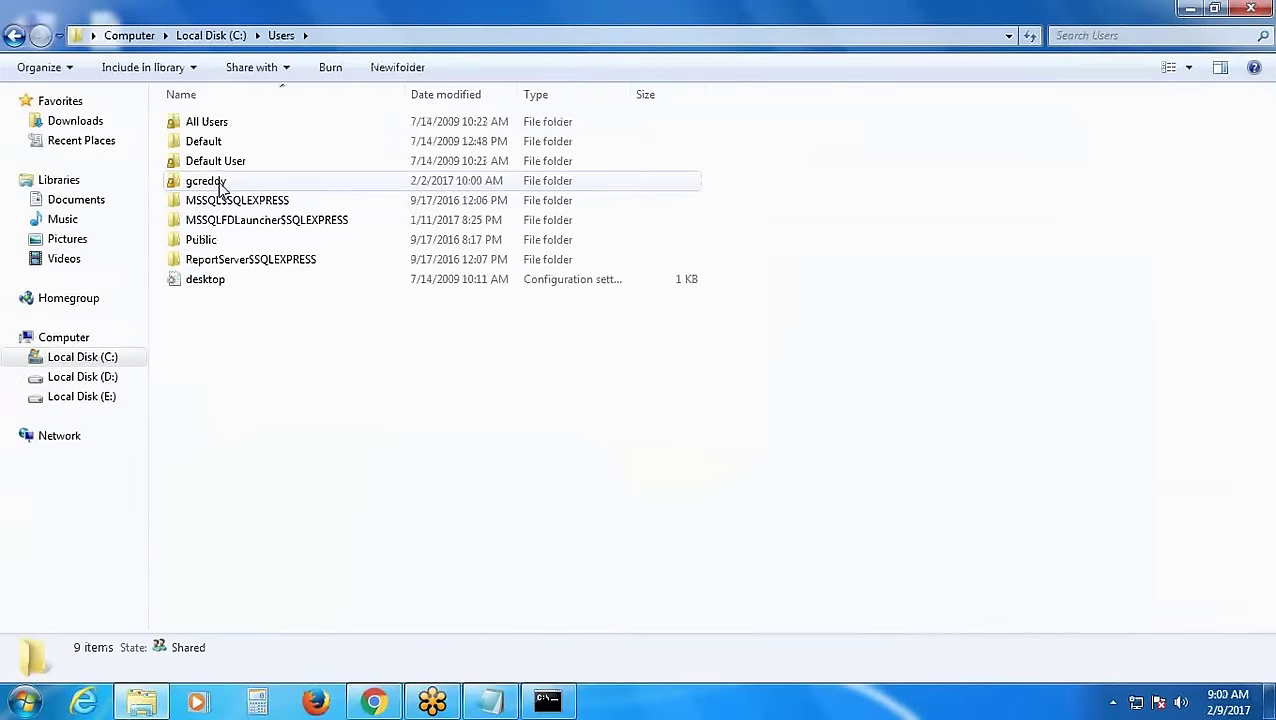
pyautogui.doubleClick(220, 181)
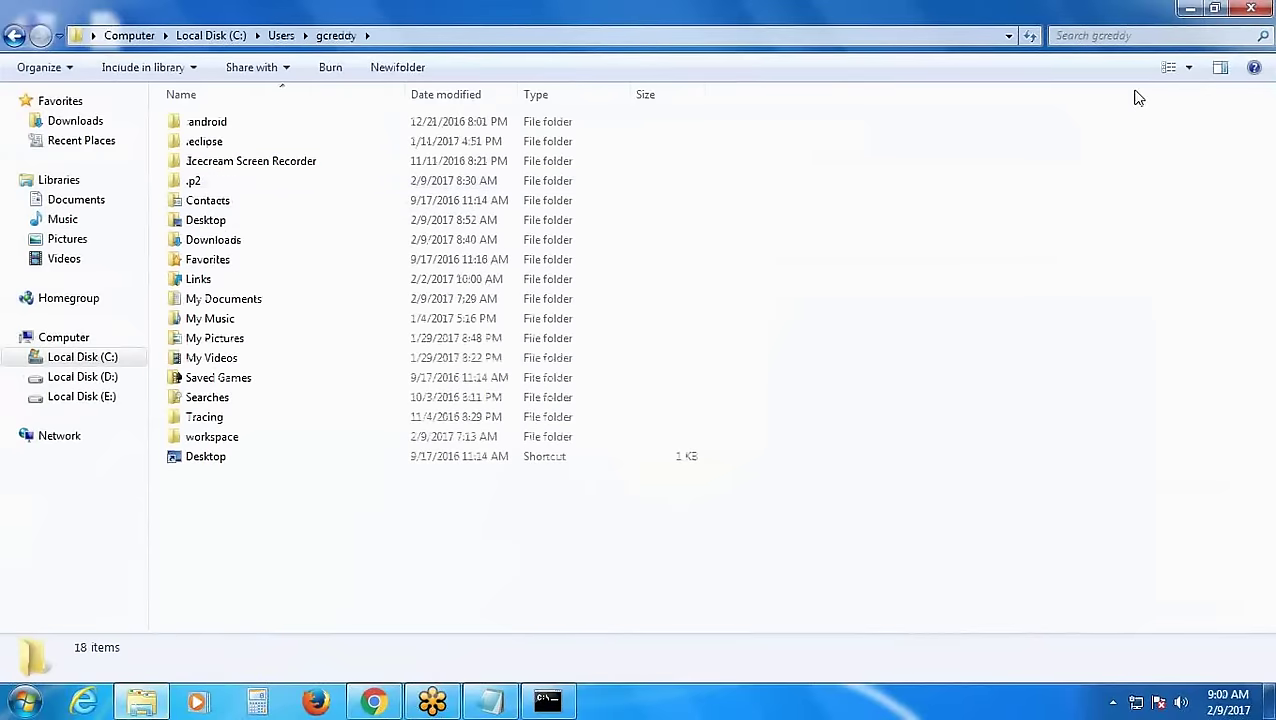
pyautogui.click(1250, 8)
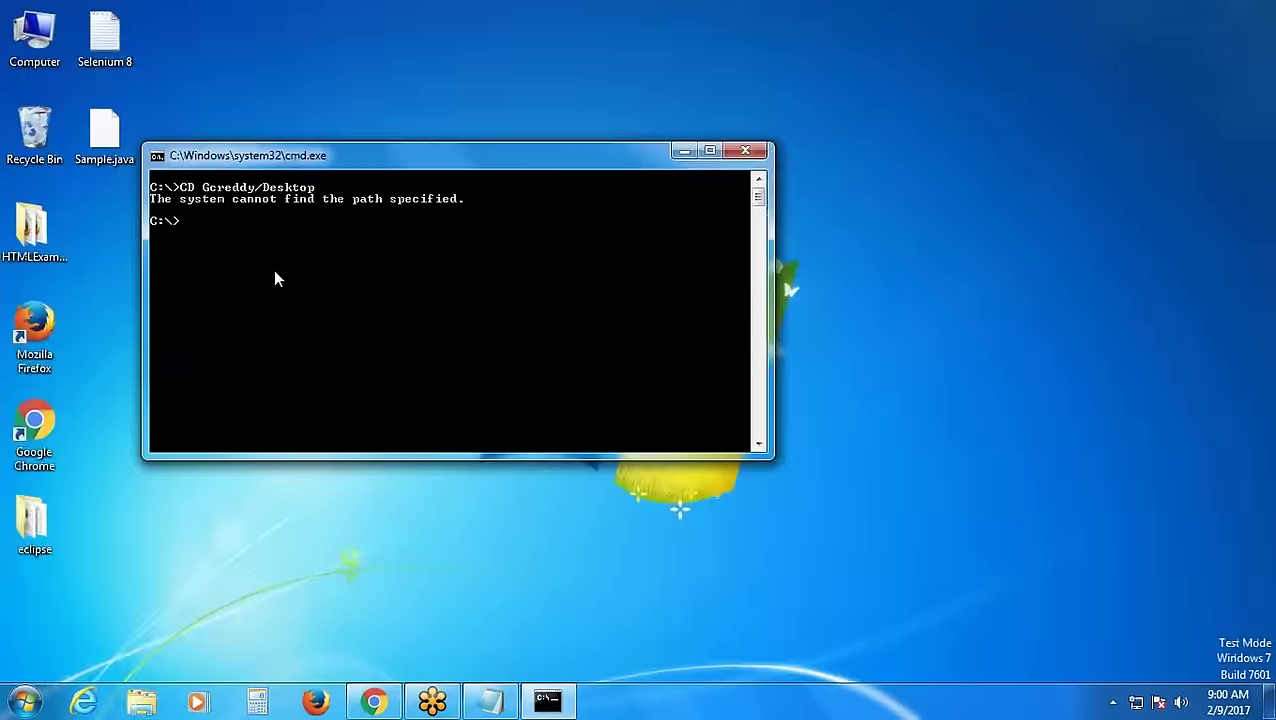
# Change the Command Prompt directory to the account's Desktop folder inside Users
pyautogui.write('CD Users/gcreddy')
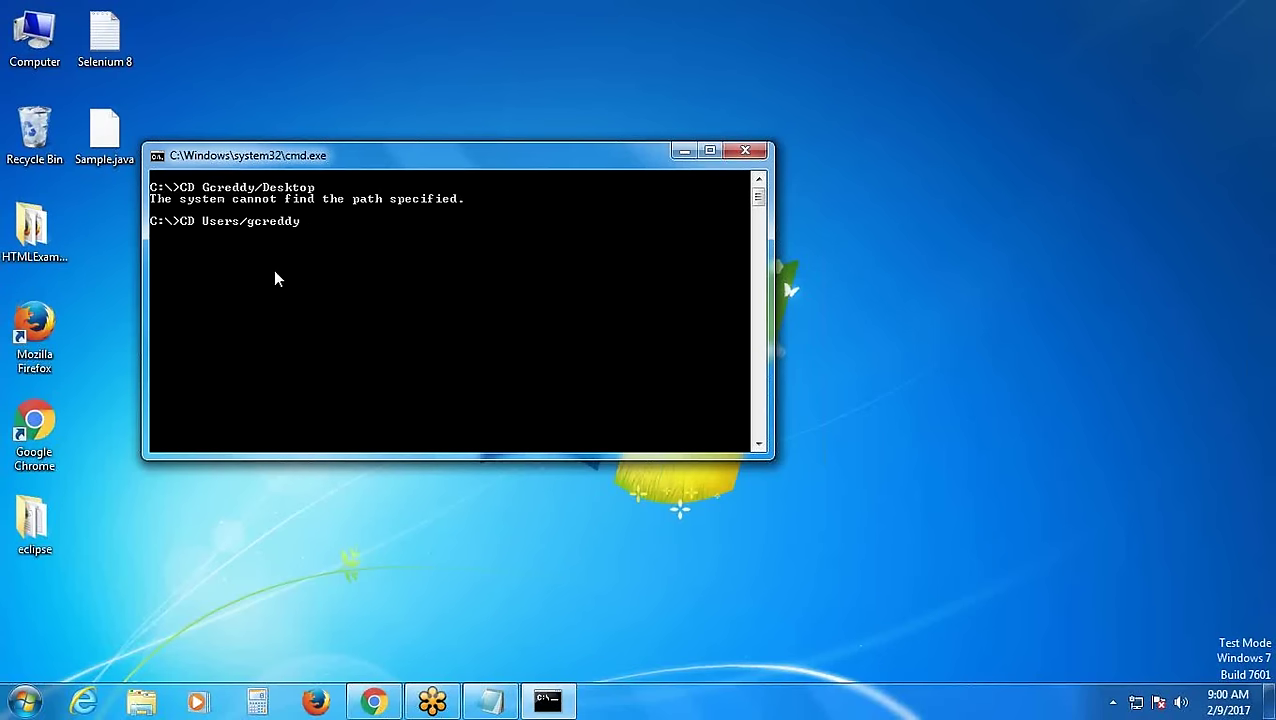
pyautogui.write('/Desktop')
pyautogui.press('Return')
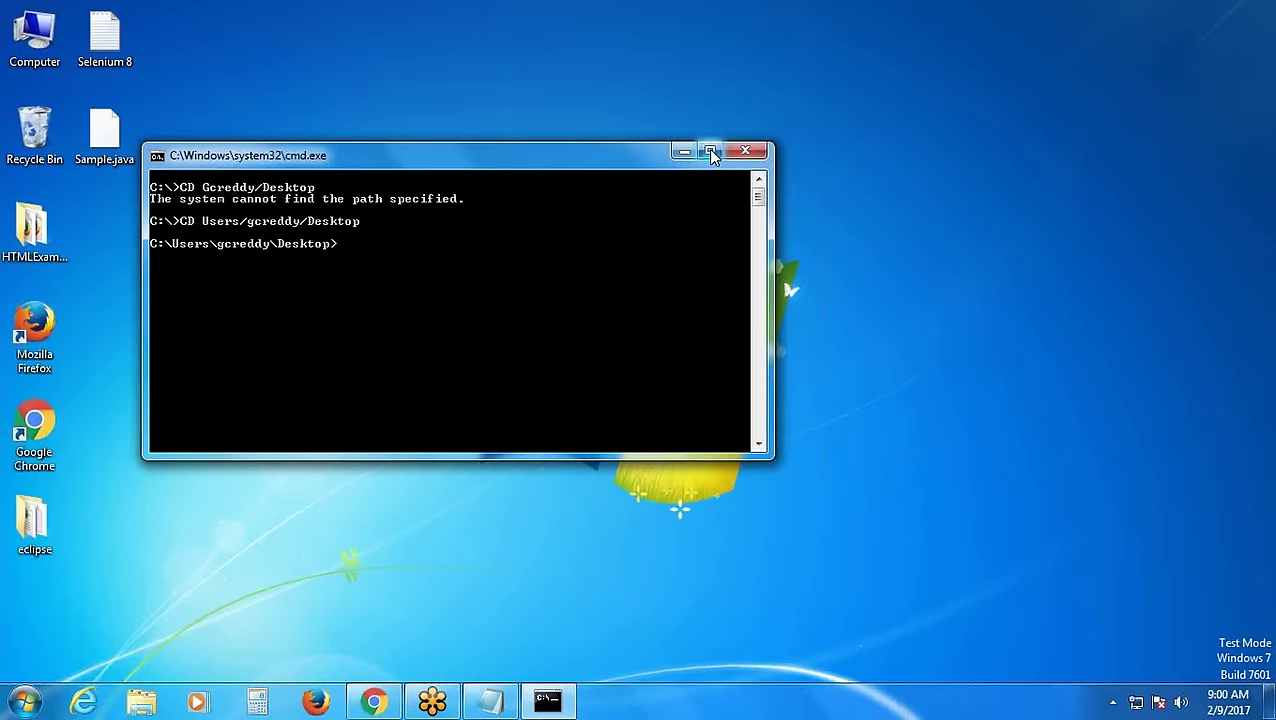
# Dock the Command Prompt to half the screen and compile the program with javac Sample.java
pyautogui.press('super+Left')
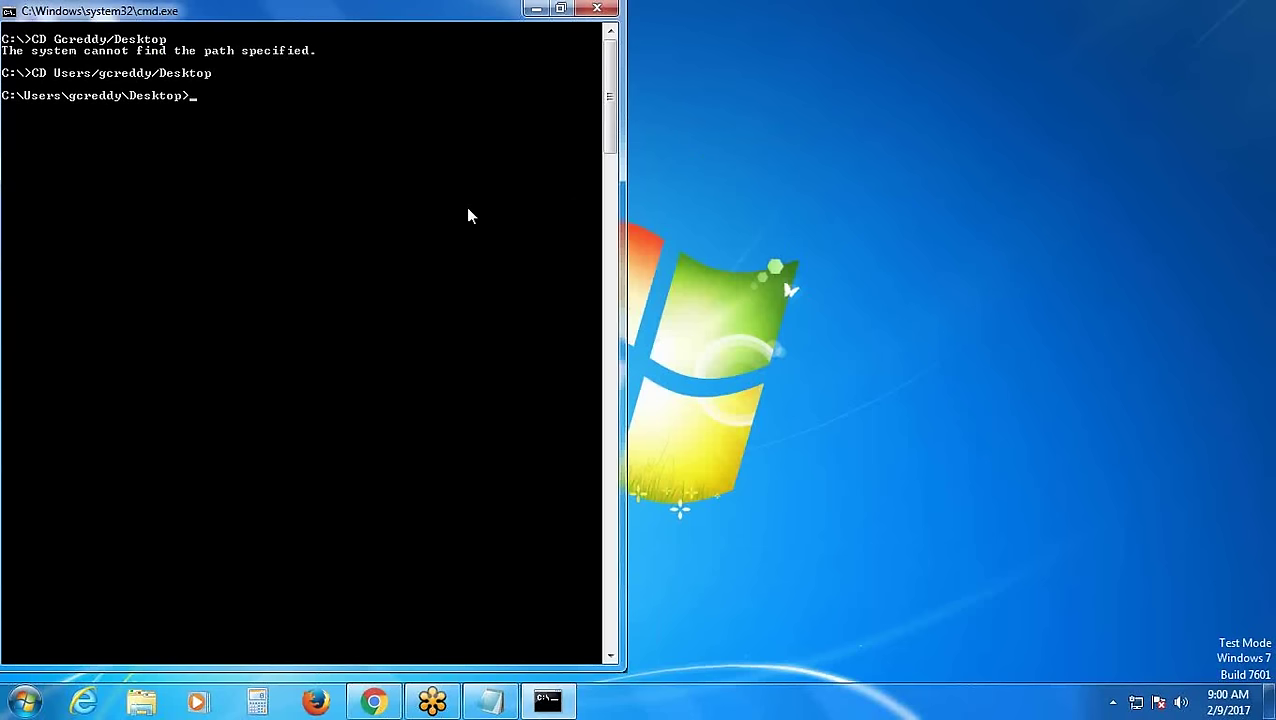
pyautogui.write('javac Sample.java')
pyautogui.press('Return')
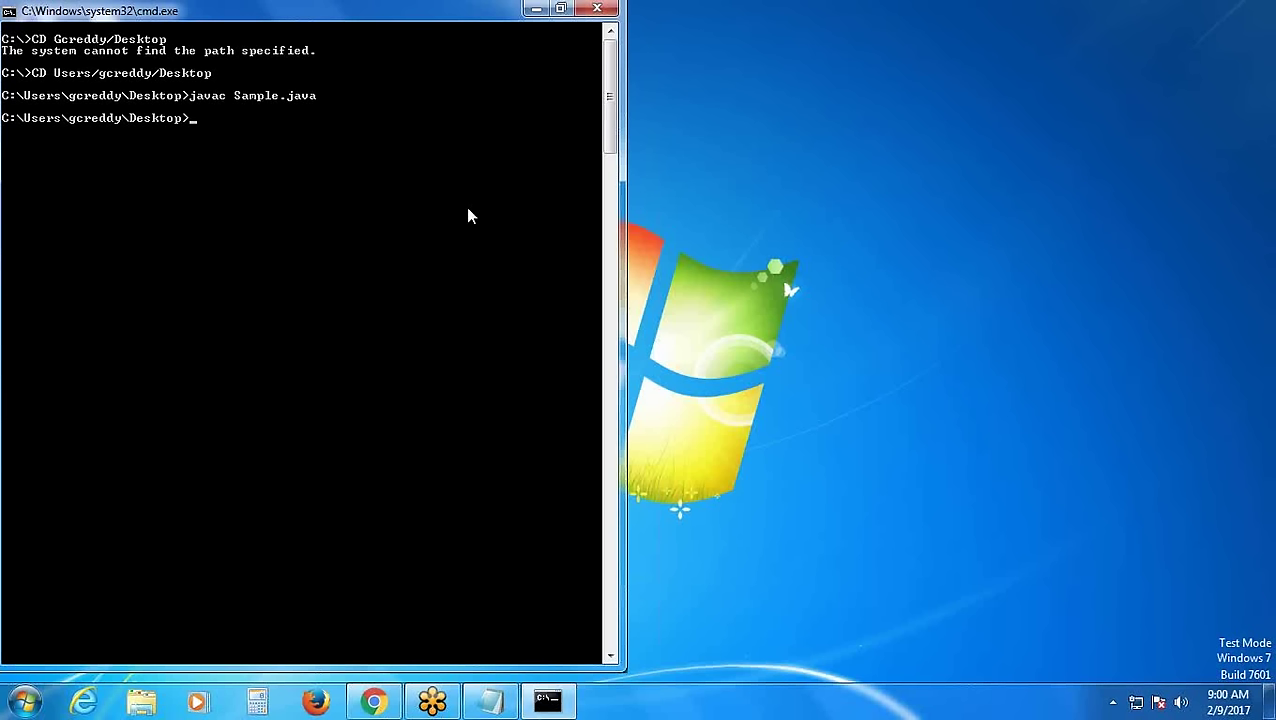
# List the Desktop directory's contents with dir to check the compiled class file
pyautogui.write('dri')
pyautogui.press('BackSpace')
pyautogui.press('BackSpace')
pyautogui.write('ir')
pyautogui.press('Return')
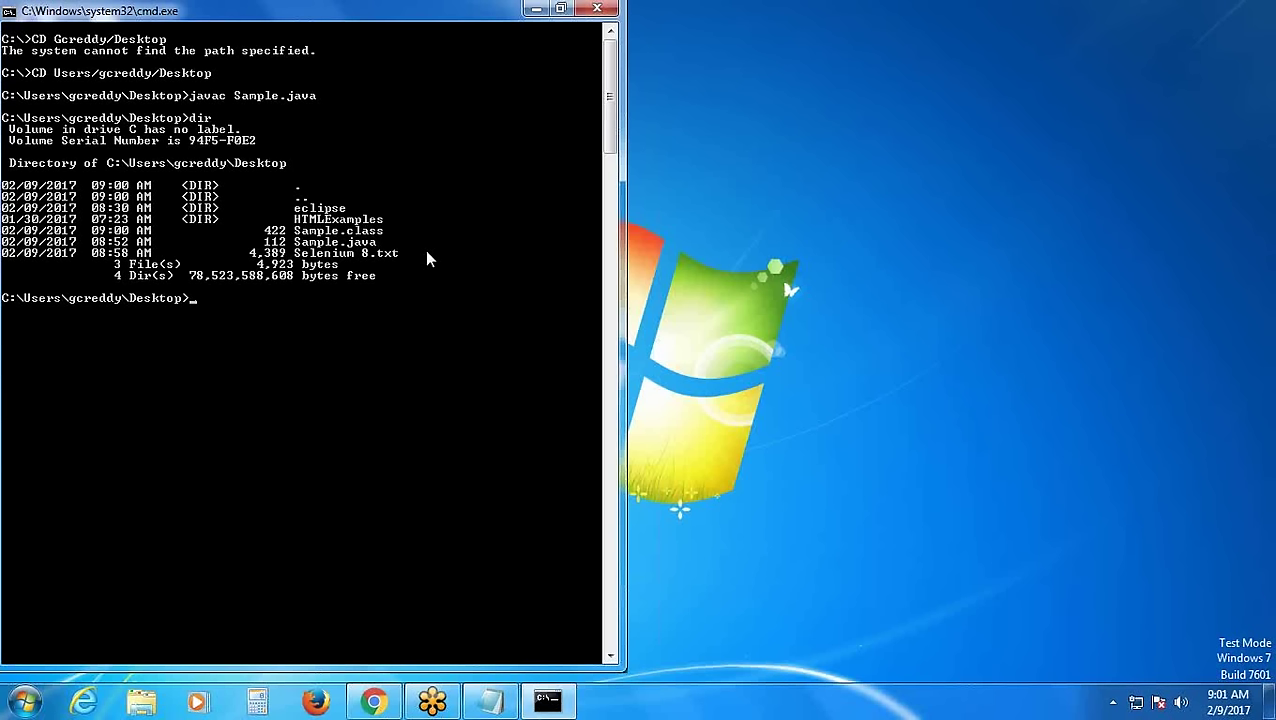
# Run the compiled program with java Sample and exit the Command Prompt
pyautogui.write('java Sample')
pyautogui.press('Return')
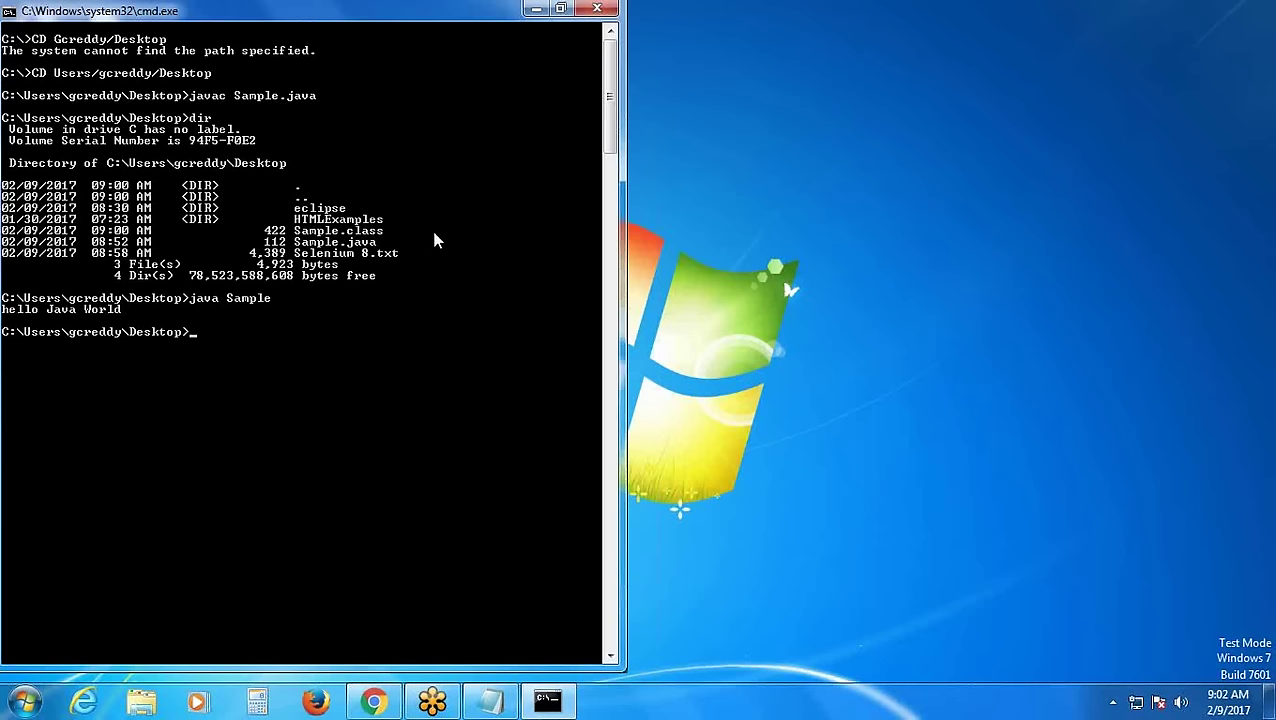
pyautogui.write('exit')
pyautogui.press('Return')
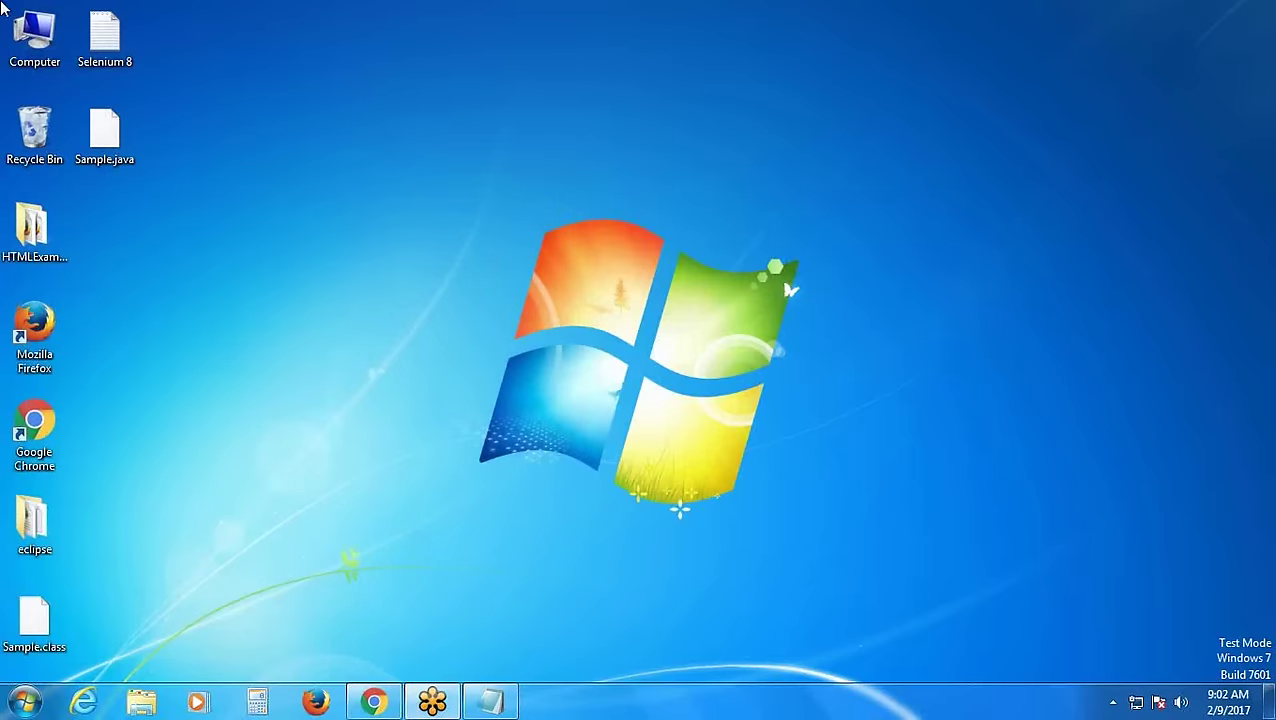
# Add "(Operating Environment)" after the word Console in the last note of the Selenium 8 notes
pyautogui.click(492, 705)
pyautogui.scroll(-4, 404, 416)
pyautogui.scroll(-2, 407, 415)
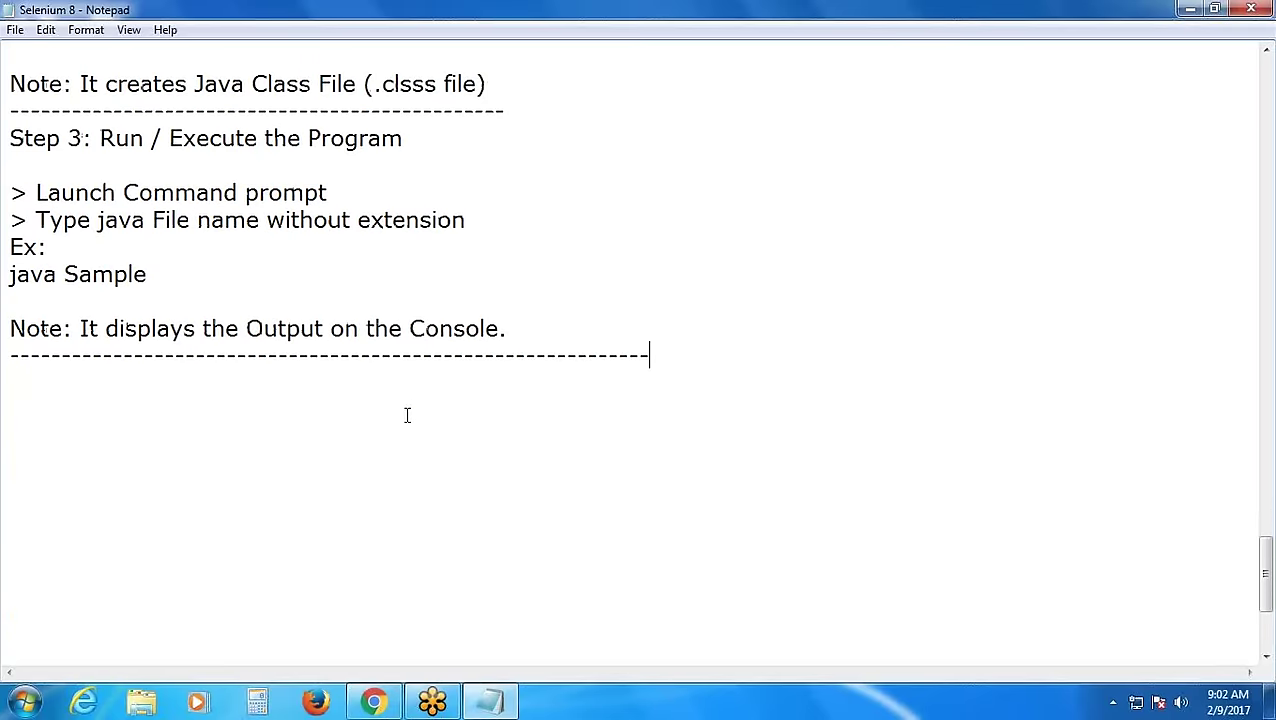
pyautogui.click(499, 331)
pyautogui.write('(Operating e')
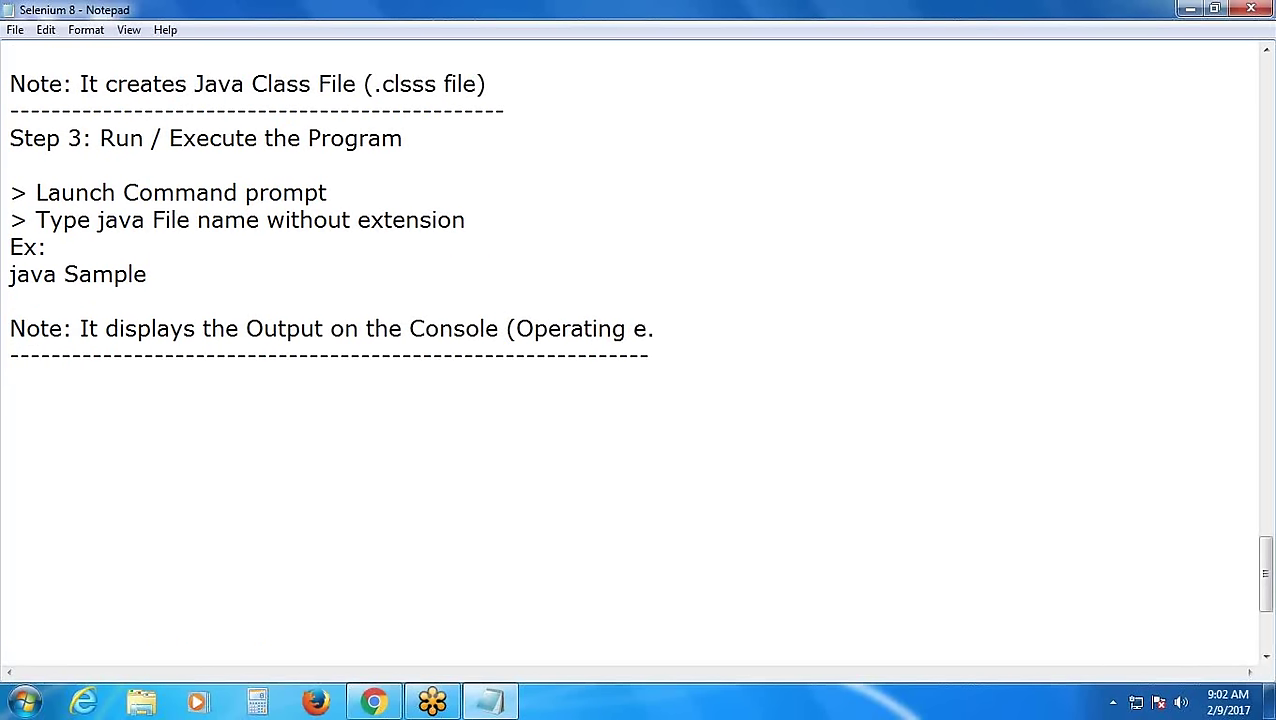
pyautogui.write('nvironment')
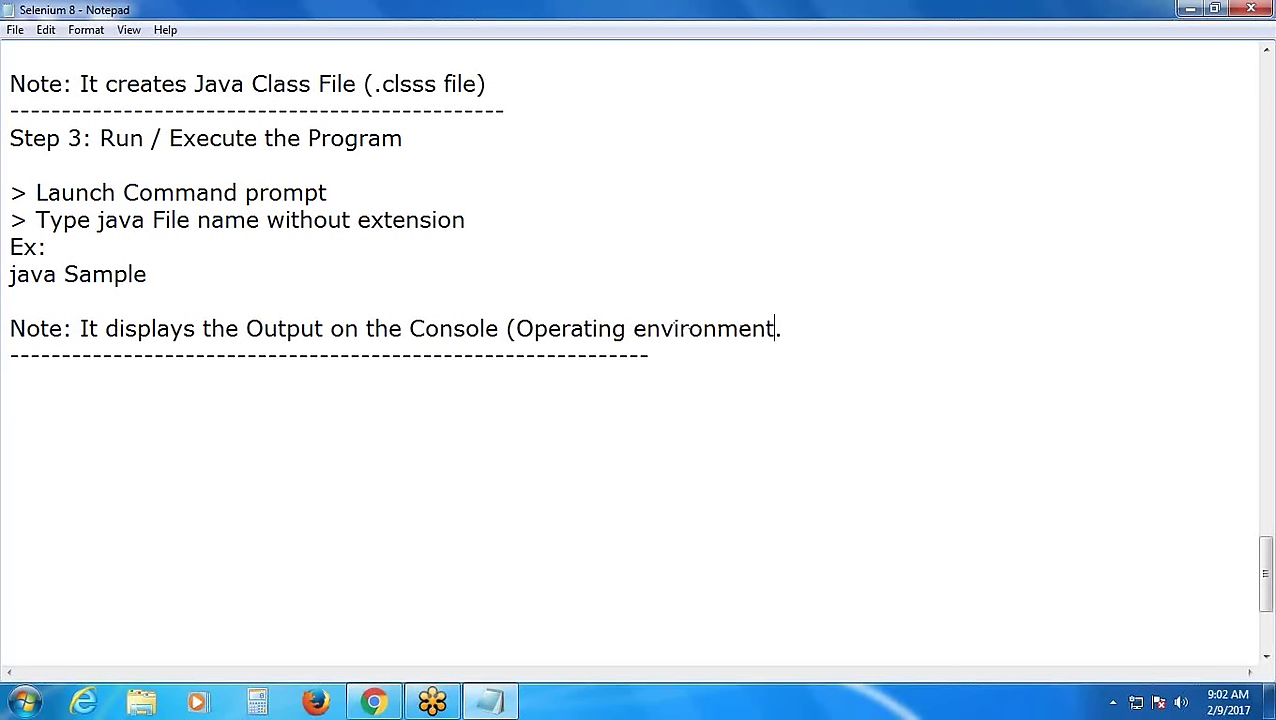
pyautogui.write(')')
pyautogui.click(627, 331)
pyautogui.press('Delete')
pyautogui.write('E')
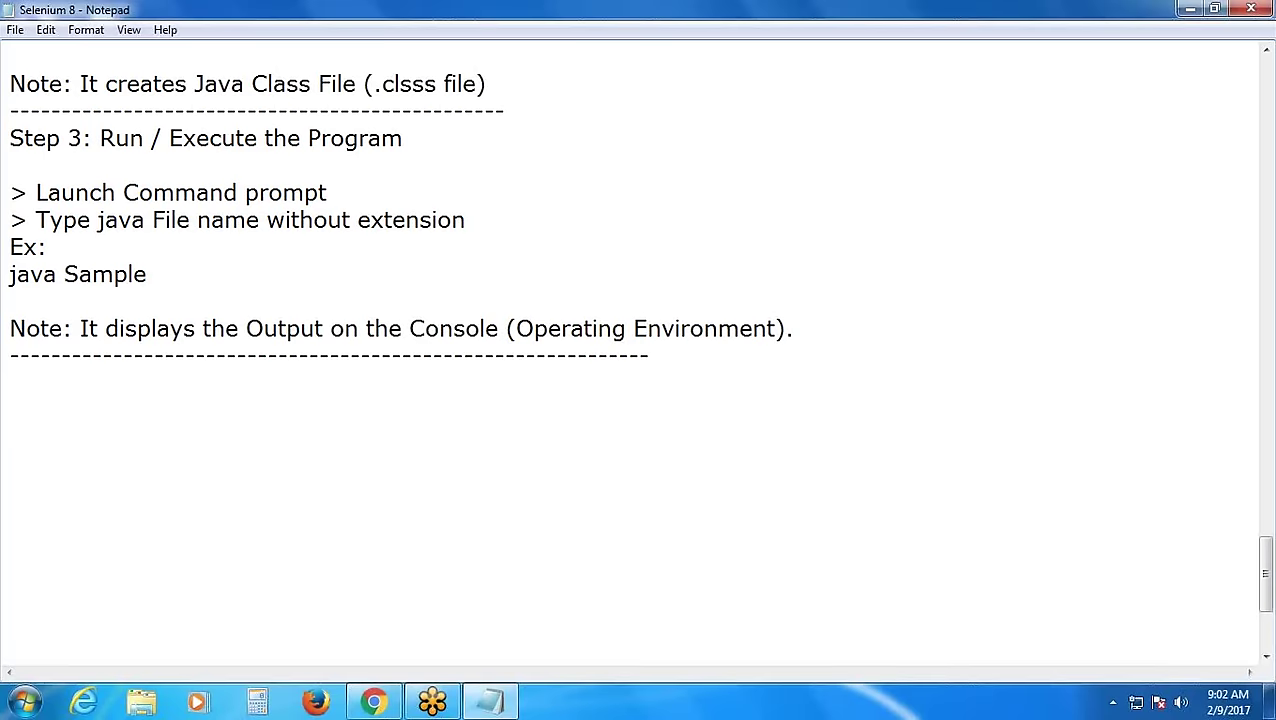
# Minimize the notes, open Sample.java from the desktop for editing in Notepad, and maximize its window
pyautogui.scroll(1, 366, 354)
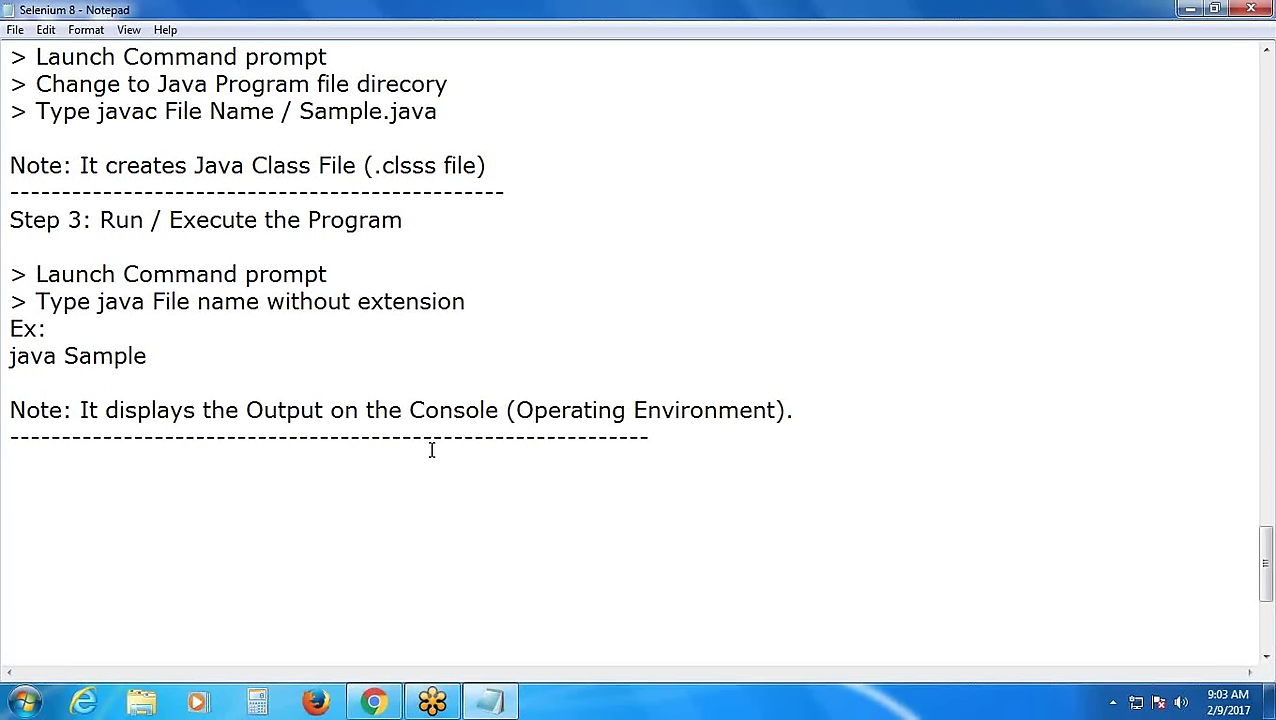
pyautogui.click(1189, 9)
pyautogui.click(100, 137)
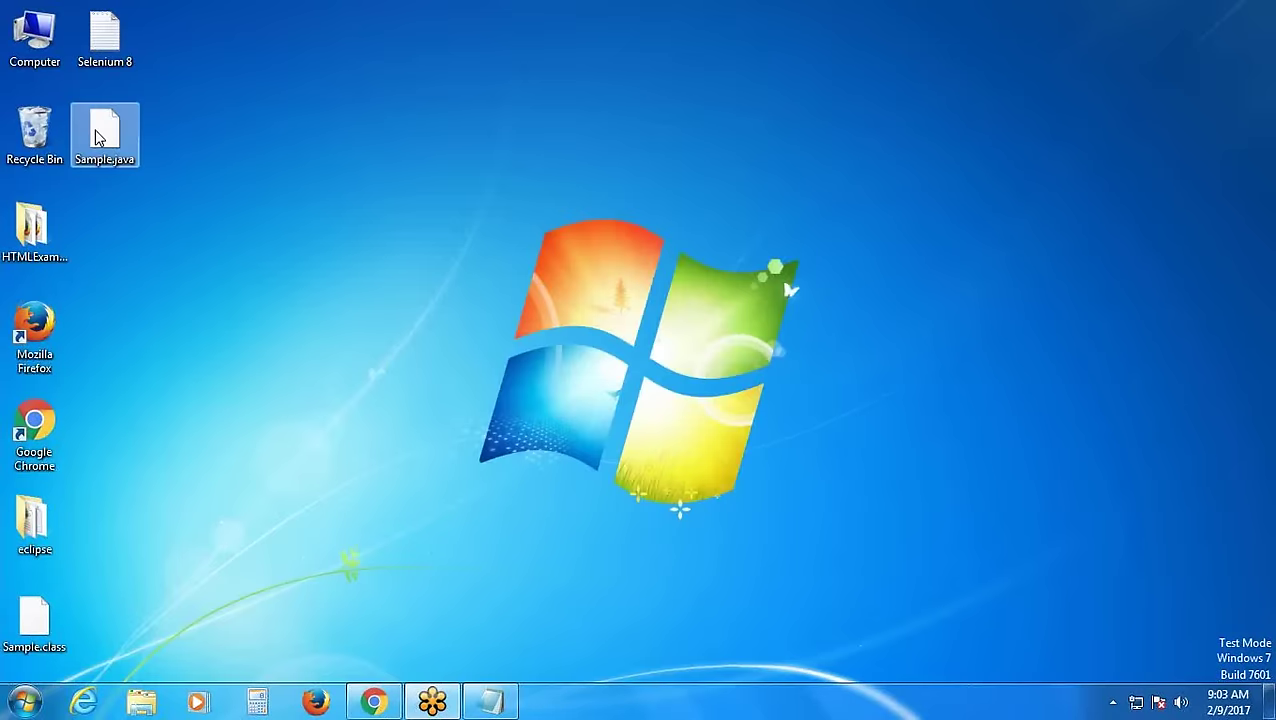
pyautogui.rightClick(100, 137)
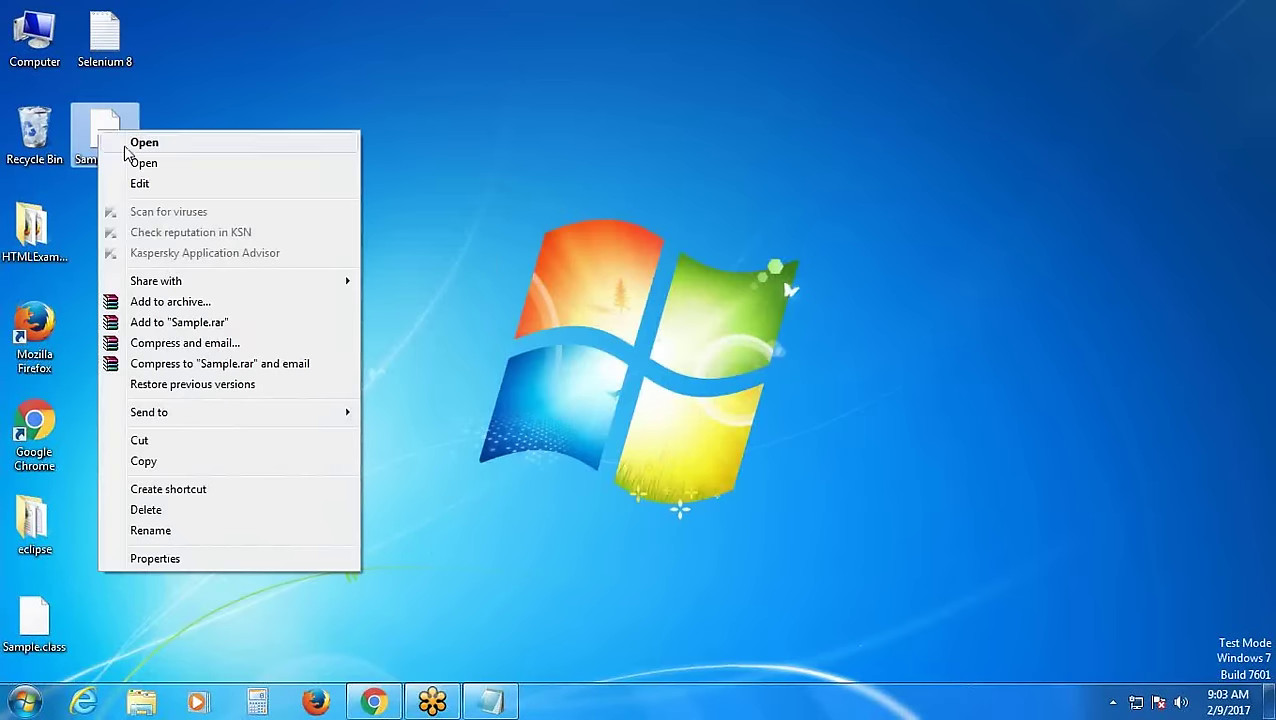
pyautogui.click(140, 184)
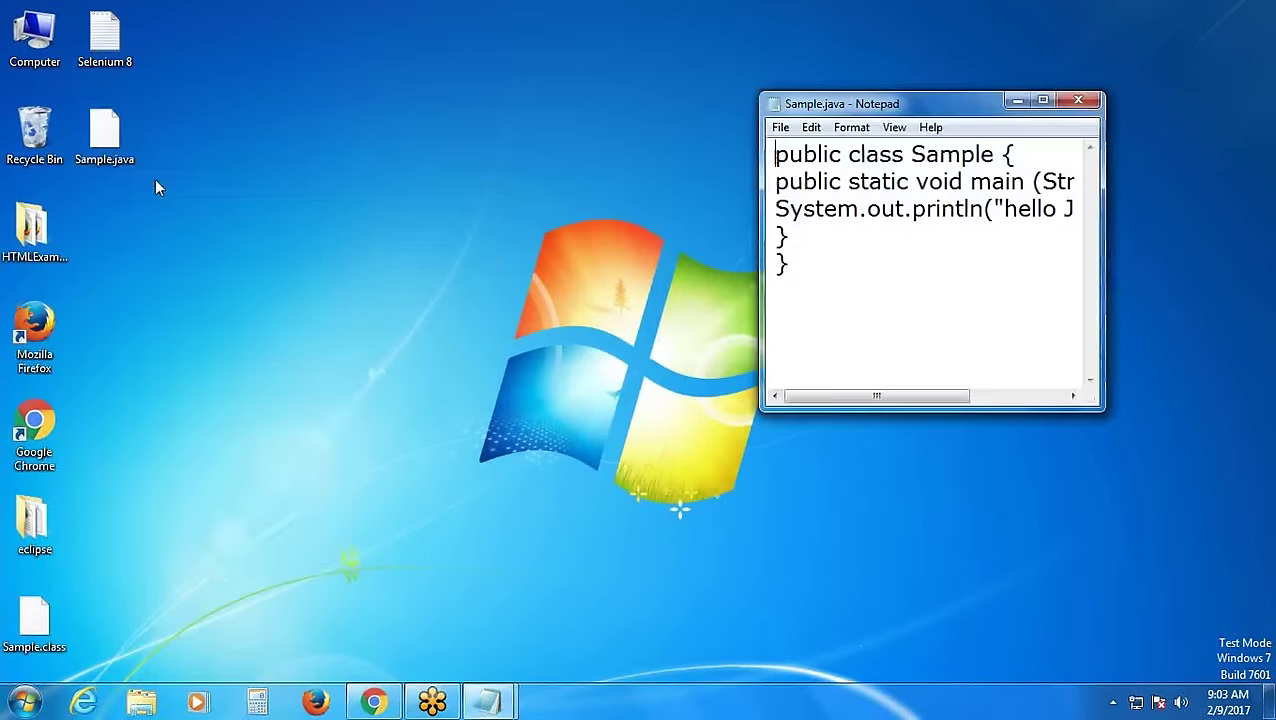
pyautogui.click(1045, 100)
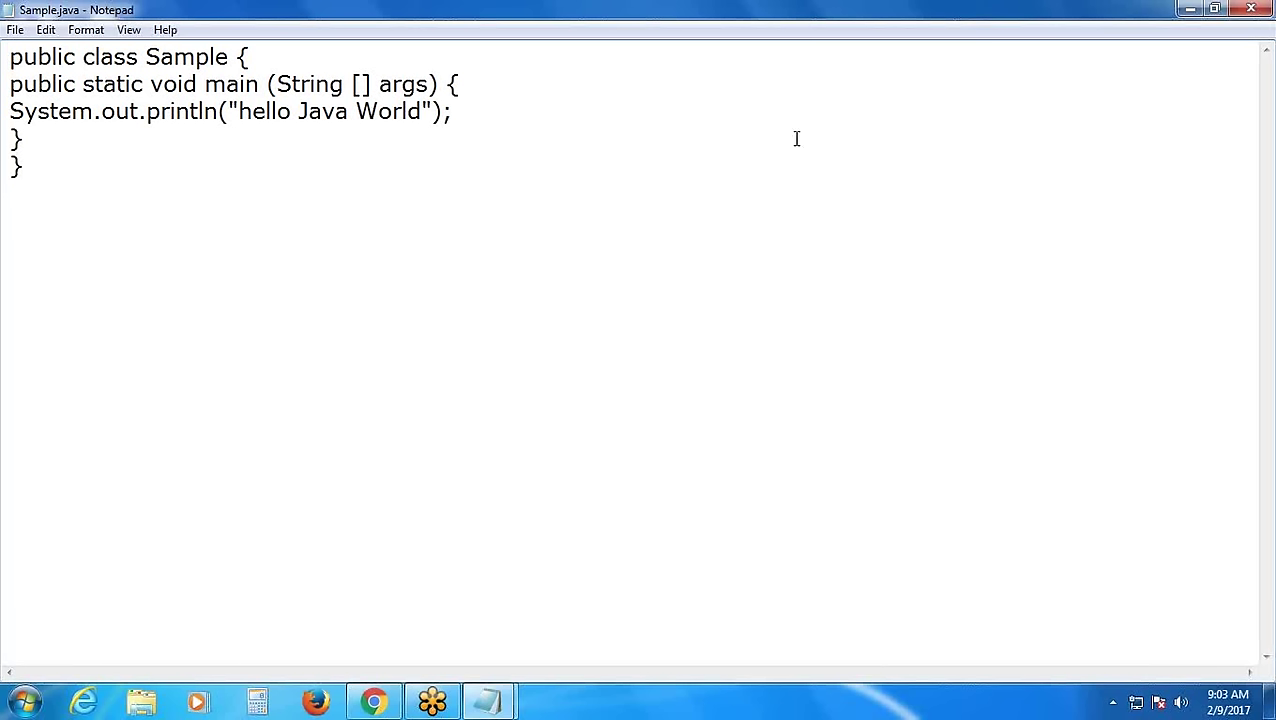
# Add the statement System.out.println ("Hello Selenium World"); on a new line below the existing println statement
pyautogui.click(570, 116)
pyautogui.press('Return')
pyautogui.write('System.')
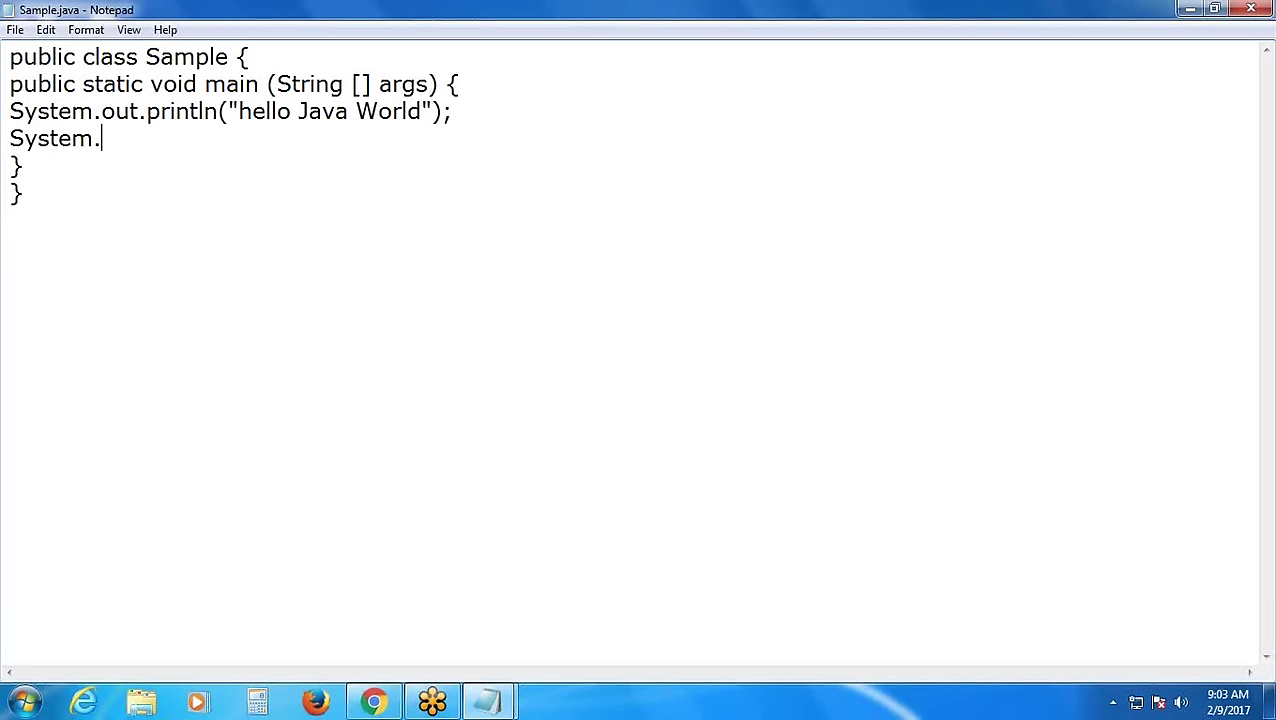
pyautogui.write('out.n')
pyautogui.press('BackSpace')
pyautogui.write('println ')
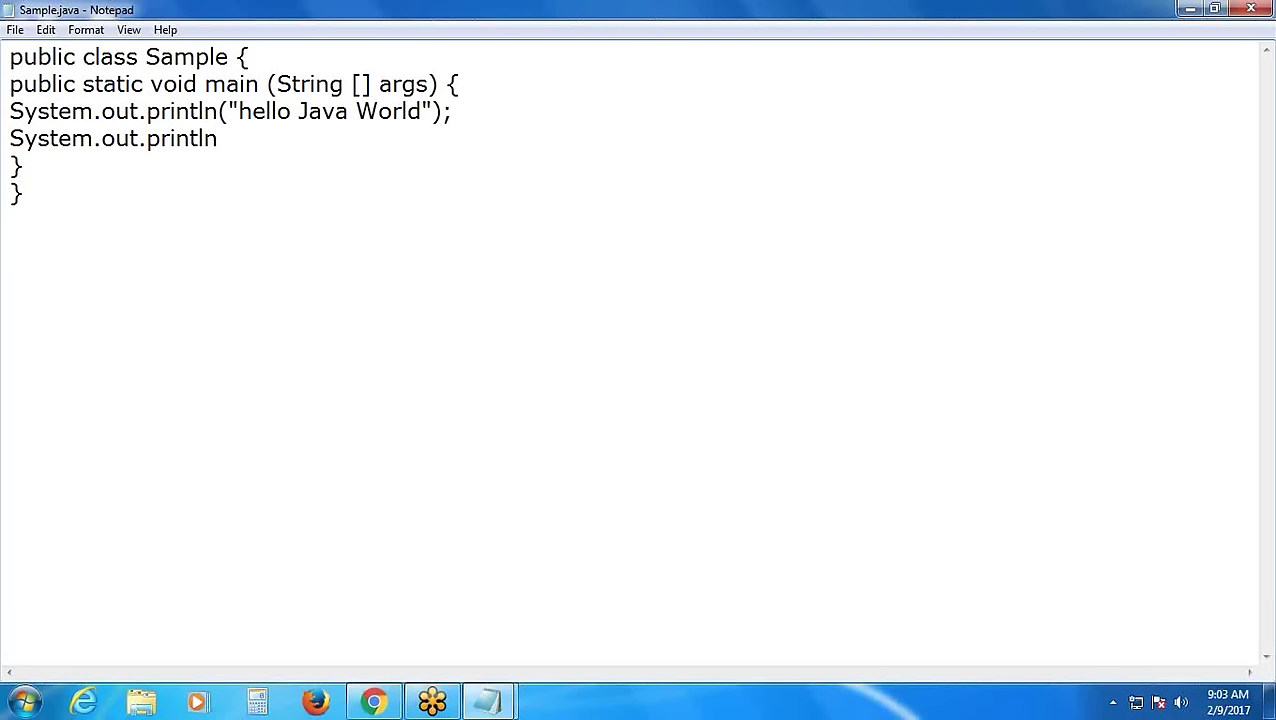
pyautogui.write('("Hello Se')
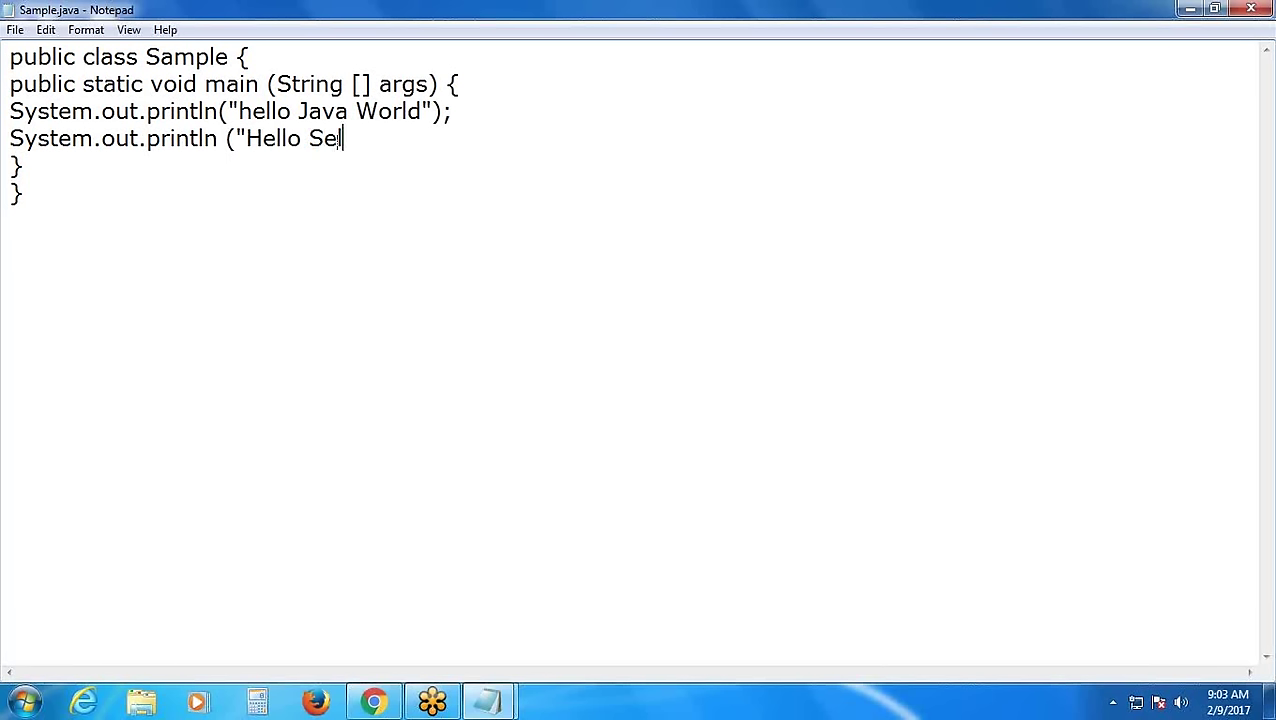
pyautogui.write('lenium World')
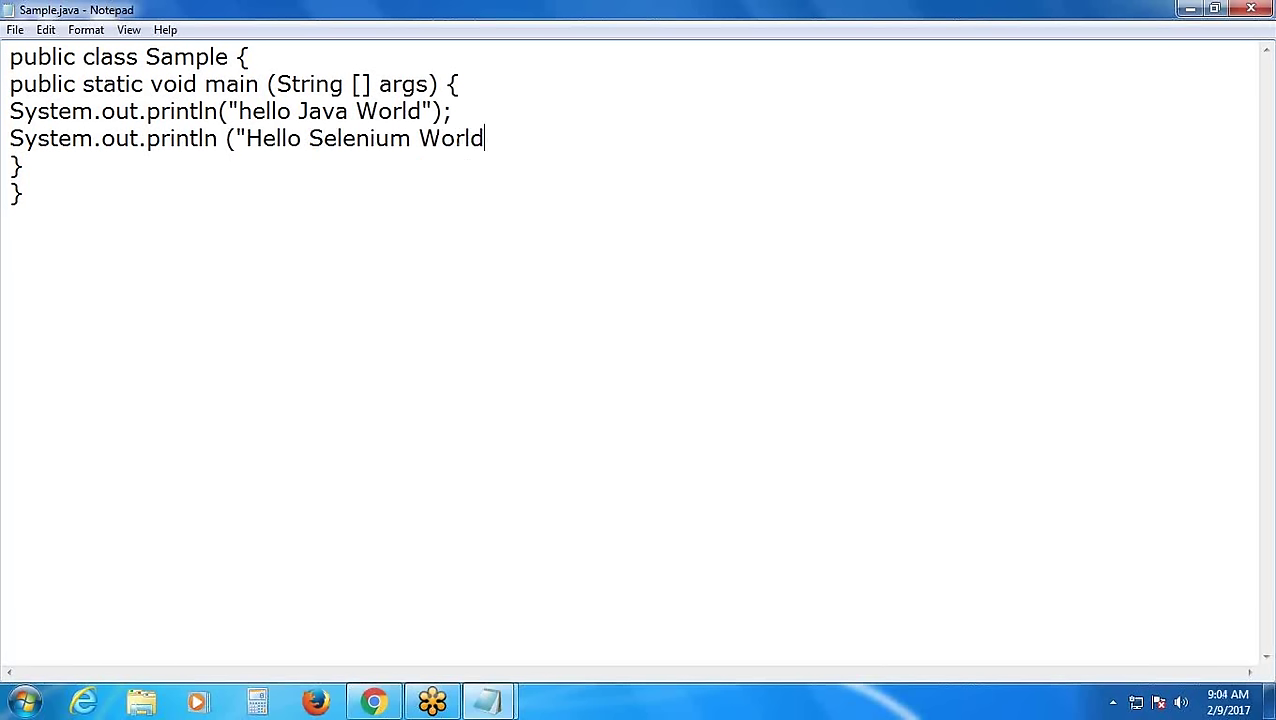
pyautogui.write('");')
# Save the changes to Sample.java and close the file
pyautogui.click(14, 29)
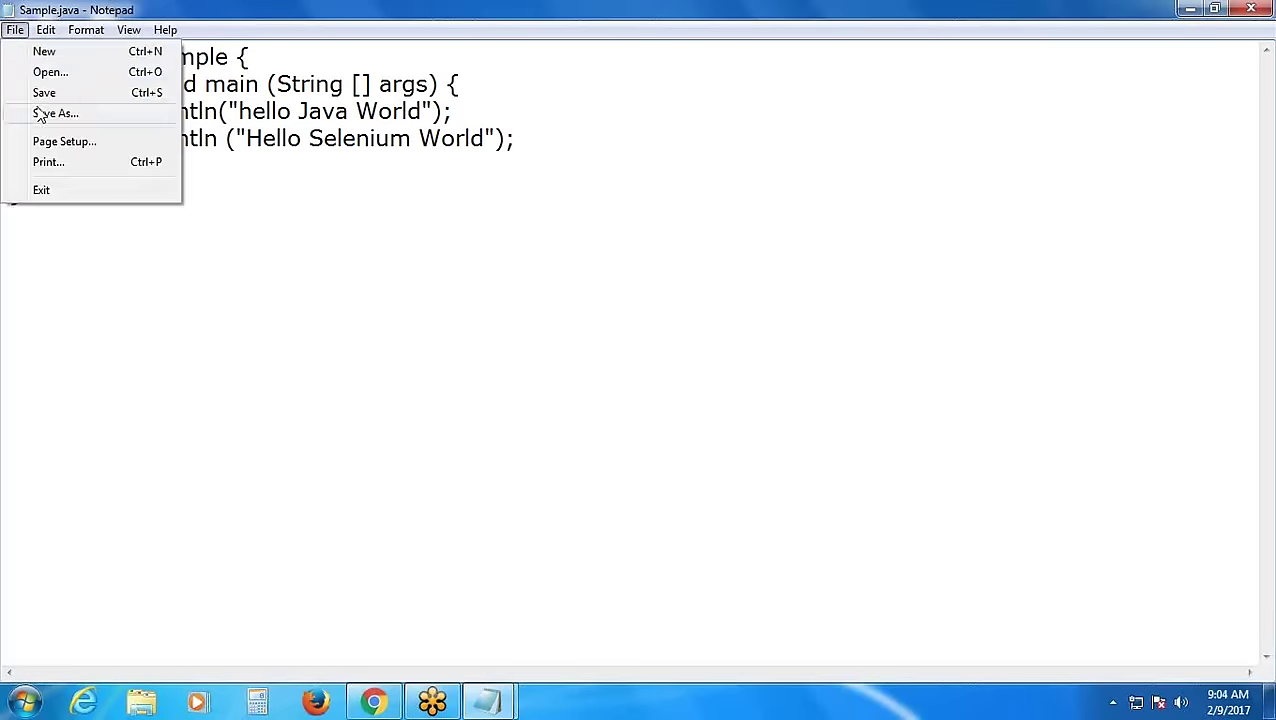
pyautogui.click(44, 94)
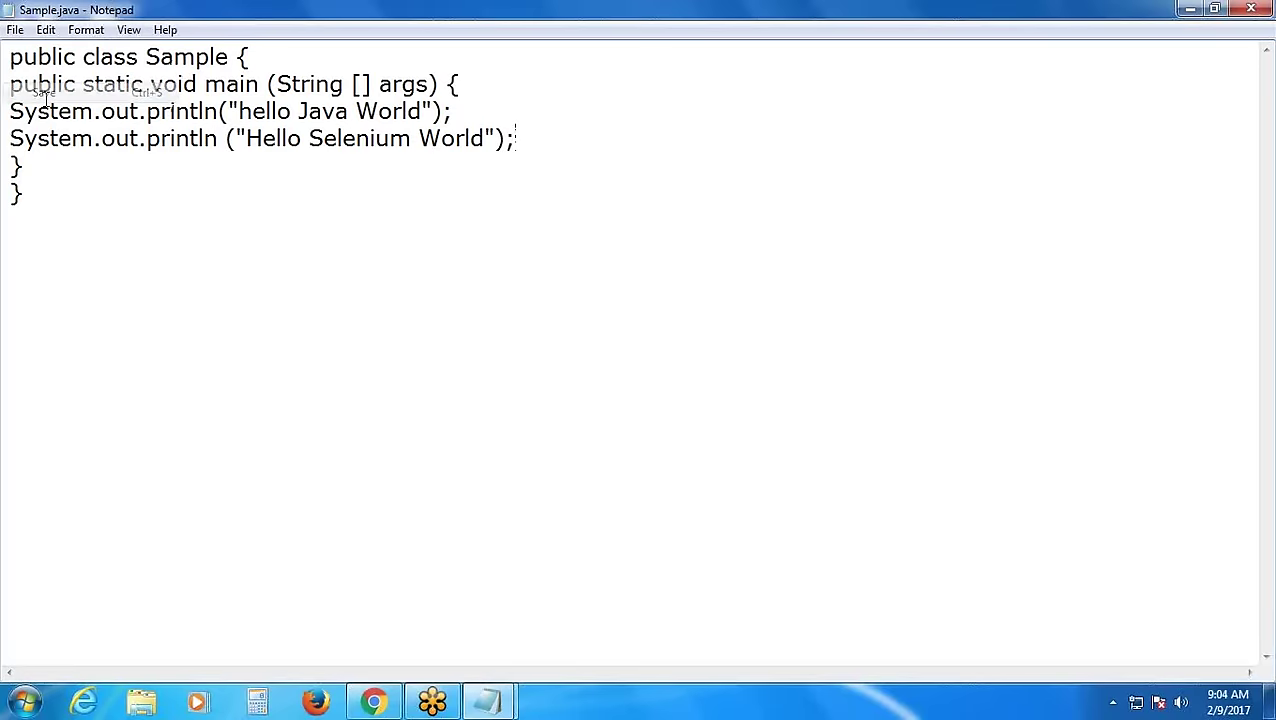
pyautogui.click(1250, 9)
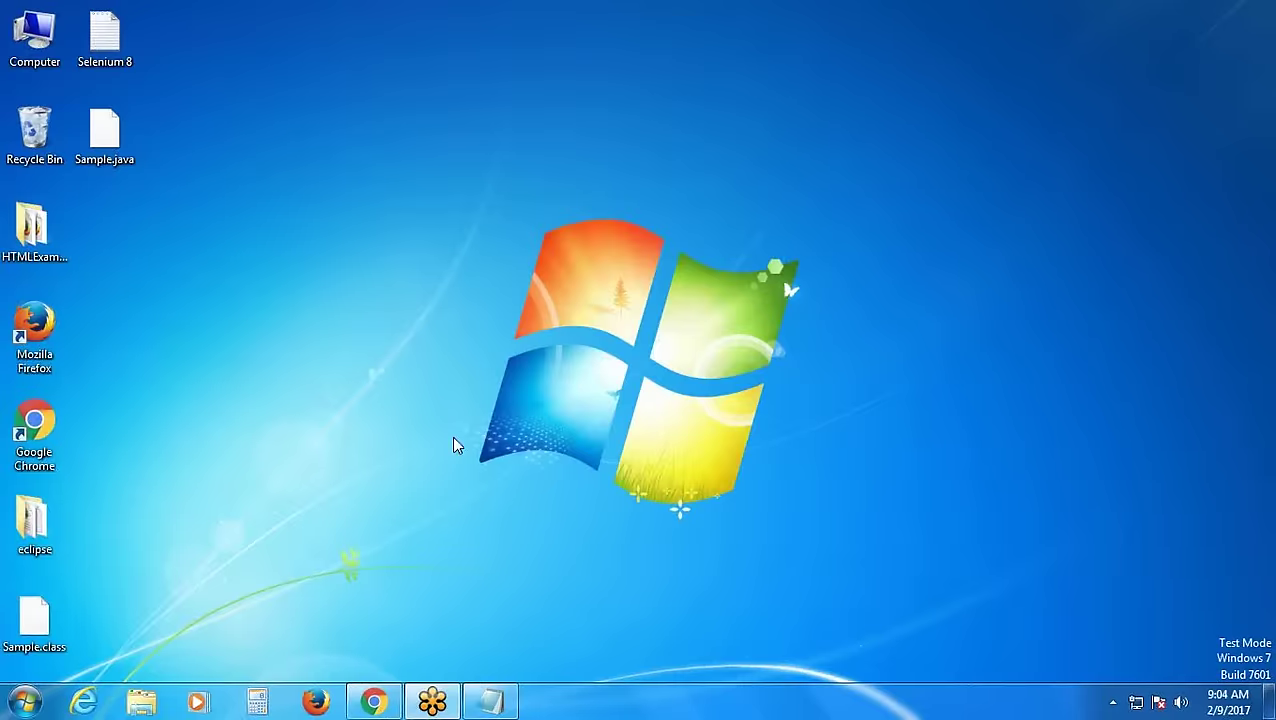
# Launch the Command Prompt, maximize its window, and change to the Desktop directory with cd Desktop
pyautogui.click(24, 702)
pyautogui.write('cmd')
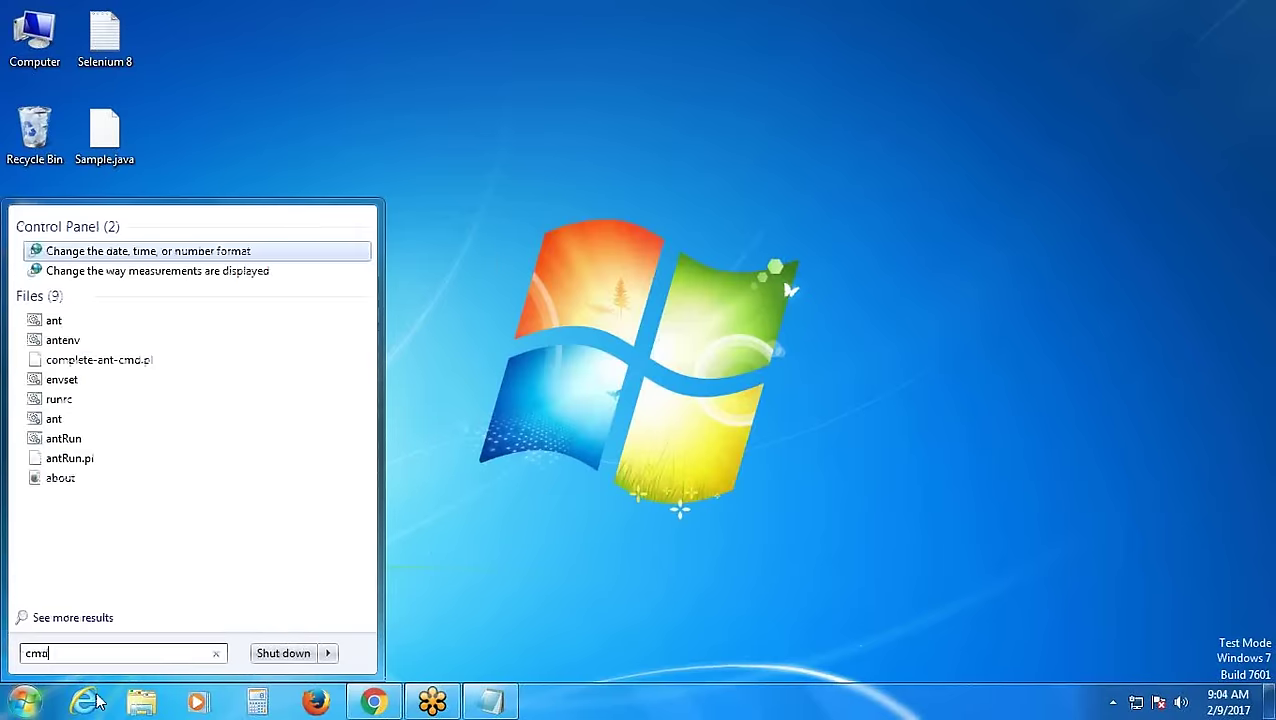
pyautogui.press('Return')
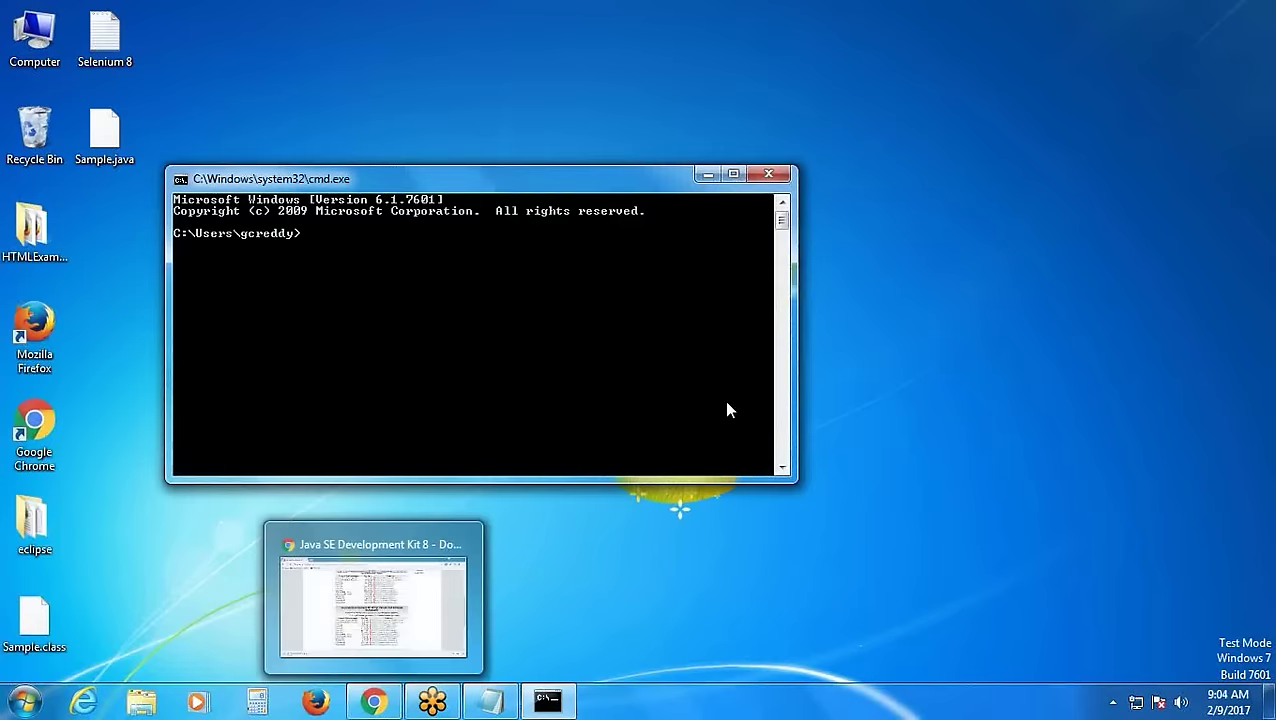
pyautogui.click(733, 175)
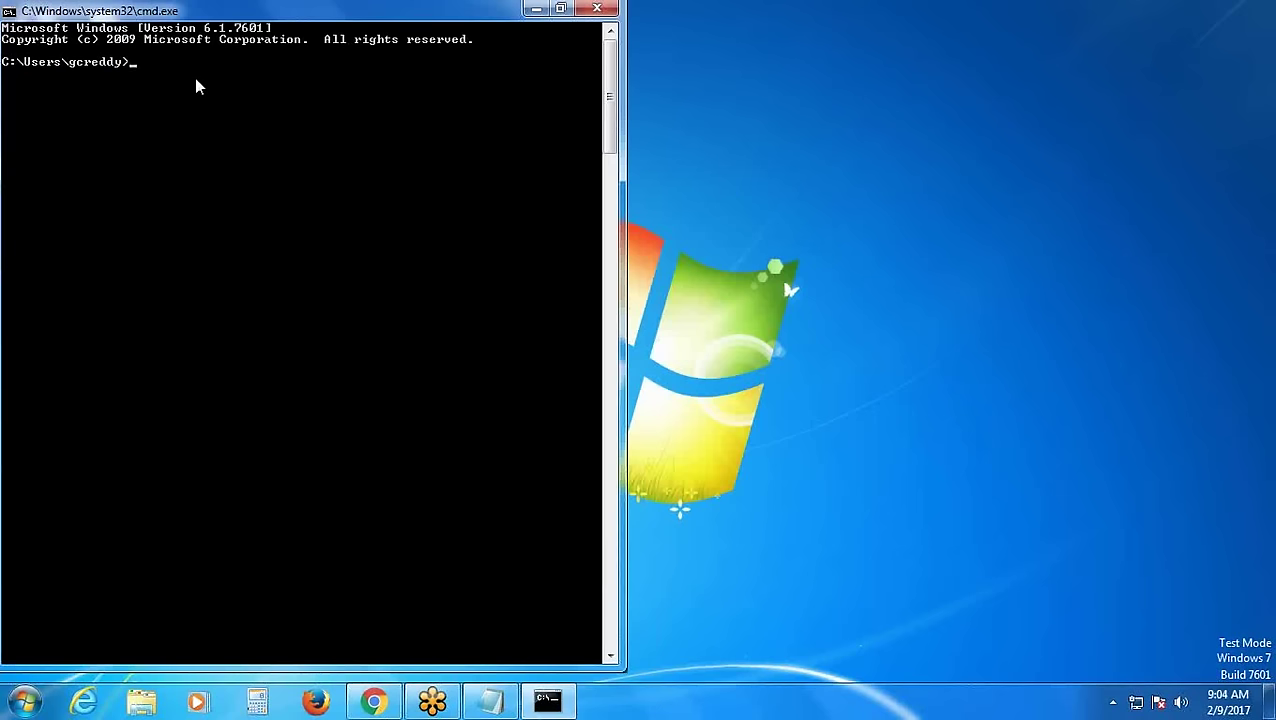
pyautogui.write('cd Desktop')
pyautogui.press('Return')
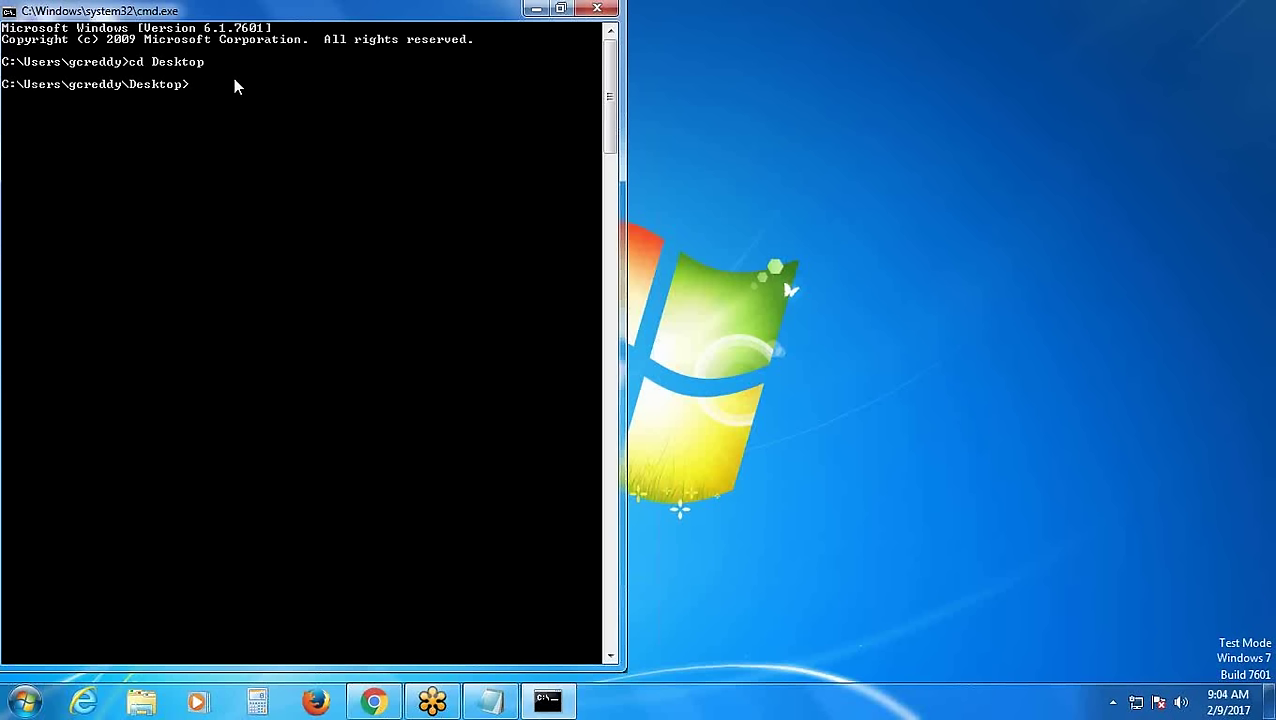
# Run the previously compiled class with java Sample, and recompile the edited source with javac Sample.java
pyautogui.write('java Sa')
pyautogui.write('mple')
pyautogui.press('Return')
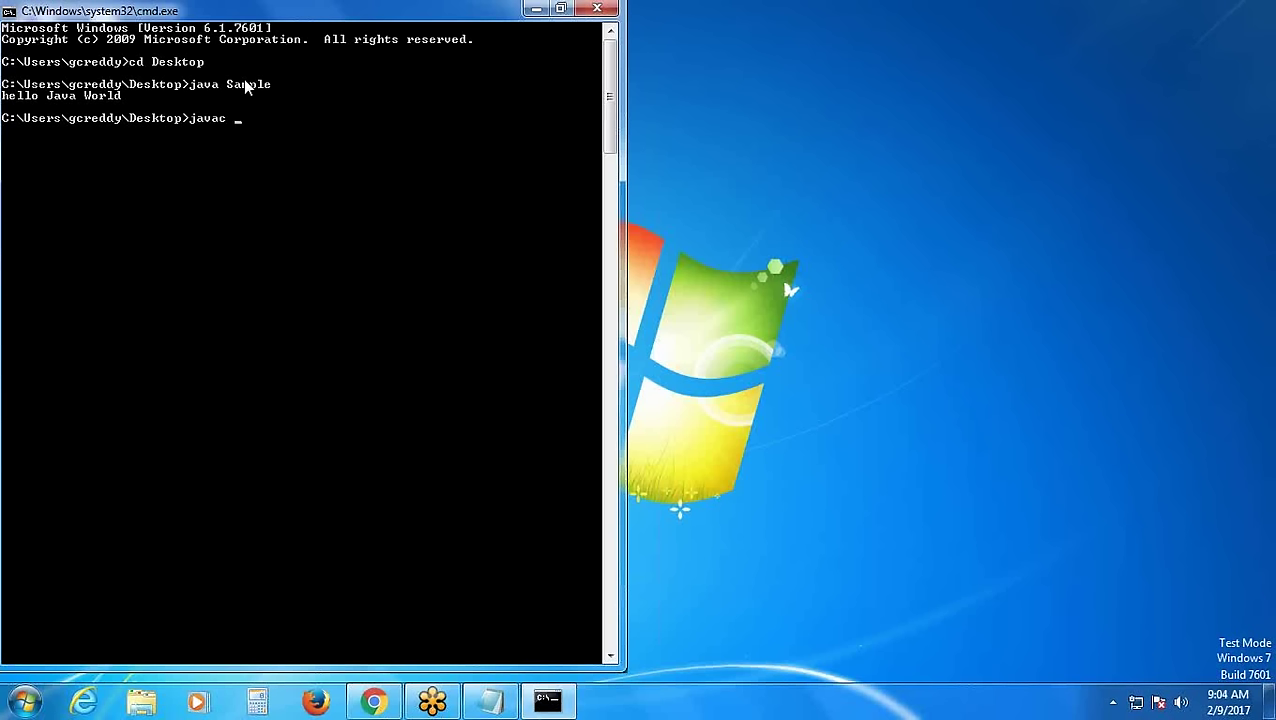
pyautogui.write('Sample.java')
pyautogui.press('Return')
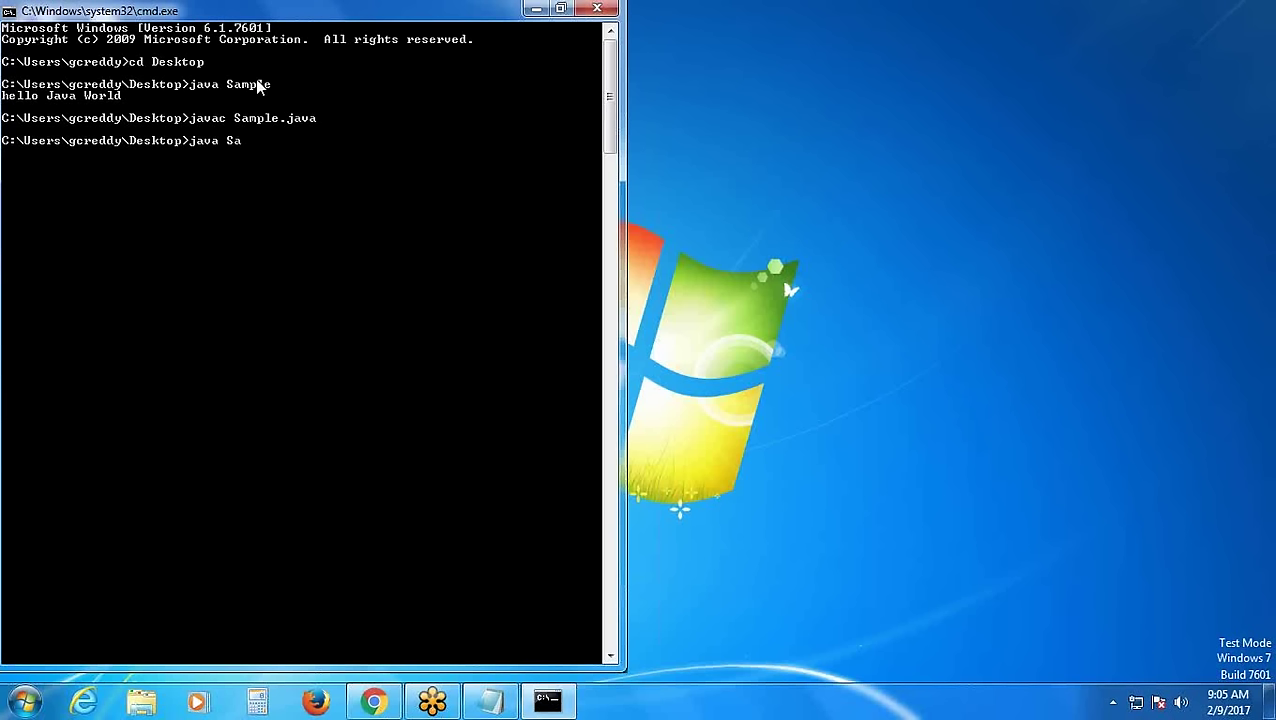
# Run the recompiled program with java Sample and exit the Command Prompt
pyautogui.write('java Sample')
pyautogui.press('Return')
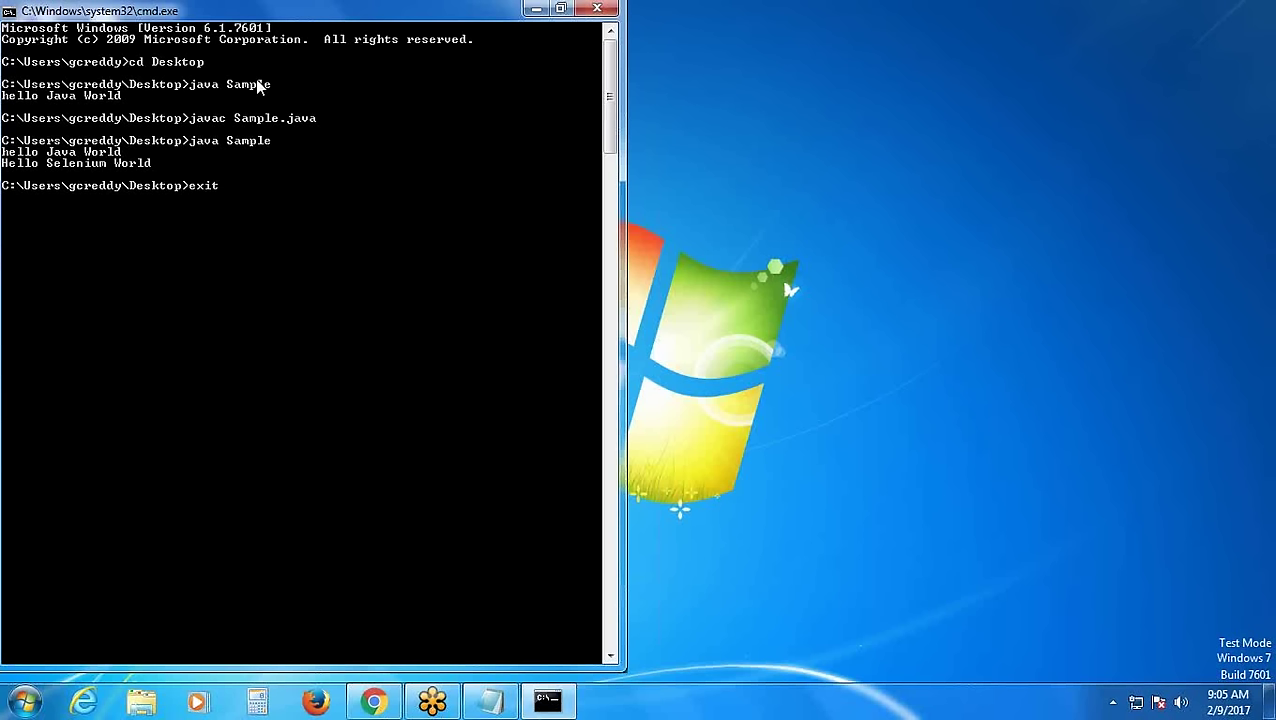
pyautogui.press('Return')
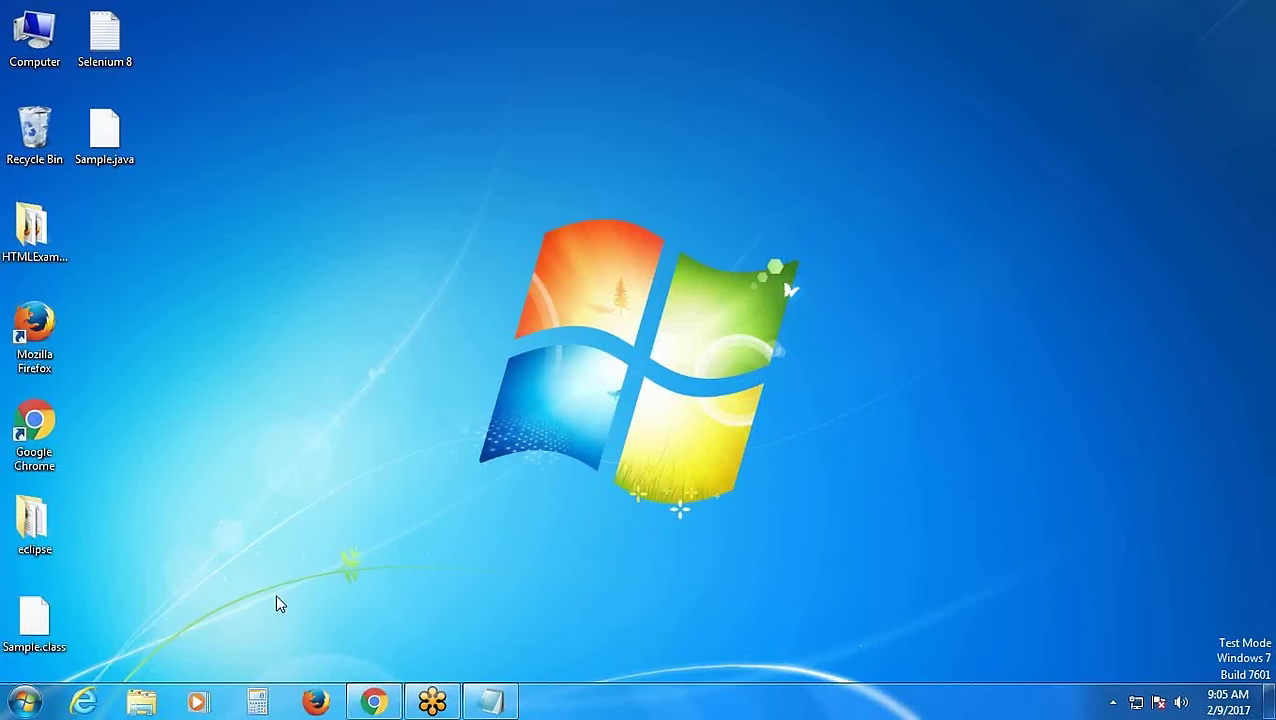
# Return to the Selenium 8 notes and delete the blank lines above "Download Java Software (JDK) from either java.com or oracle.com"
pyautogui.click(490, 702)
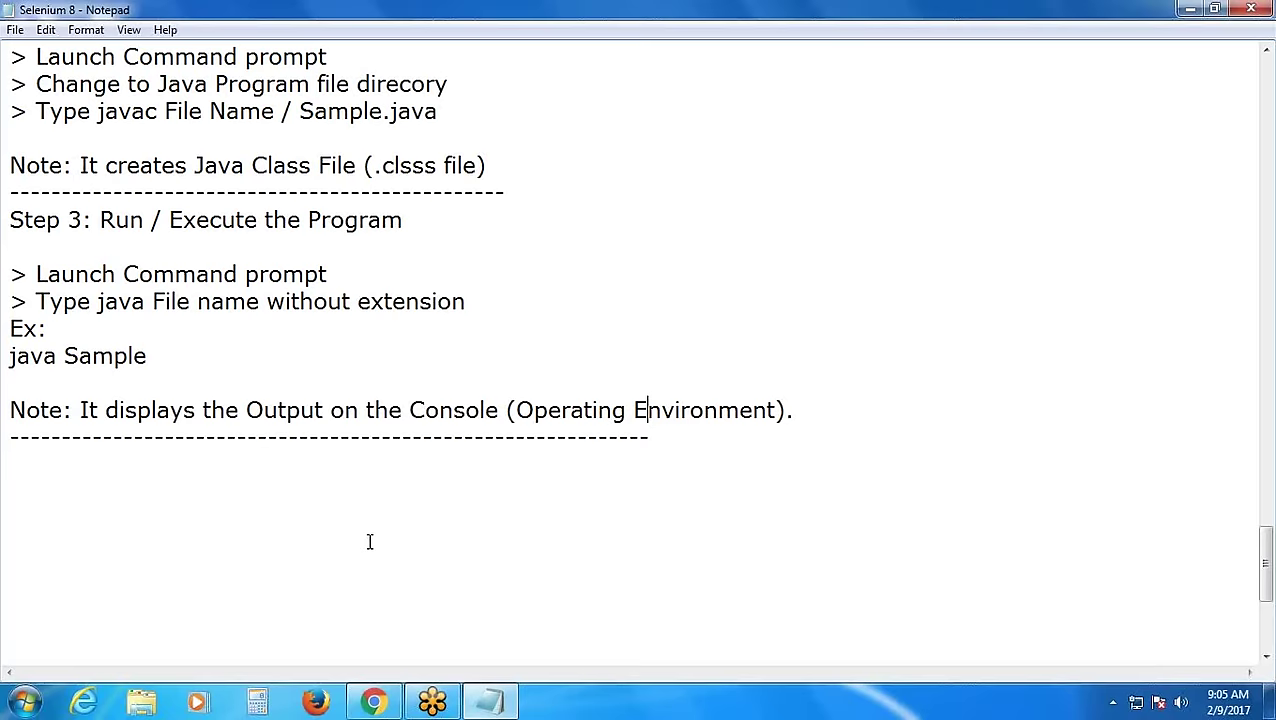
pyautogui.scroll(-4, 338, 506)
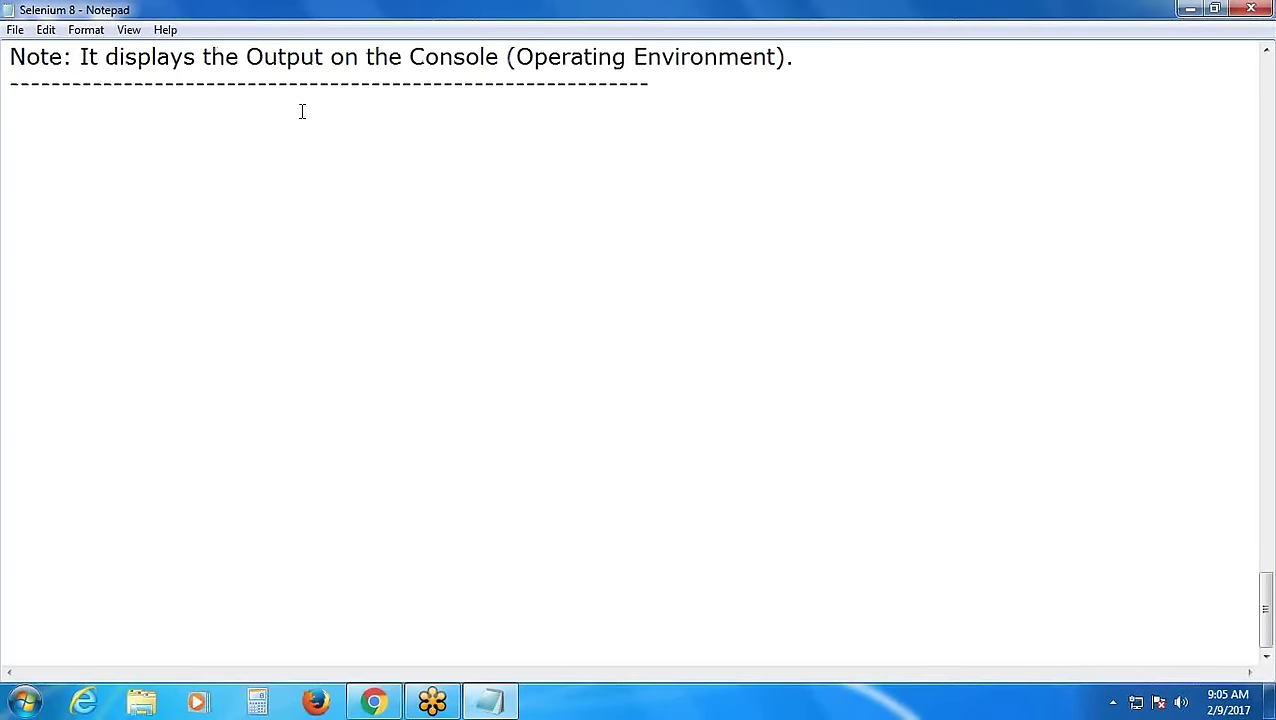
pyautogui.scroll(9, 302, 111)
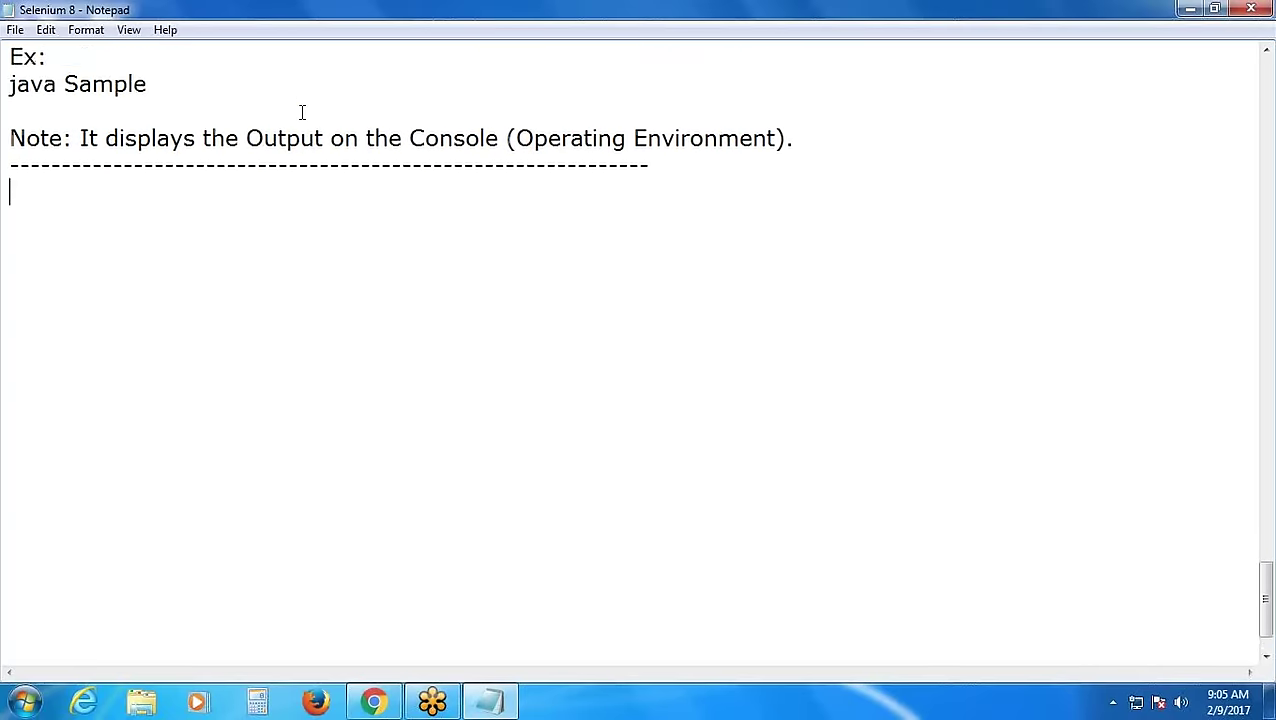
pyautogui.scroll(2, 271, 192)
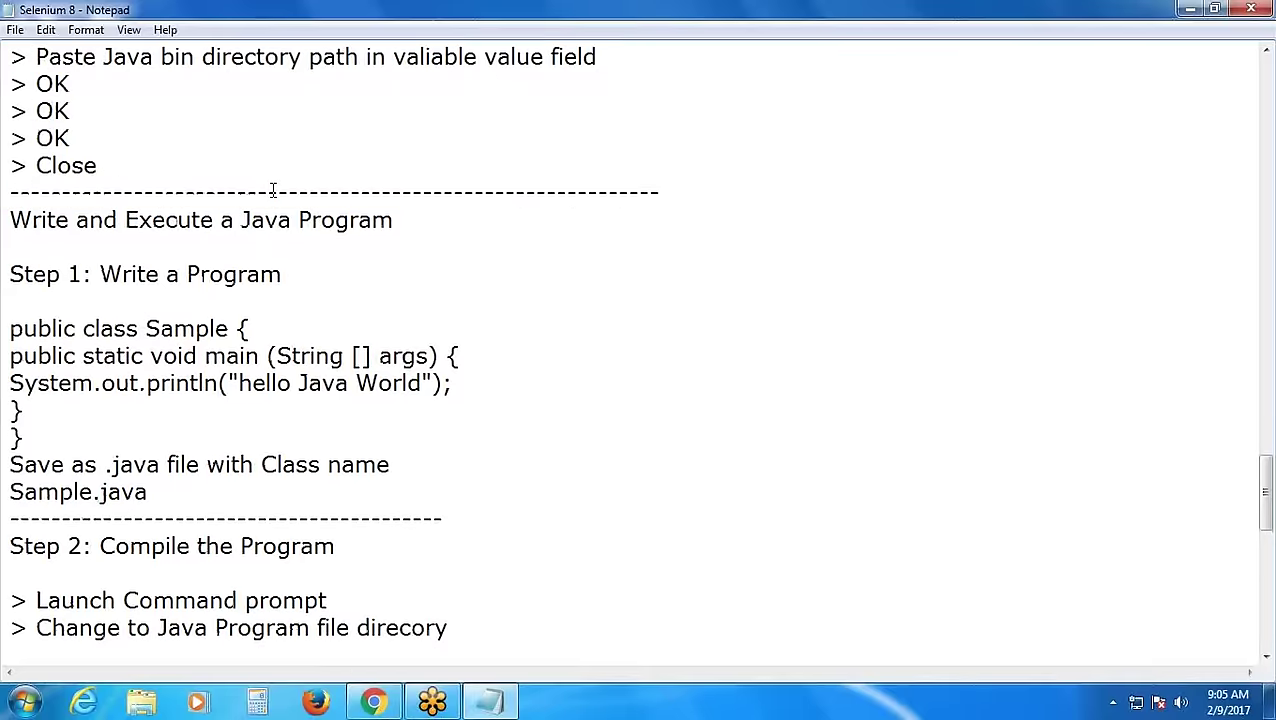
pyautogui.scroll(5, 272, 191)
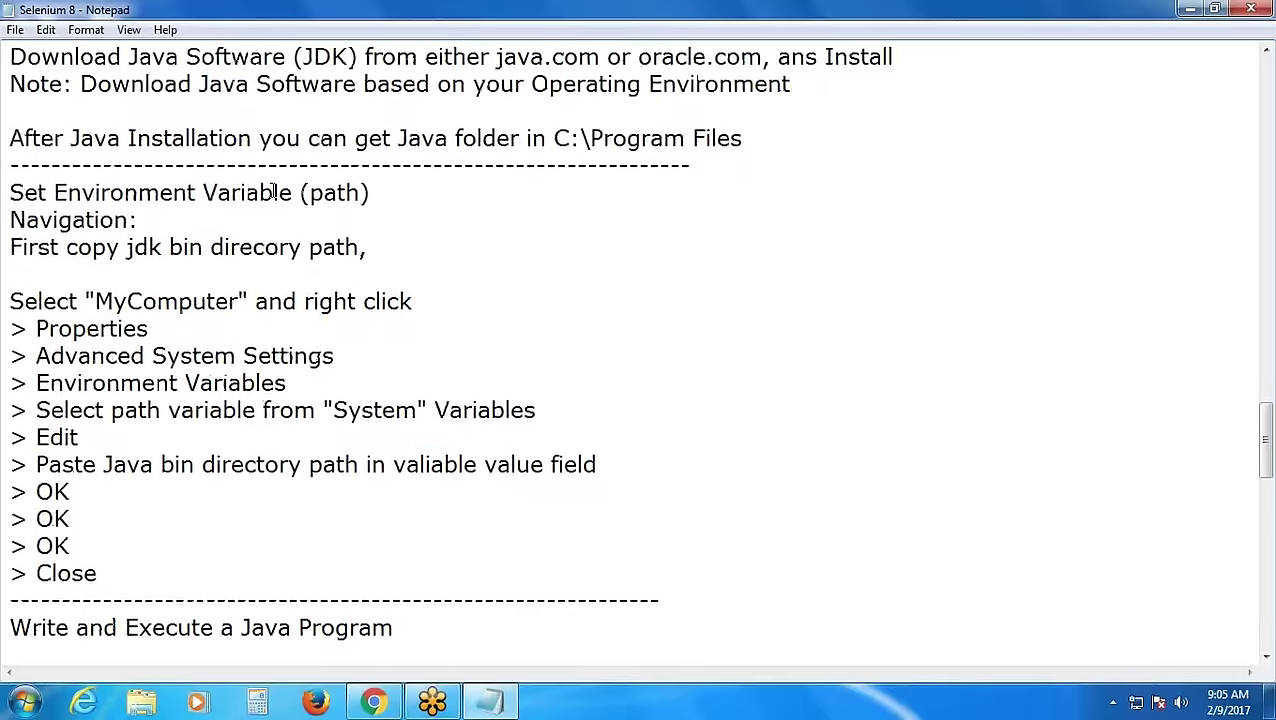
pyautogui.scroll(3, 272, 192)
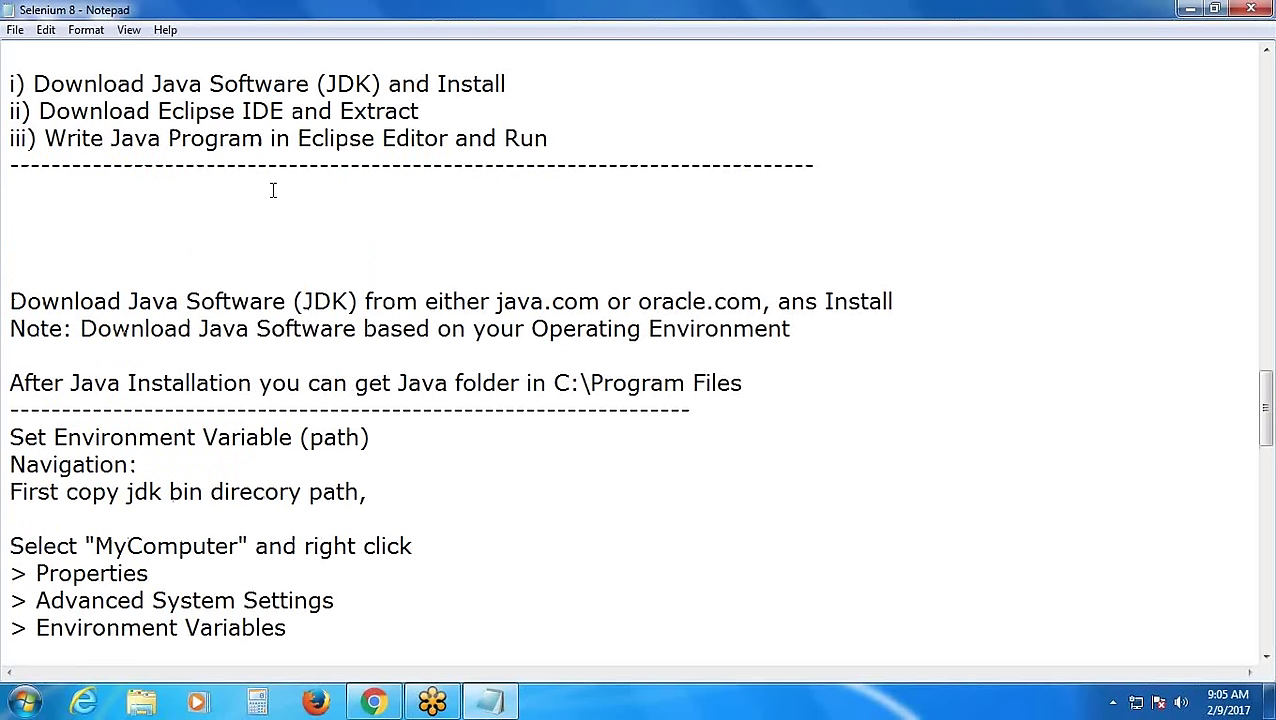
pyautogui.click(146, 183)
pyautogui.press('Delete')
pyautogui.press('Delete')
pyautogui.press('Delete')
pyautogui.press('Delete')
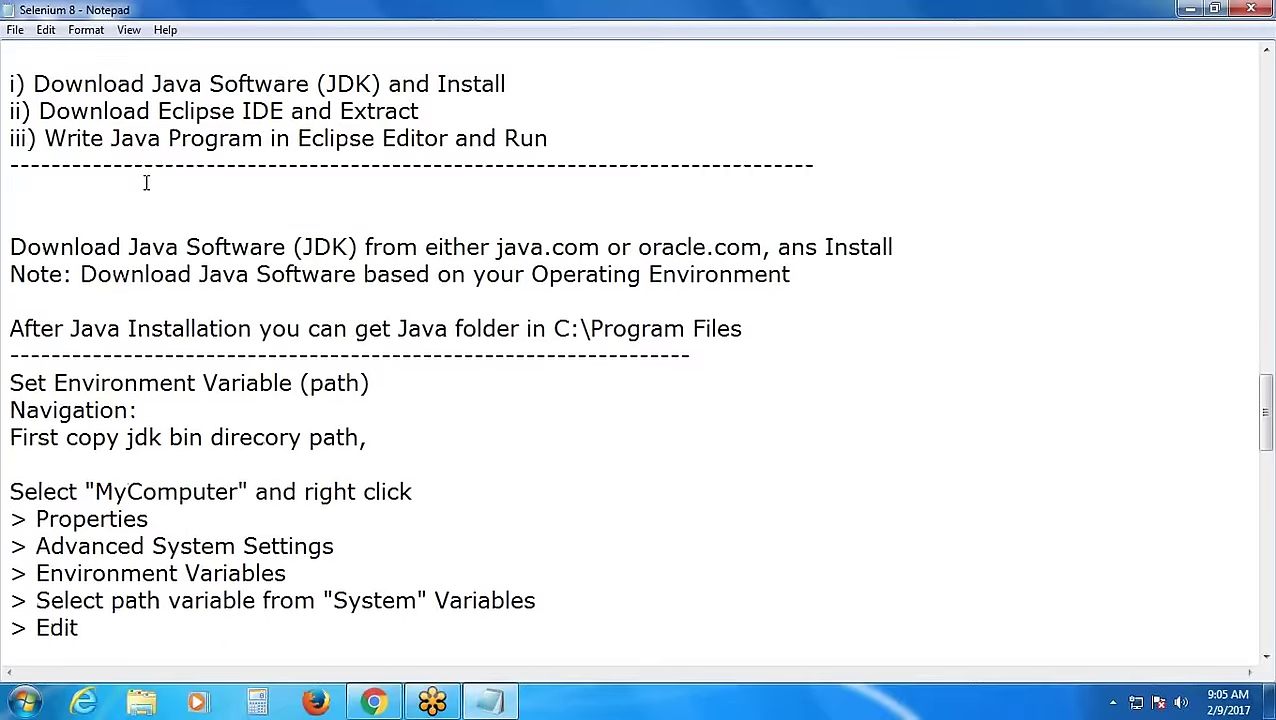
# Copy section B on writing and executing Java programs using Eclipse IDE, including its heading and all three items
pyautogui.scroll(2, 146, 183)
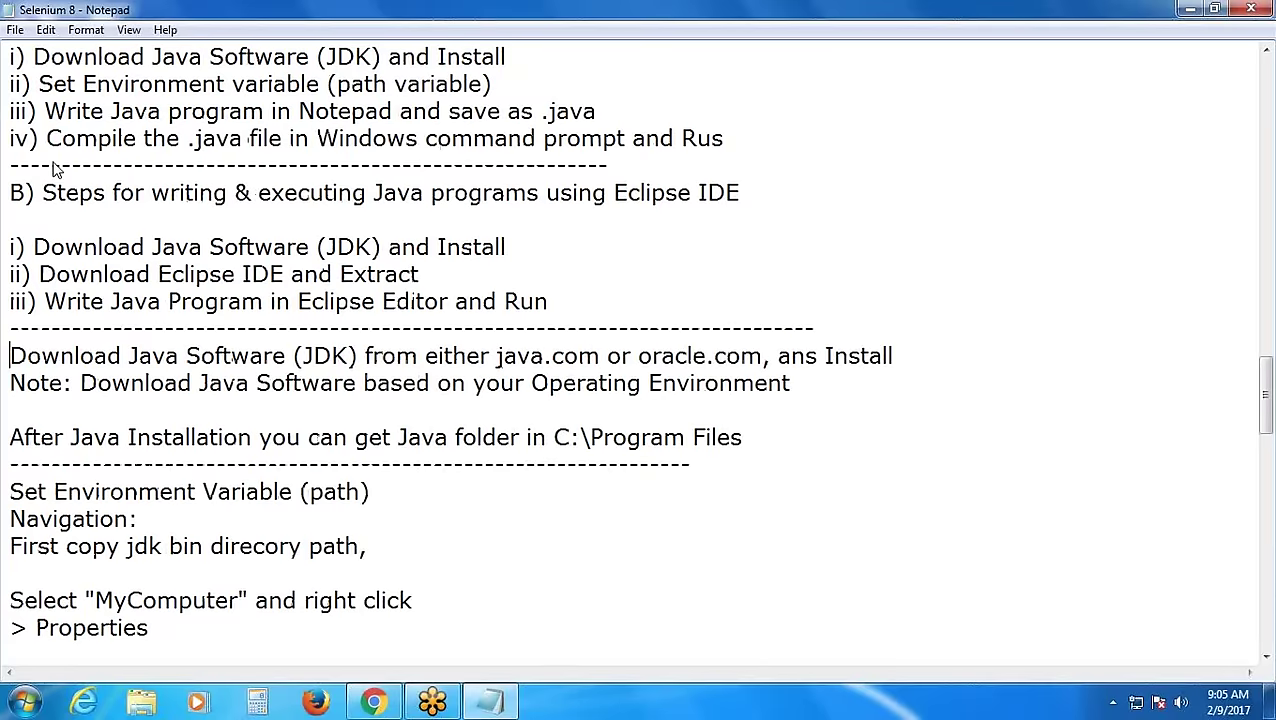
pyautogui.moveTo(9, 192); pyautogui.dragTo(46, 194)
pyautogui.click(548, 285)
pyautogui.moveTo(548, 285); pyautogui.dragTo(558, 298)
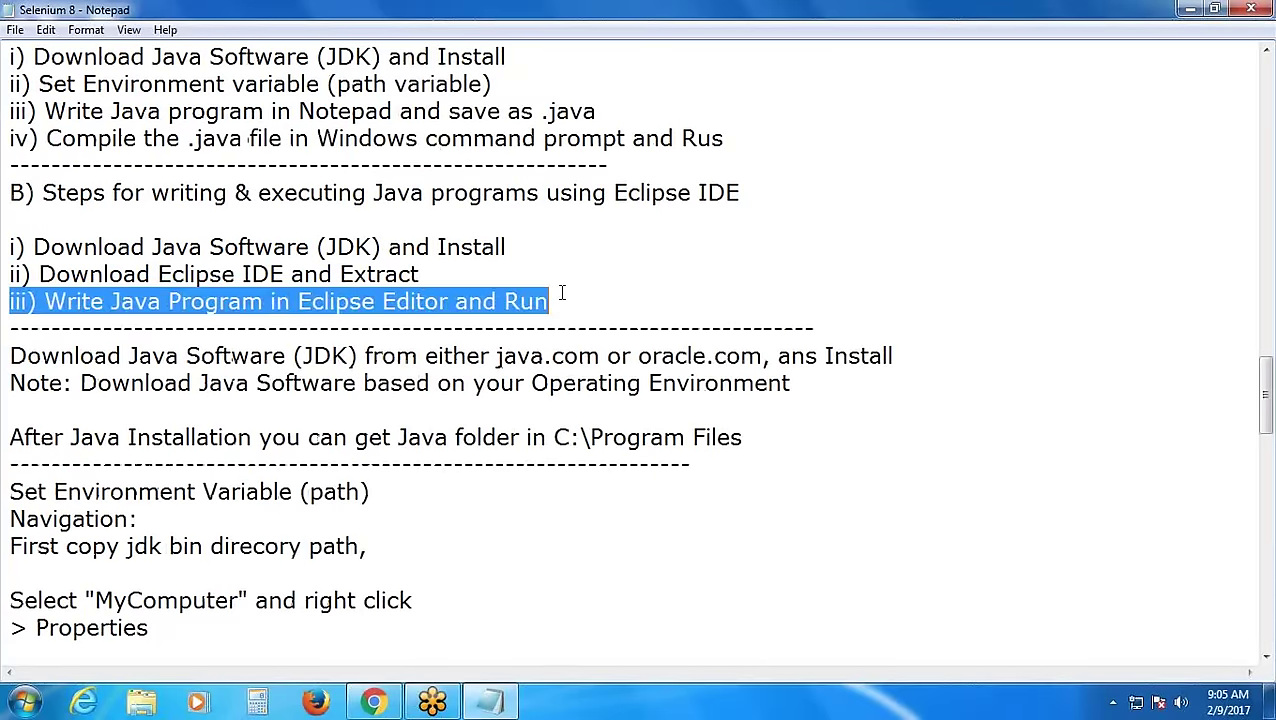
pyautogui.click(20, 192)
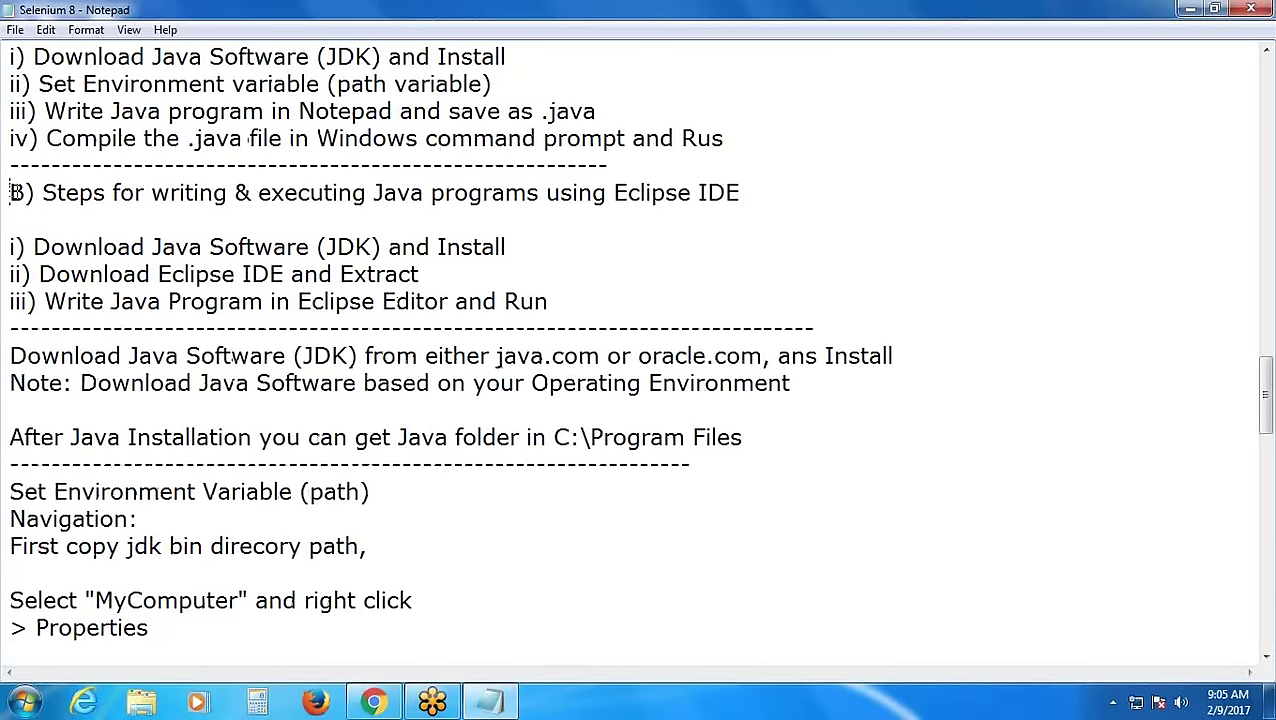
pyautogui.hotkey('shift', 'Down')
pyautogui.hotkey('shift', 'Down')
pyautogui.hotkey('shift', 'Down')
pyautogui.hotkey('shift', 'Down')
pyautogui.hotkey('shift', 'Down')
pyautogui.hotkey('ctrl', 'c')
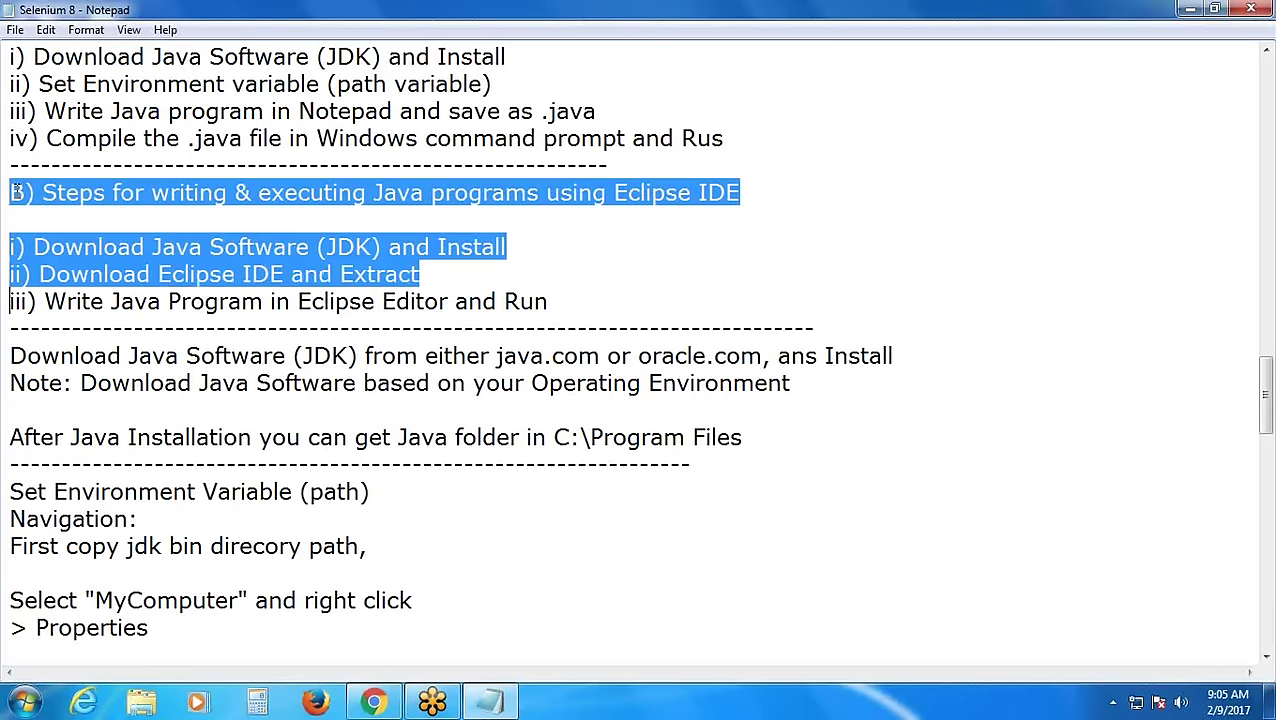
# Paste the copied Eclipse IDE section at the end of the notes and add a dashed separator line below it
pyautogui.scroll(-20, 224, 290)
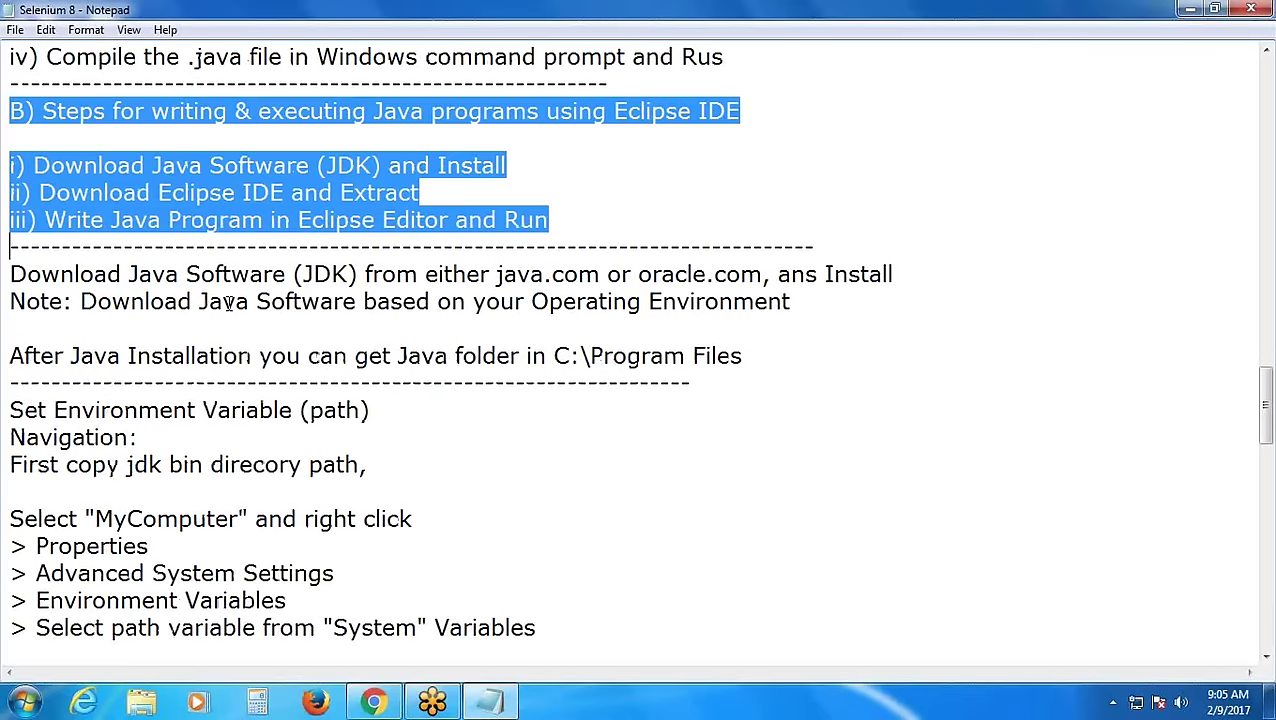
pyautogui.click(61, 110)
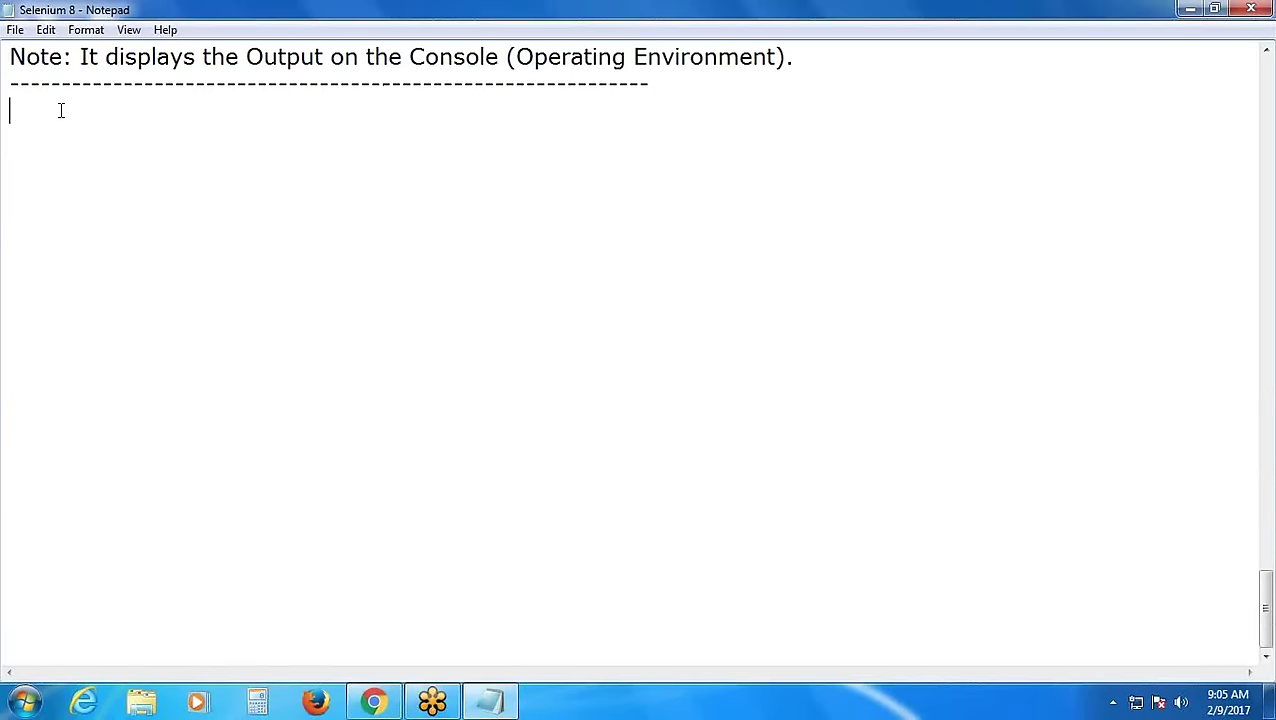
pyautogui.hotkey('ctrl', 'v')
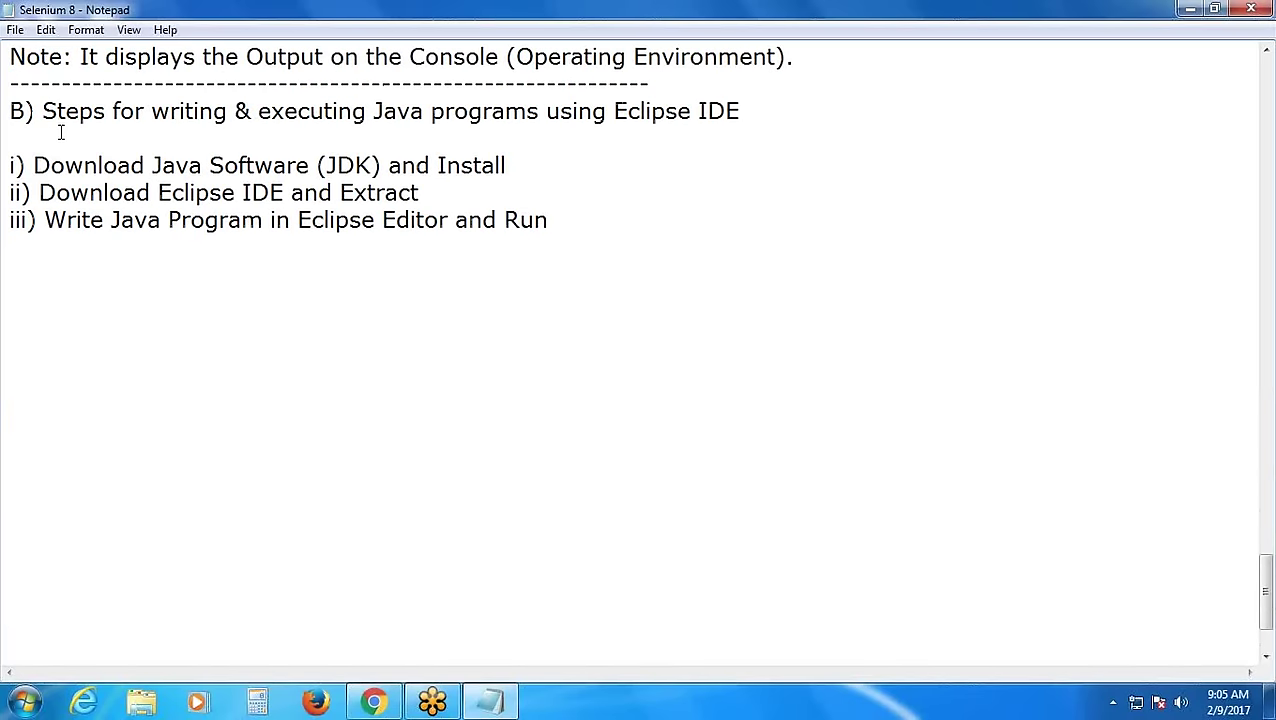
pyautogui.write('---------------------------------------------------')
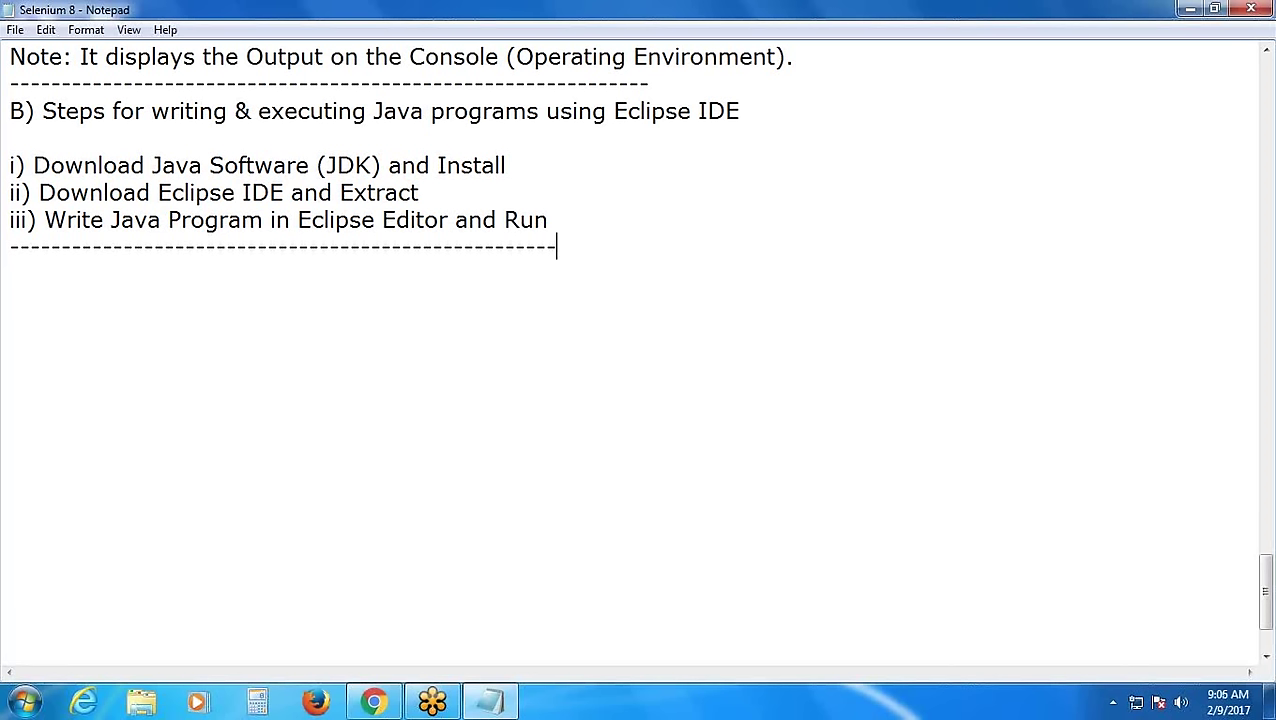
# Append "- Over" to item i) Download Java Software (JDK) and Install in the pasted section
pyautogui.click(557, 163)
pyautogui.write('- Over')
pyautogui.click(454, 195)
pyautogui.click(1189, 10)
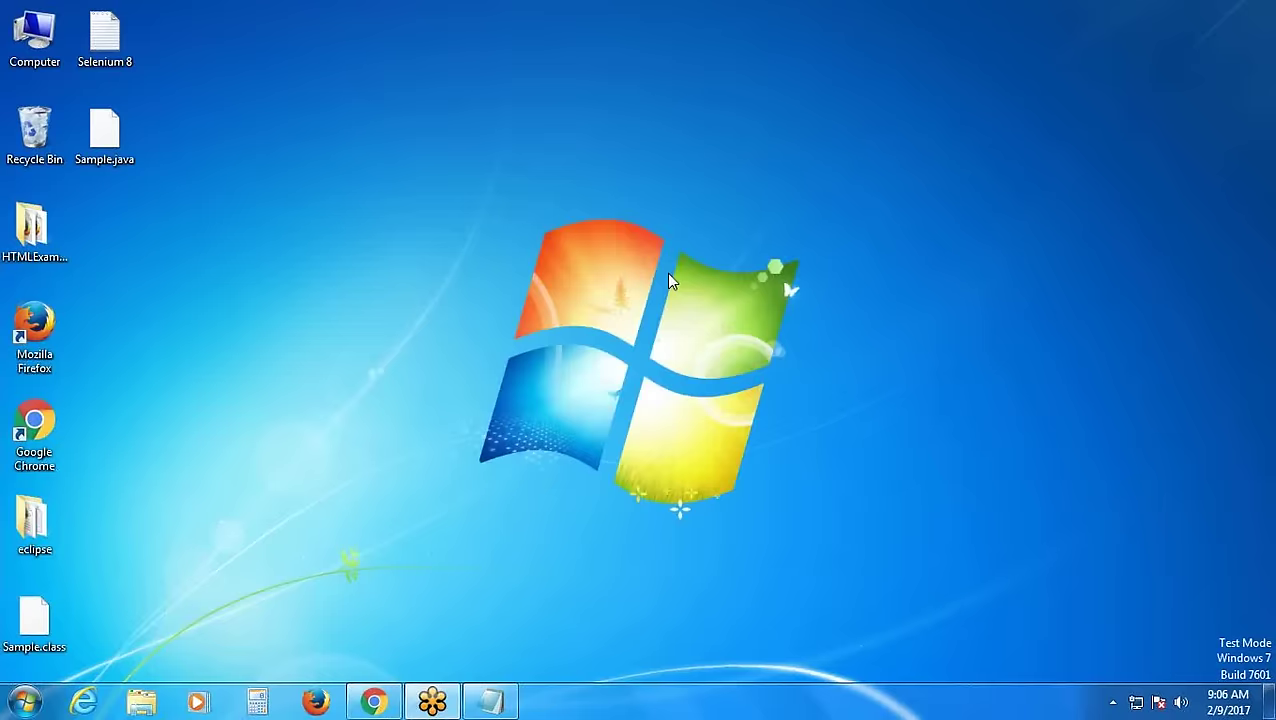
pyautogui.click(373, 700)
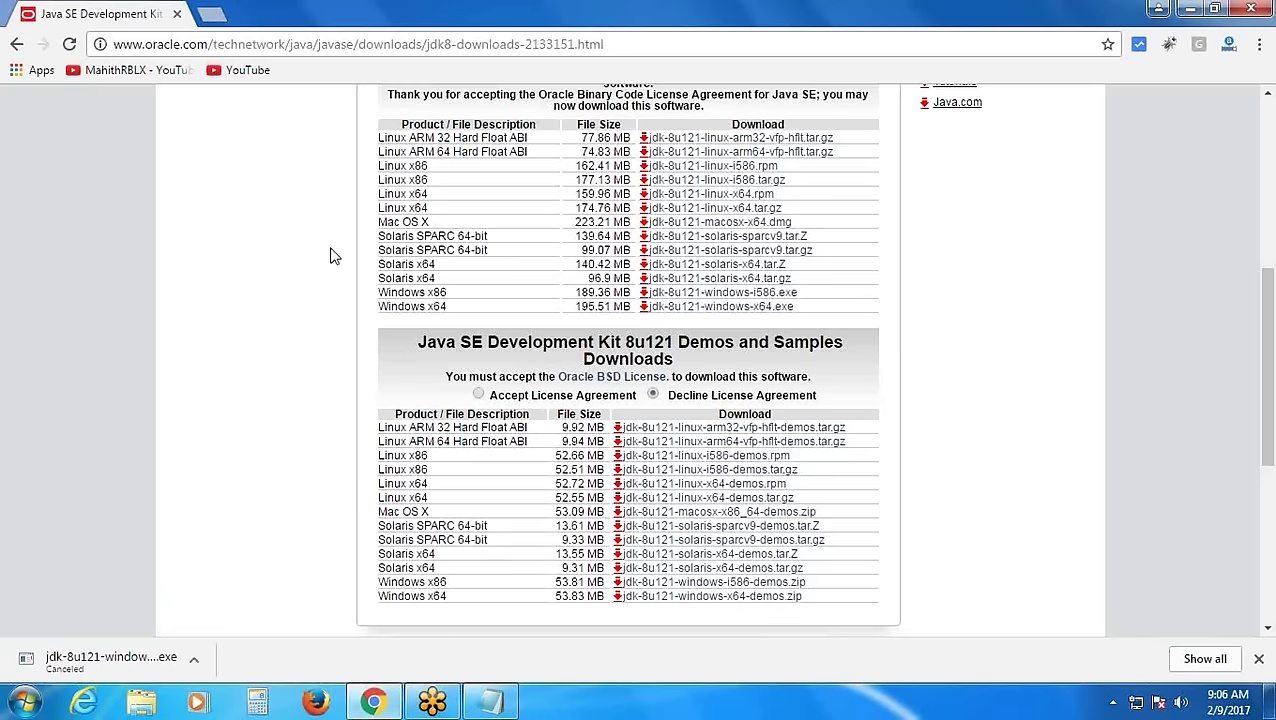
pyautogui.click(358, 44)
pyautogui.write('g')
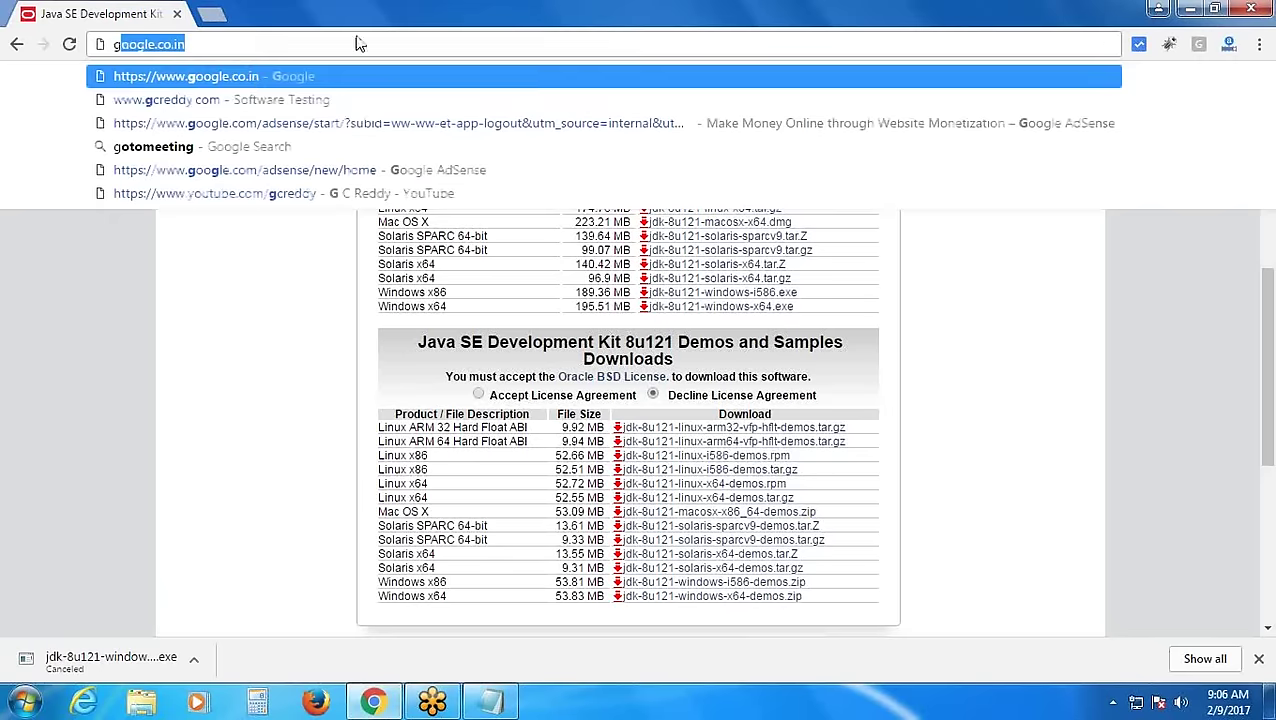
pyautogui.press('Return')
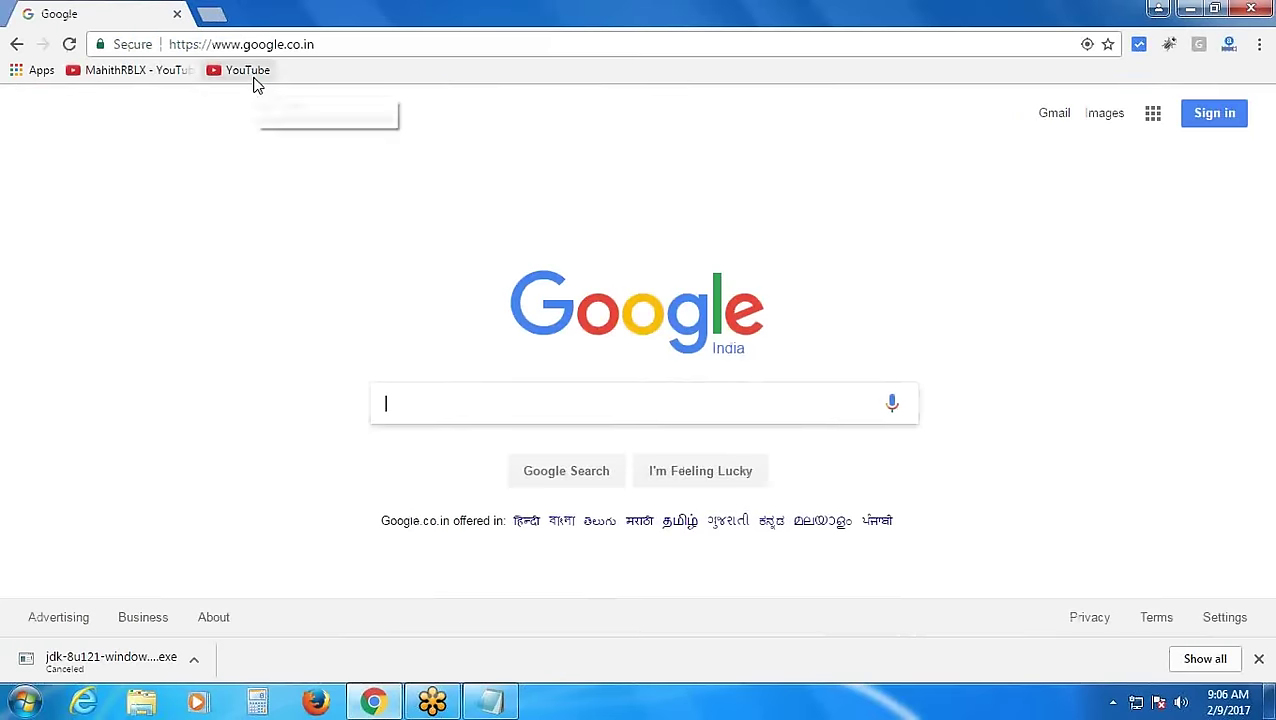
pyautogui.click(1258, 658)
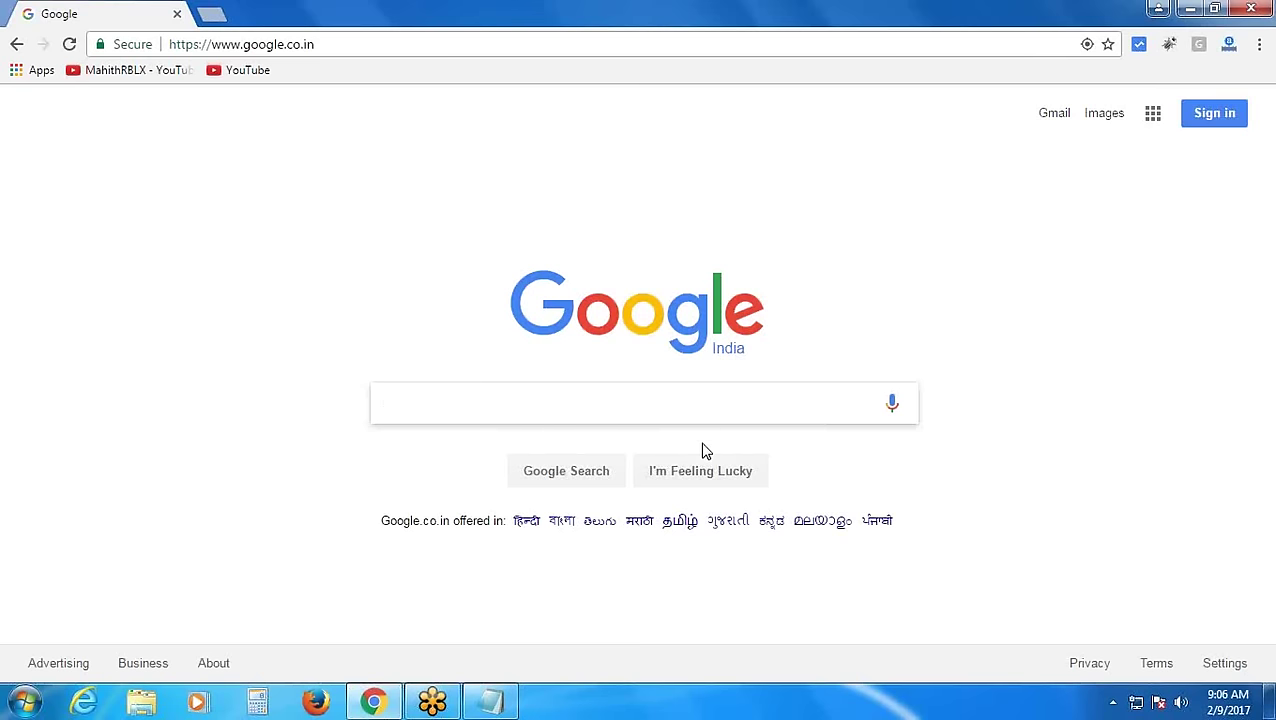
# Search Google for "eclipse ide download" and open the Eclipse Downloads result on eclipse.org
pyautogui.write('Eclipse')
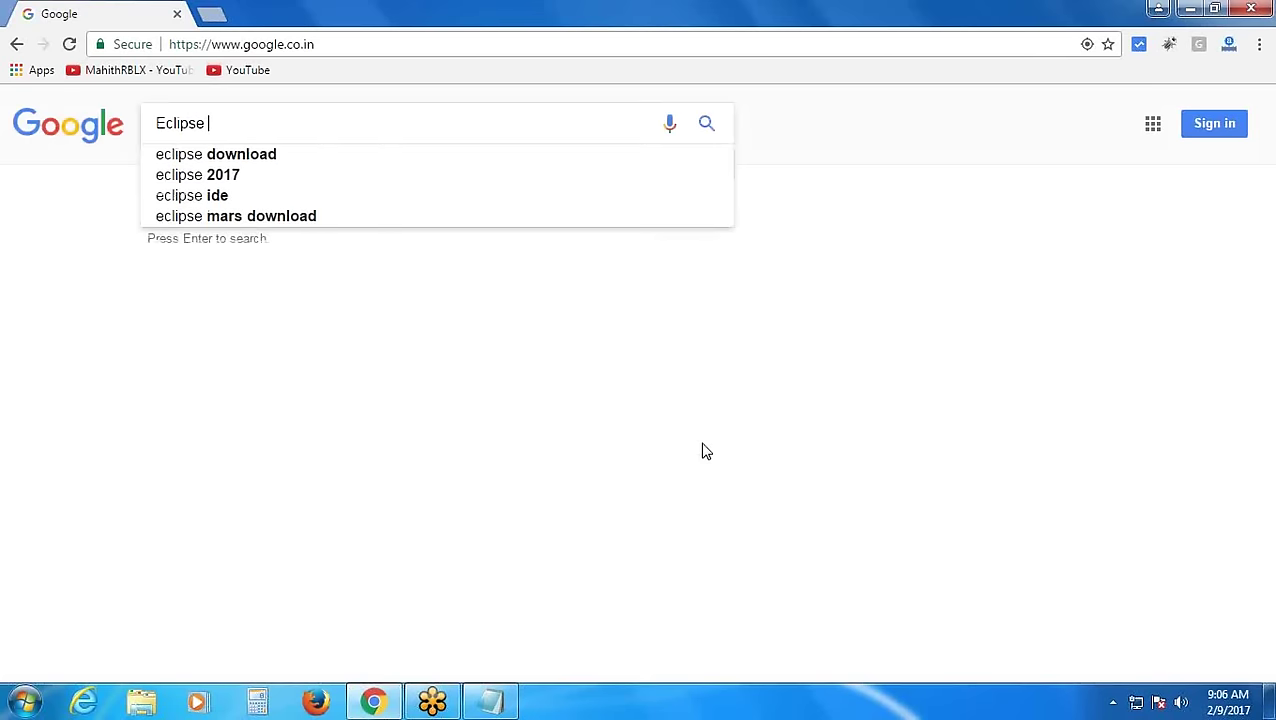
pyautogui.write(' ide d')
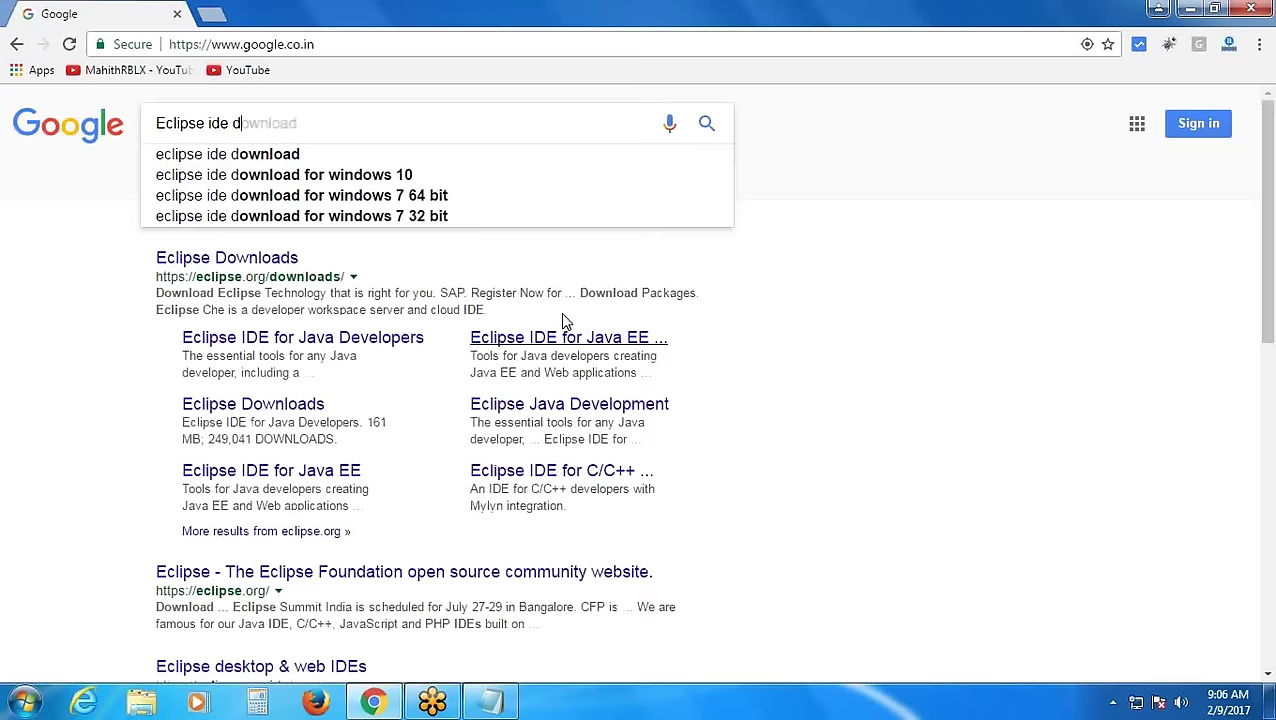
pyautogui.click(297, 160)
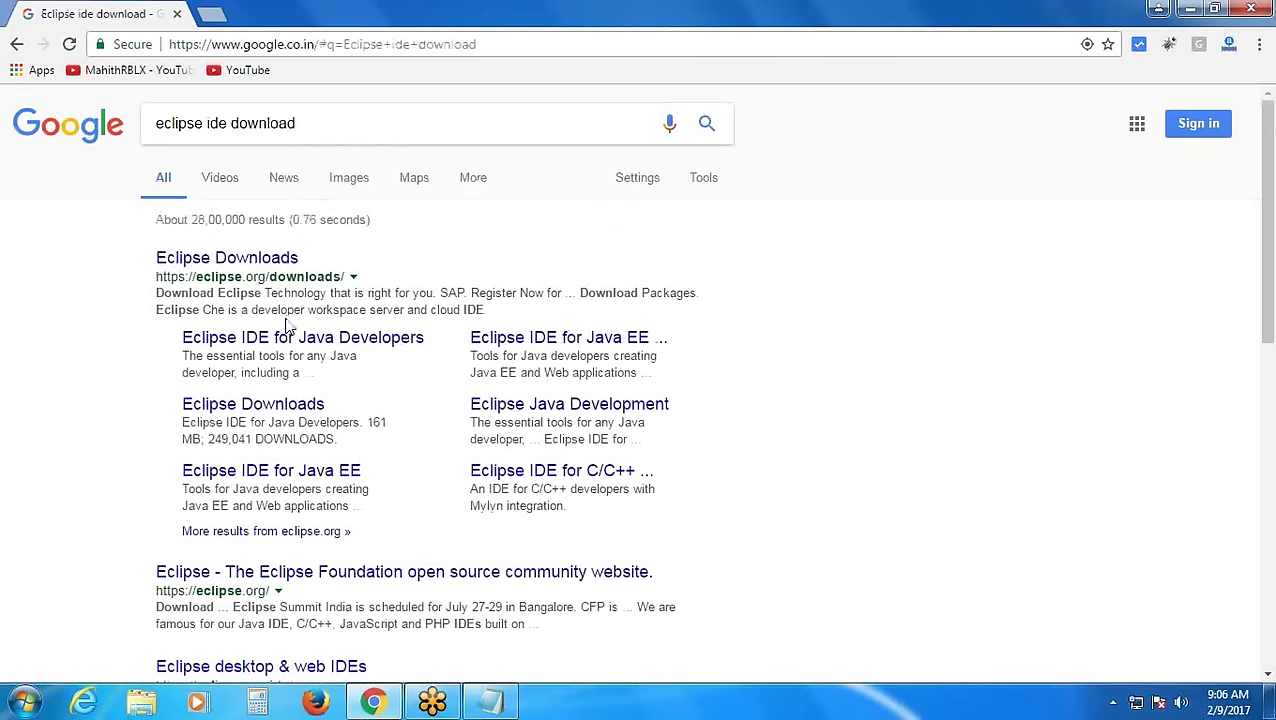
pyautogui.click(270, 262)
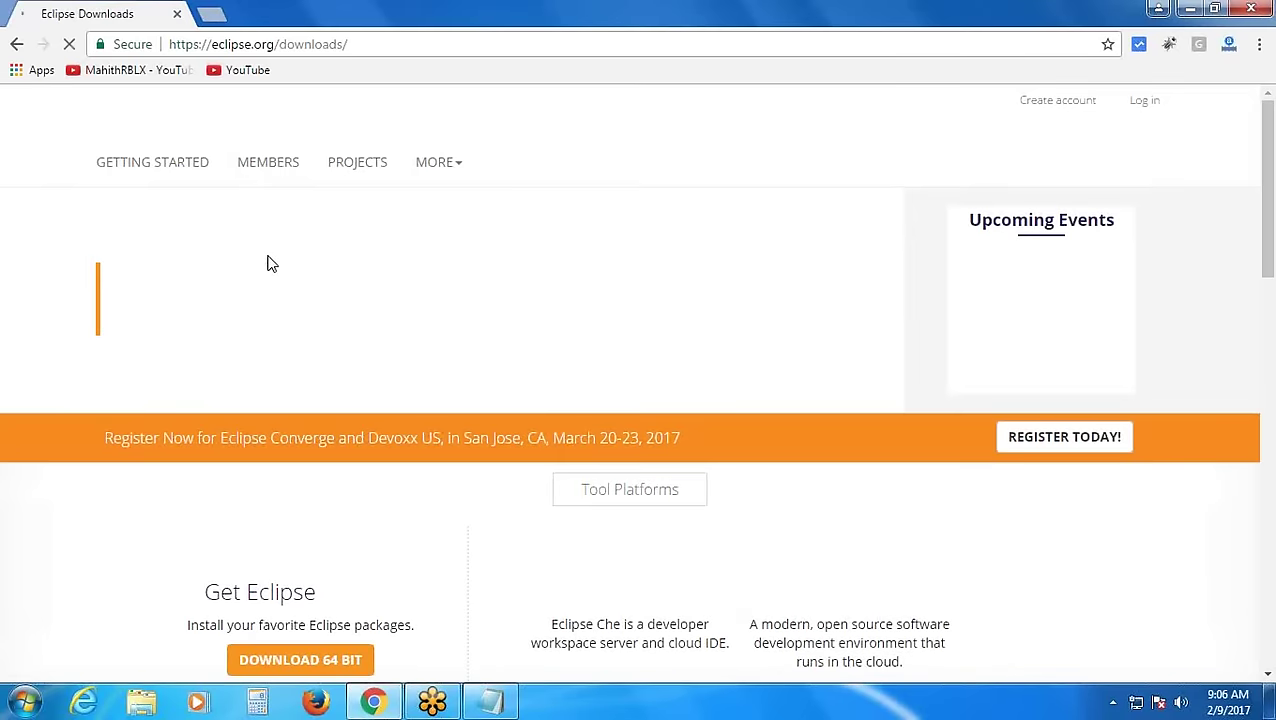
# Look through the Eclipse Downloads page, covering the tool platforms, runtime platforms, technology communities and projects sections
pyautogui.scroll(-1, 268, 263)
pyautogui.scroll(-1, 268, 263)
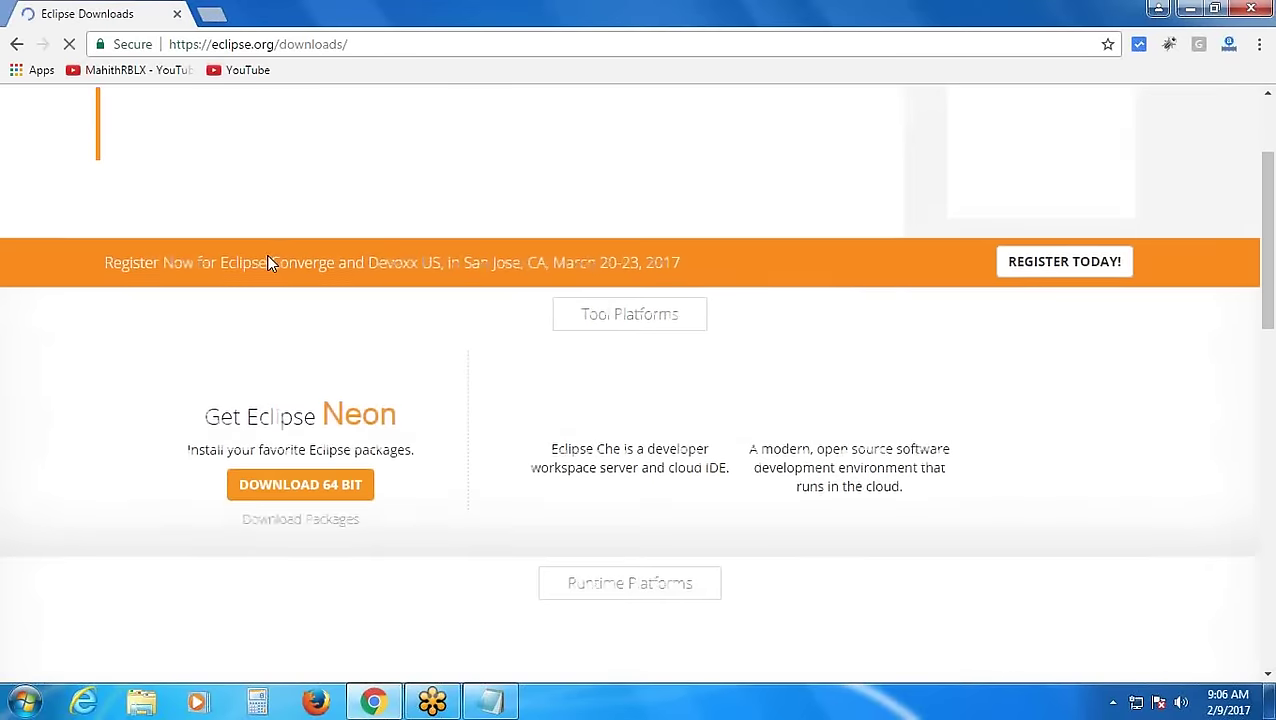
pyautogui.scroll(-1, 268, 263)
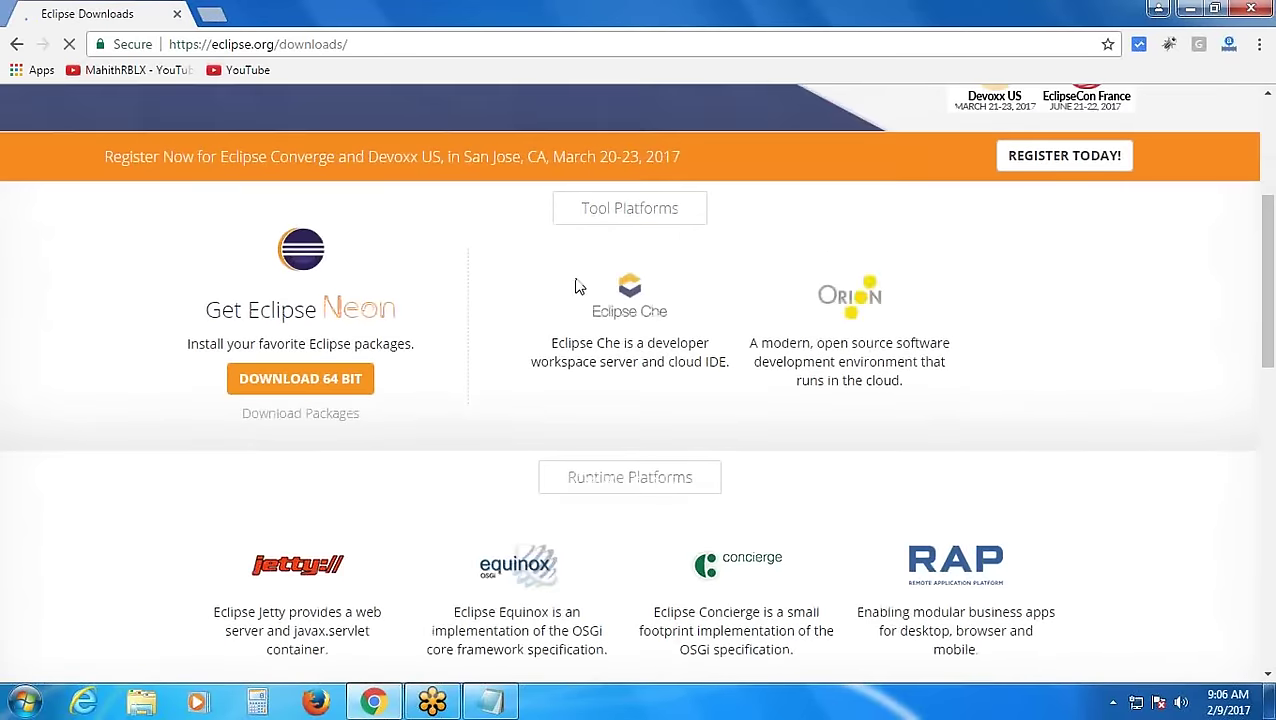
pyautogui.scroll(2, 578, 280)
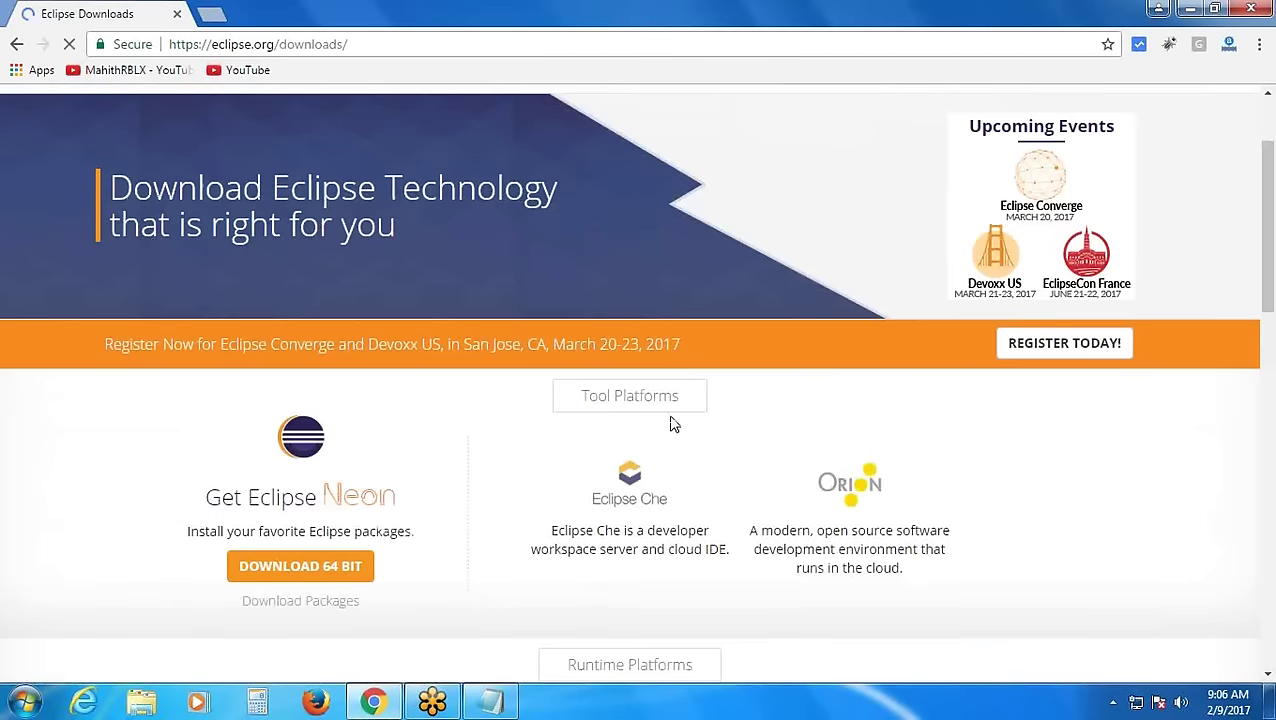
pyautogui.moveTo(943, 478)
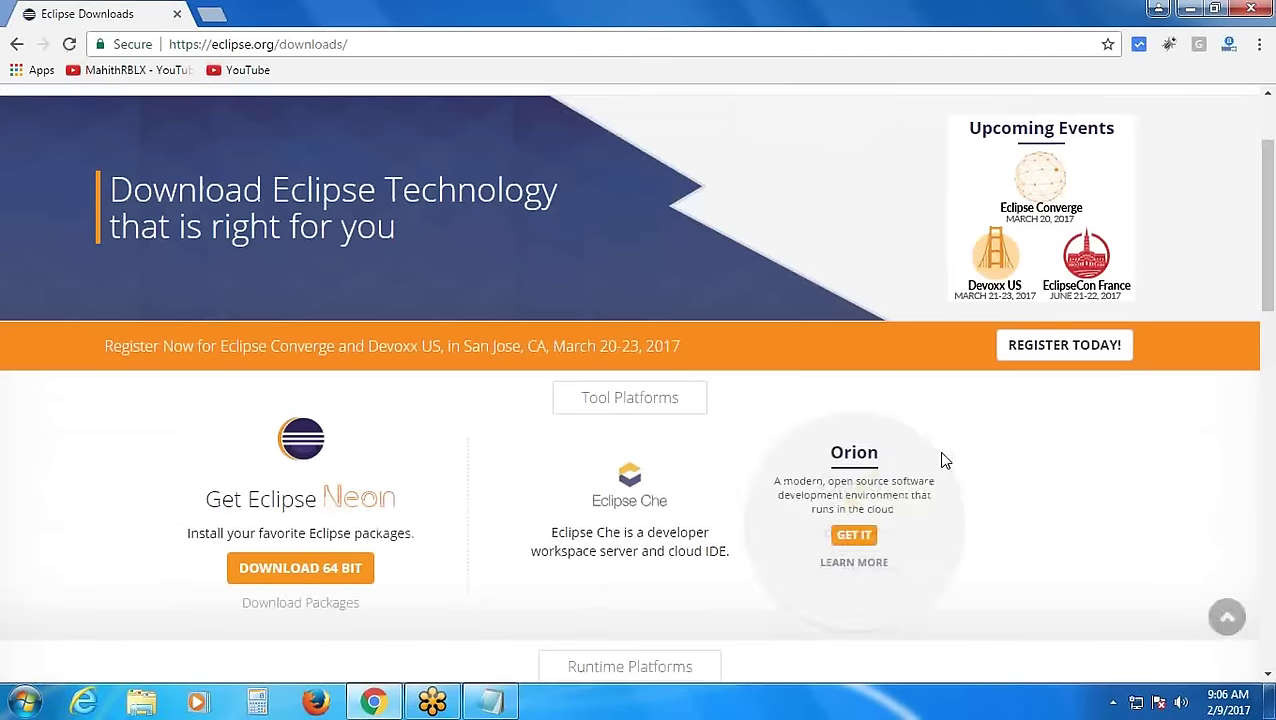
pyautogui.scroll(1, 943, 460)
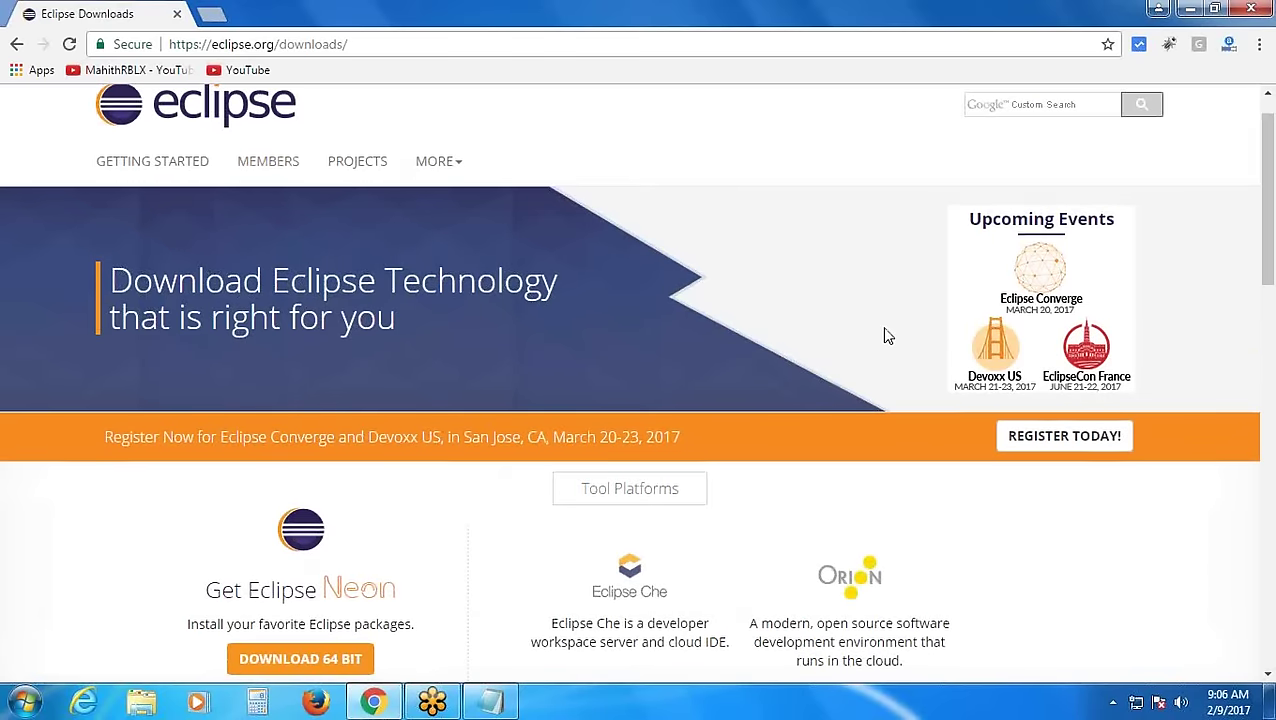
pyautogui.scroll(-1, 883, 336)
pyautogui.scroll(-6, 884, 336)
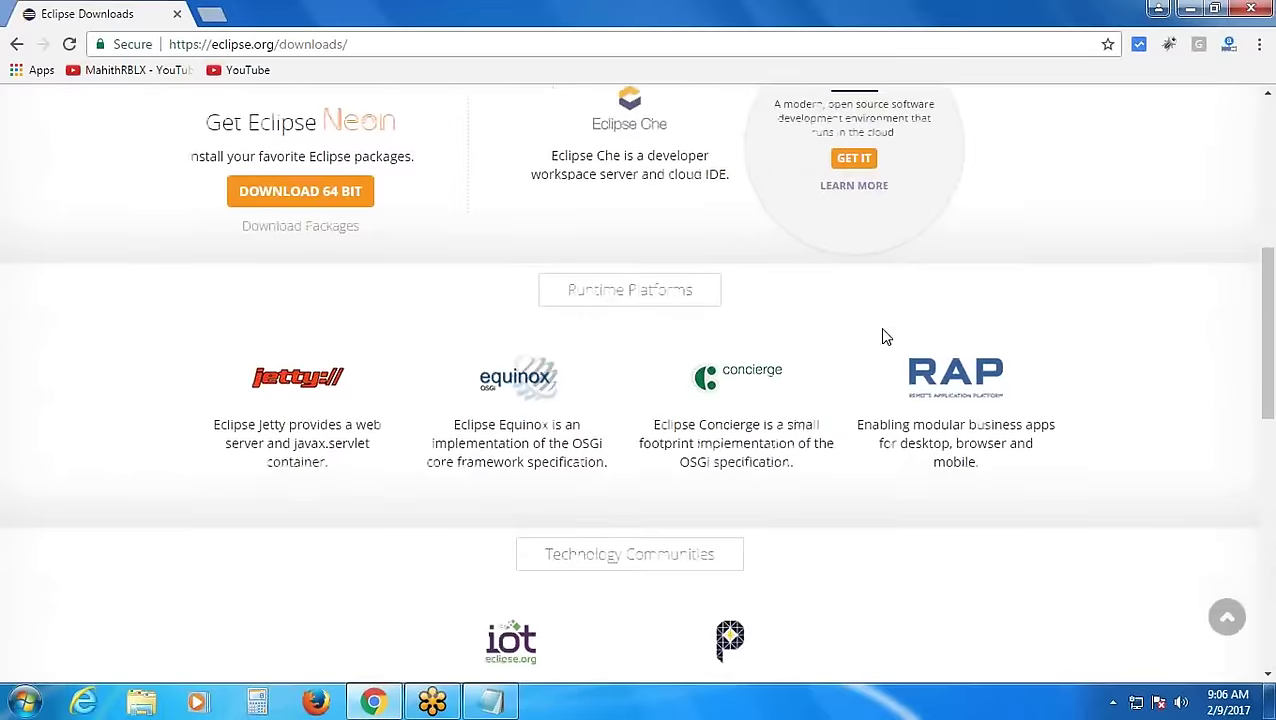
pyautogui.scroll(-3, 883, 340)
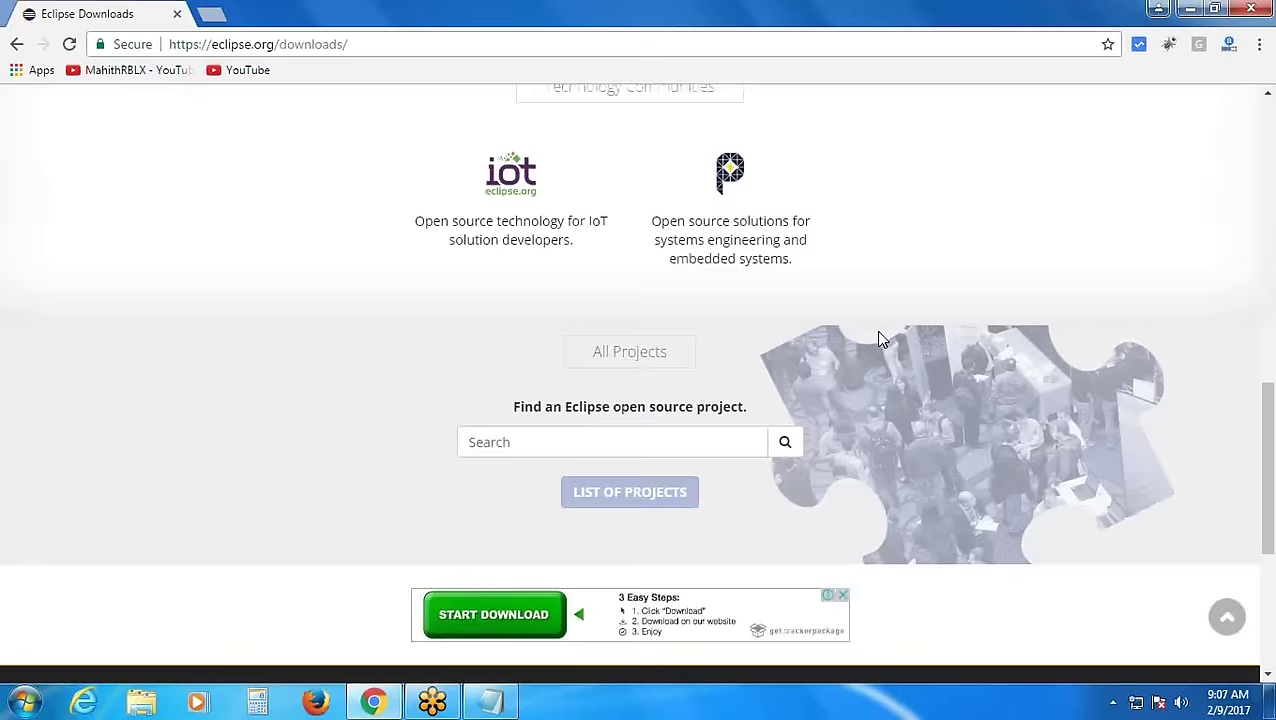
pyautogui.scroll(3, 883, 340)
pyautogui.scroll(4, 881, 338)
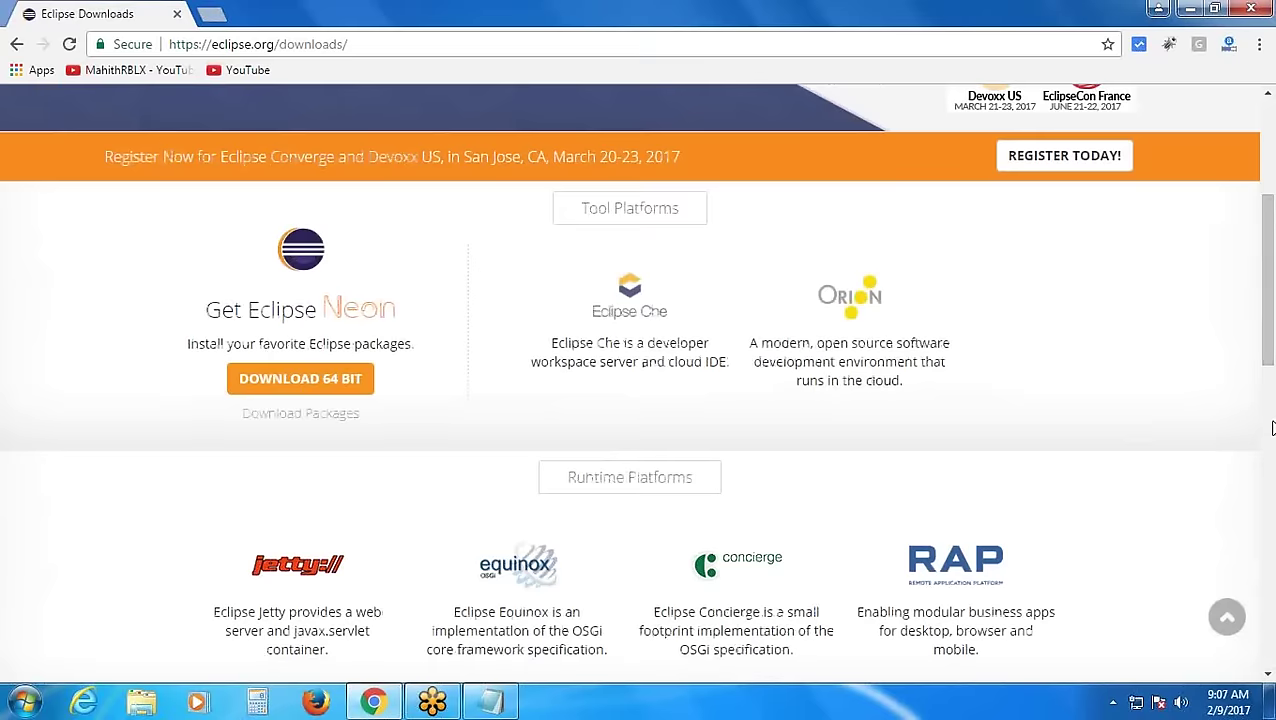
pyautogui.click(285, 424)
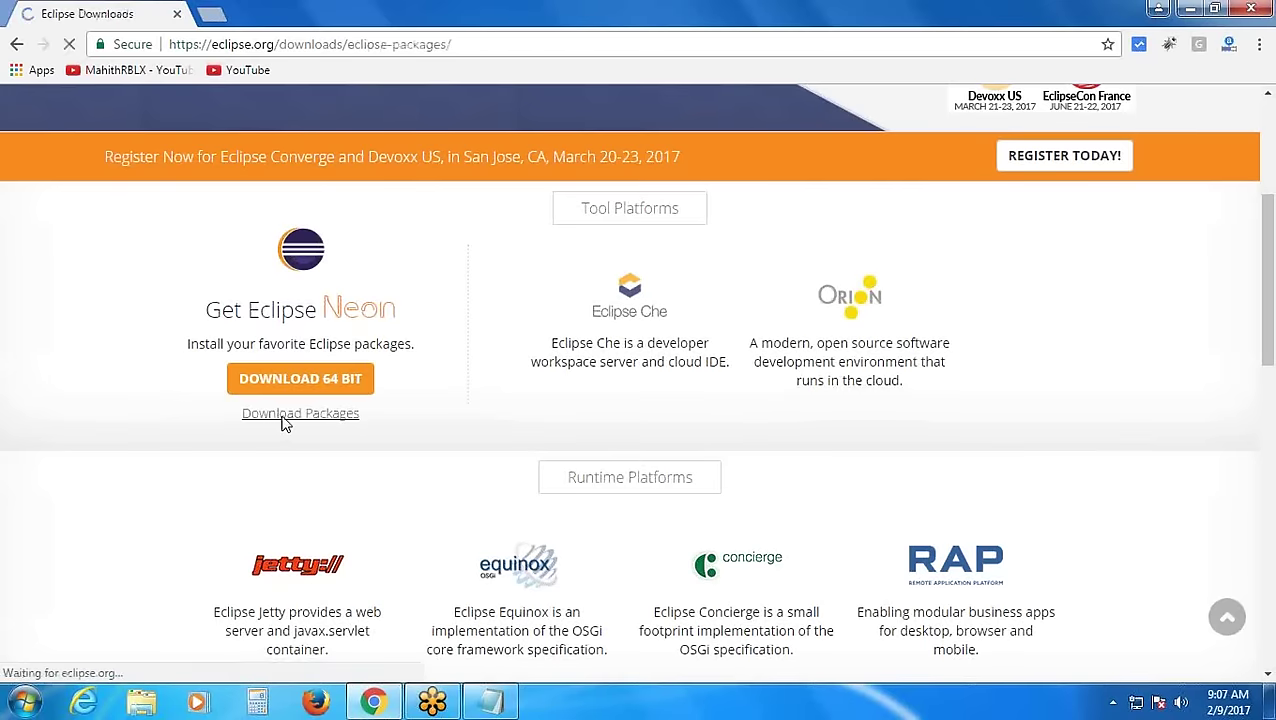
pyautogui.scroll(-2, 285, 424)
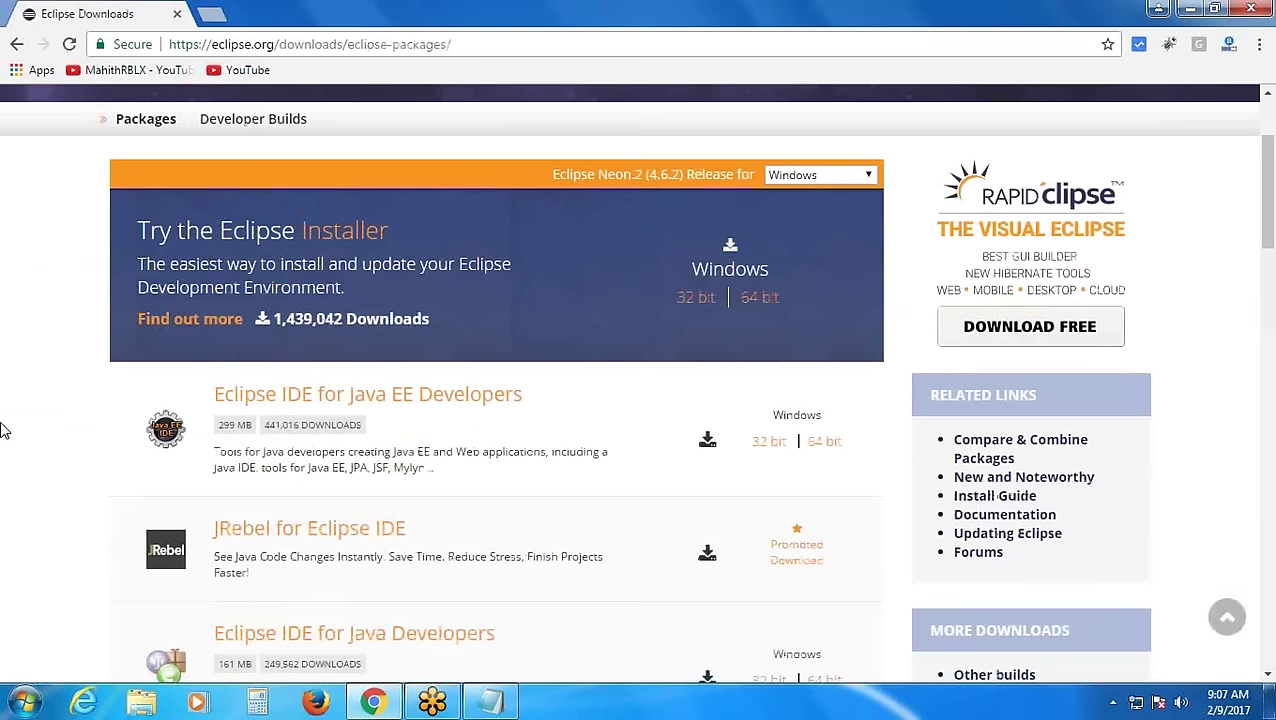
pyautogui.scroll(-2, 0, 430)
pyautogui.scroll(3, 0, 427)
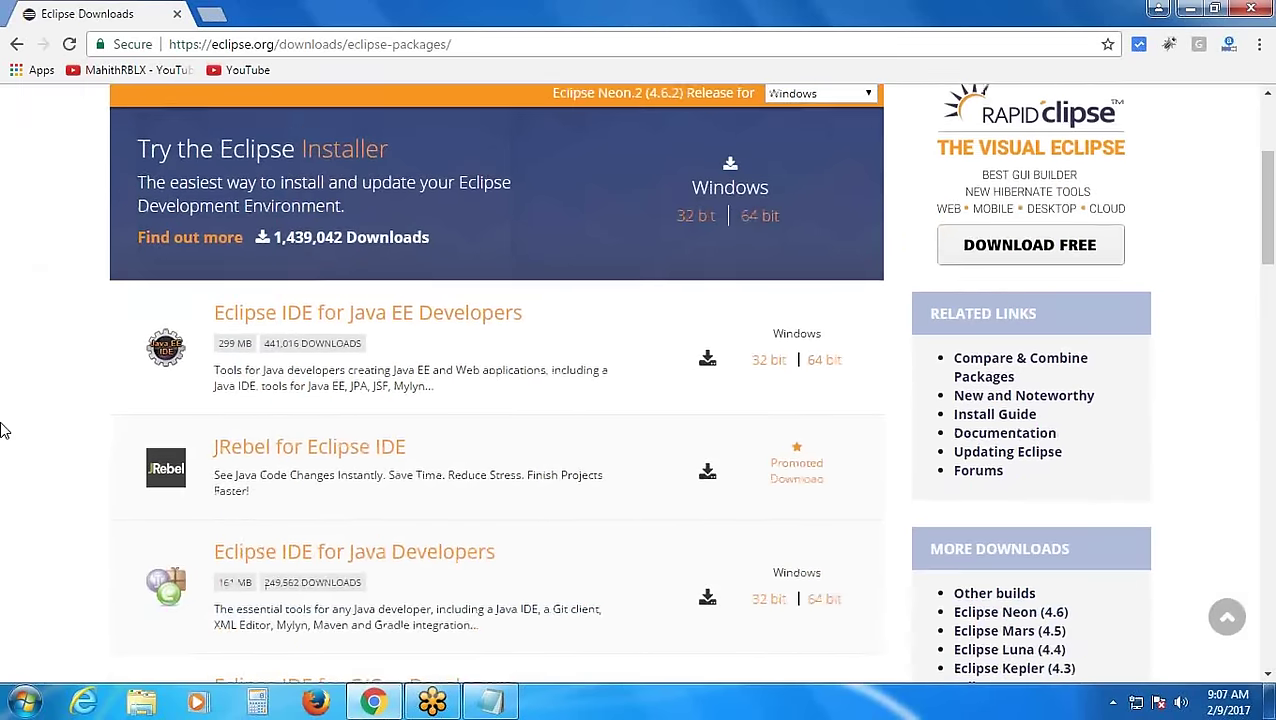
pyautogui.click(14, 45)
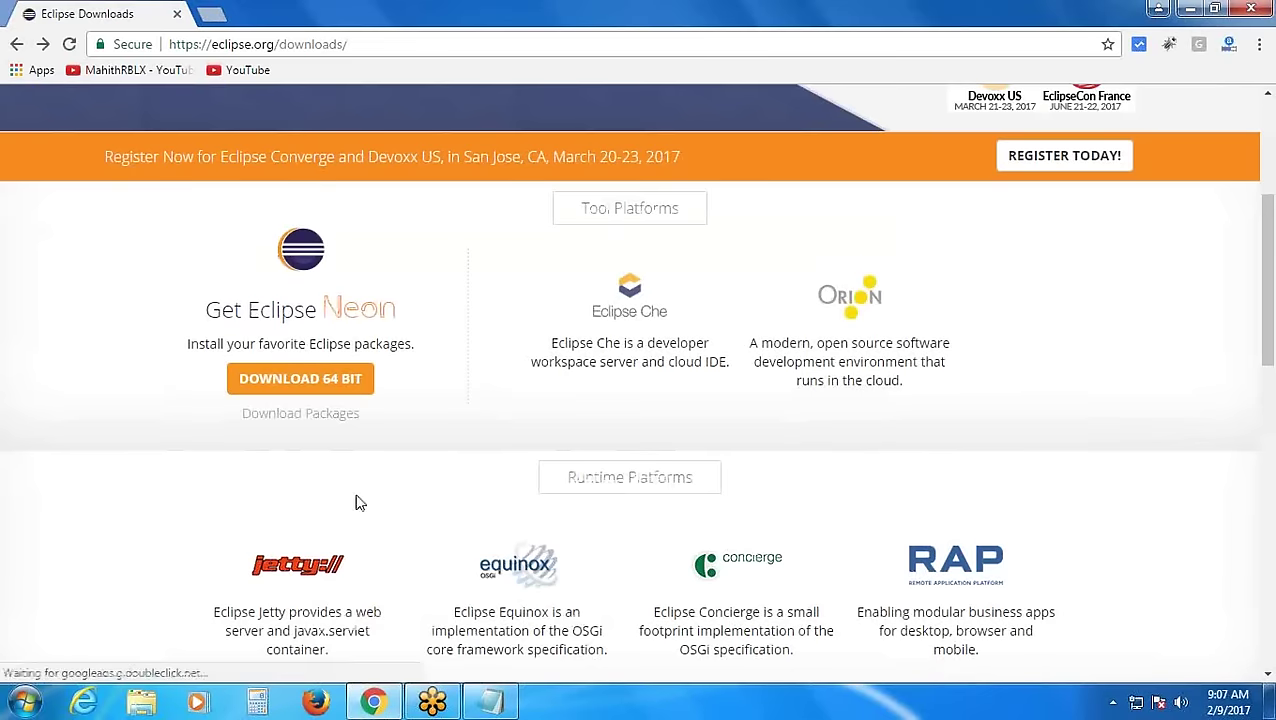
# Open the Download Packages page for Eclipse Neon and examine the available IDE packages and their Windows 32 bit and 64 bit downloads
pyautogui.click(295, 418)
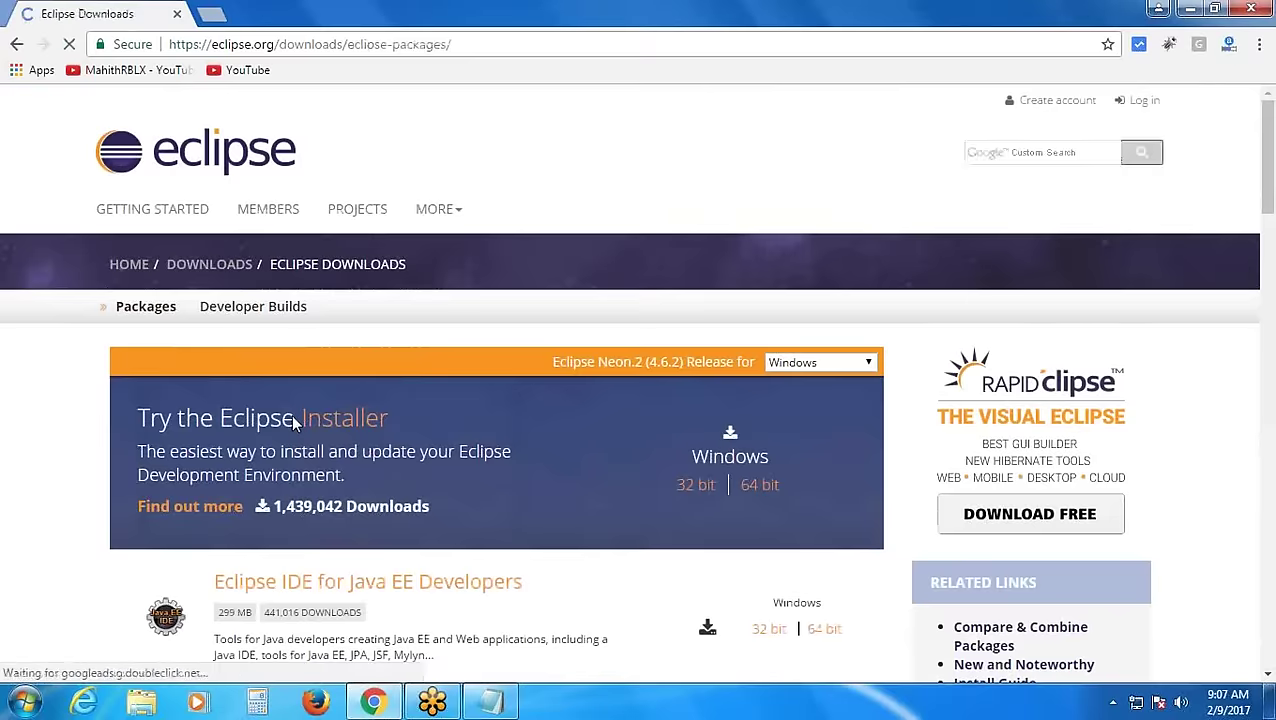
pyautogui.scroll(-2, 200, 425)
pyautogui.scroll(-2, 193, 427)
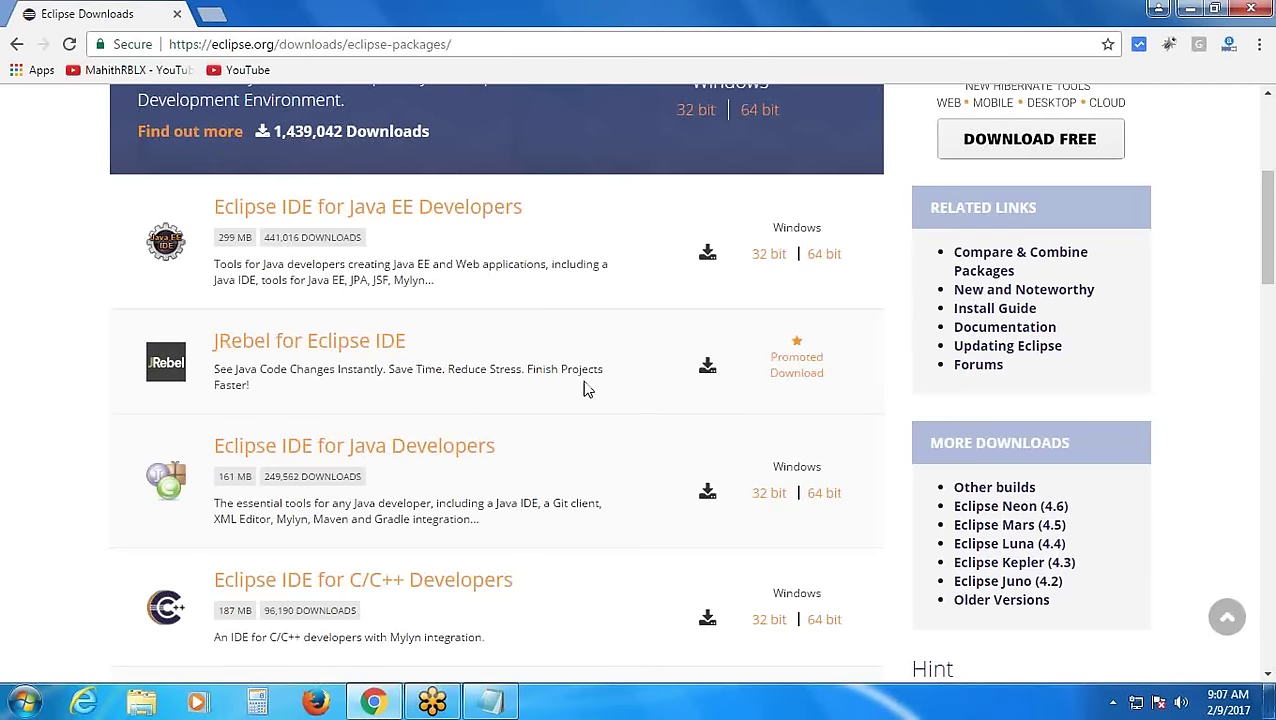
pyautogui.scroll(-1, 586, 395)
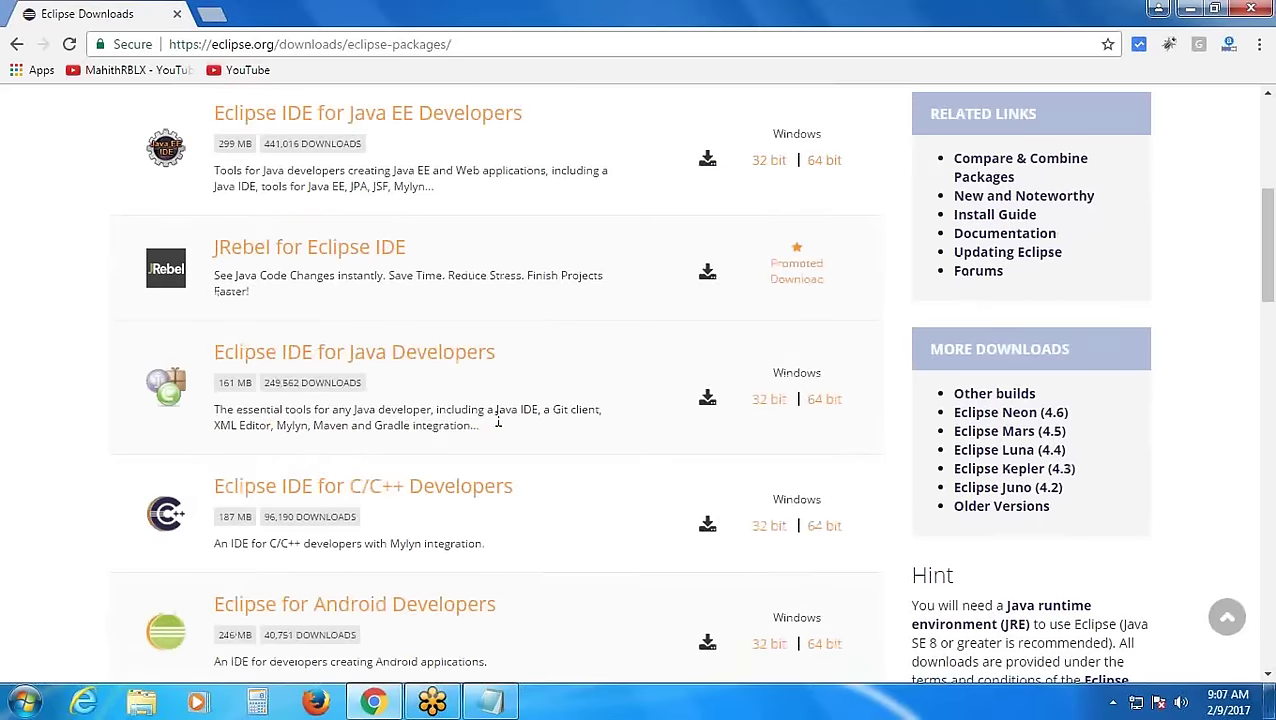
pyautogui.scroll(-1, 714, 437)
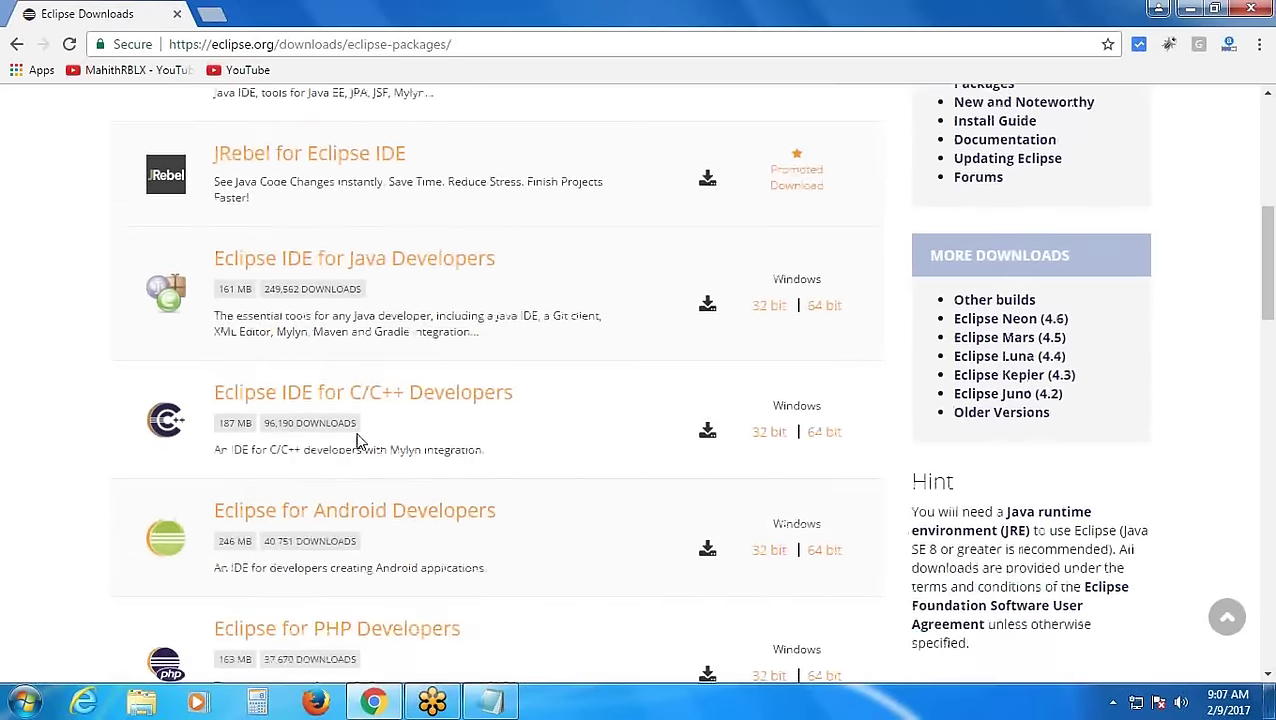
pyautogui.scroll(-2, 380, 446)
pyautogui.scroll(-1, 345, 463)
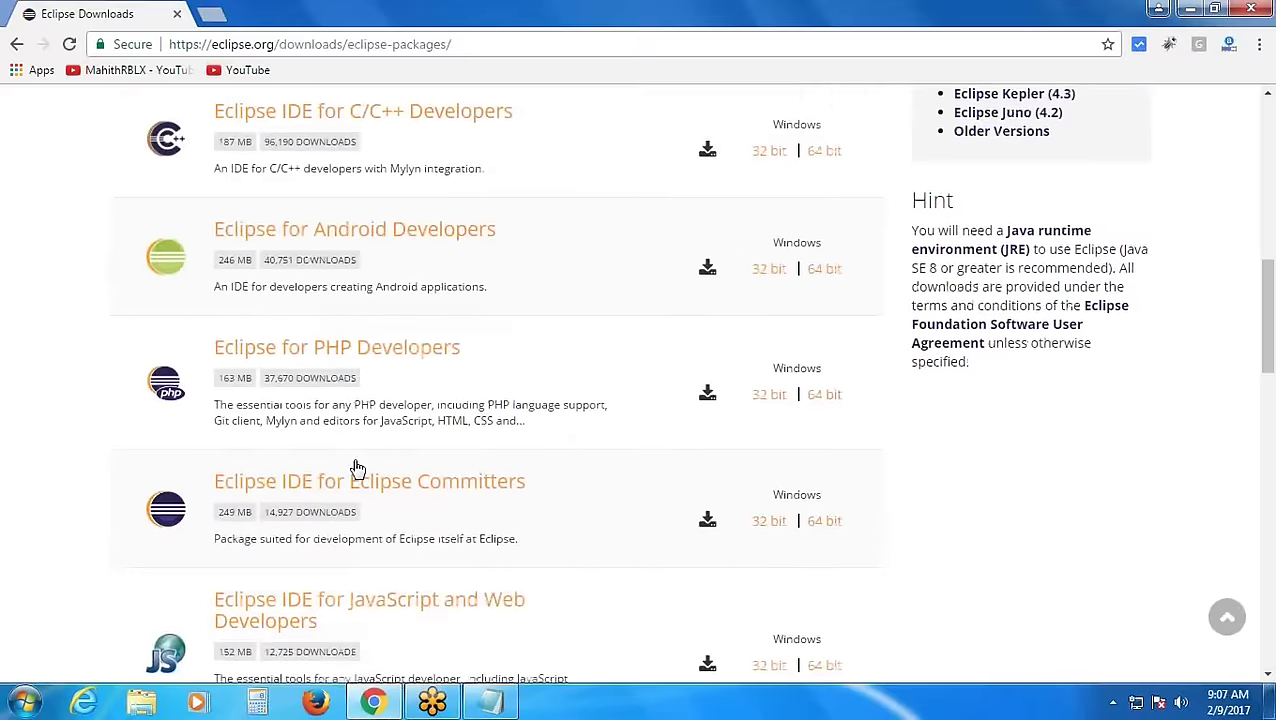
pyautogui.scroll(-1, 357, 467)
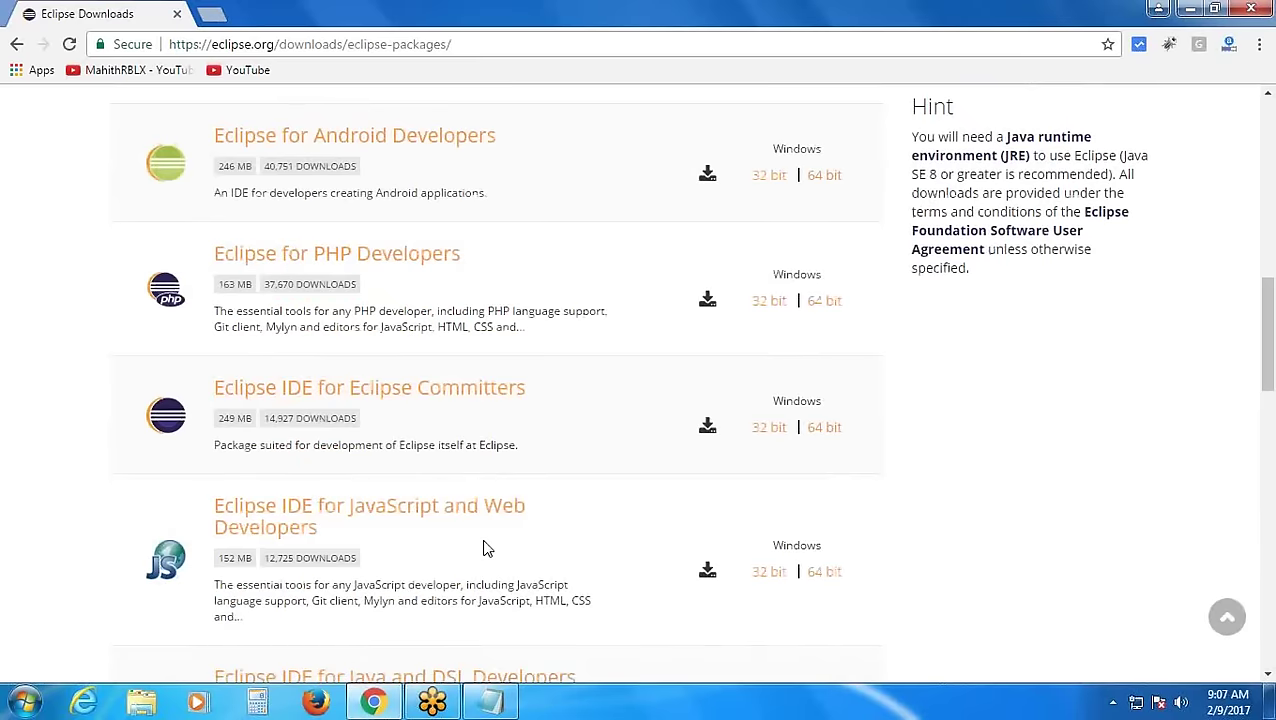
pyautogui.scroll(-2, 483, 547)
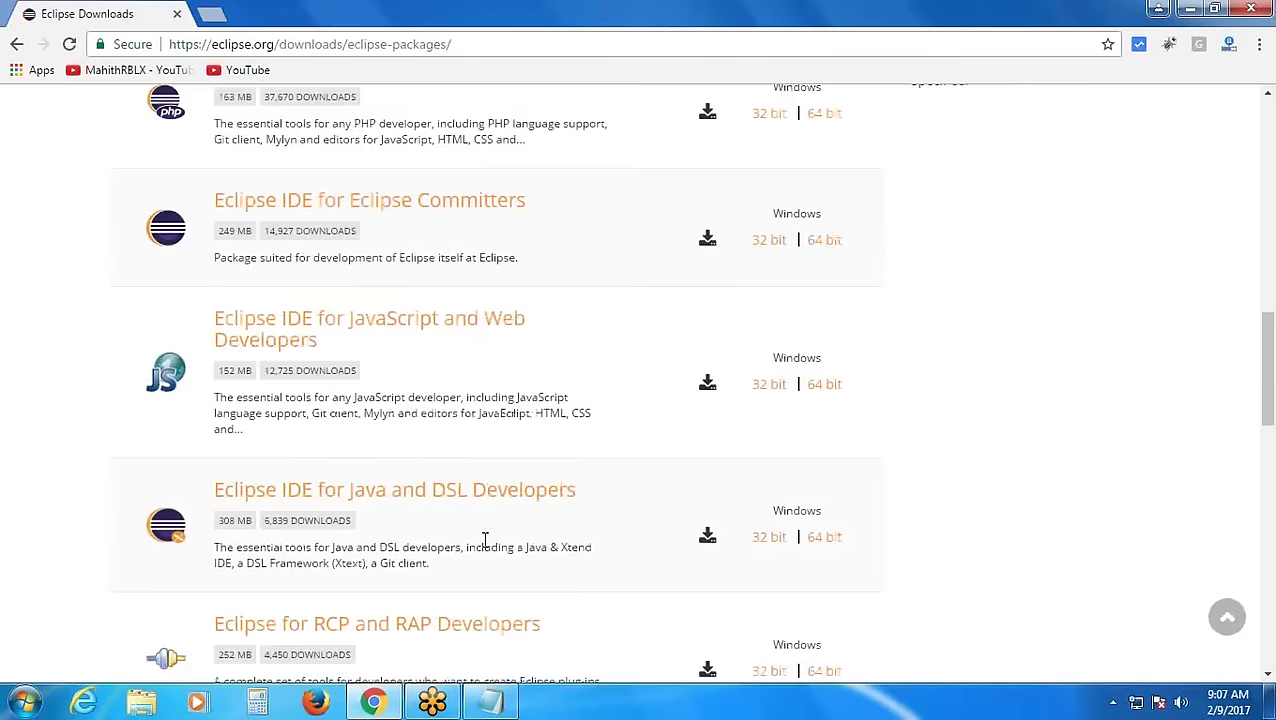
pyautogui.scroll(10, 484, 545)
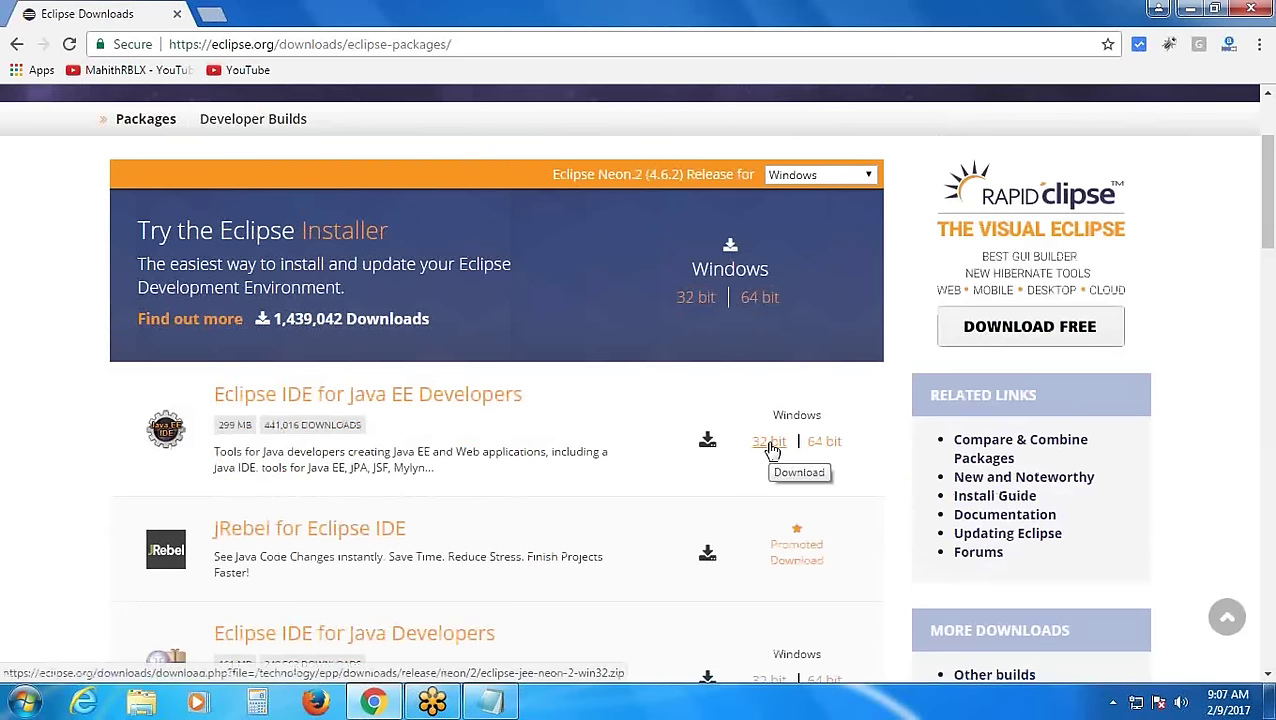
# Leave the Eclipse packages page and load the google.co.in home page
pyautogui.scroll(3, 770, 450)
pyautogui.click(16, 44)
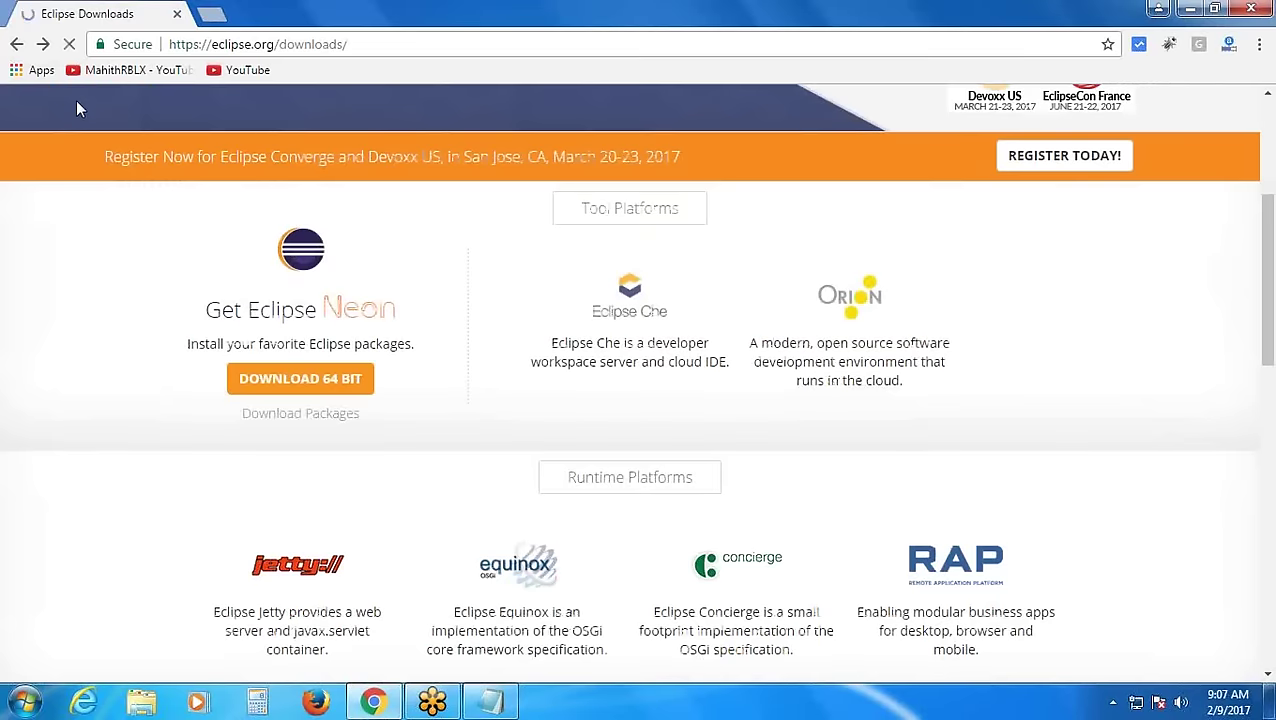
pyautogui.click(350, 44)
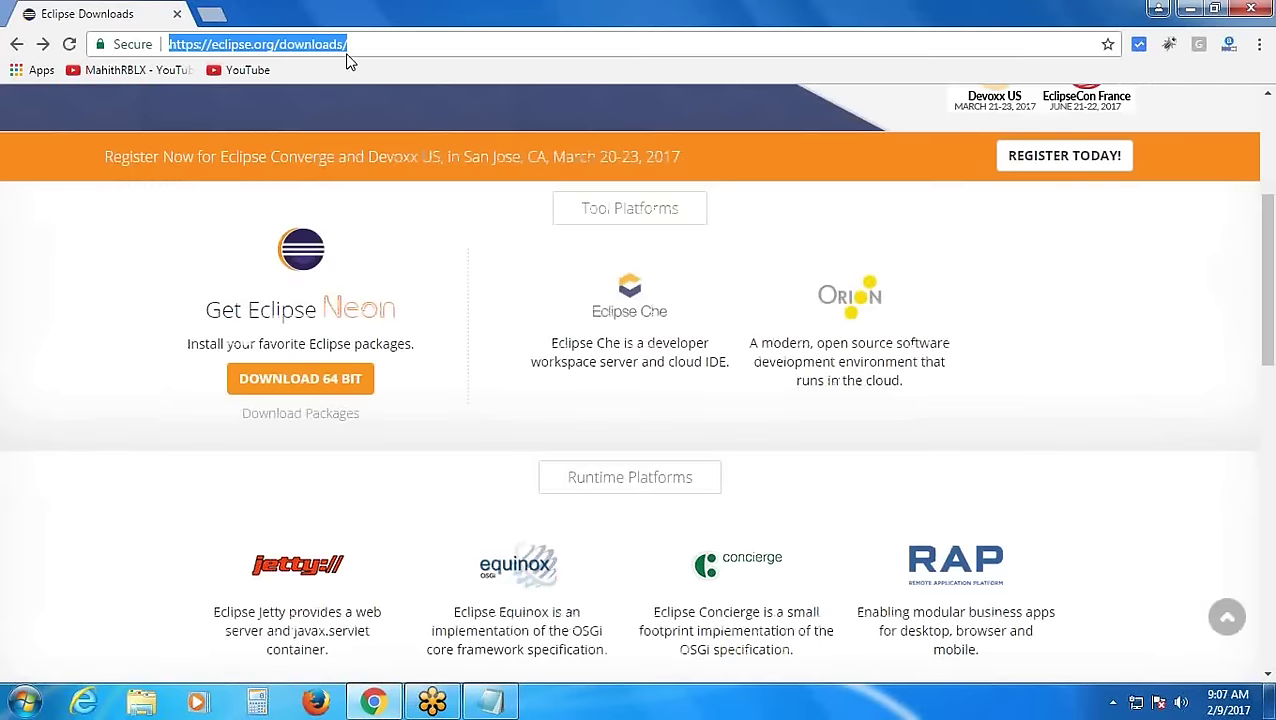
pyautogui.write('g')
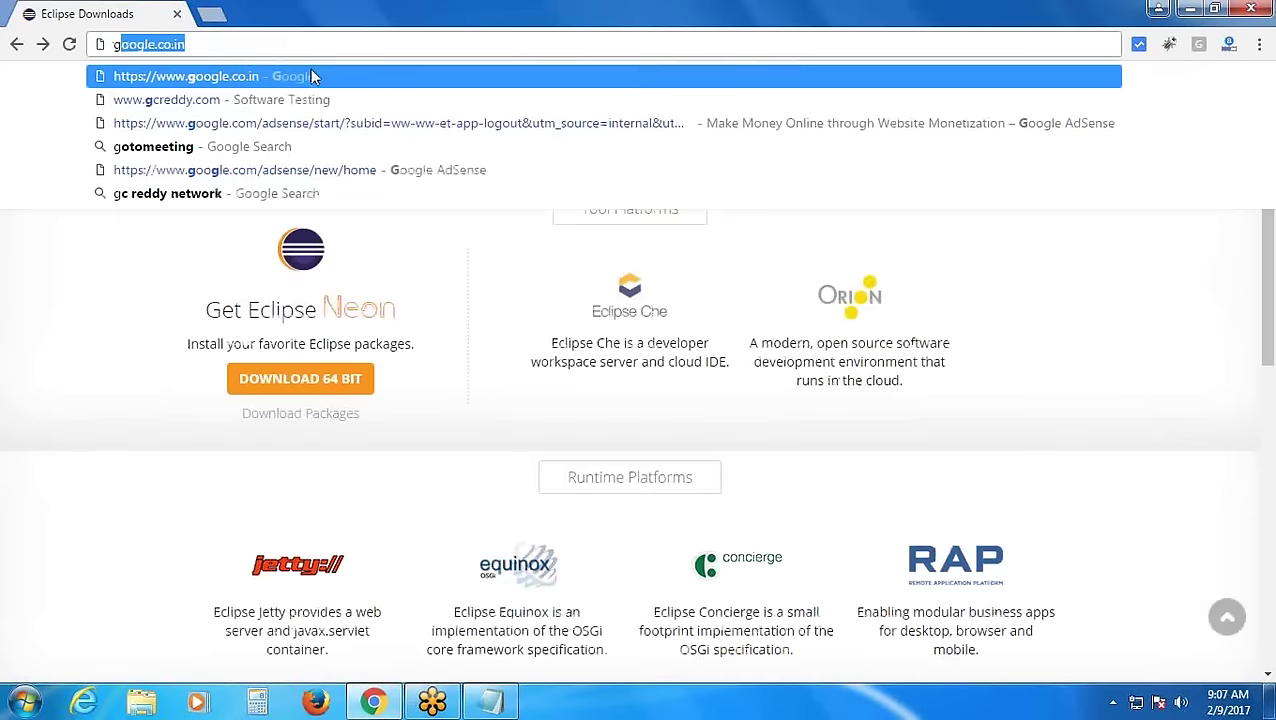
pyautogui.press('Return')
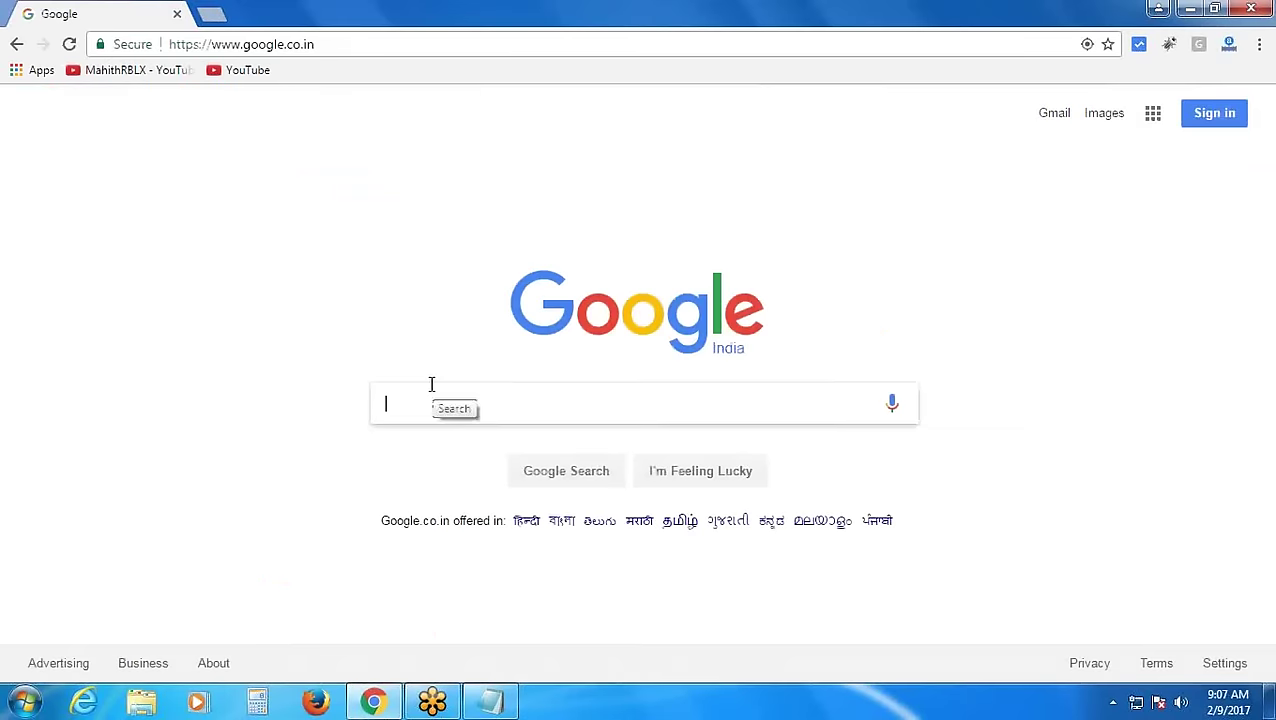
# Search Google for "Selenium Download gcreddy" and open the Selenium Download page on gcreddy.com
pyautogui.write('Sel')
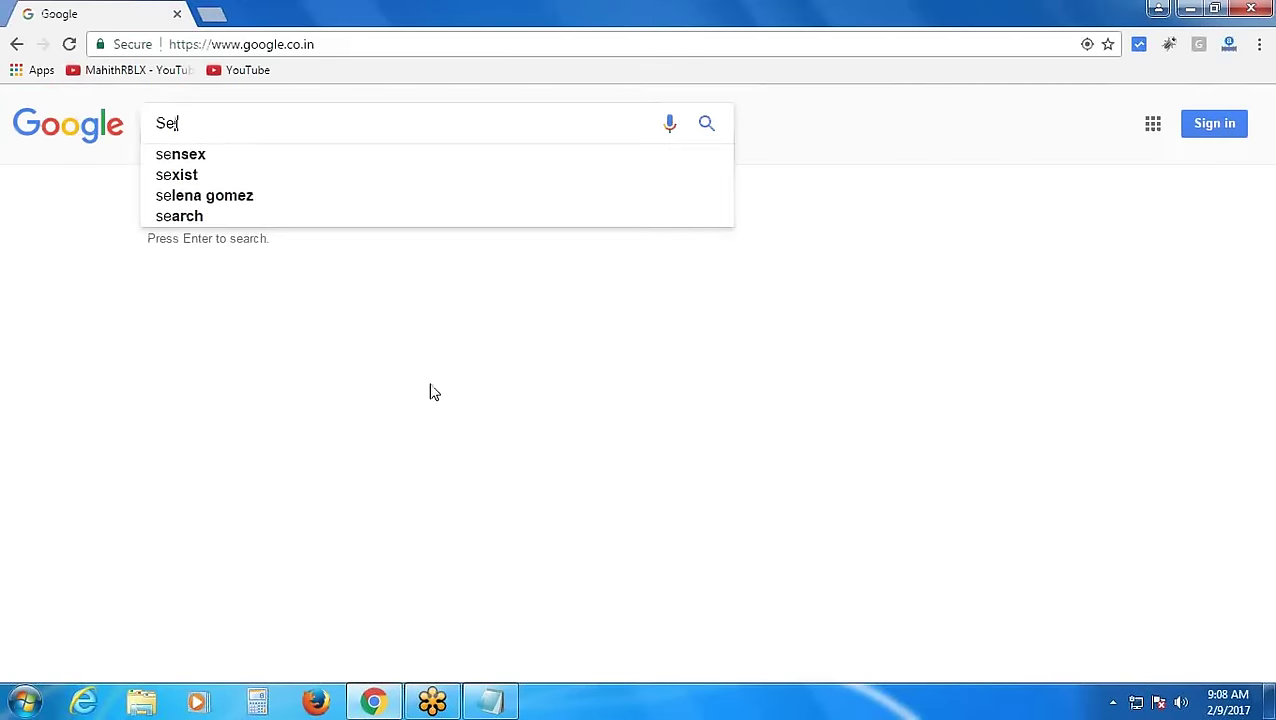
pyautogui.write('enium ')
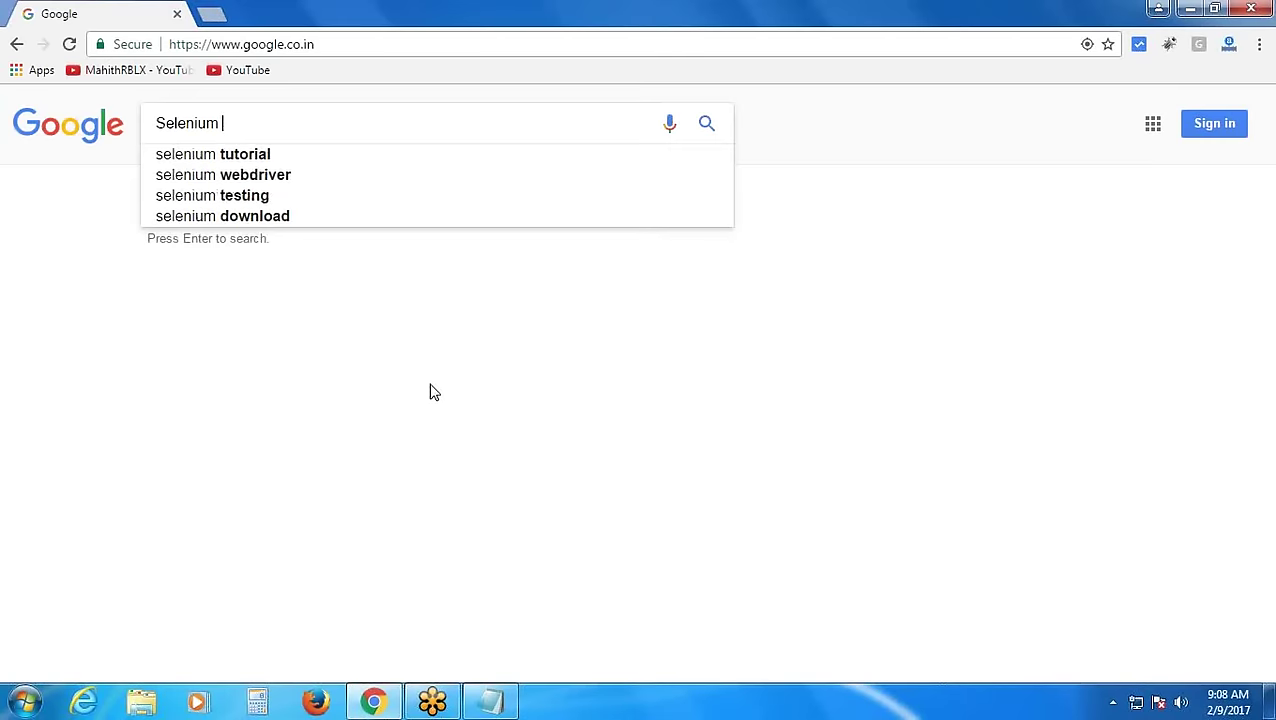
pyautogui.write('Downl')
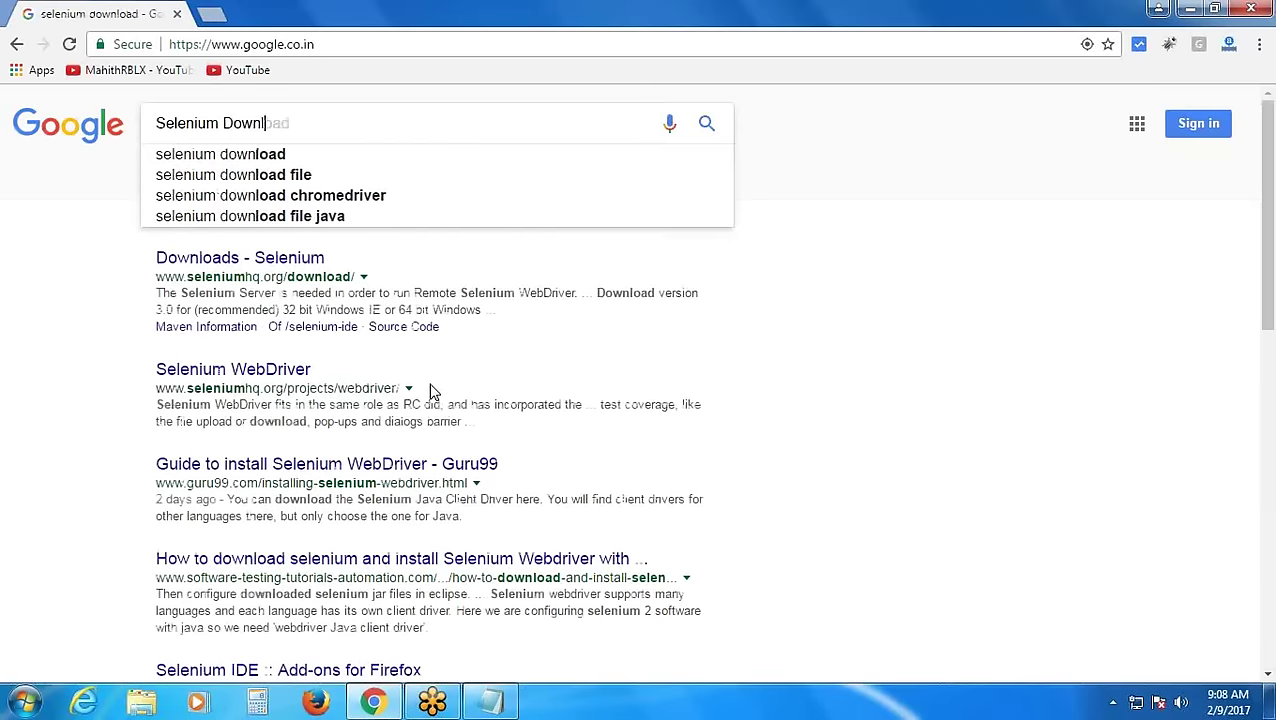
pyautogui.write('oad ')
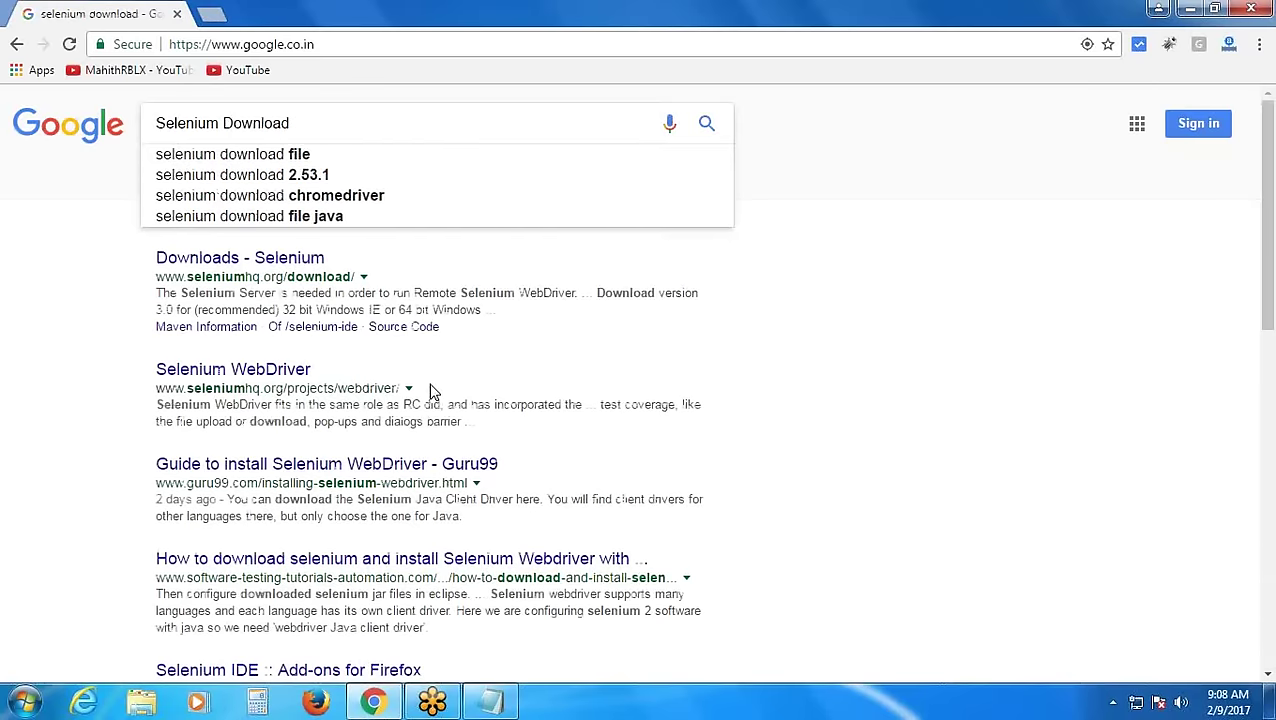
pyautogui.write('gcredd')
pyautogui.write('y')
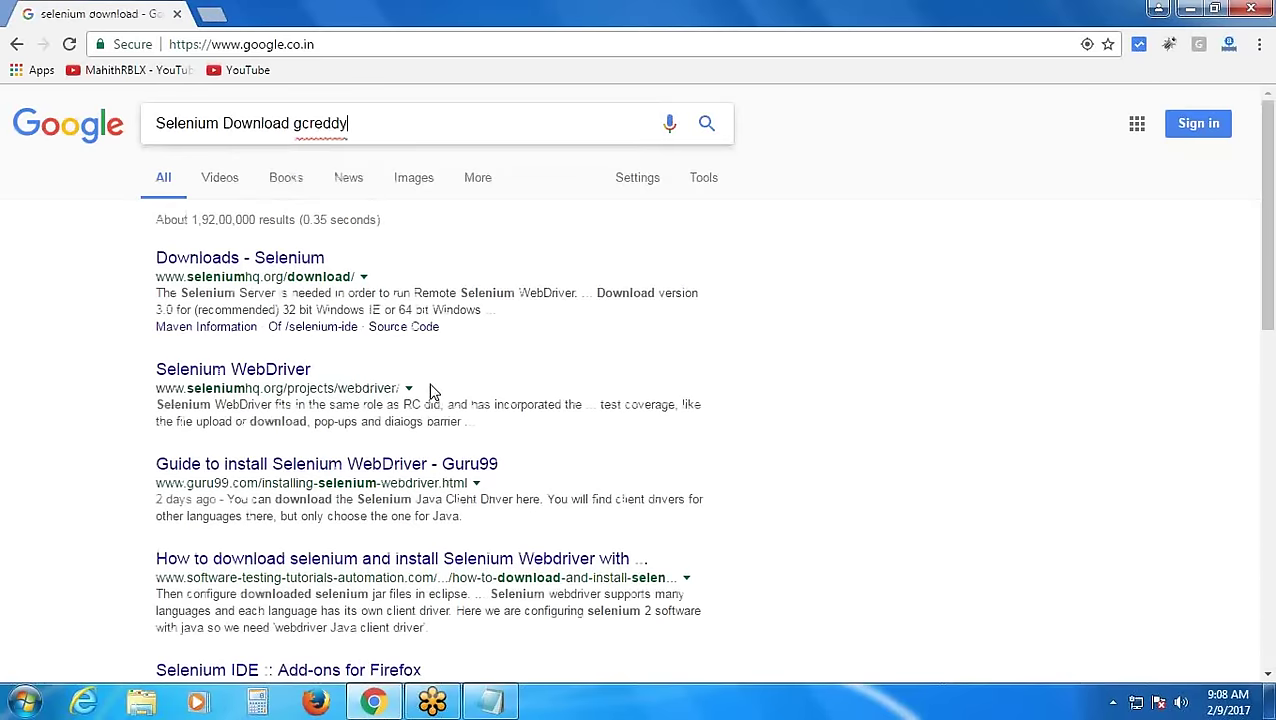
pyautogui.press('Return')
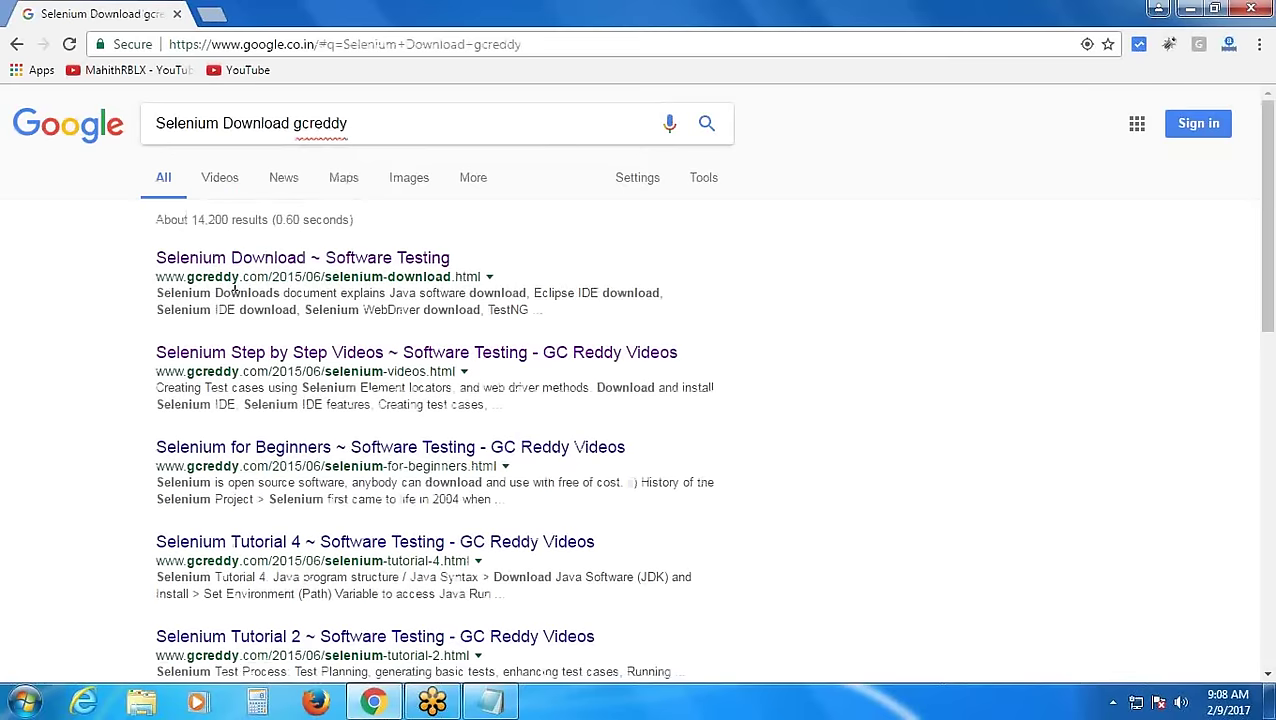
pyautogui.click(237, 282)
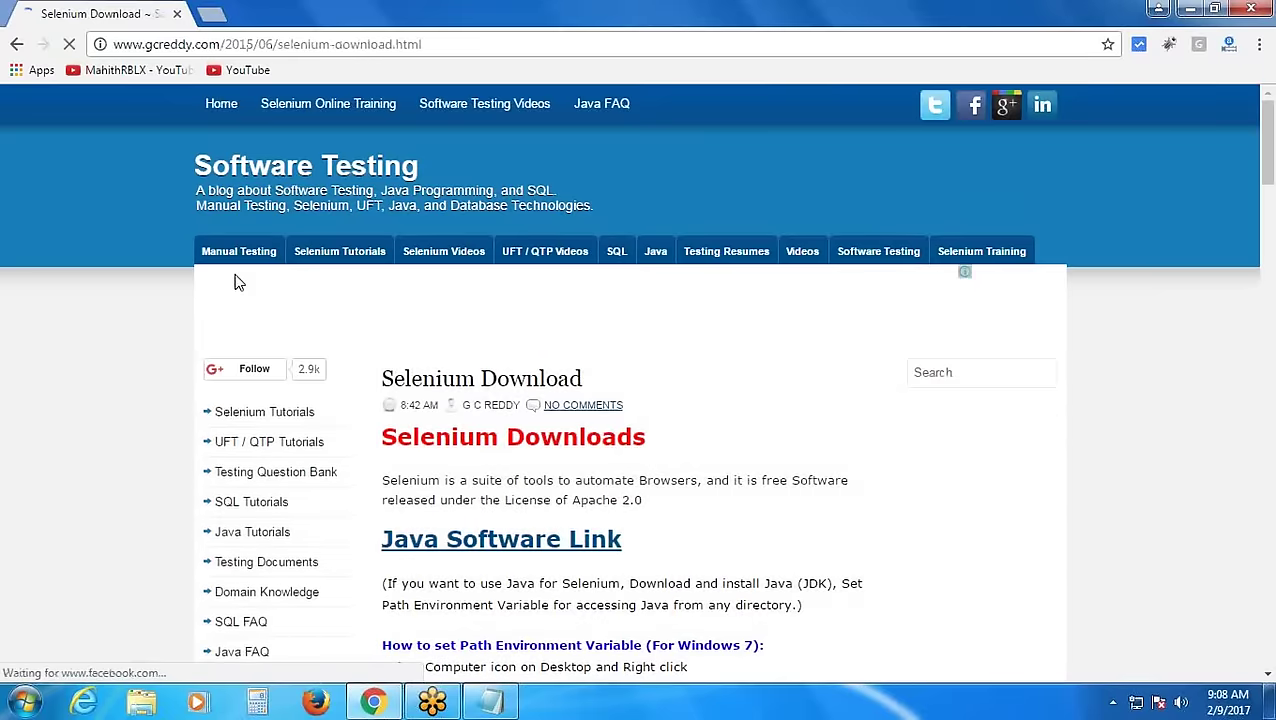
# Find the Eclipse IDE Link on the Selenium Download page and open its Eclipse download page
pyautogui.scroll(-3, 237, 282)
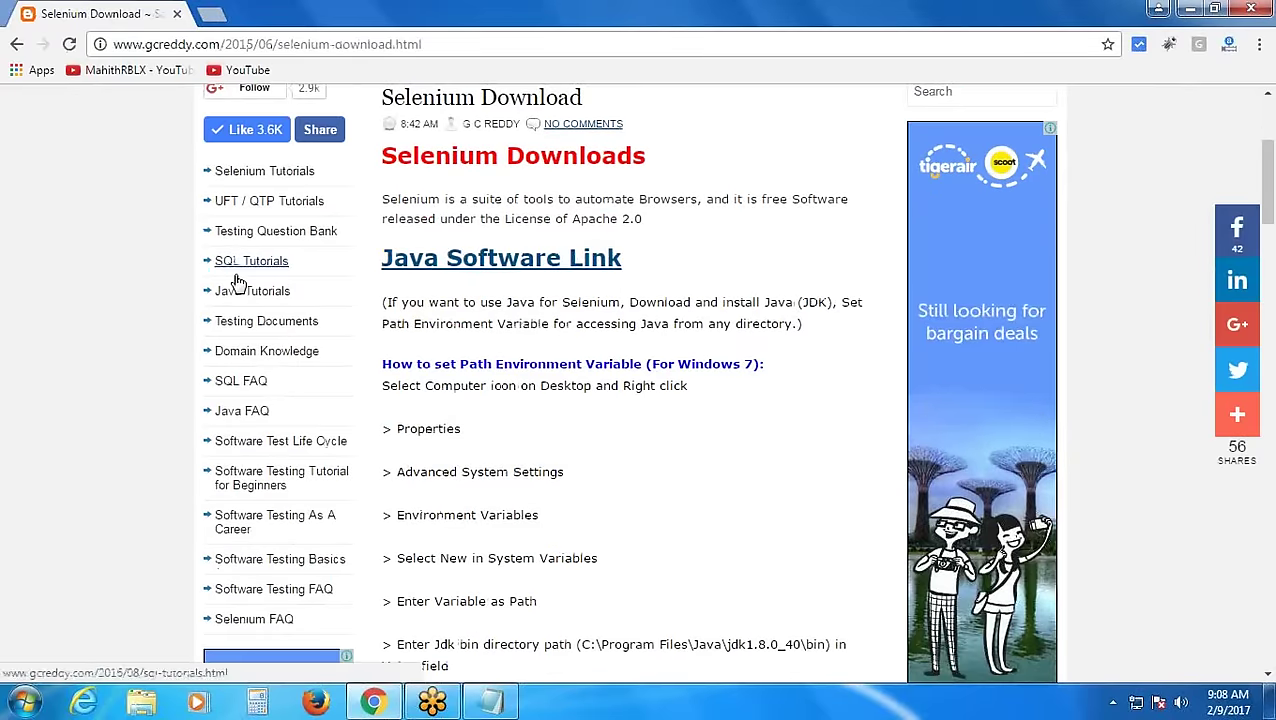
pyautogui.scroll(-3, 477, 268)
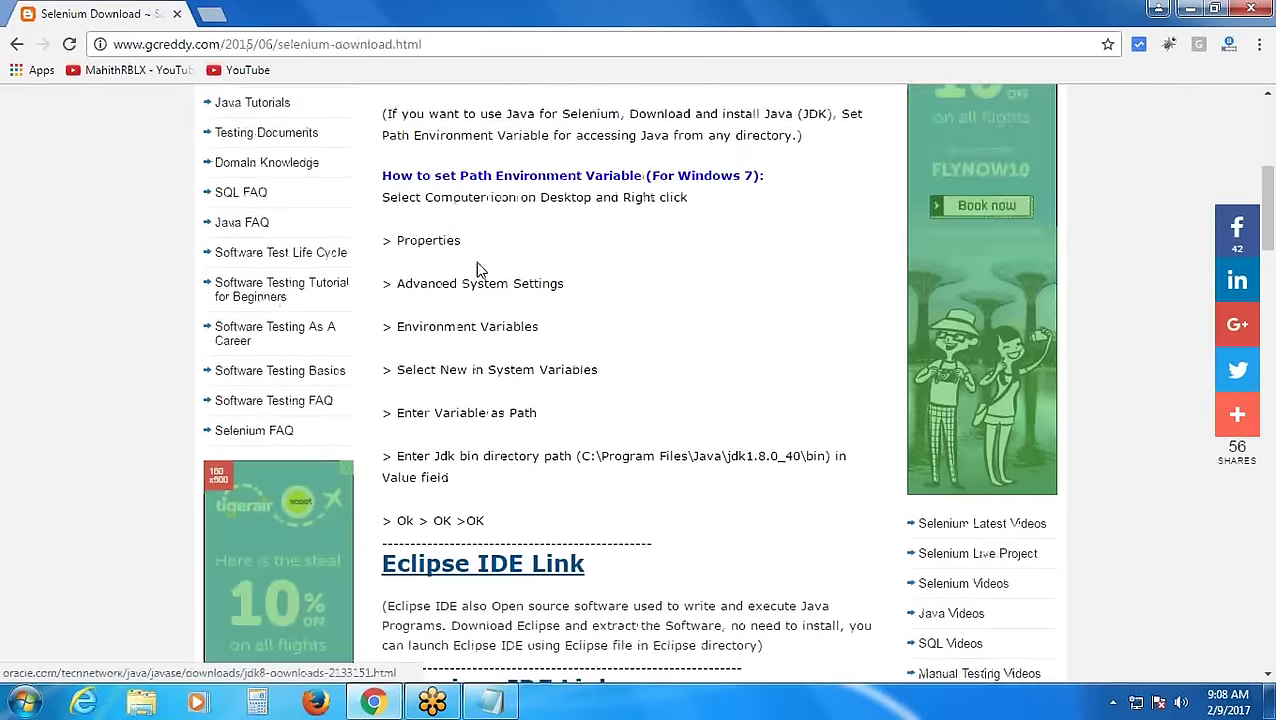
pyautogui.scroll(-3, 477, 276)
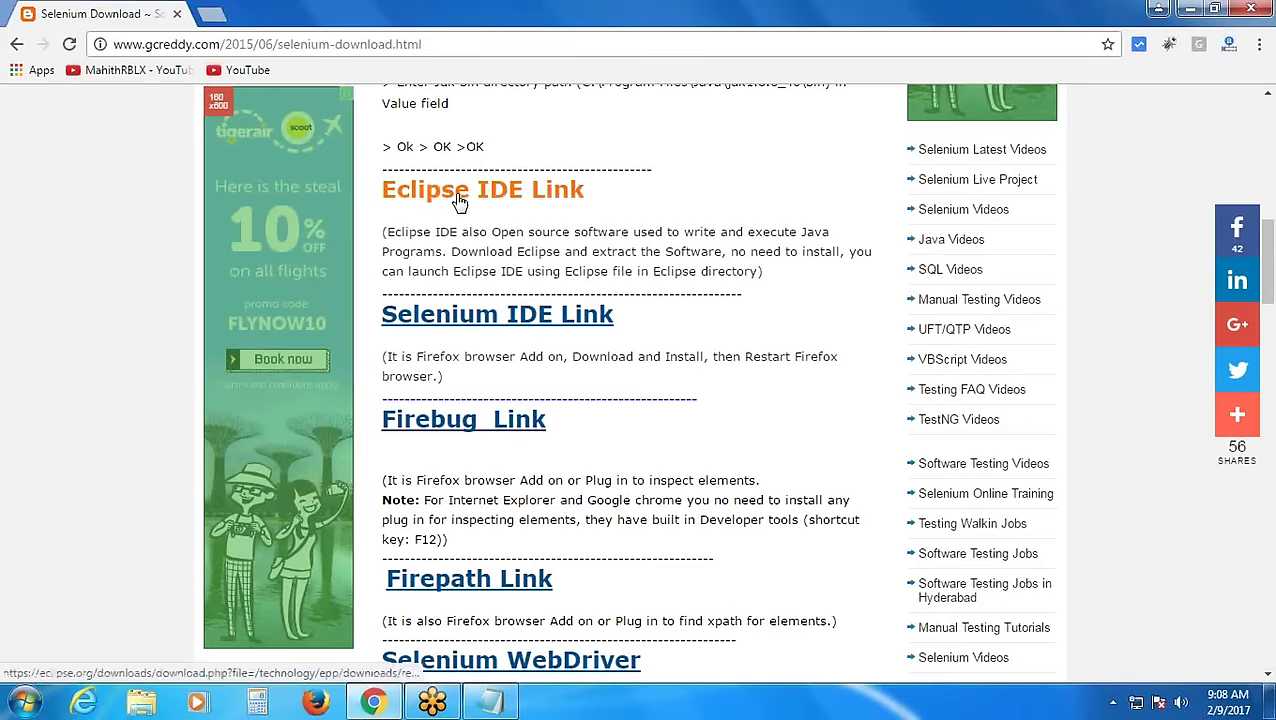
pyautogui.click(452, 197)
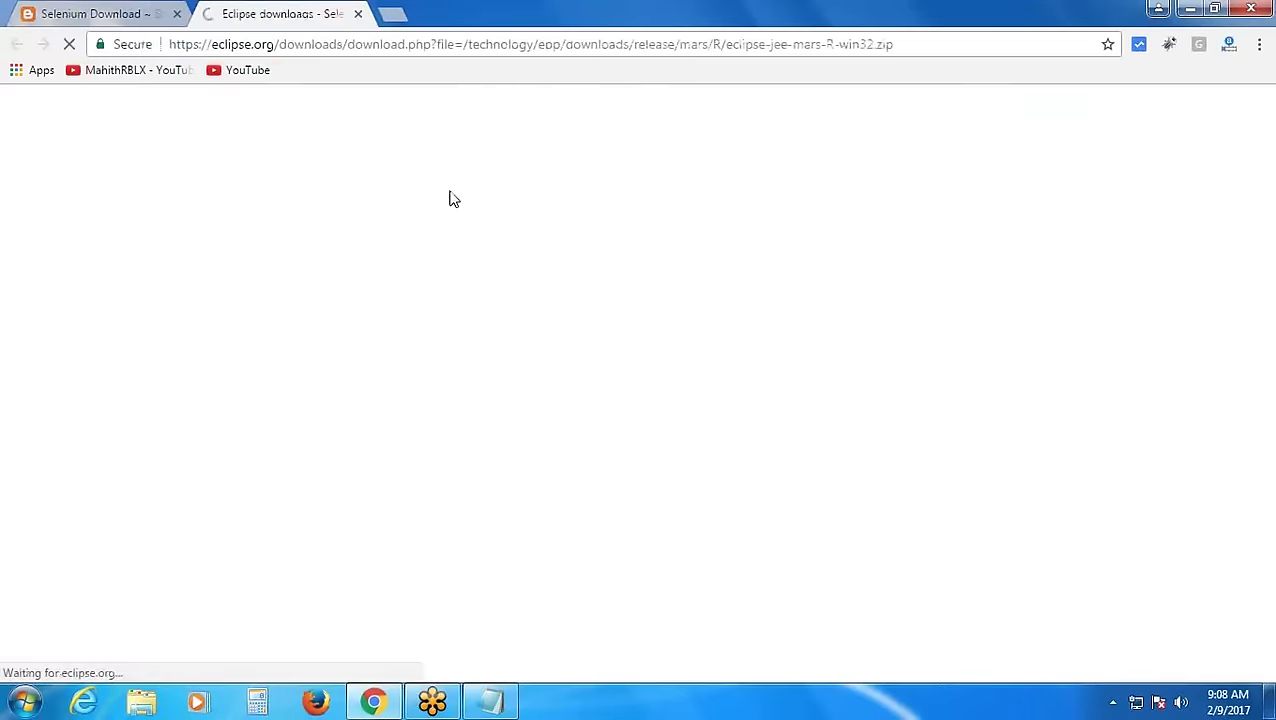
# Start downloading eclipse-jee-mars-R-win32.zip from the Eclipse mirror selection page
pyautogui.scroll(-2, 237, 295)
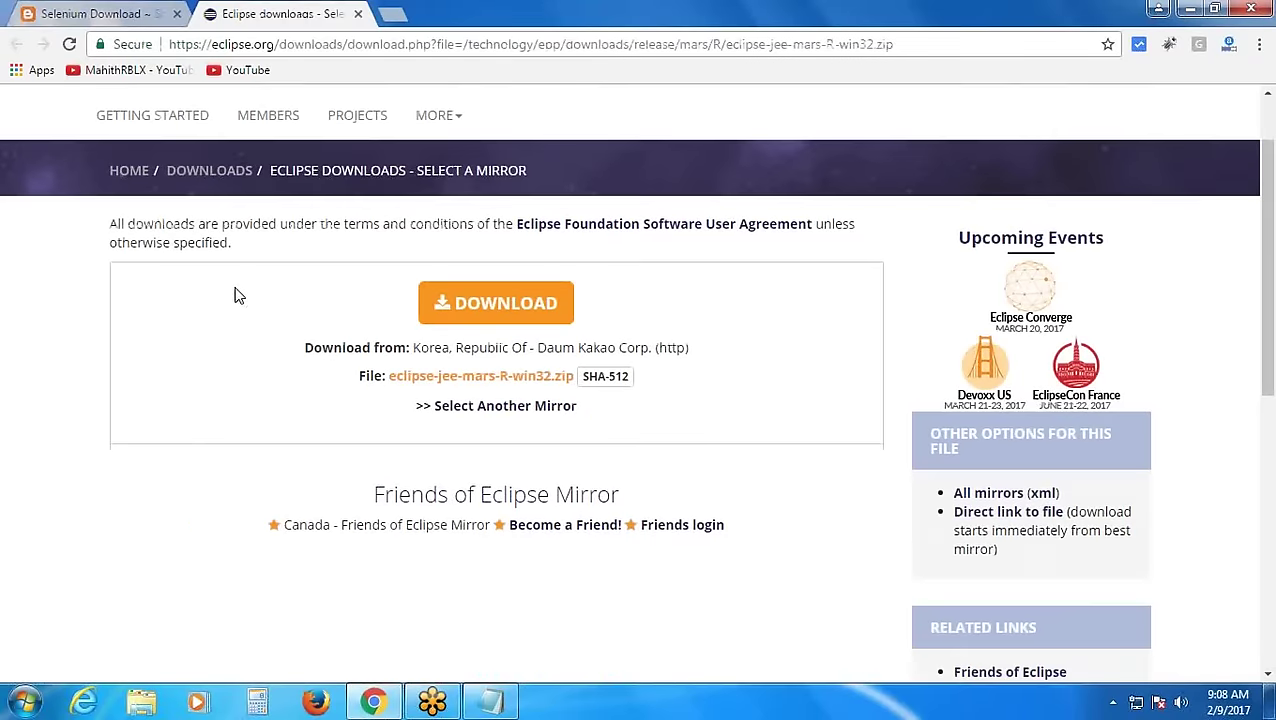
pyautogui.scroll(1, 282, 338)
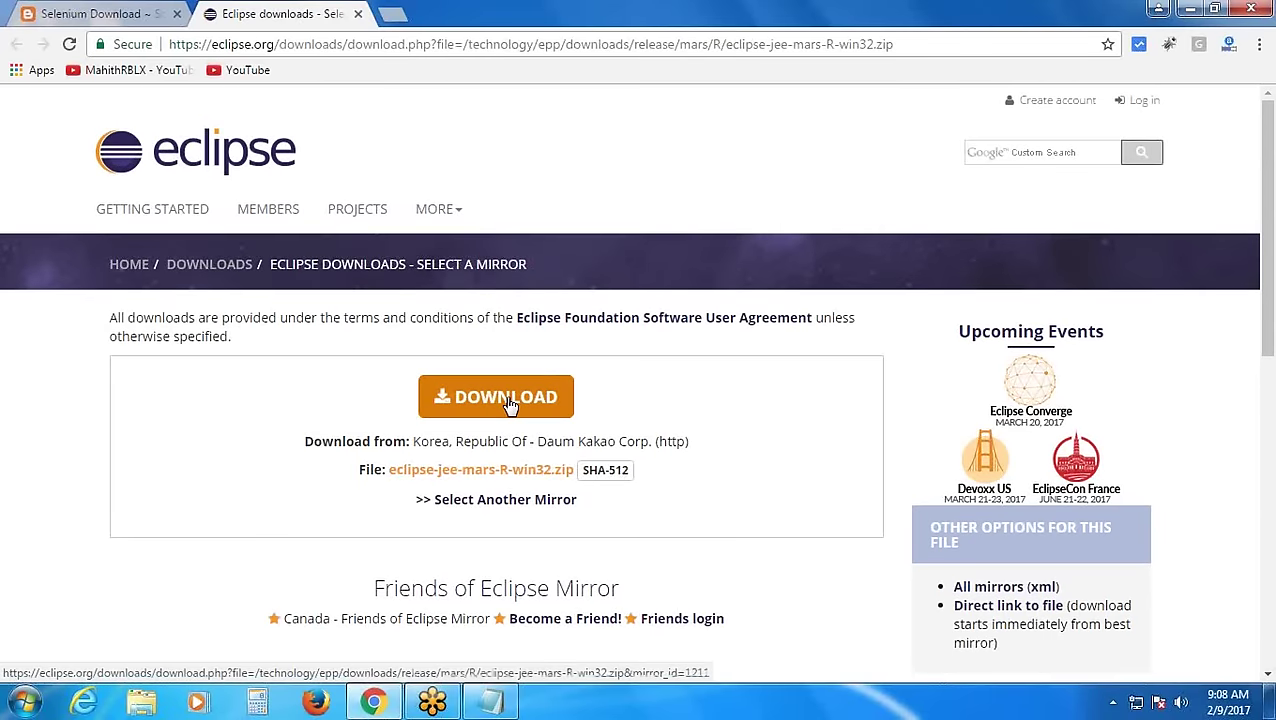
pyautogui.scroll(-1, 510, 403)
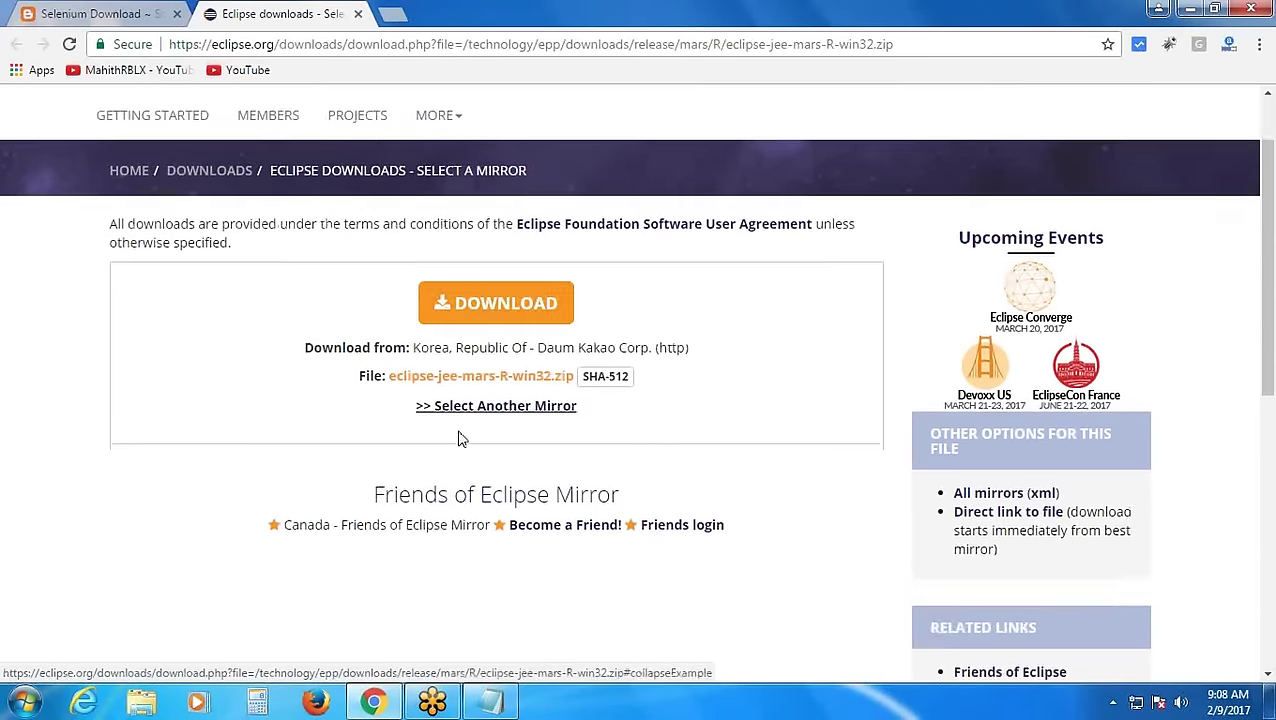
pyautogui.click(497, 315)
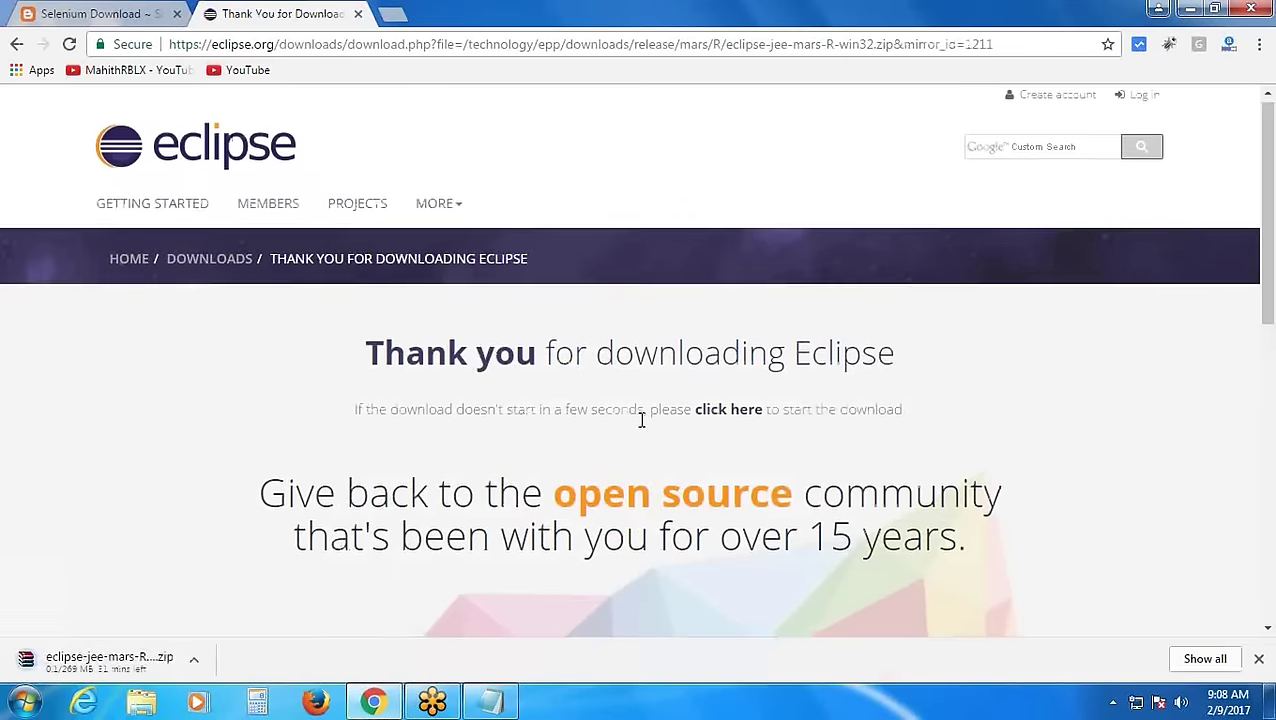
# Cancel the running Eclipse zip download and close the browser
pyautogui.scroll(-2, 641, 419)
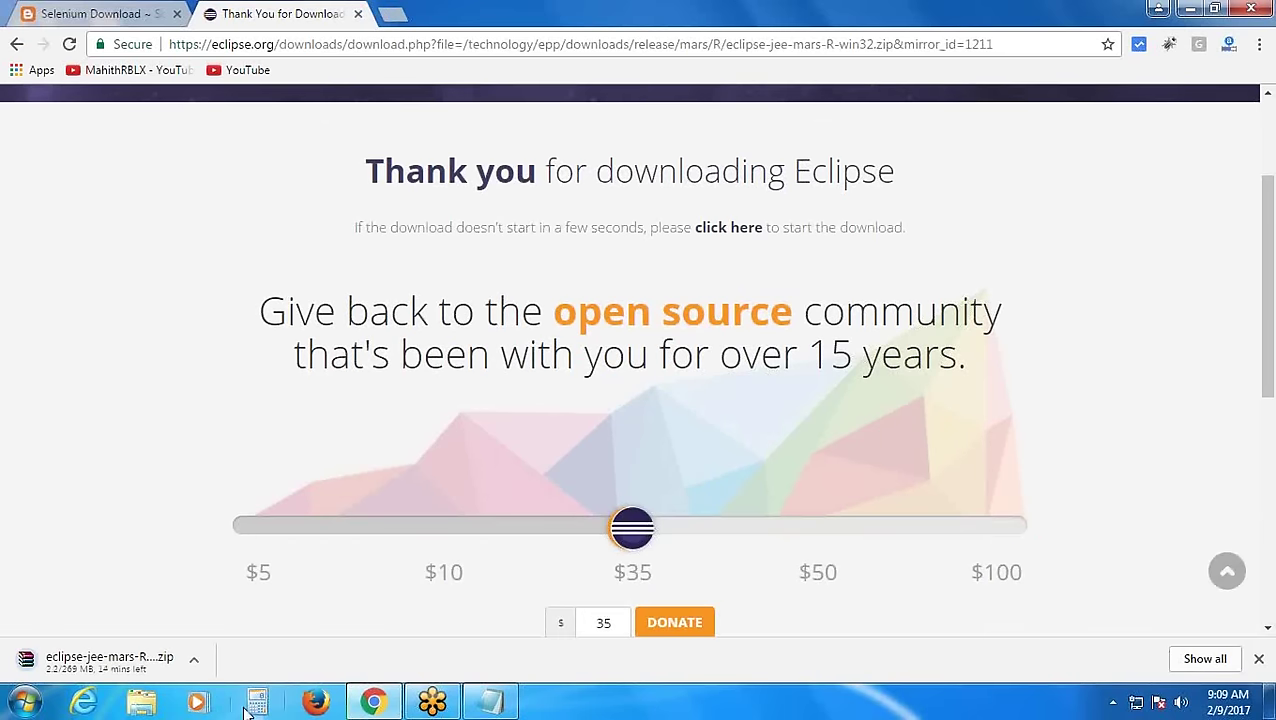
pyautogui.click(192, 659)
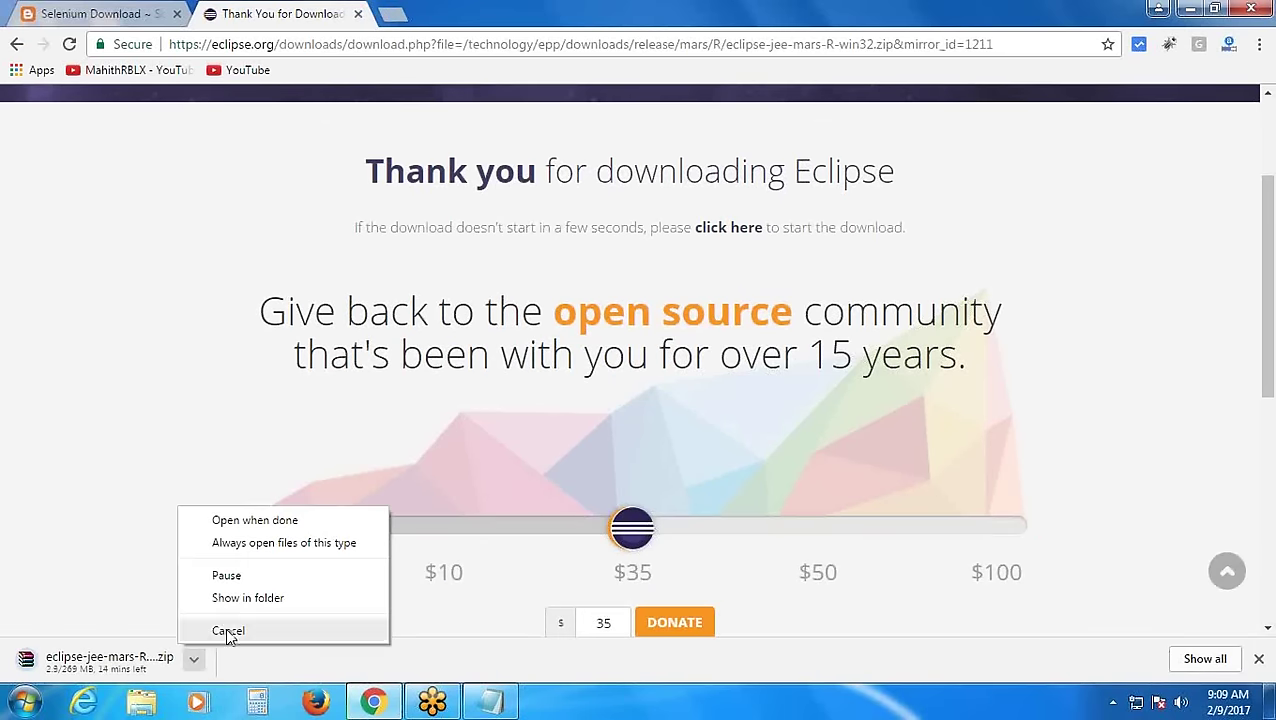
pyautogui.click(226, 630)
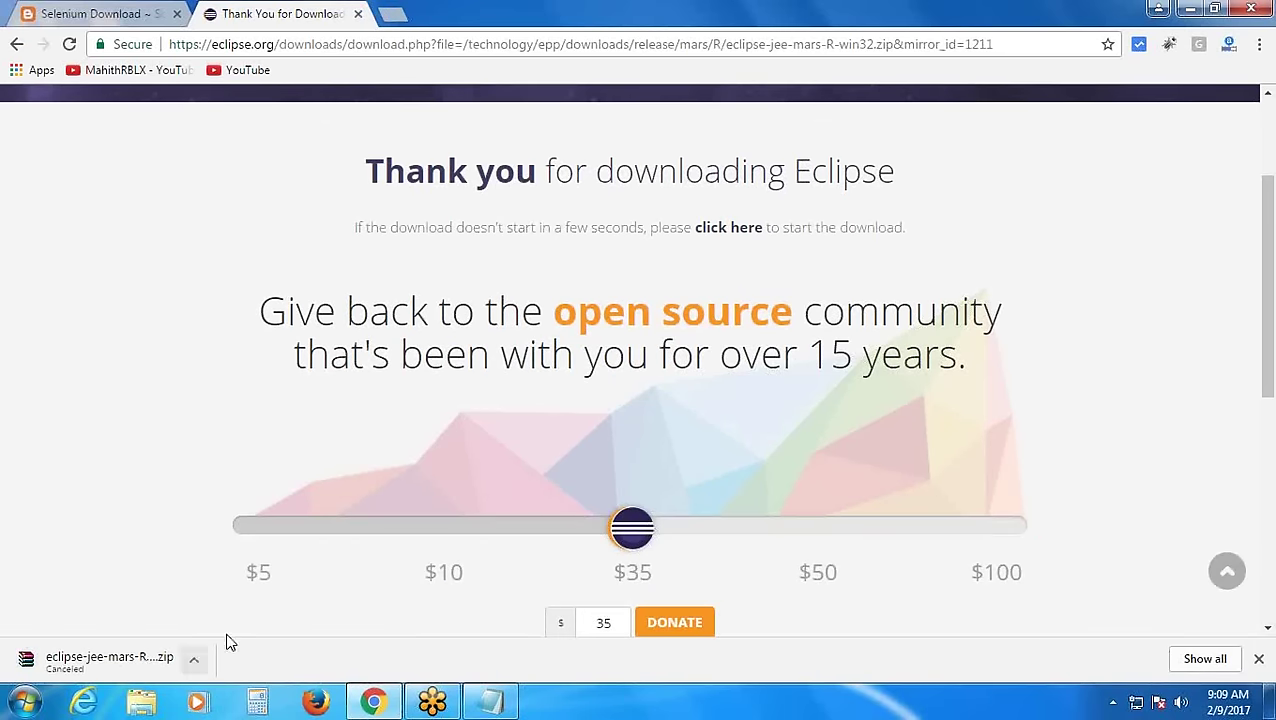
pyautogui.click(1260, 8)
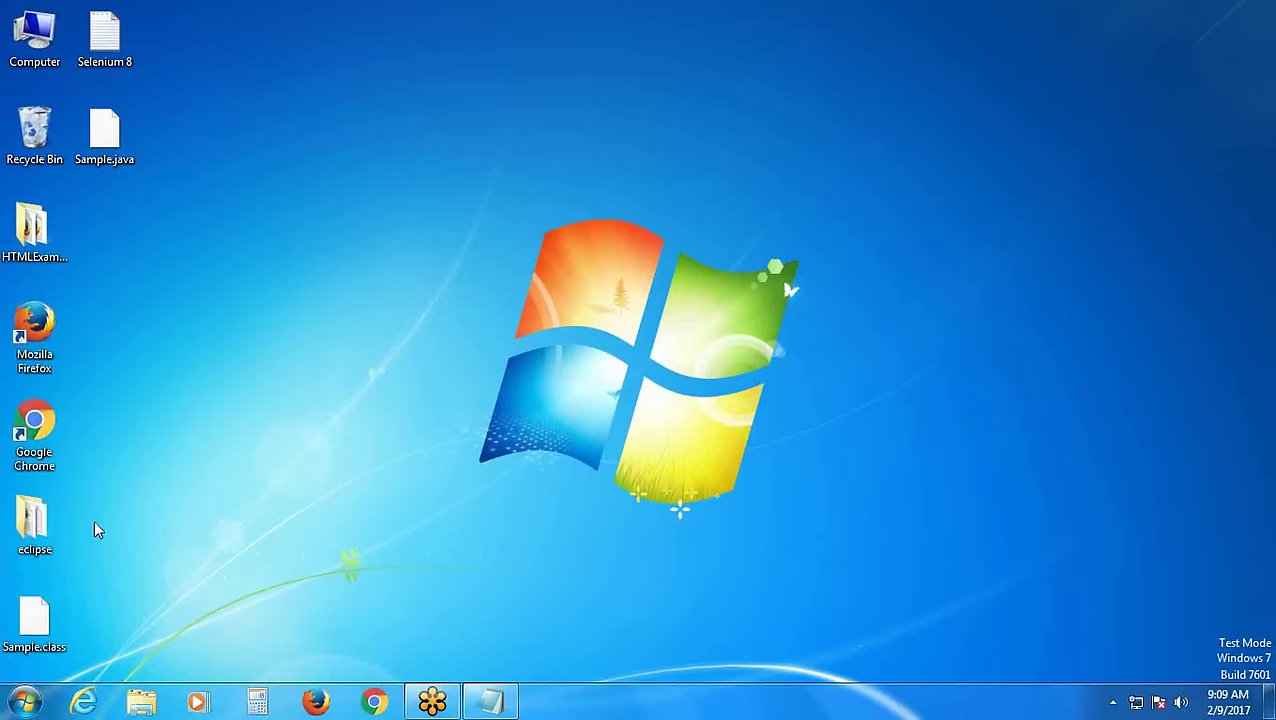
# Launch Eclipse from the eclipse folder on the desktop and start it with the proposed workspace
pyautogui.doubleClick(40, 535)
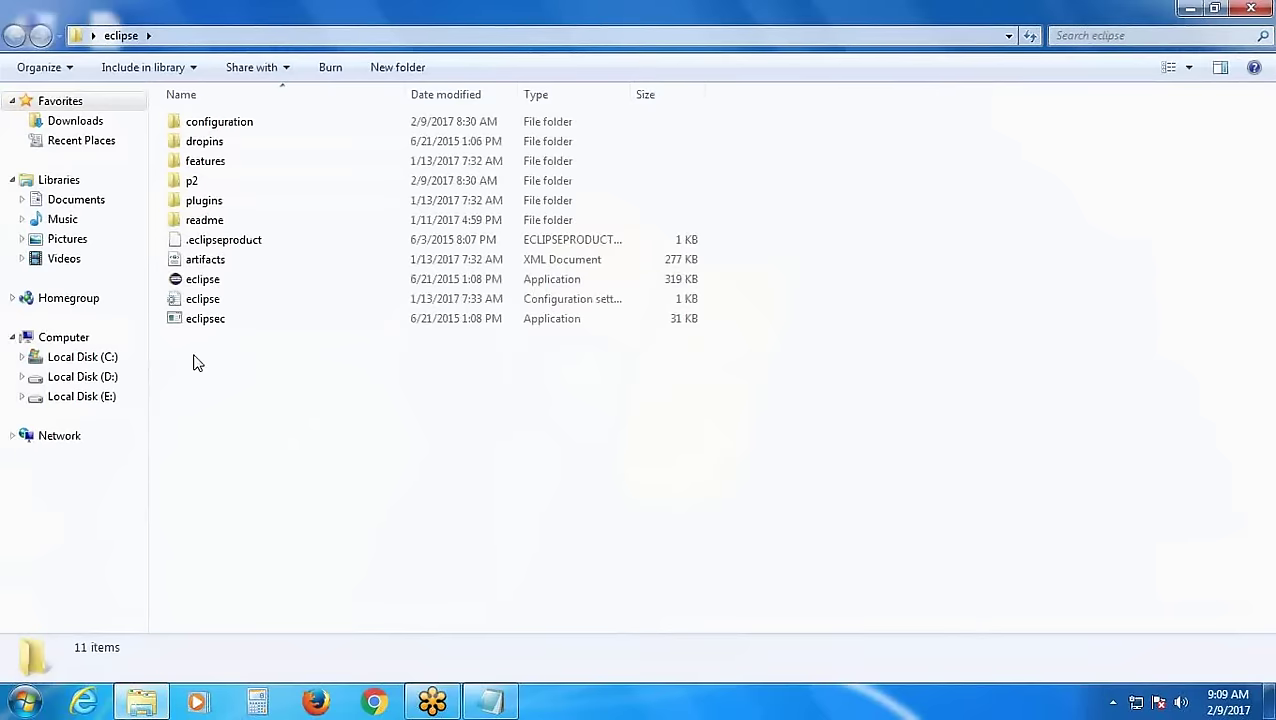
pyautogui.doubleClick(203, 285)
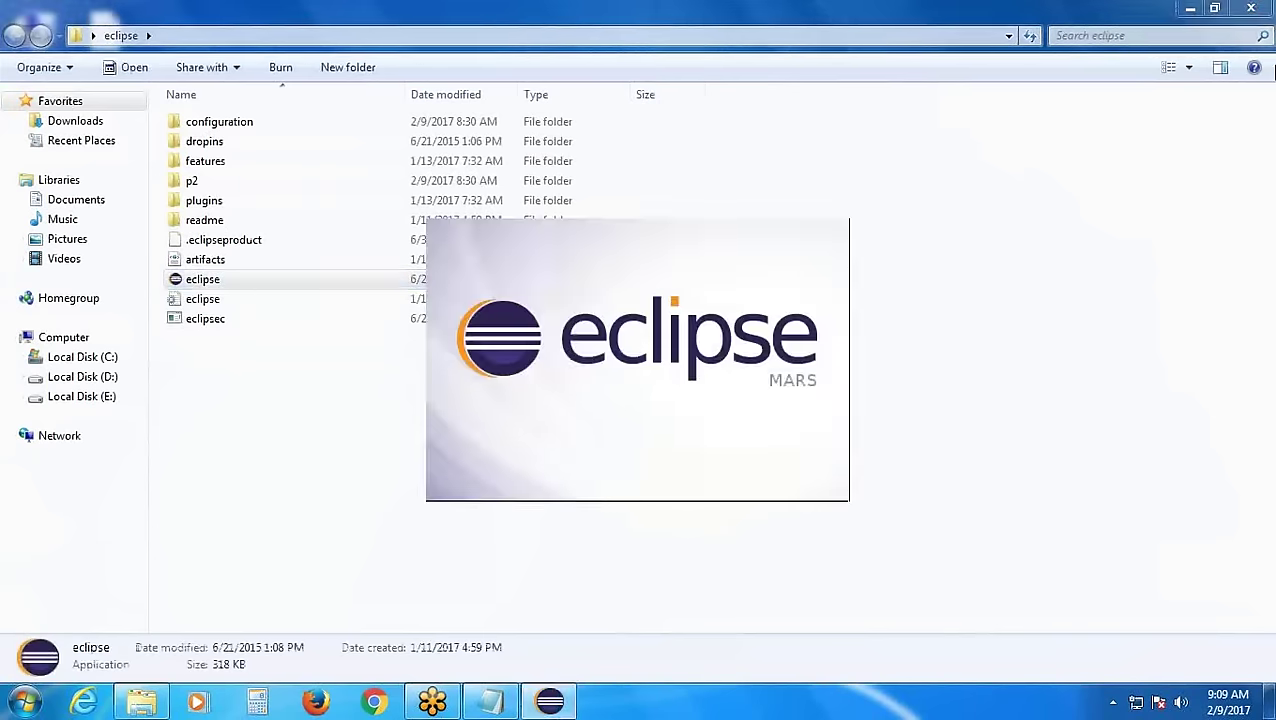
pyautogui.click(1251, 8)
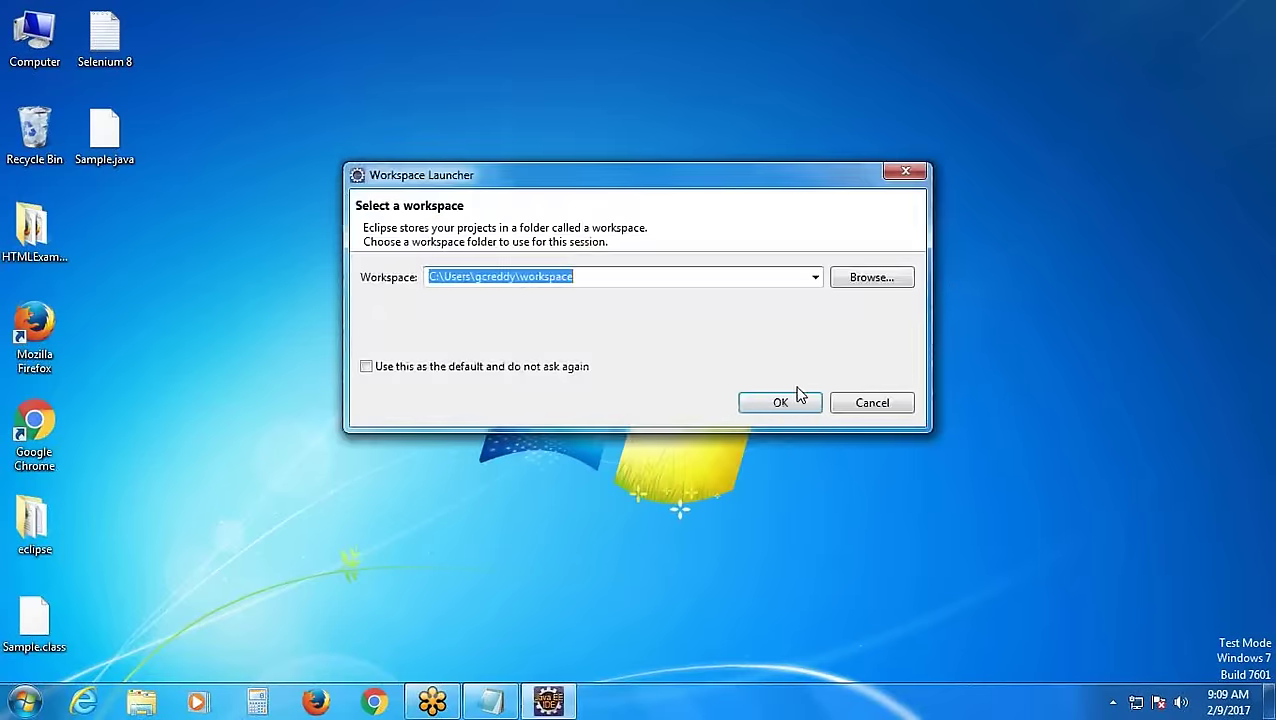
pyautogui.click(783, 410)
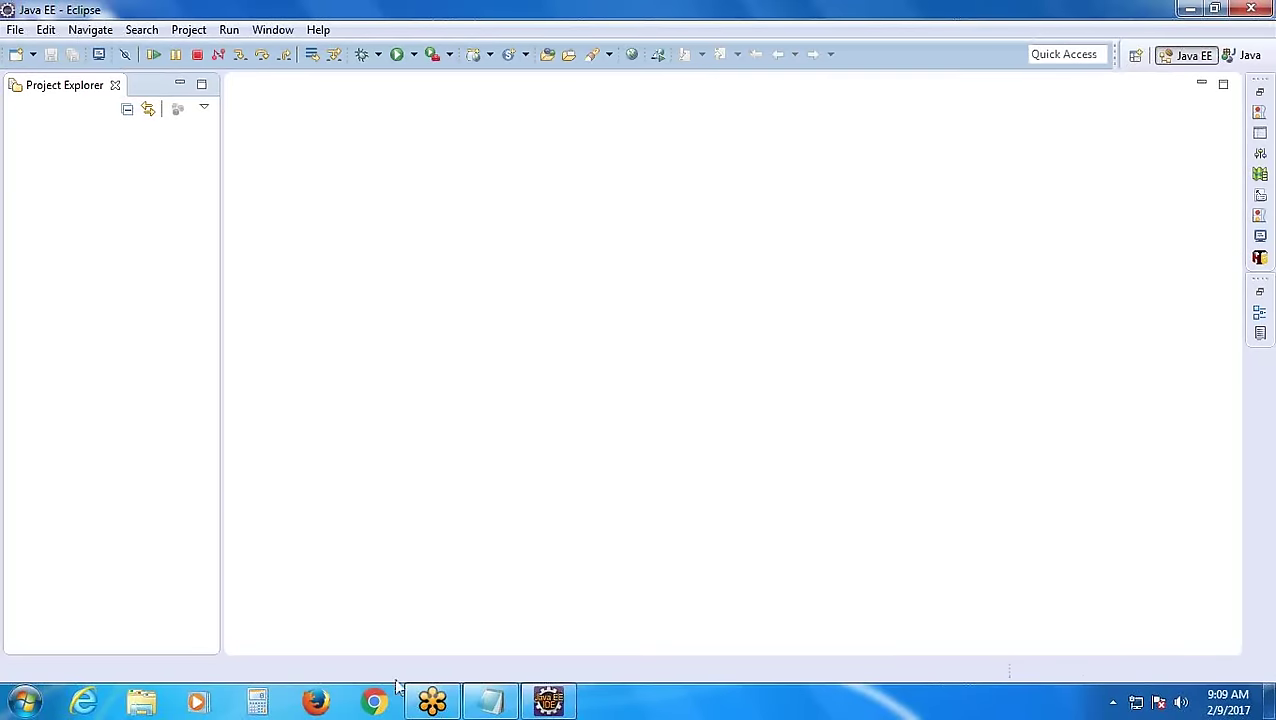
# Switch to the Selenium 8 notes in Notepad and add the line "Create Java Project" below the Eclipse steps separator
pyautogui.click(490, 702)
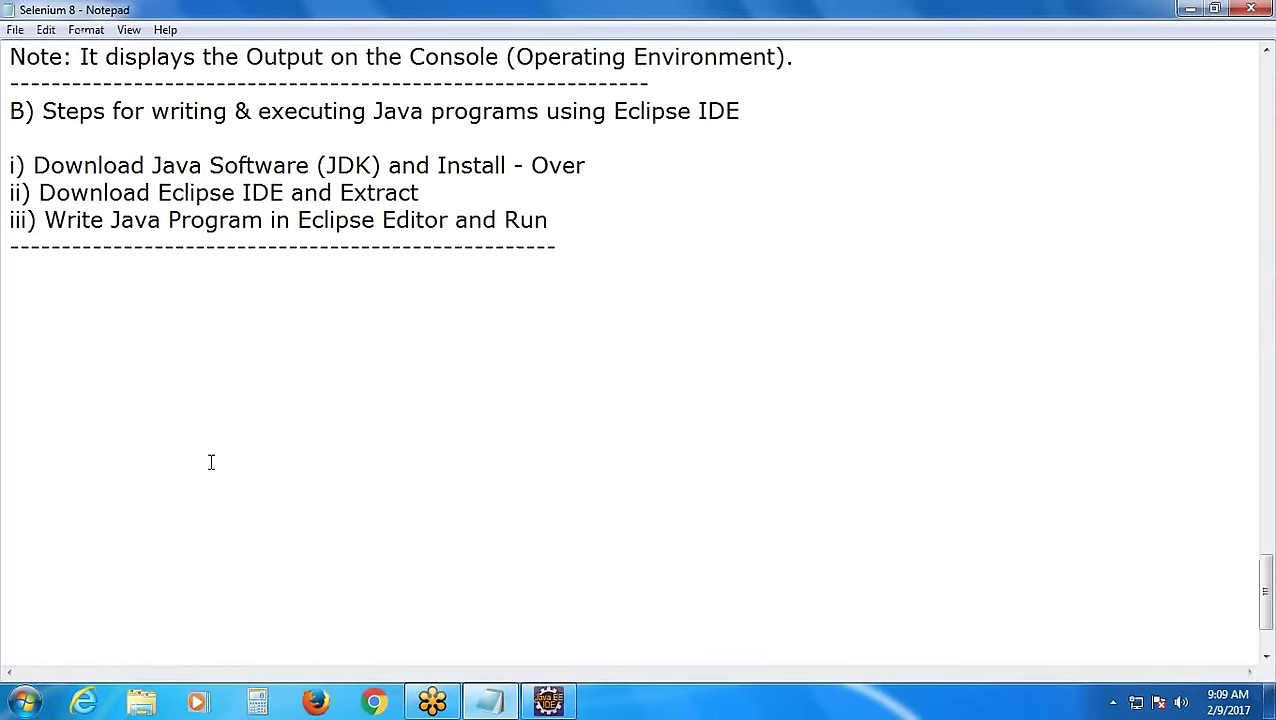
pyautogui.click(22, 282)
pyautogui.scroll(-2, 23, 281)
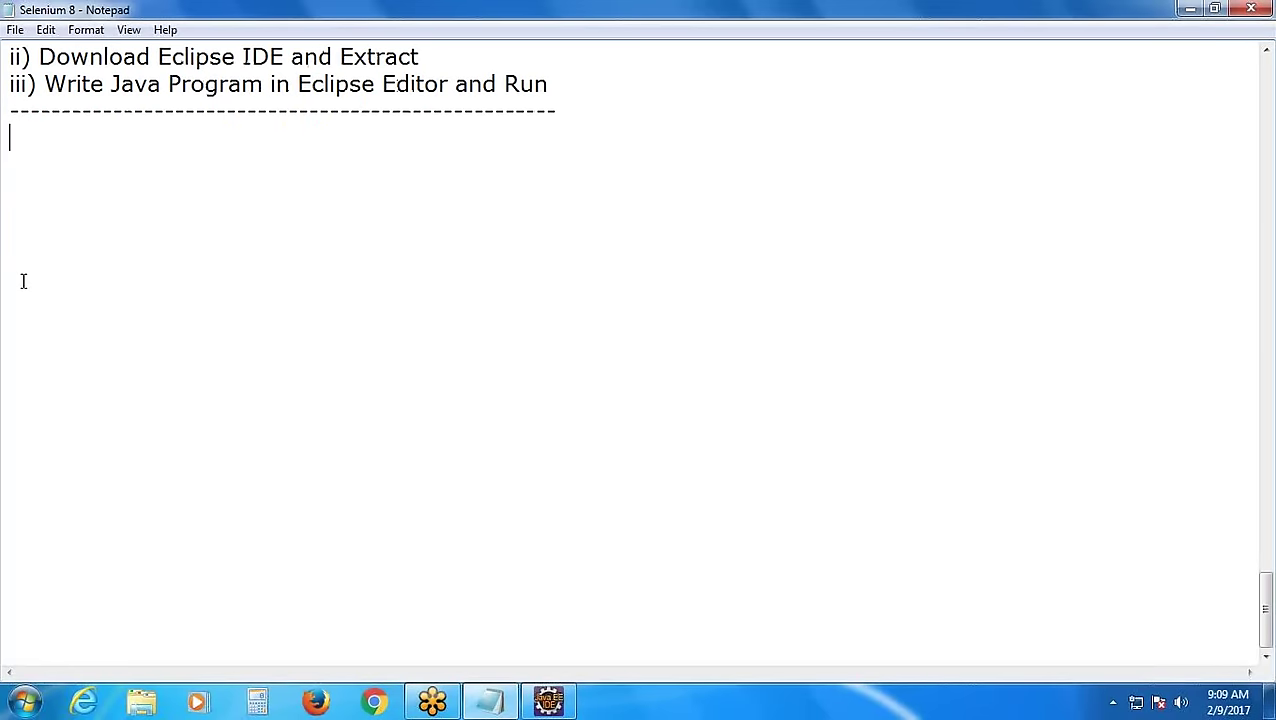
pyautogui.write('Create')
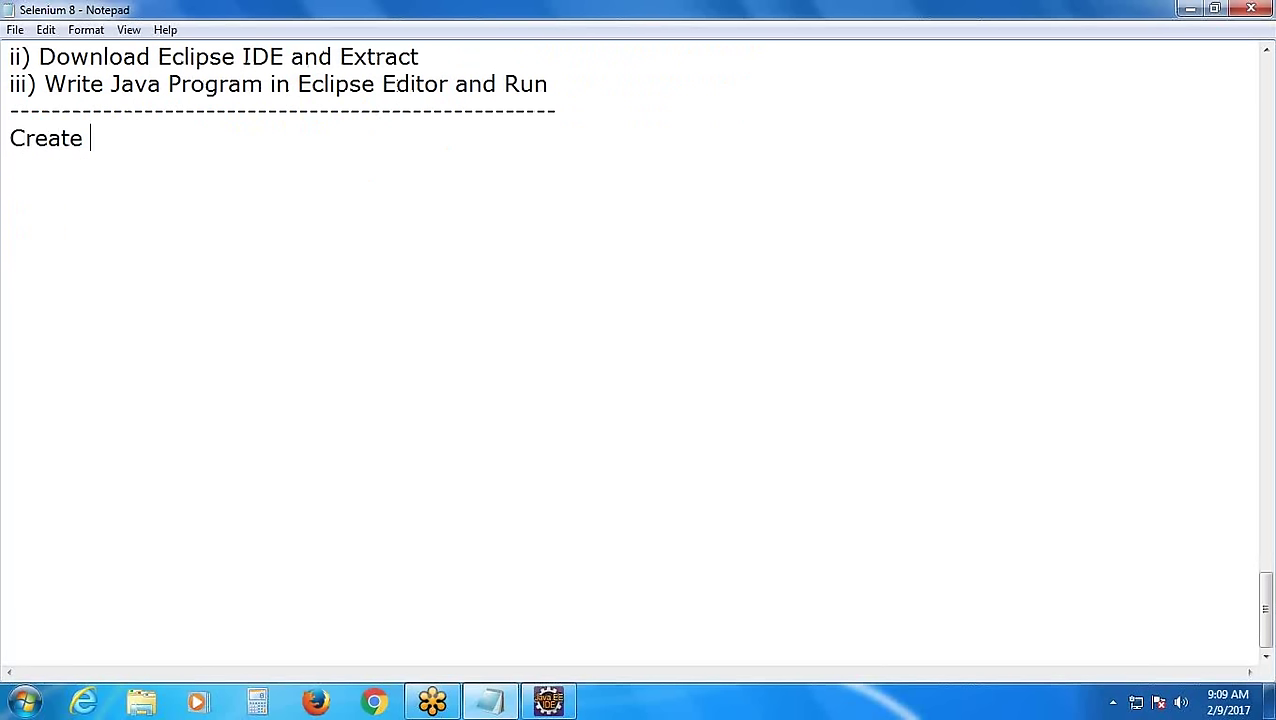
pyautogui.write(' Java pro')
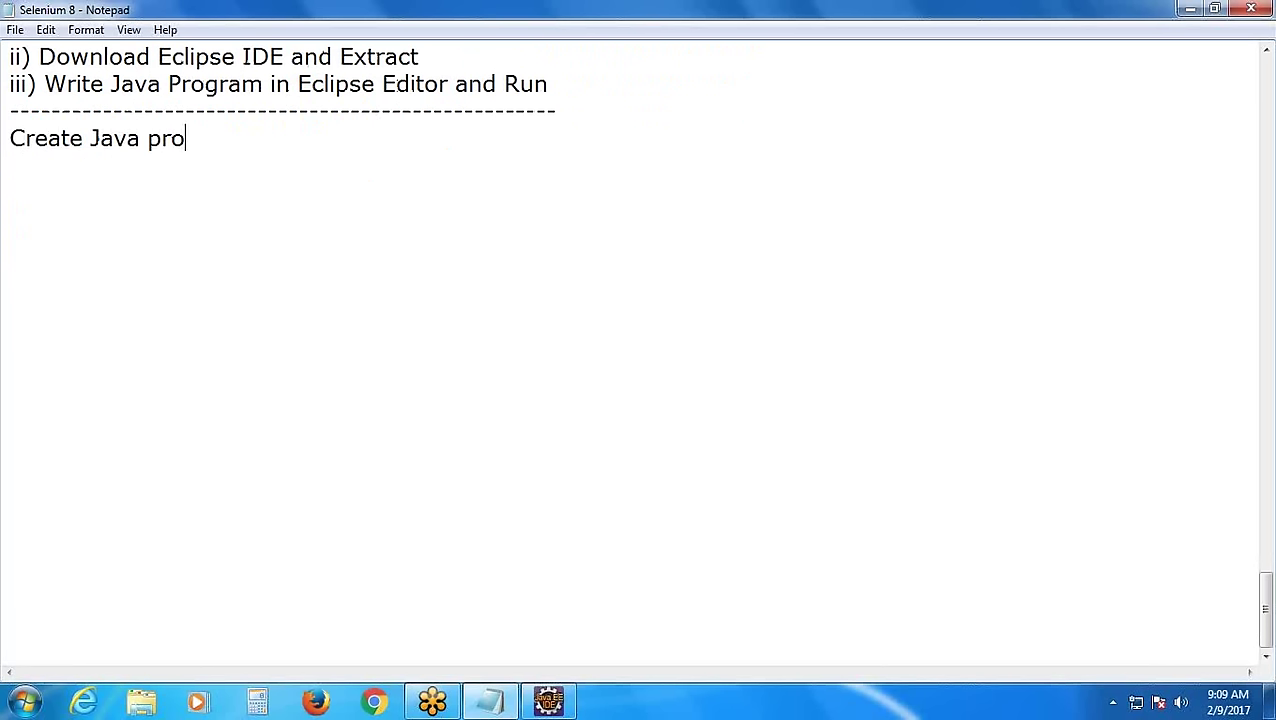
pyautogui.write('ject')
pyautogui.click(147, 140)
pyautogui.press('Delete')
pyautogui.write('P')
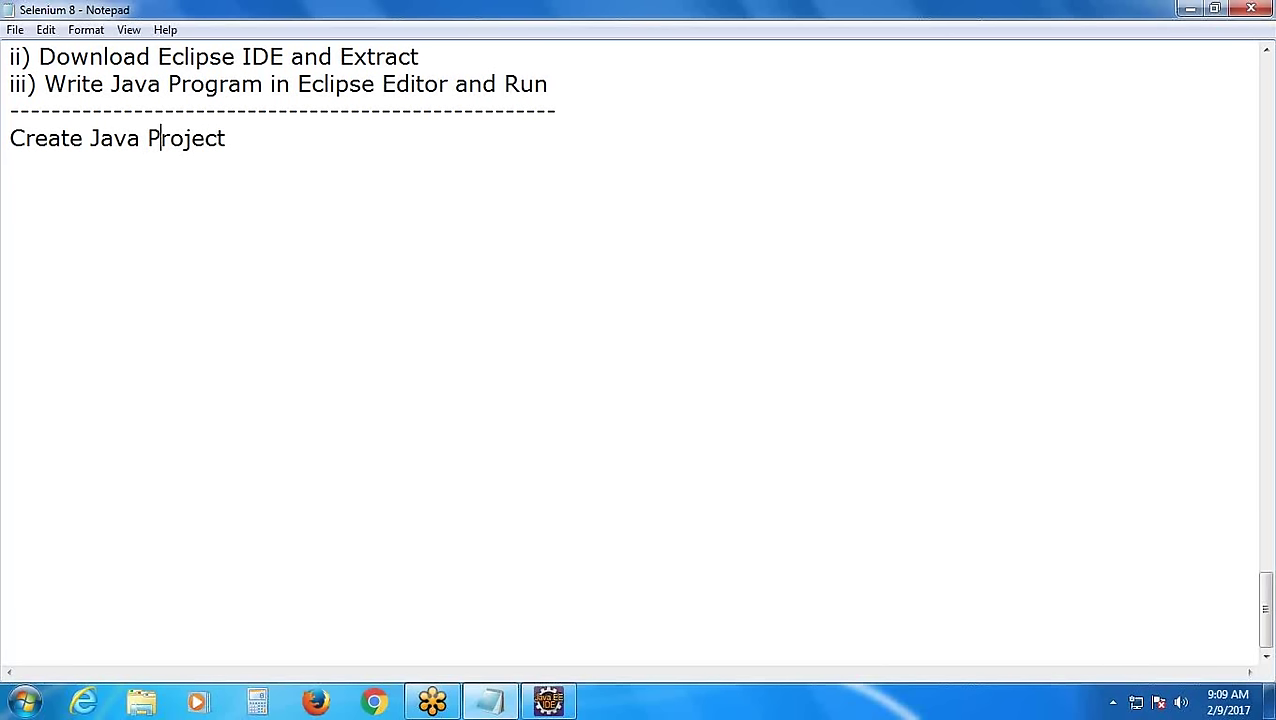
# Add the line "Create Java Package", indented one tab, under "Create Java Project"
pyautogui.click(237, 138)
pyautogui.press('Return')
pyautogui.press('Tab')
pyautogui.write('Create ')
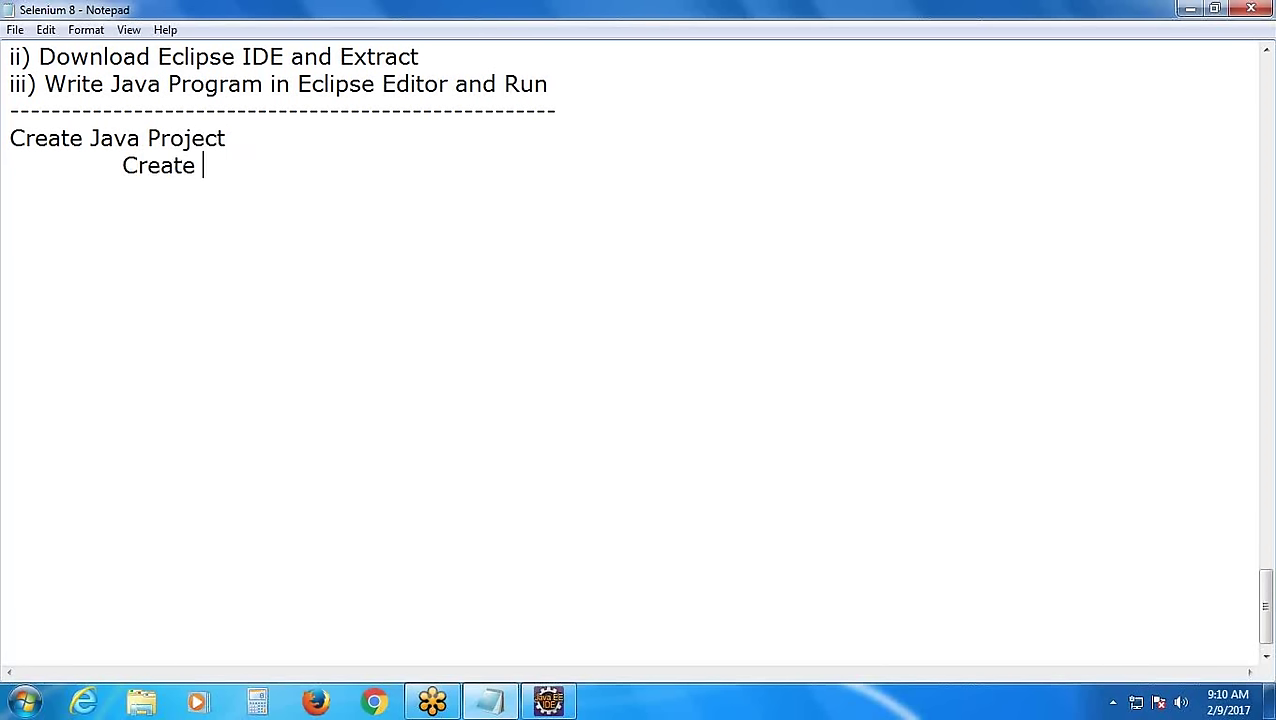
pyautogui.write('Java Pac')
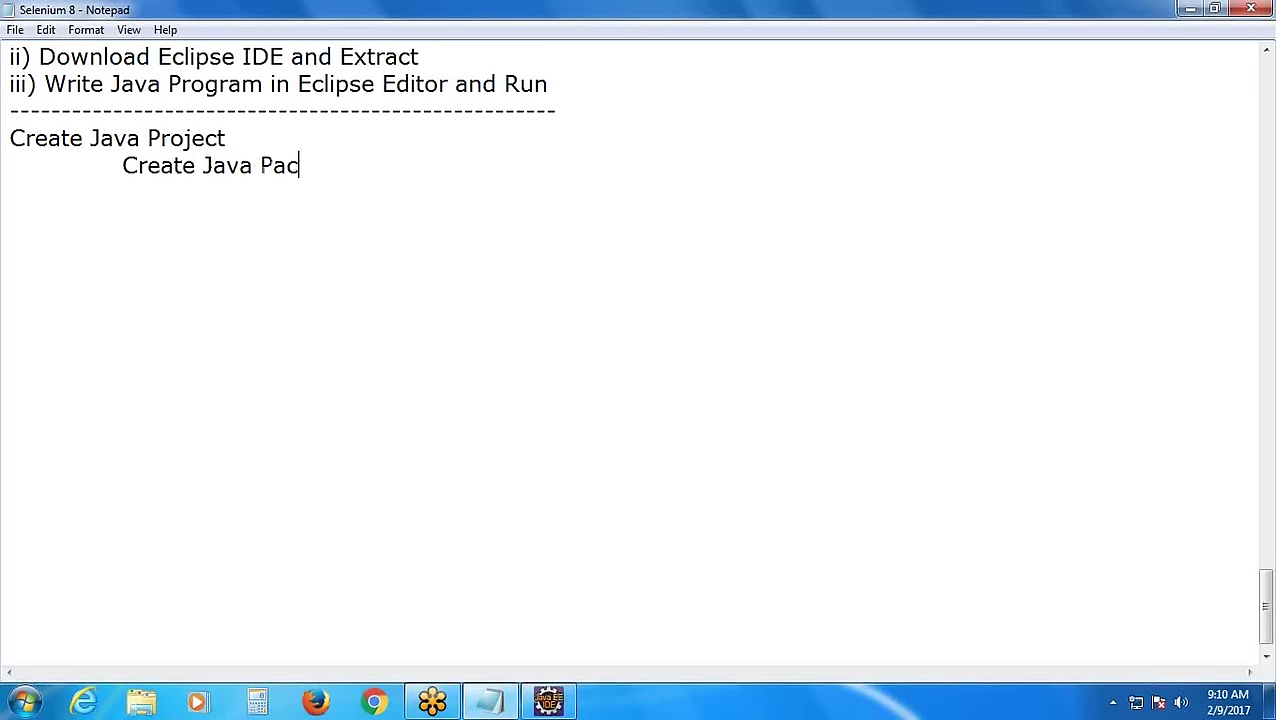
pyautogui.write('kage')
# Add the line "Create Java Class", indented two tabs, under "Create Java Package"
pyautogui.press('Return')
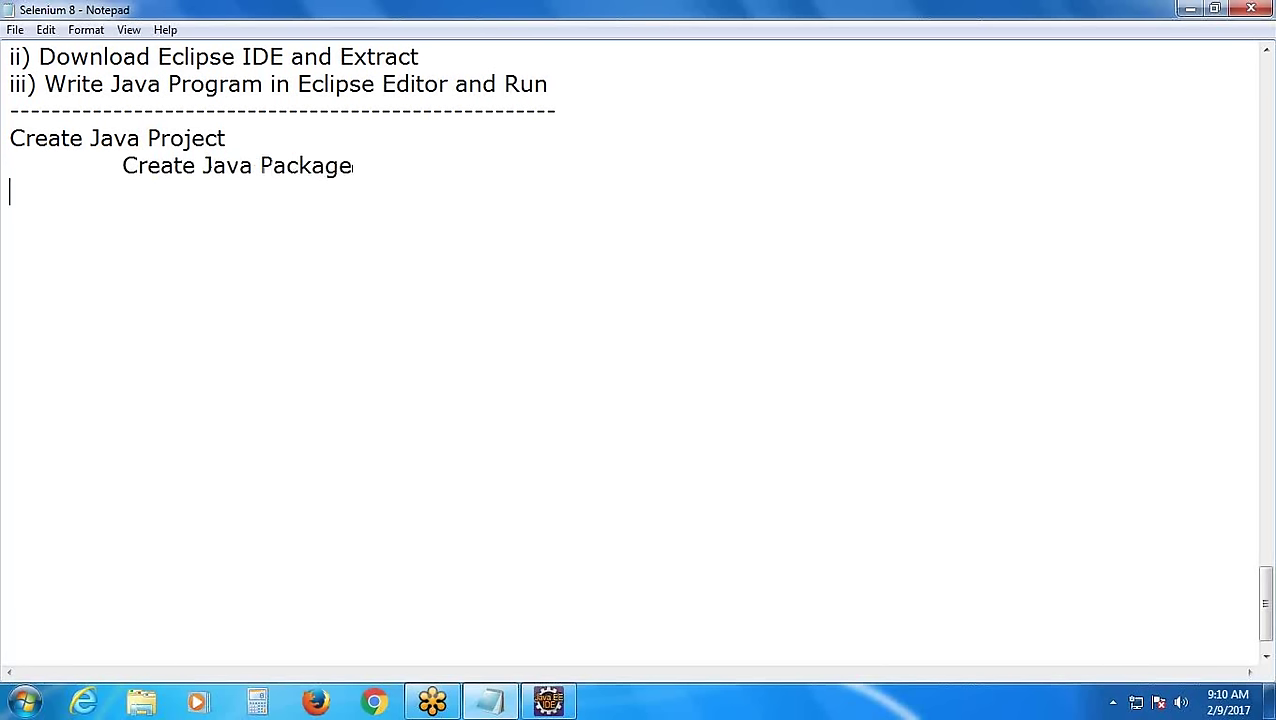
pyautogui.press('Tab')
pyautogui.press('Tab')
pyautogui.write('Create J')
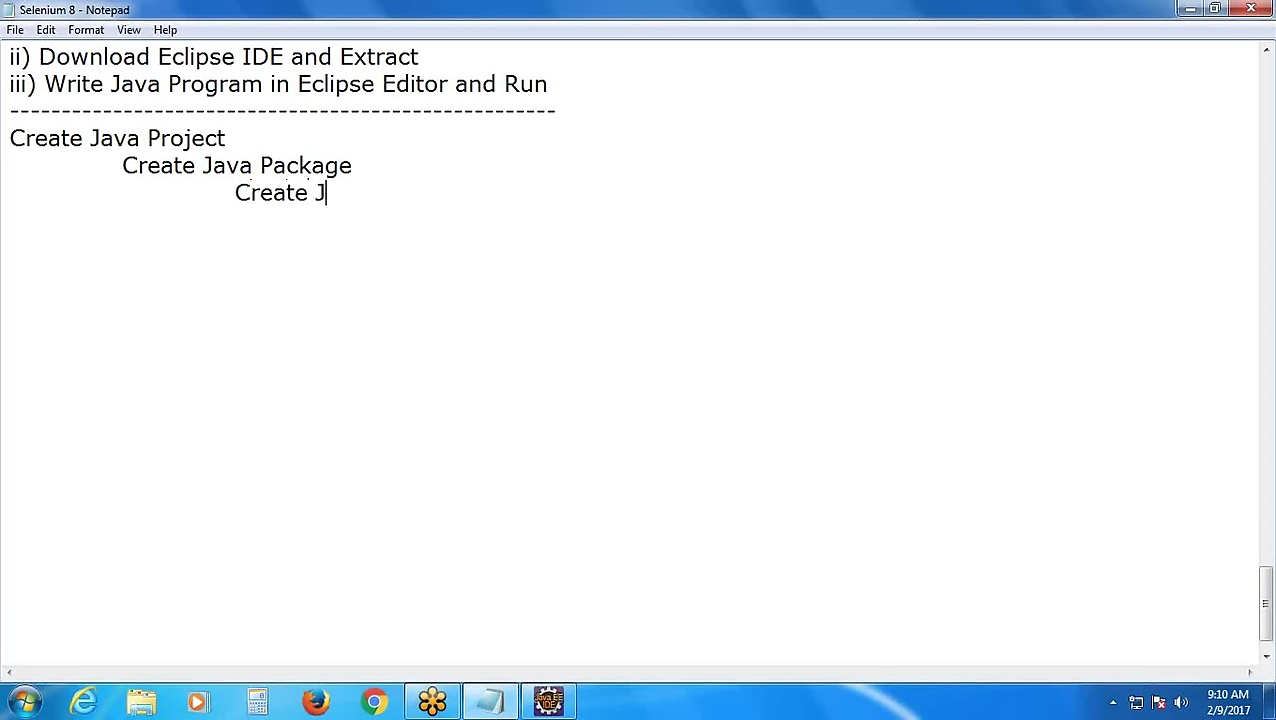
pyautogui.write('ava Class')
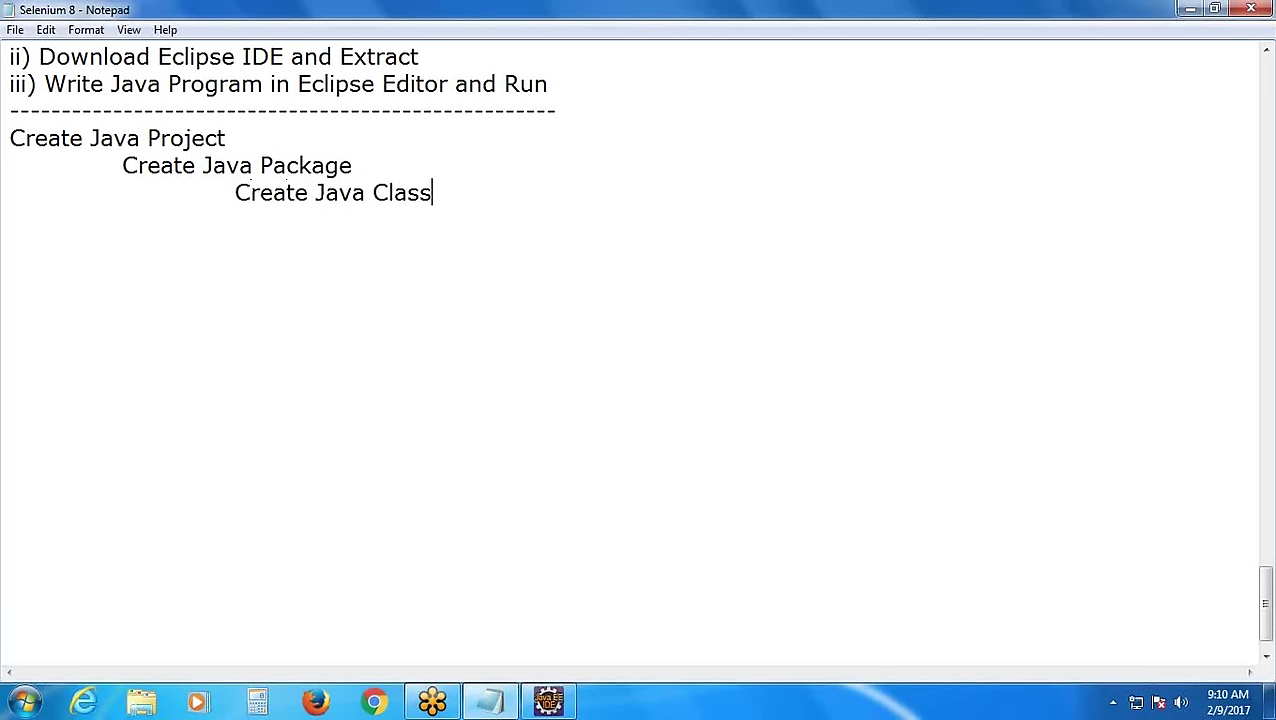
# Add the unindented line "Write Java Code/program in the Java Class and Execute" below the Java class line
pyautogui.press('Return')
pyautogui.write('Writ')
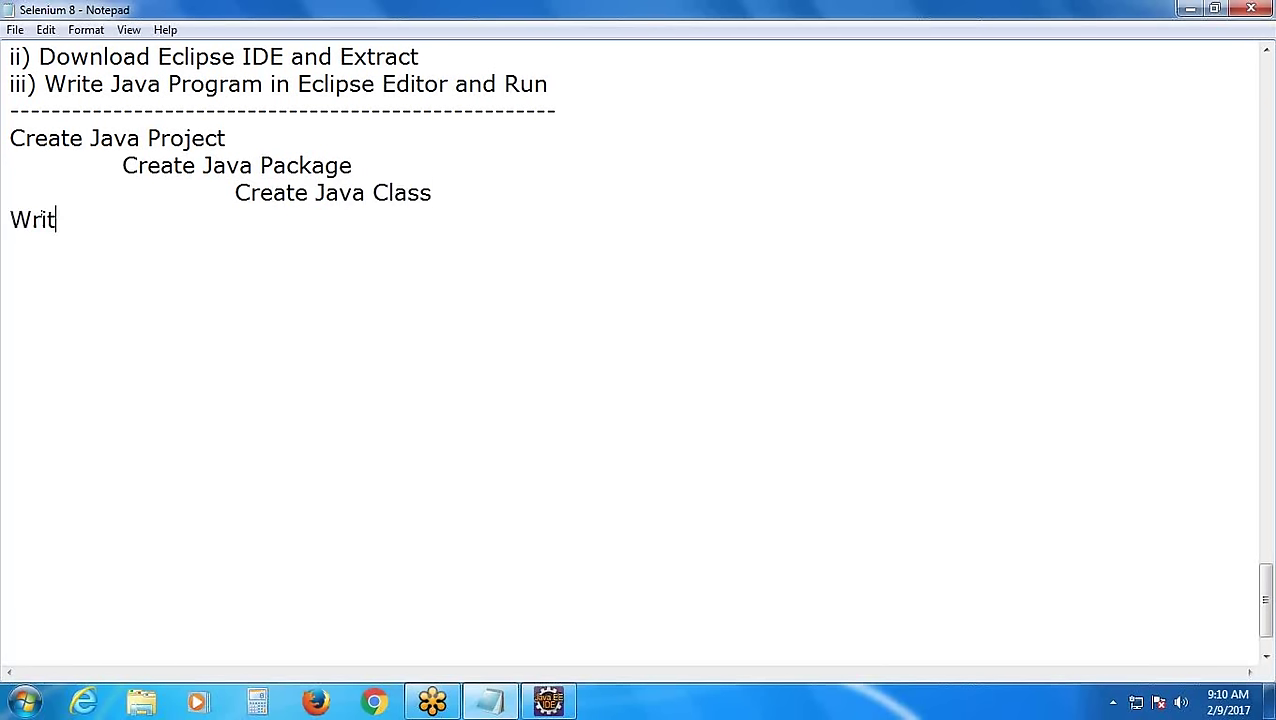
pyautogui.write('e Java C')
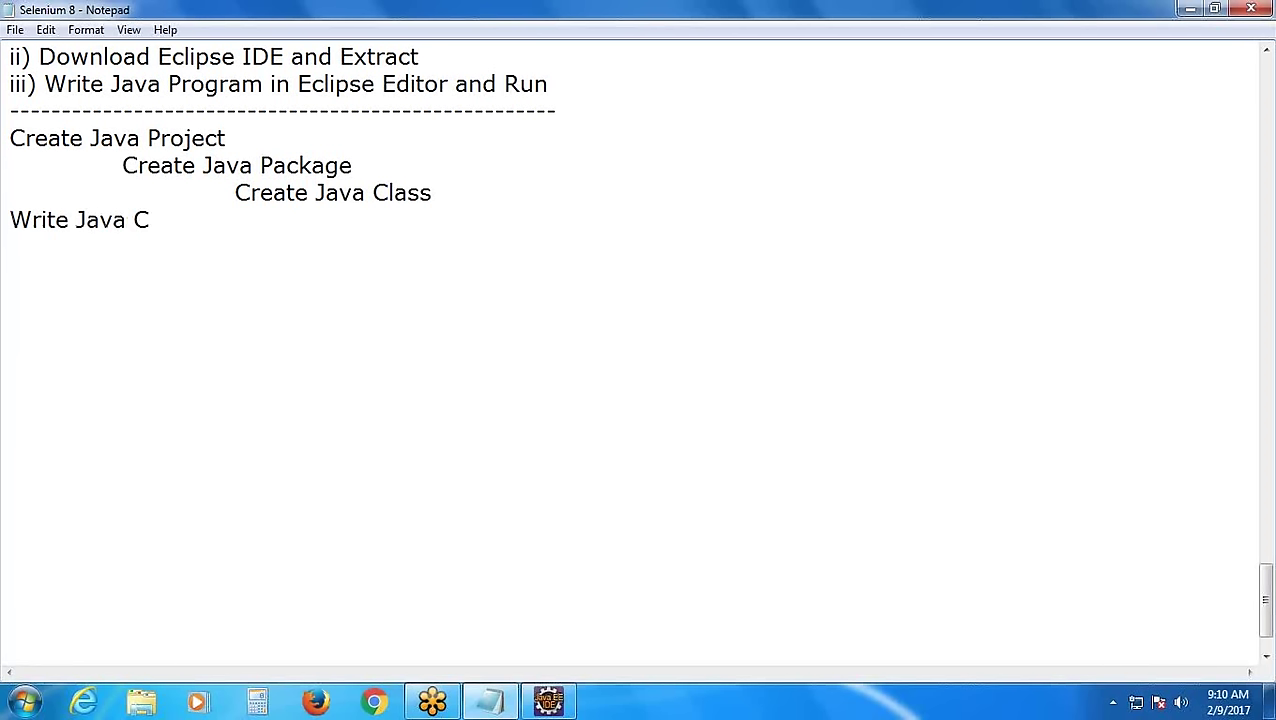
pyautogui.write('ode/pr')
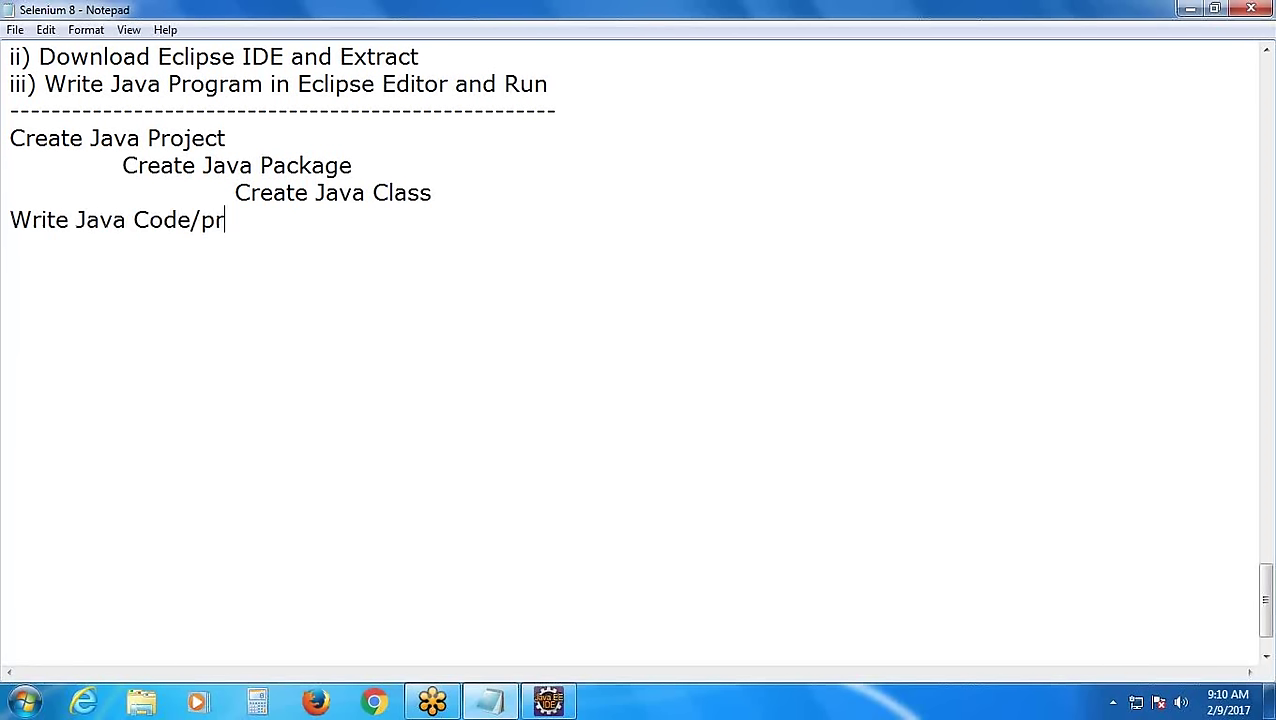
pyautogui.write('ogram ')
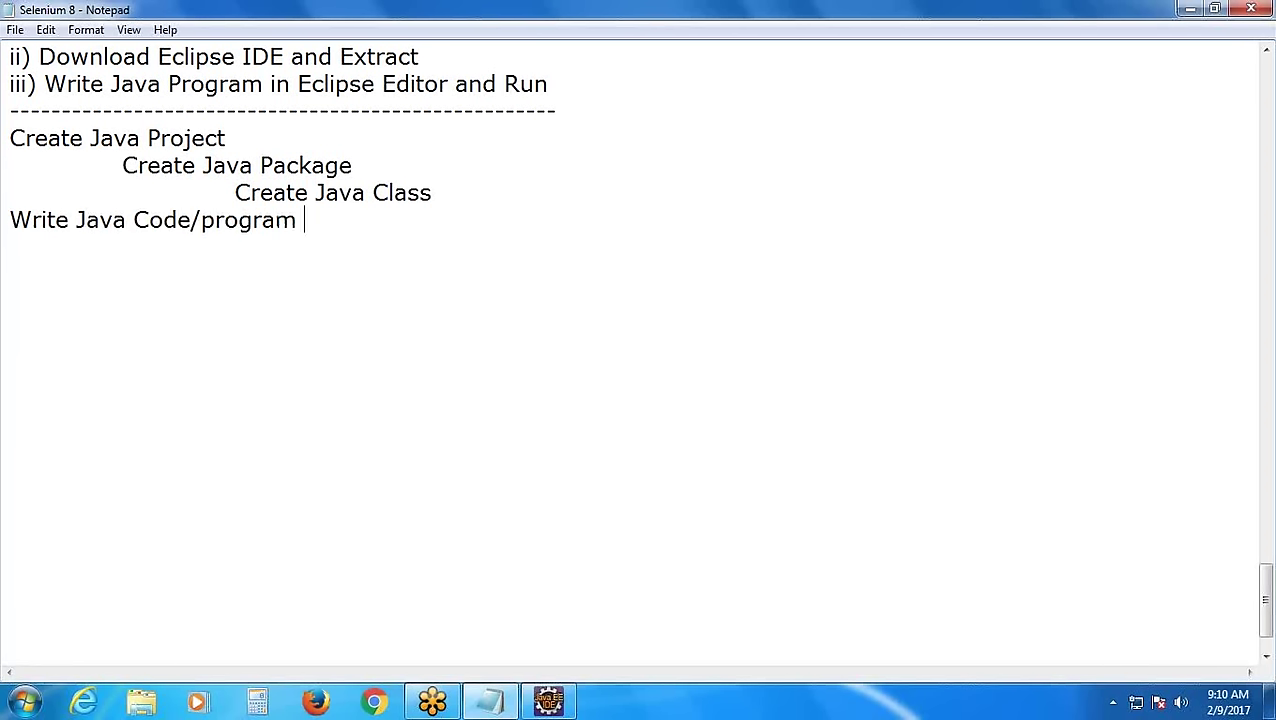
pyautogui.write('in the Java')
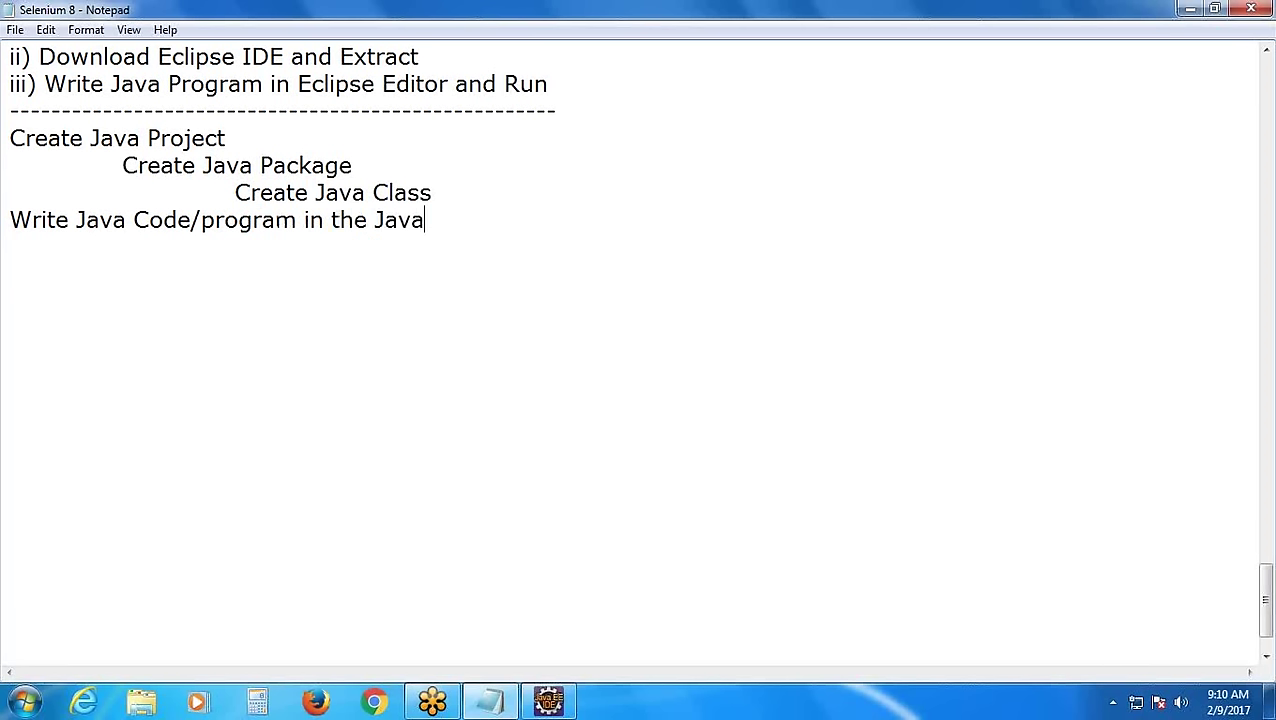
pyautogui.write(' Class ')
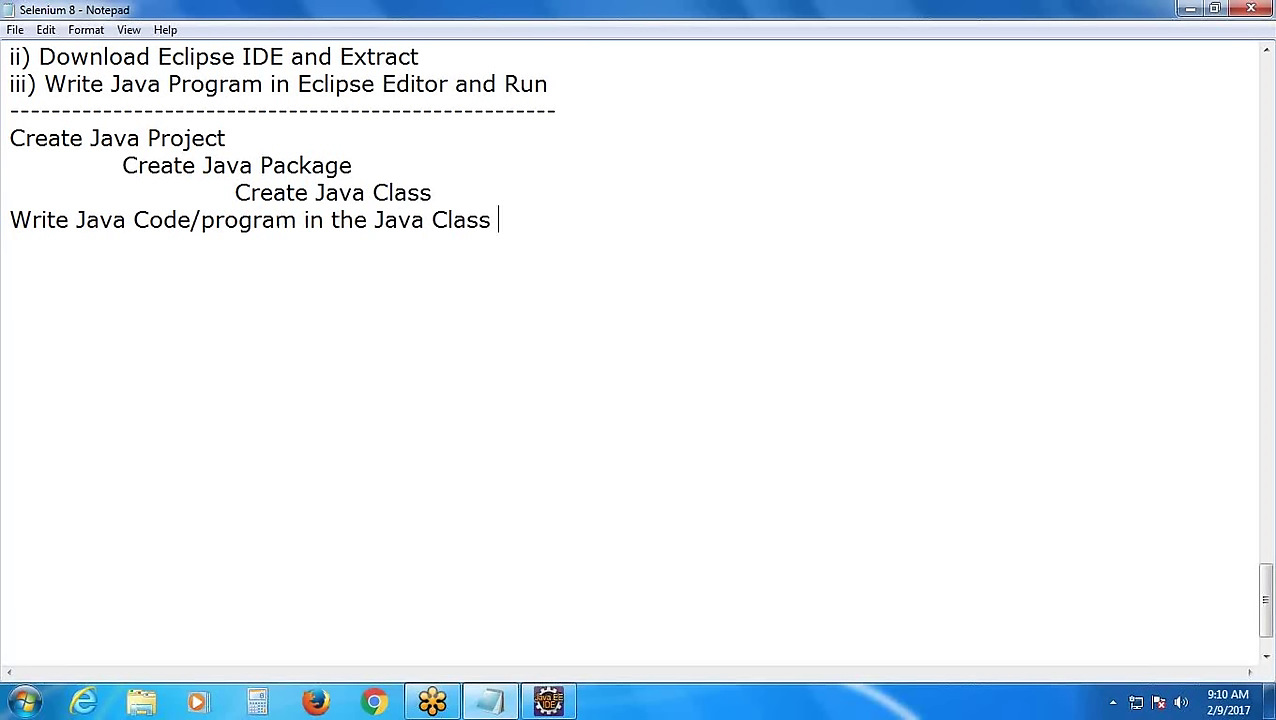
pyautogui.write('and Exe')
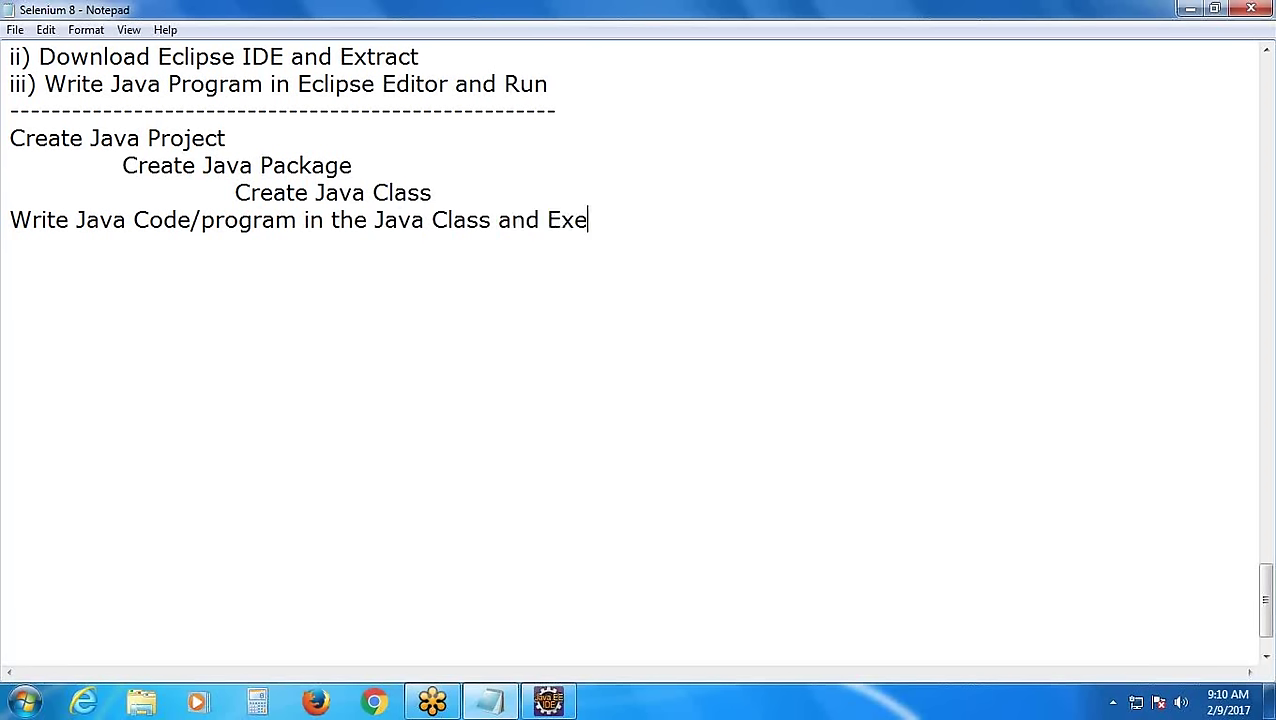
pyautogui.write('cute')
# Close off the project, package and class notes with a dashed separator line underneath
pyautogui.press('Return')
pyautogui.write('--------------------')
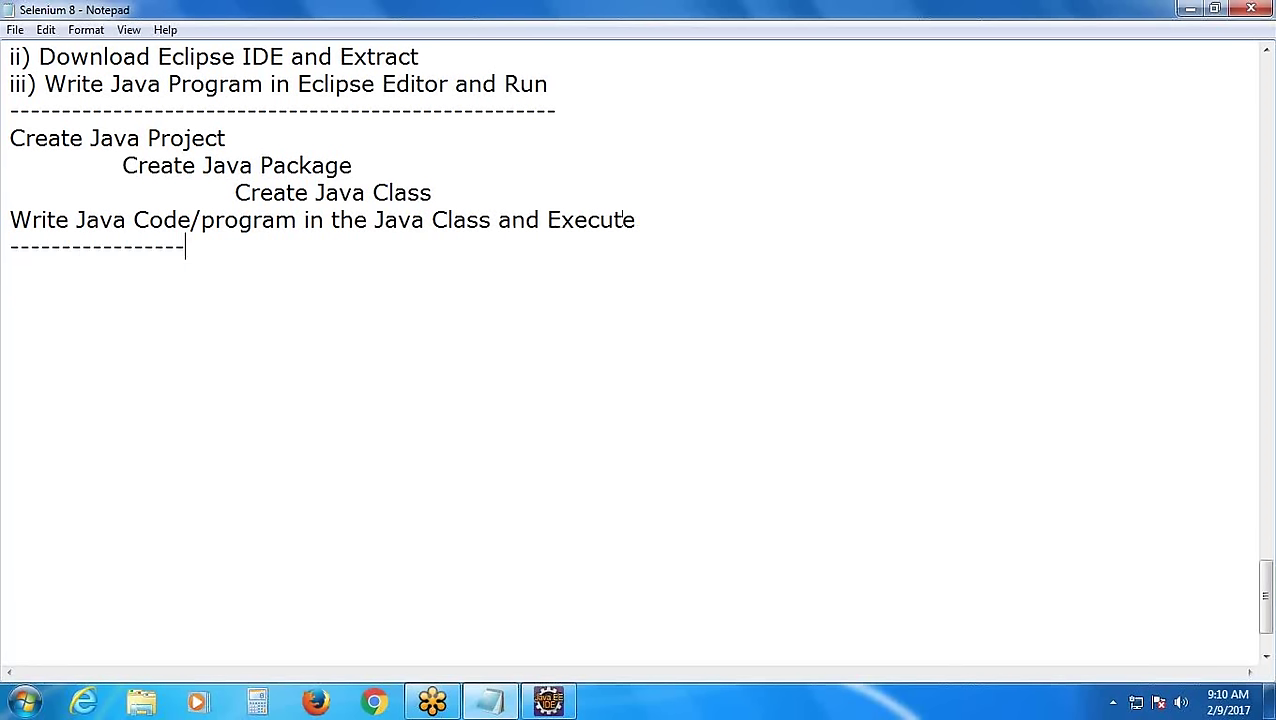
pyautogui.write('-------------------------------------------------------------------------------------------')
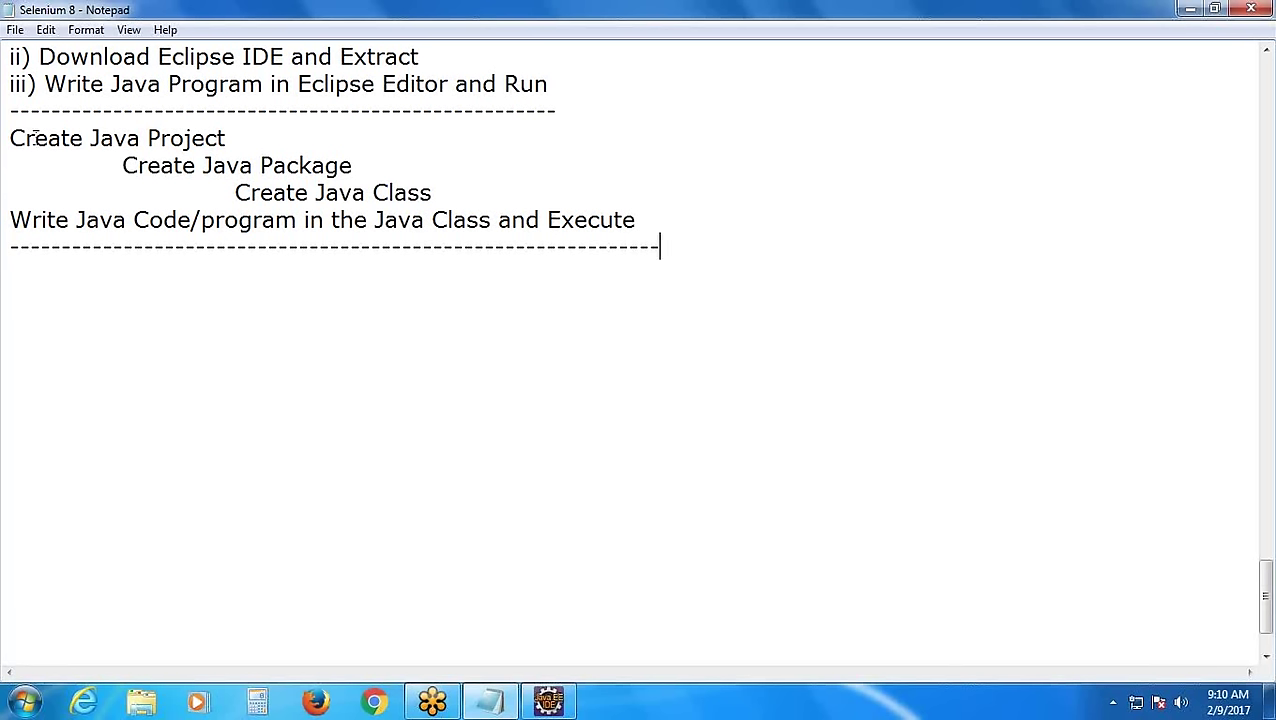
# Minimize the Selenium 8 notes and exit the running Eclipse session
pyautogui.click(1189, 9)
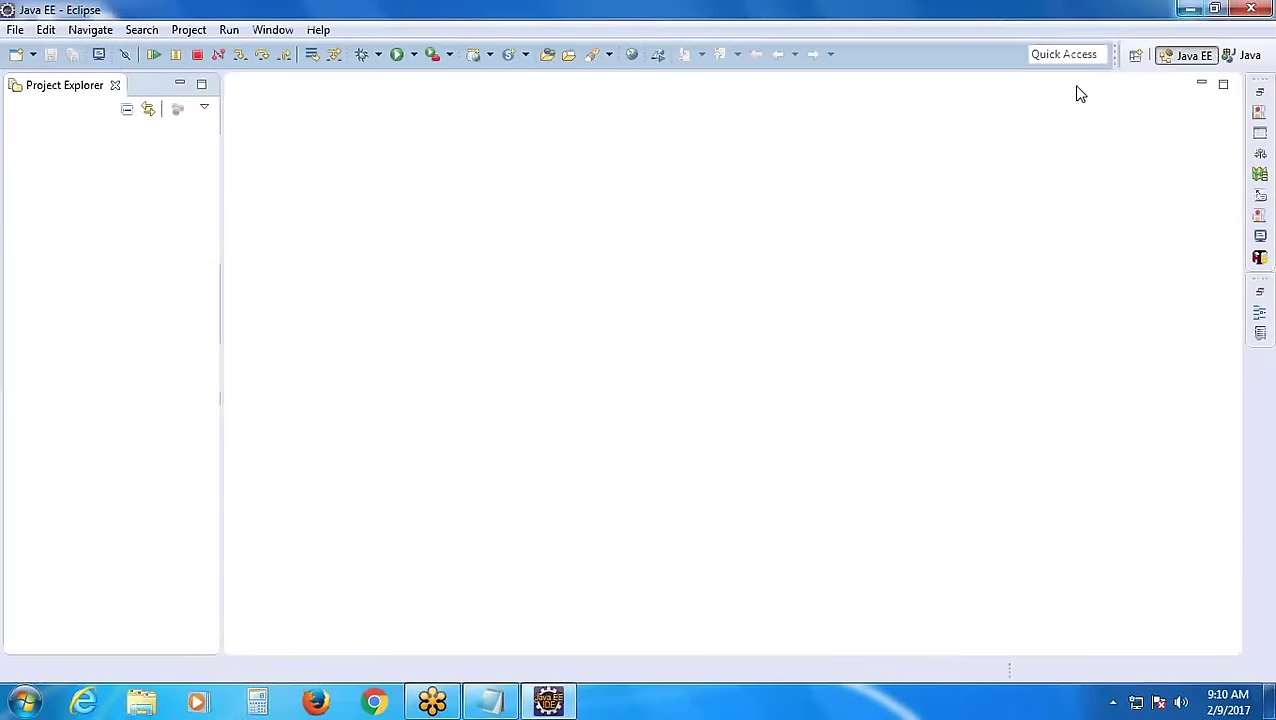
pyautogui.click(1251, 9)
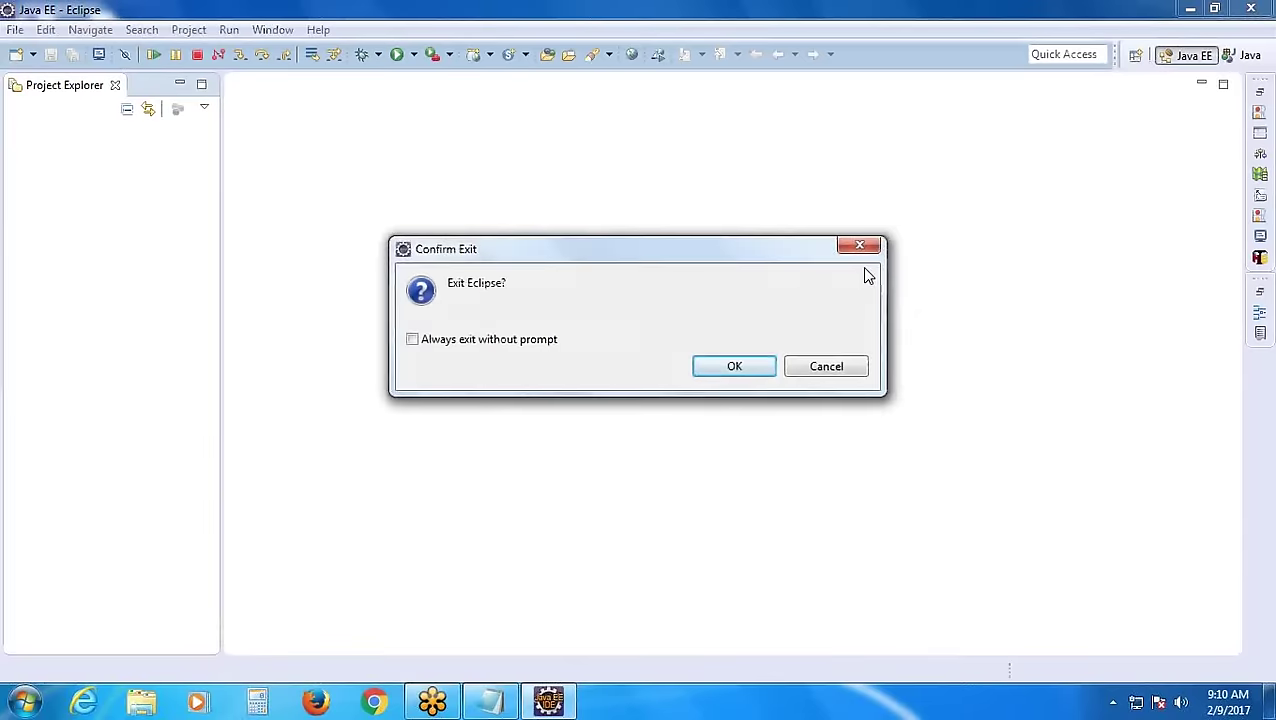
pyautogui.click(734, 367)
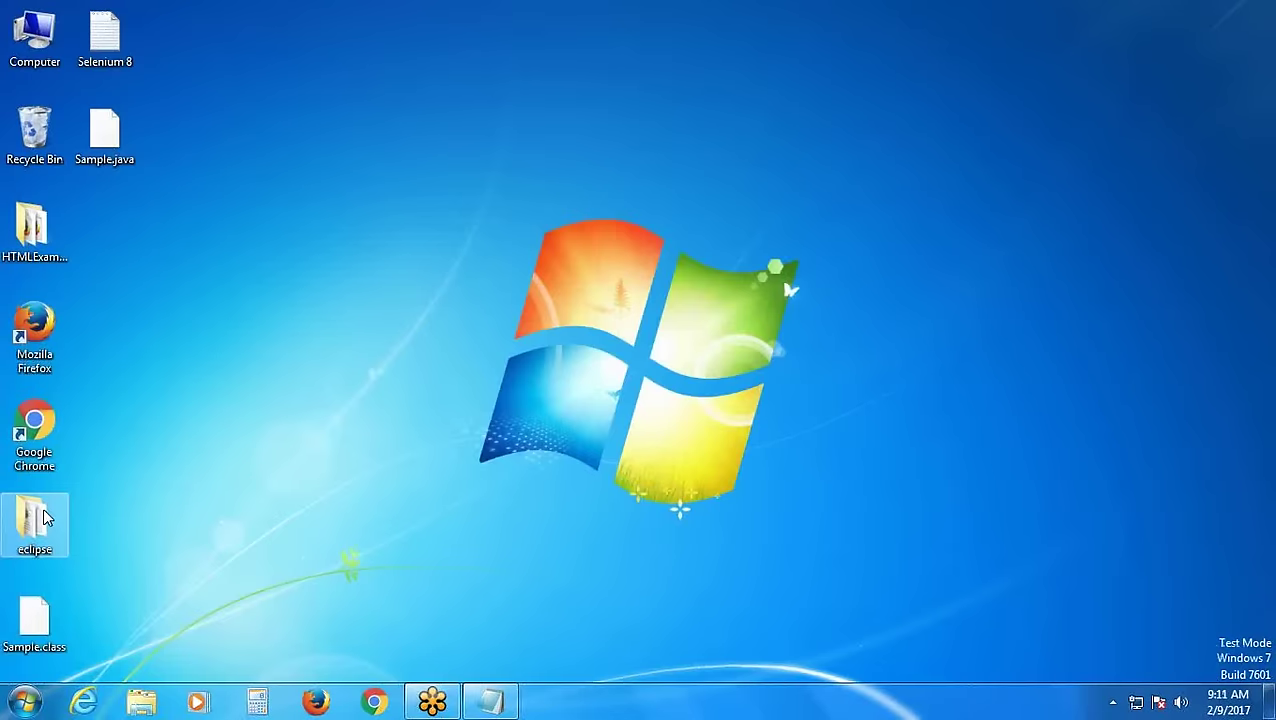
# Launch Eclipse from the eclipse folder on the desktop, close that folder and accept the proposed workspace
pyautogui.doubleClick(43, 512)
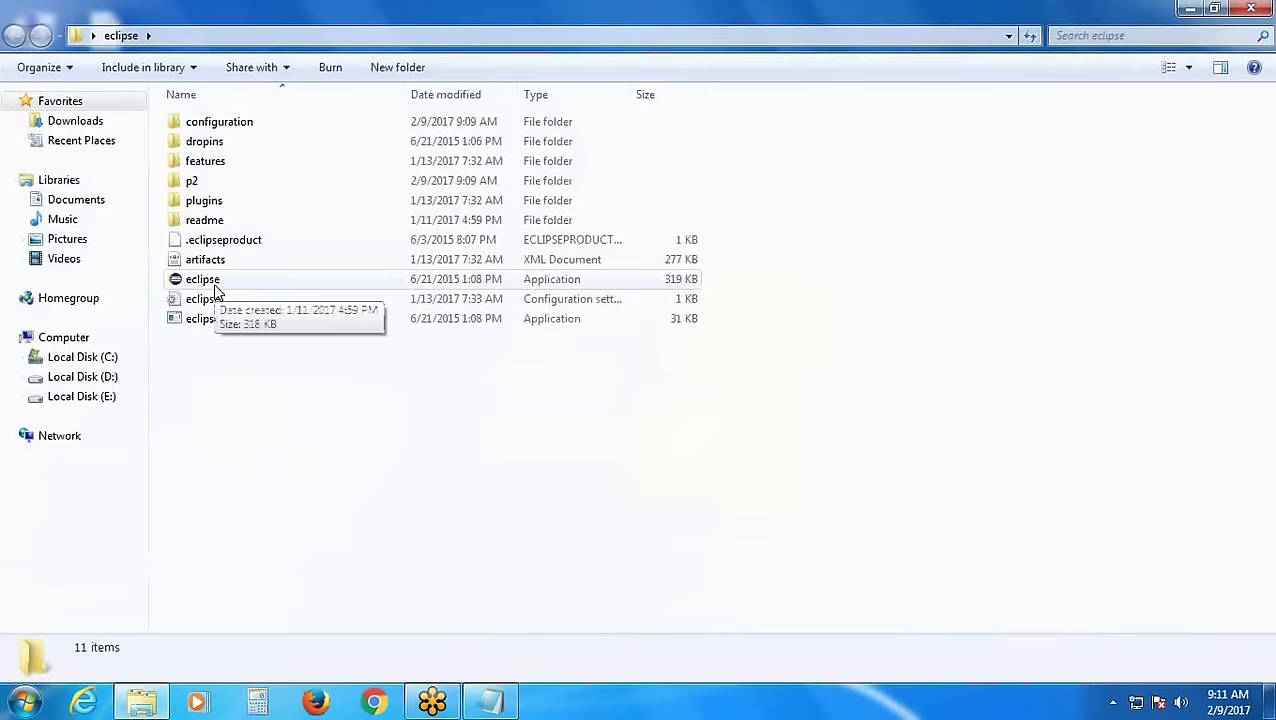
pyautogui.doubleClick(205, 280)
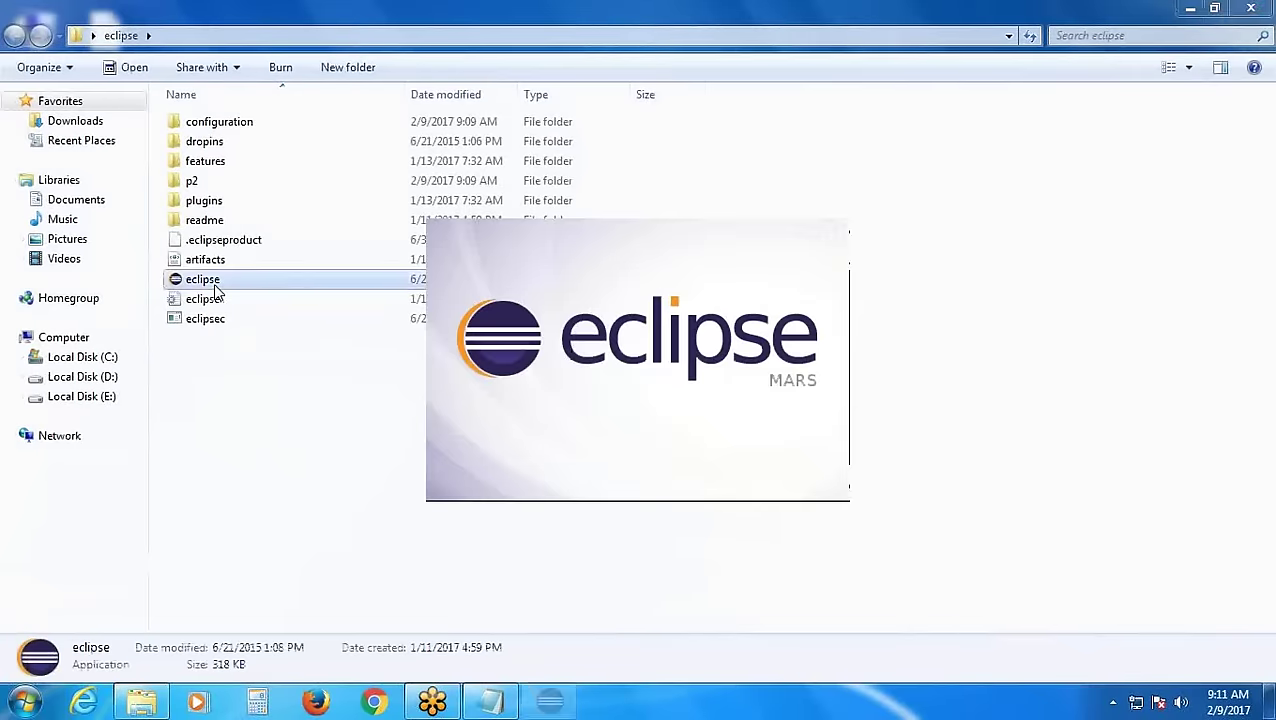
pyautogui.click(1262, 10)
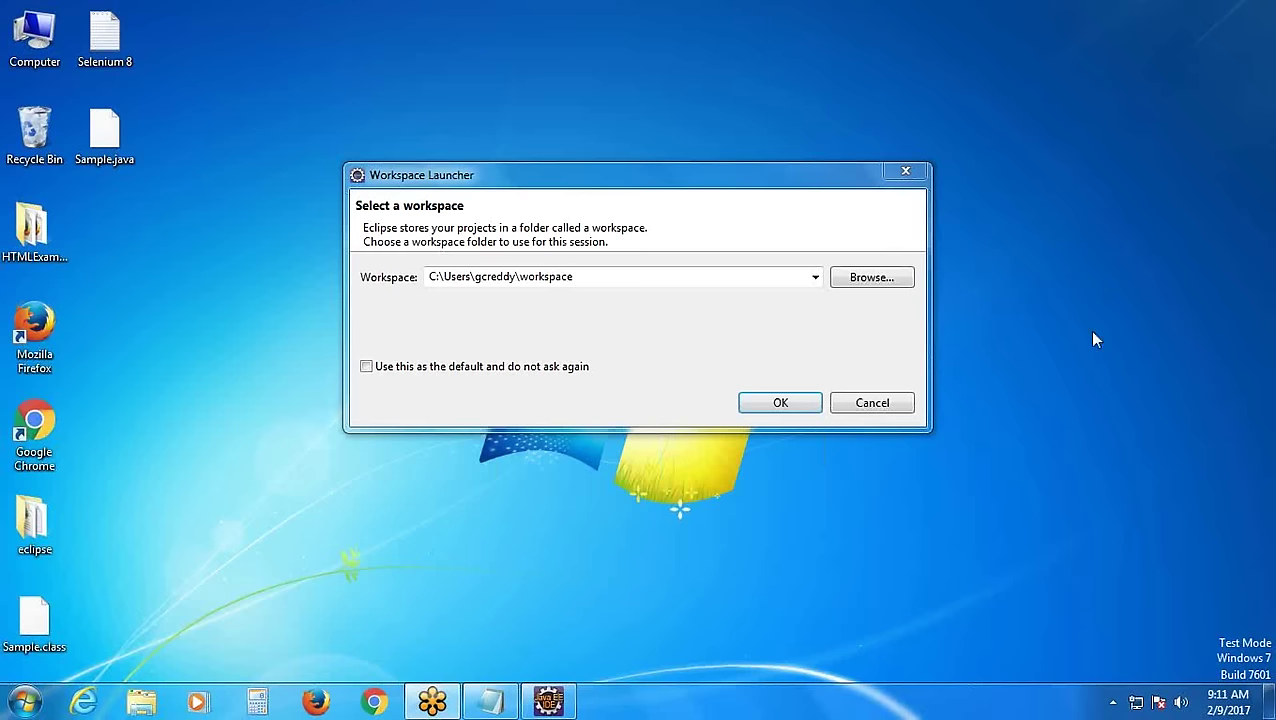
pyautogui.click(782, 403)
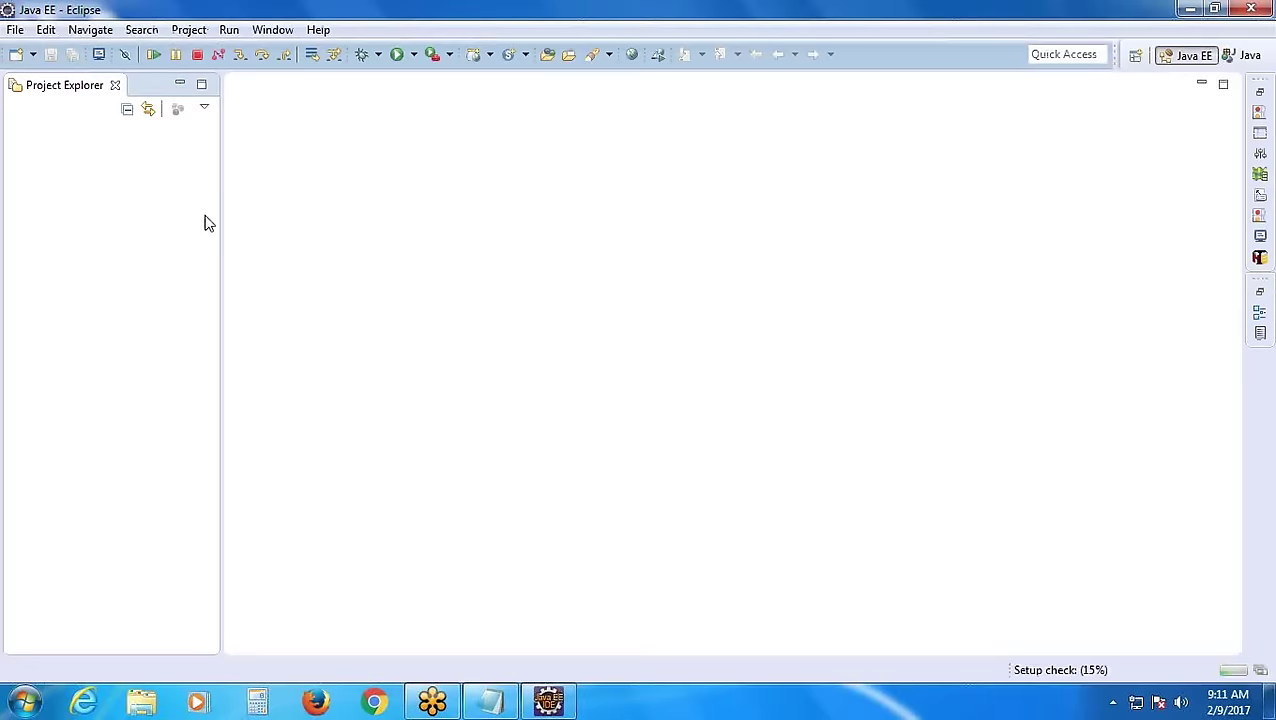
# Start a new Java Project by filtering the creation wizards for "Java"
pyautogui.click(15, 30)
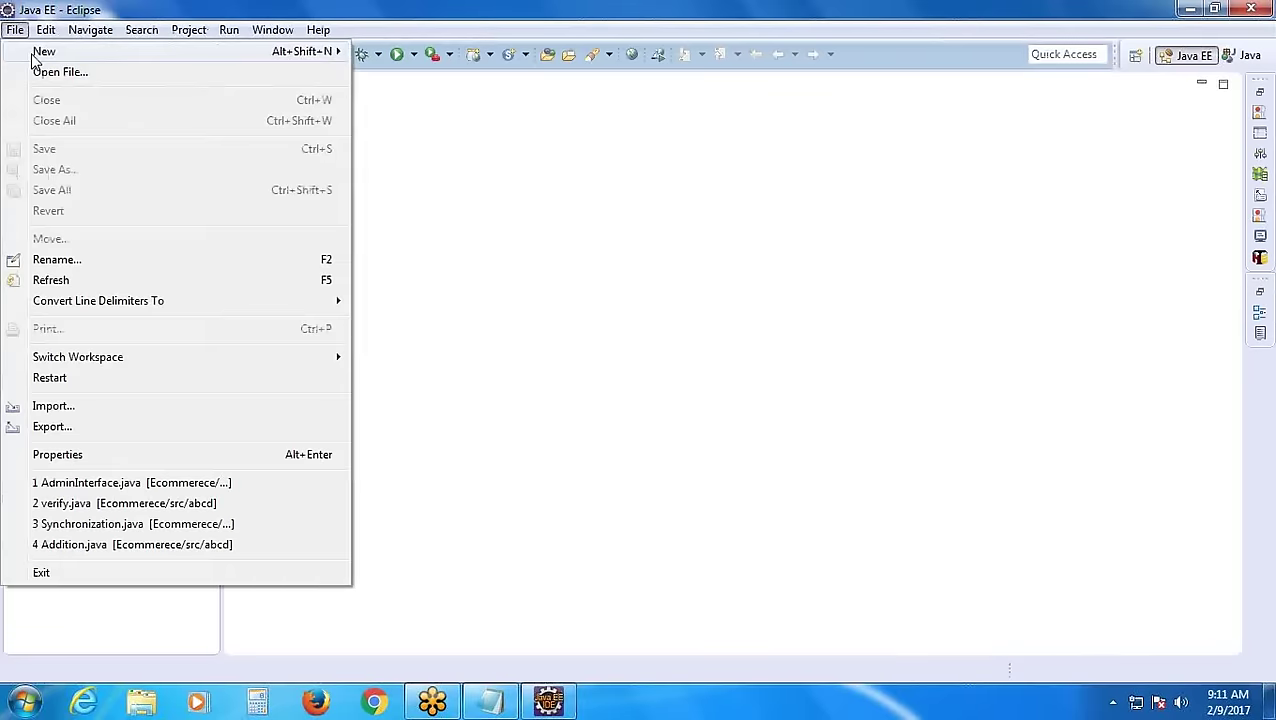
pyautogui.moveTo(35, 55)
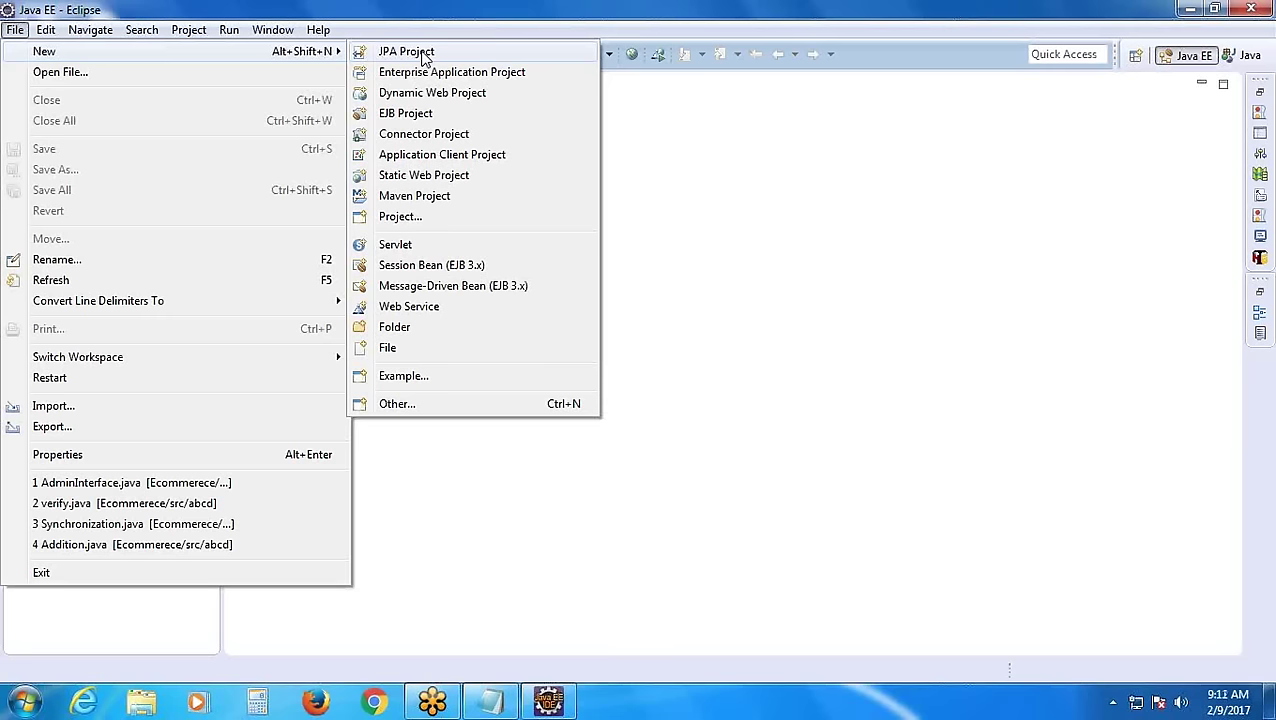
pyautogui.click(407, 408)
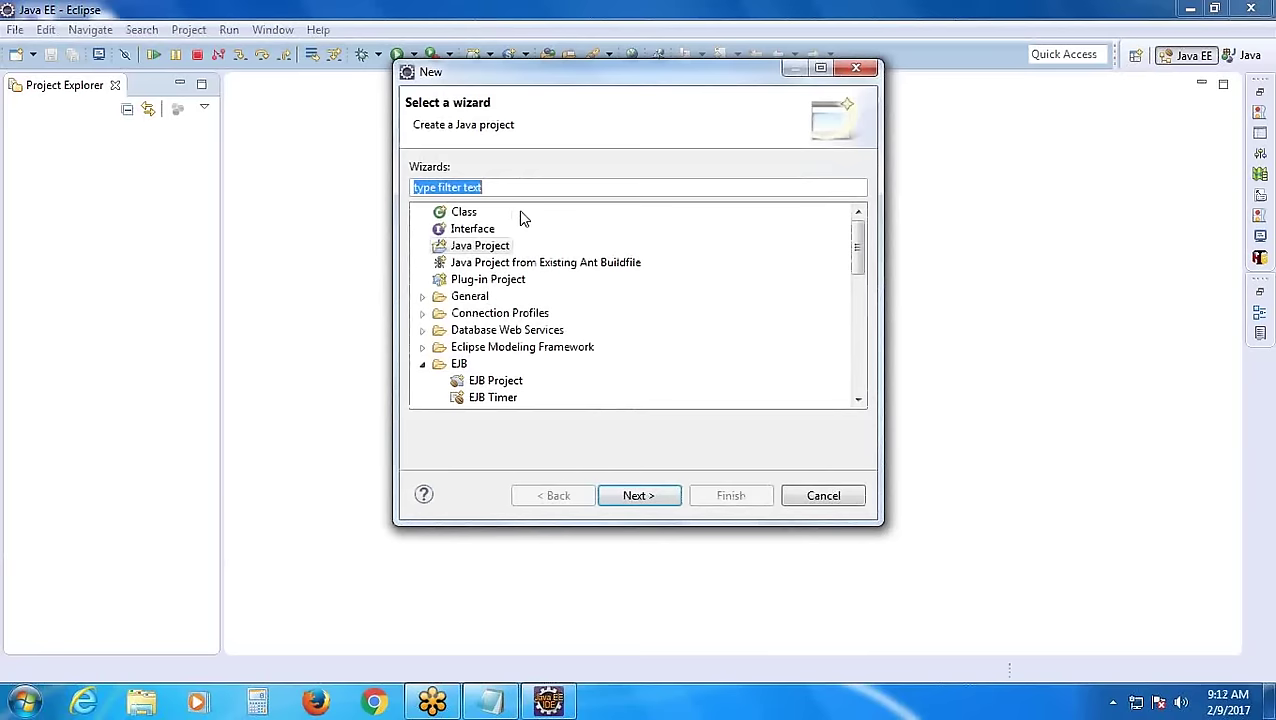
pyautogui.write('Ja')
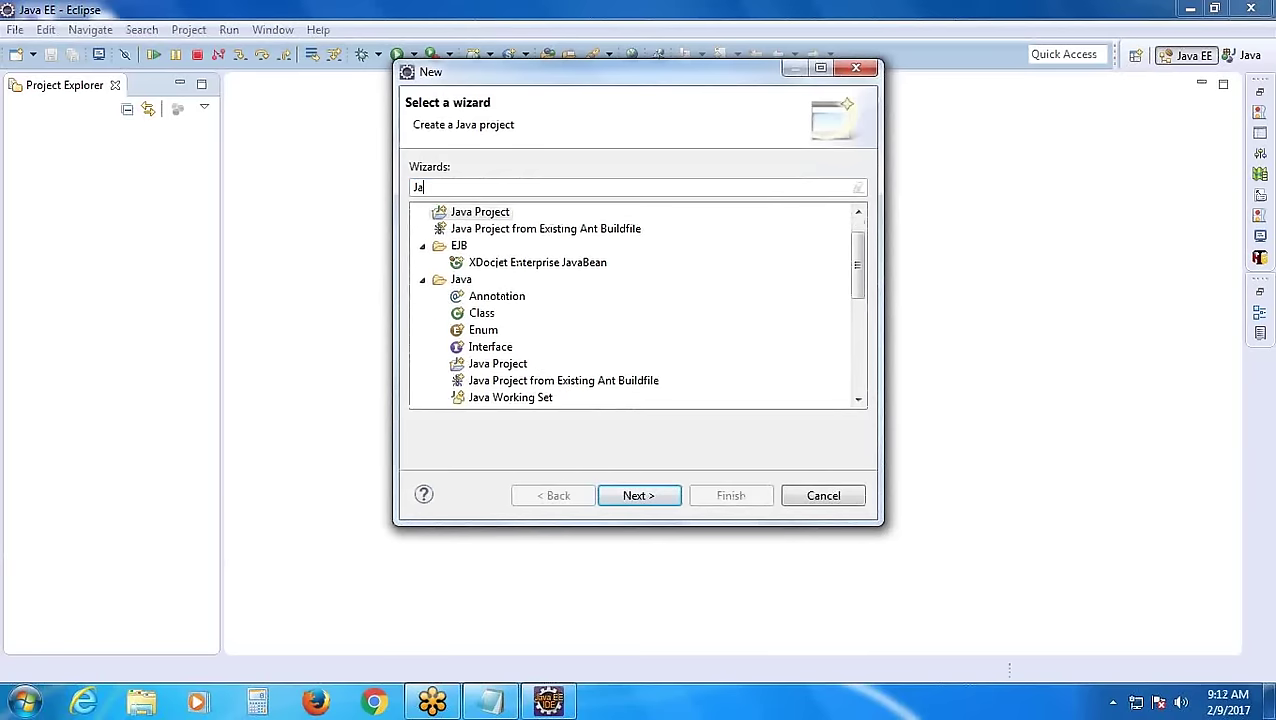
pyautogui.write('va')
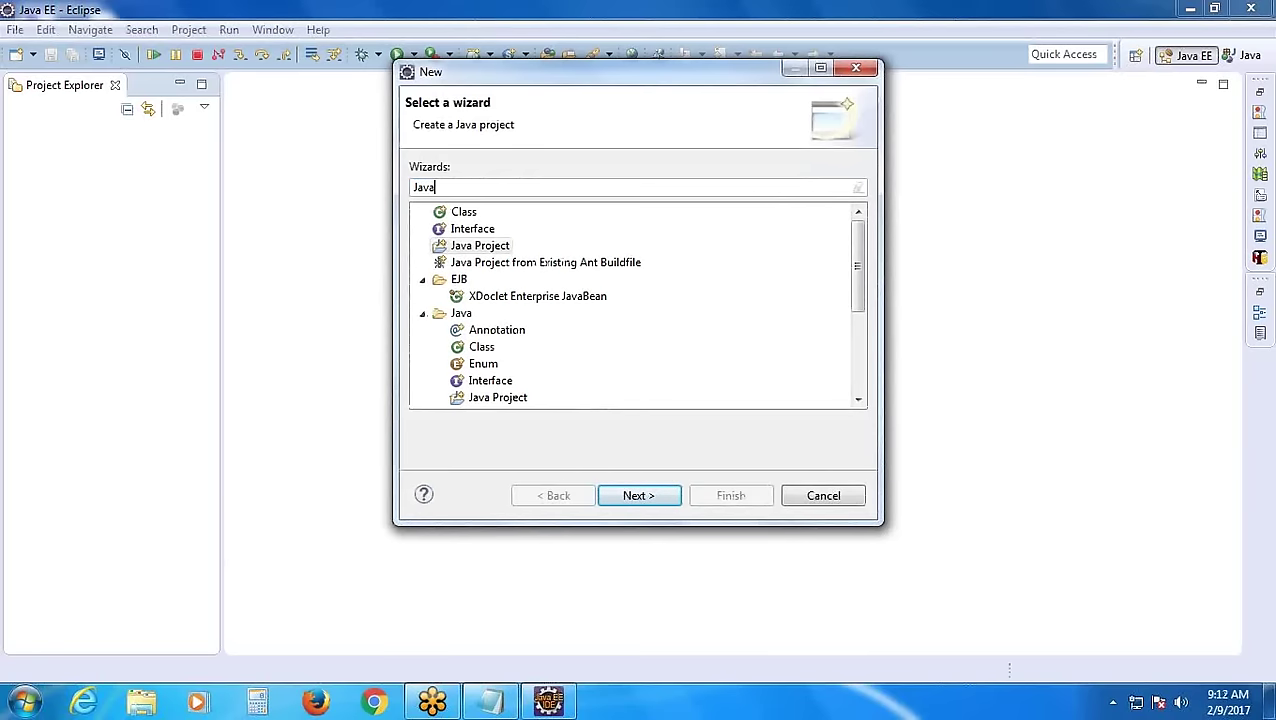
pyautogui.doubleClick(506, 255)
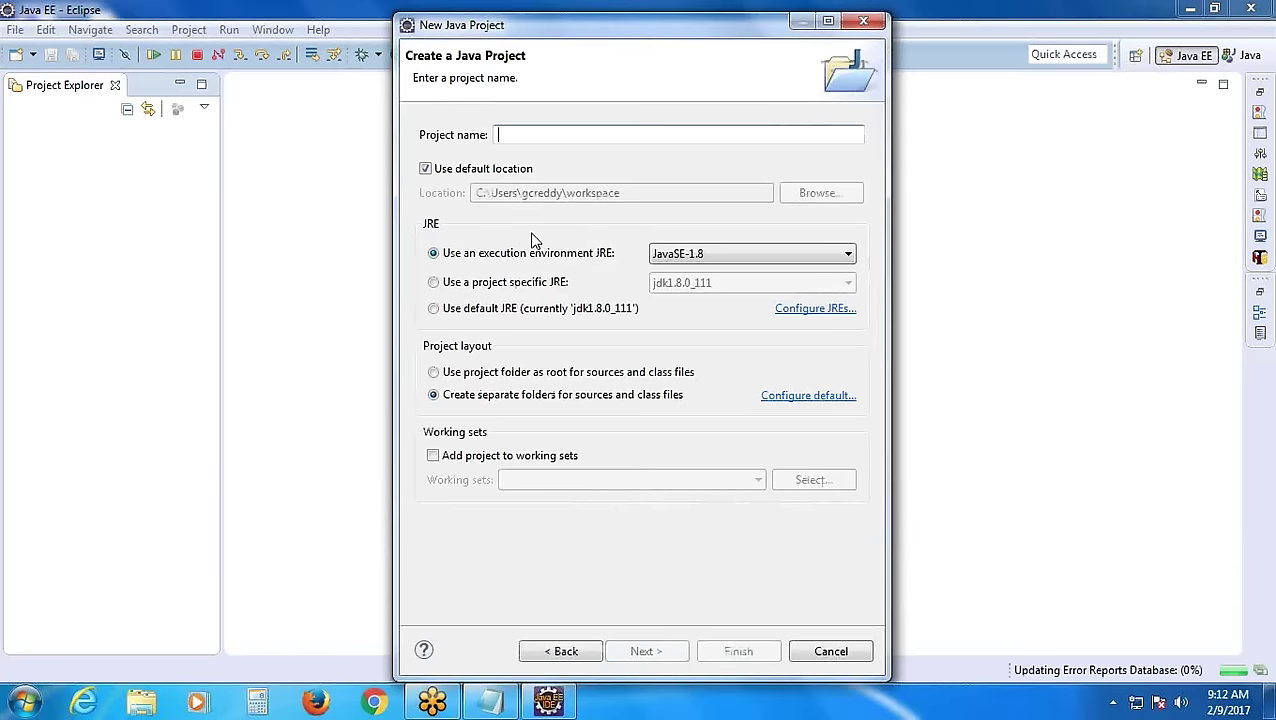
# Create the project with the name Seleniumtests, accept the Java perspective and switch back to the Java EE perspective
pyautogui.write('Seleni')
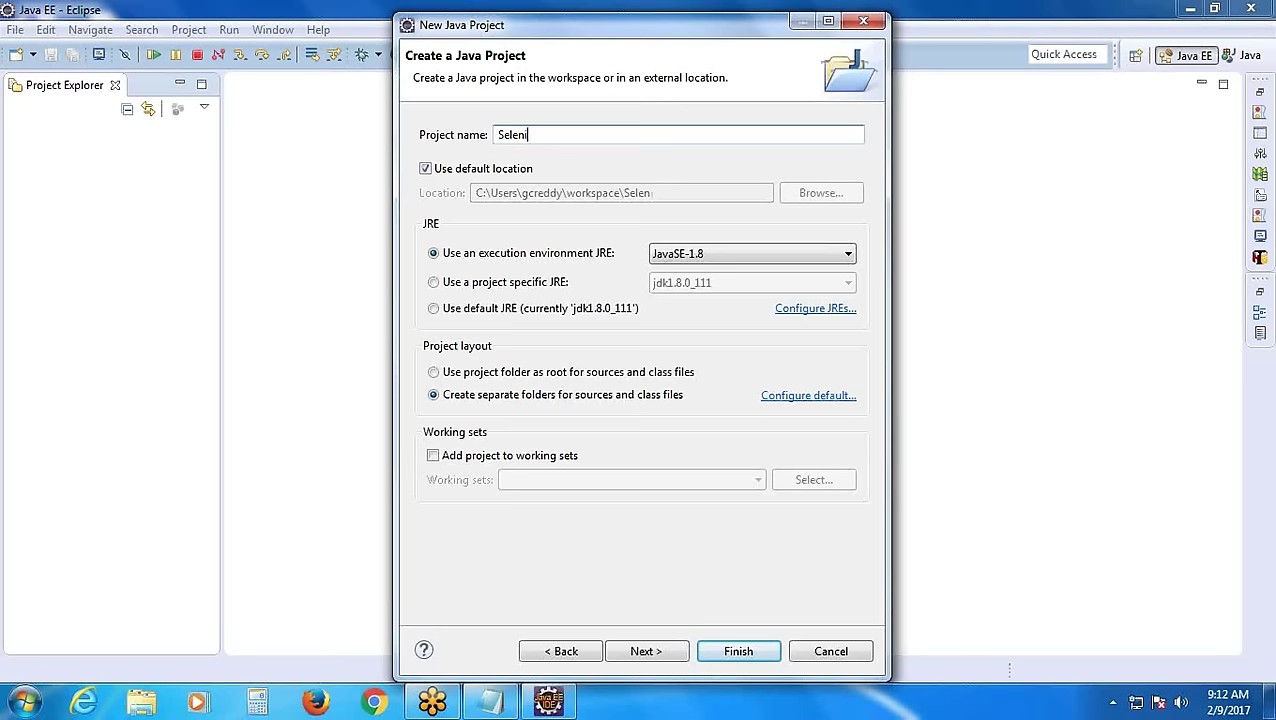
pyautogui.write('umtests')
pyautogui.click(735, 652)
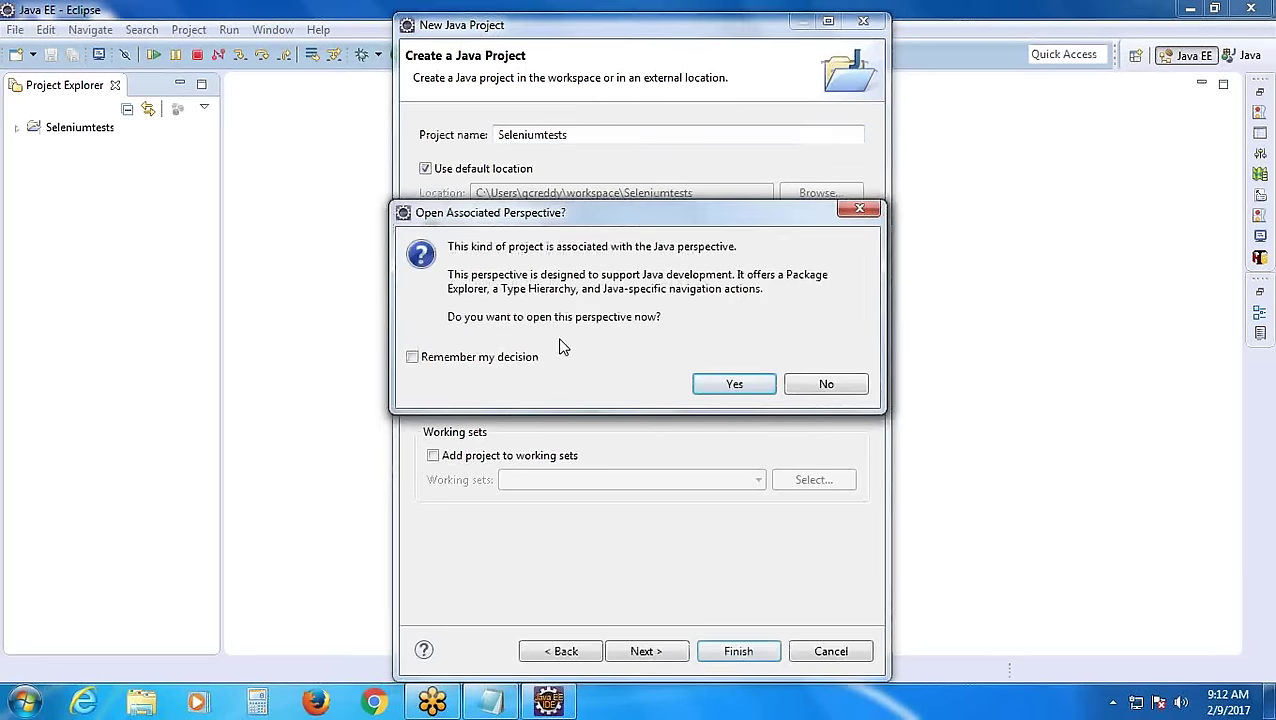
pyautogui.click(740, 389)
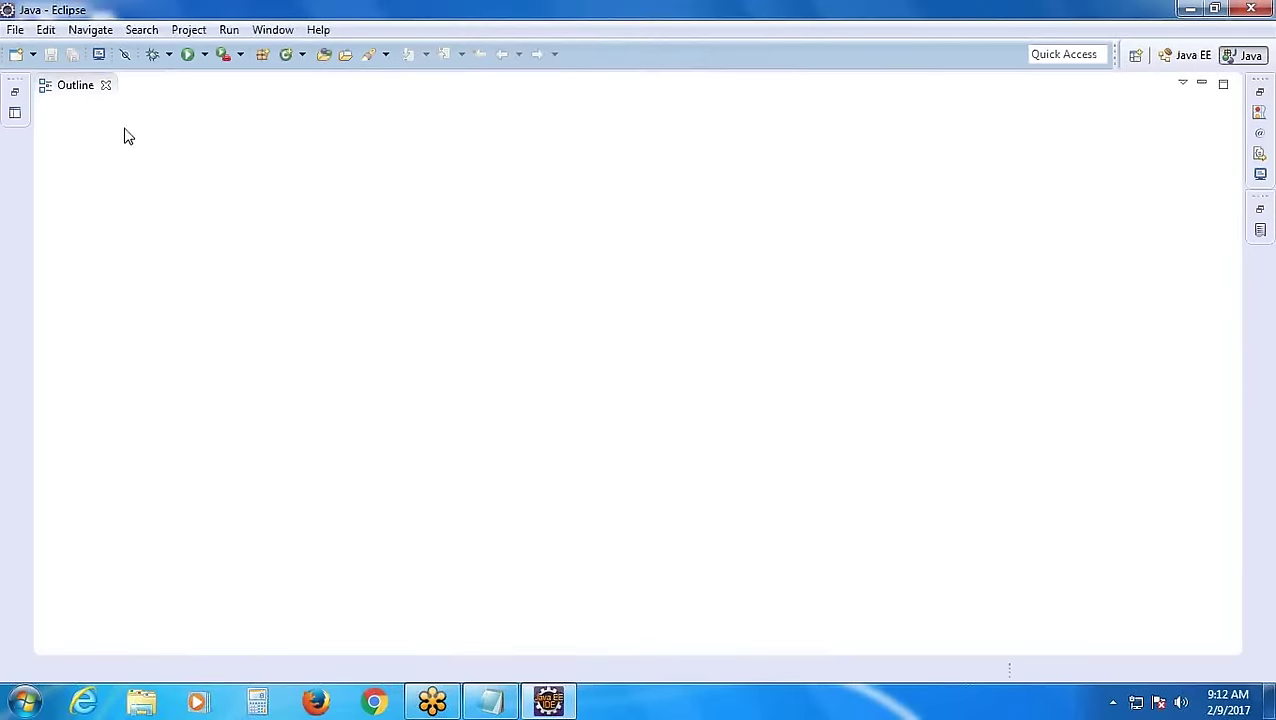
pyautogui.click(1191, 56)
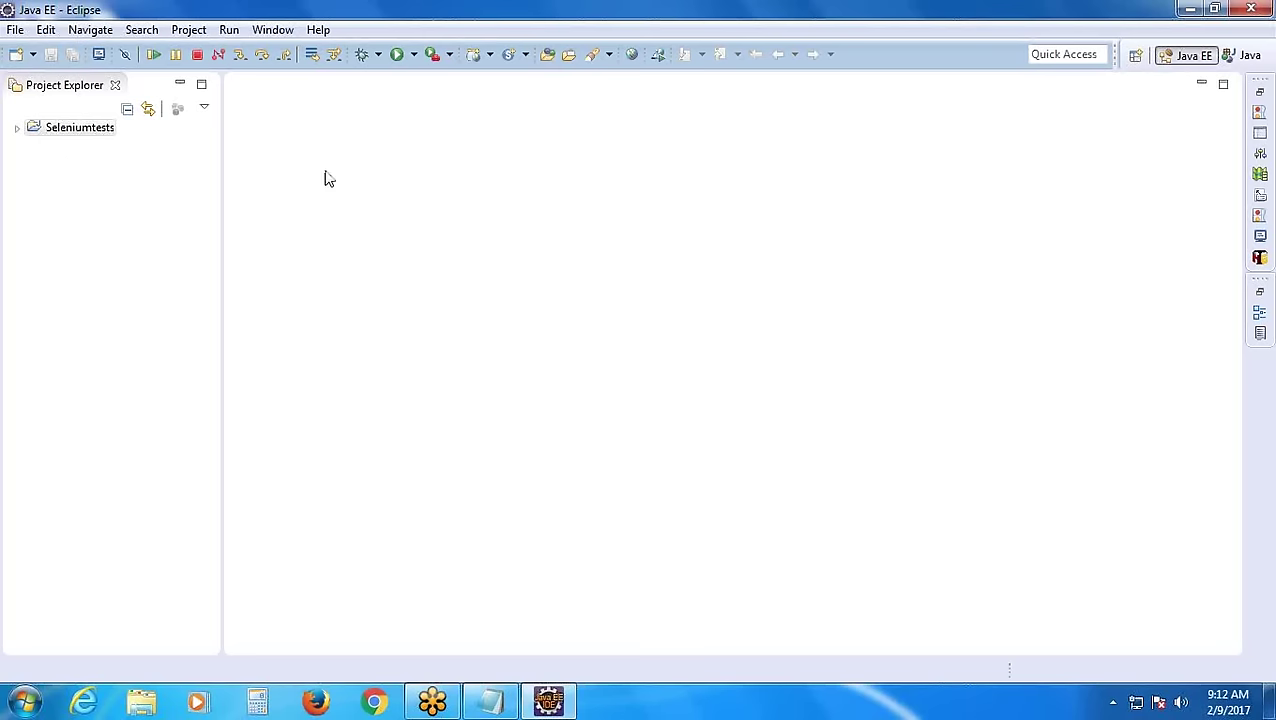
# Create a Java package named abcd in the Seleniumtests project
pyautogui.click(57, 134)
pyautogui.rightClick(57, 141)
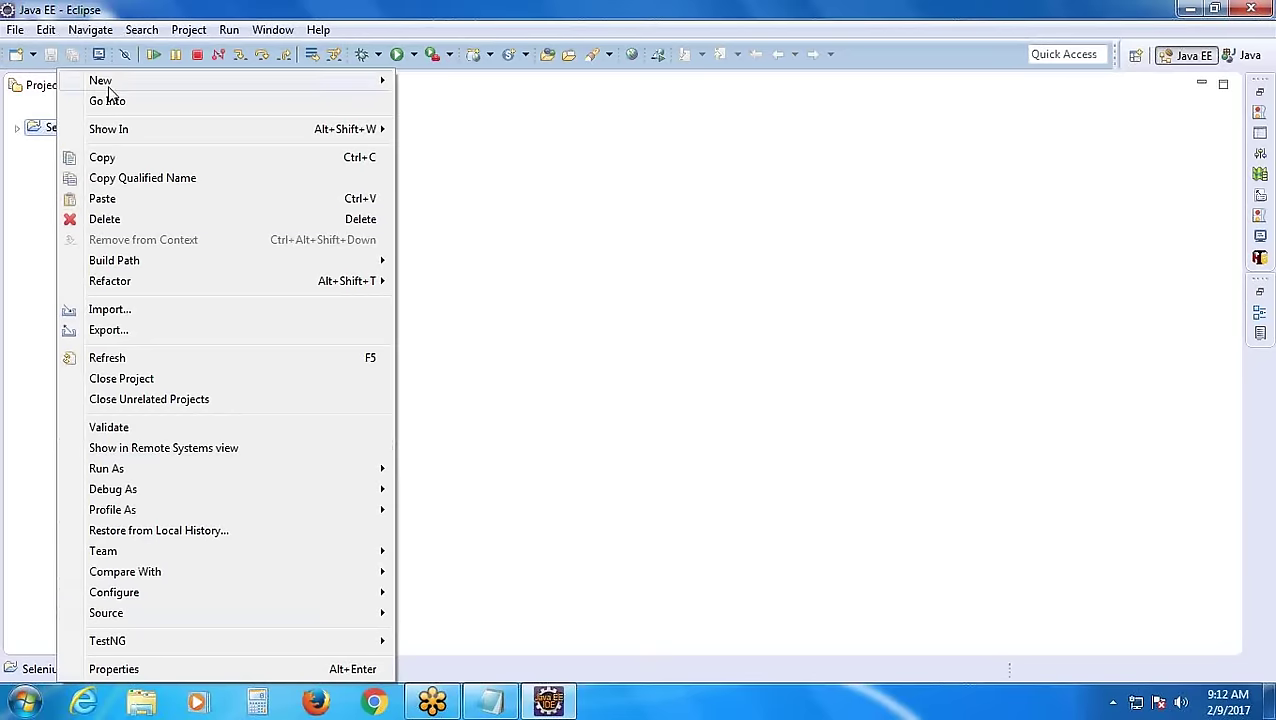
pyautogui.moveTo(104, 82)
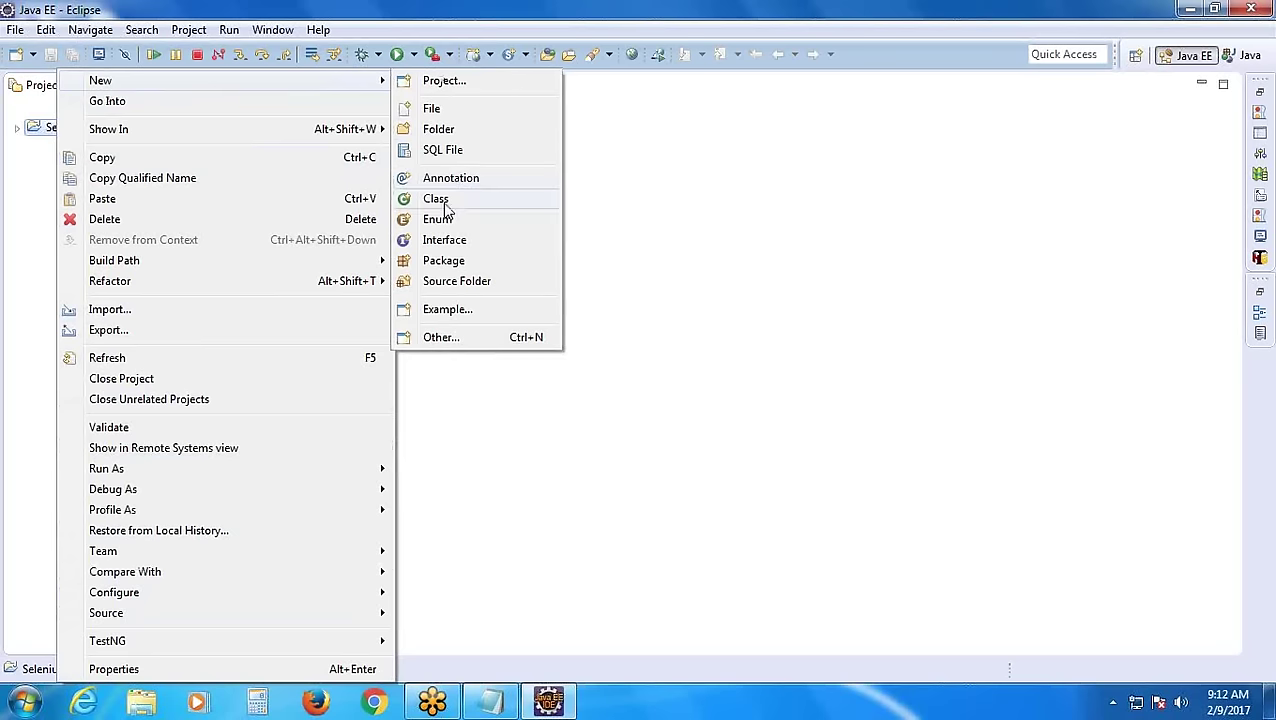
pyautogui.click(448, 264)
pyautogui.write('ab')
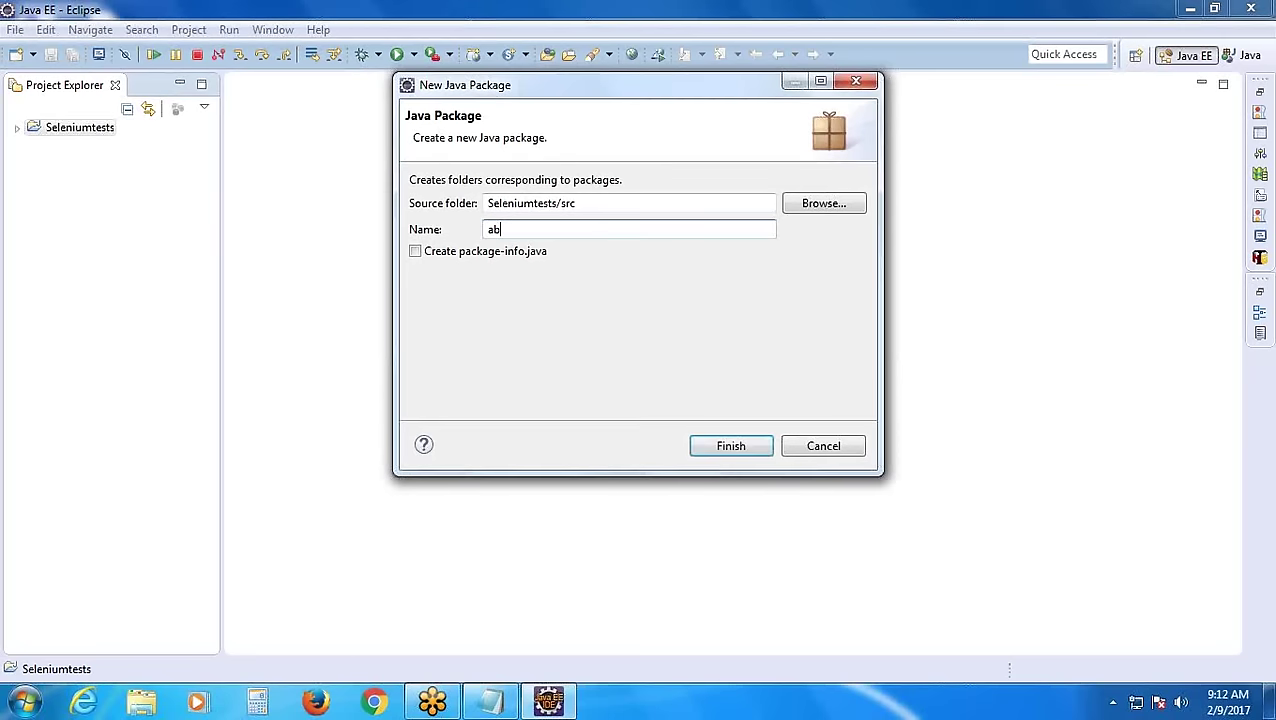
pyautogui.write('cd')
pyautogui.click(730, 446)
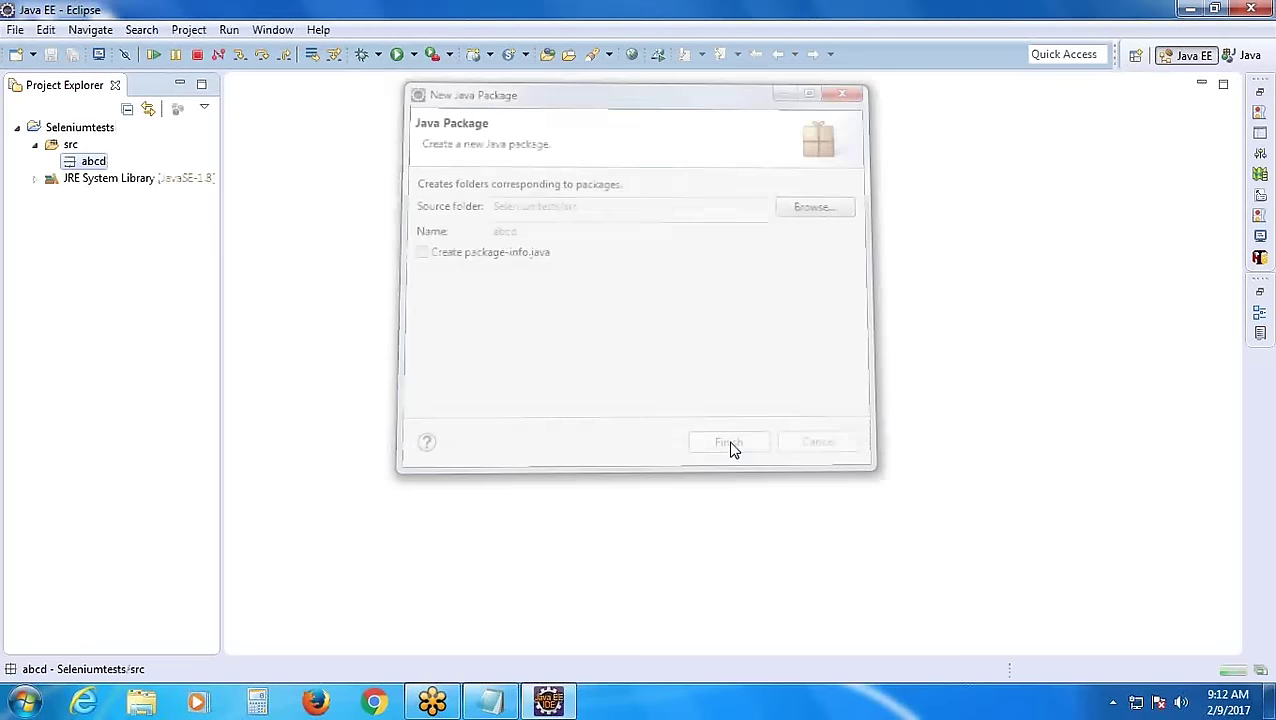
# Create a Java class named Sample in the abcd package, including a public static void main method stub
pyautogui.rightClick(101, 172)
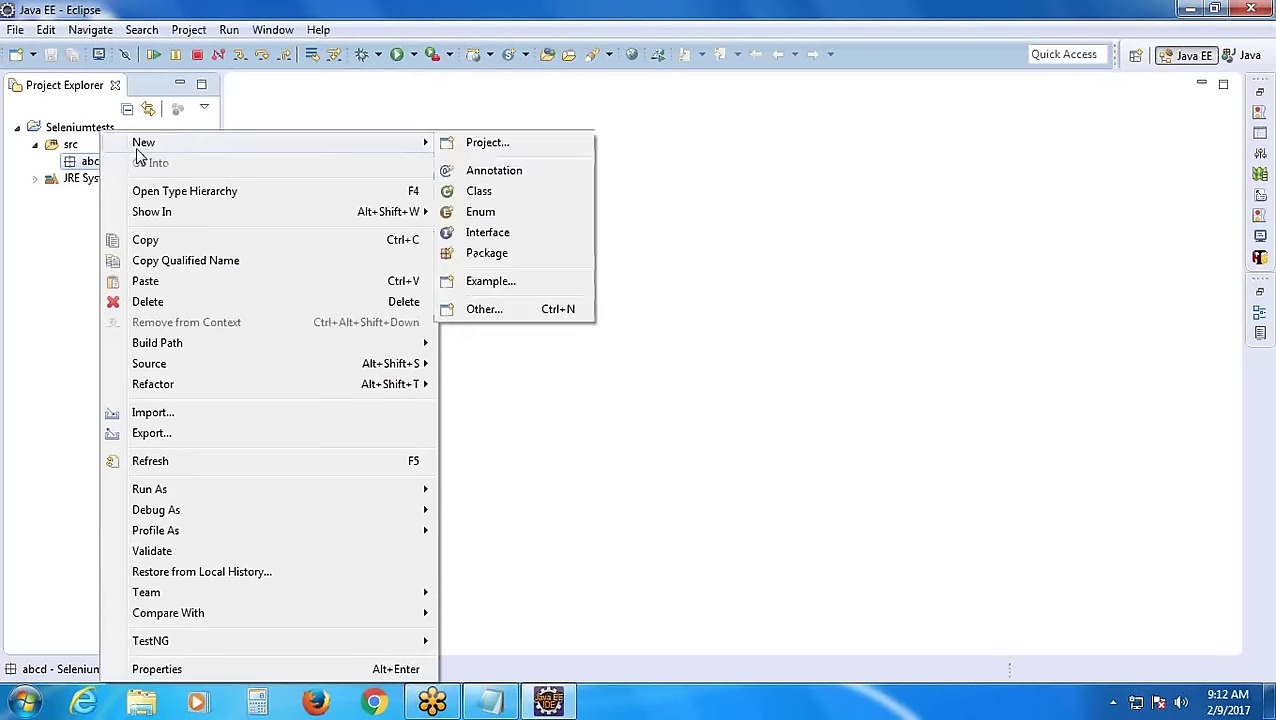
pyautogui.moveTo(408, 152)
pyautogui.click(487, 193)
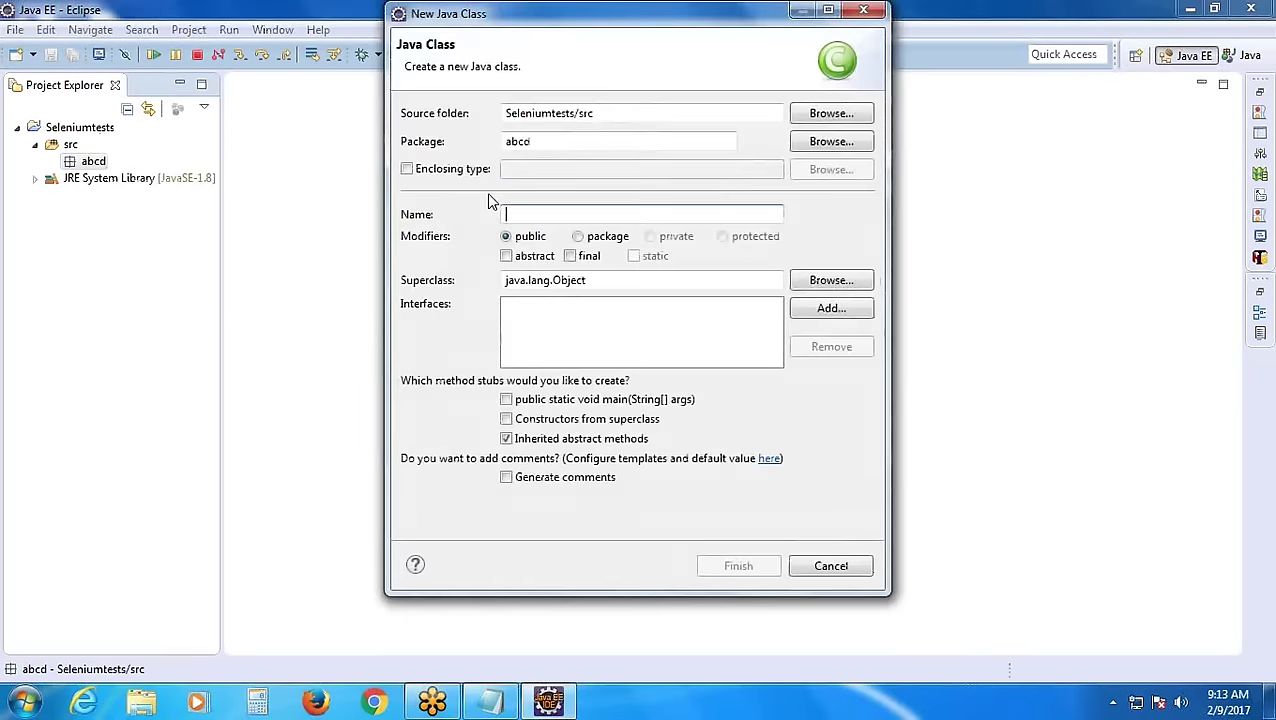
pyautogui.write('Sam')
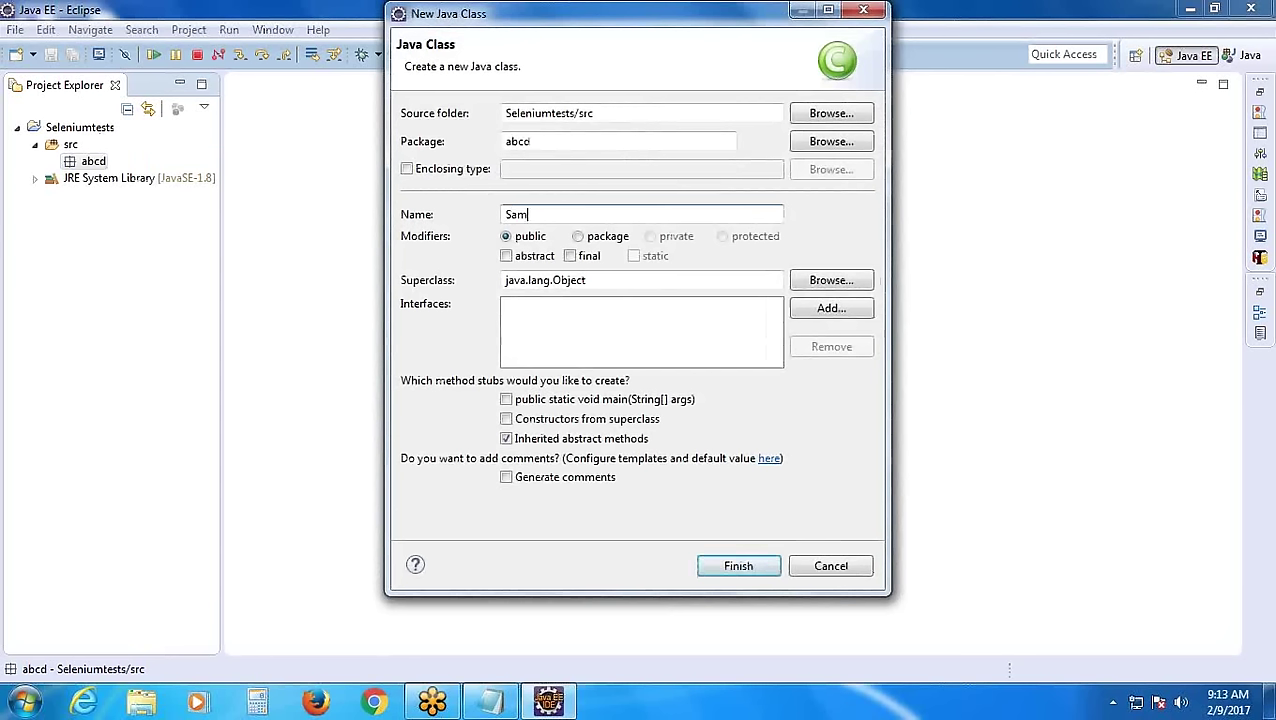
pyautogui.write('ple')
pyautogui.click(507, 400)
pyautogui.click(737, 566)
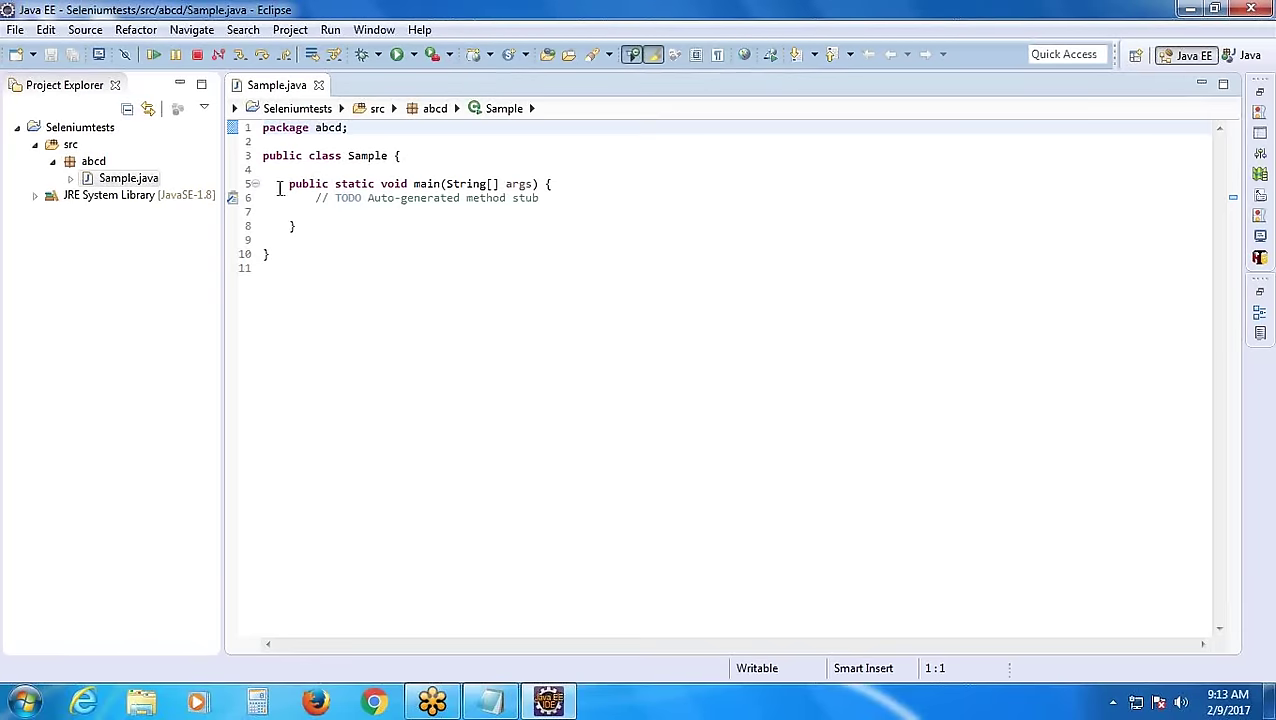
# Delete the TODO comment and remove the indentation of the main method's header and closing brace
pyautogui.moveTo(299, 199); pyautogui.dragTo(592, 197)
pyautogui.press('BackSpace')
pyautogui.click(265, 183)
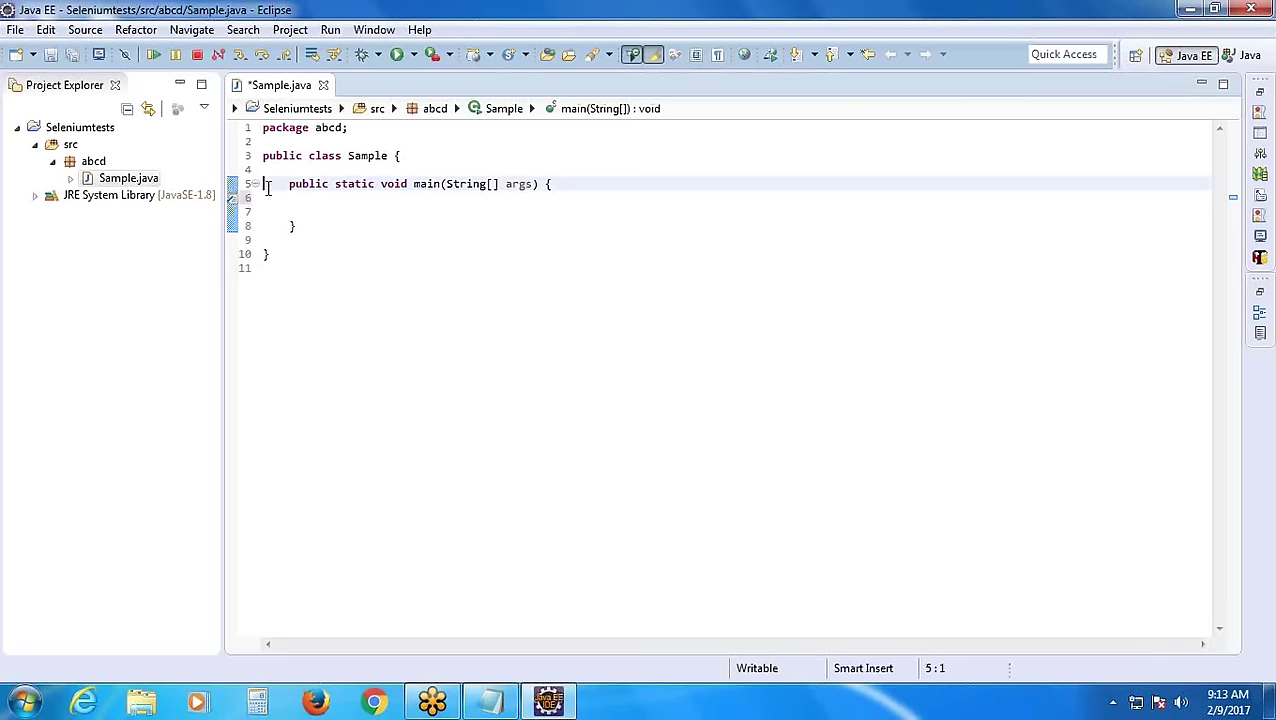
pyautogui.press('Delete')
pyautogui.click(282, 211)
pyautogui.click(282, 226)
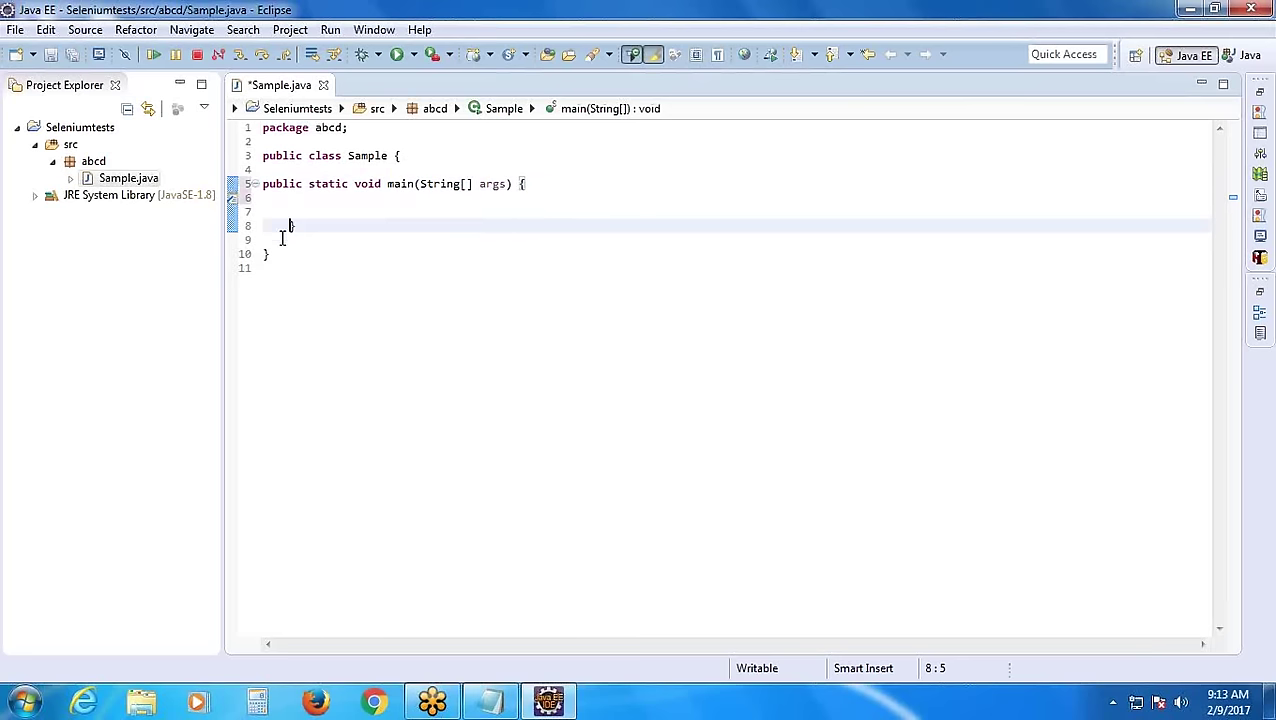
pyautogui.press('BackSpace')
# Add the statement System.out.println("Java World"); inside the main method, using code completion
pyautogui.click(279, 212)
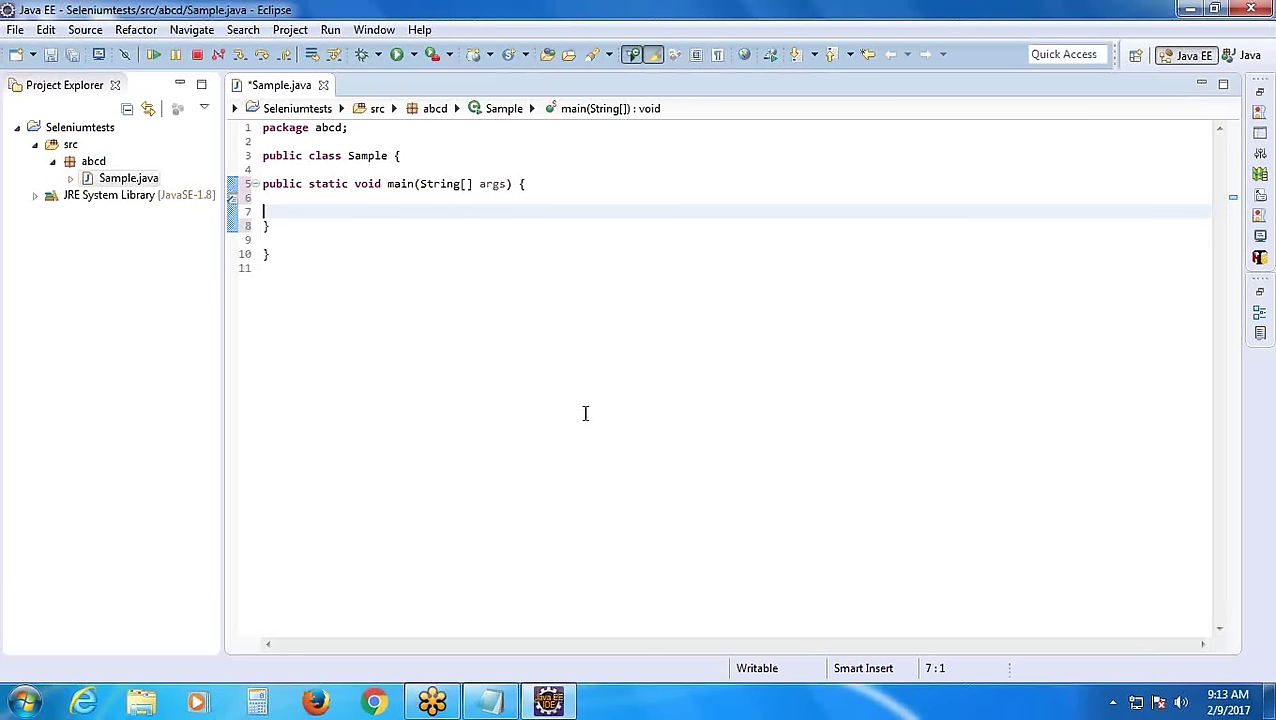
pyautogui.write('Syso')
pyautogui.hotkey('ctrl', 'space')
pyautogui.press('Return')
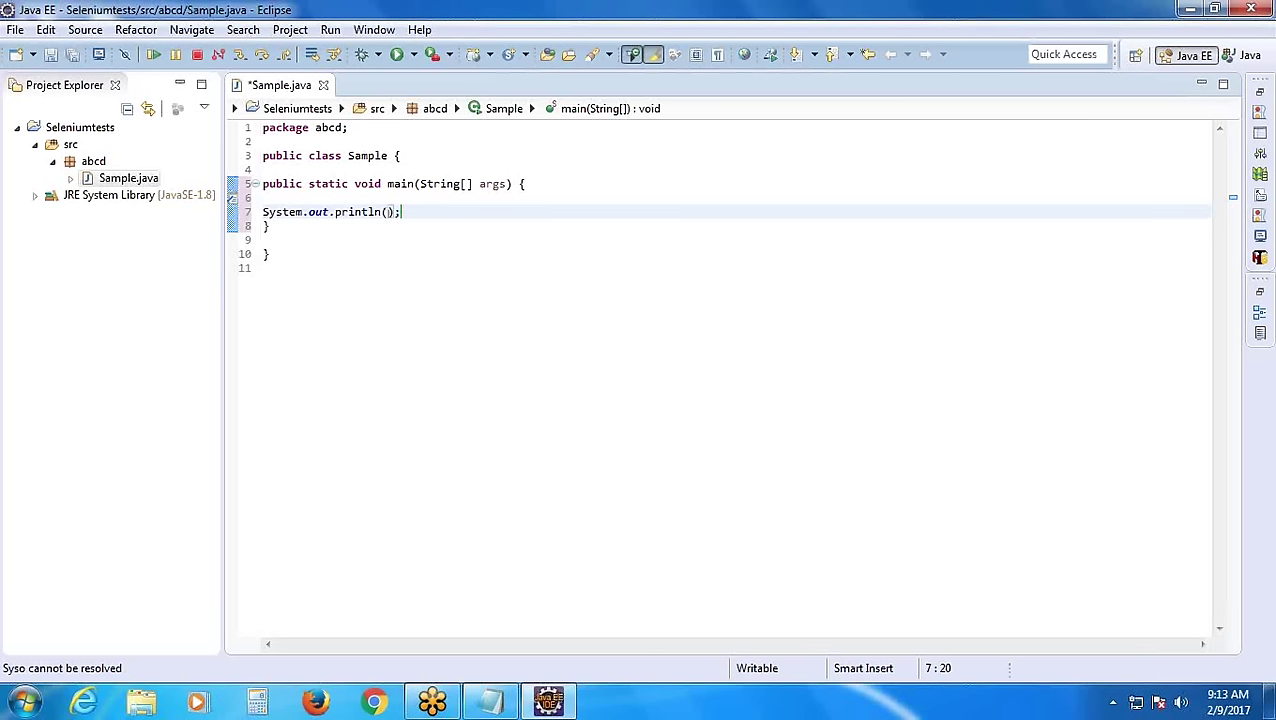
pyautogui.write('"Jav')
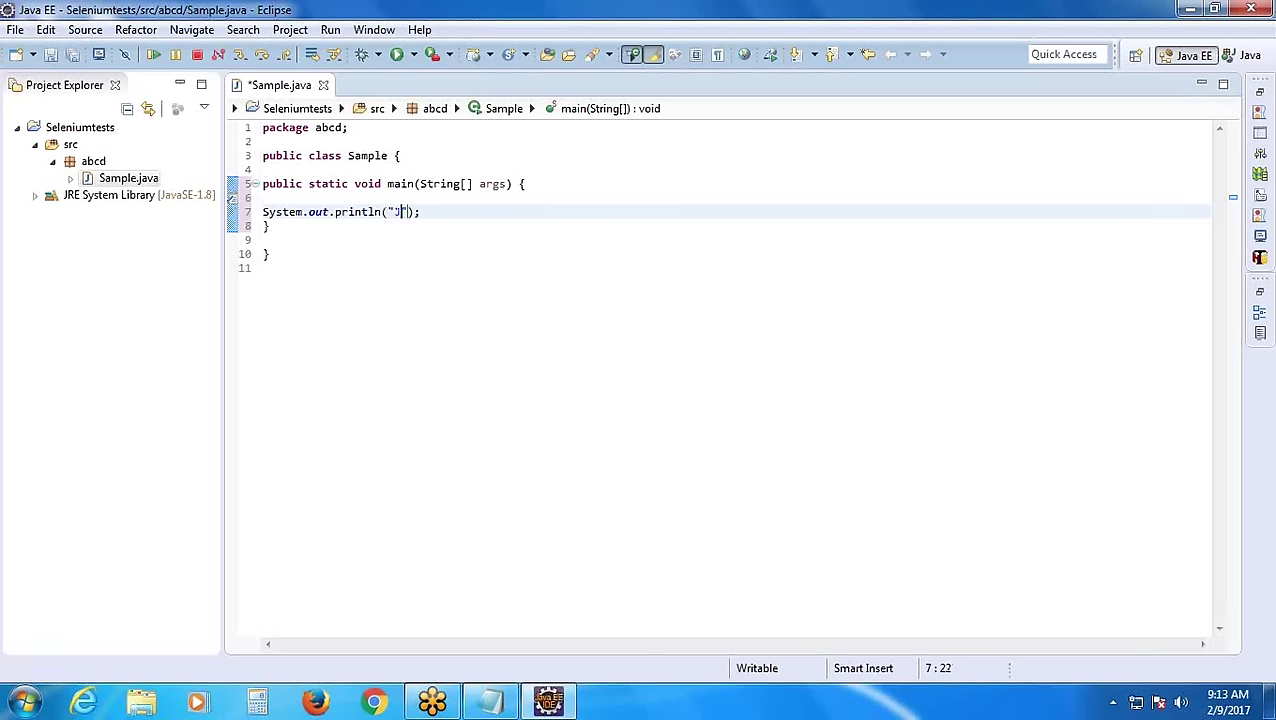
pyautogui.write('a World')
# Delete the blank line between the main method header and the println statement
pyautogui.click(331, 197)
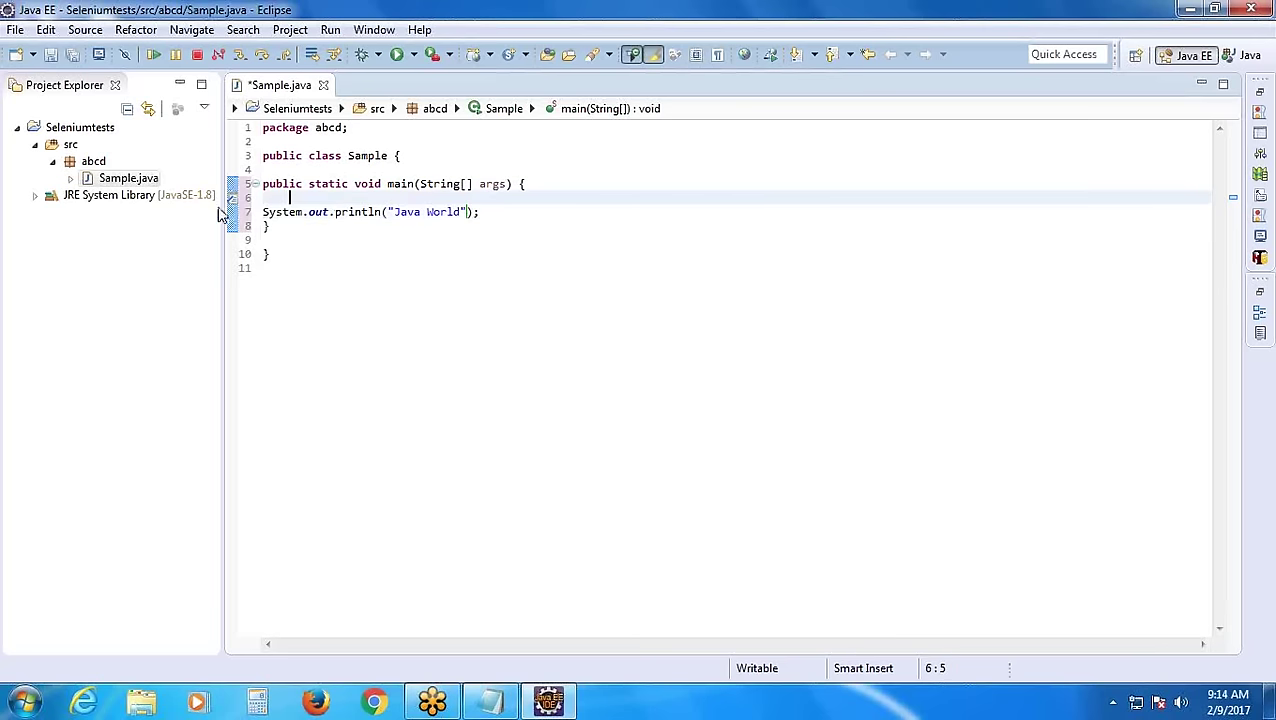
pyautogui.click(274, 200)
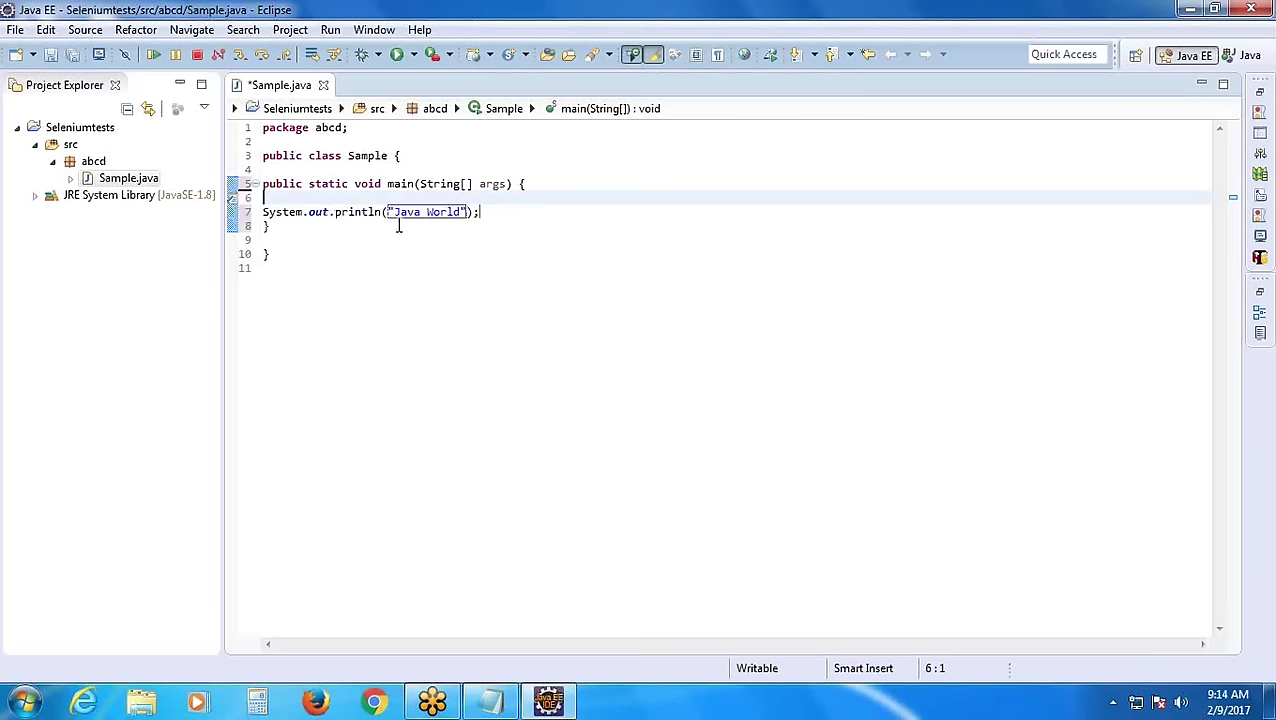
pyautogui.press('Delete')
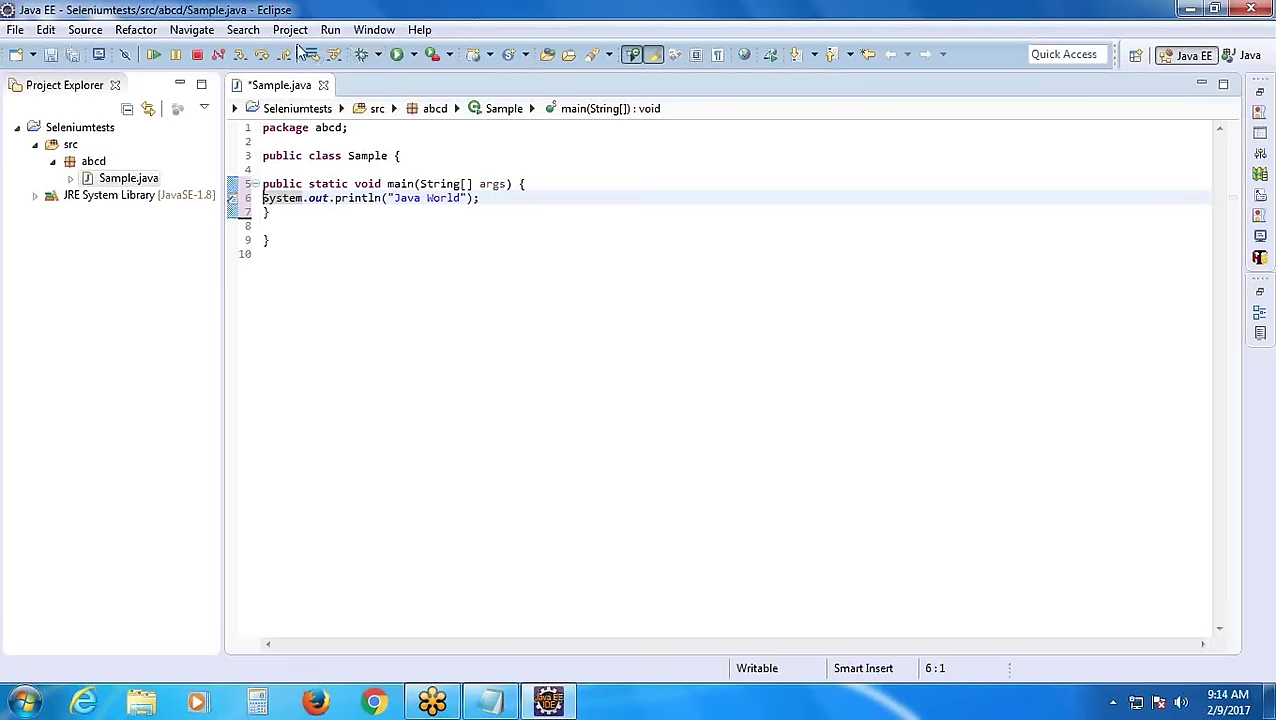
# Run the Sample program, saving Sample.java before launch, and dismiss the console output to return to the code
pyautogui.click(330, 30)
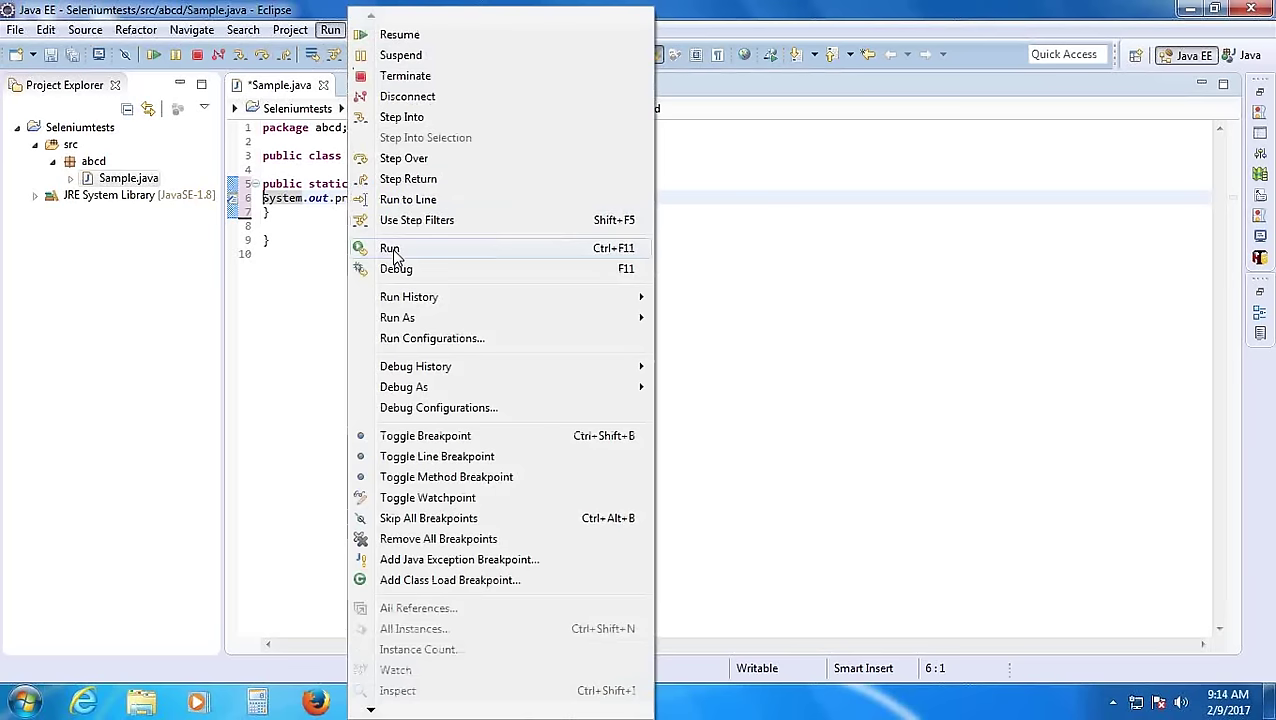
pyautogui.click(391, 250)
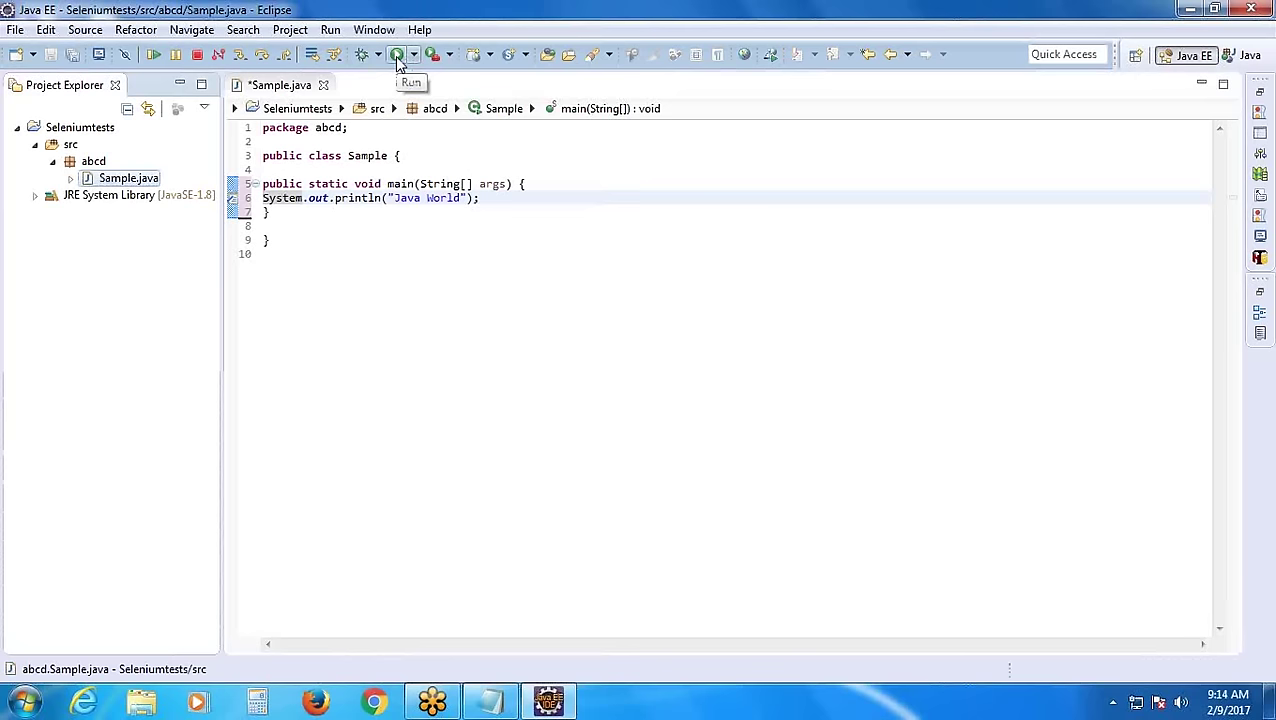
pyautogui.click(397, 57)
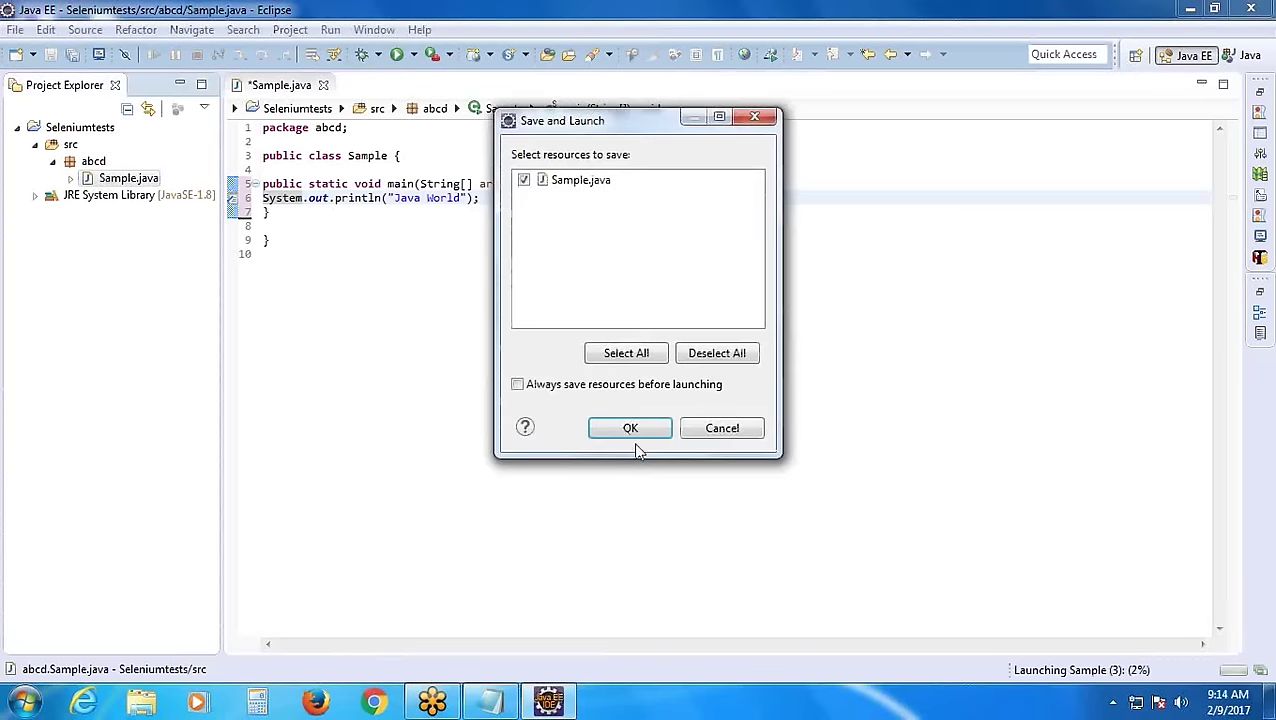
pyautogui.click(632, 430)
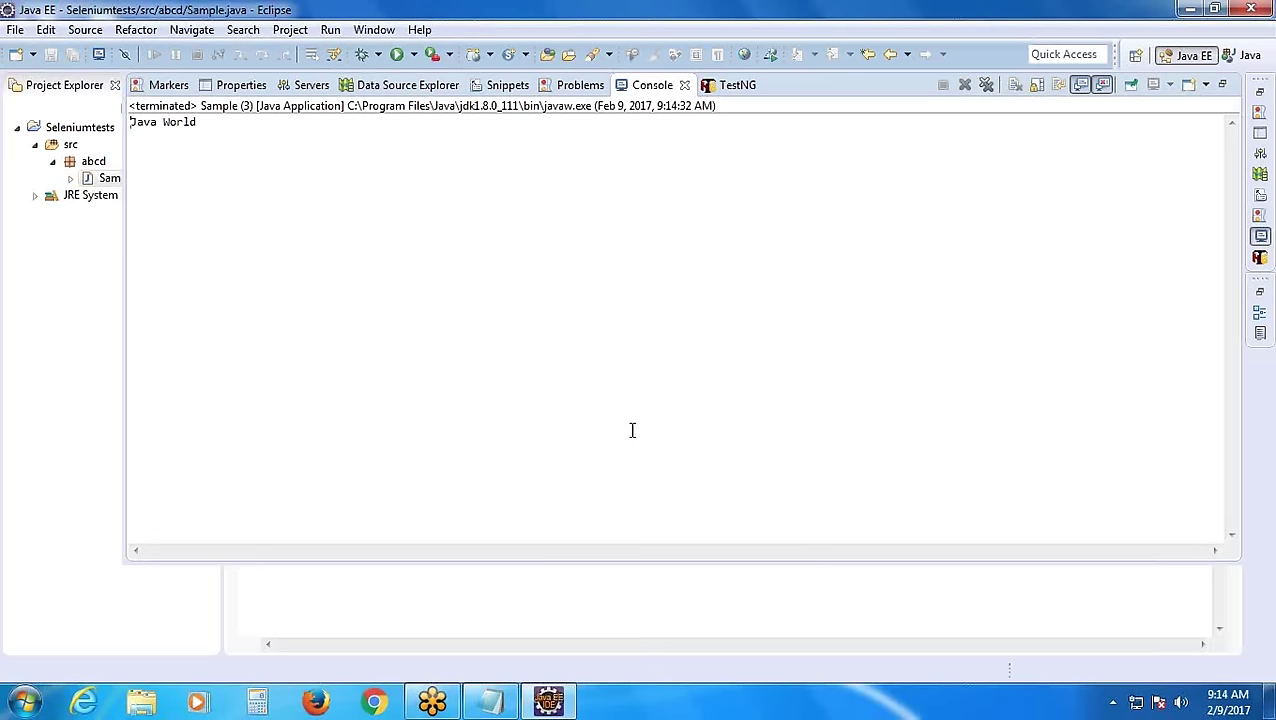
pyautogui.click(58, 407)
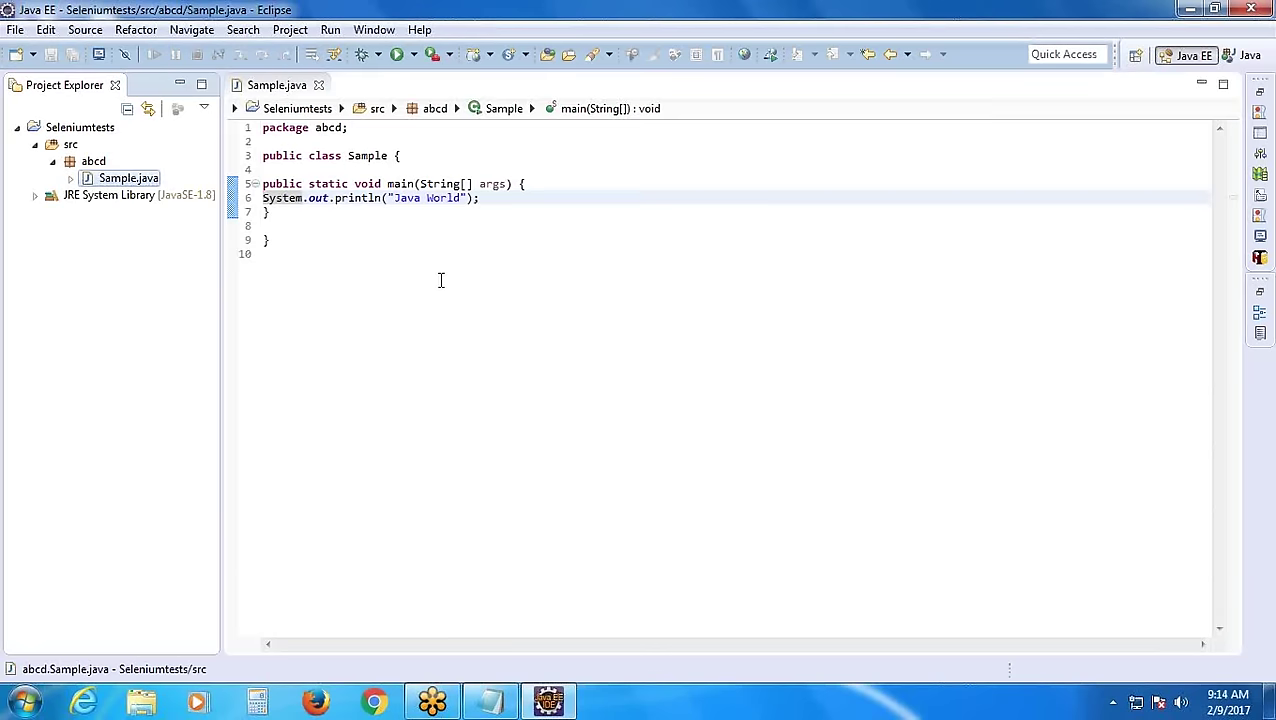
# Add a second System.out.println(""); statement below the first one, using code completion
pyautogui.click(526, 200)
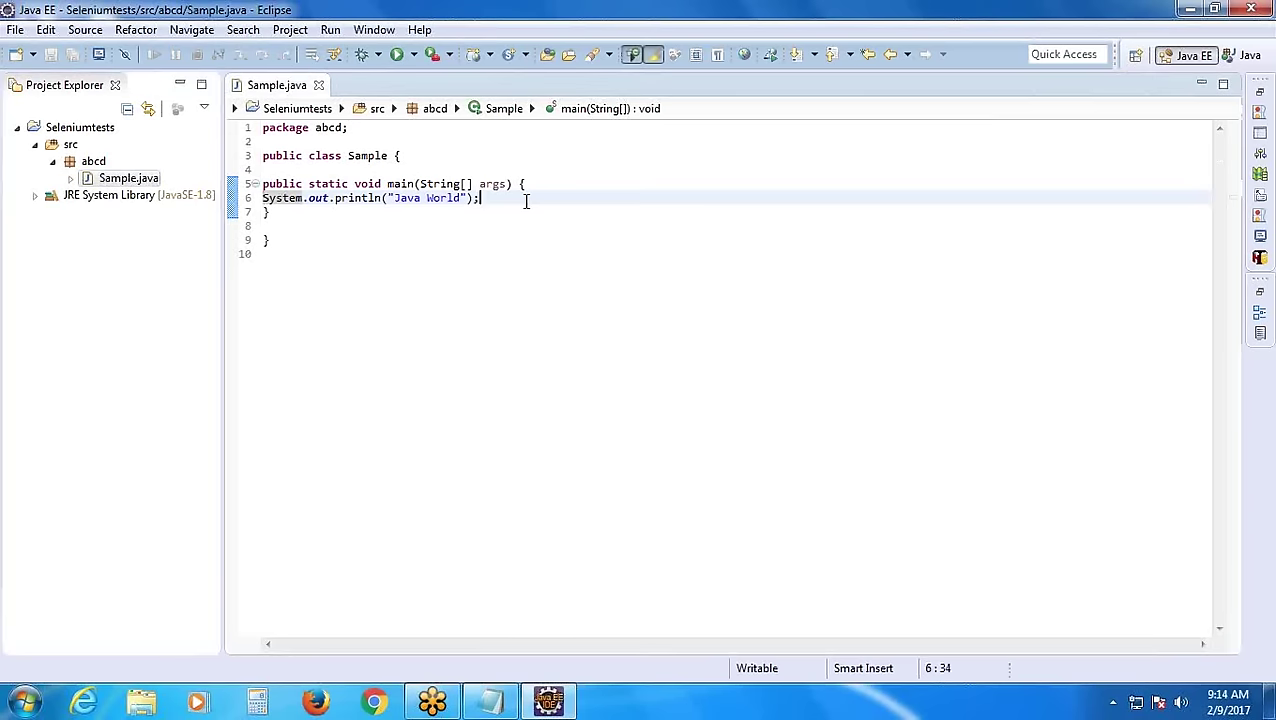
pyautogui.press('Return')
pyautogui.write('Sysc')
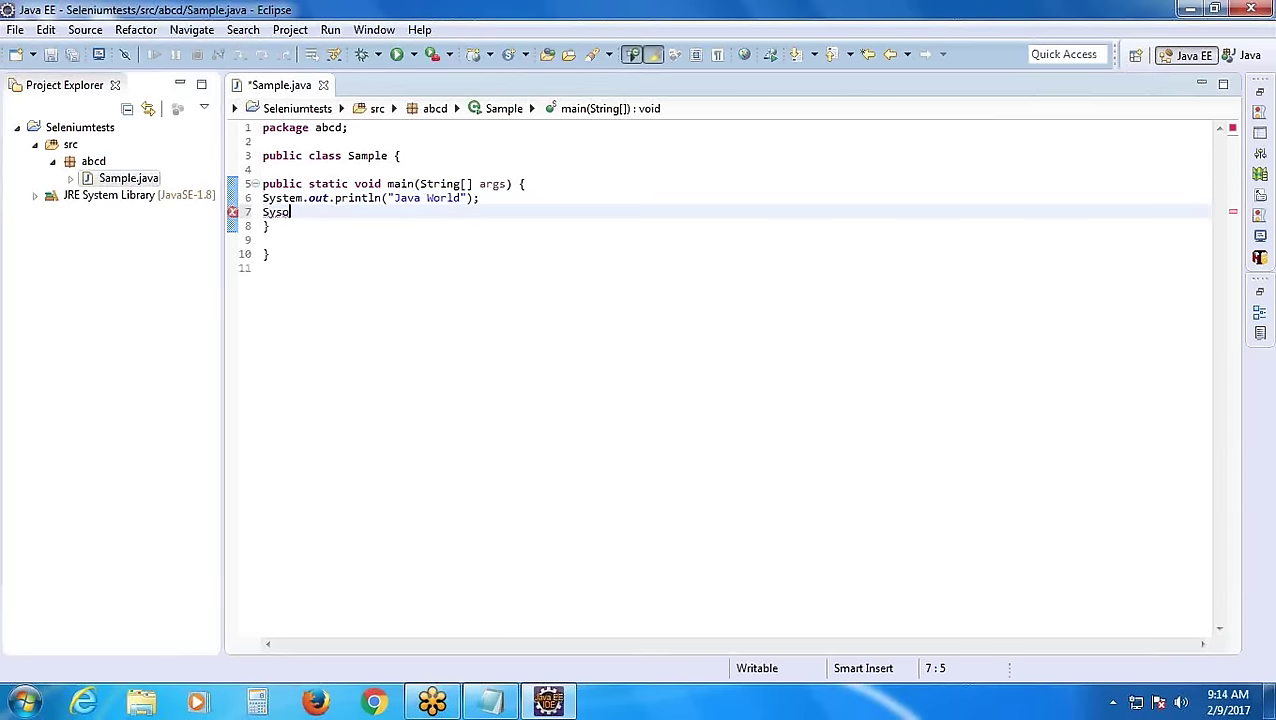
pyautogui.hotkey('ctrl', 'space')
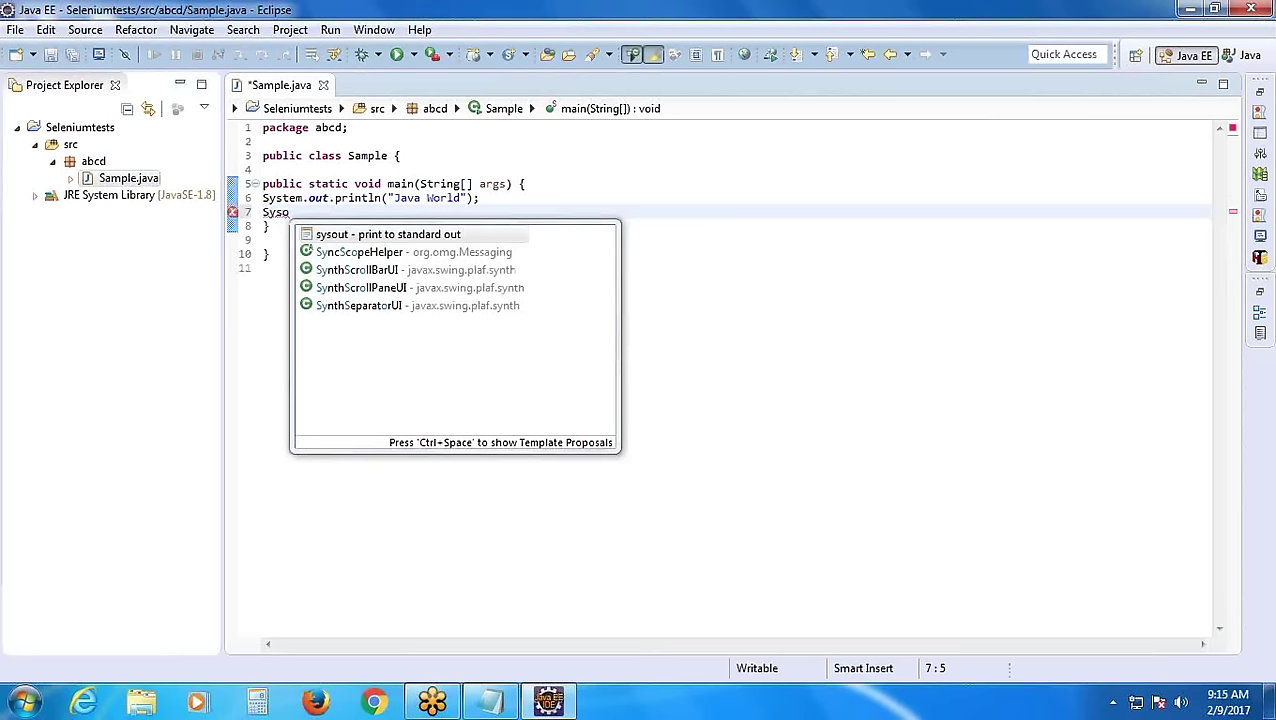
pyautogui.press('Return')
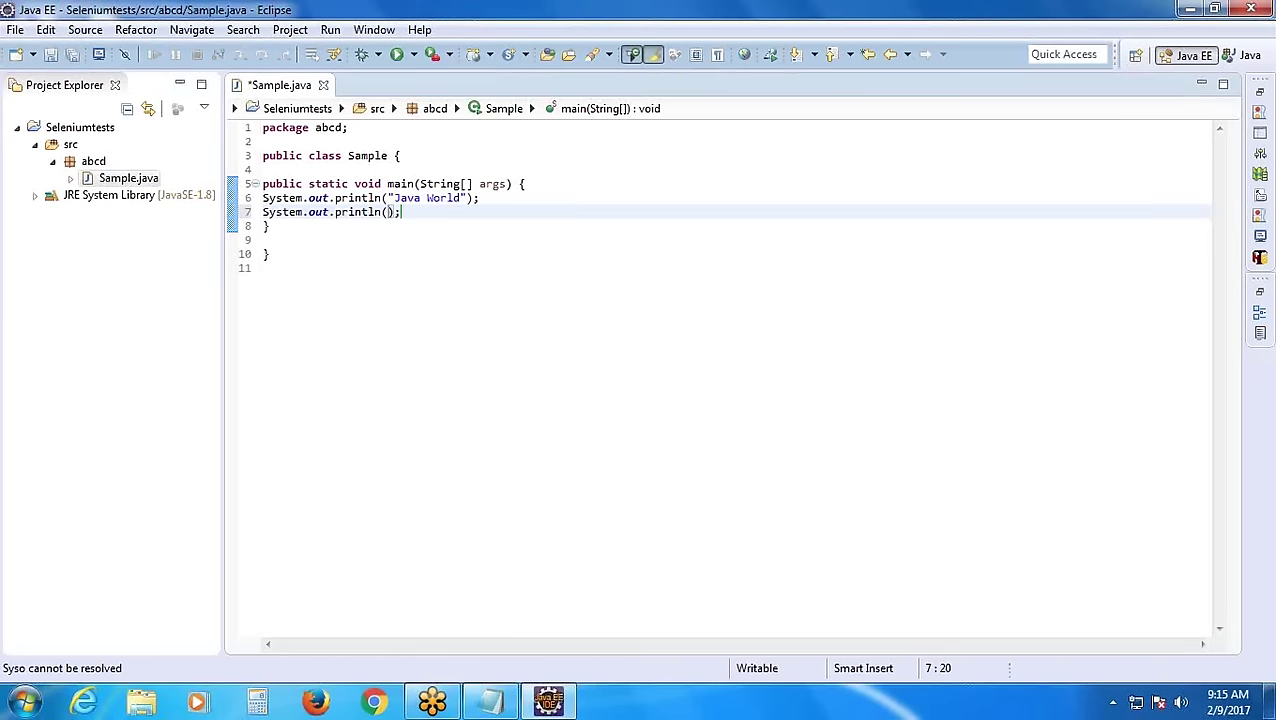
pyautogui.write('"')
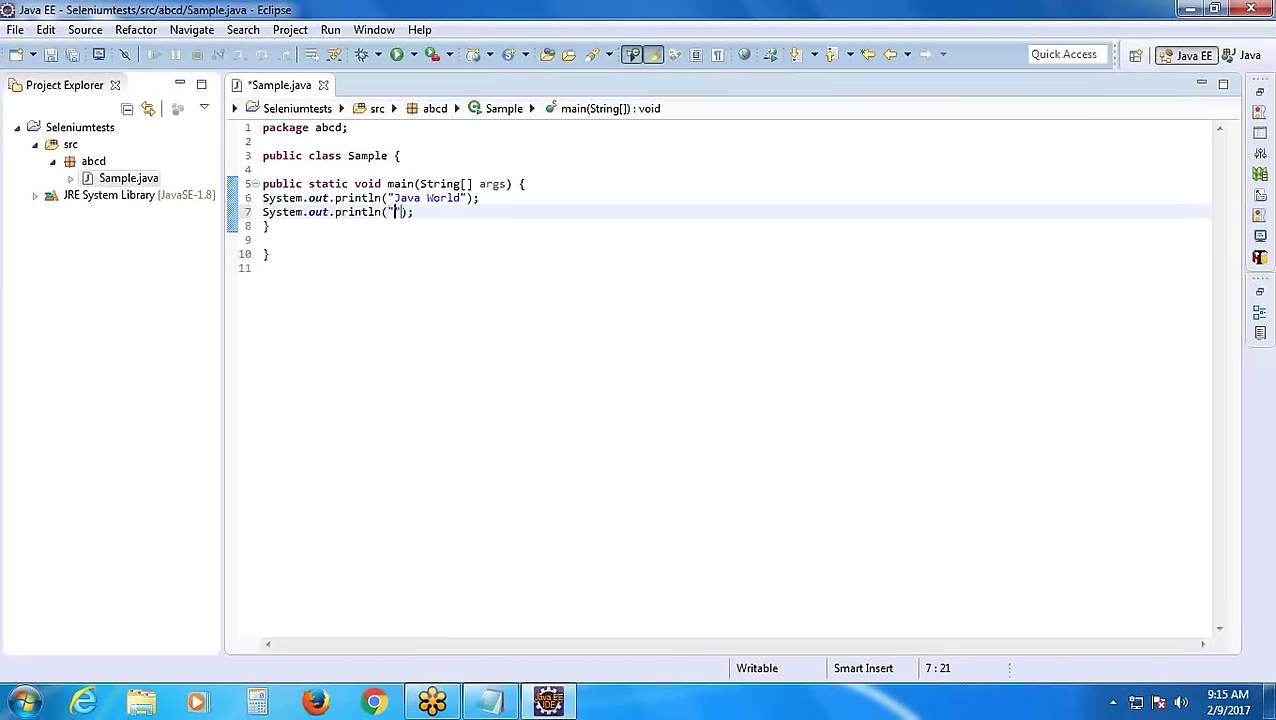
# Change the first println text to "Hello Java World" and fill the second with "Hello Selenium World"
pyautogui.click(395, 197)
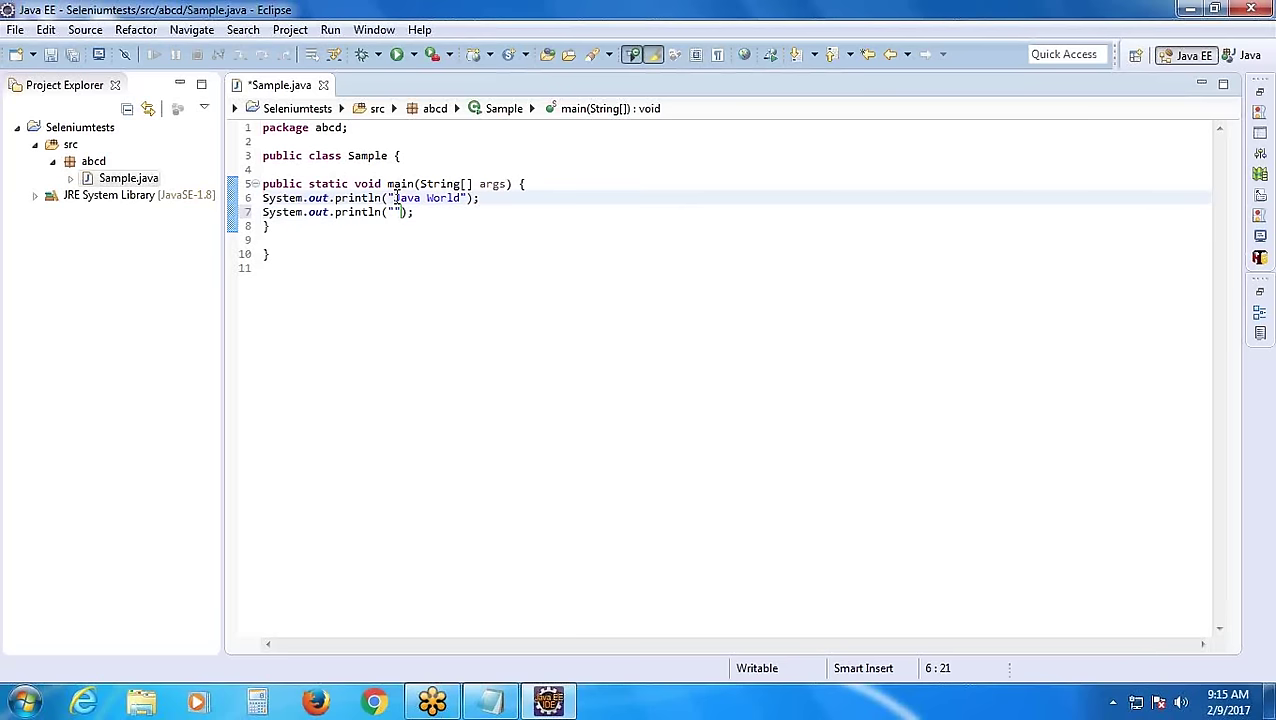
pyautogui.write('Hello')
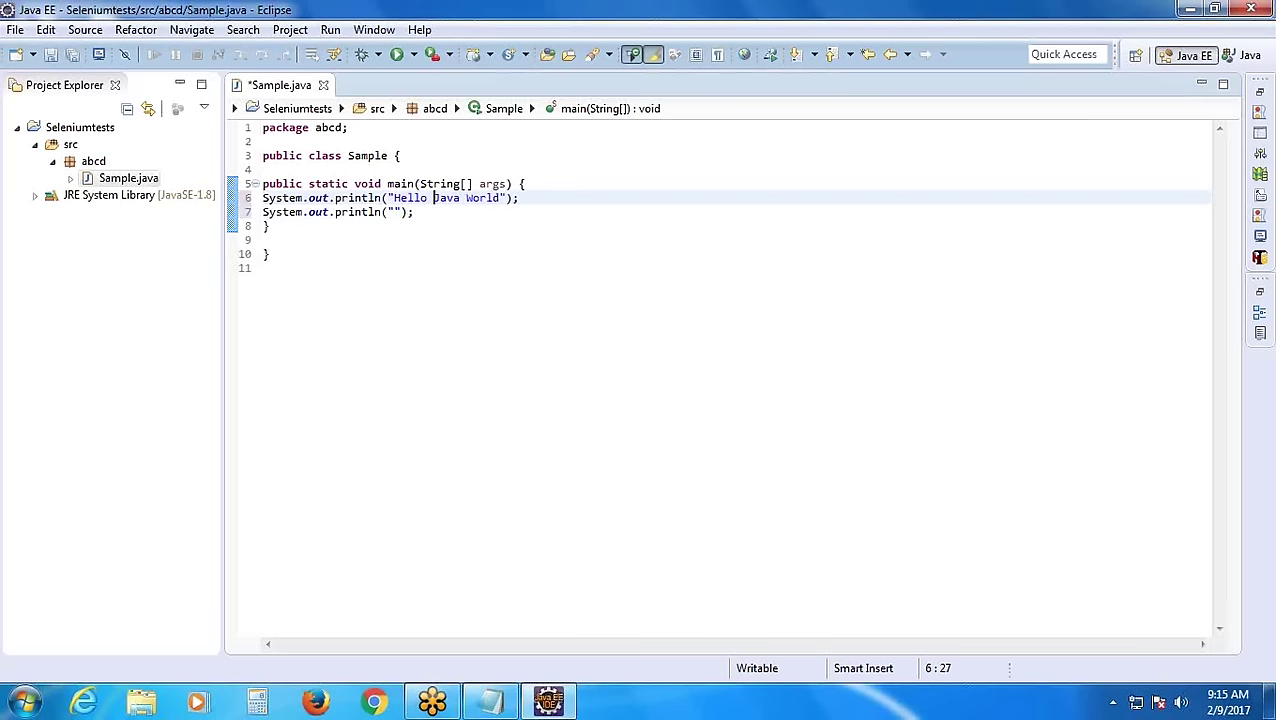
pyautogui.click(401, 211)
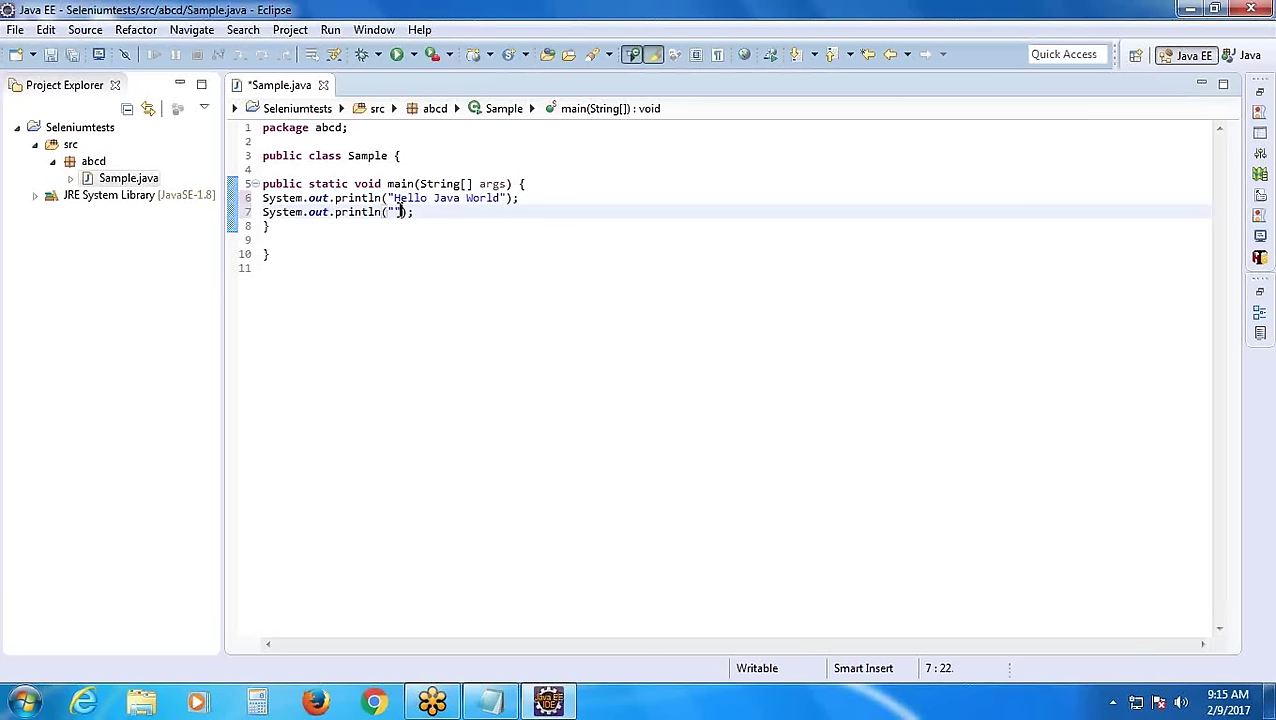
pyautogui.click(395, 212)
pyautogui.write('Hello ')
pyautogui.write('Seleni')
pyautogui.write('um W')
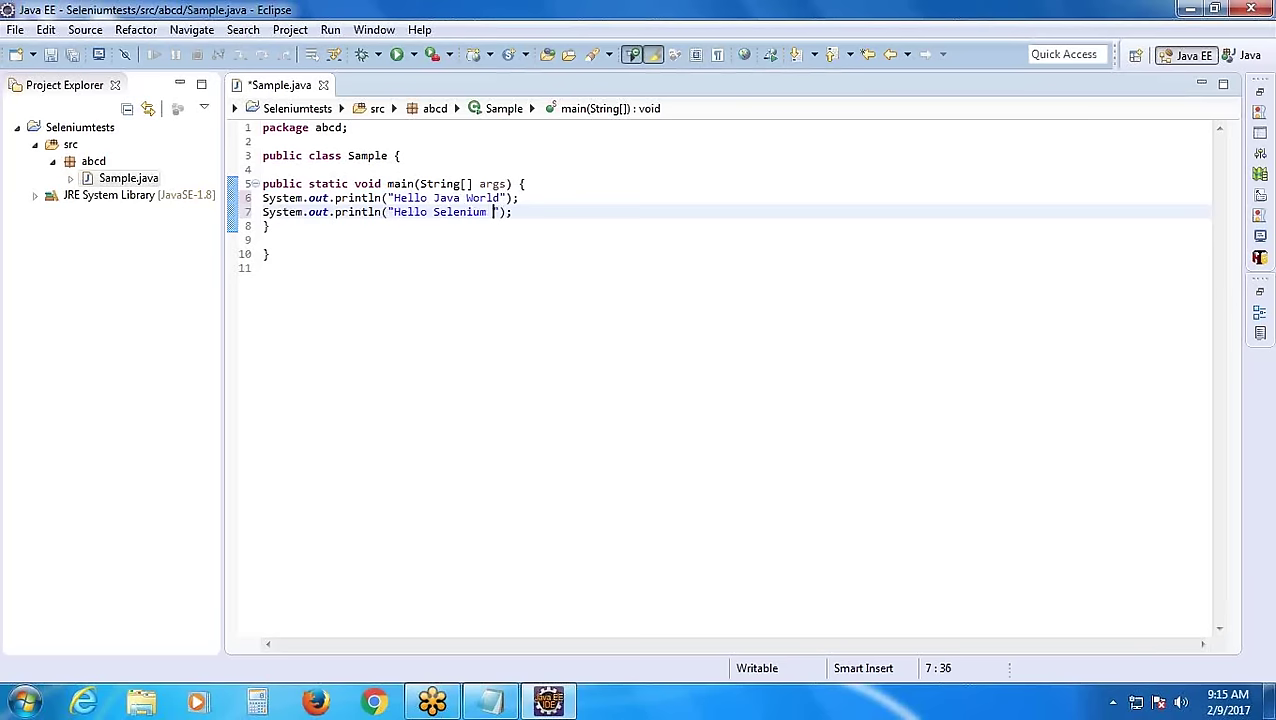
pyautogui.write('orld')
# Delete the blank line between the two closing braces, and save and run Sample.java
pyautogui.click(283, 243)
pyautogui.press('Delete')
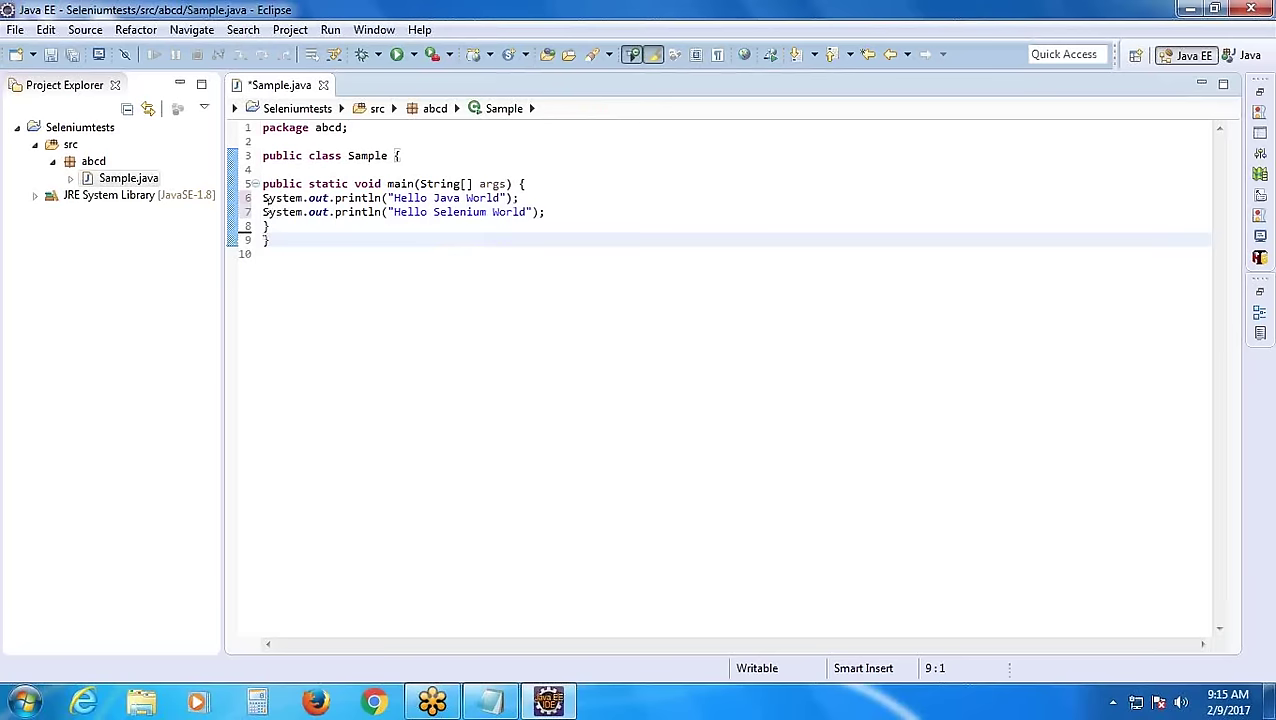
pyautogui.click(396, 60)
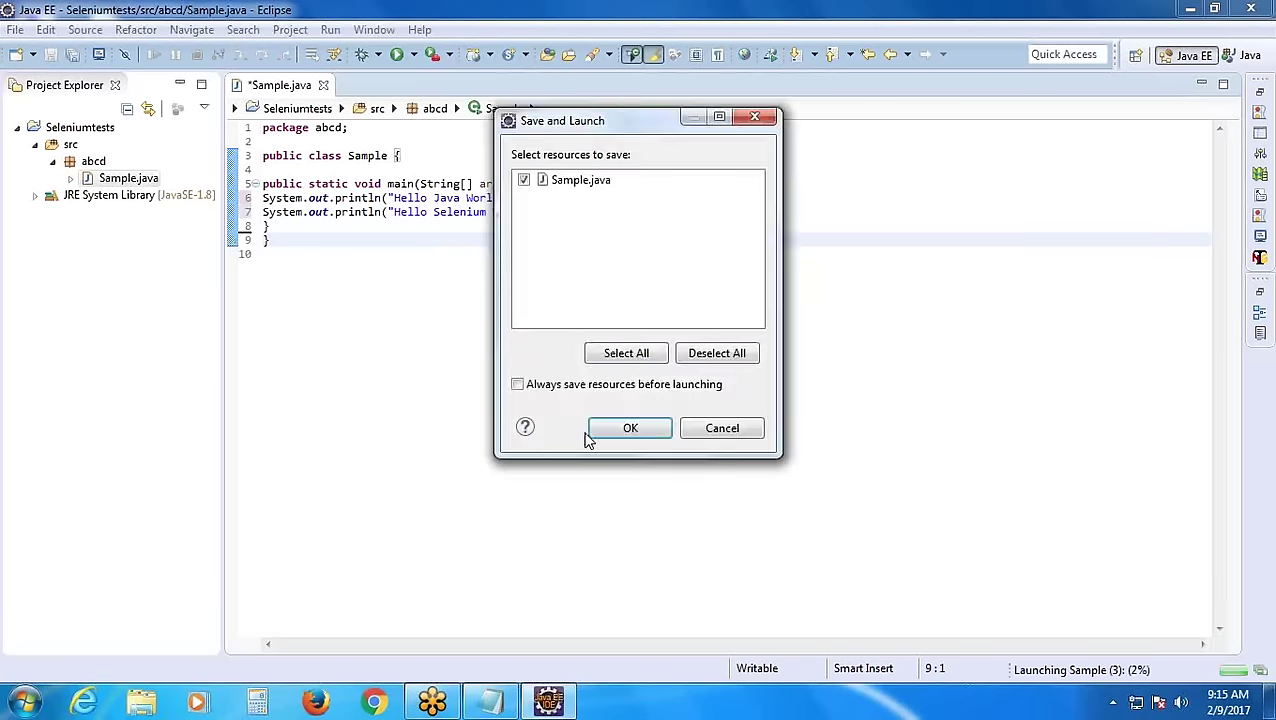
pyautogui.click(612, 433)
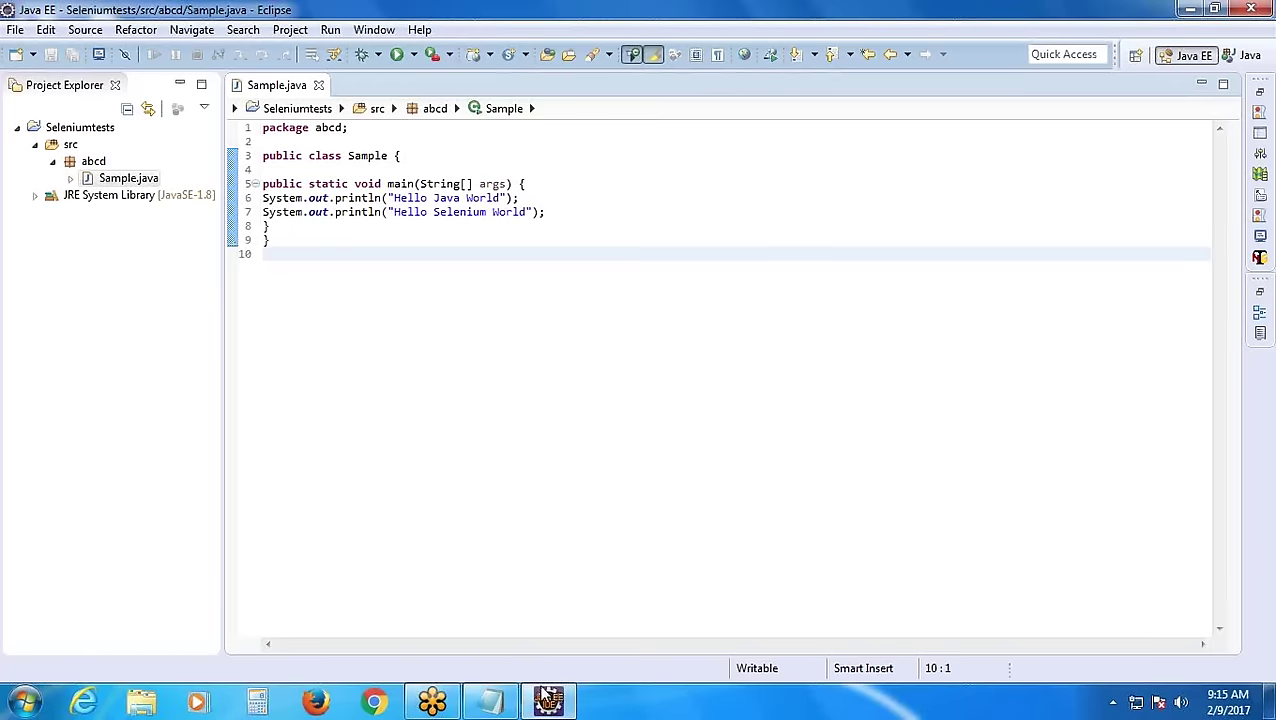
# Switch to the Selenium 8 notes in Notepad and add the heading "Eclipse IDE:" below the dashed line
pyautogui.click(490, 701)
pyautogui.scroll(-2, 259, 398)
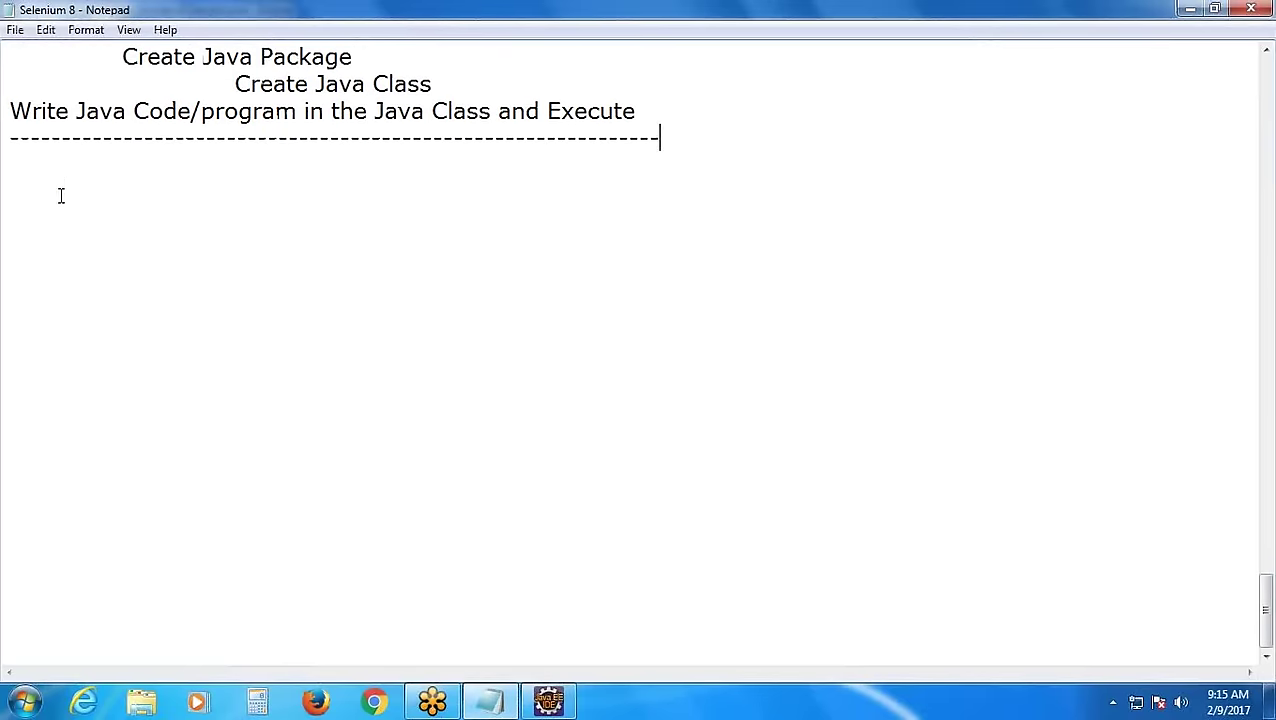
pyautogui.click(55, 164)
pyautogui.write('Ex')
pyautogui.press('BackSpace')
pyautogui.write('ci')
pyautogui.press('BackSpace')
pyautogui.write('lipse ')
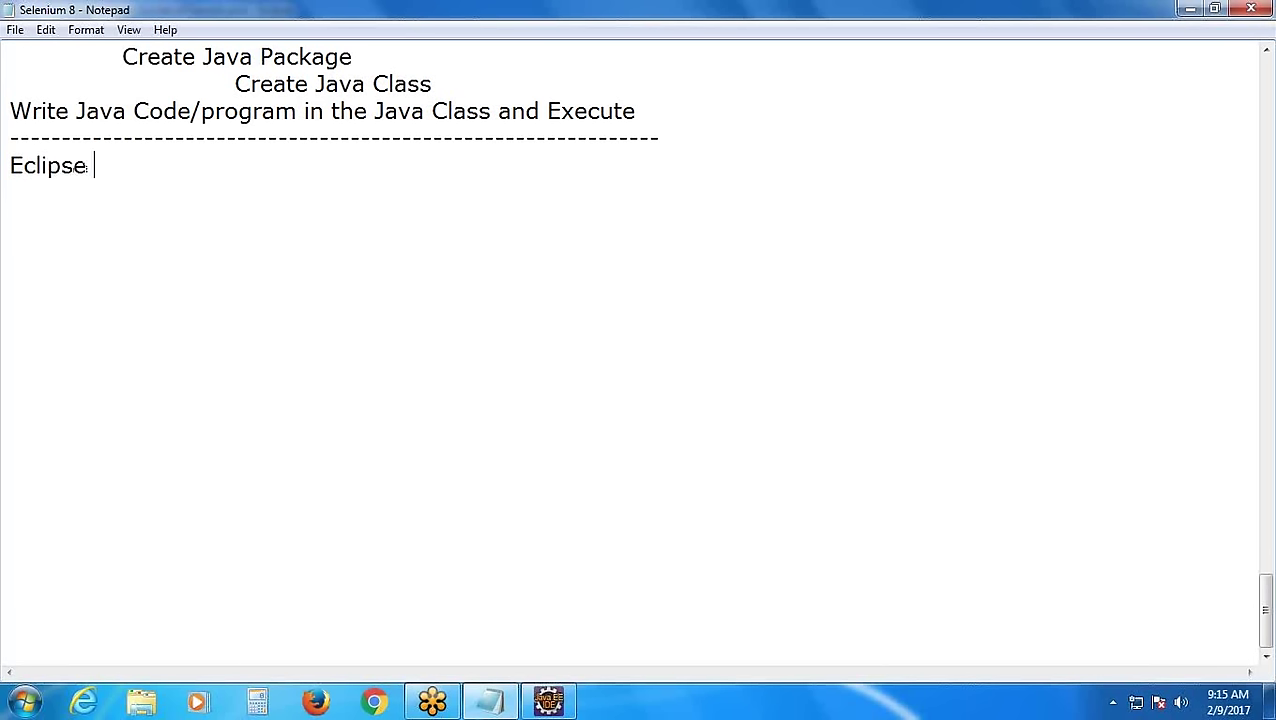
pyautogui.write('IDE:')
pyautogui.press('Return')
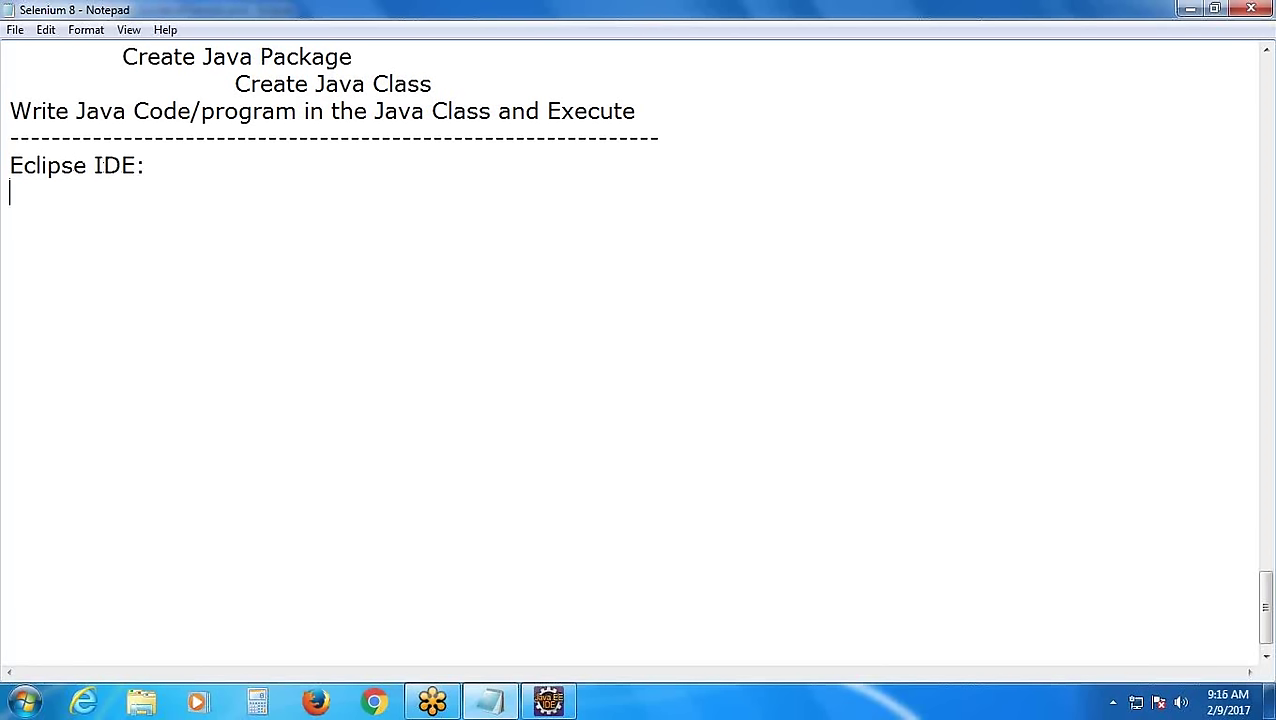
# Leave a blank line under the heading and write "> Eclipse IDE is a platform to write & execute Computer programs"
pyautogui.press('Return')
pyautogui.write('> Eclips')
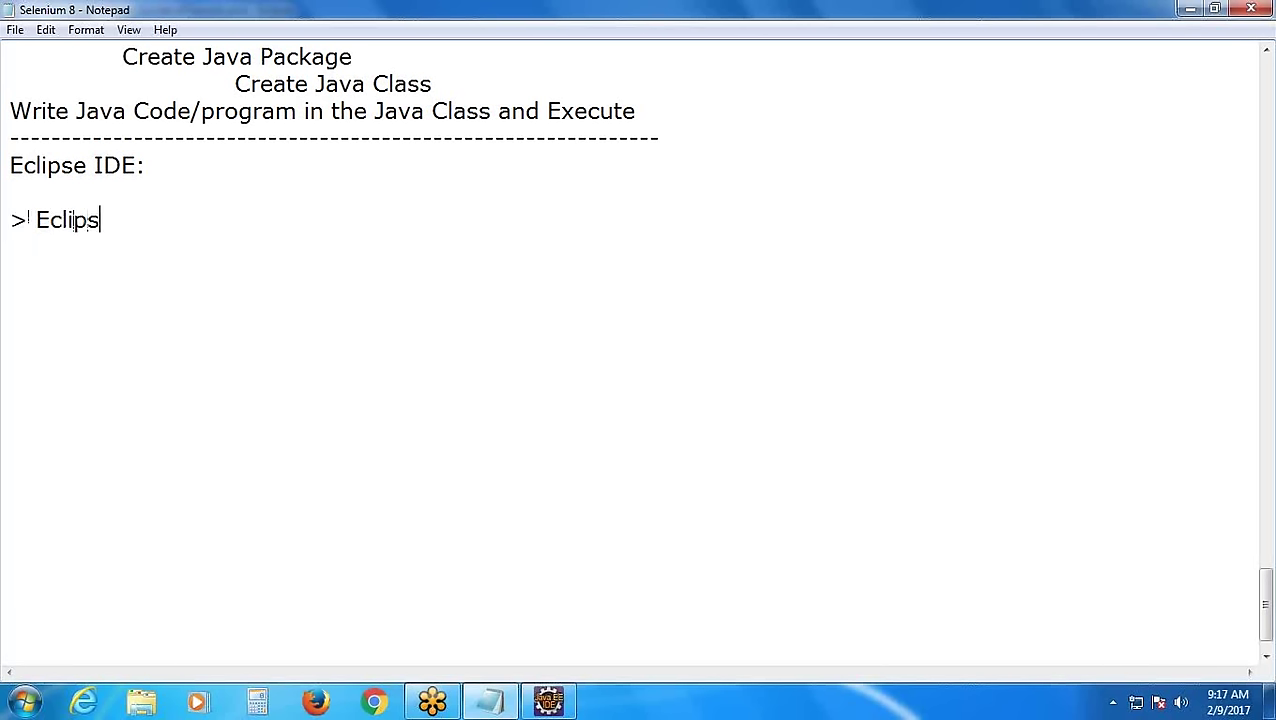
pyautogui.write('e IDE ')
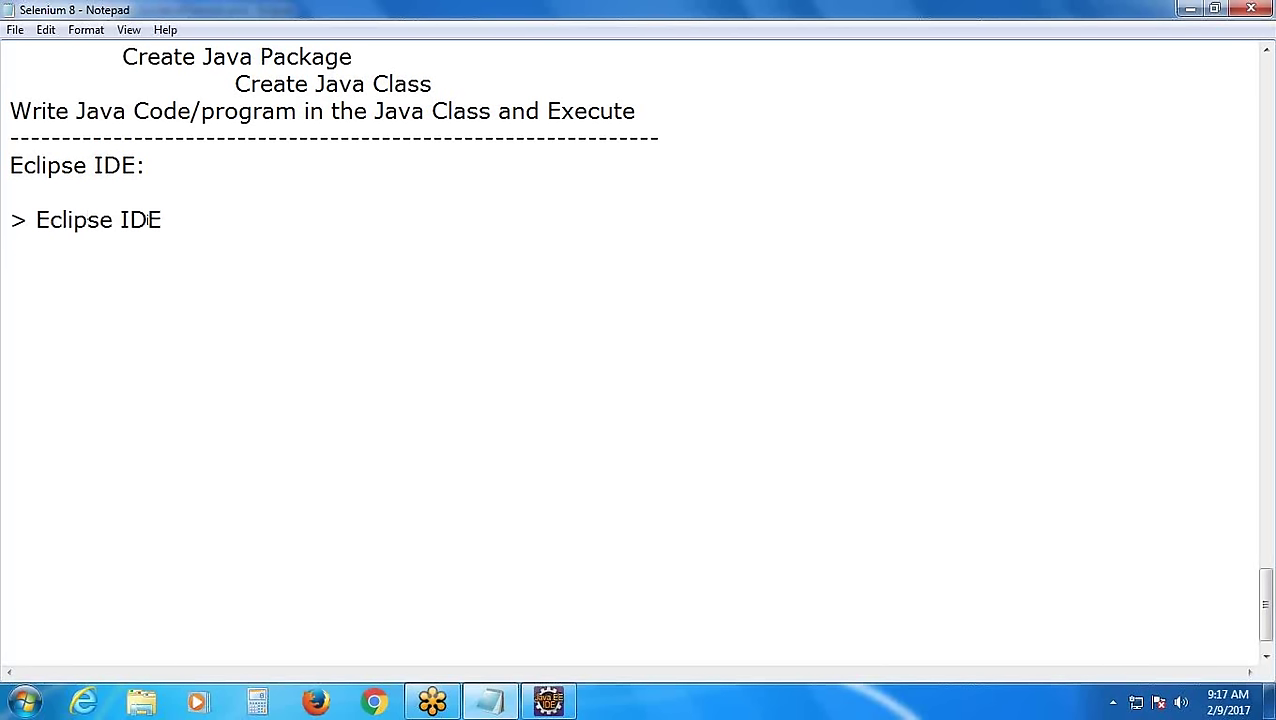
pyautogui.write('is a platform ')
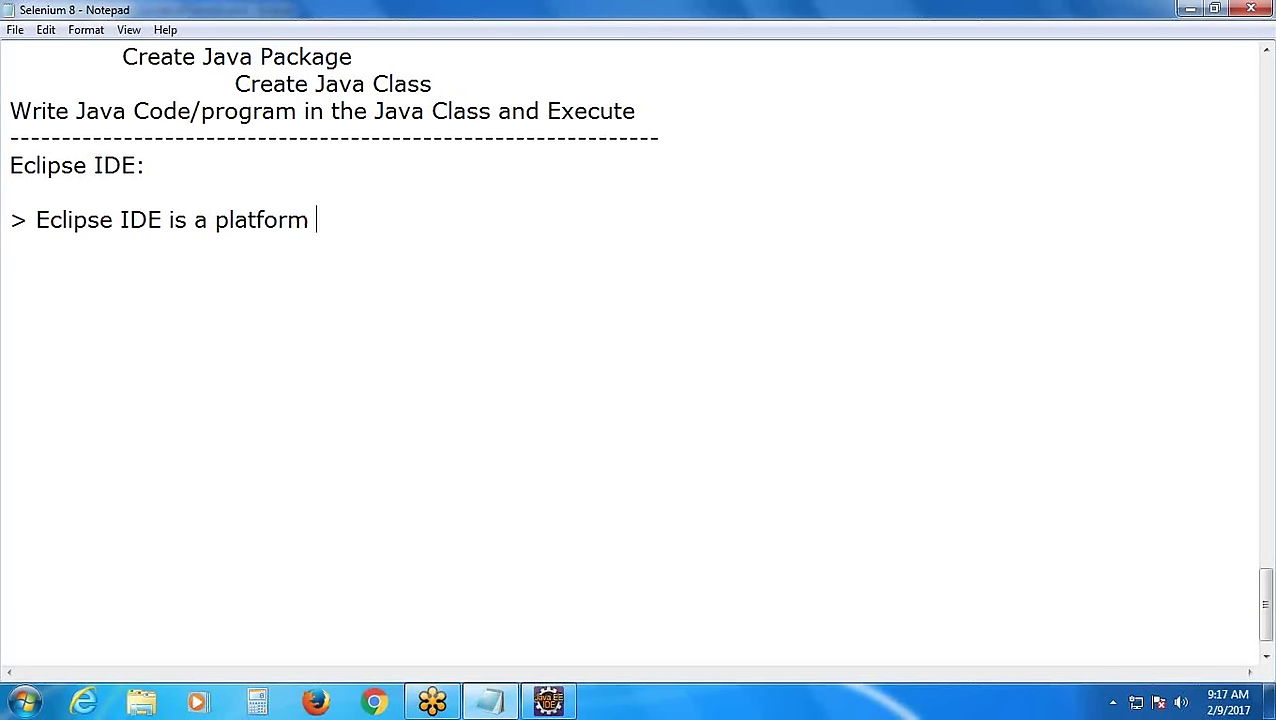
pyautogui.write('to write')
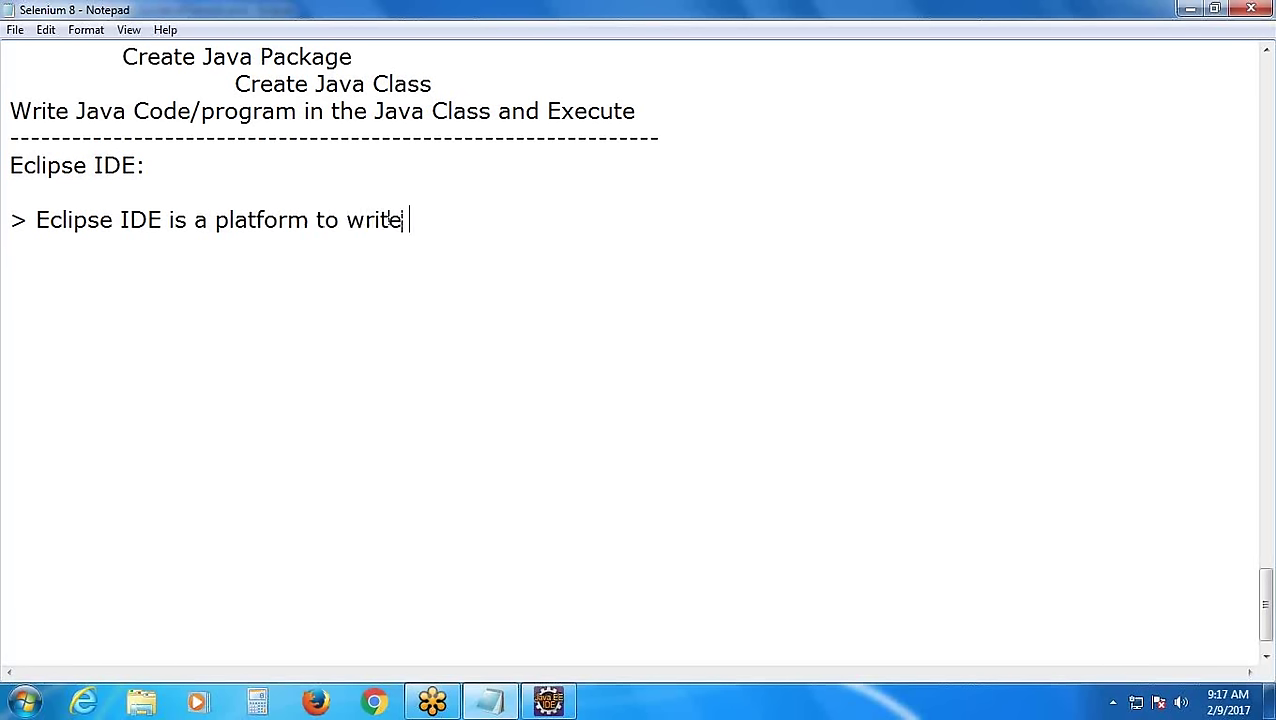
pyautogui.write(' & exe')
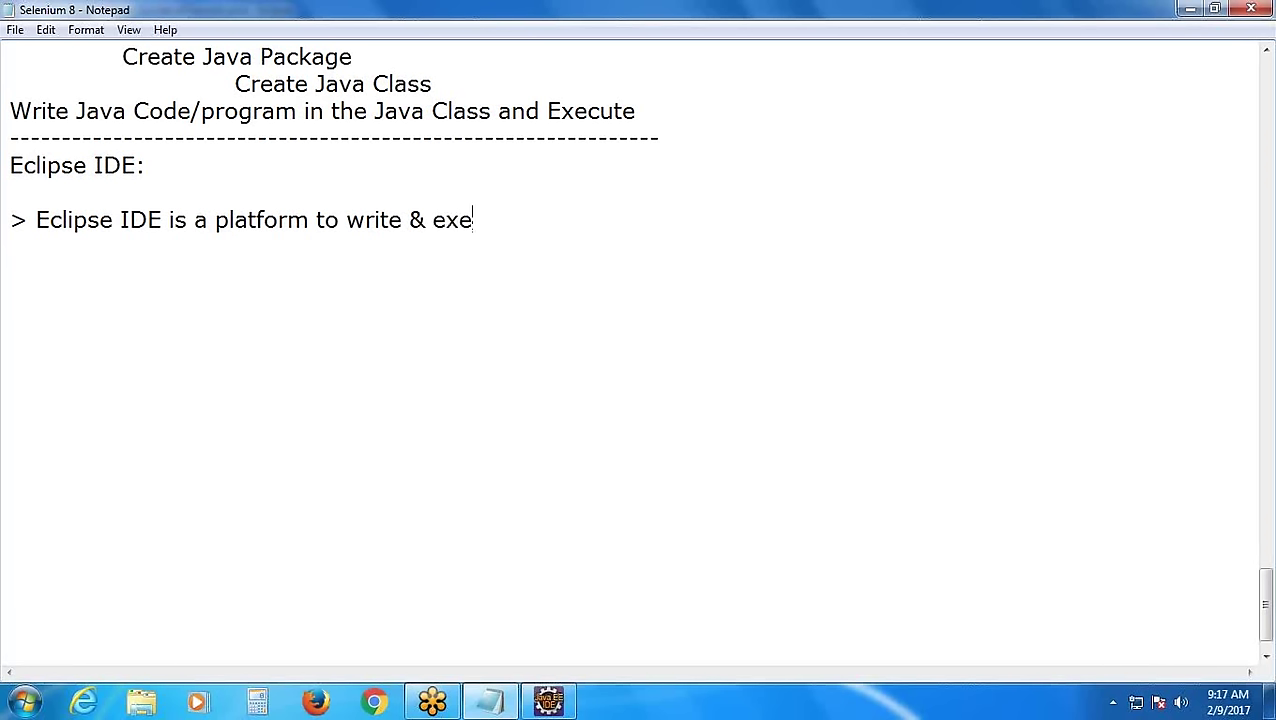
pyautogui.write('cute Com')
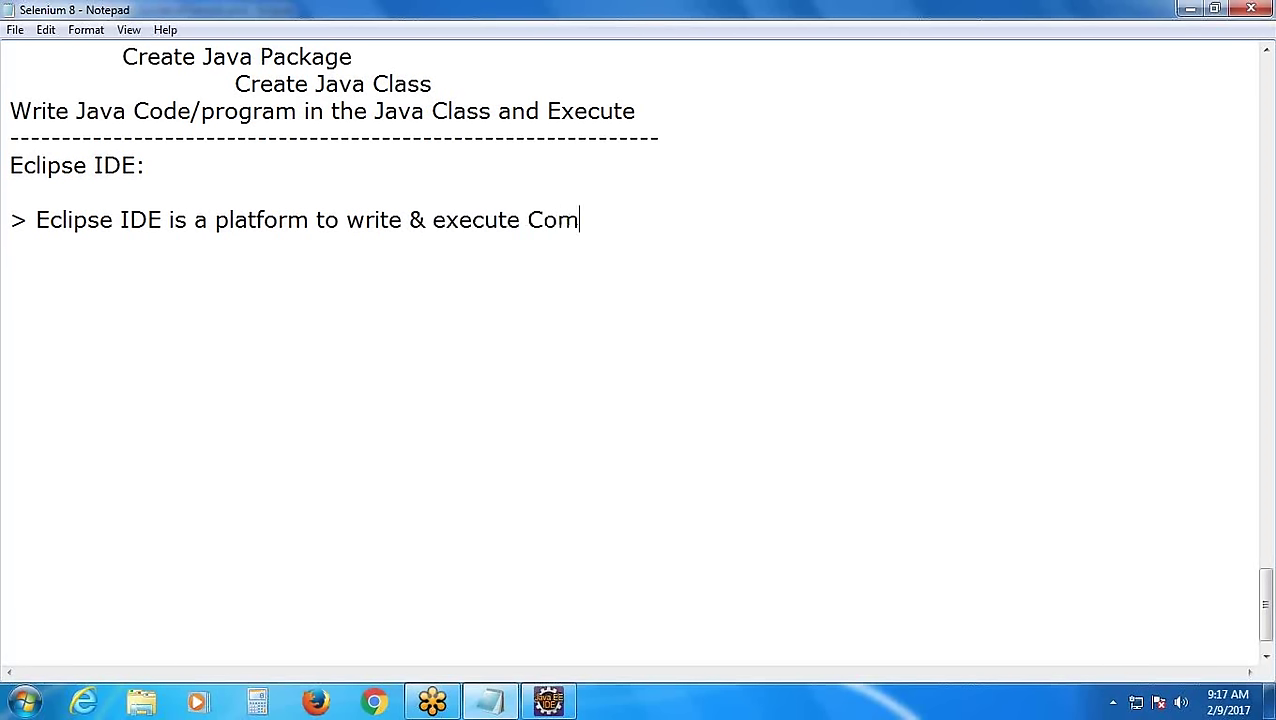
pyautogui.write('puter p')
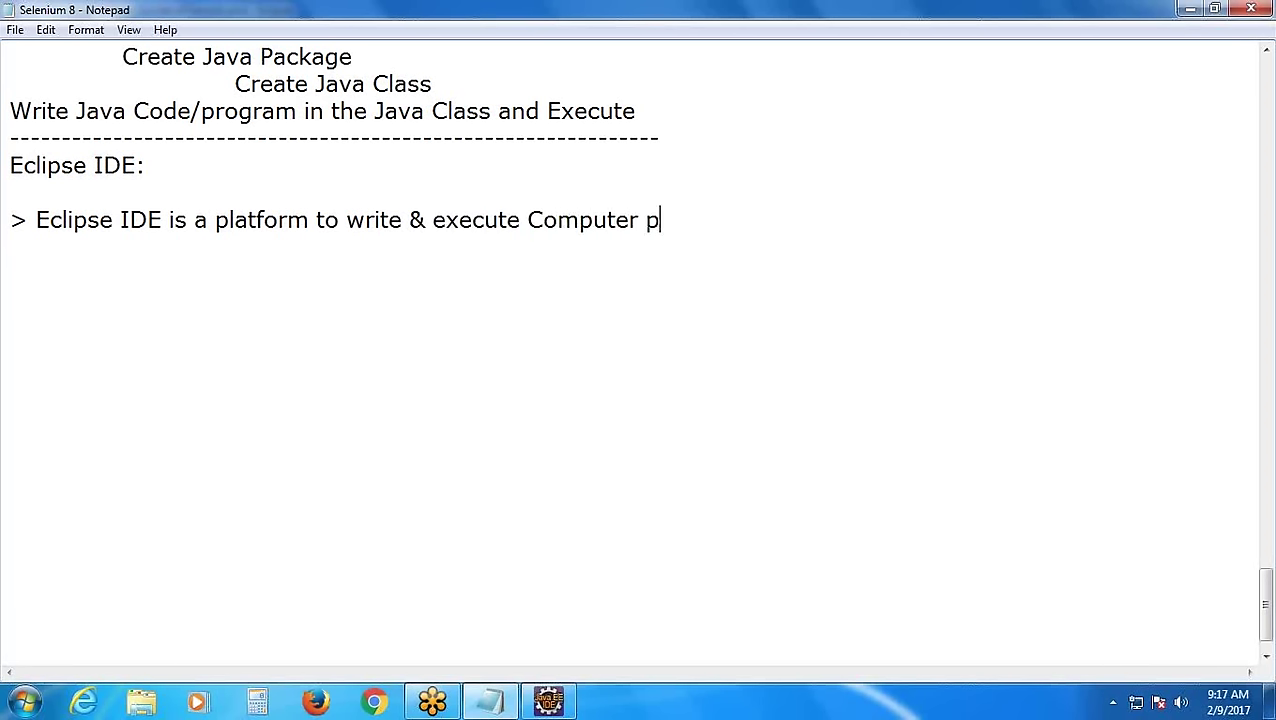
pyautogui.write('rograms ')
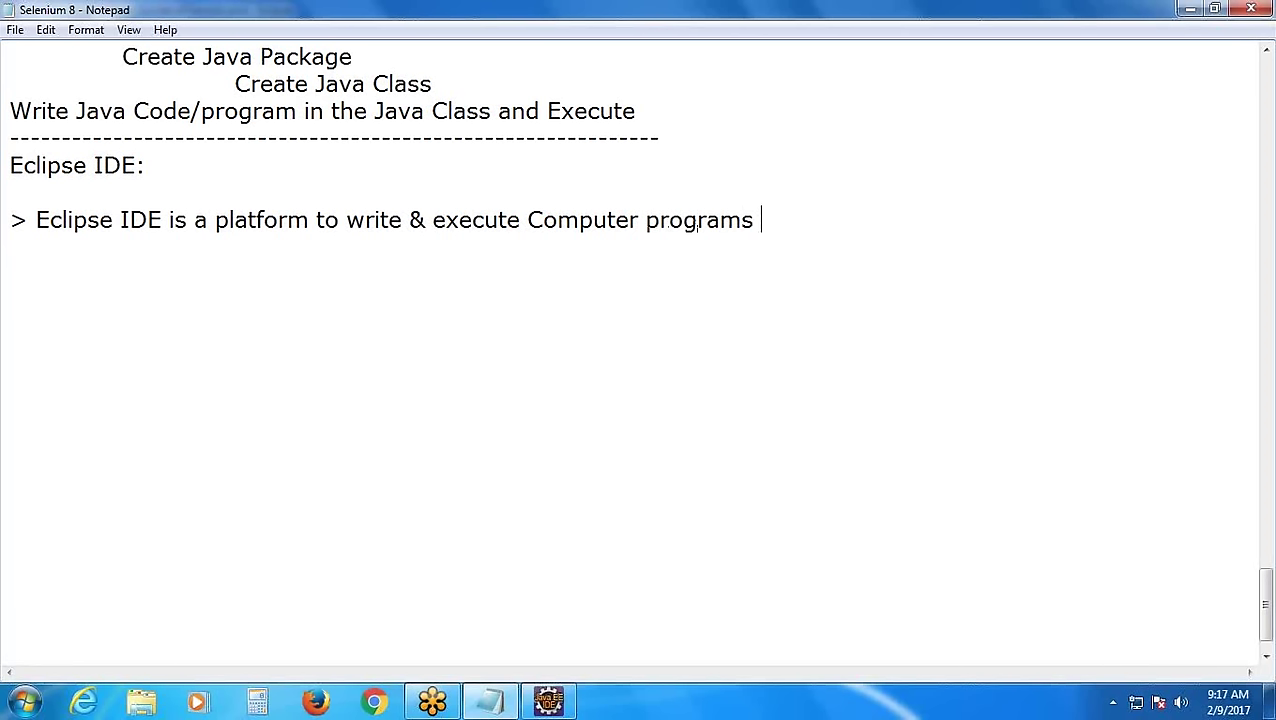
# Extend the Eclipse IDE note with the examples "like Java, Perl, Python, Ruby, PHP"
pyautogui.write('like Jav')
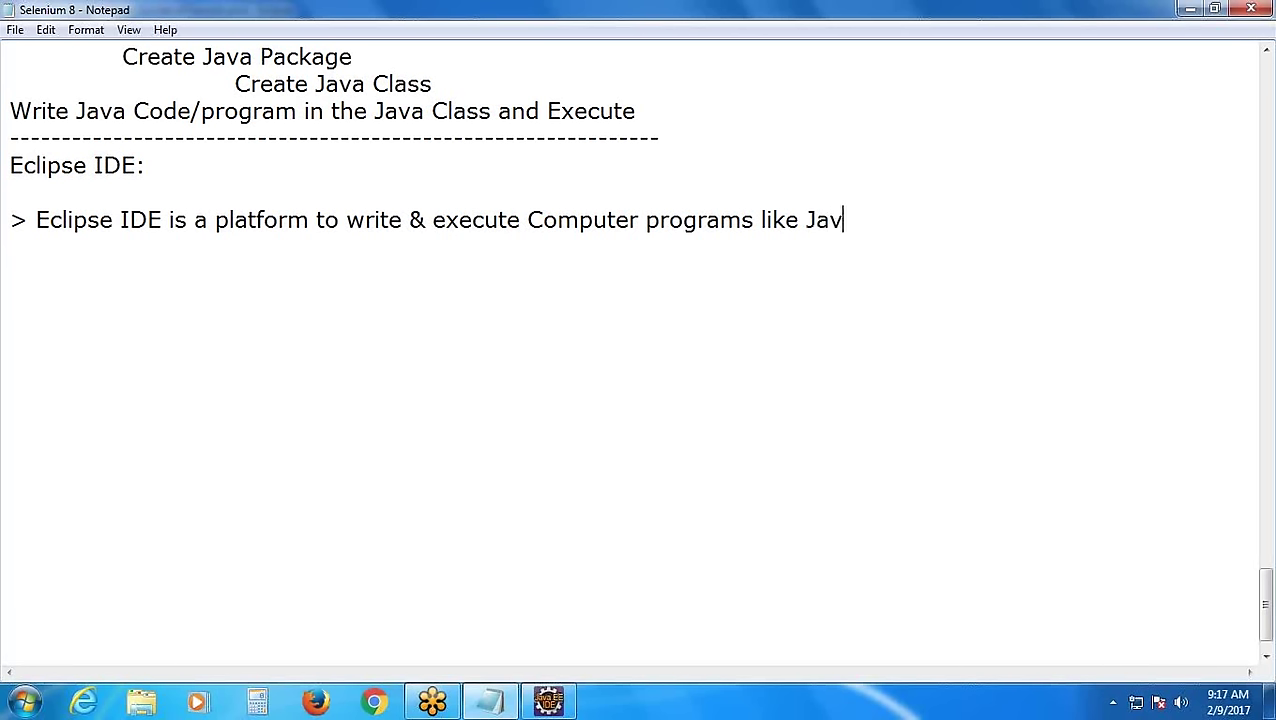
pyautogui.write('a,')
pyautogui.write('Perl, P')
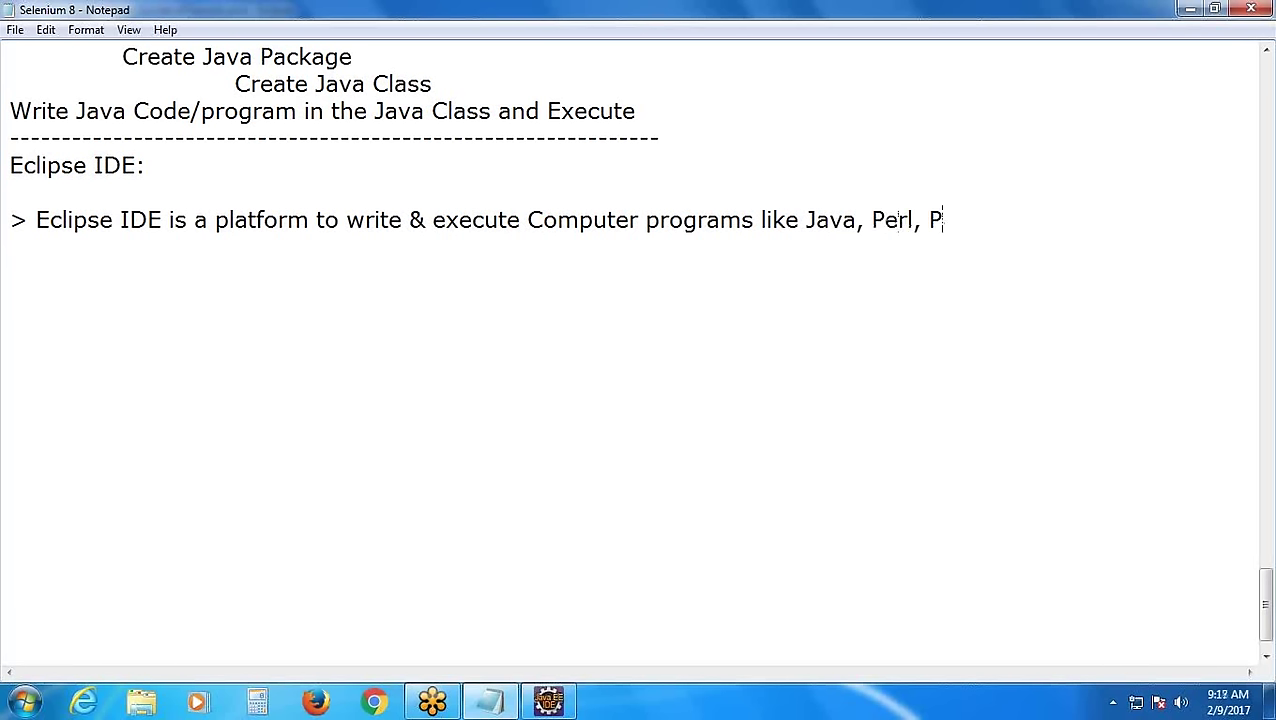
pyautogui.write('ython, ')
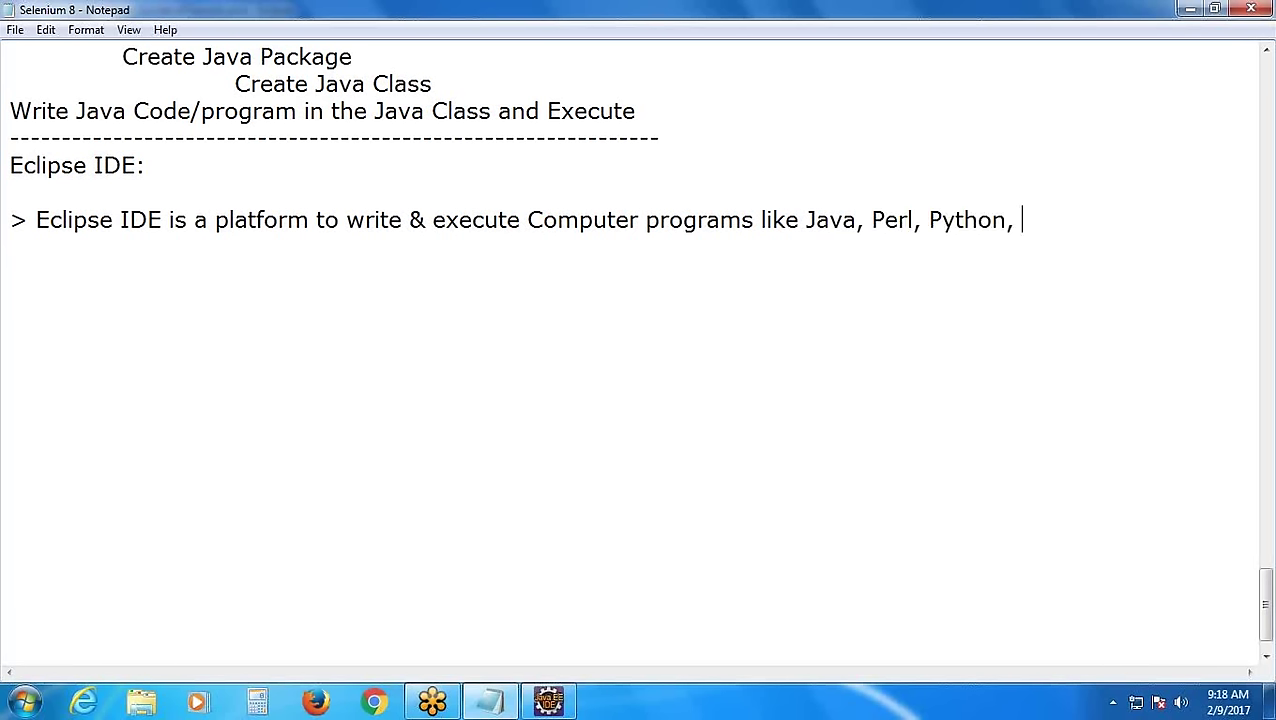
pyautogui.write('Ruby,')
pyautogui.write('PH')
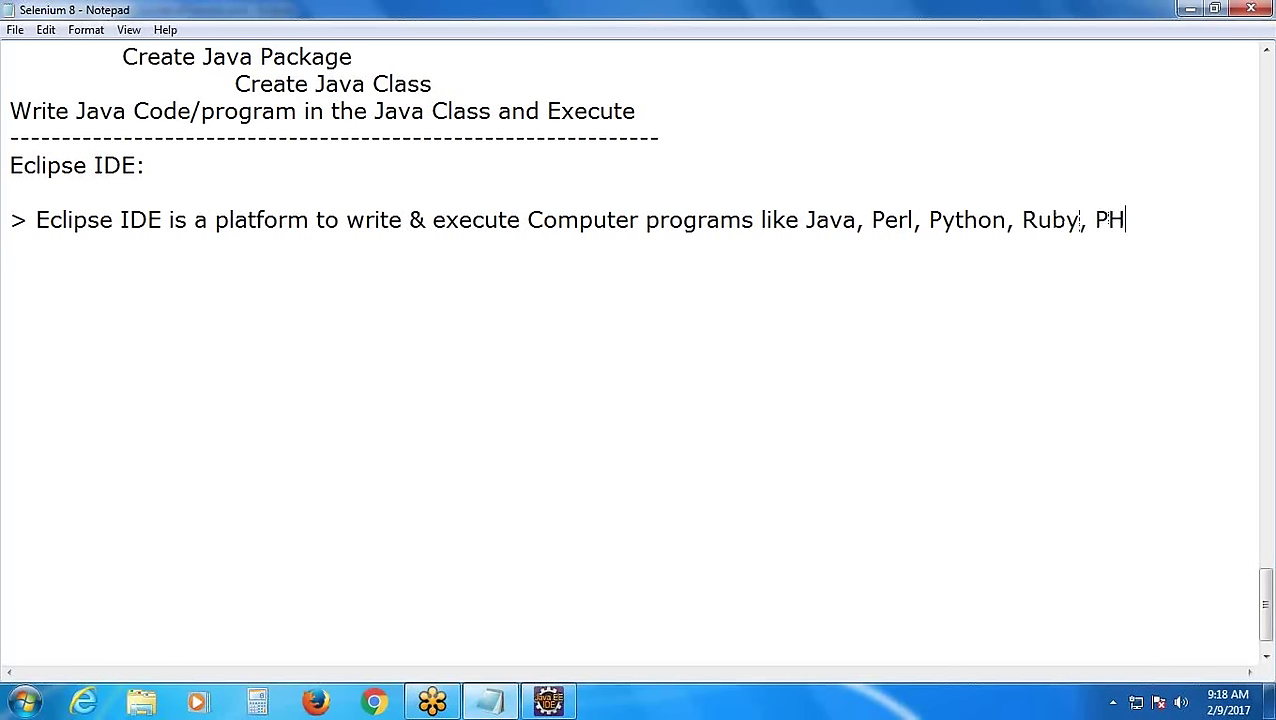
pyautogui.write('P E')
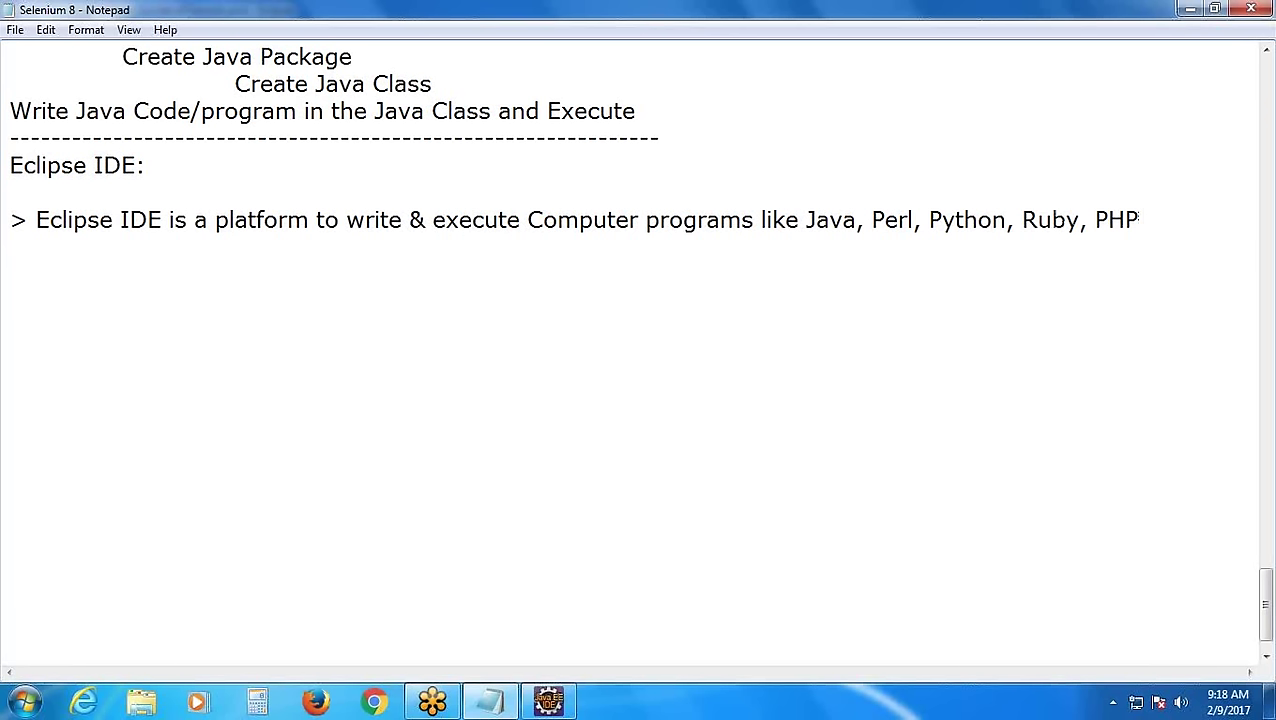
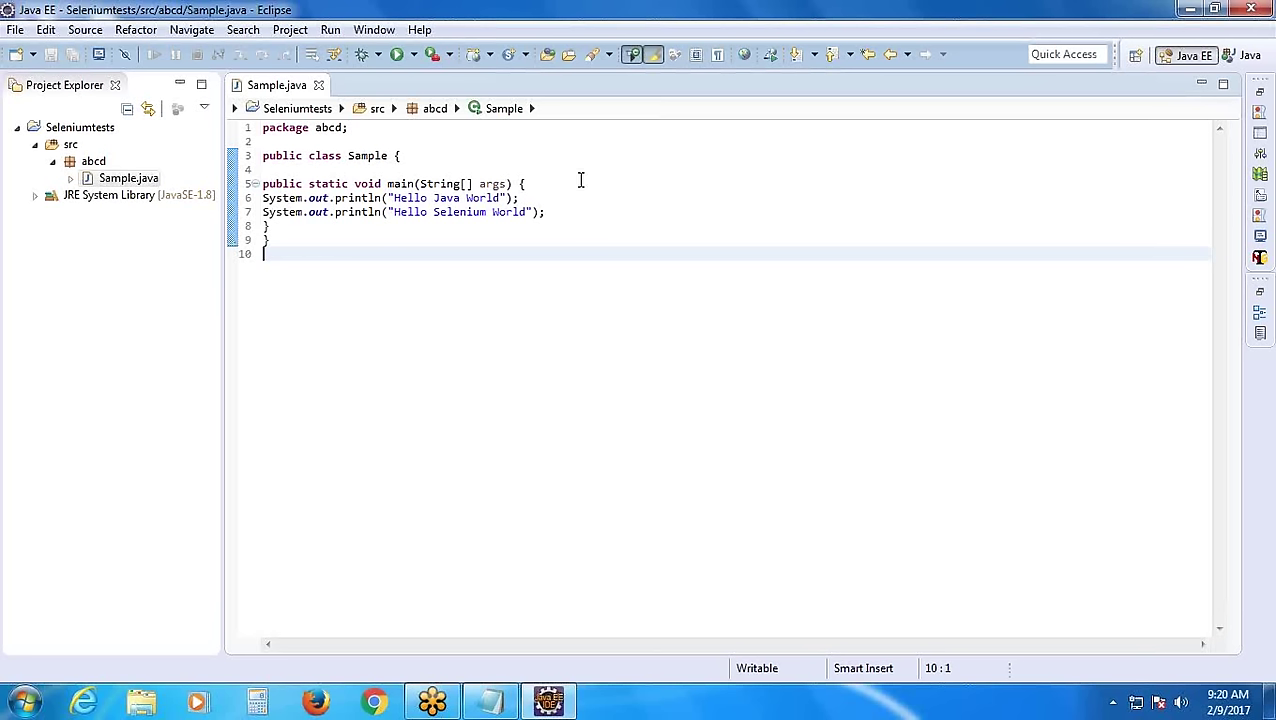
# Delete the Seleniumtests project from the workspace together with its contents on disk, and exit Eclipse
pyautogui.rightClick(68, 128)
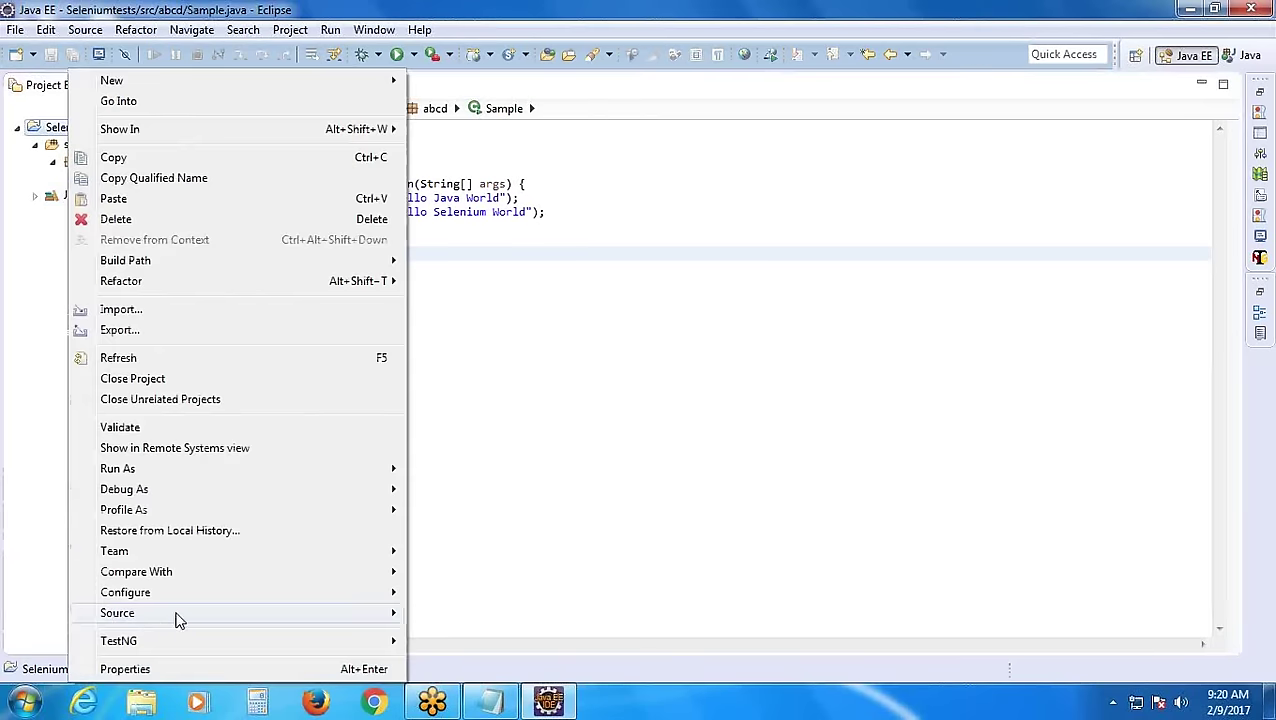
pyautogui.moveTo(137, 645)
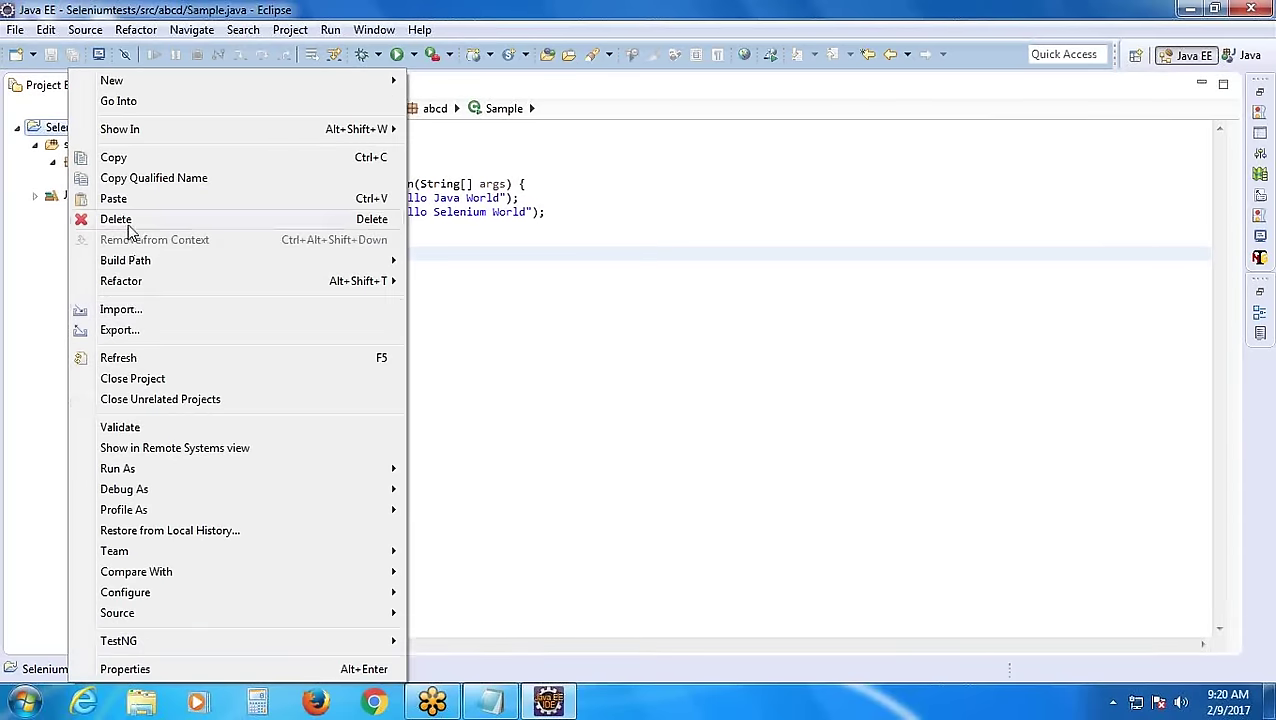
pyautogui.click(128, 227)
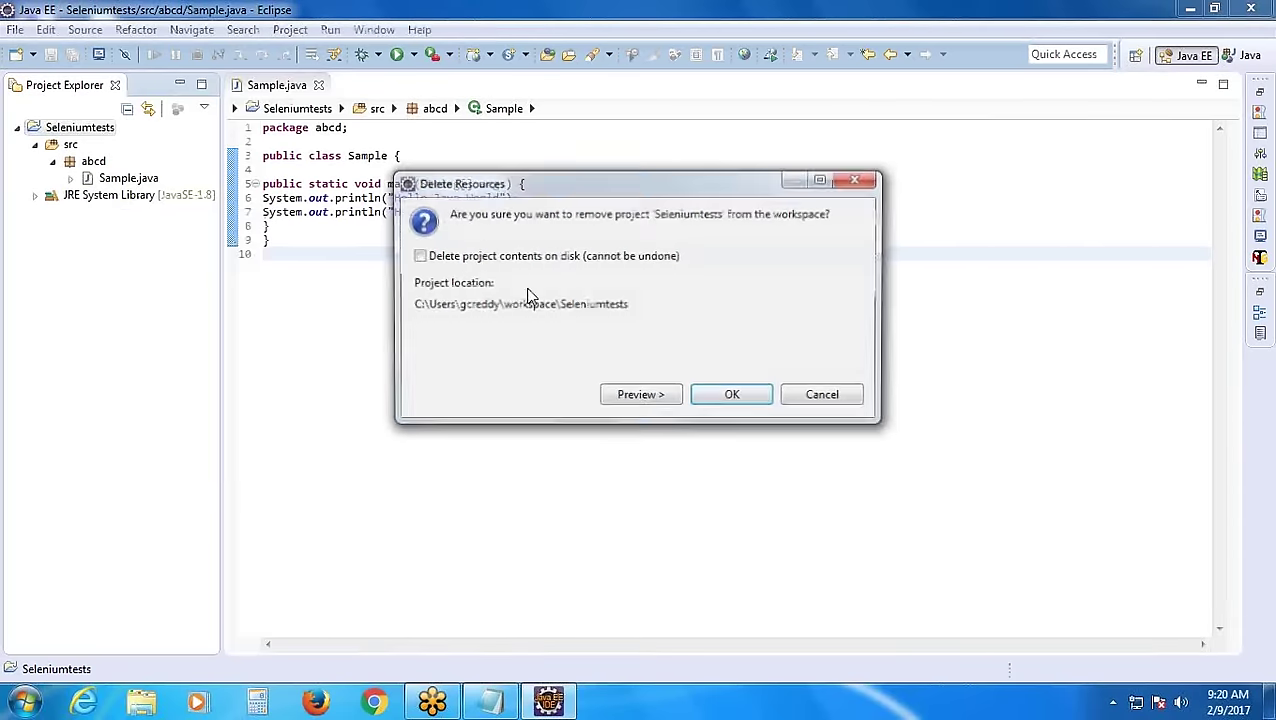
pyautogui.click(418, 256)
pyautogui.click(731, 397)
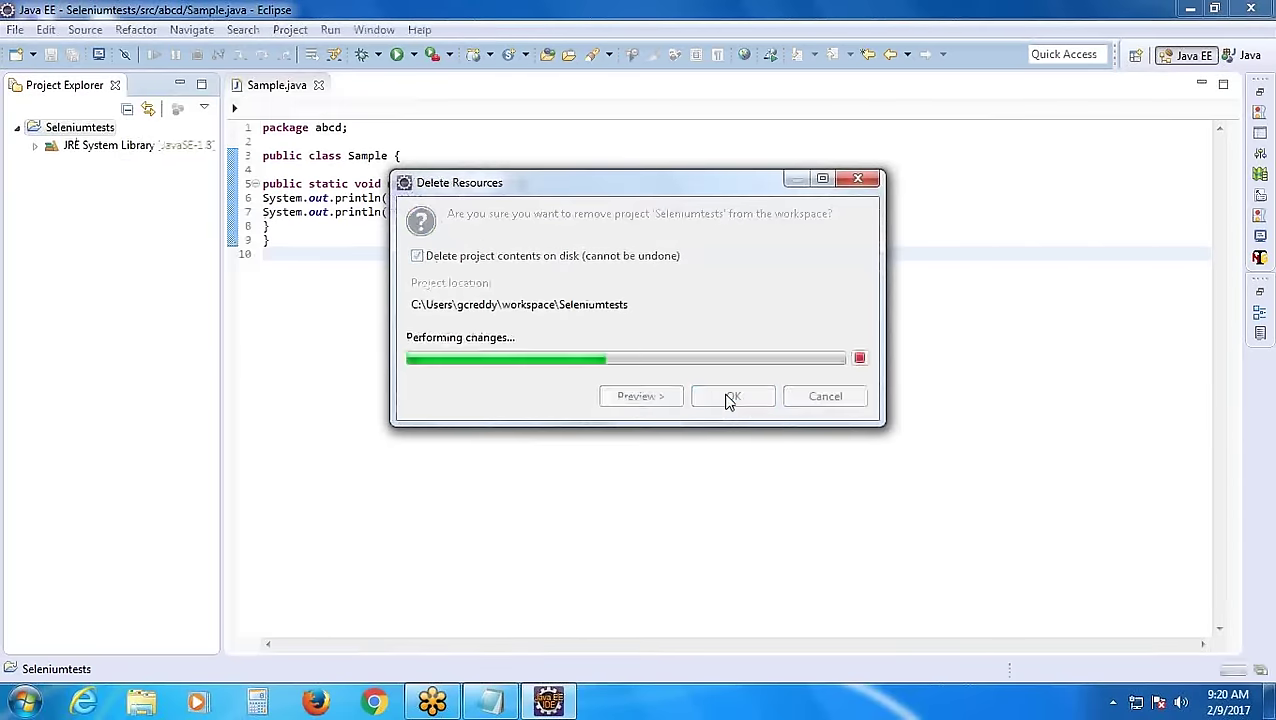
pyautogui.click(1250, 8)
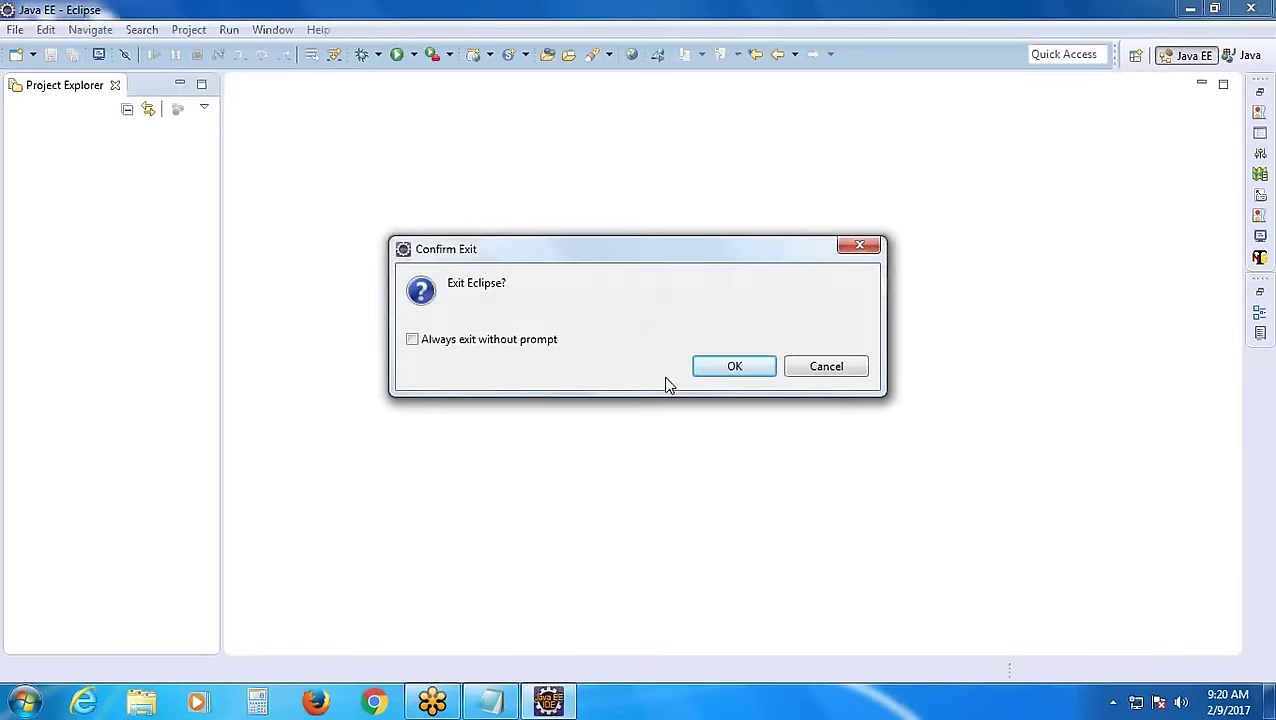
pyautogui.click(732, 364)
# In the Selenium 8 notes in Notepad, add the heading "Navigation to write & execute java programs in Eclipse IDE," below the last dashed line, followed by a blank line
pyautogui.click(490, 700)
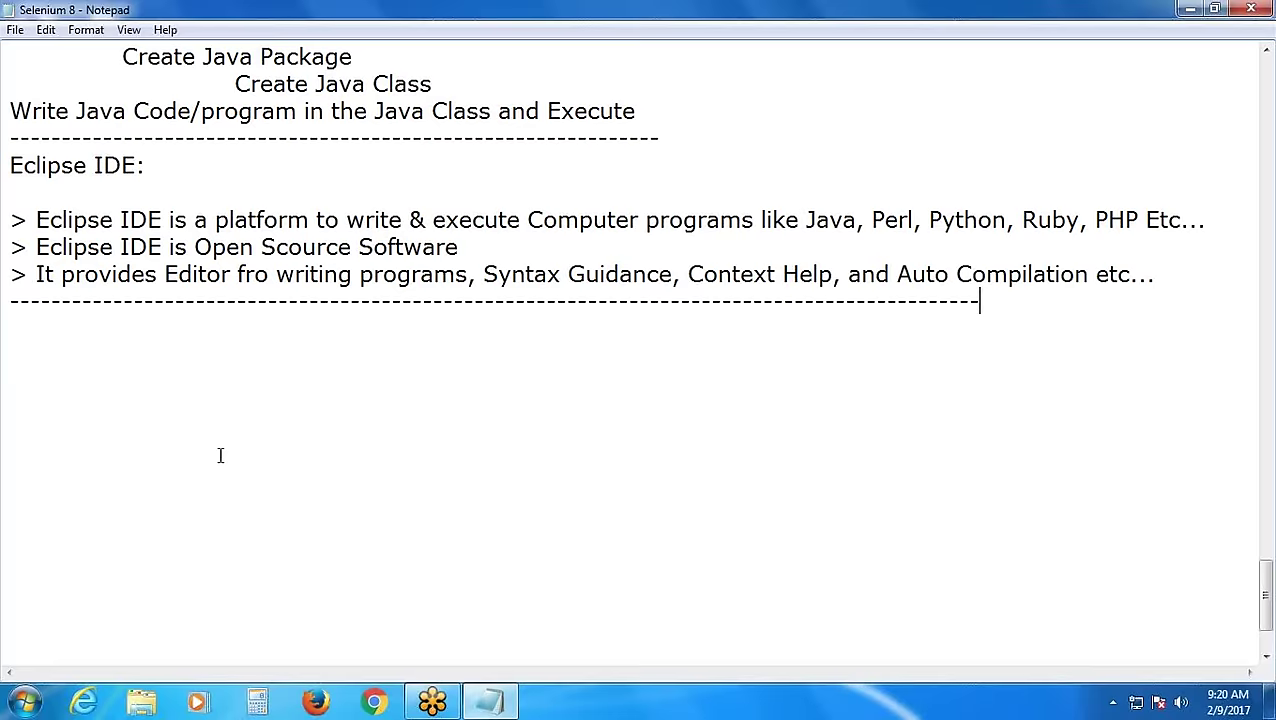
pyautogui.scroll(-1, 110, 290)
pyautogui.click(46, 246)
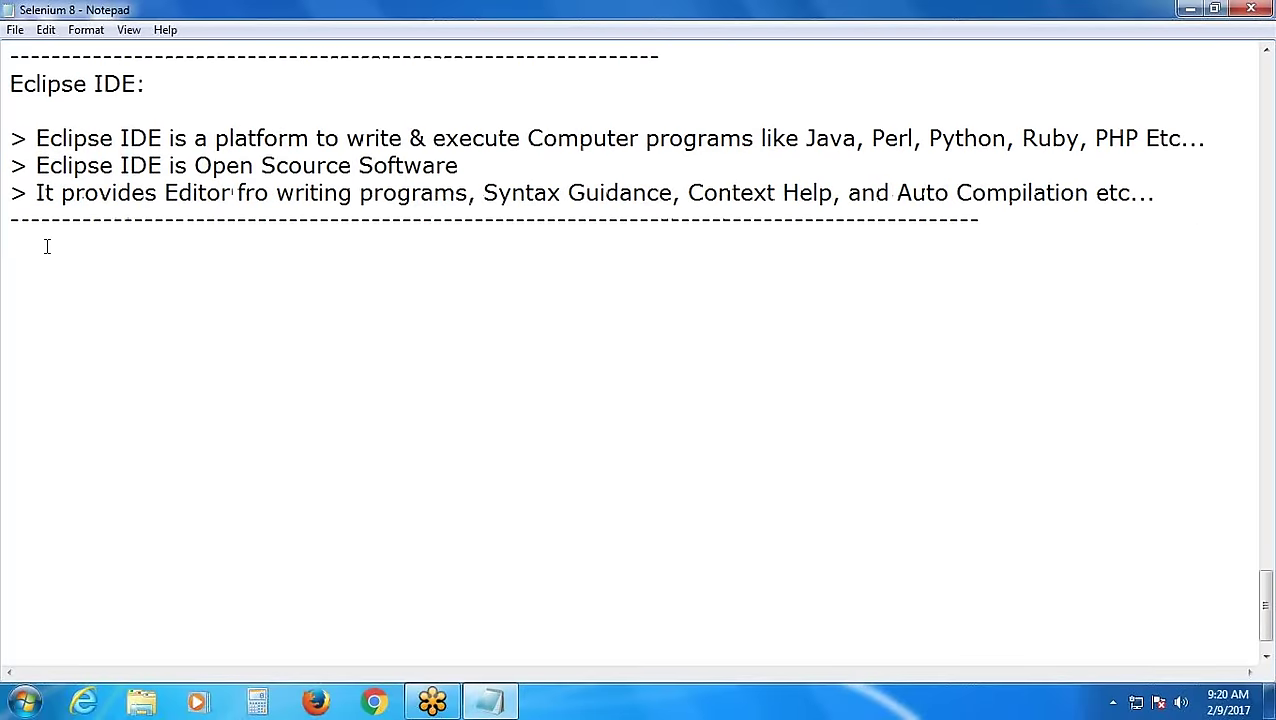
pyautogui.write('Navia')
pyautogui.press('BackSpace')
pyautogui.write('gation')
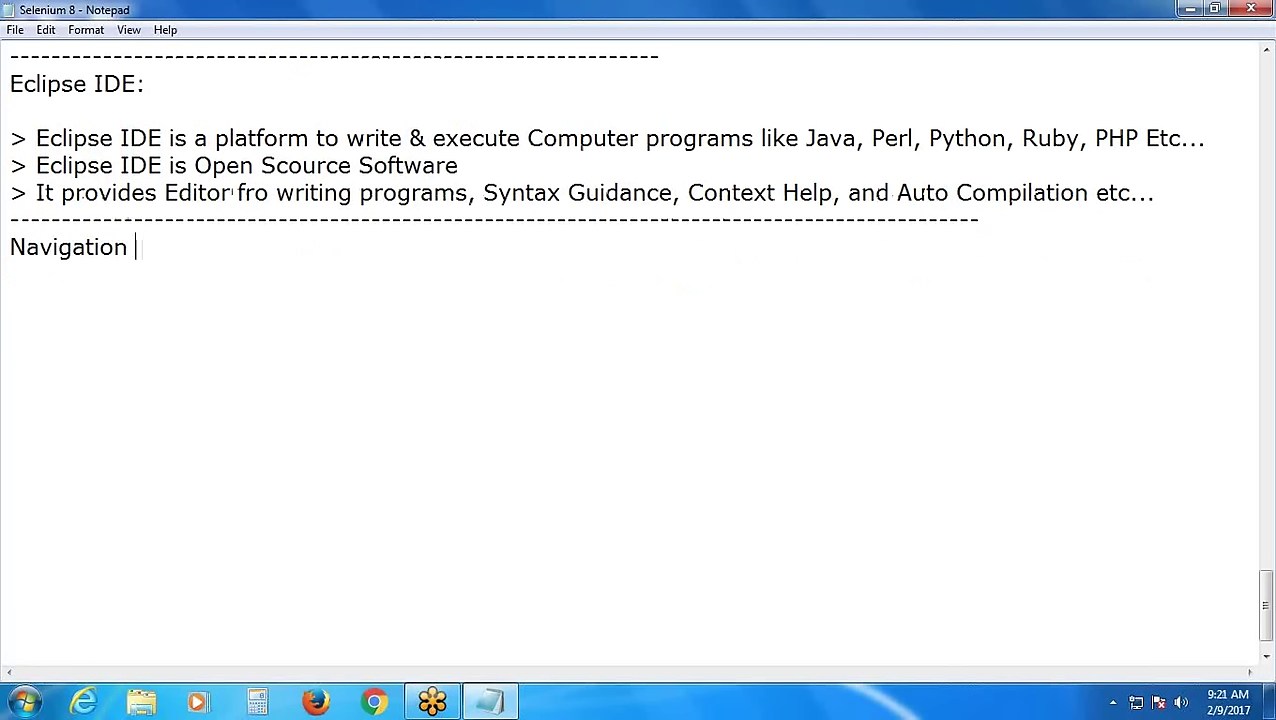
pyautogui.write(' to write ')
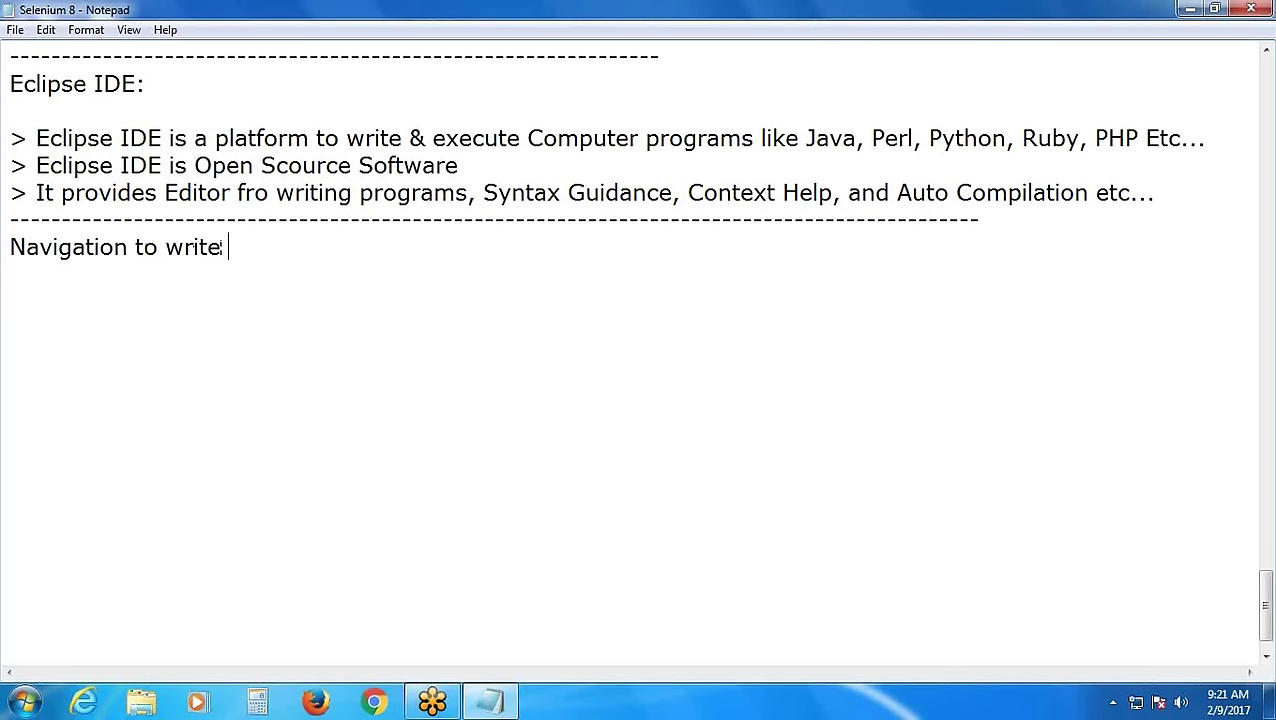
pyautogui.write('& exec')
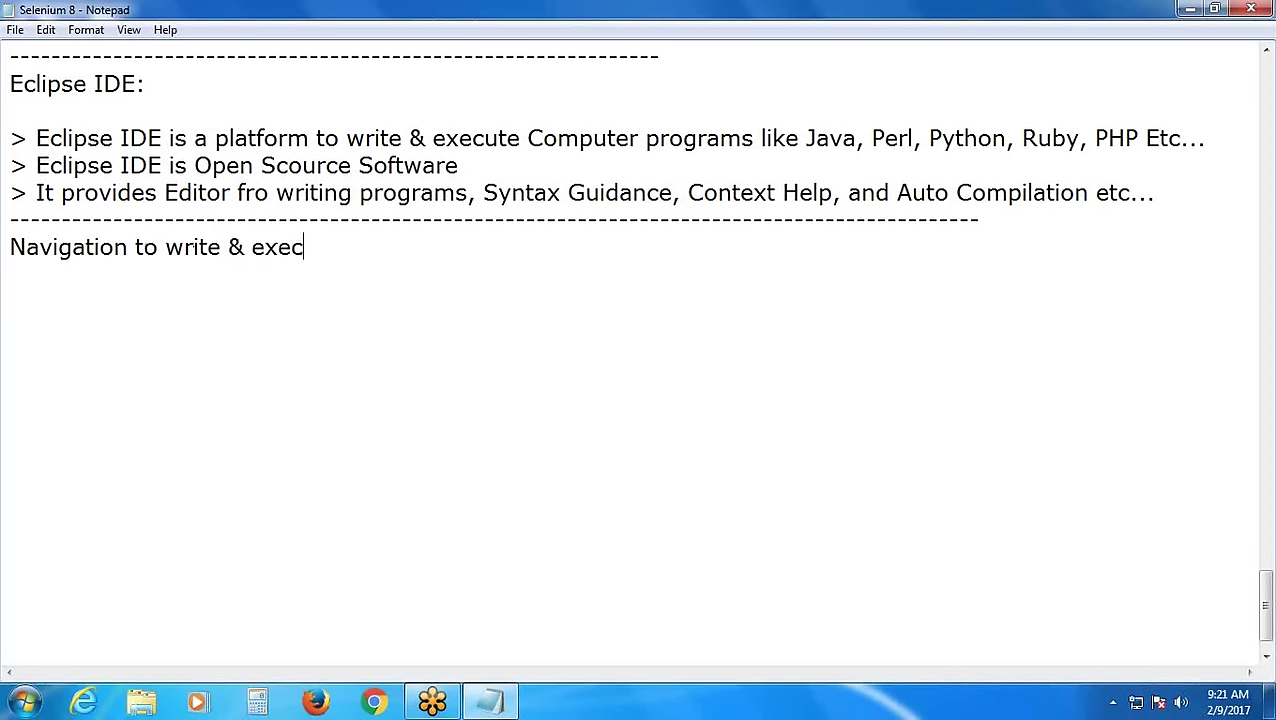
pyautogui.write('ute java')
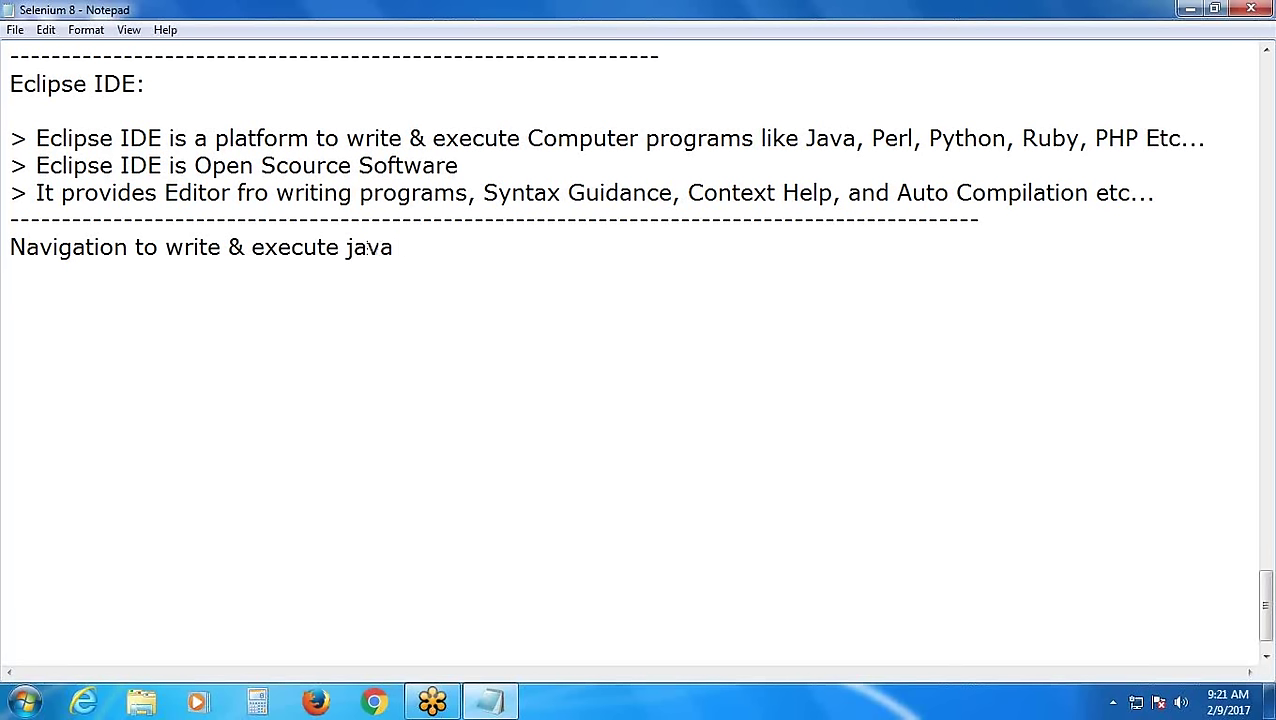
pyautogui.write(' progra')
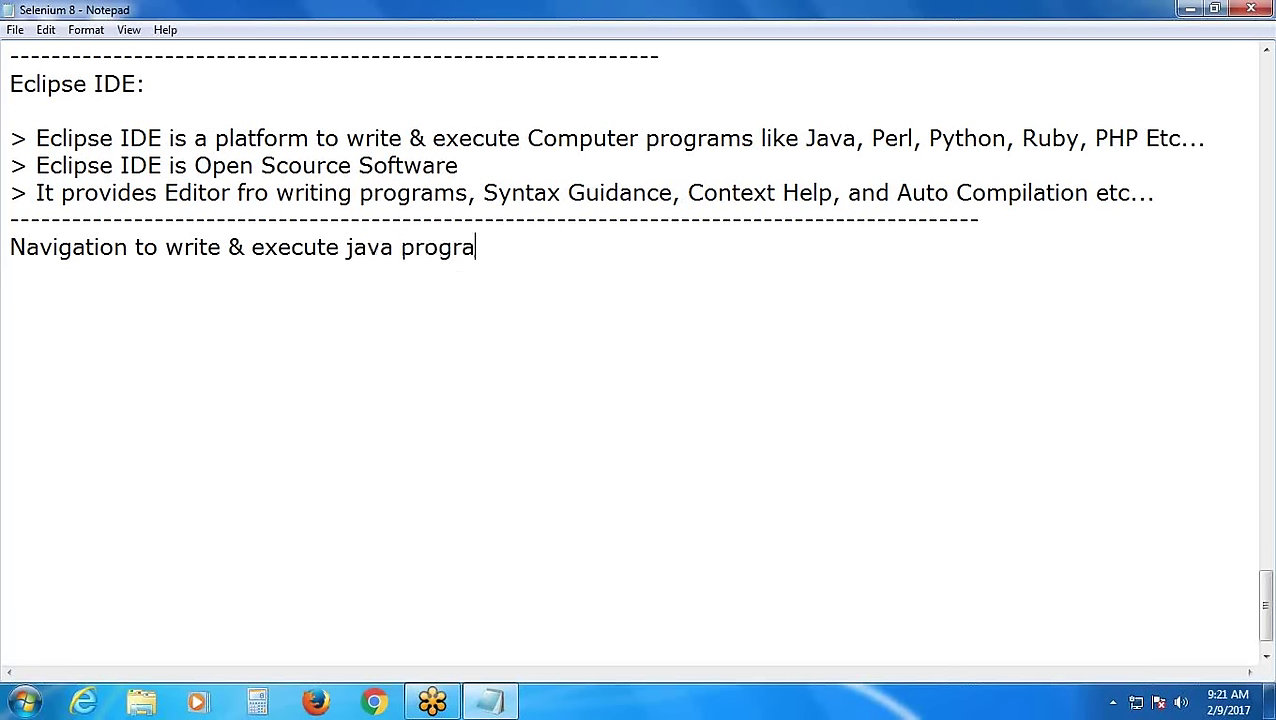
pyautogui.write('ms in Eclip')
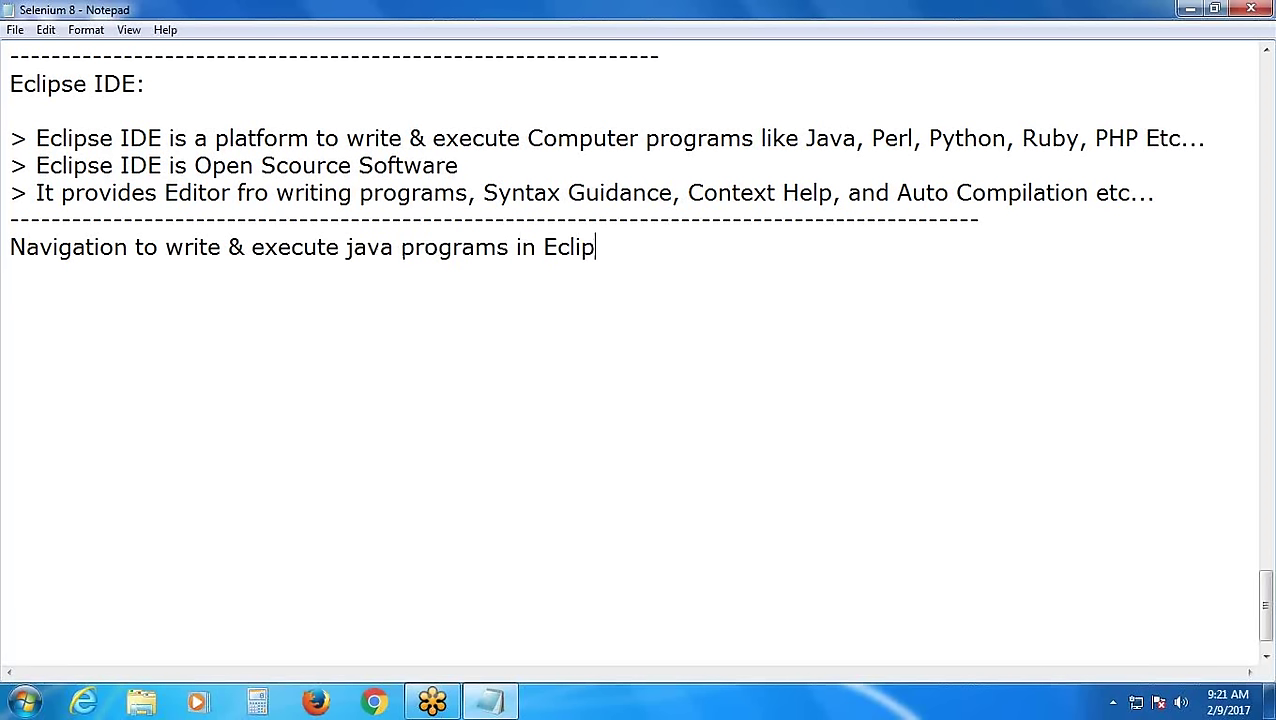
pyautogui.write('se IDE,')
pyautogui.press('Return')
pyautogui.press('Return')
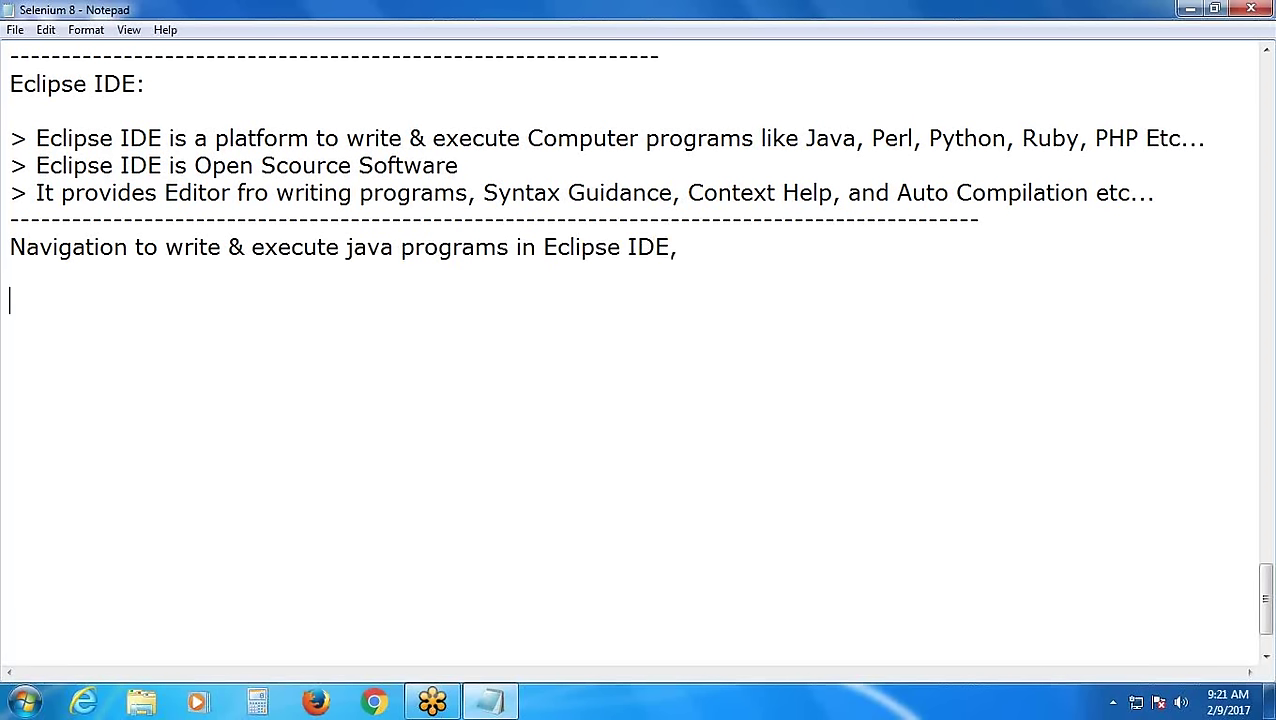
# List the first two navigation points under the heading: "> Launch Eclipse IDE" and "> Create Java Project"
pyautogui.scroll(-2, 40, 256)
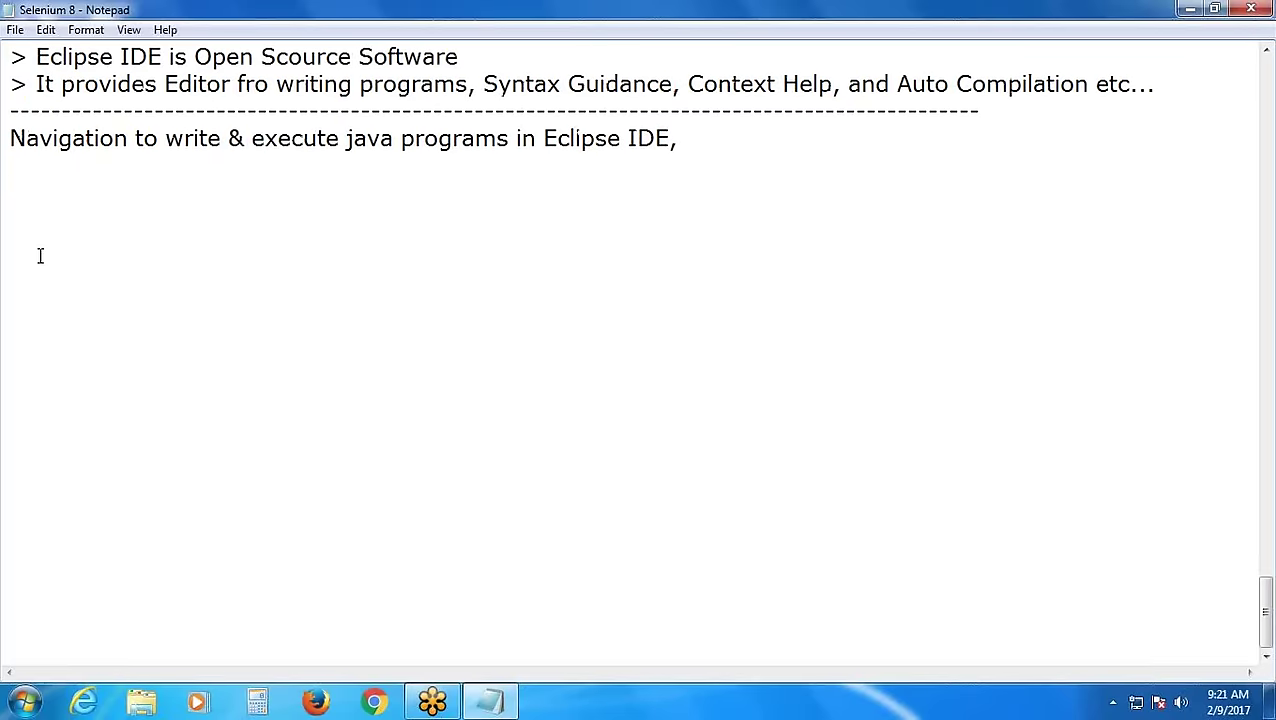
pyautogui.write('> Launch')
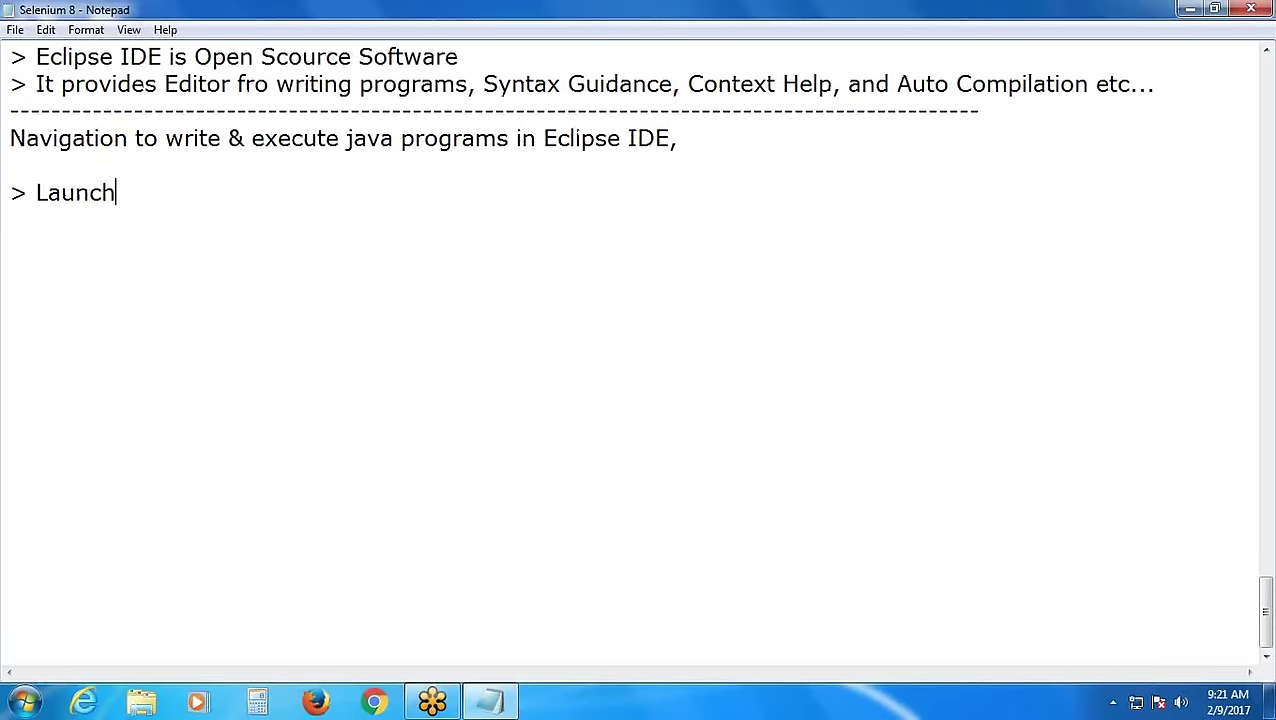
pyautogui.write(' Eclipse')
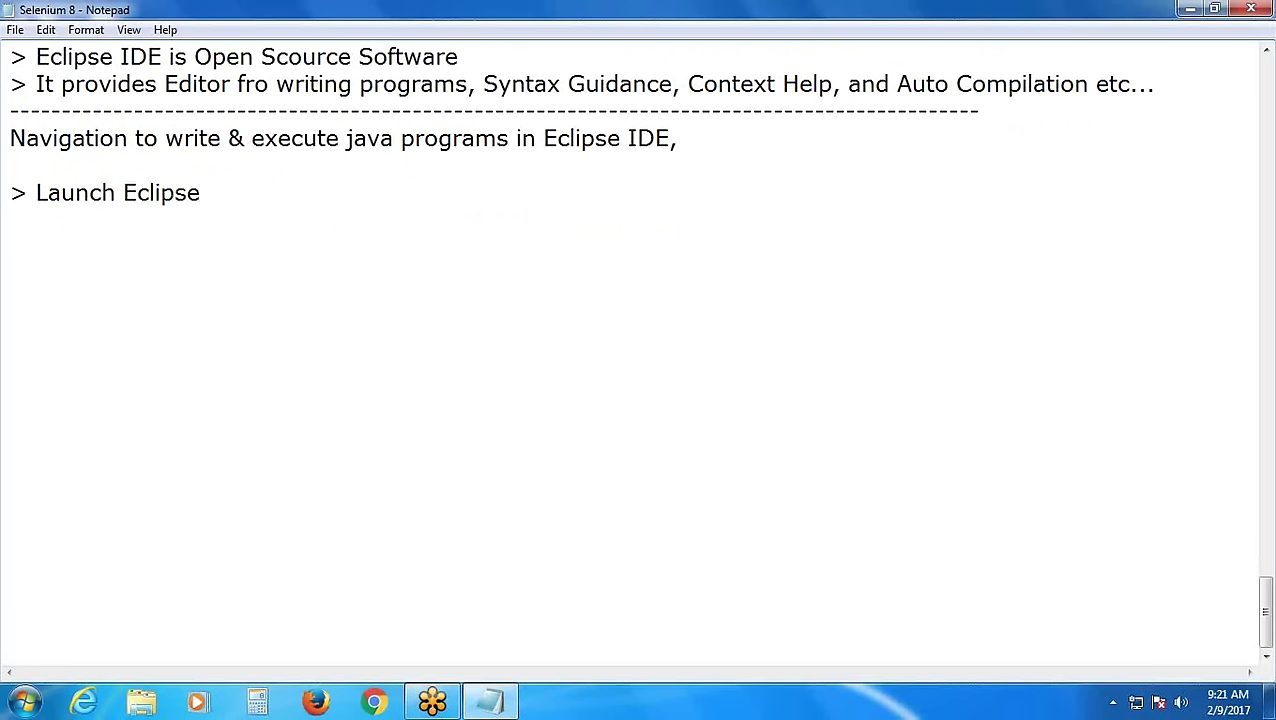
pyautogui.write(' IDE')
pyautogui.press('Return')
pyautogui.write('> ')
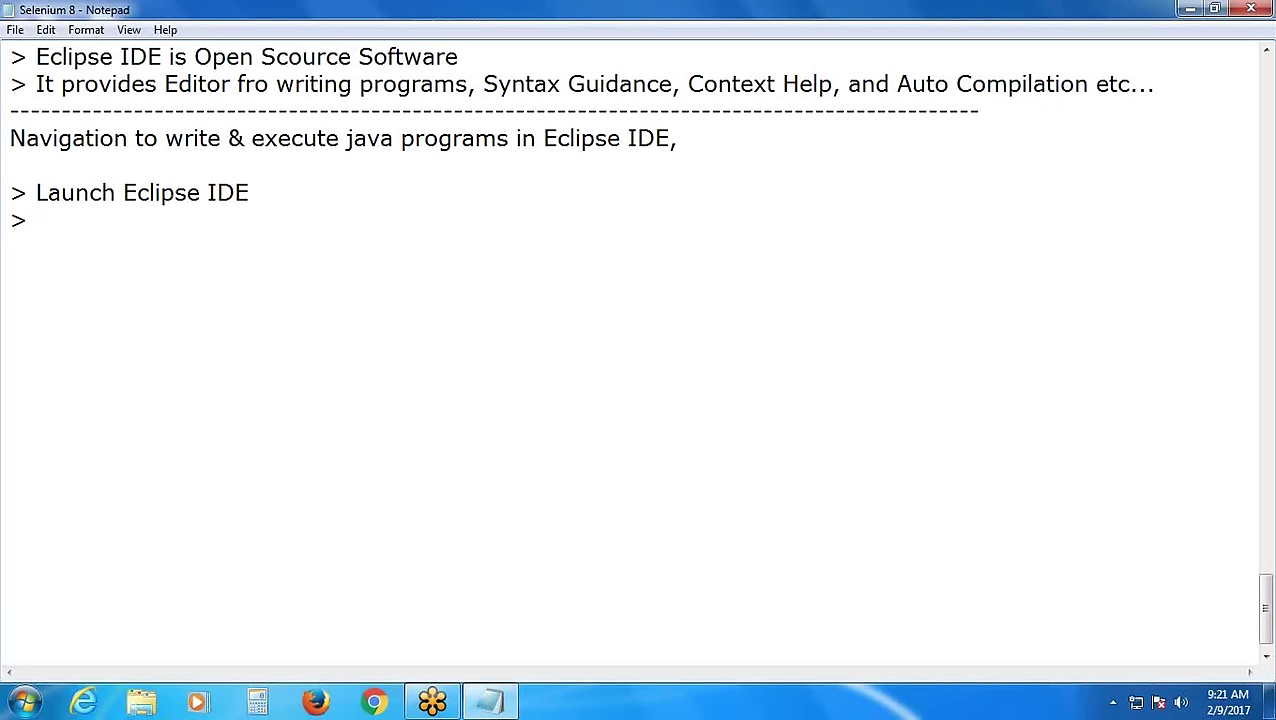
pyautogui.write('Create')
pyautogui.write('Ja')
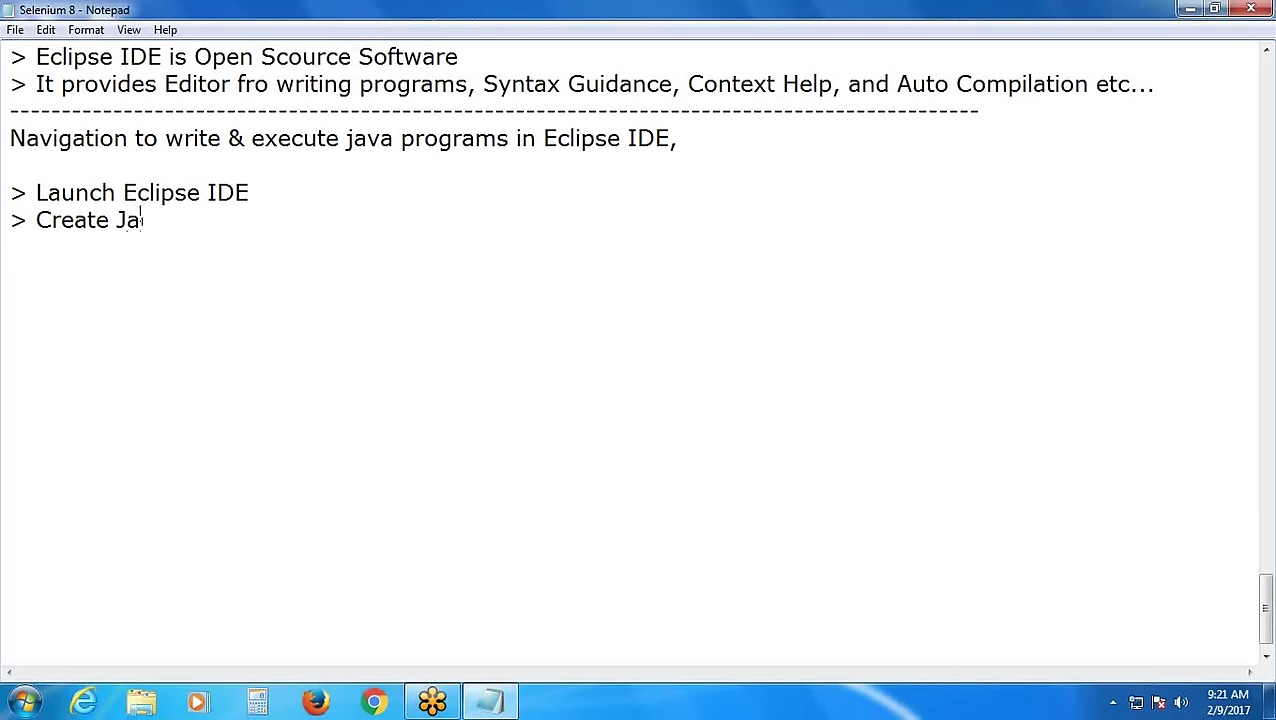
pyautogui.write('va Project')
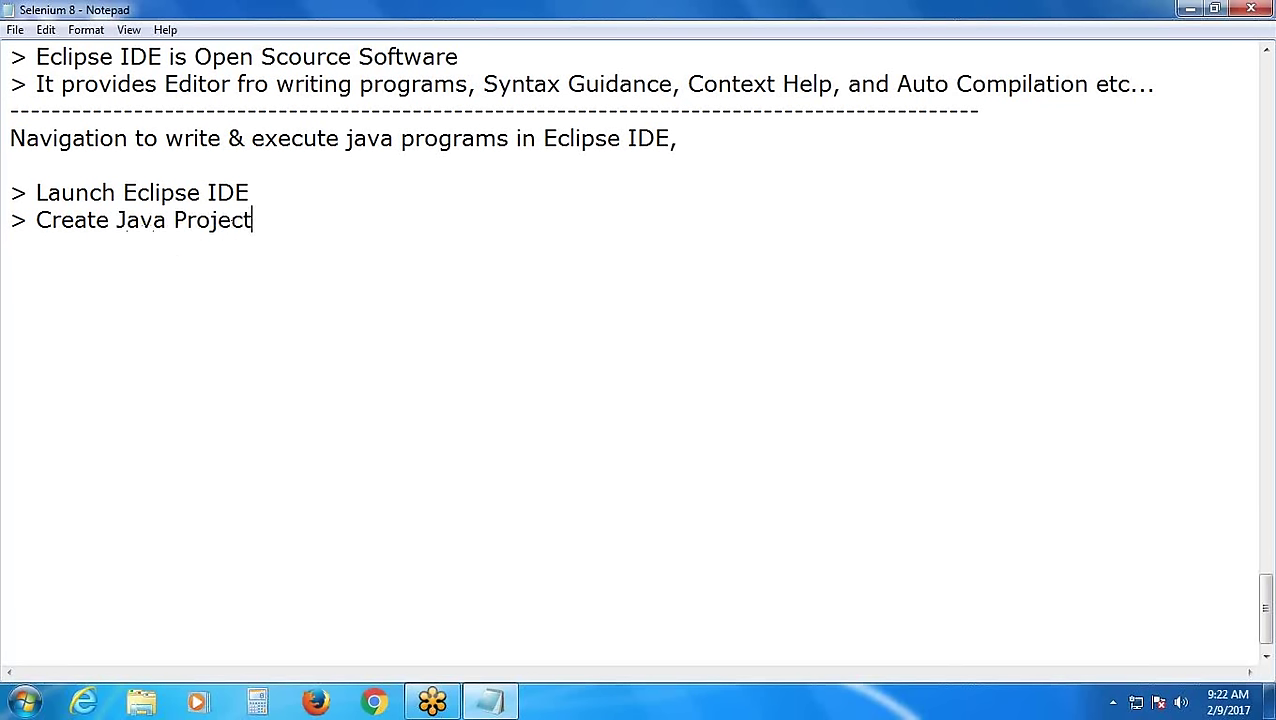
# Continue the navigation list with the points "> Create Java Package" and "> Create Java Class"
pyautogui.press('Return')
pyautogui.write('> Create')
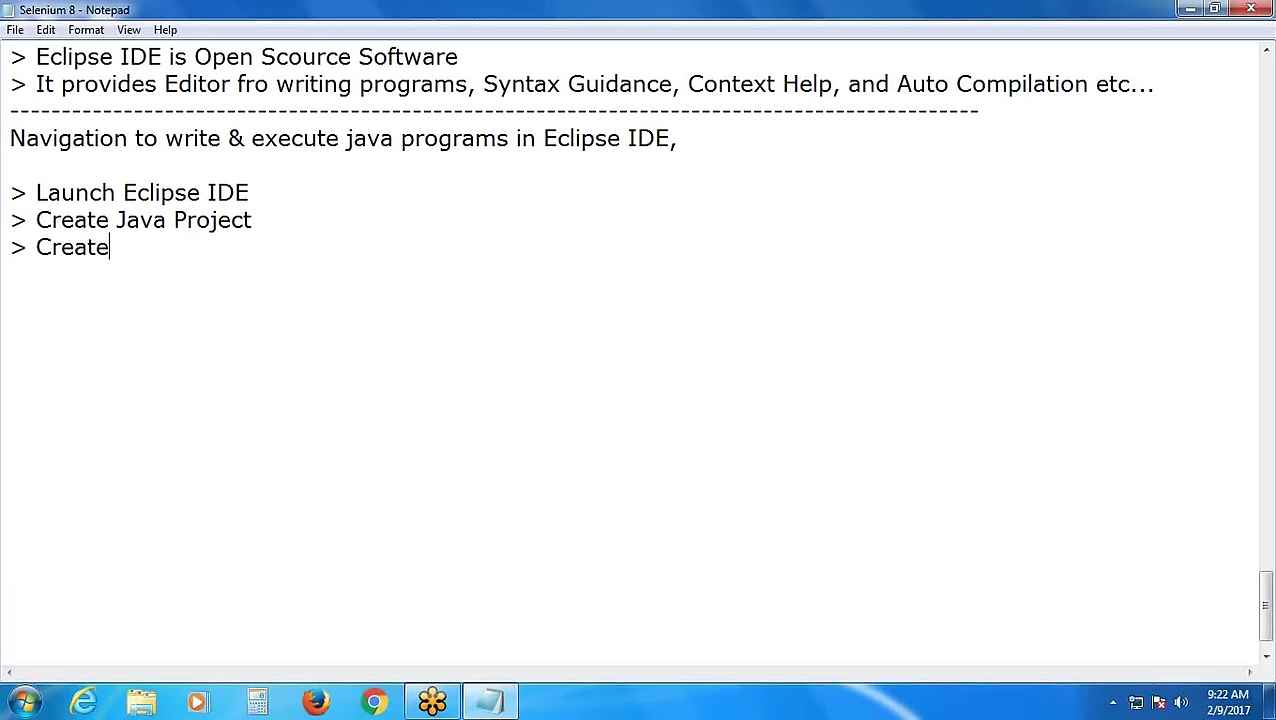
pyautogui.write(' Java P')
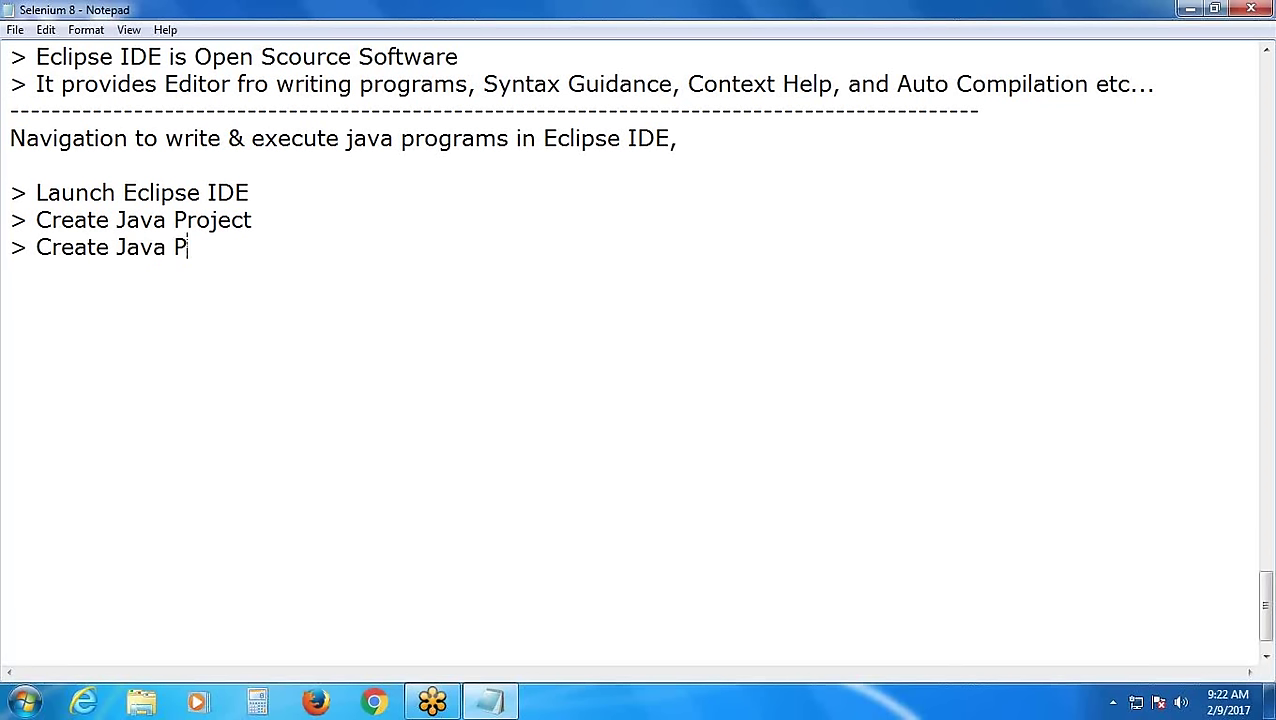
pyautogui.write('ackage')
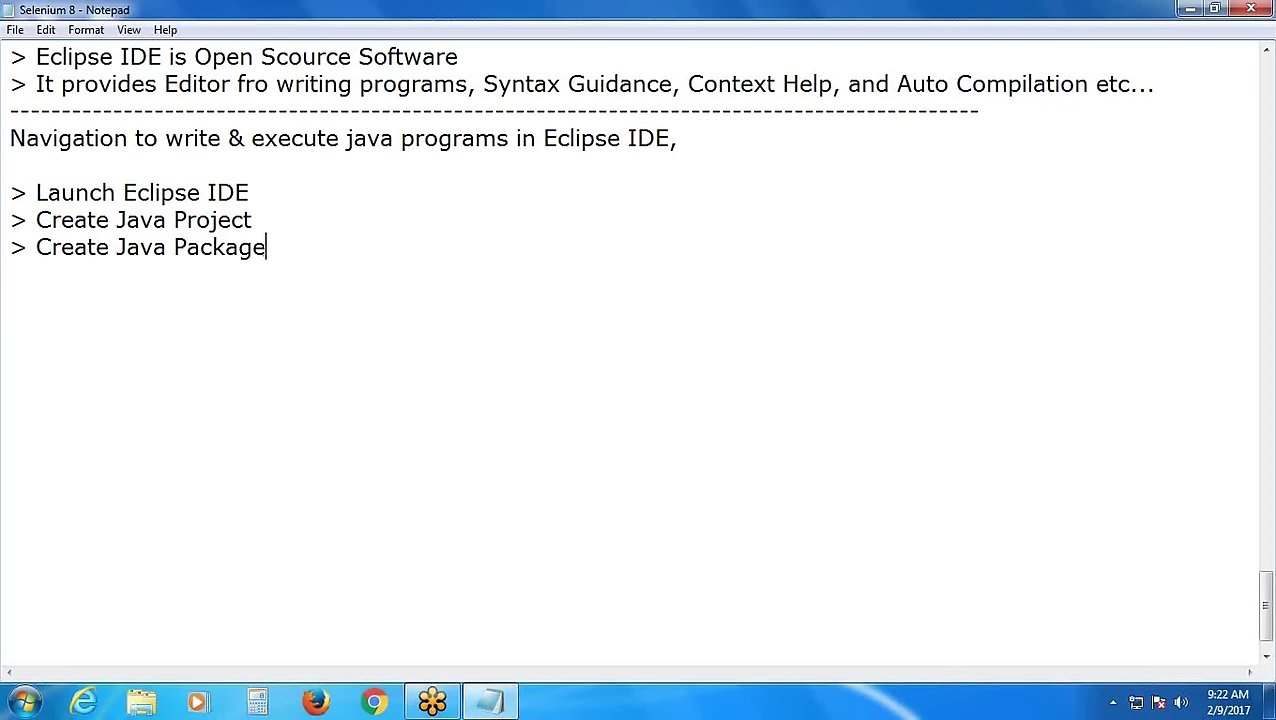
pyautogui.press('Return')
pyautogui.write('> Crea')
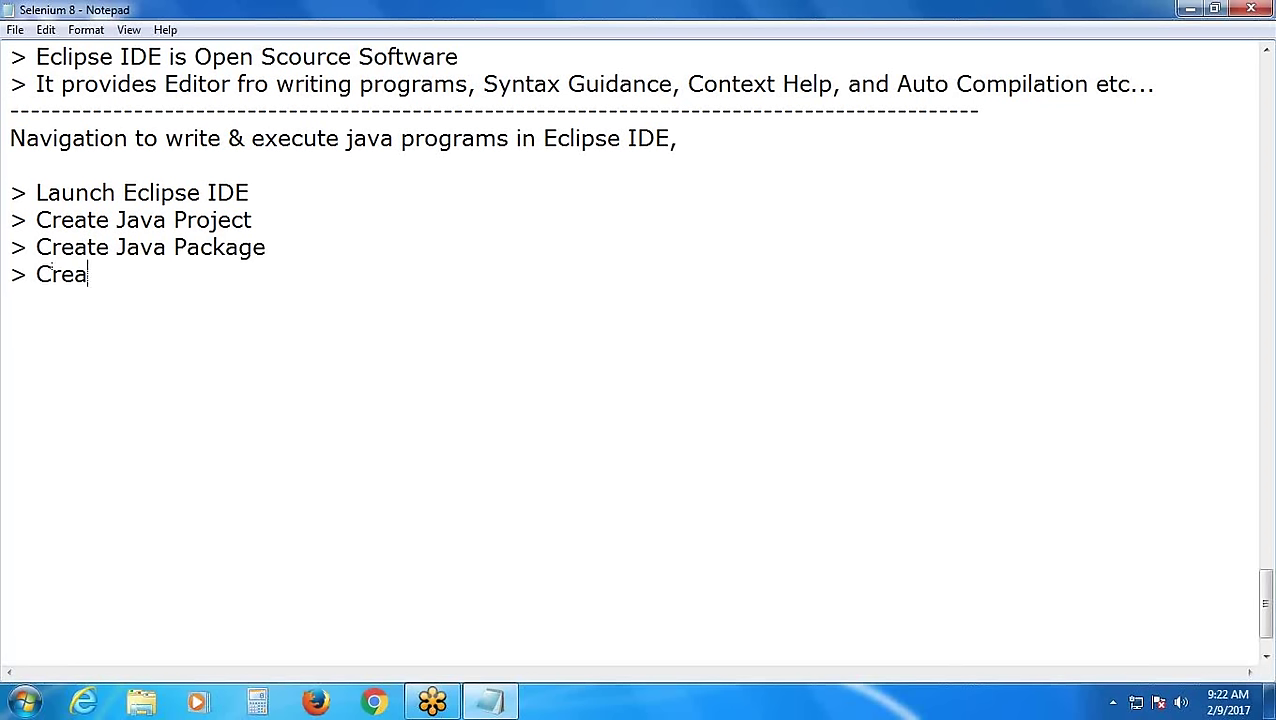
pyautogui.write('te Java C')
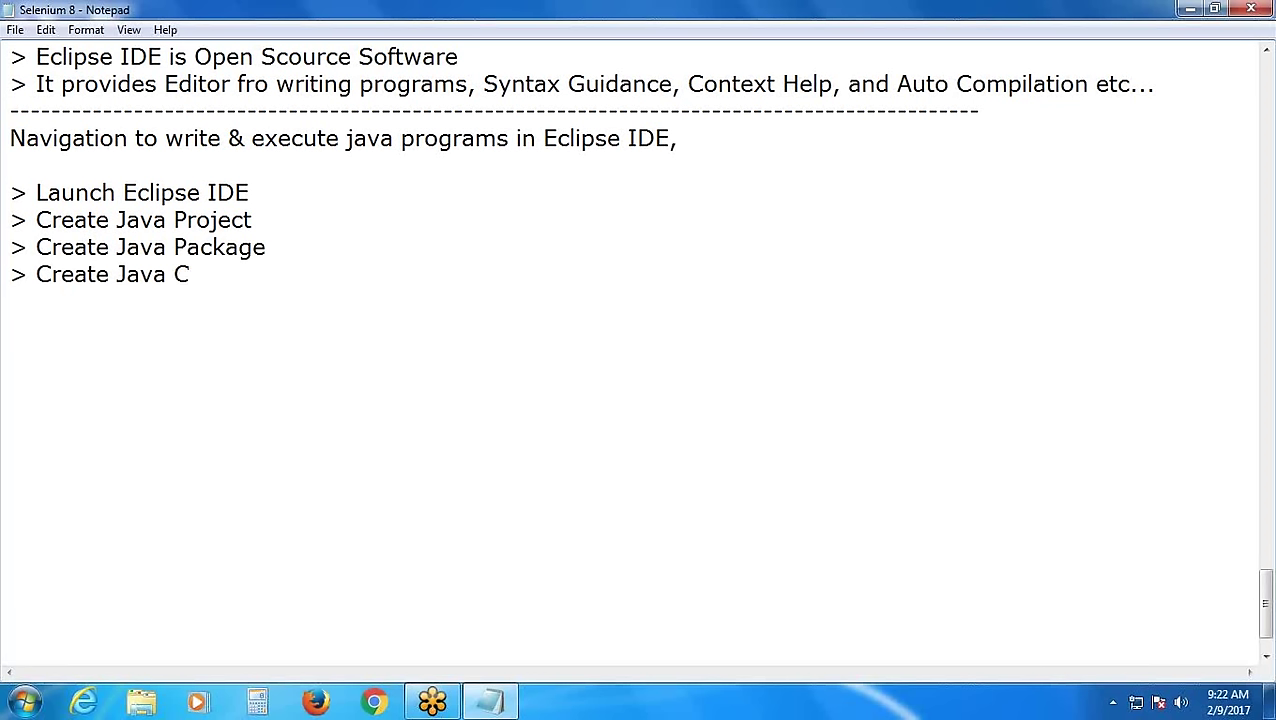
pyautogui.write('lass')
pyautogui.press('Return')
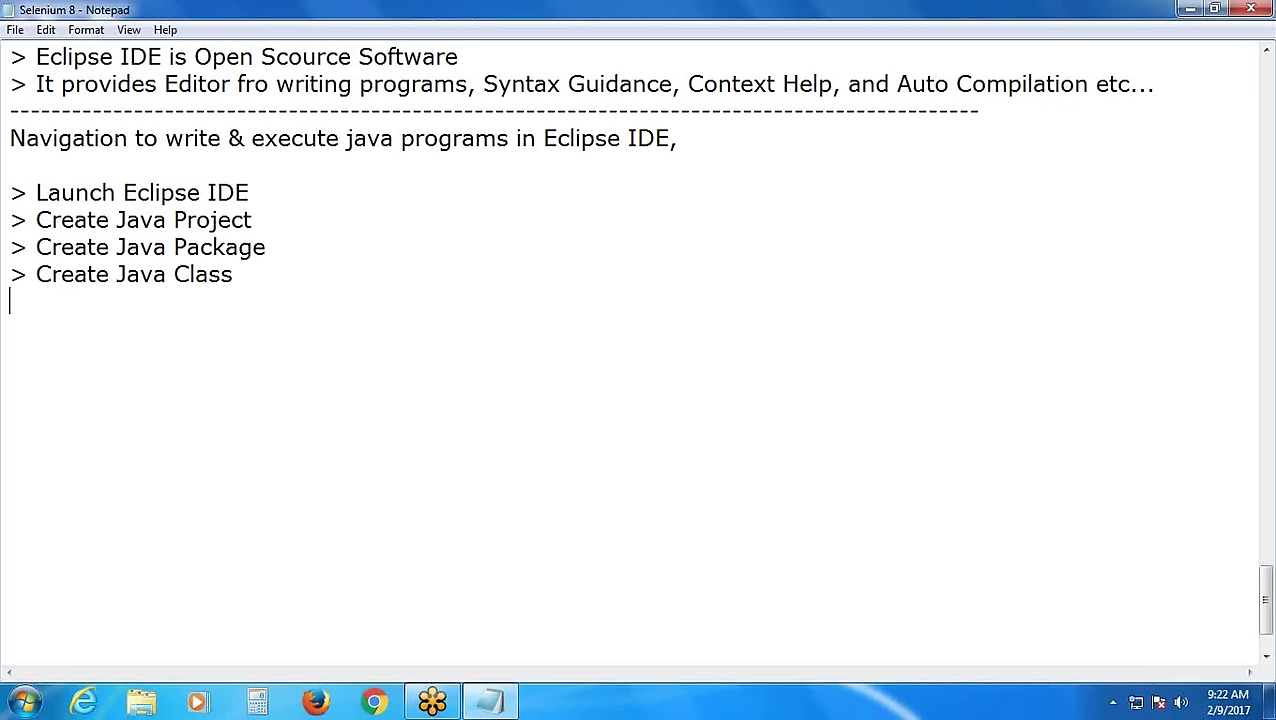
# Leave a blank line after the list, write "Write Java Program & Run", and add a dashed separator line below it
pyautogui.press('Return')
pyautogui.write('Write')
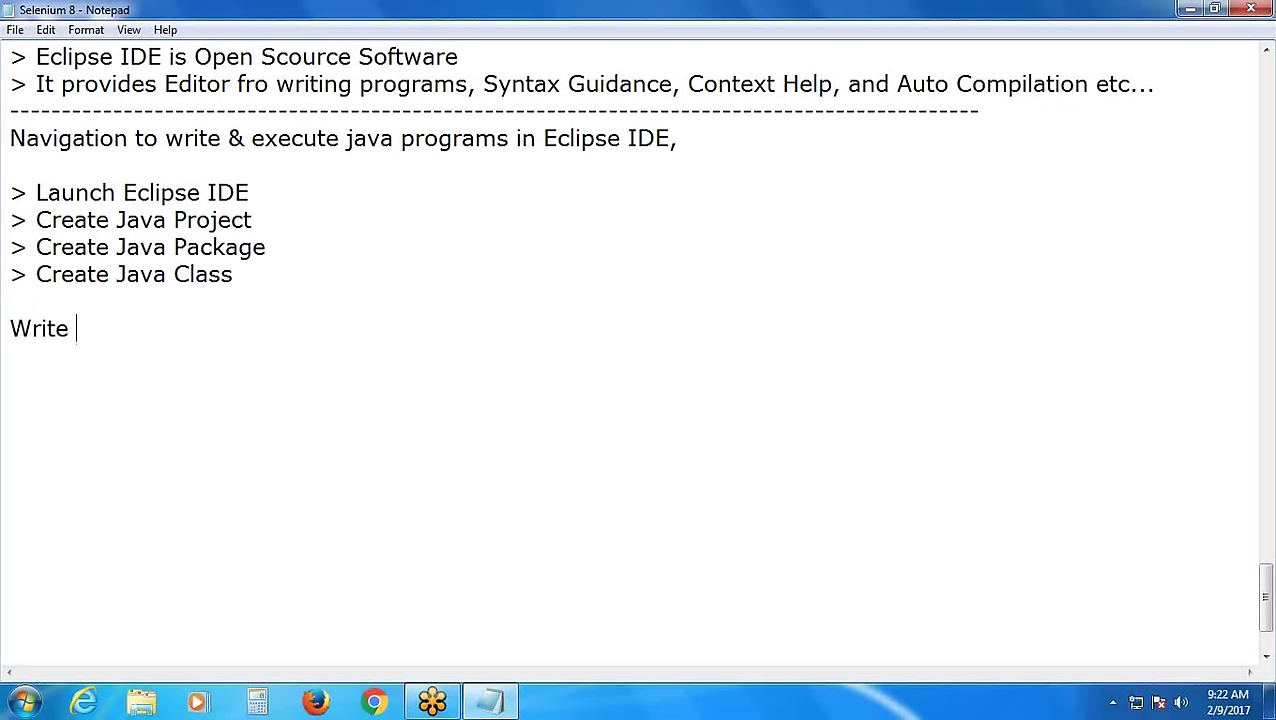
pyautogui.write(' Java Pro')
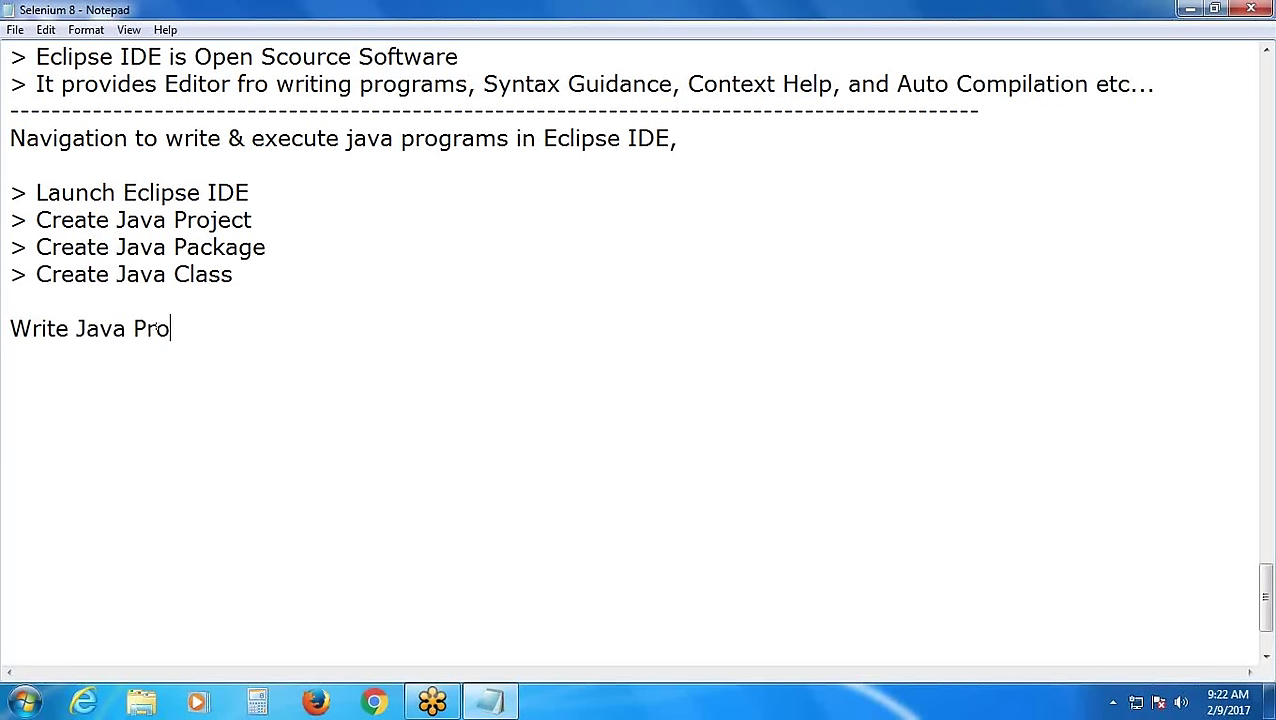
pyautogui.write('gram & Run')
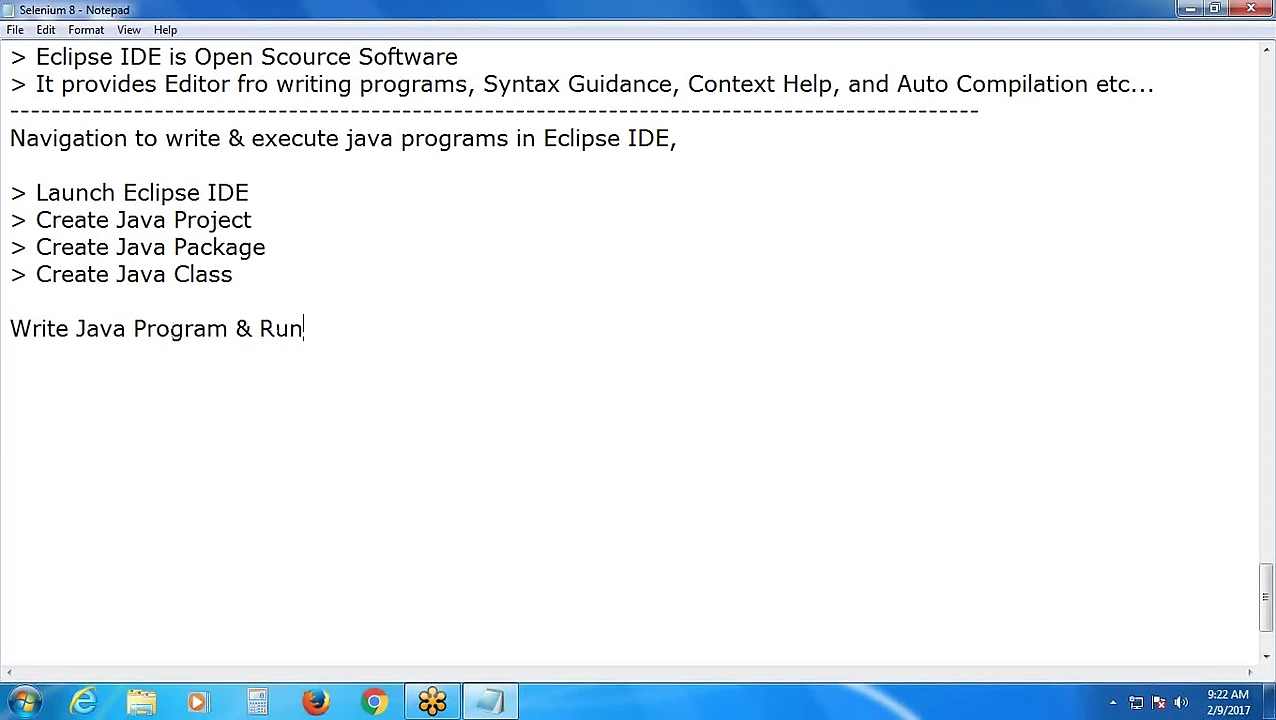
pyautogui.press('Return')
pyautogui.write('------------------------------------------------------------------')
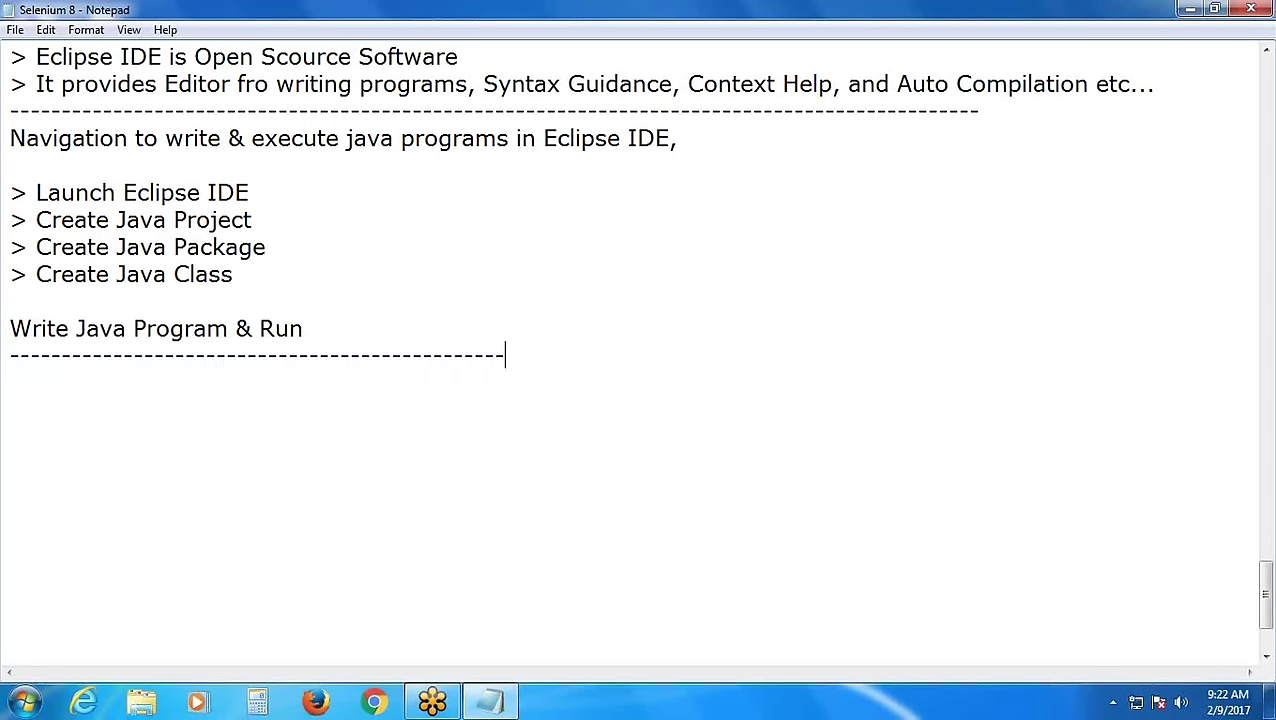
pyautogui.press('Delete')
pyautogui.press('Delete')
pyautogui.press('Delete')
# Add the heading "Configure Eclipse IDE" on a new line below the dashed separator
pyautogui.press('Return')
pyautogui.write('Con')
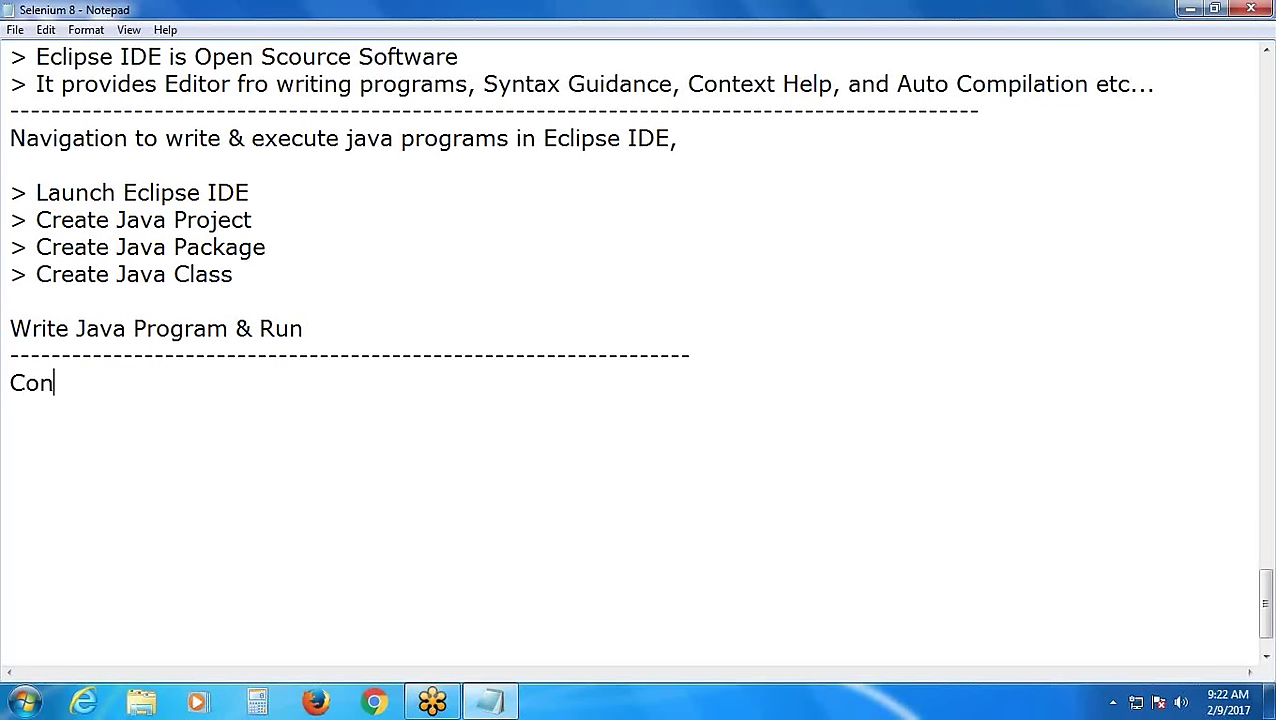
pyautogui.write('figure E')
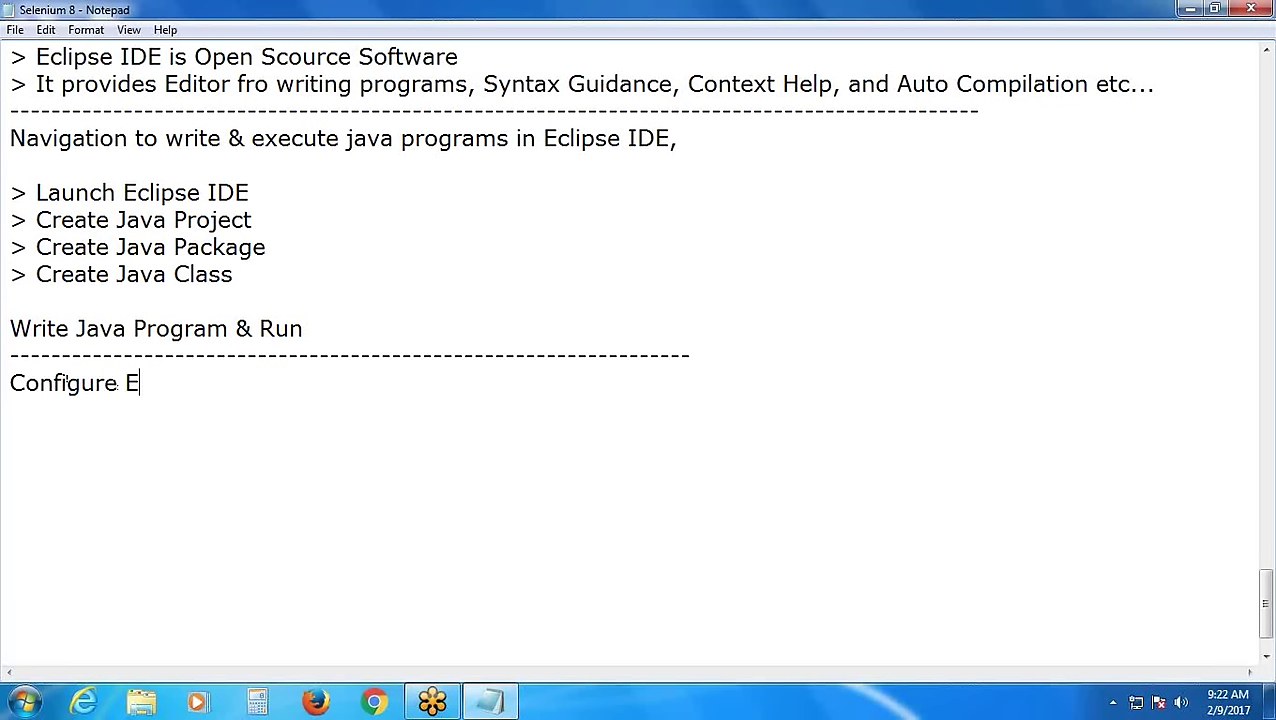
pyautogui.write('clipse I')
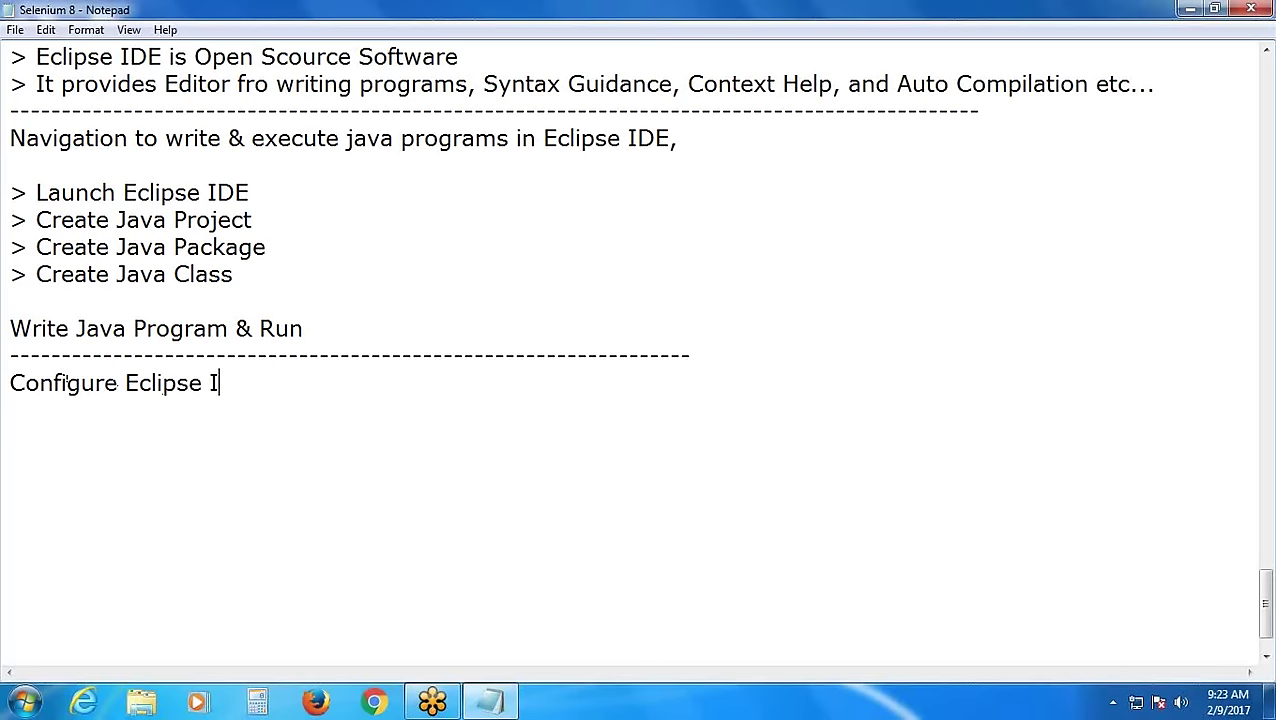
pyautogui.write('DE')
# Save the Selenium 8 notes and close the text file
pyautogui.scroll(3, 630, 350)
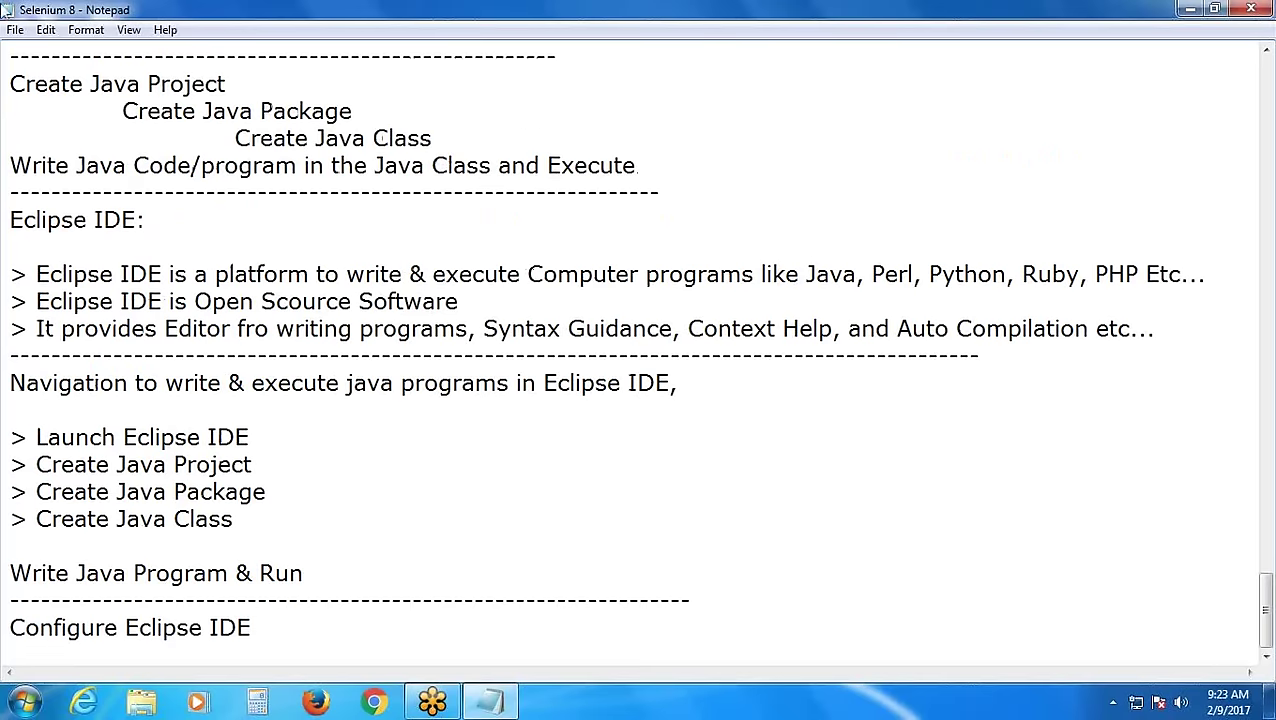
pyautogui.click(15, 30)
pyautogui.click(45, 92)
pyautogui.click(15, 30)
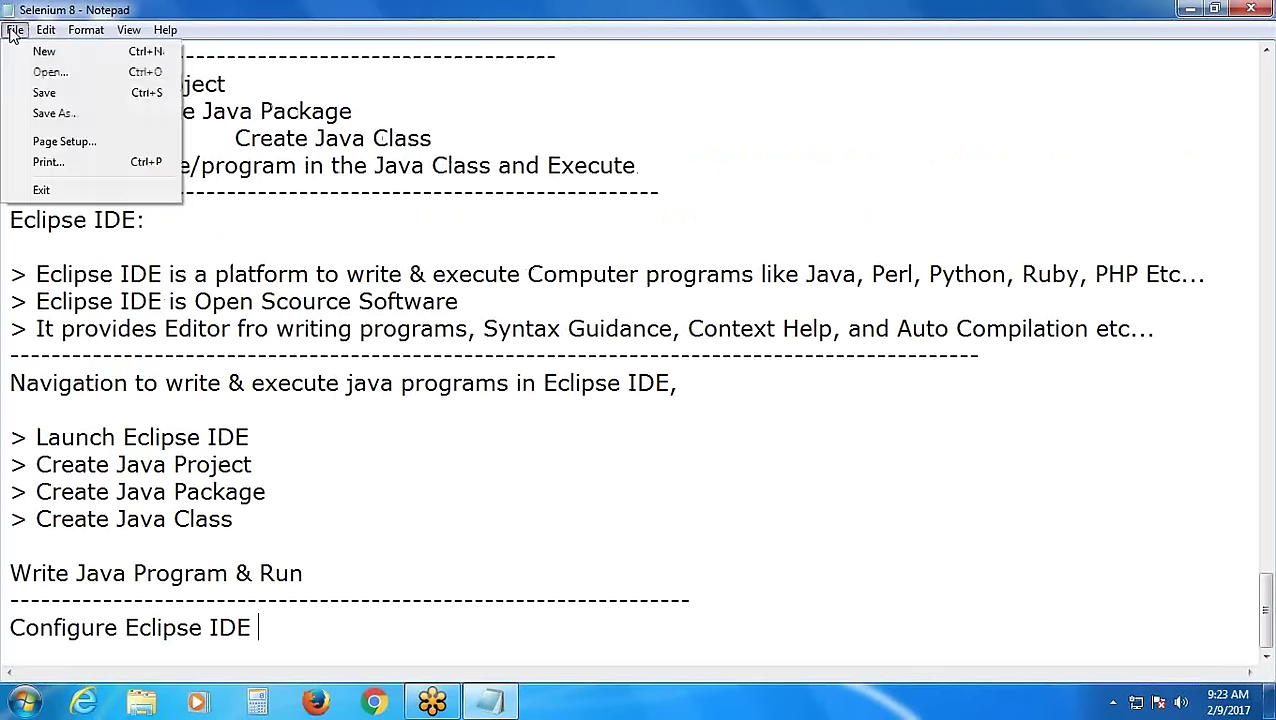
pyautogui.click(50, 93)
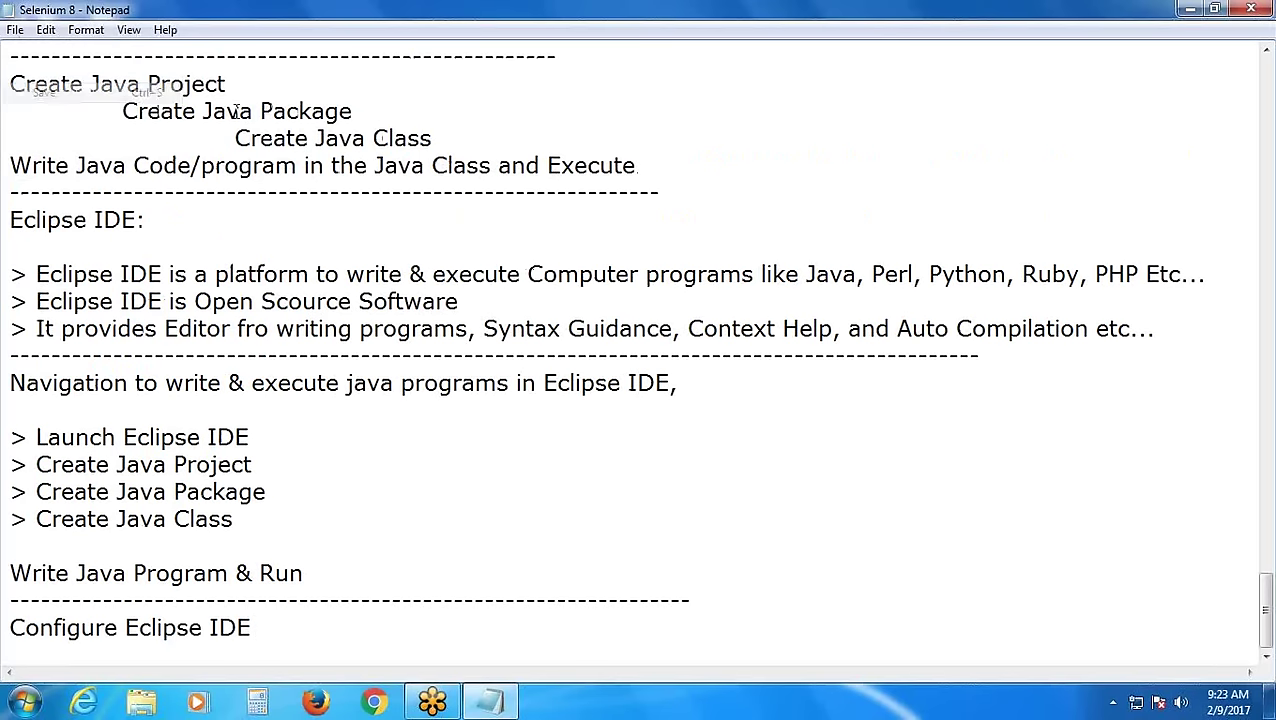
pyautogui.click(1262, 12)
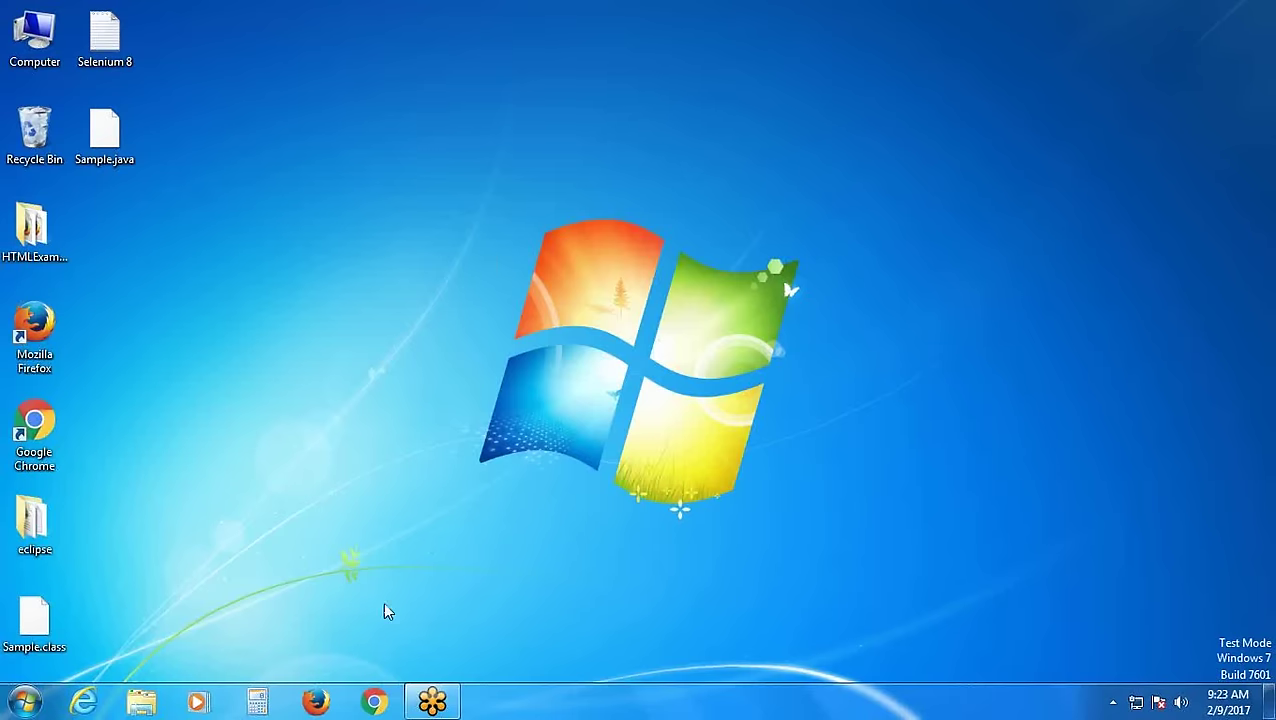
# Launch Eclipse from the eclipse folder on the desktop, close the folder window, and accept the default workspace
pyautogui.doubleClick(36, 538)
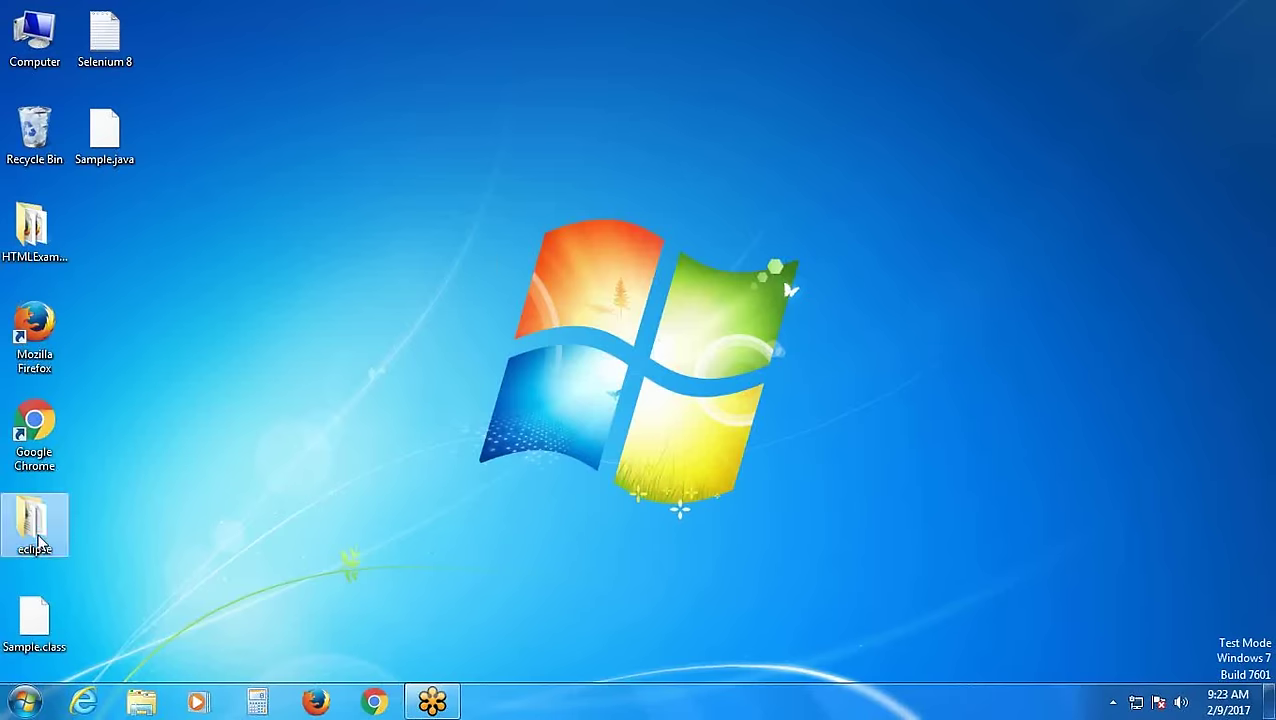
pyautogui.doubleClick(205, 280)
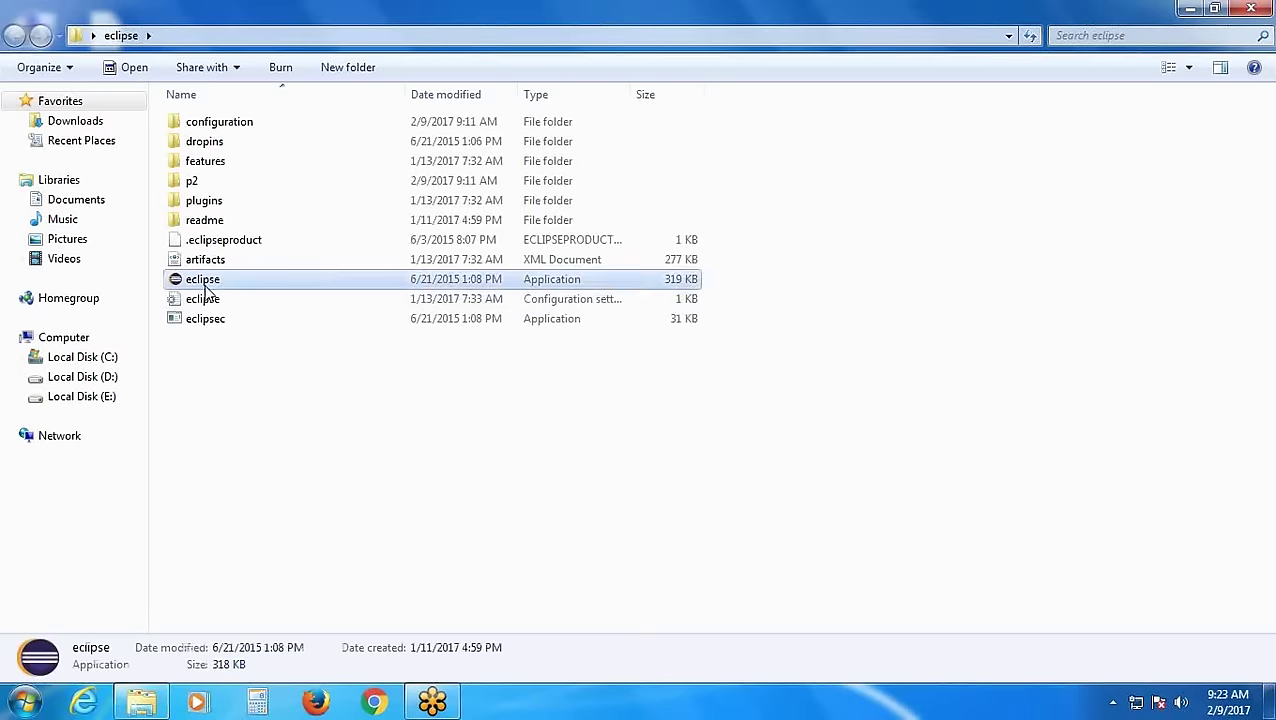
pyautogui.click(1255, 9)
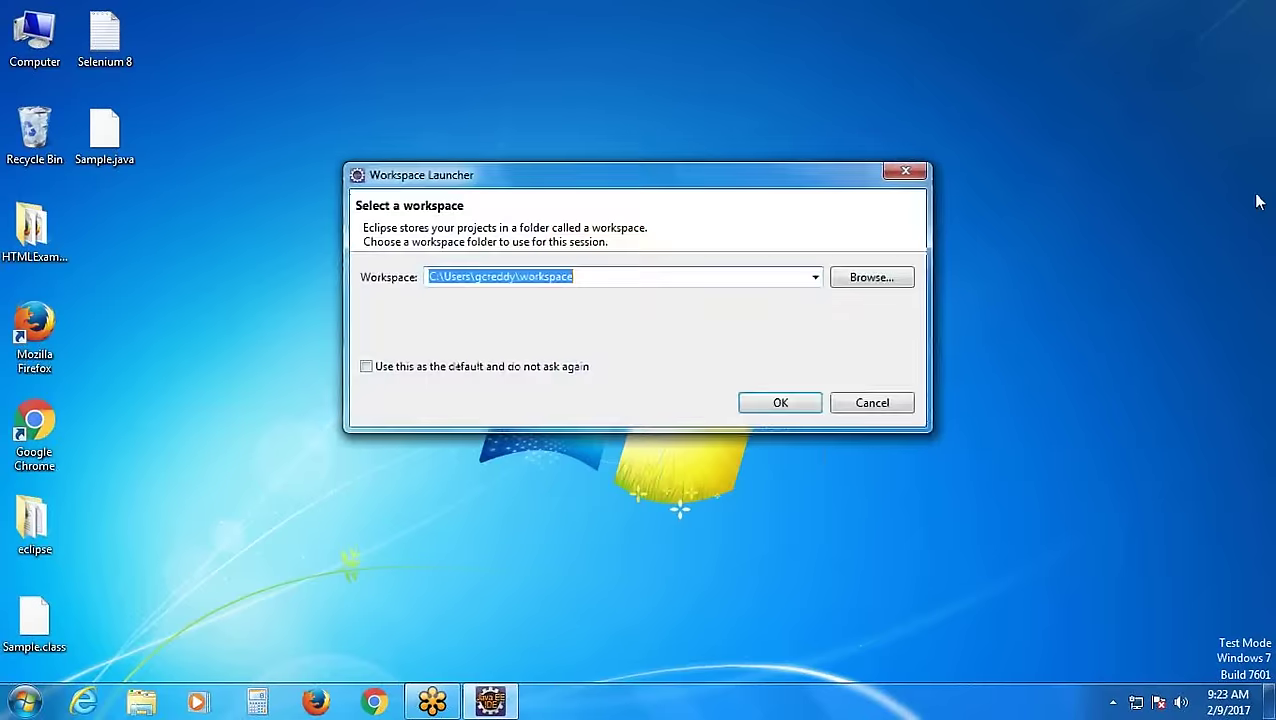
pyautogui.click(770, 401)
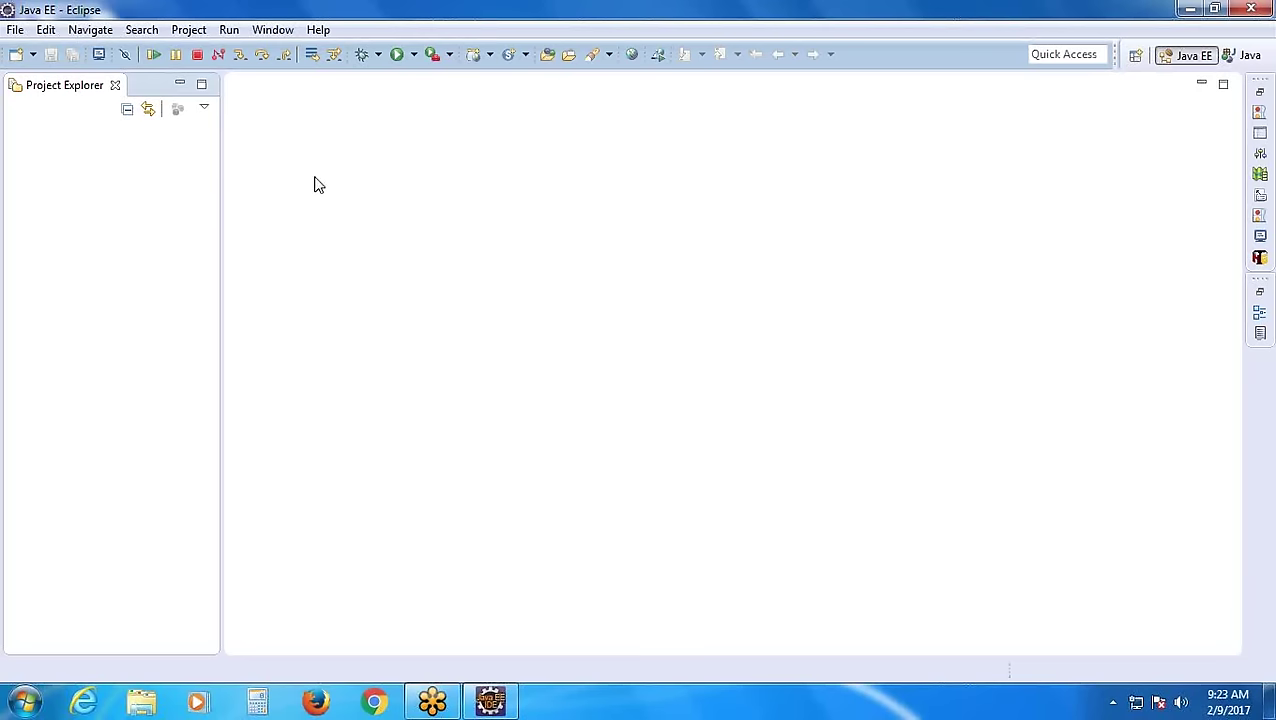
# Start a new Java Project, filtering the list of available wizards by "Java" to find it
pyautogui.click(15, 31)
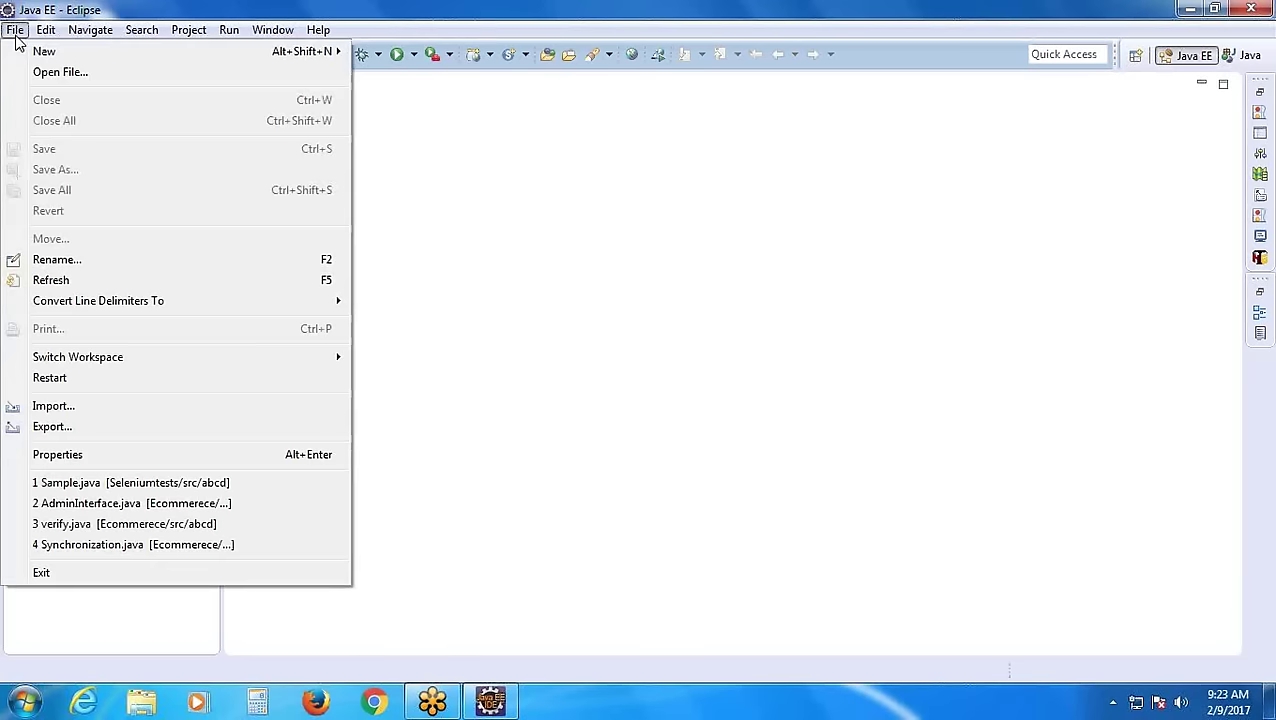
pyautogui.moveTo(35, 56)
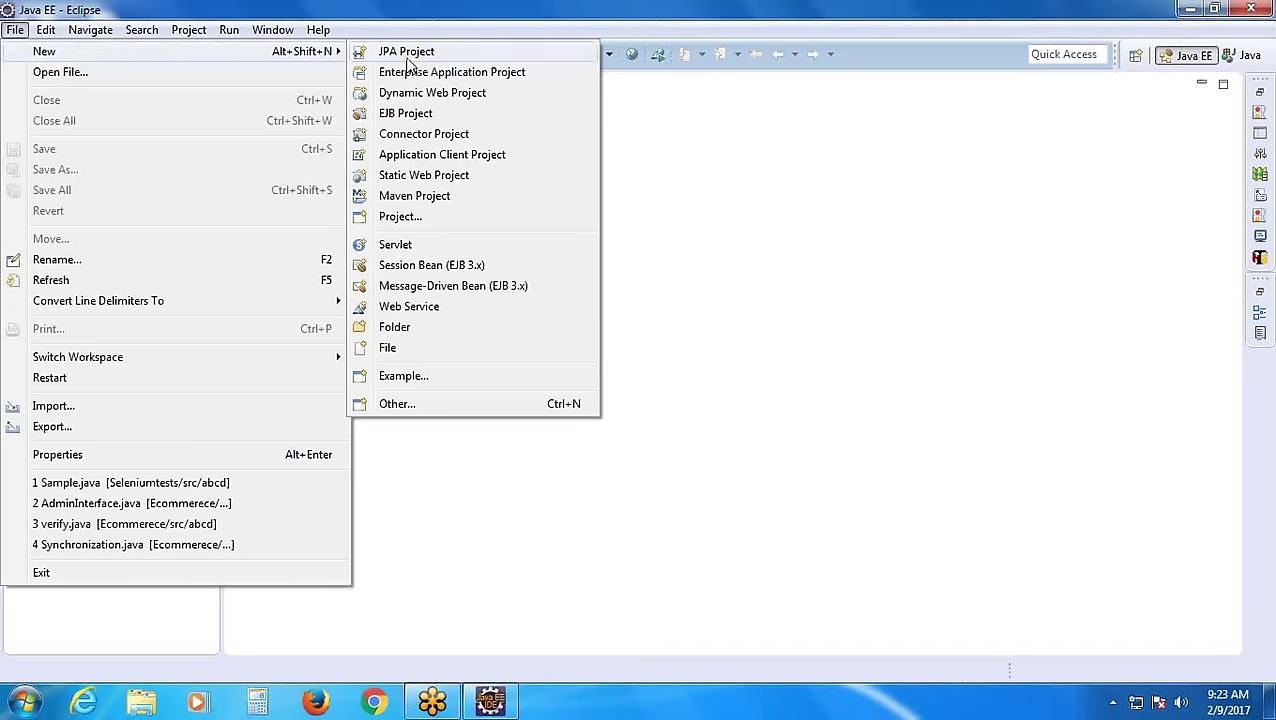
pyautogui.click(400, 408)
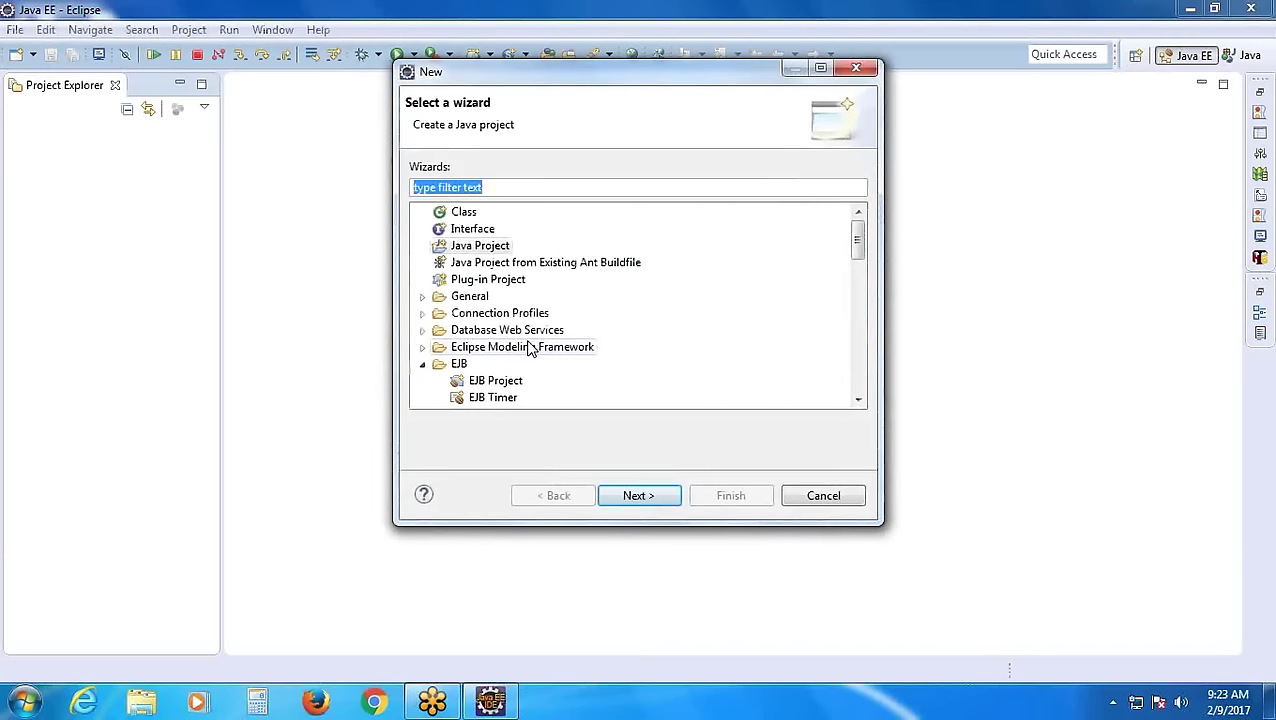
pyautogui.write('Java')
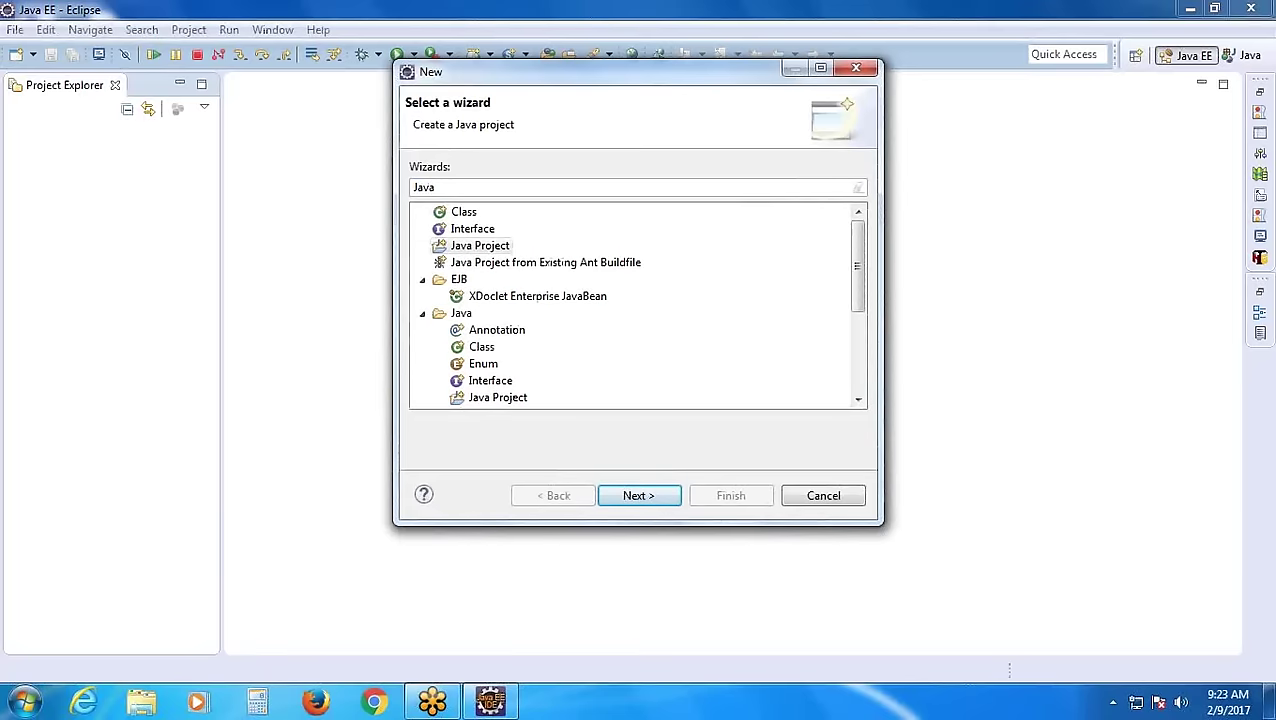
pyautogui.click(473, 253)
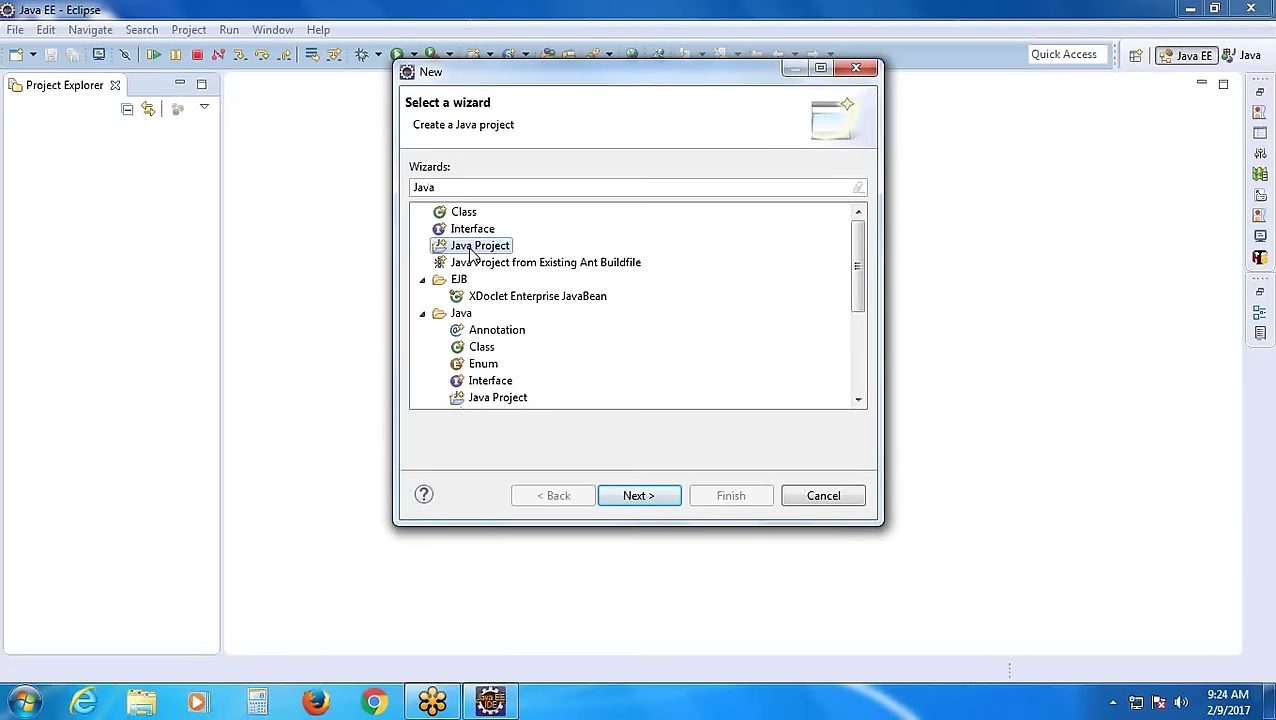
pyautogui.doubleClick(473, 247)
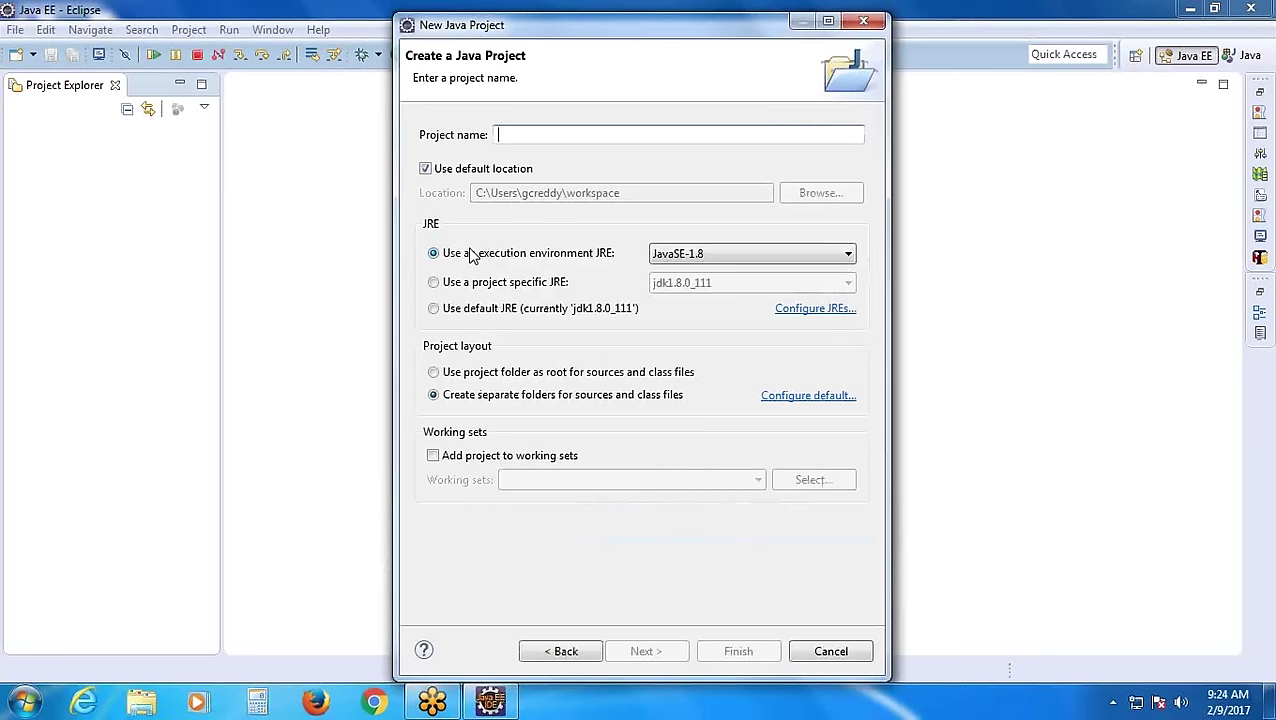
# Create the Java project as SeleniumTests with the default settings and return to the Java EE perspective
pyautogui.write('S')
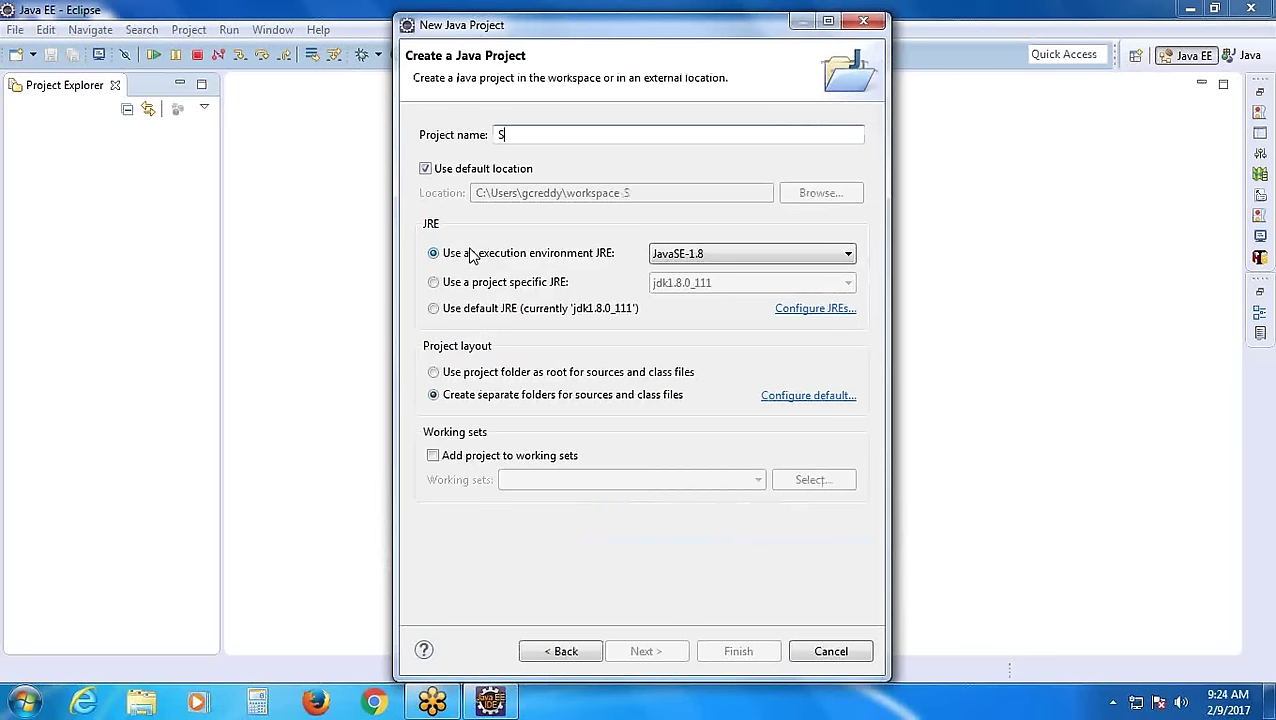
pyautogui.write('eleni')
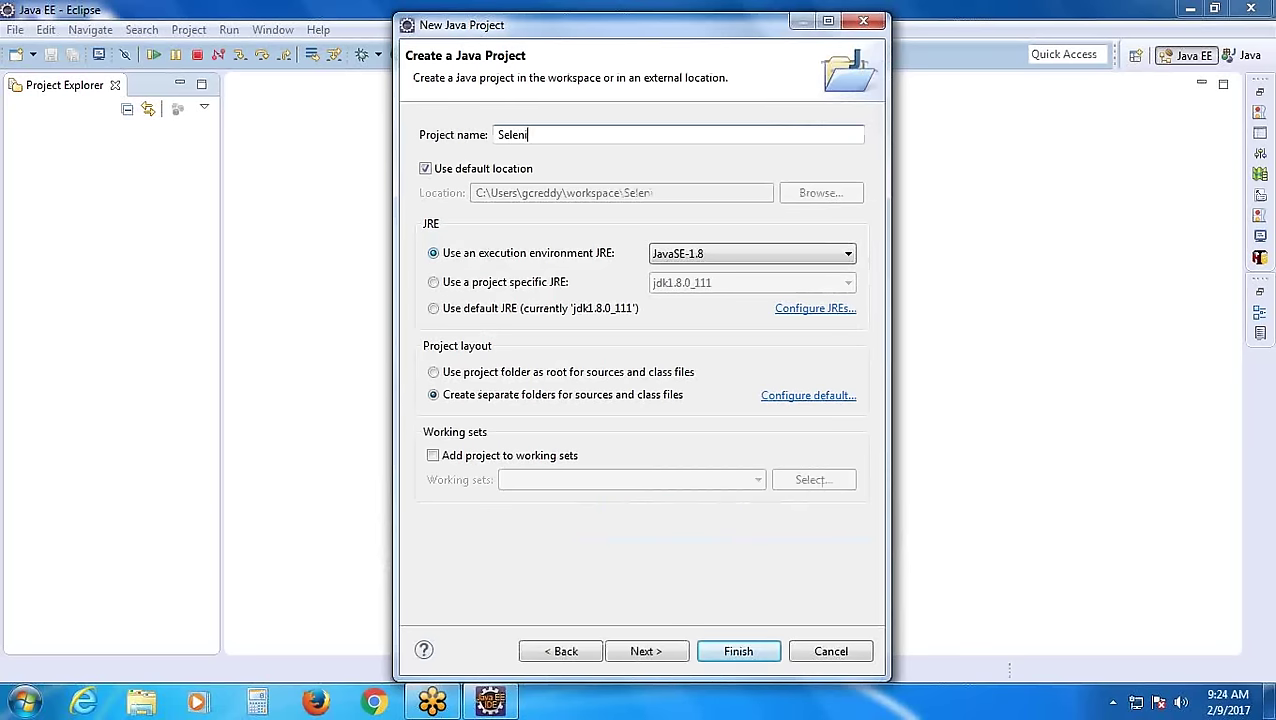
pyautogui.write('umTests')
pyautogui.click(738, 651)
pyautogui.click(734, 384)
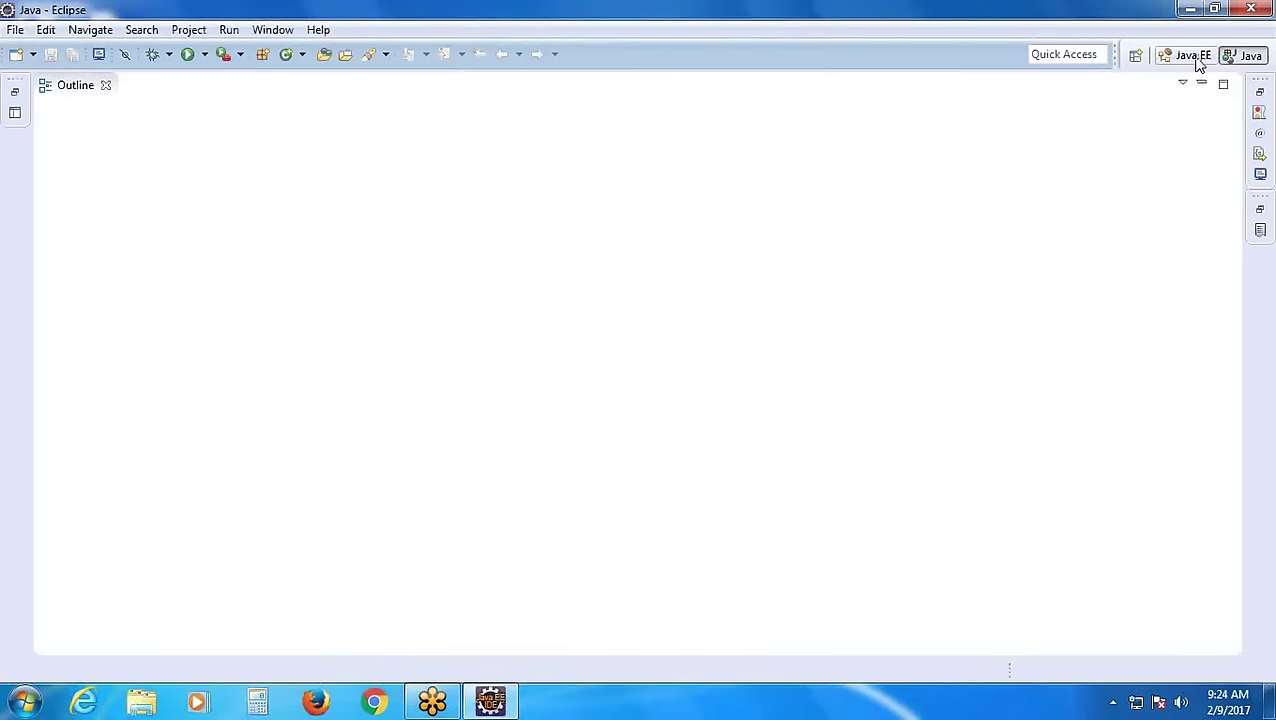
pyautogui.click(1195, 56)
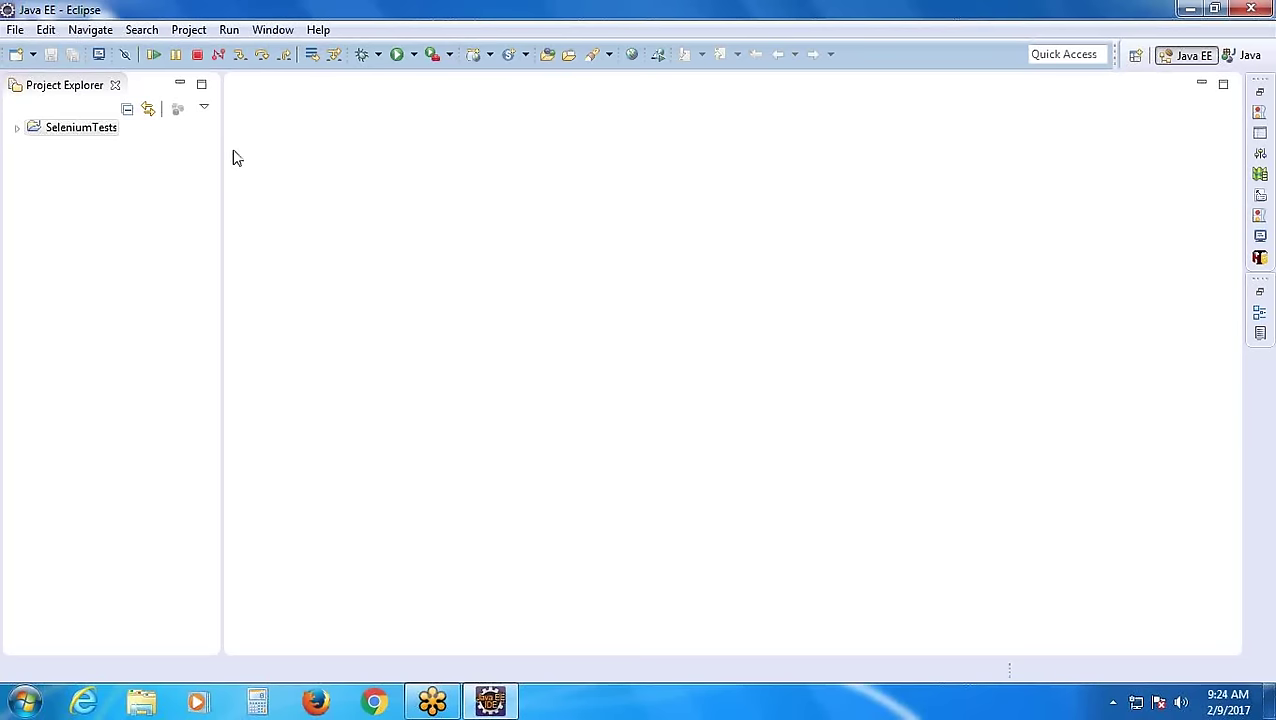
# Expand the SeleniumTests project and create a Java package named abcd in its src folder
pyautogui.click(17, 130)
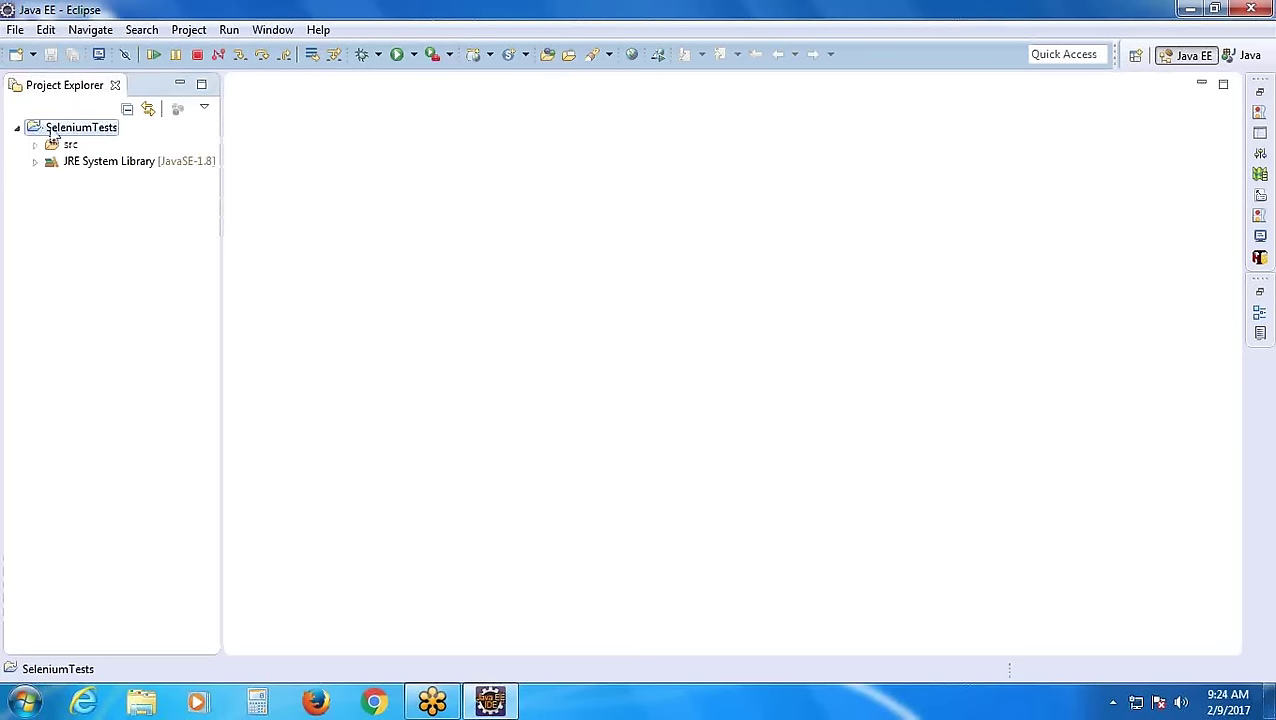
pyautogui.rightClick(53, 133)
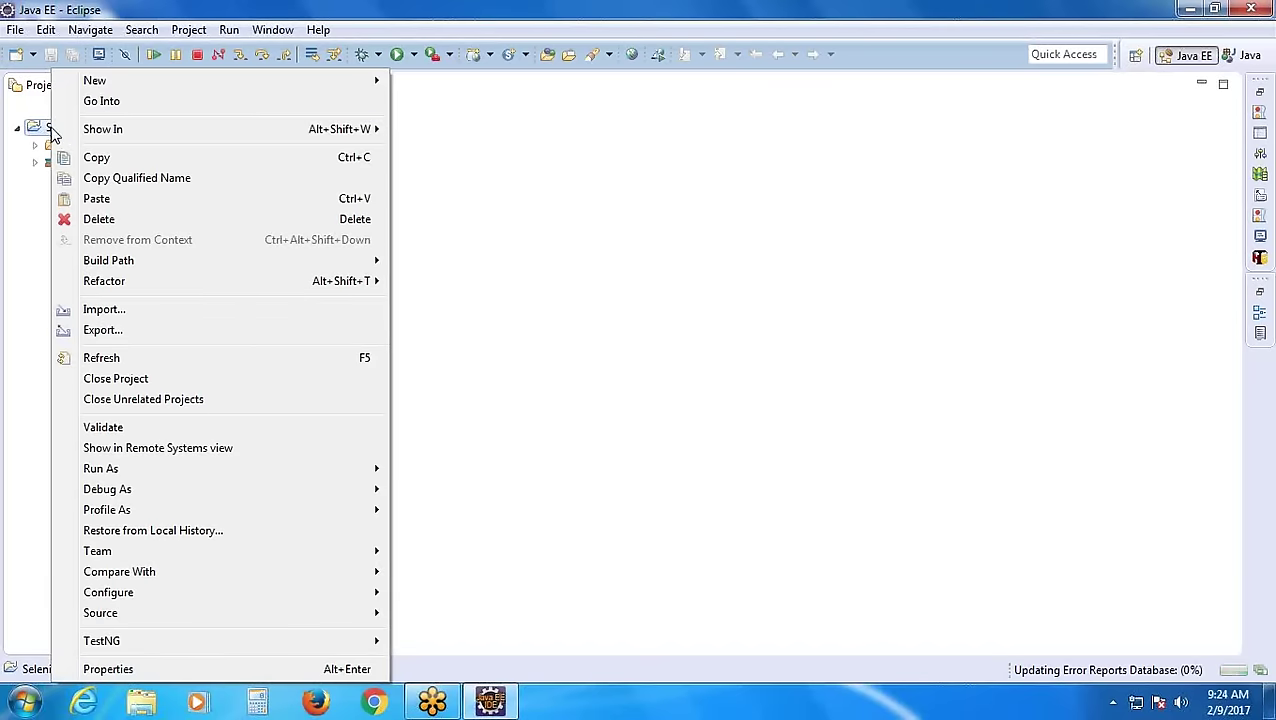
pyautogui.moveTo(86, 90)
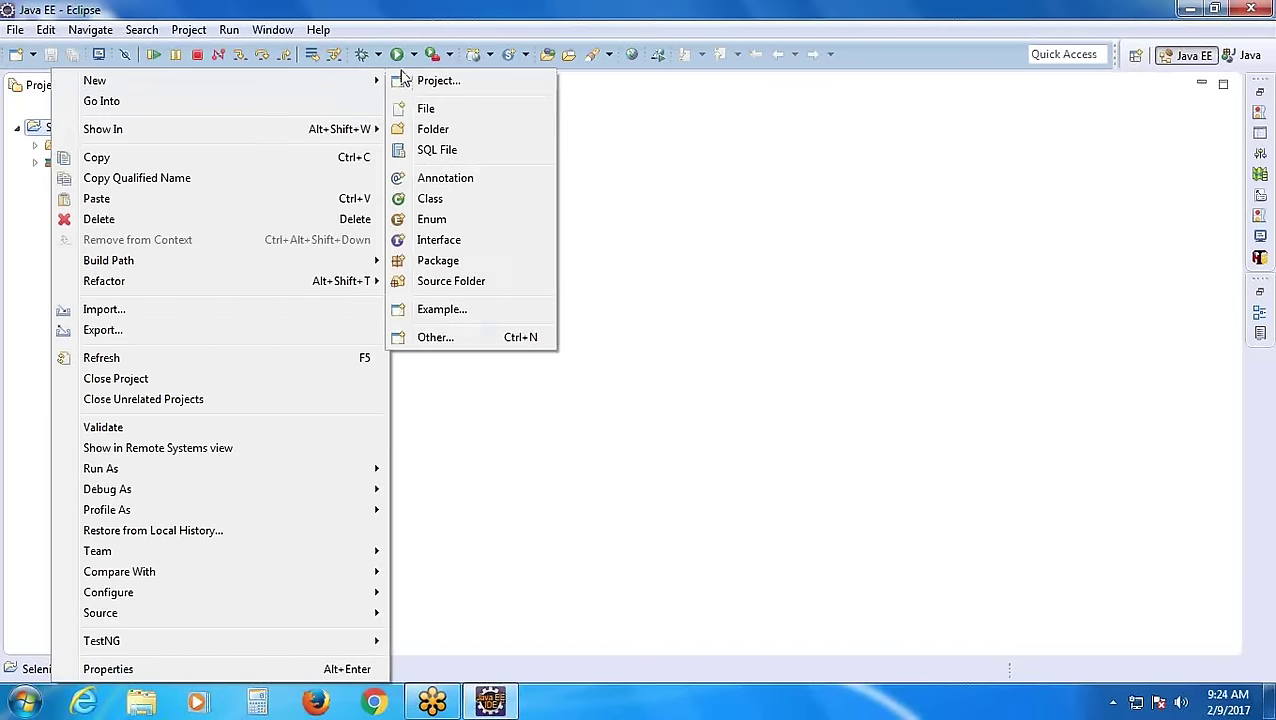
pyautogui.moveTo(363, 93)
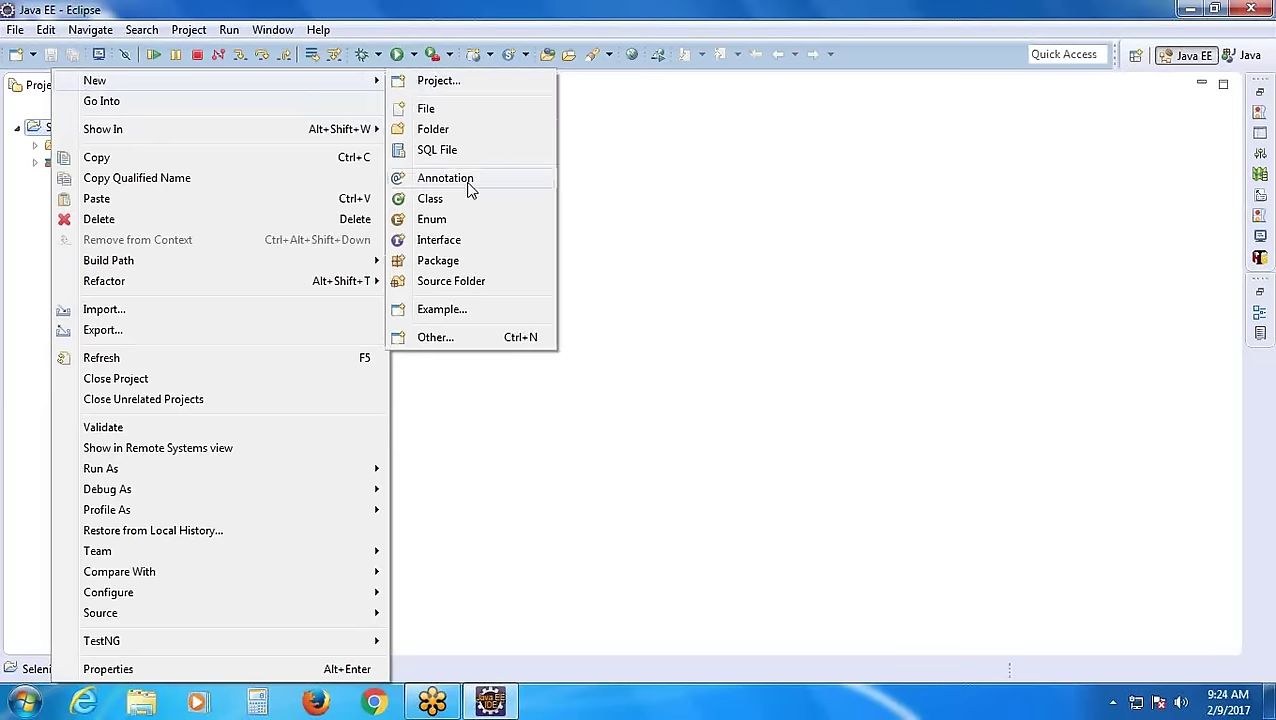
pyautogui.click(450, 266)
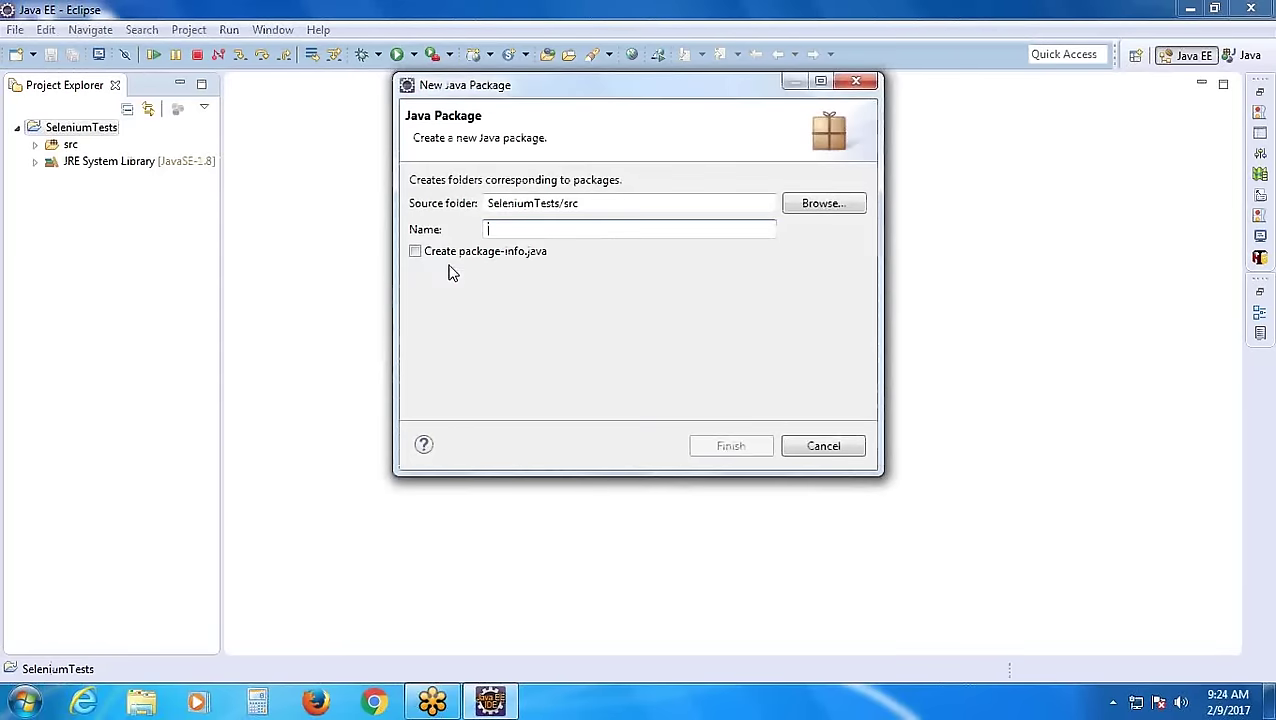
pyautogui.write('abcd')
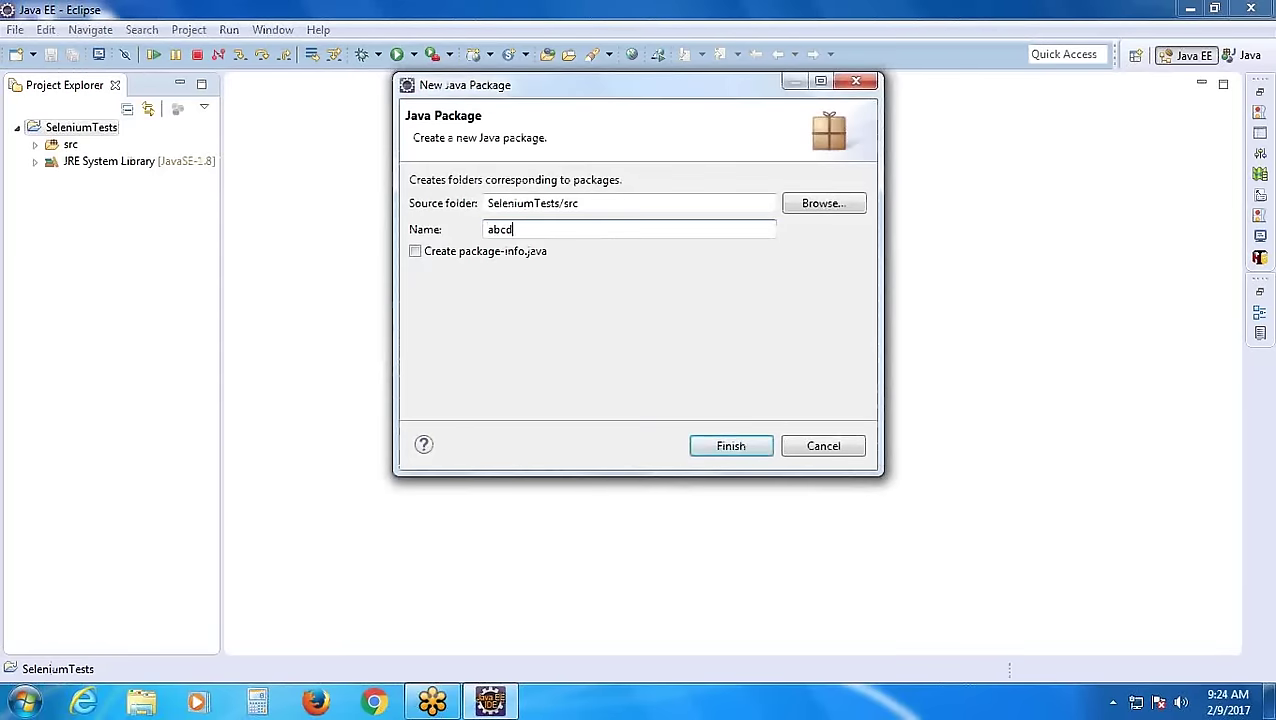
pyautogui.click(731, 446)
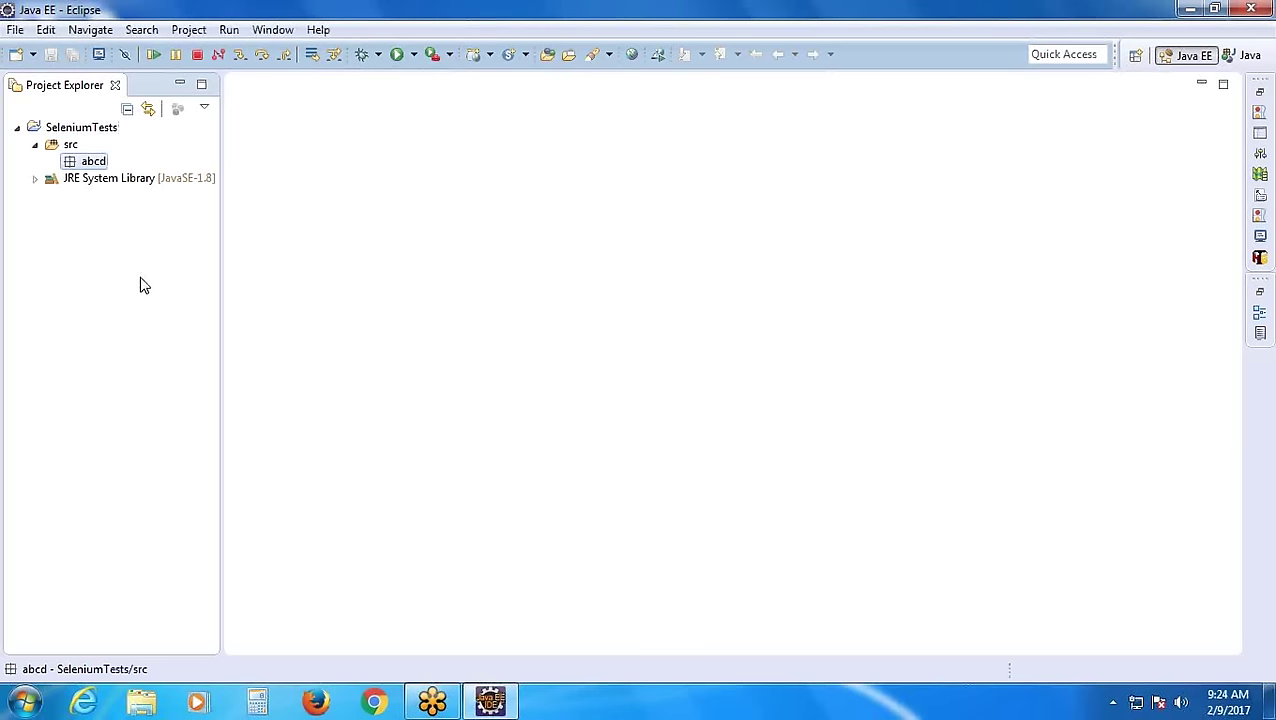
# Create a Java class named Sample in the abcd package, including the public static void main method stub
pyautogui.rightClick(99, 168)
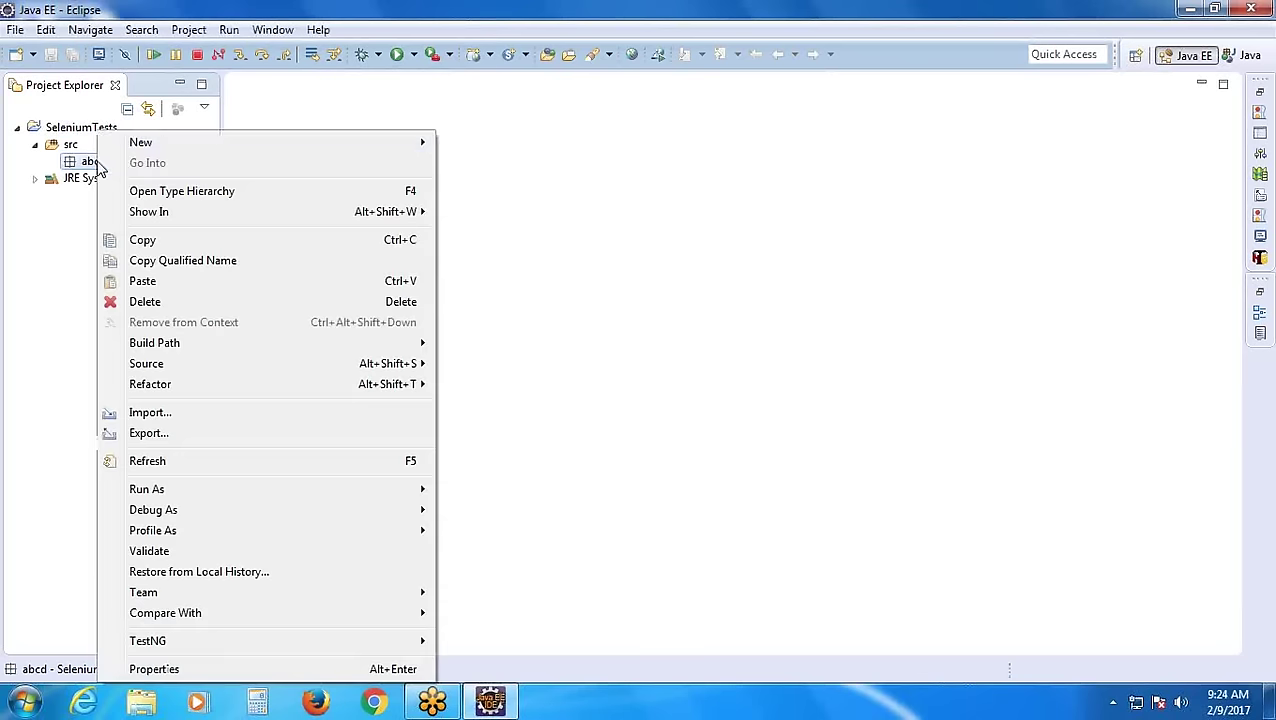
pyautogui.moveTo(171, 148)
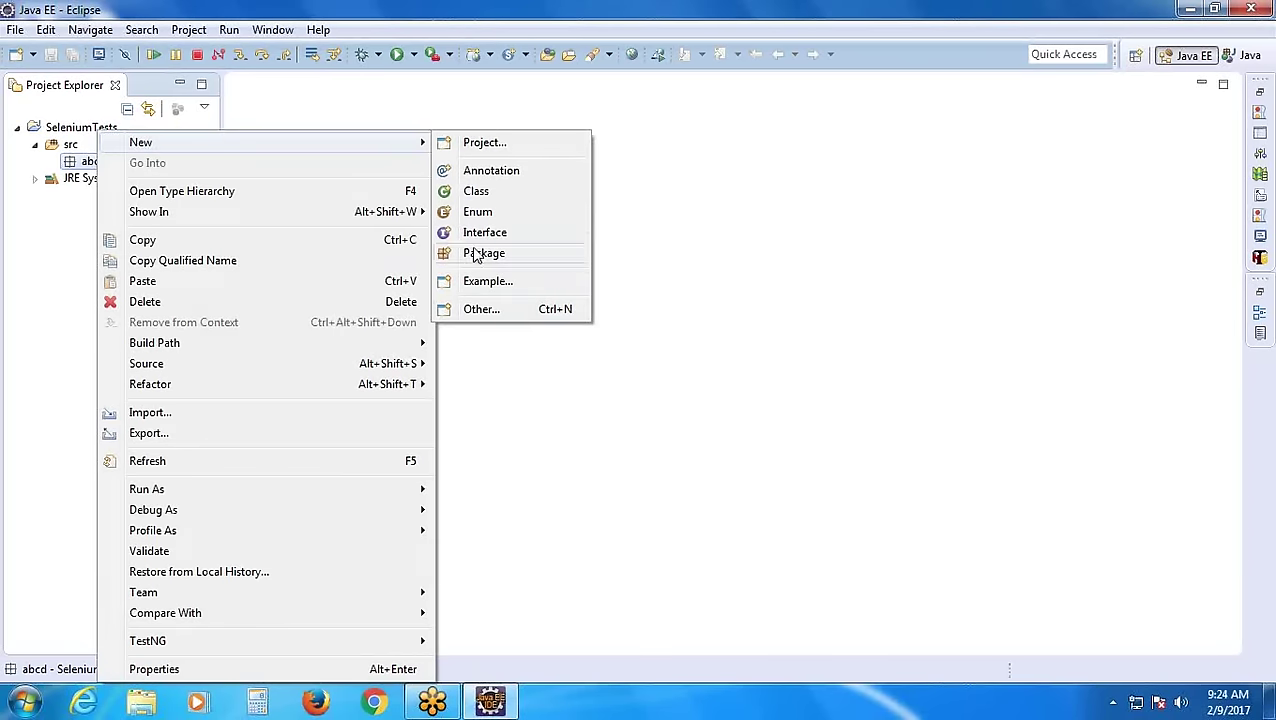
pyautogui.click(482, 190)
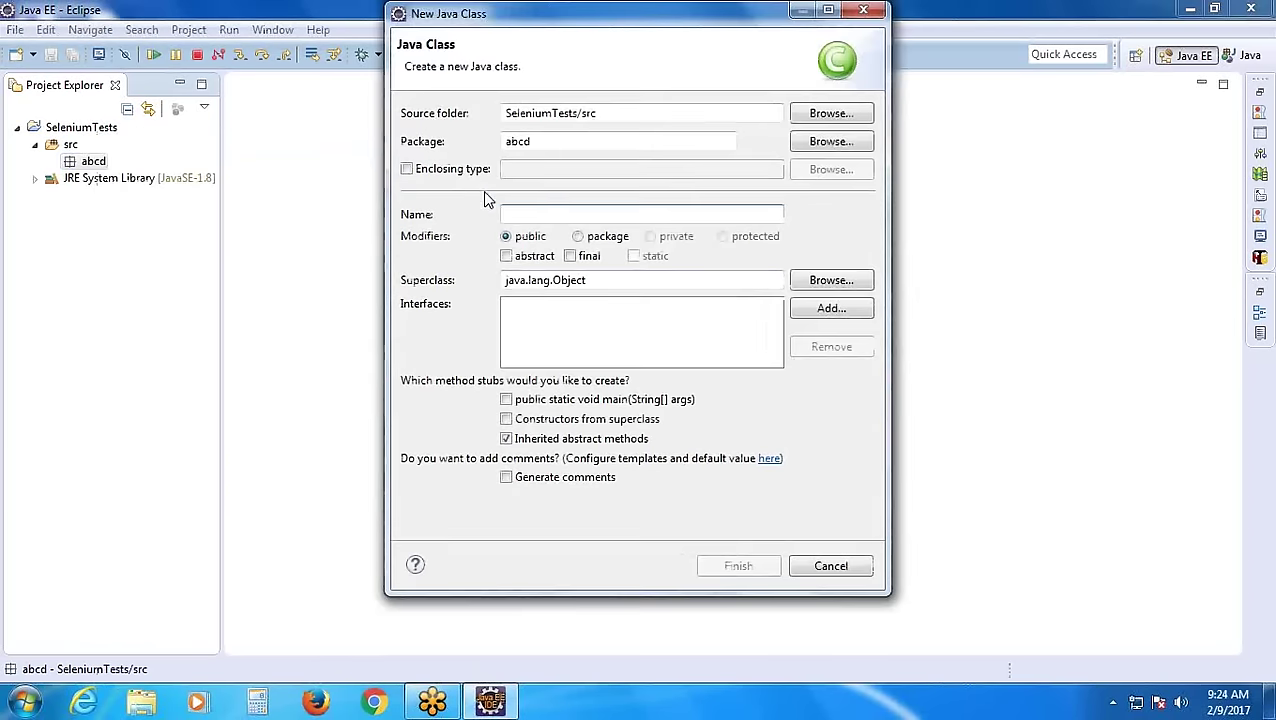
pyautogui.write('Sa')
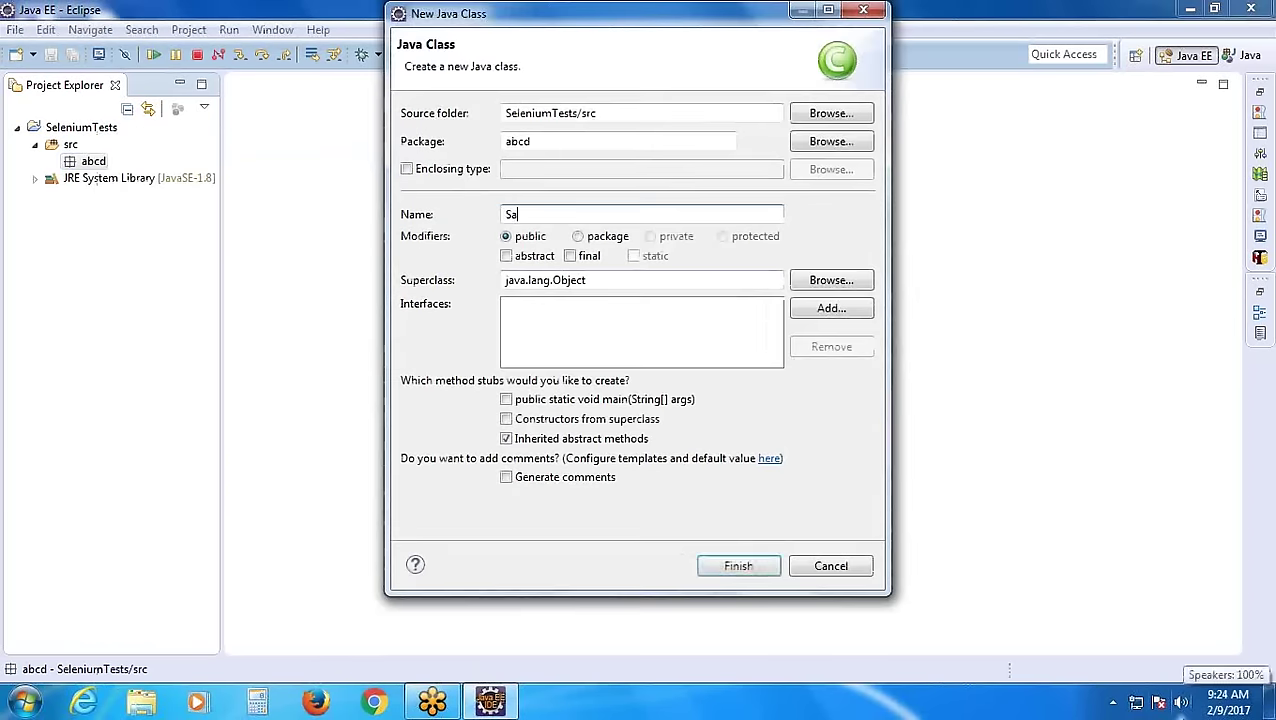
pyautogui.write('mple')
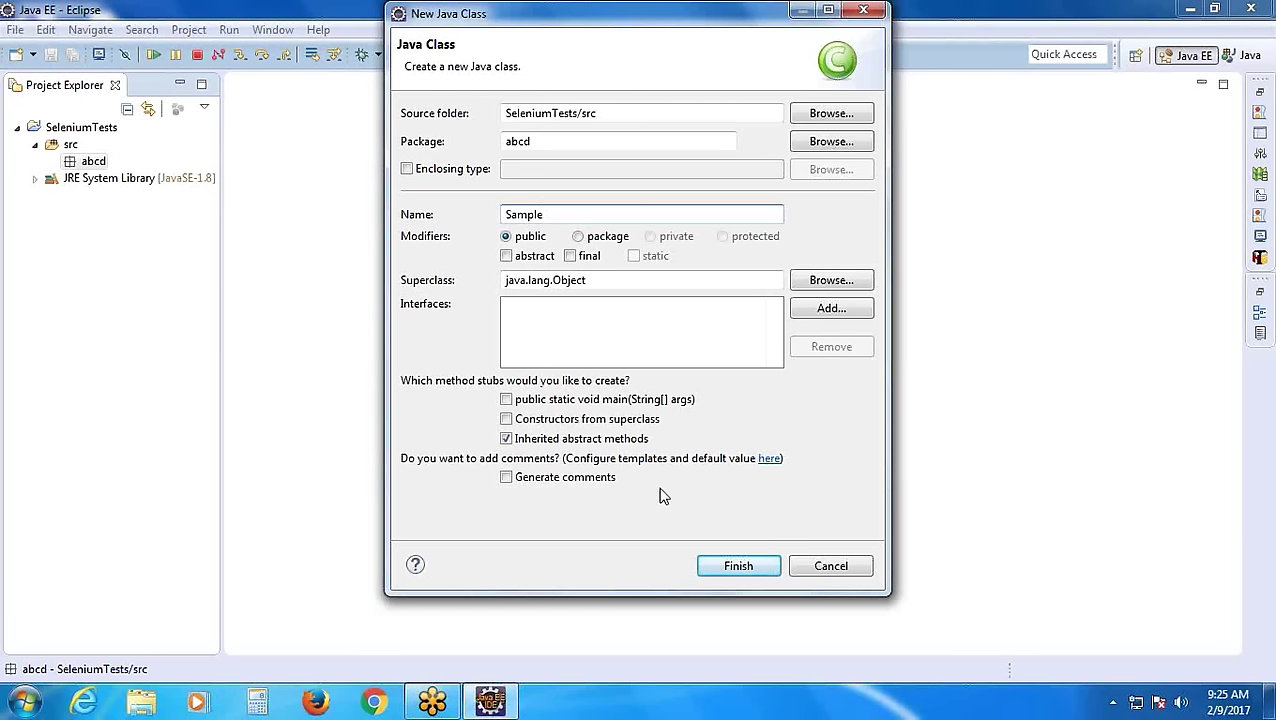
pyautogui.click(506, 400)
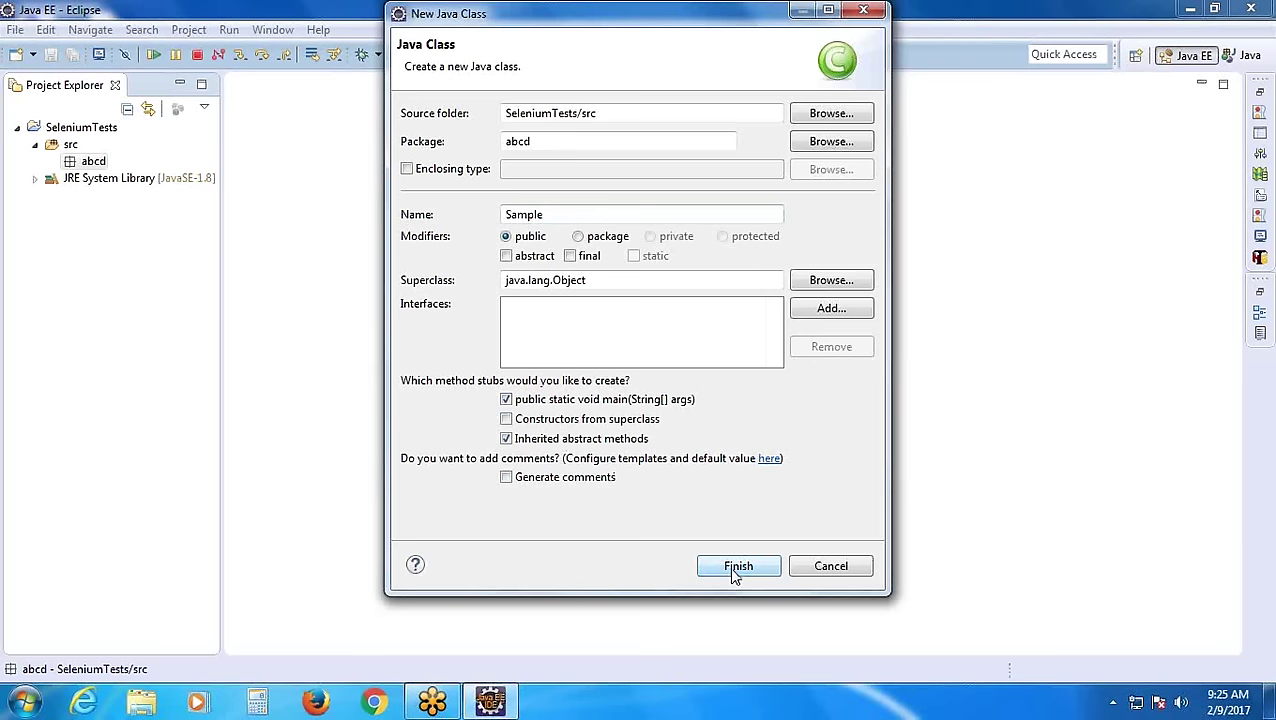
pyautogui.click(733, 568)
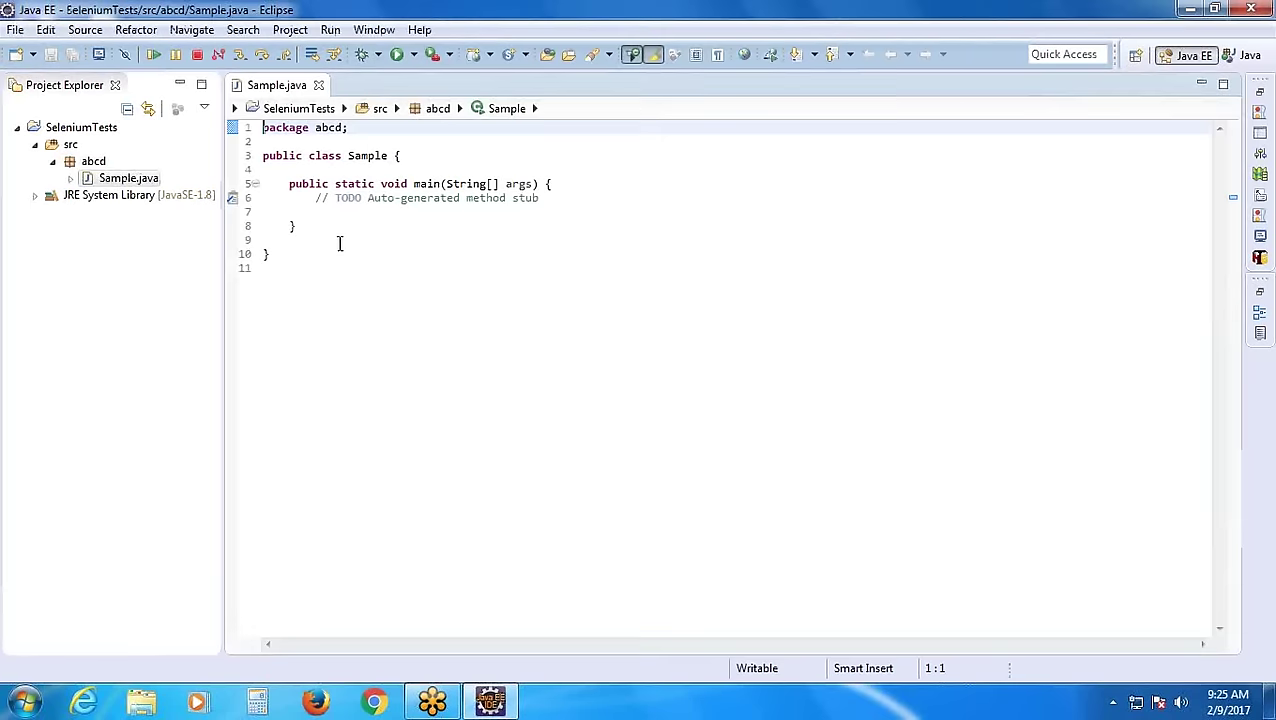
# Tidy Sample.java by removing the TODO comment, the indentation and the surplus blank lines around the main method
pyautogui.click(270, 183)
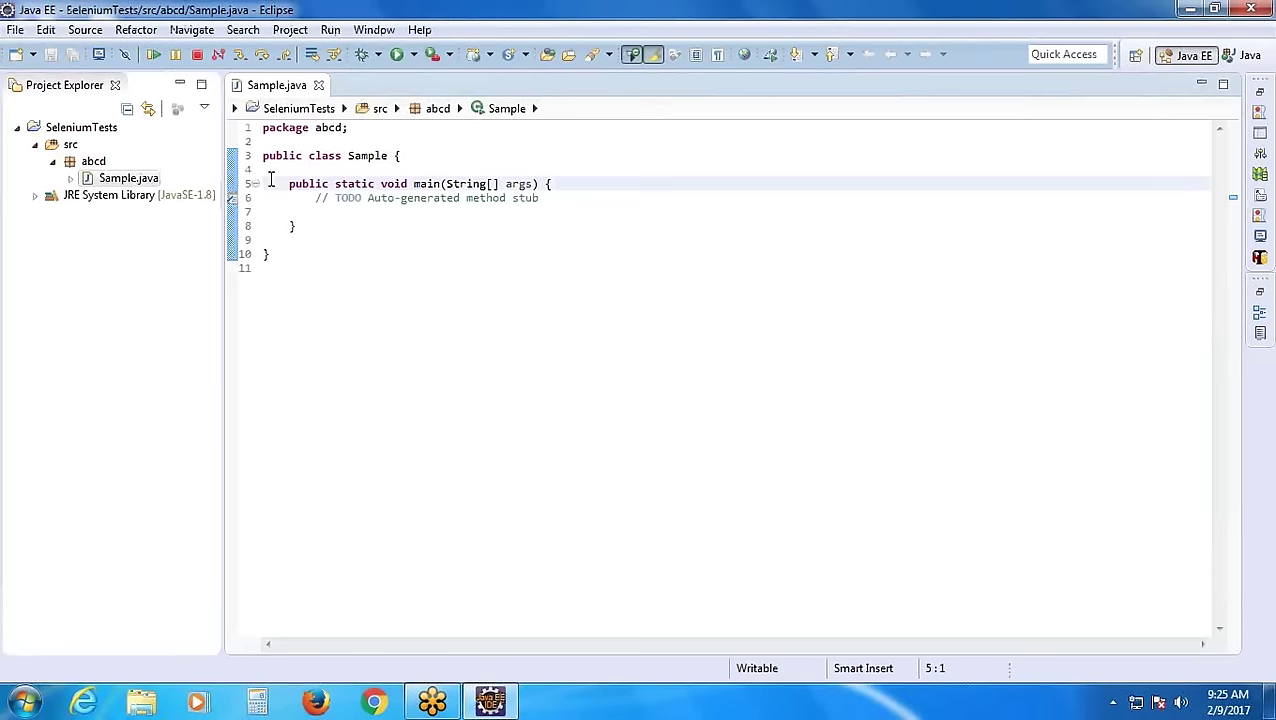
pyautogui.press('Delete')
pyautogui.click(270, 170)
pyautogui.press('Delete')
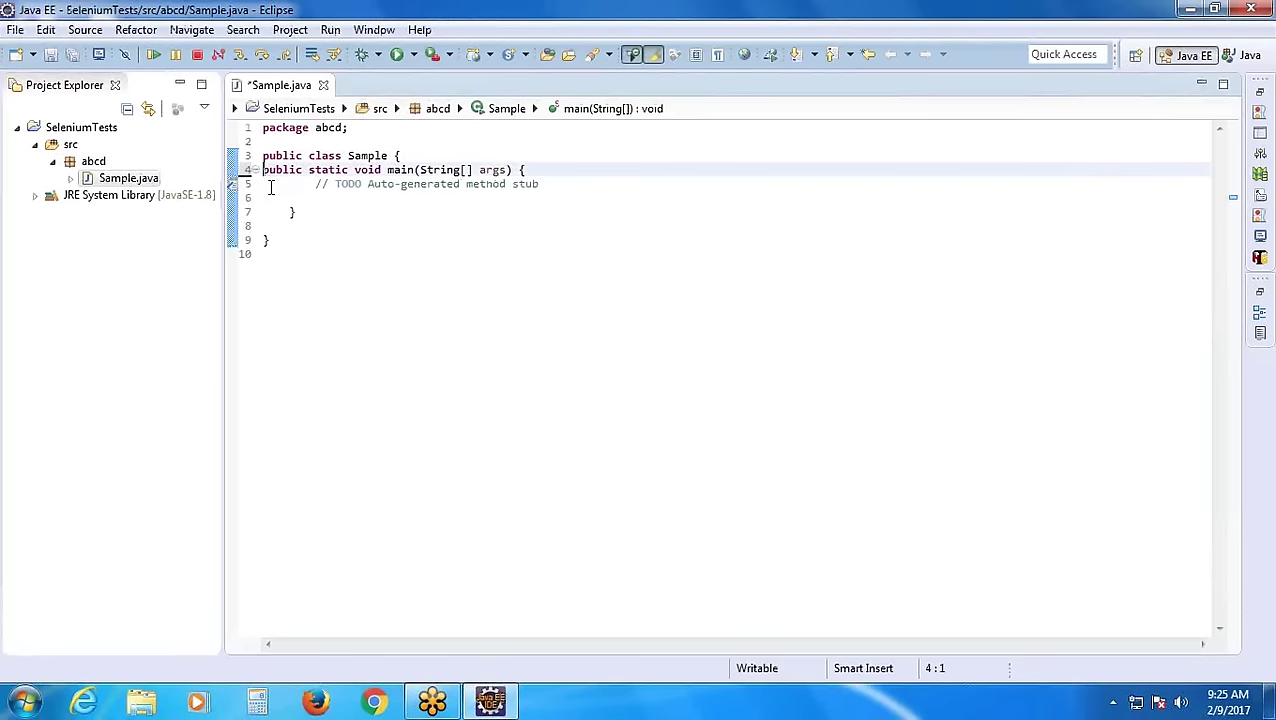
pyautogui.moveTo(263, 184); pyautogui.dragTo(268, 197)
pyautogui.press('Delete')
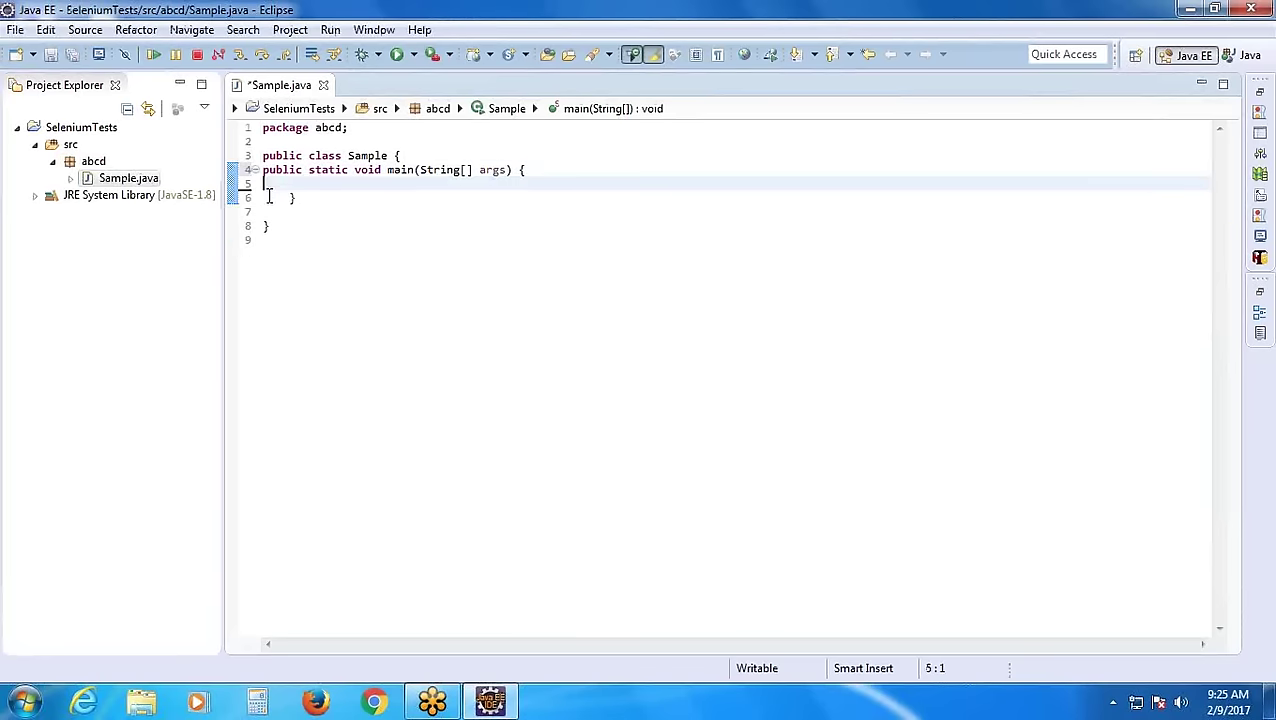
pyautogui.click(268, 197)
pyautogui.press('Delete')
pyautogui.click(279, 211)
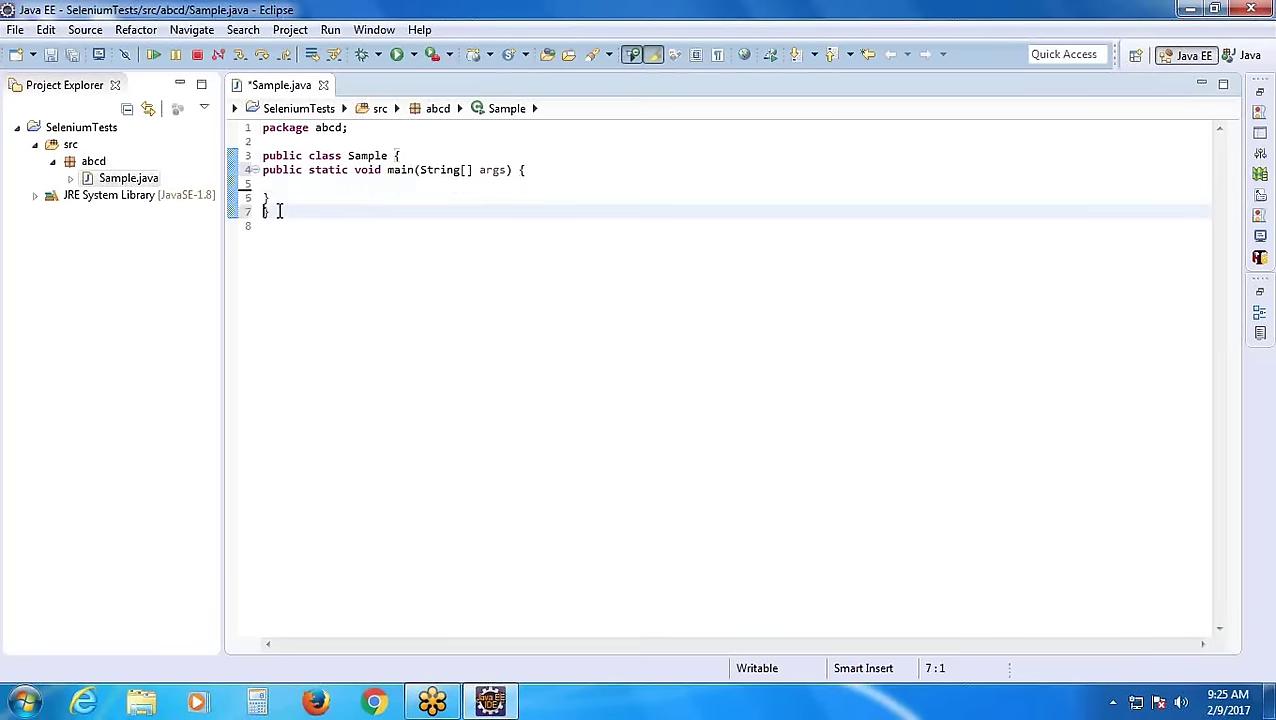
pyautogui.press('Delete')
# Declare the integer variables inside the main method with "int a, b;"
pyautogui.click(283, 189)
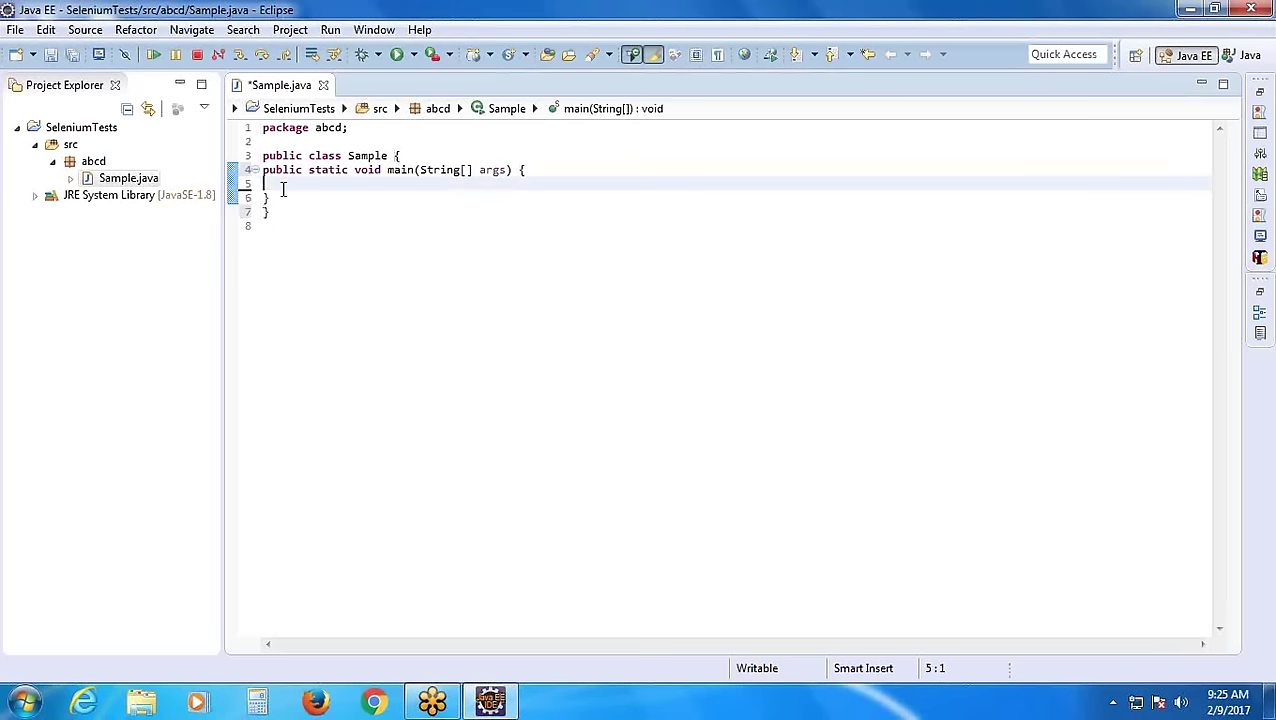
pyautogui.write('S')
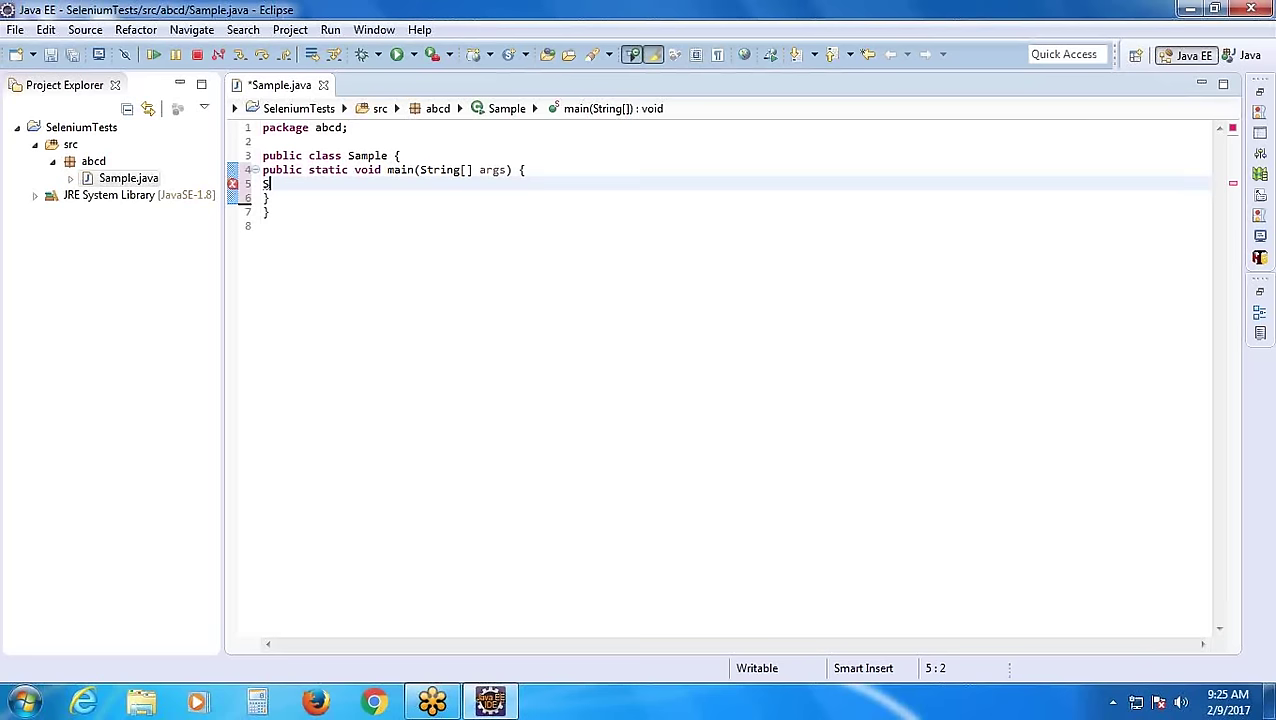
pyautogui.press('BackSpace')
pyautogui.write('int a, b;')
pyautogui.press('Return')
# Assign the value 10 to variable a on the line below the declaration
pyautogui.write('a')
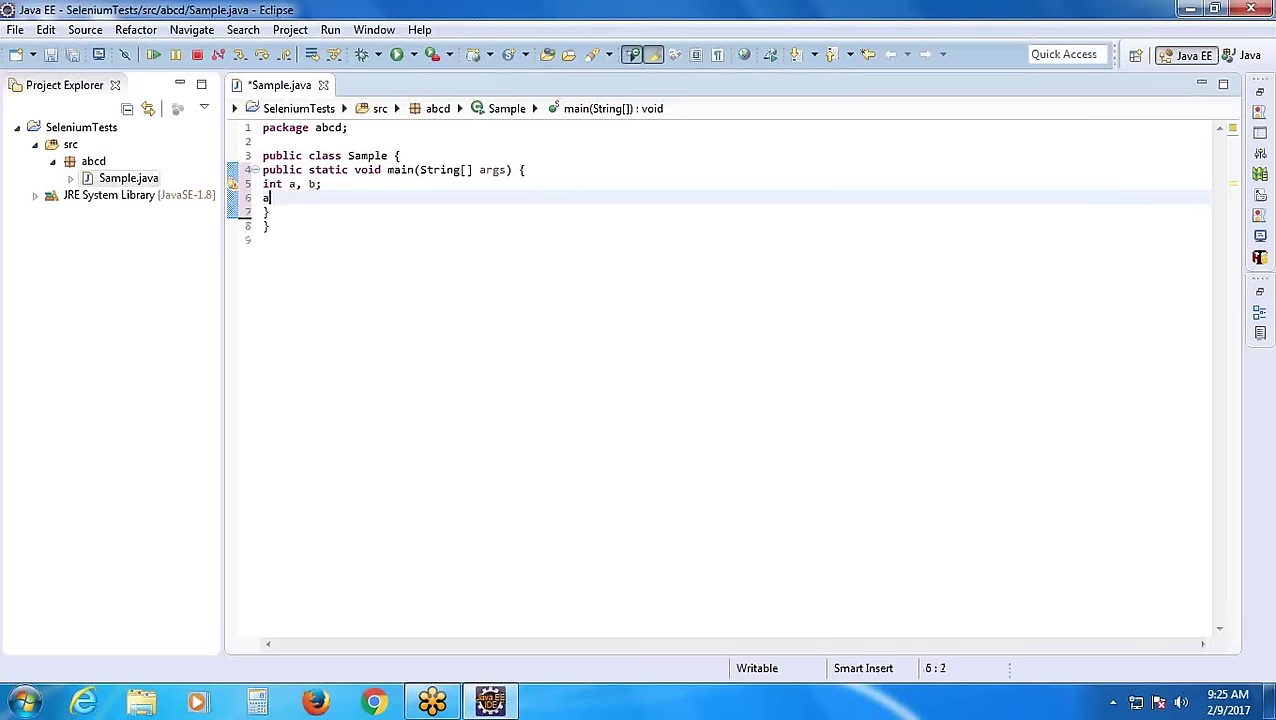
pyautogui.write('=10')
pyautogui.press('BackSpace')
pyautogui.write('0')
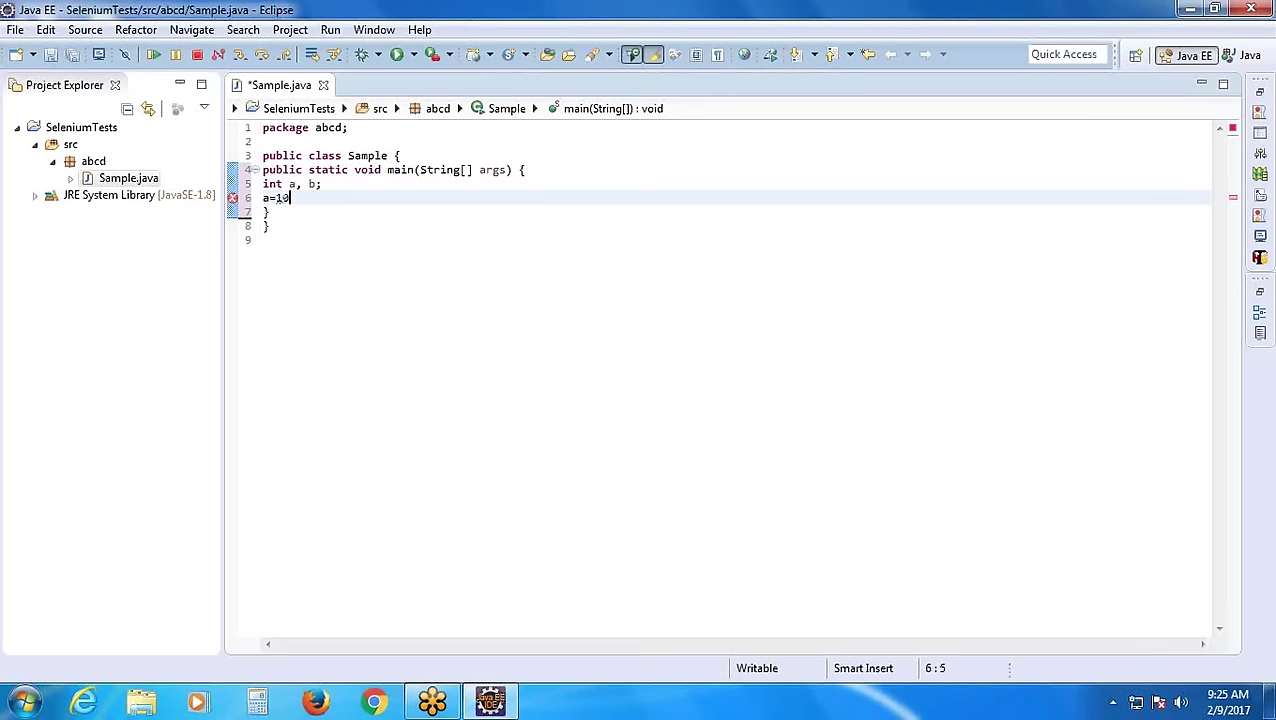